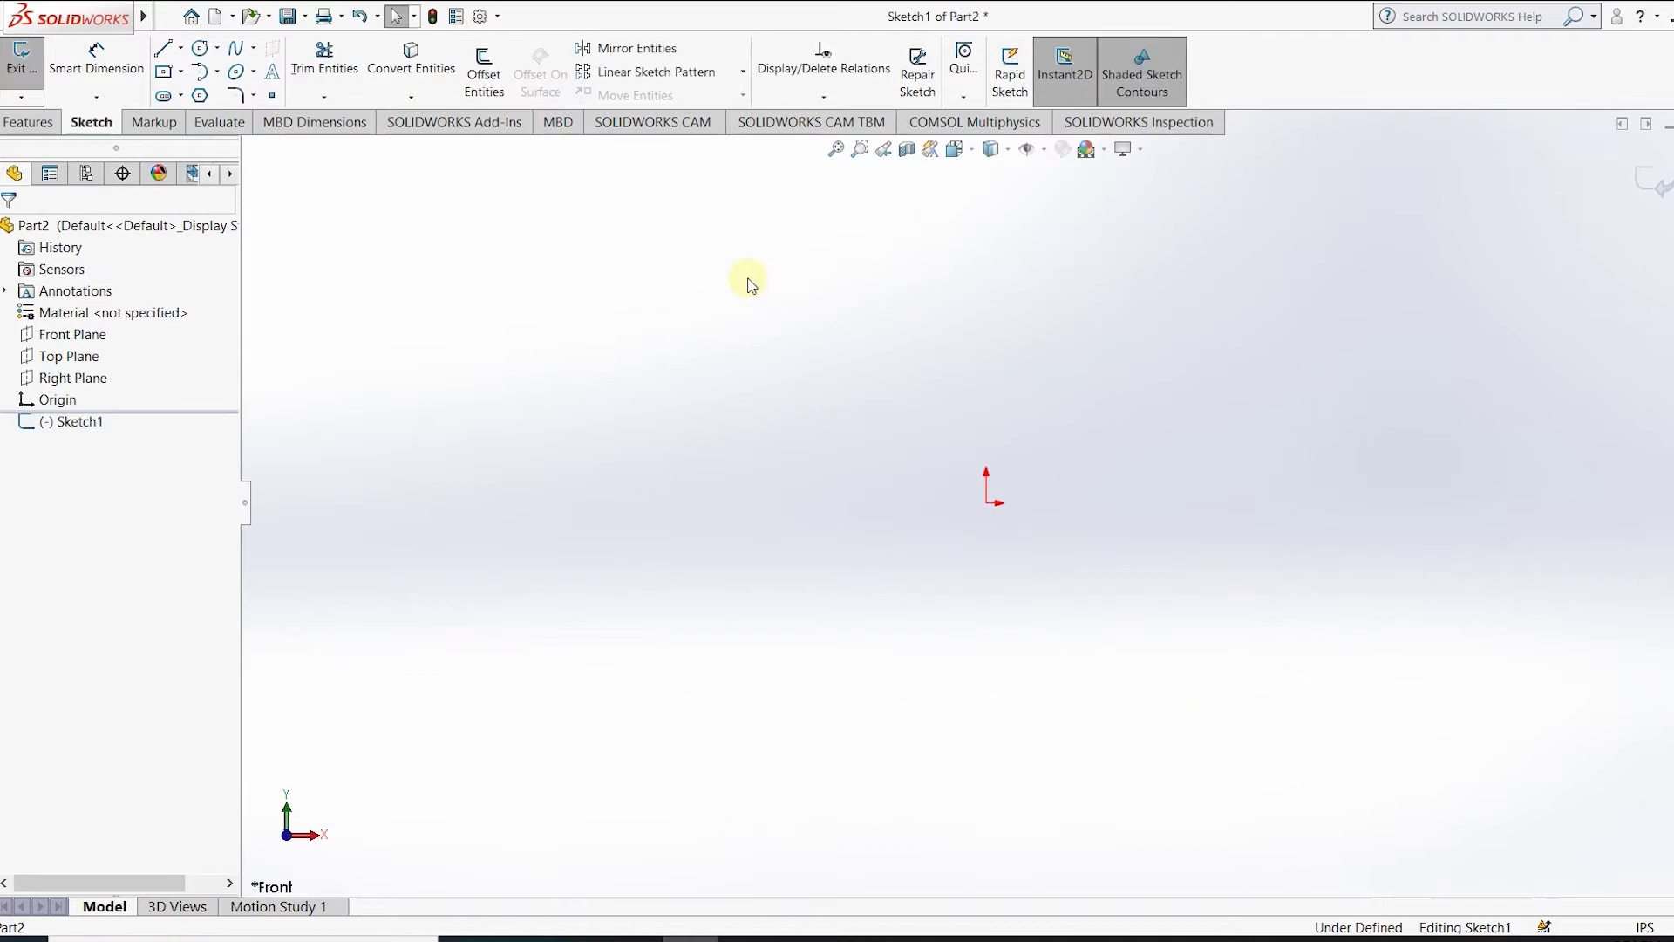
Sketch a corner rectangle from the origin up and to the right, about 3.92 in wide and 4.19 in high.
left_click(165, 72)
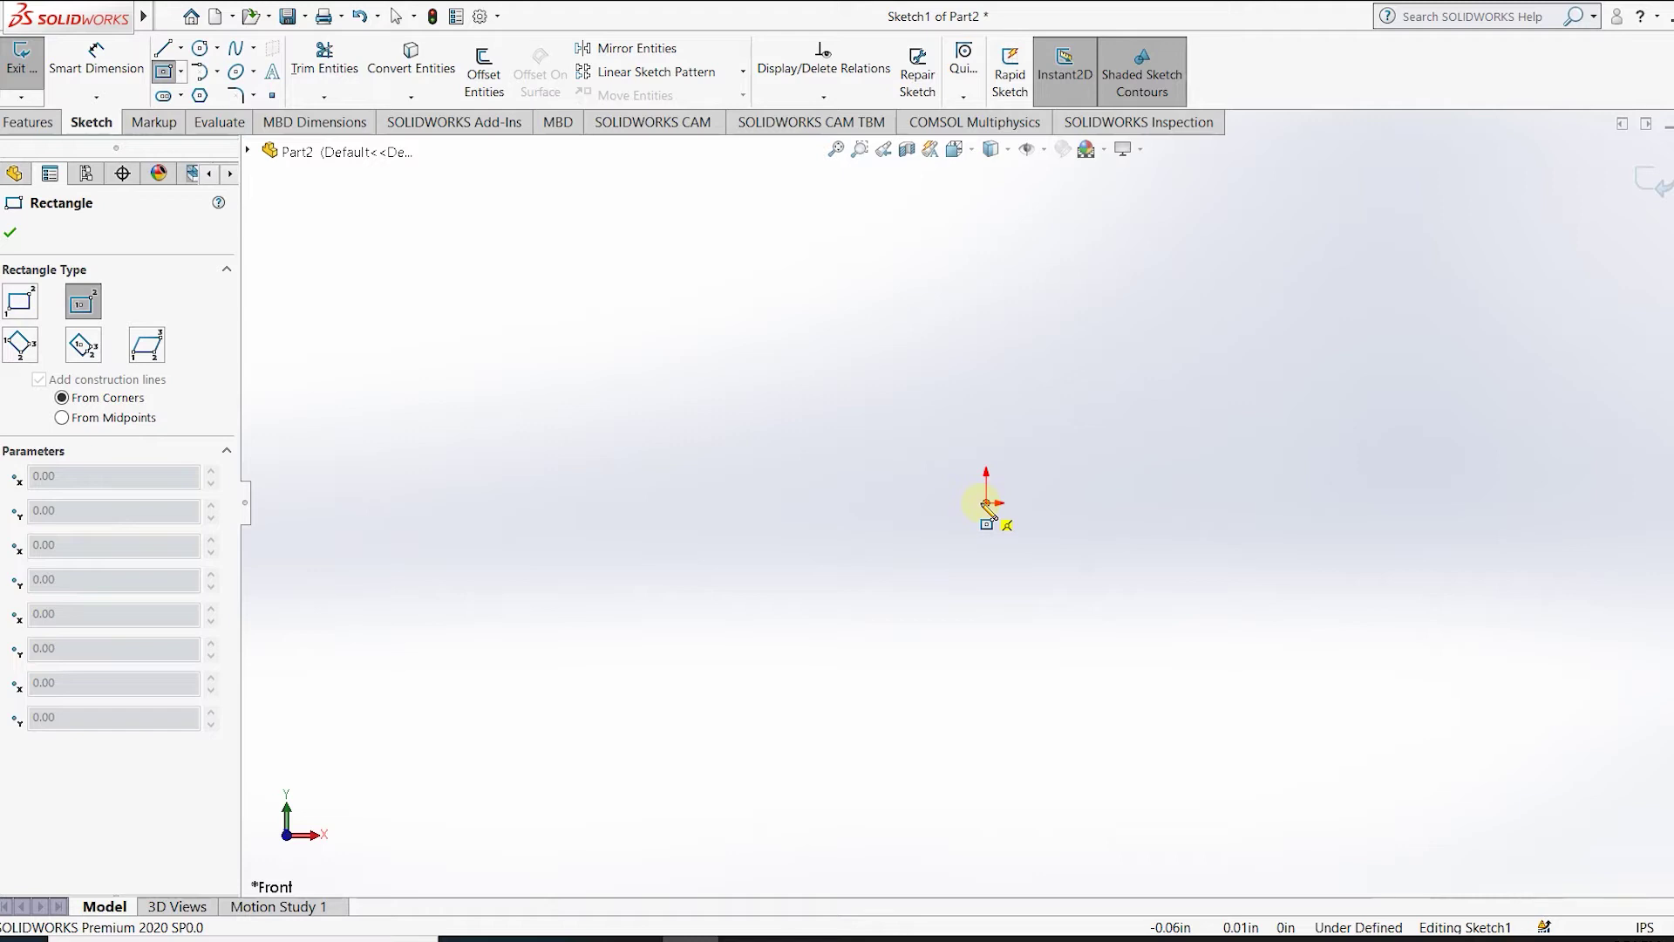
left_click(182, 71)
left_click(185, 98)
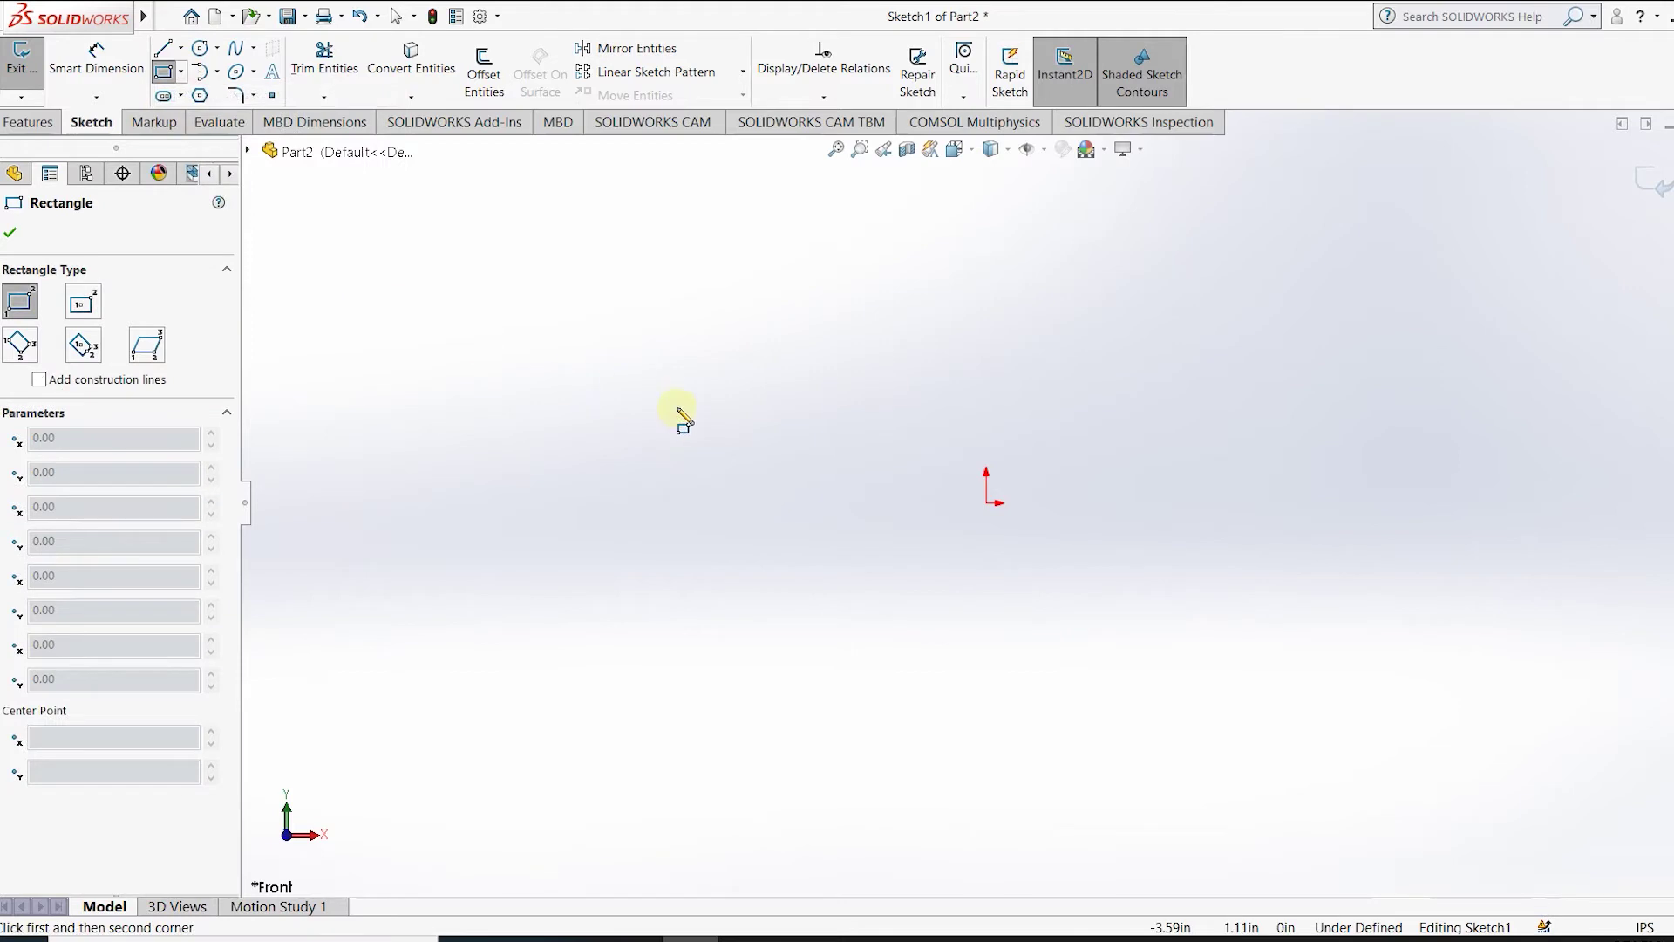
left_click(986, 503)
left_click(1220, 252)
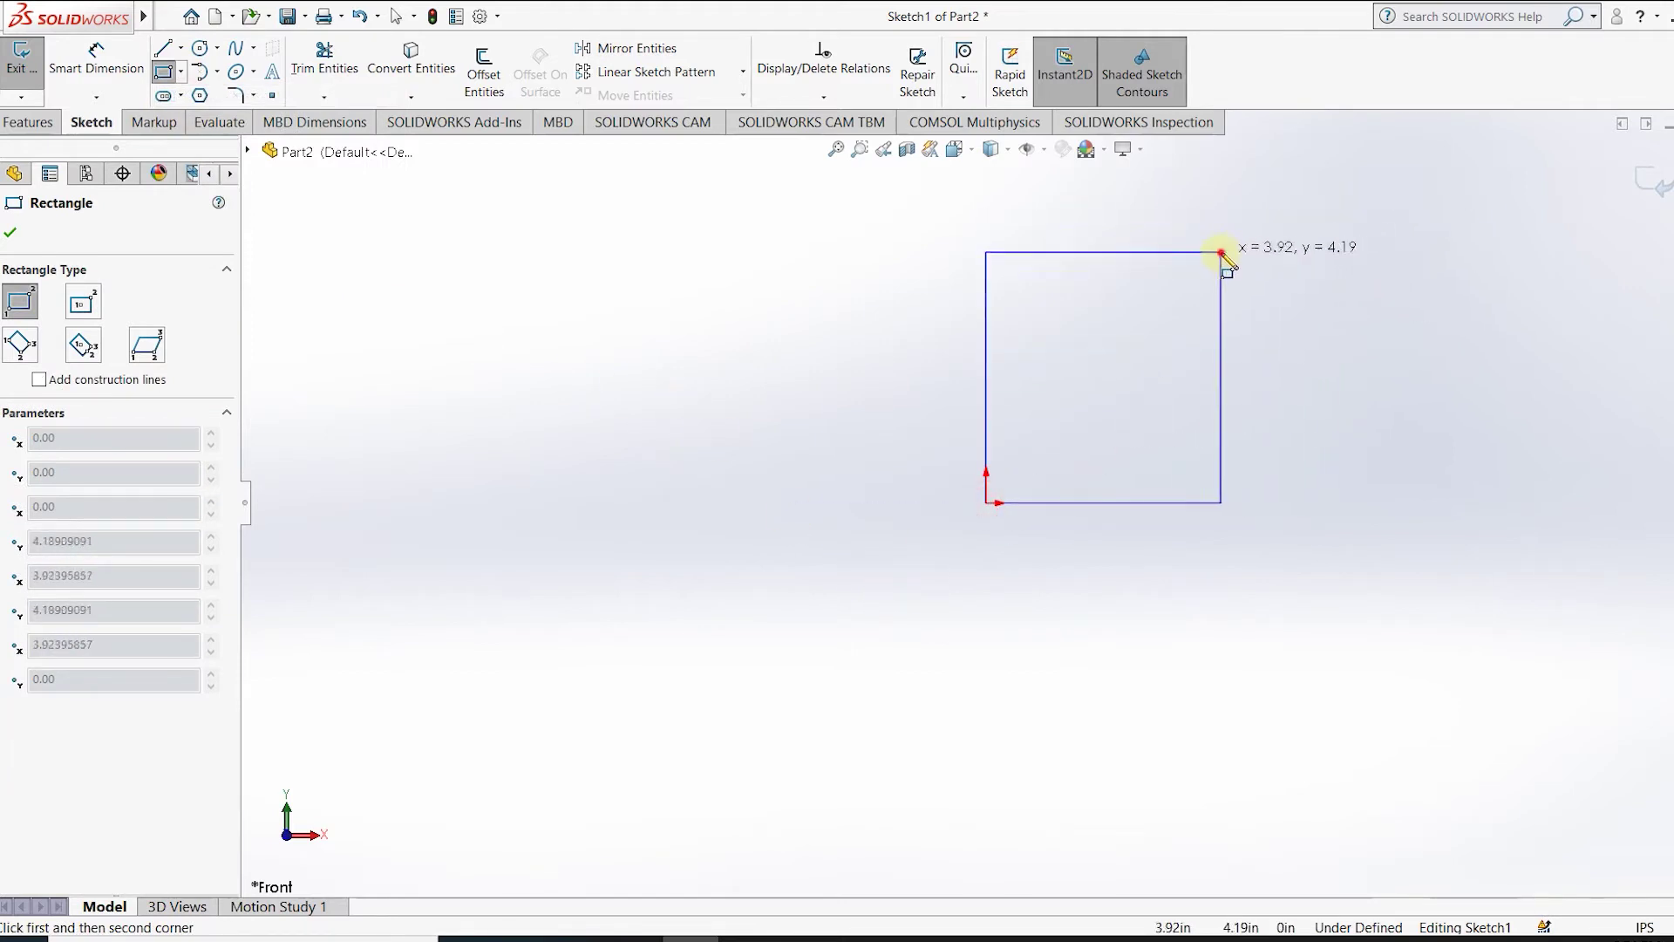
Dimension the rectangle's left vertical edge to 2.5 in.
left_click(116, 57)
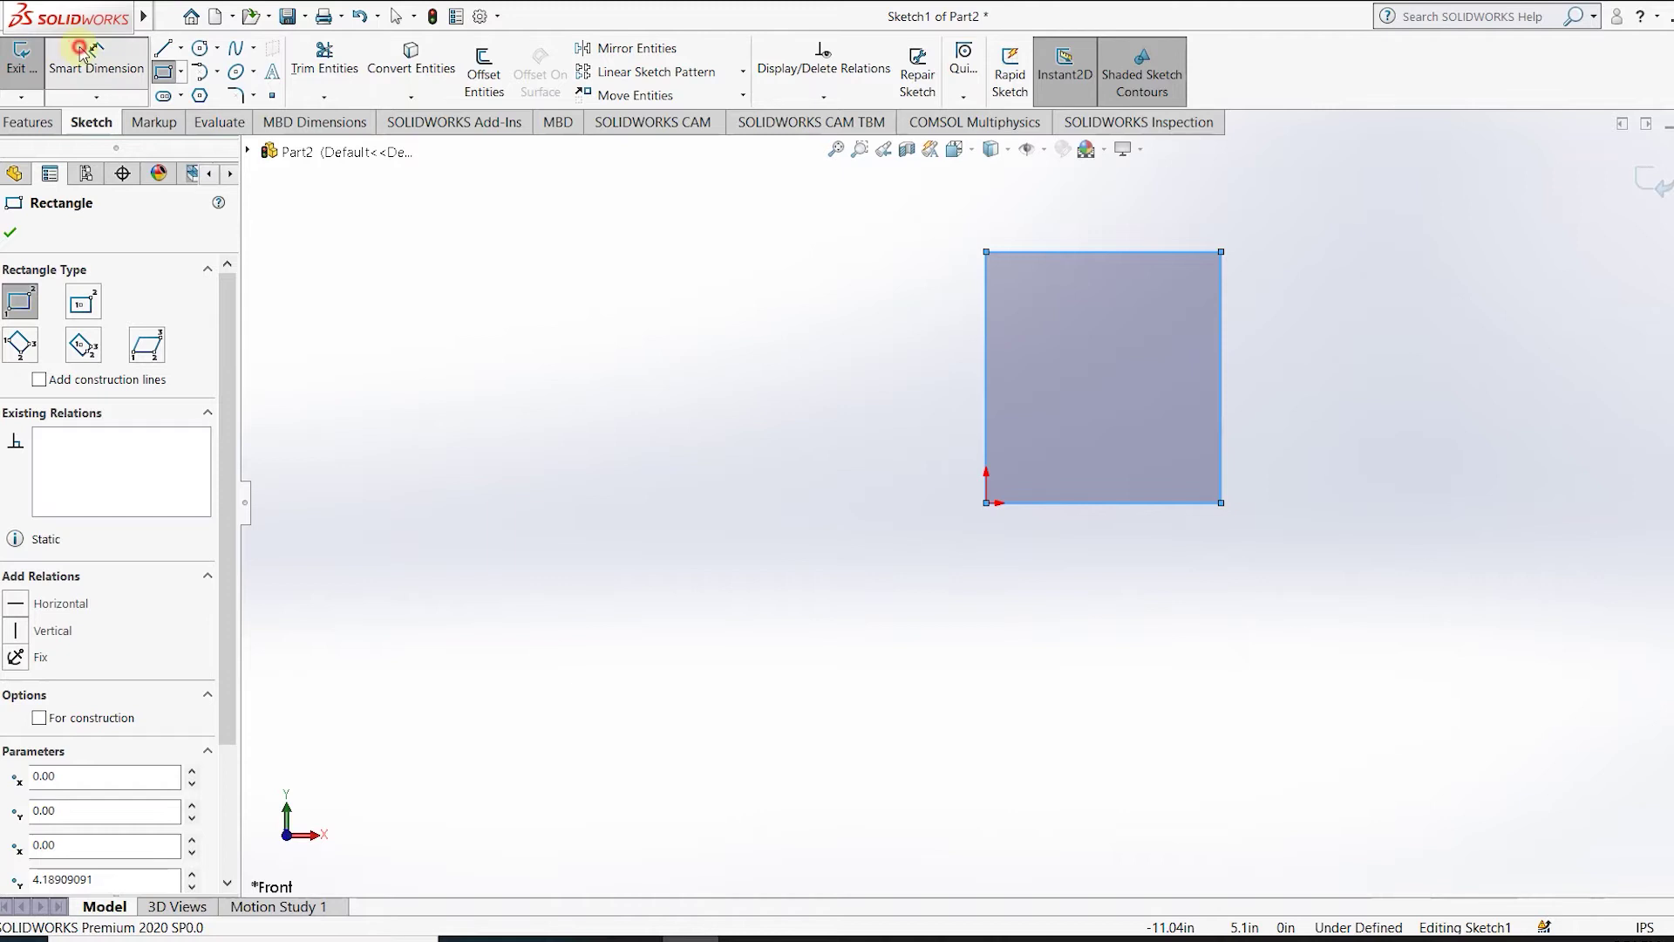
left_click(986, 370)
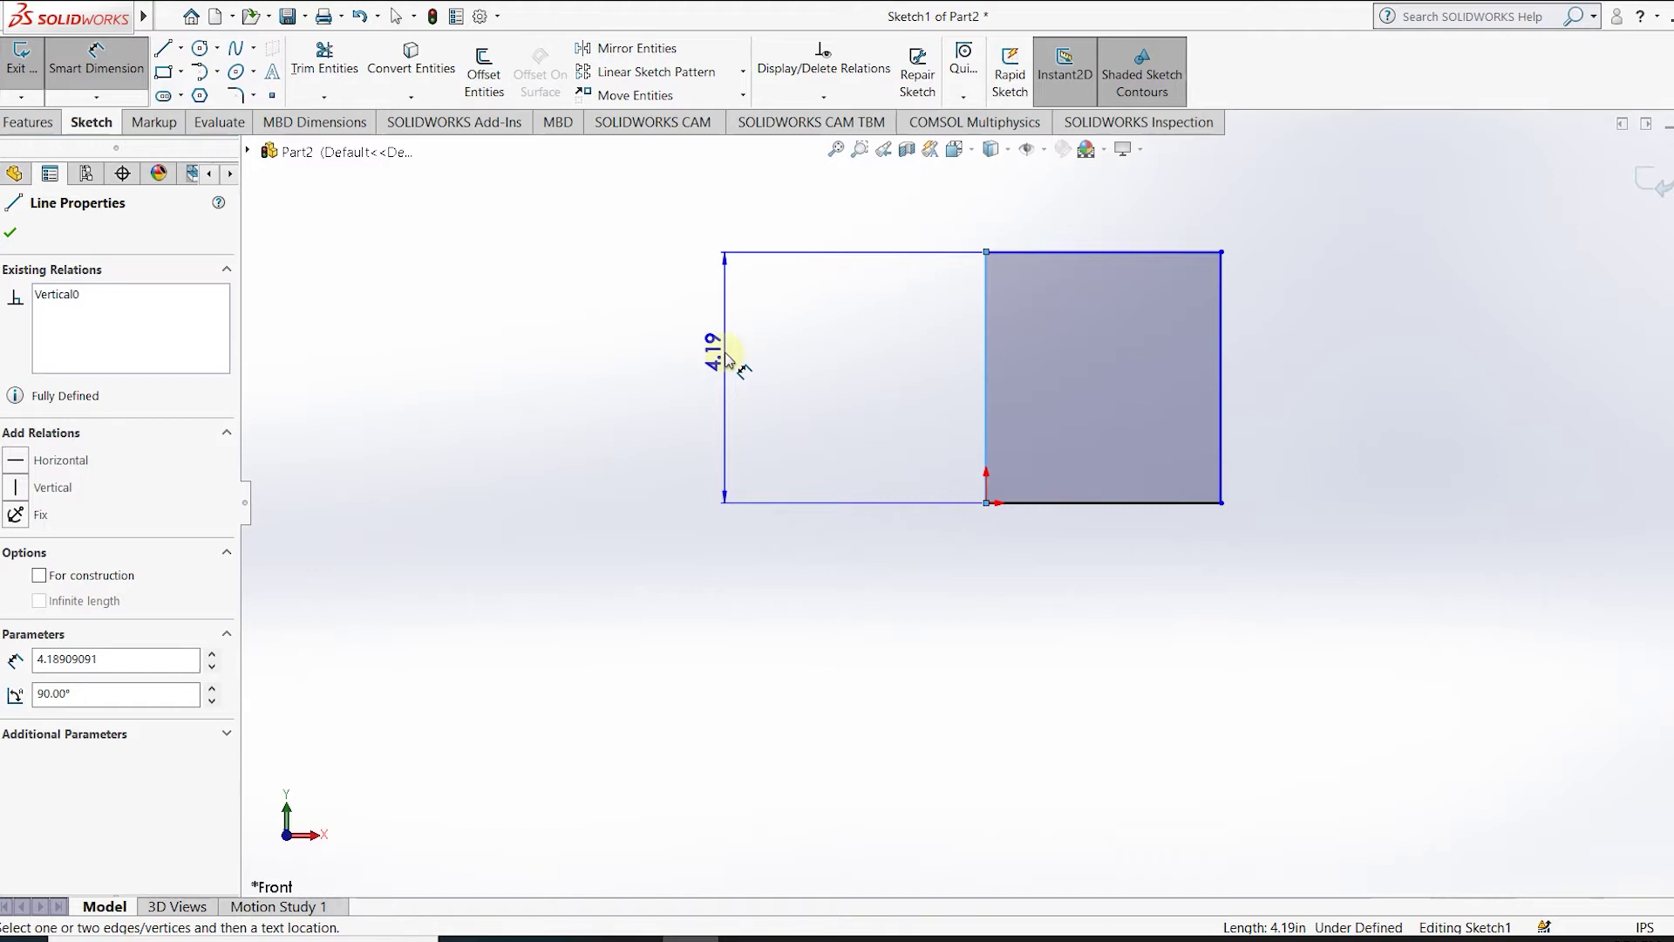
left_click(726, 357)
type("2.5")
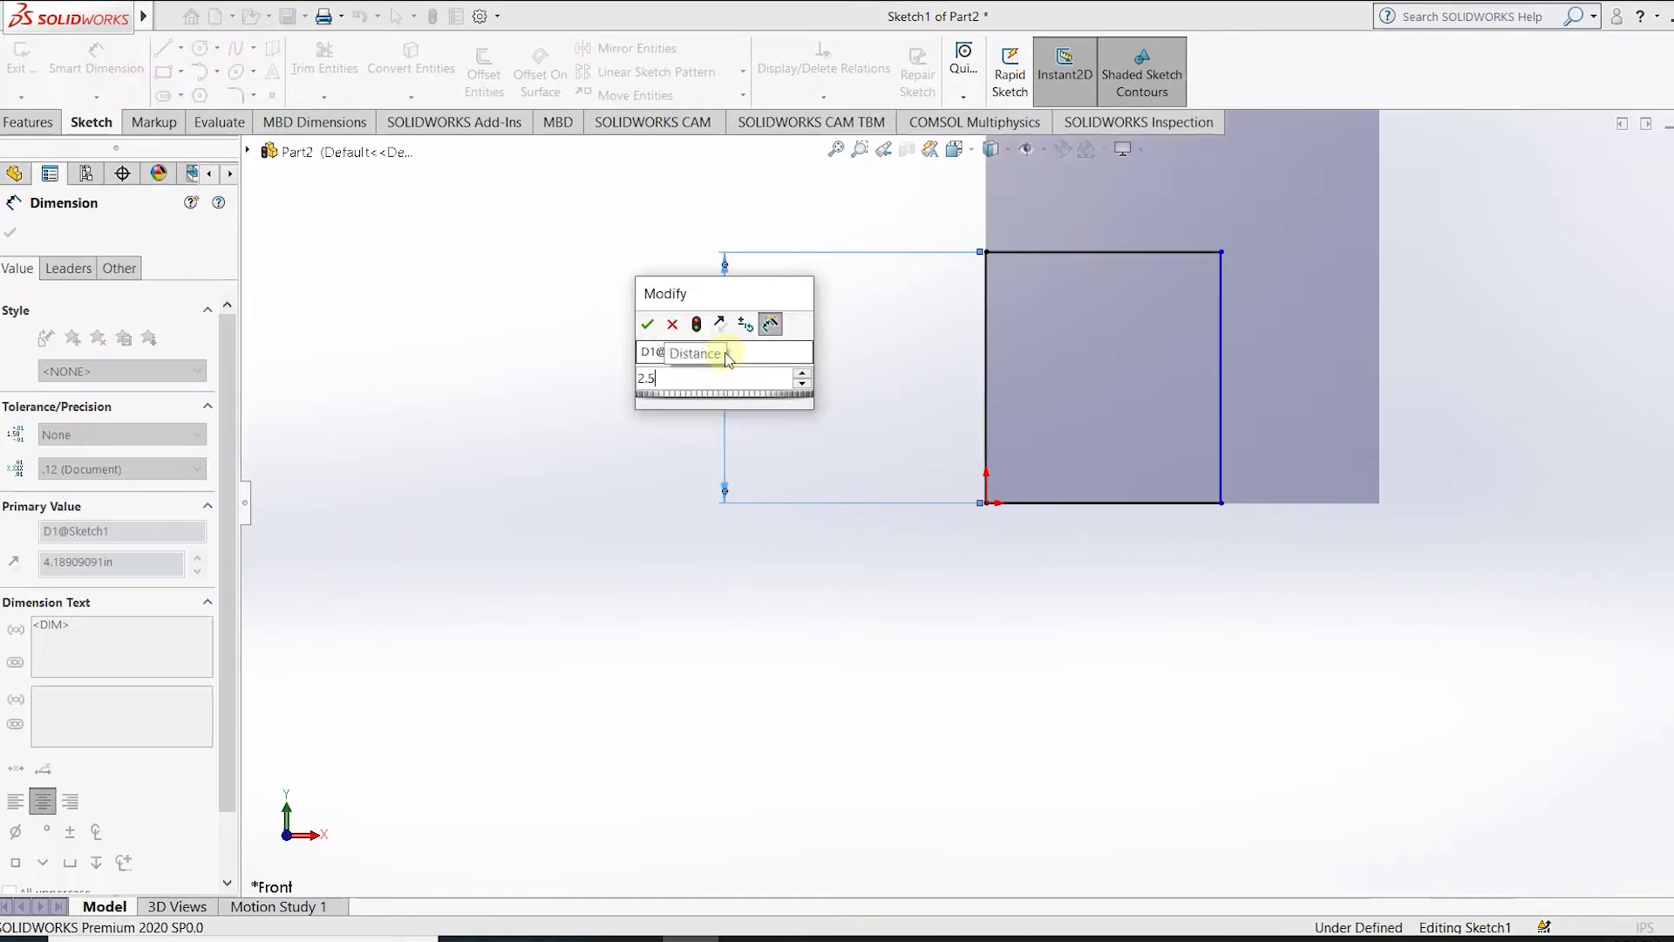
key("Return")
Dimension the rectangle's bottom edge to 2.38 in.
left_click(1072, 504)
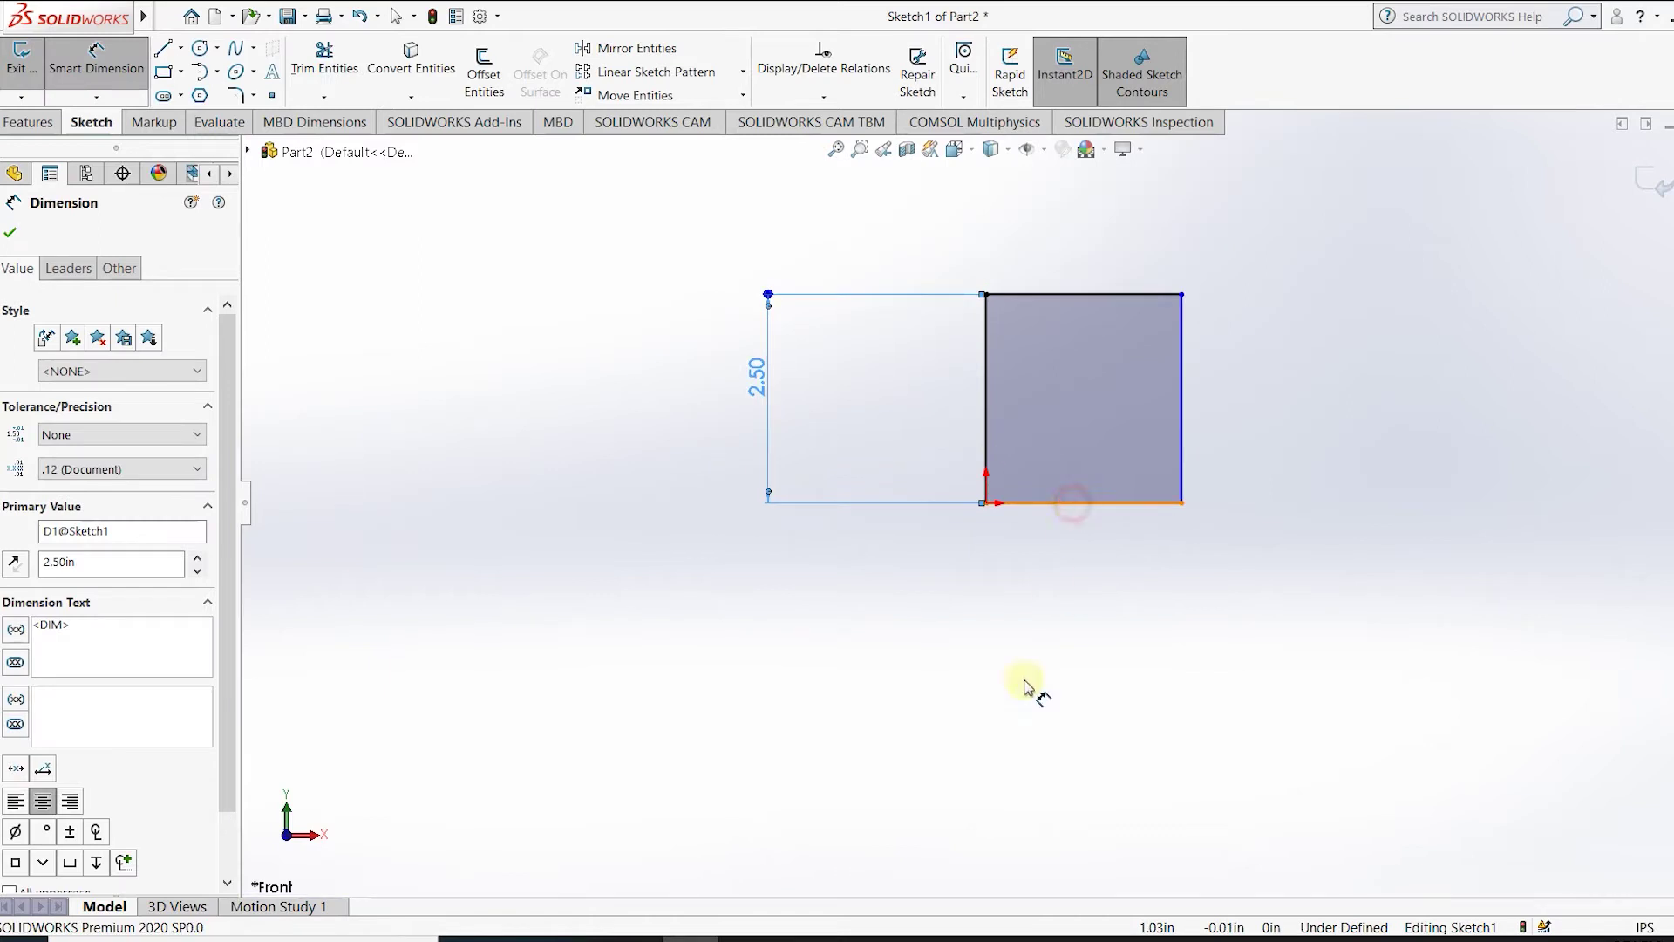
left_click(1073, 665)
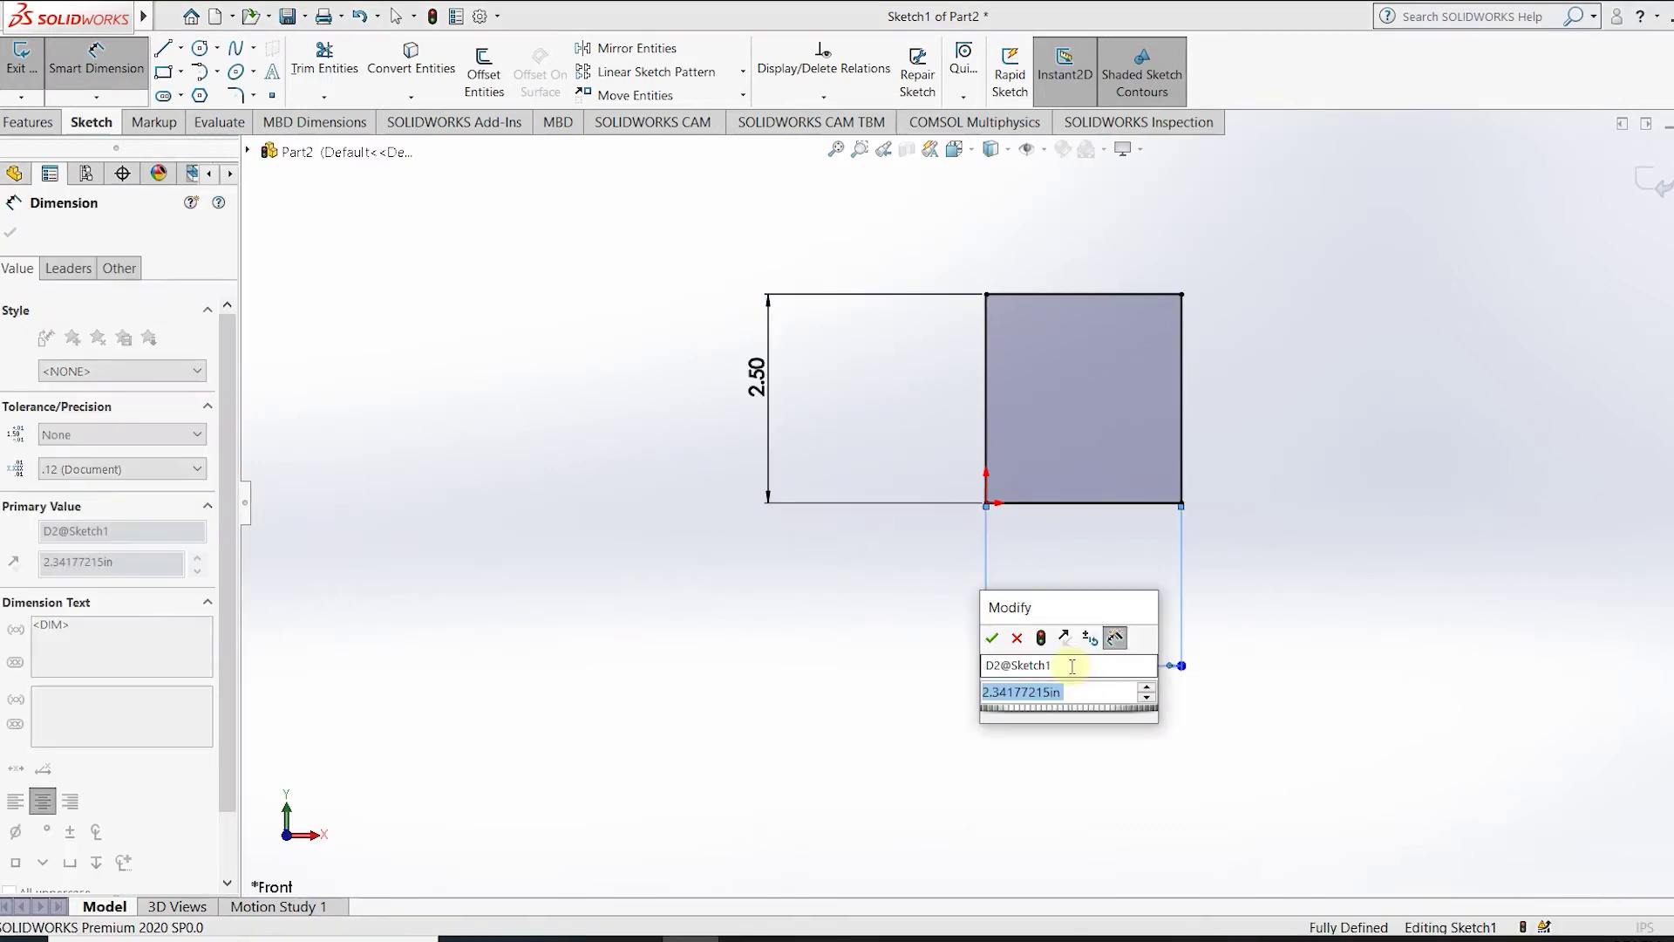
type("2.3")
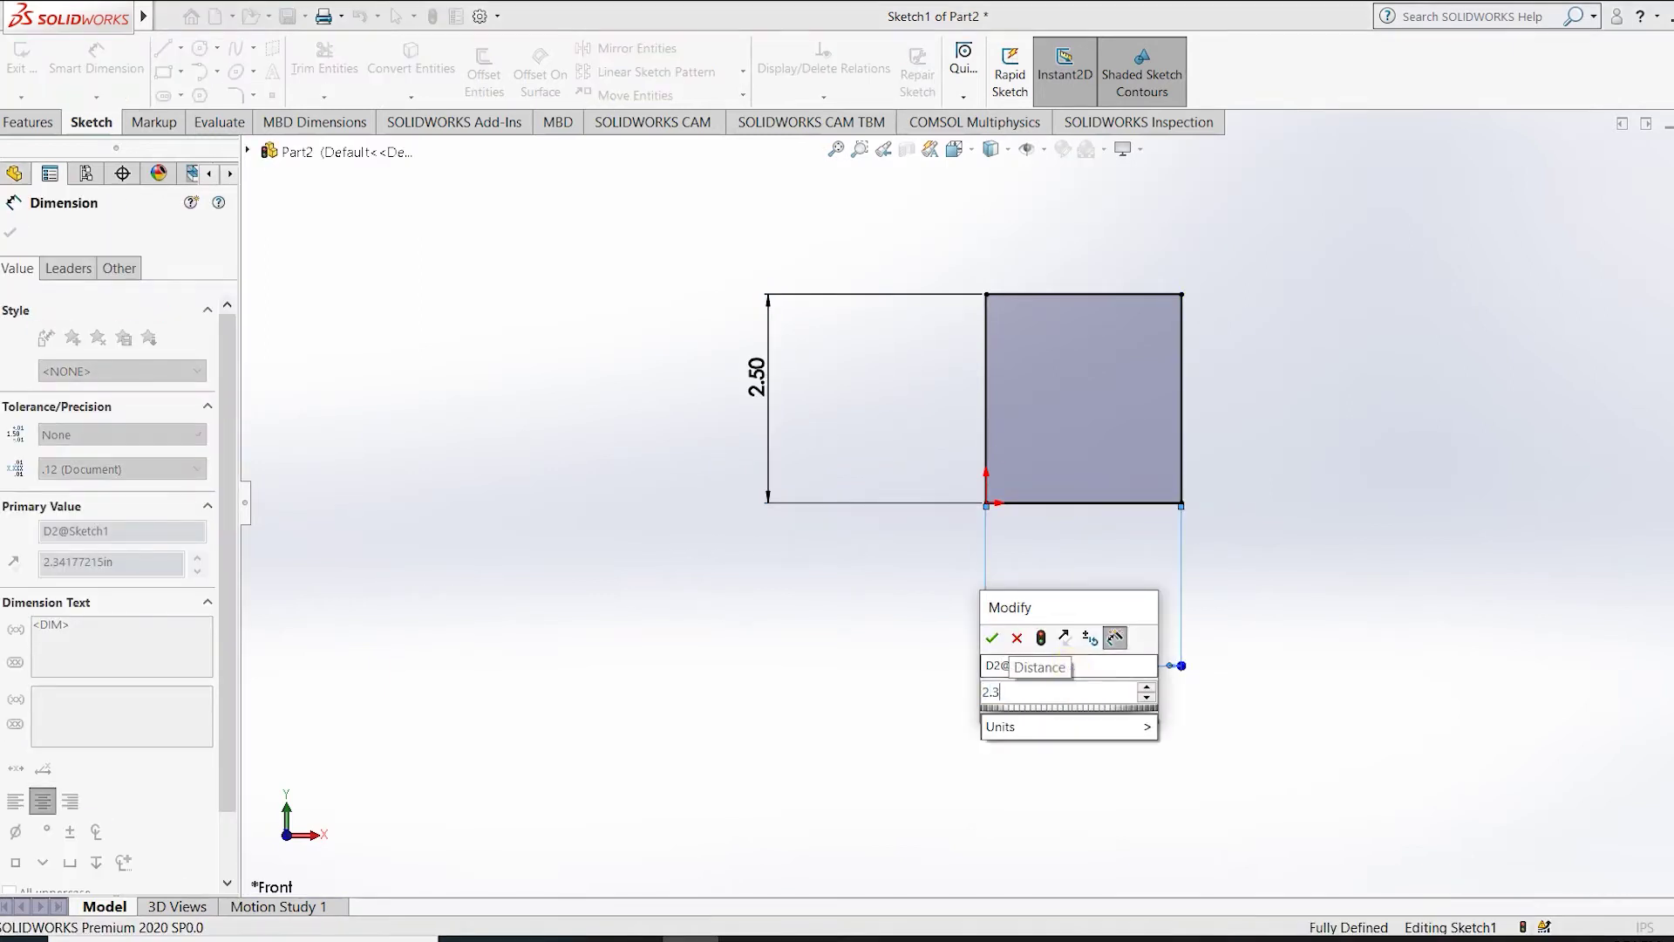
type("8")
key("Return")
Sketch a circle inside the rectangle near its upper-right corner and dimension its diameter to 0.25 in.
scroll(1039, 515, "down", 1)
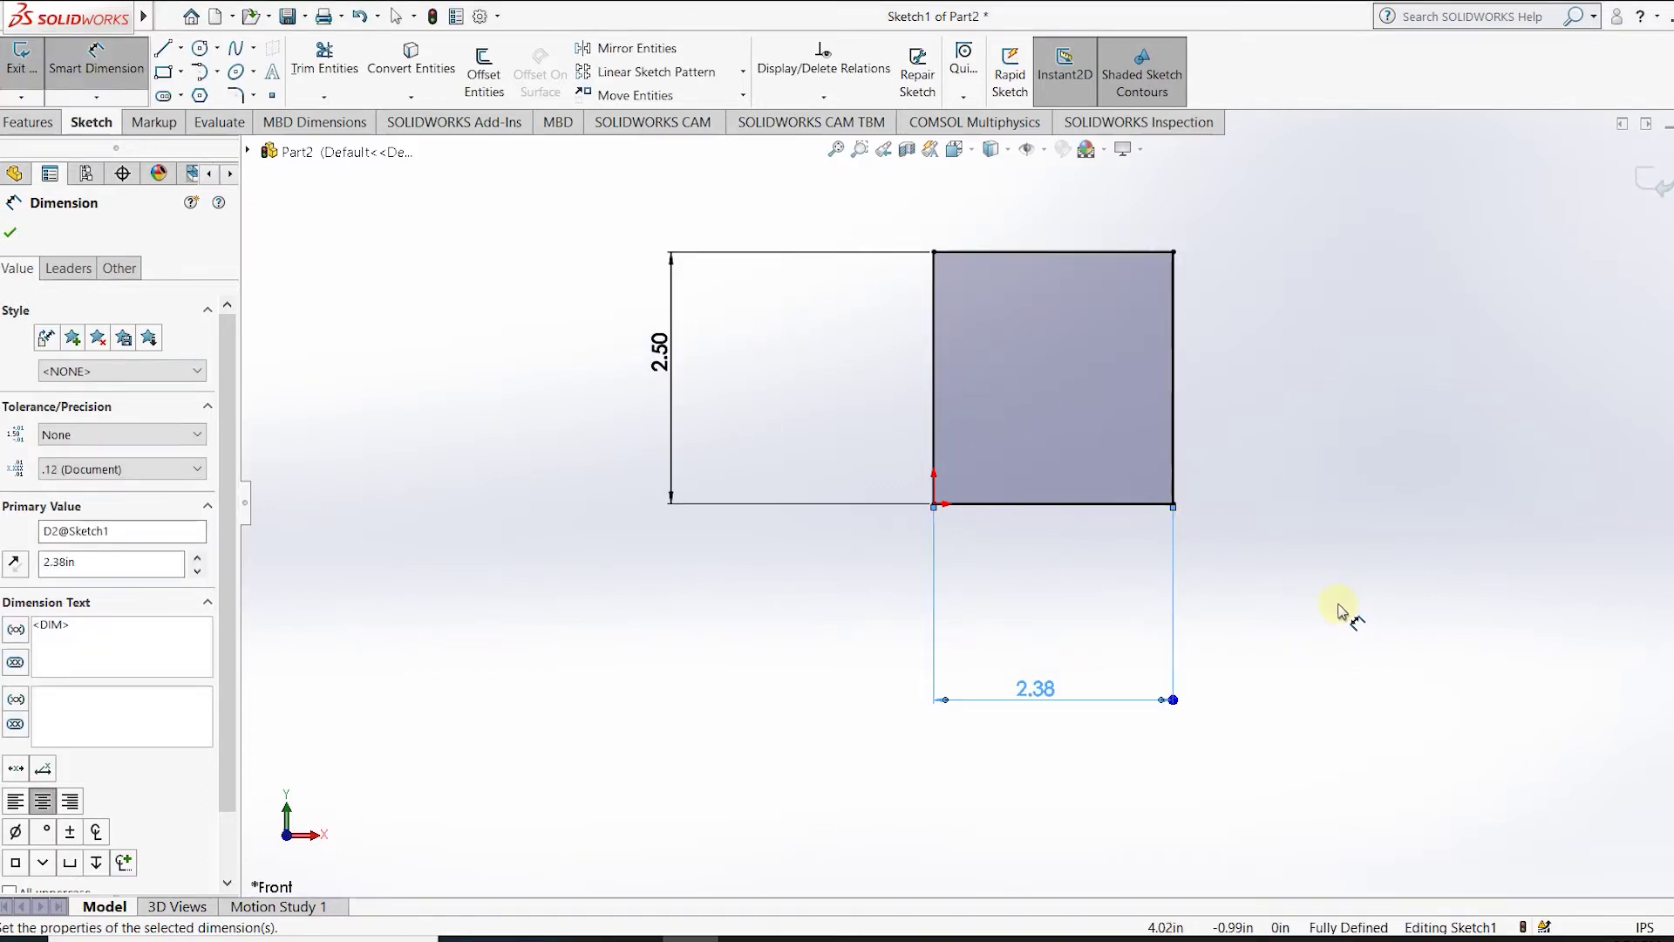
left_click(200, 50)
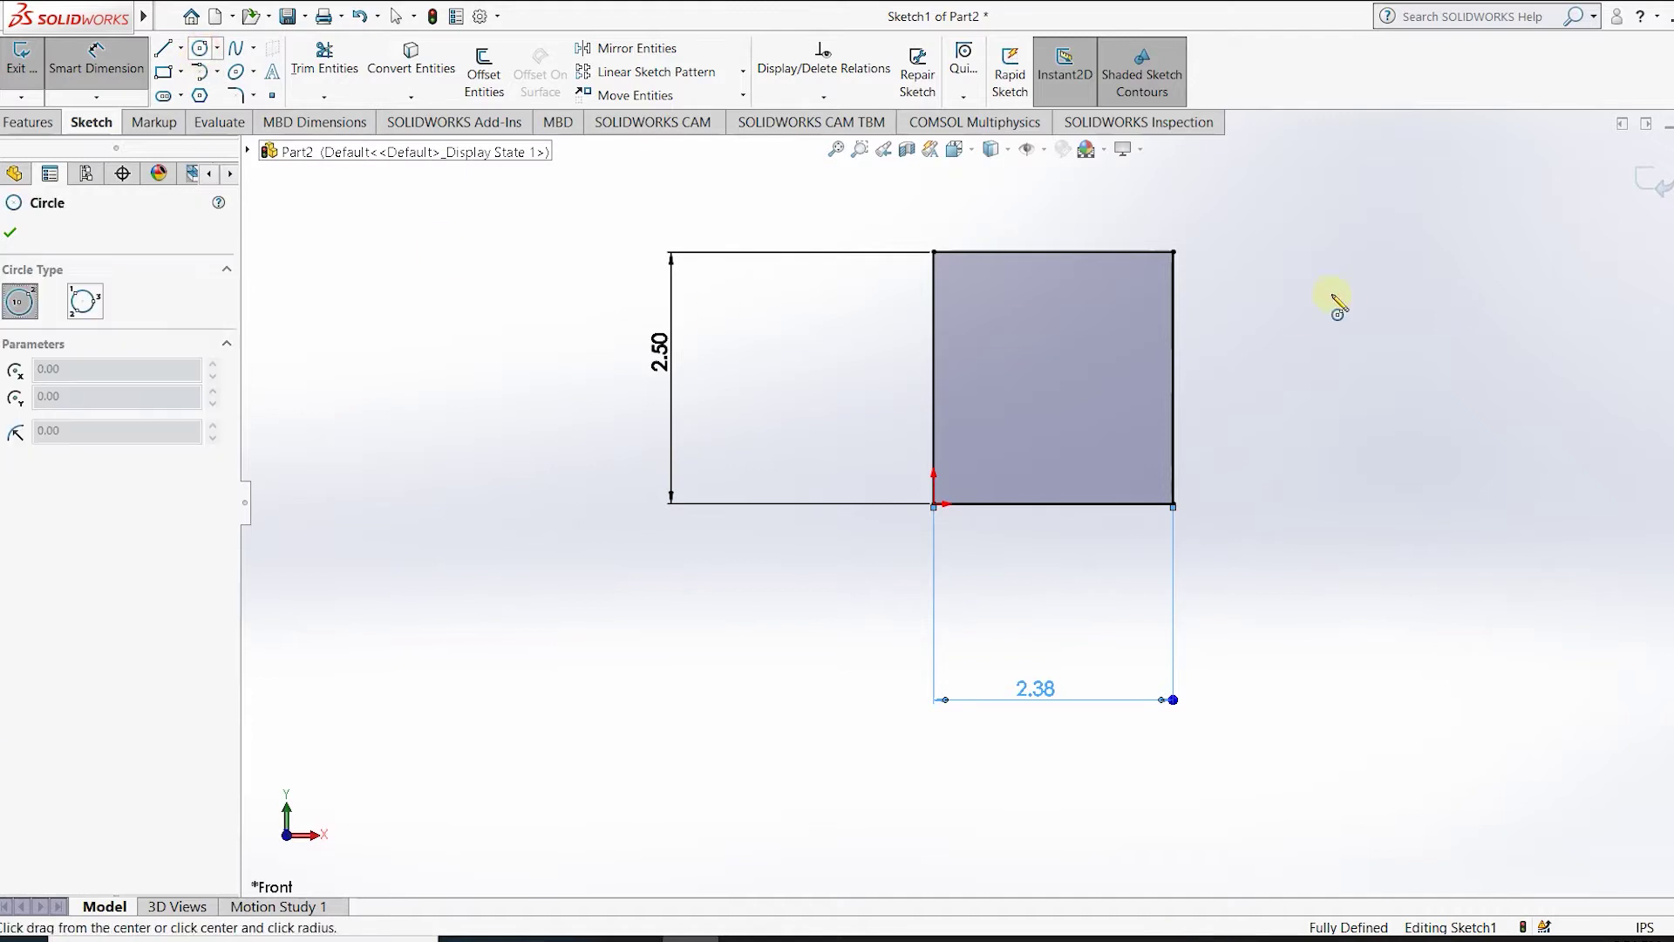
left_click(1127, 286)
left_click(1151, 291)
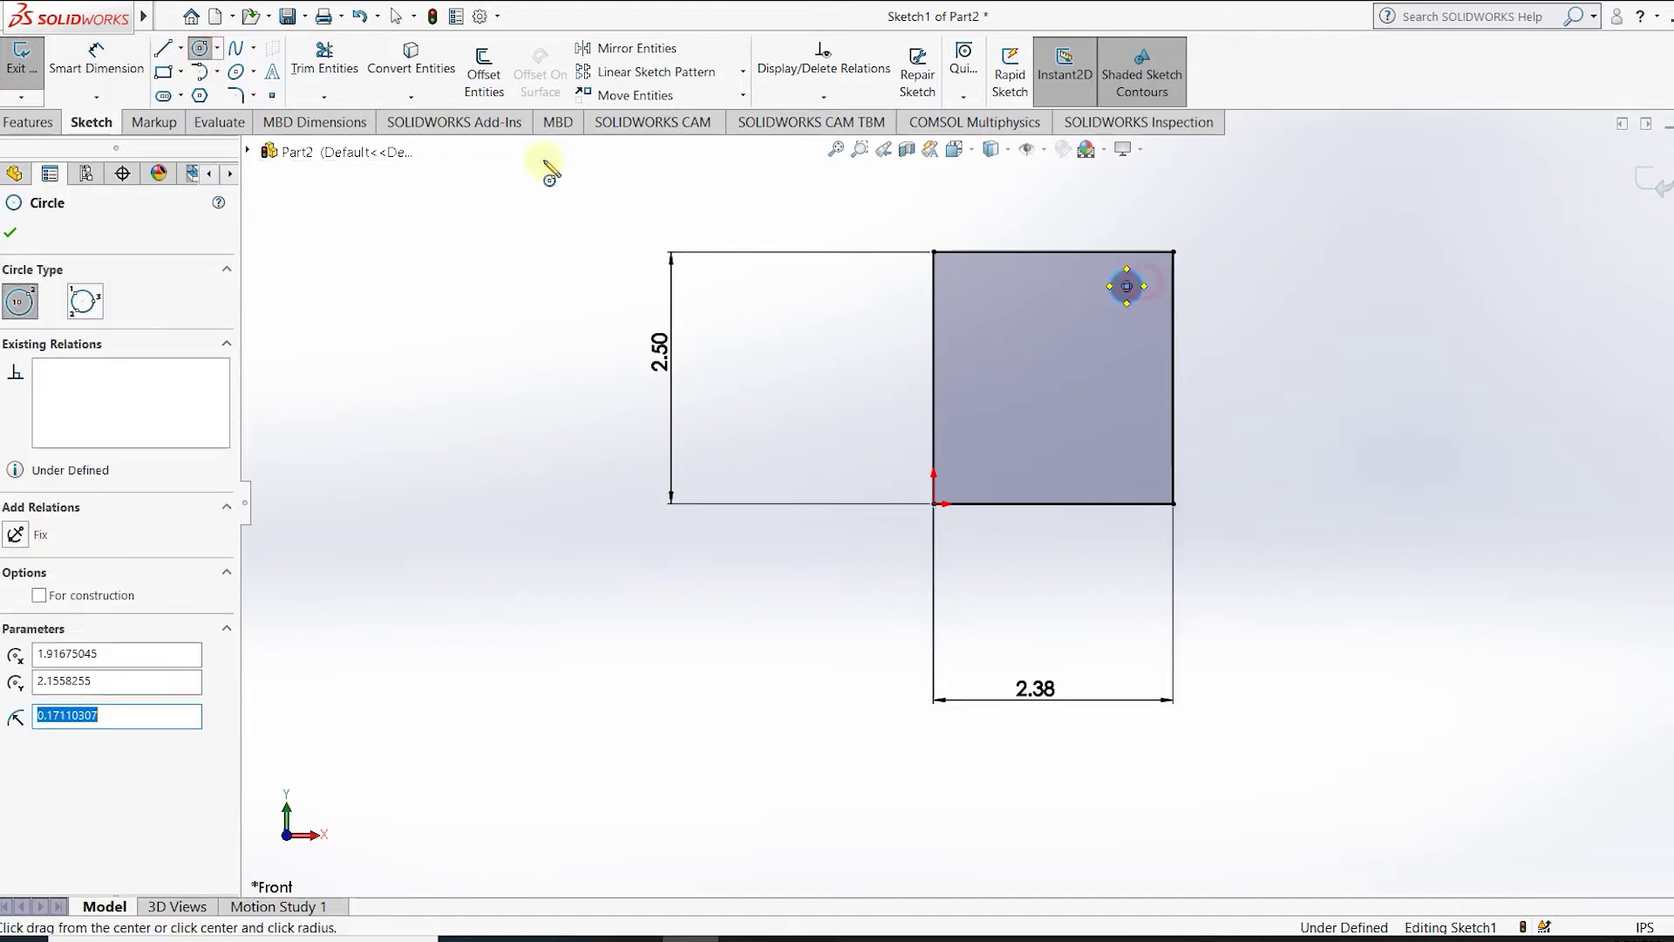
left_click(96, 61)
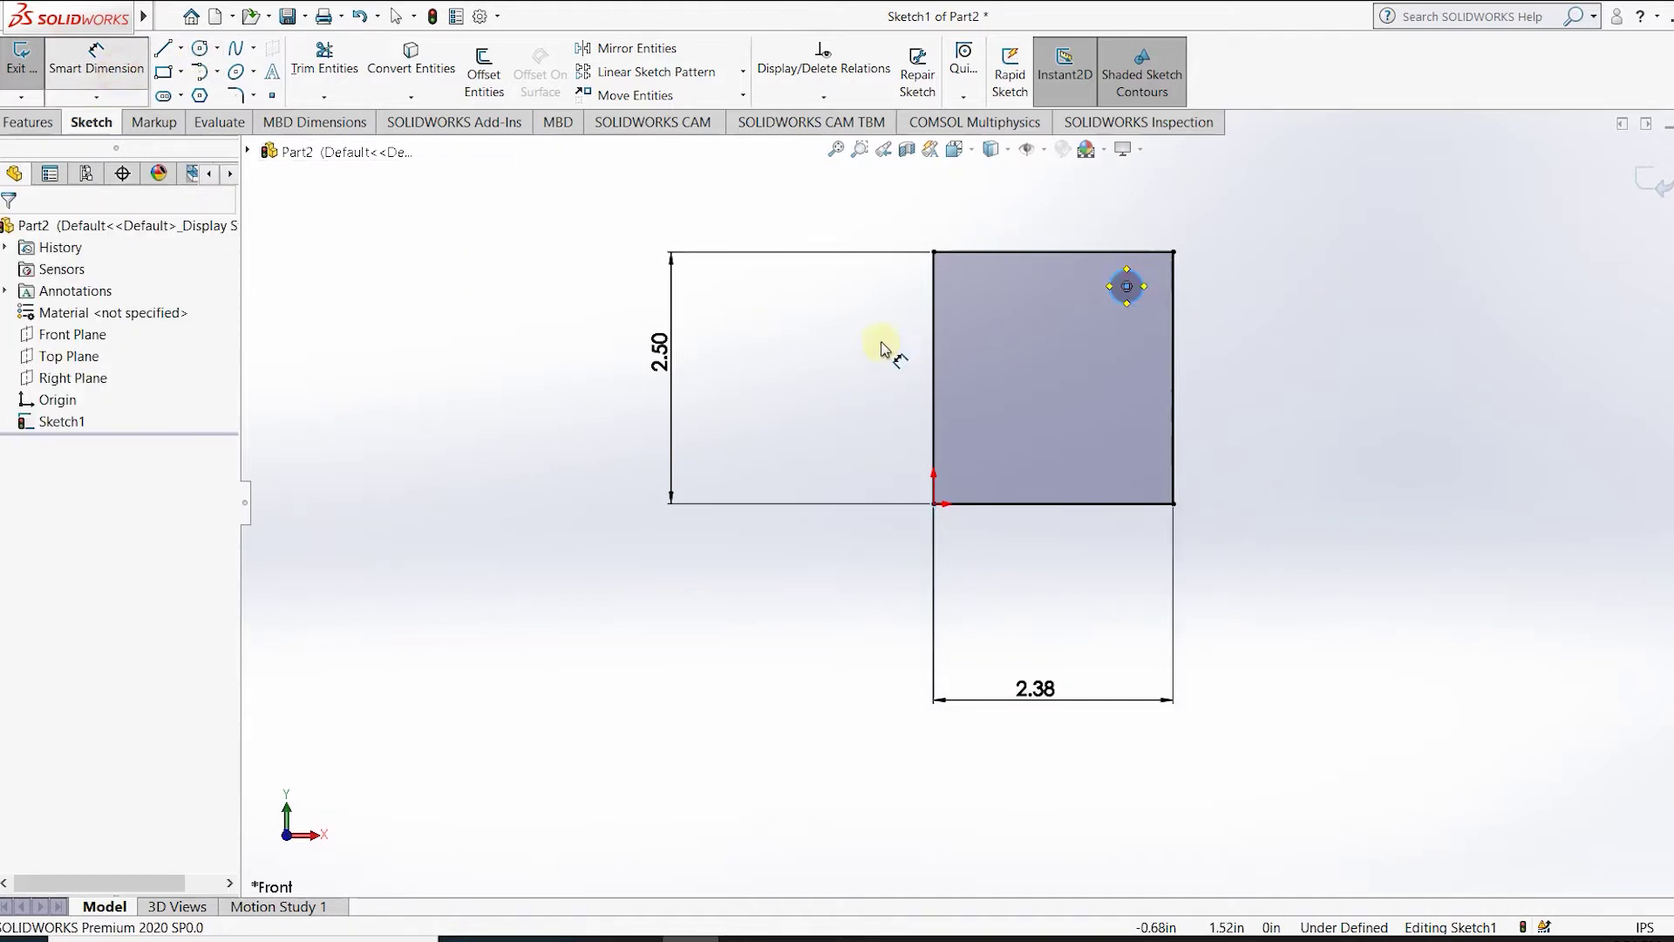
left_click(1146, 290)
left_click(1314, 246)
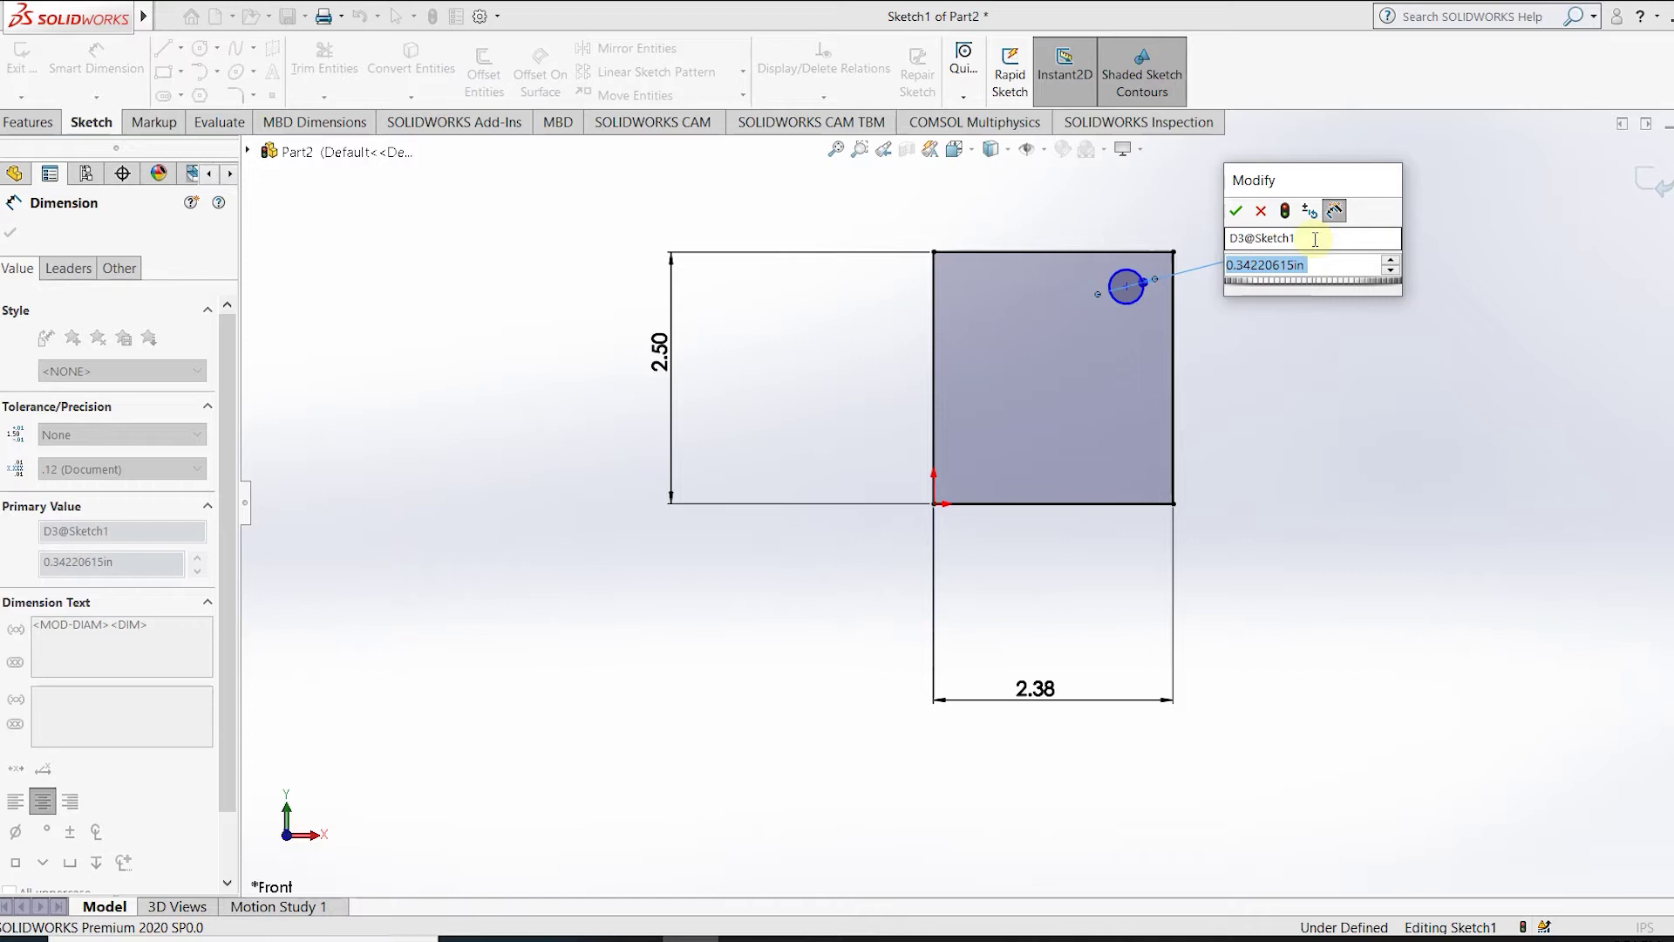
type("0.25")
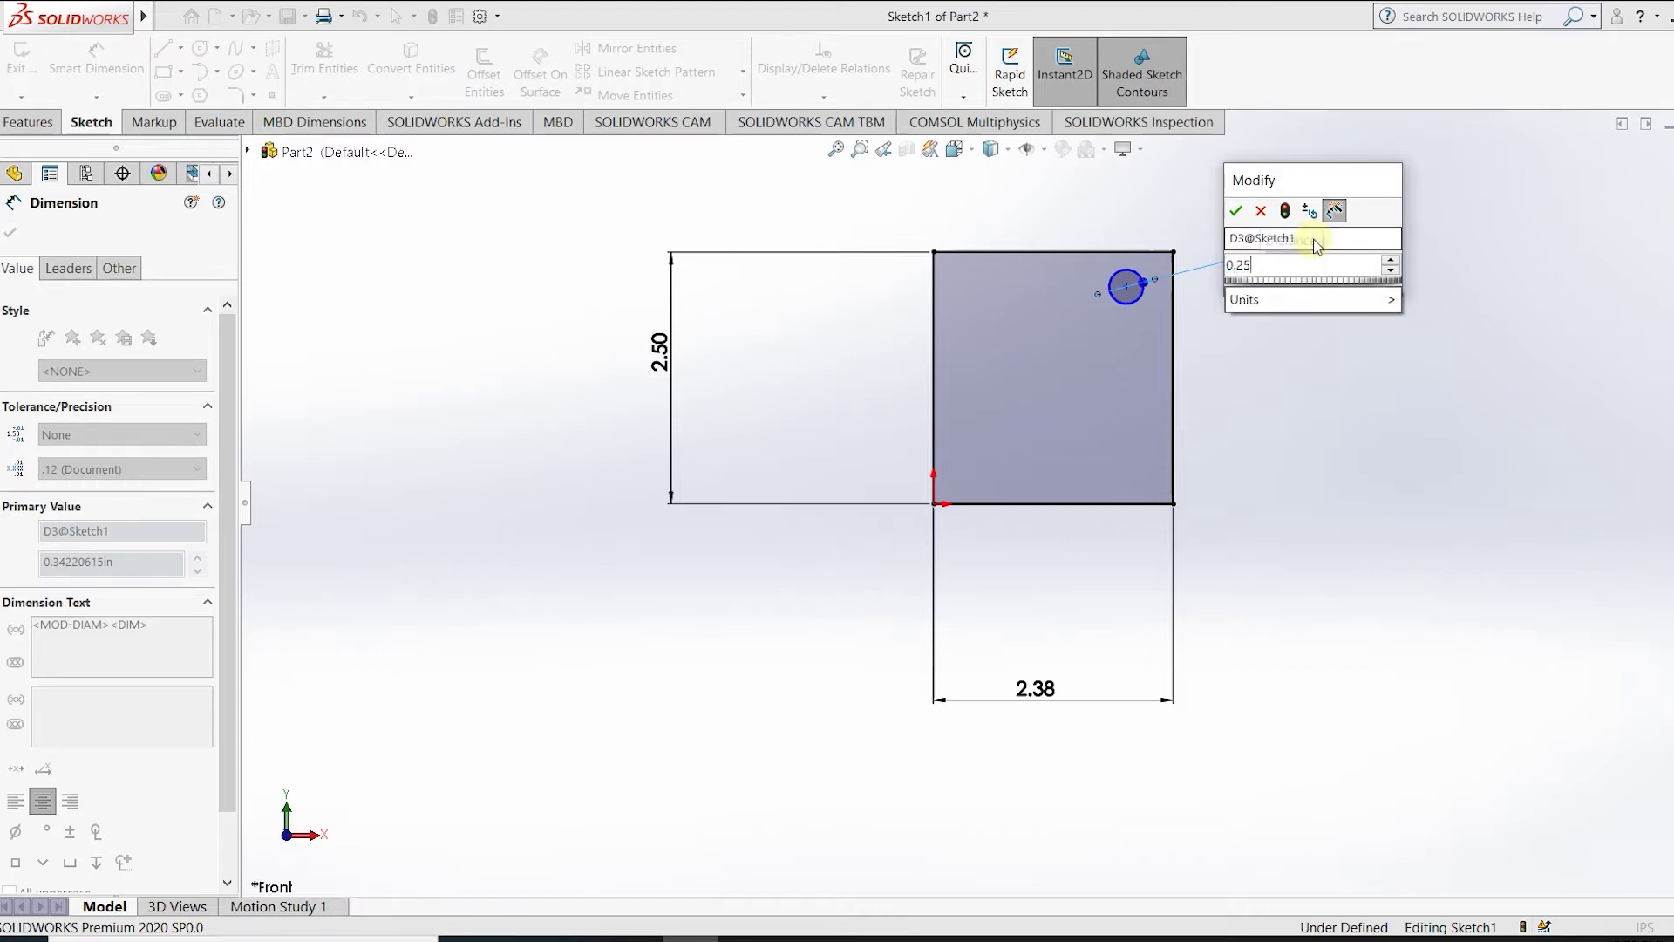
key("Return")
Sketch a larger circle concentric with the 0.25 in circle and dimension its diameter to 0.50 in.
scroll(1169, 314, "down", 3)
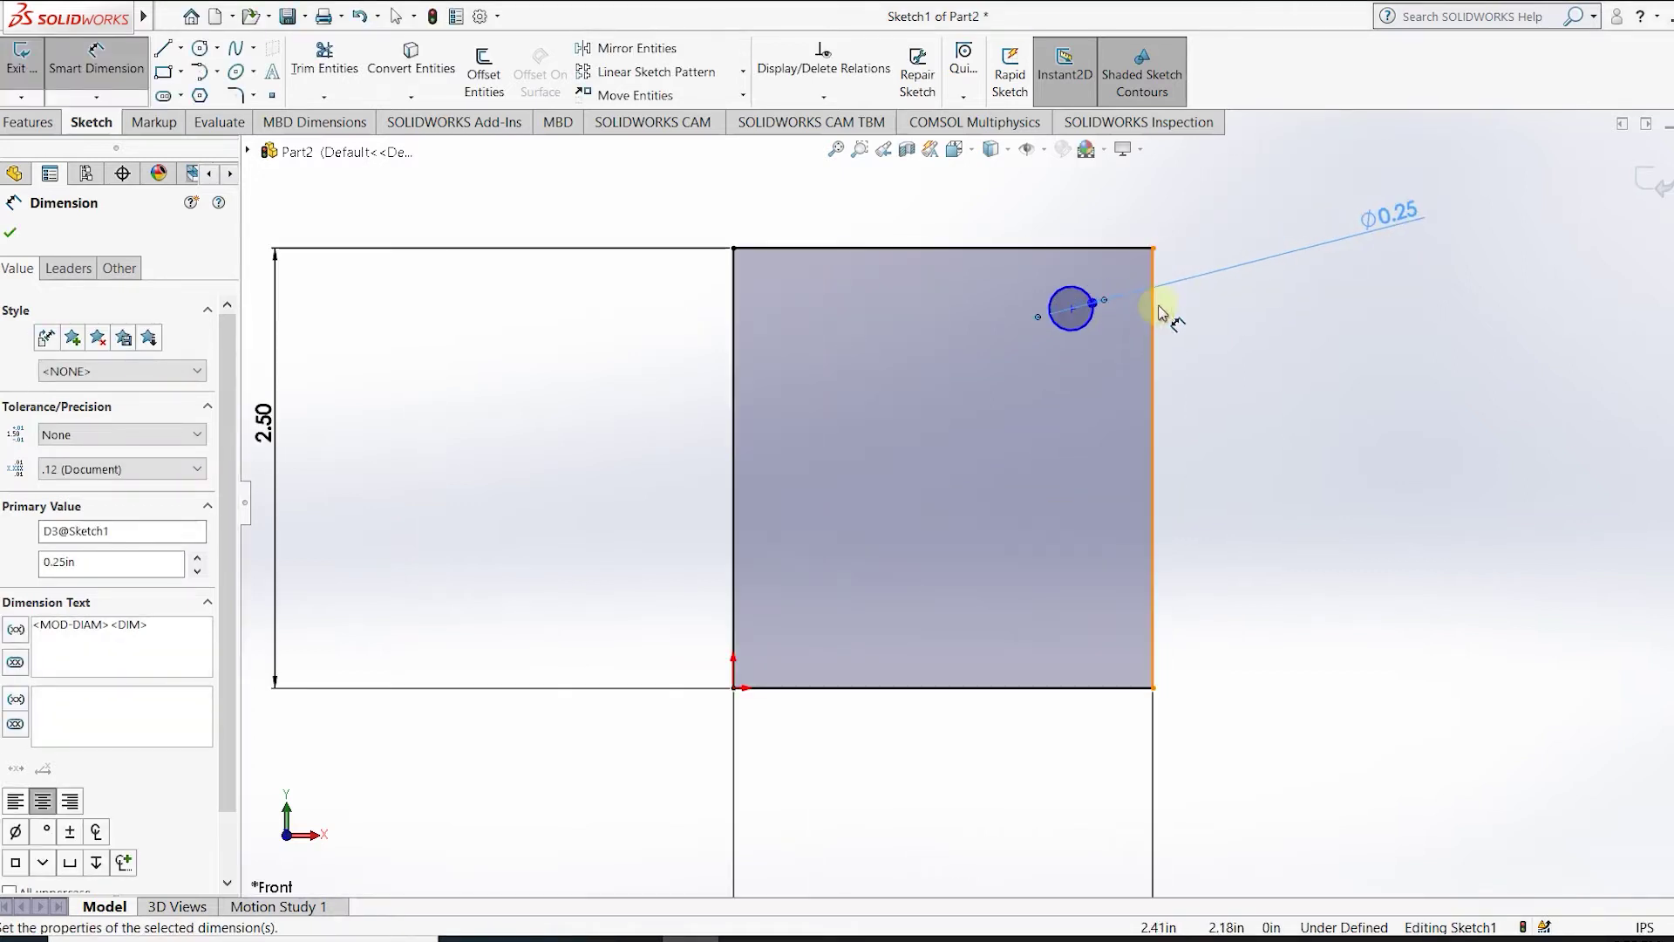
left_click(198, 51)
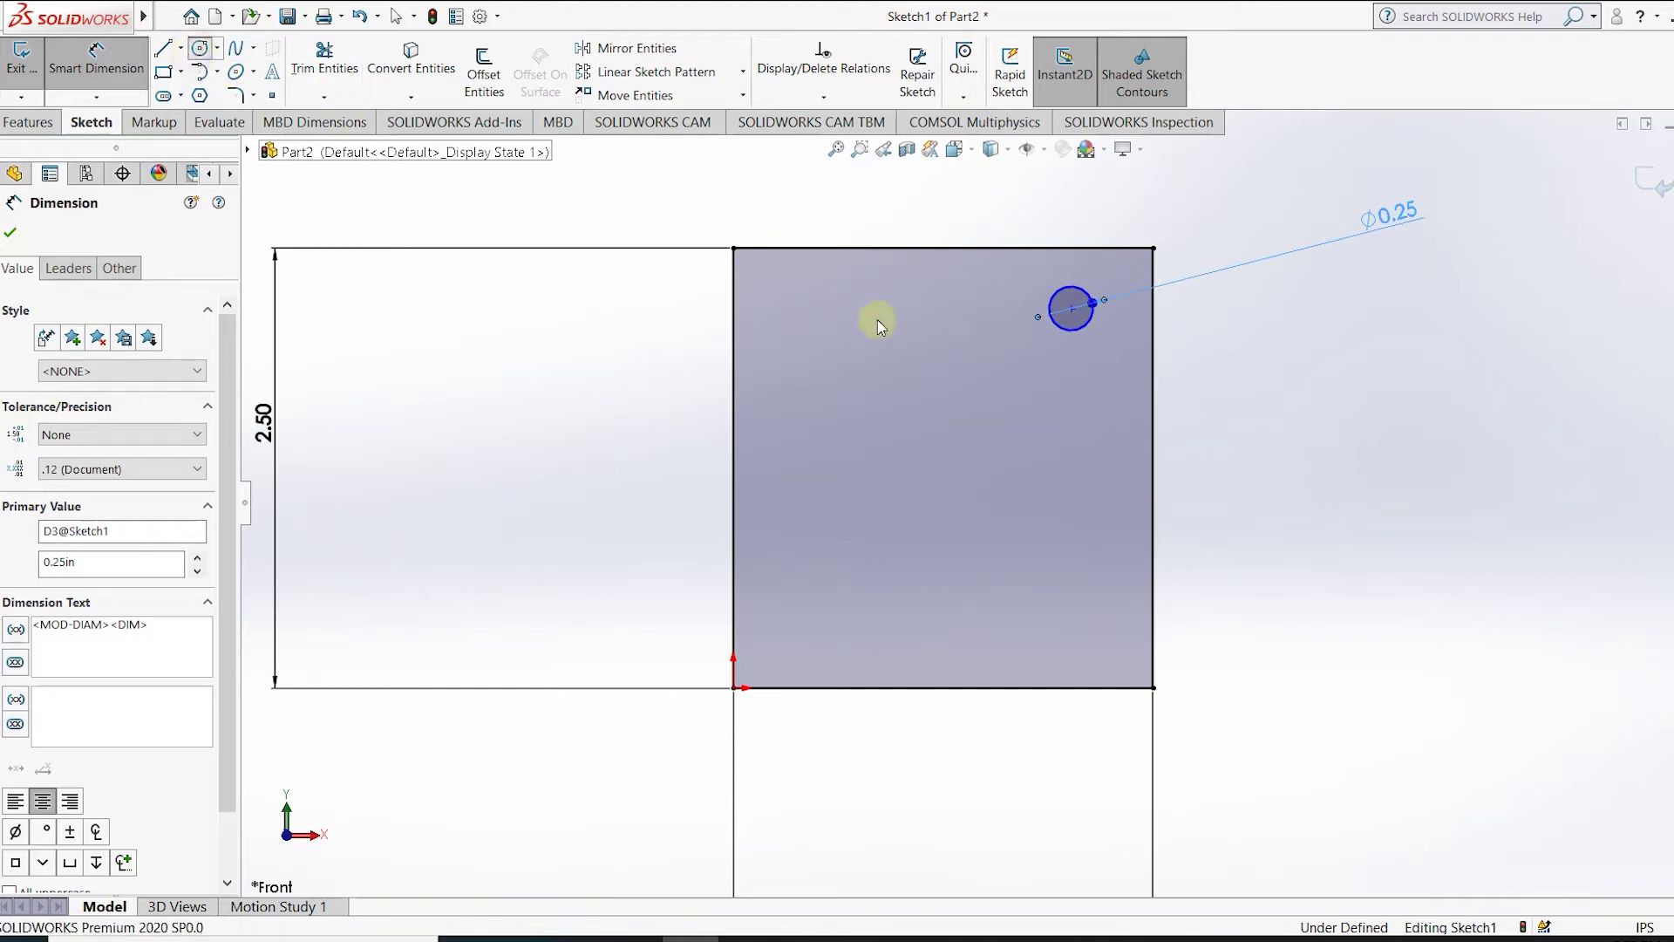
left_click(1071, 309)
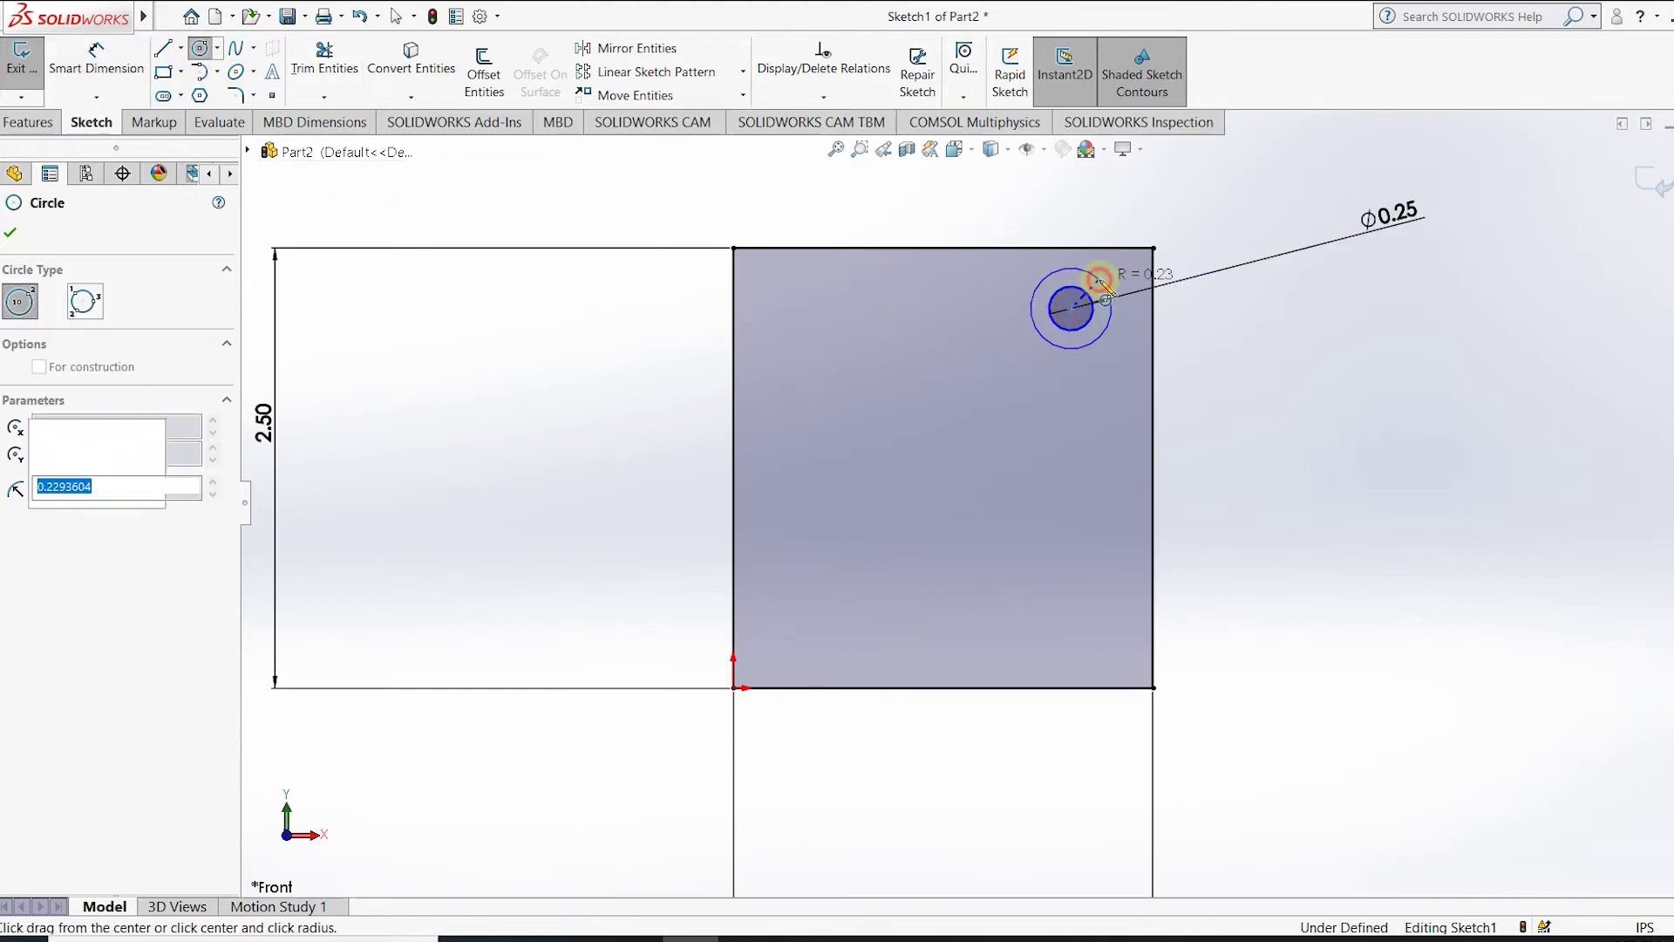
left_click(1097, 280)
left_click(104, 69)
left_click(1100, 332)
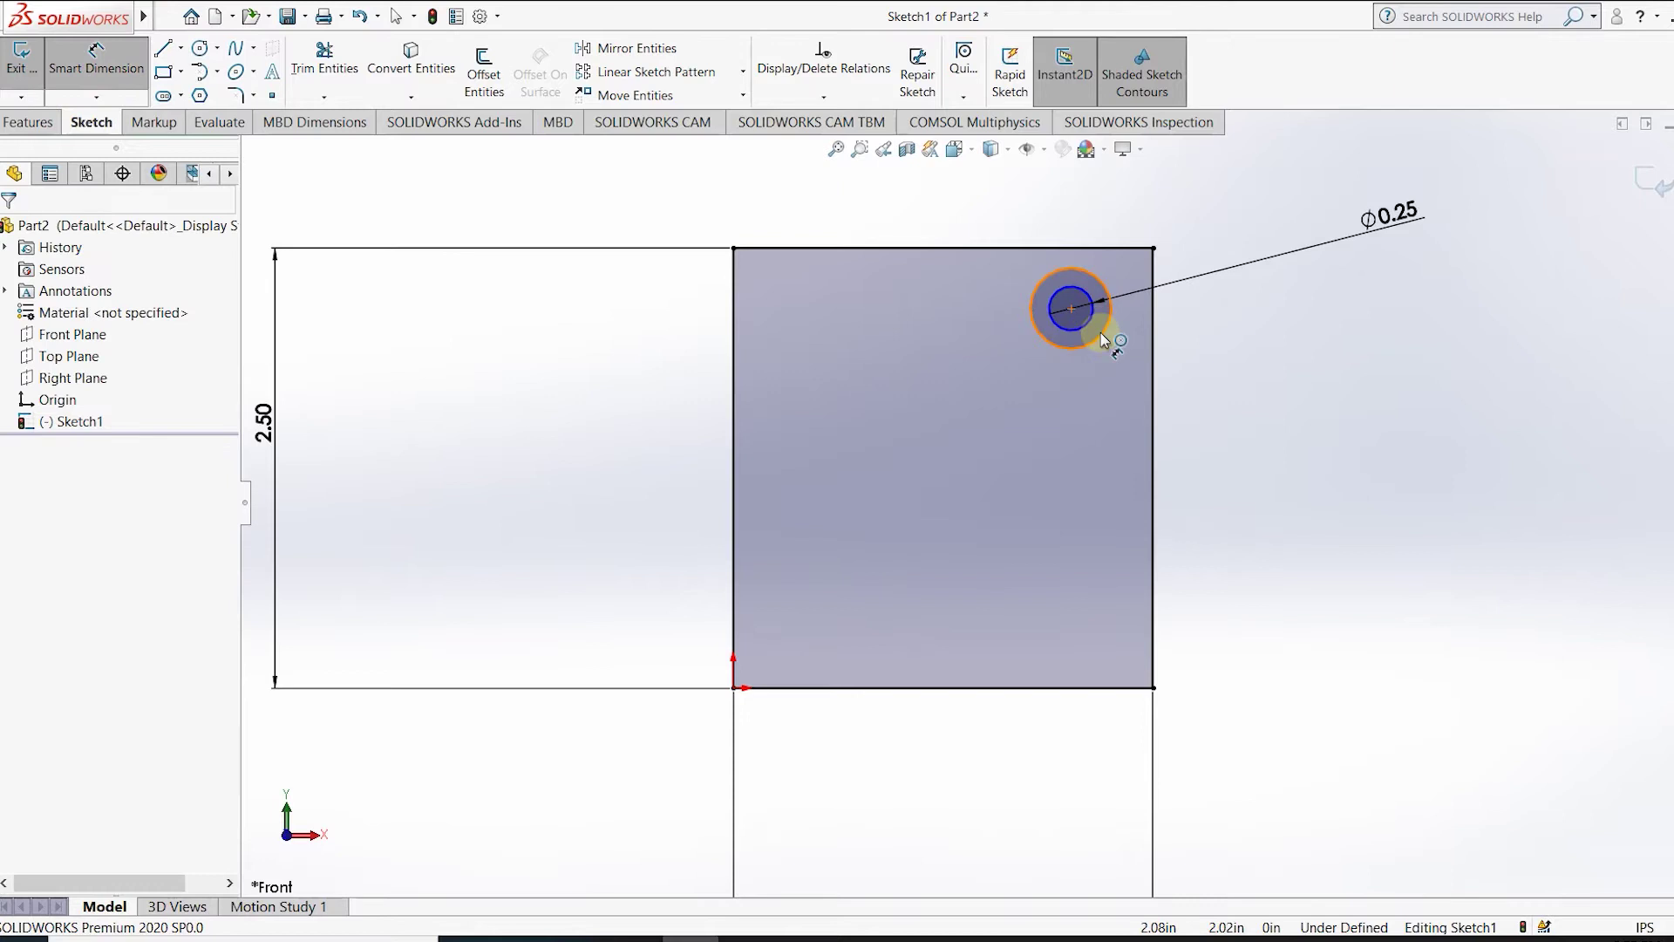
left_click(1311, 332)
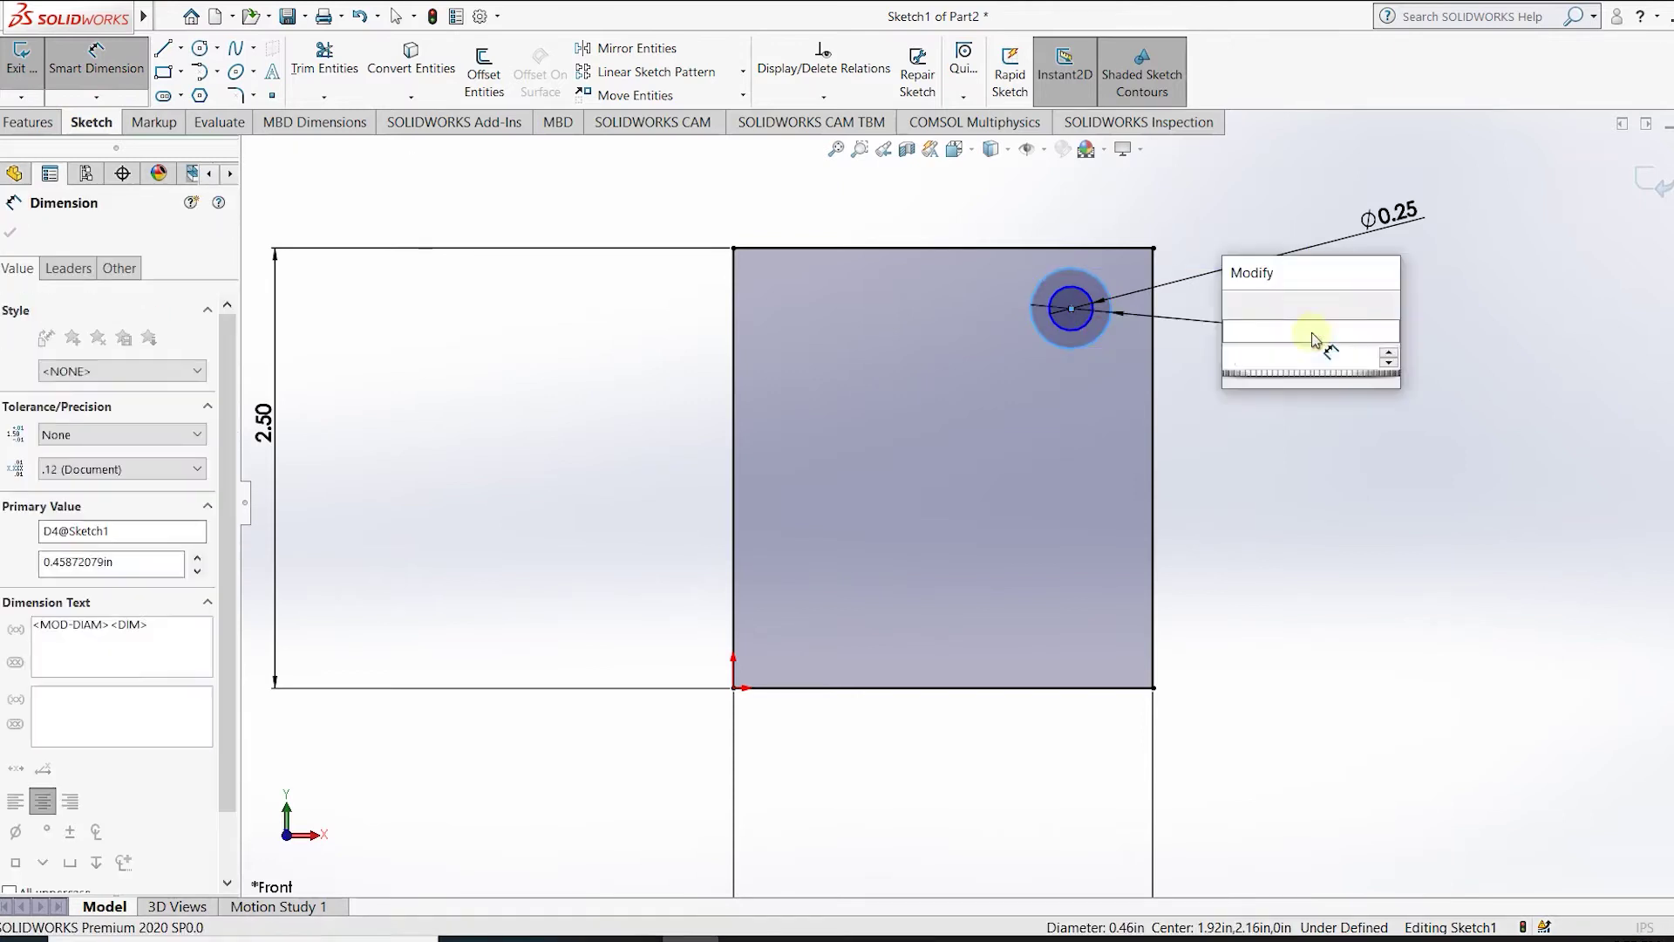
key("Return")
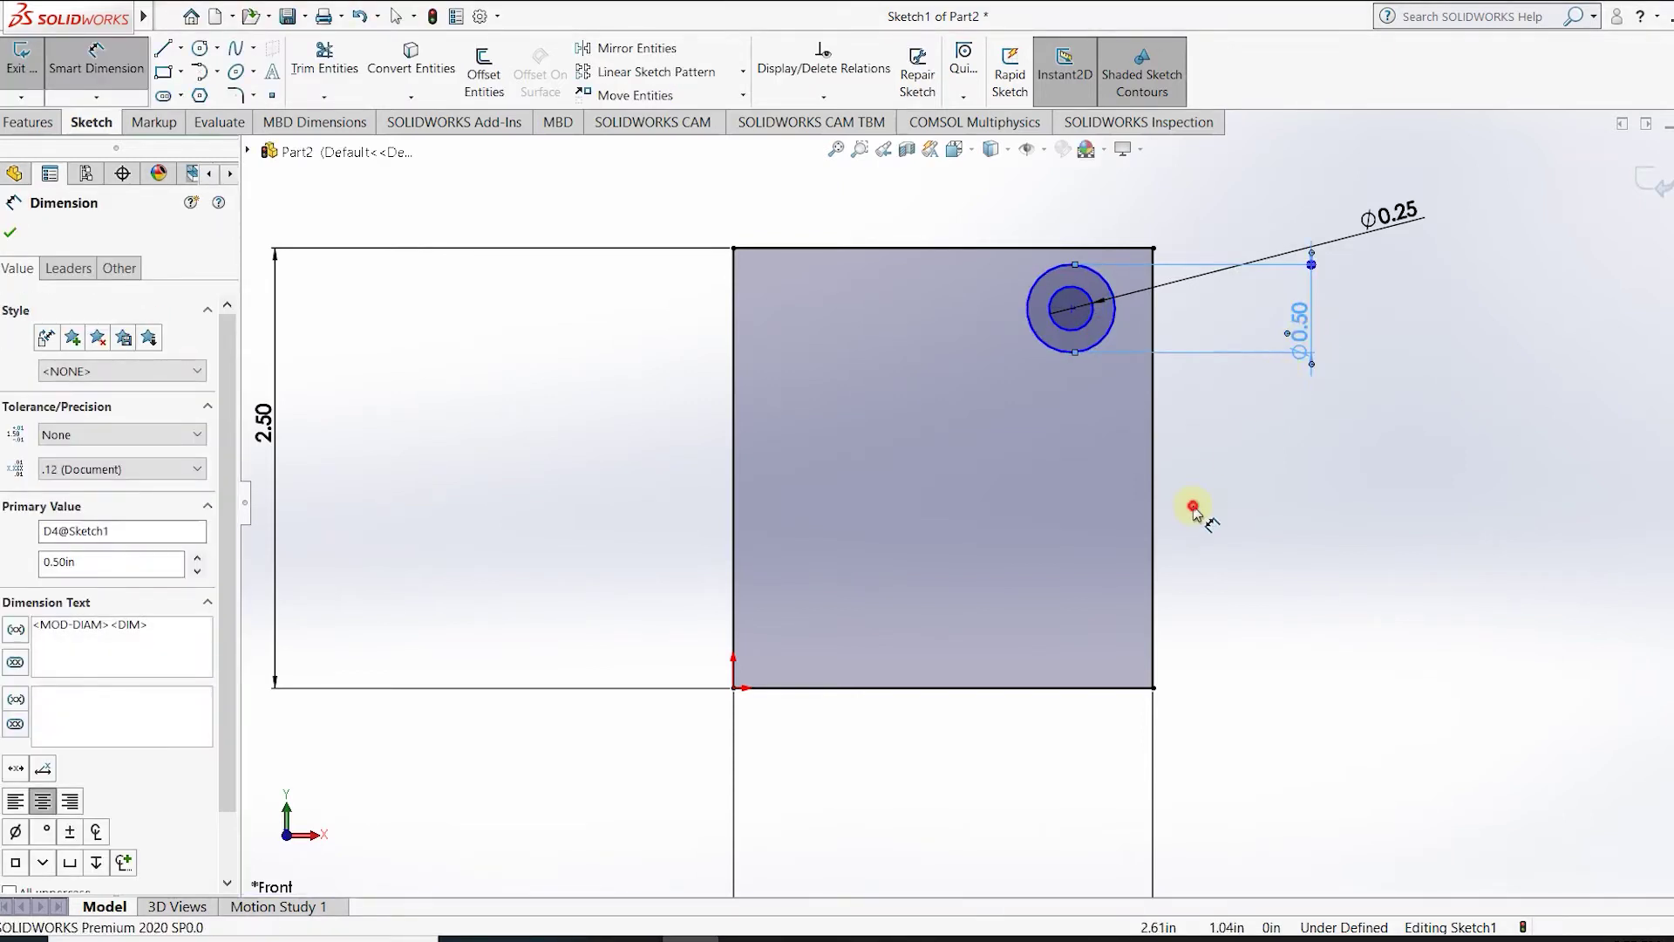
left_click(1195, 509)
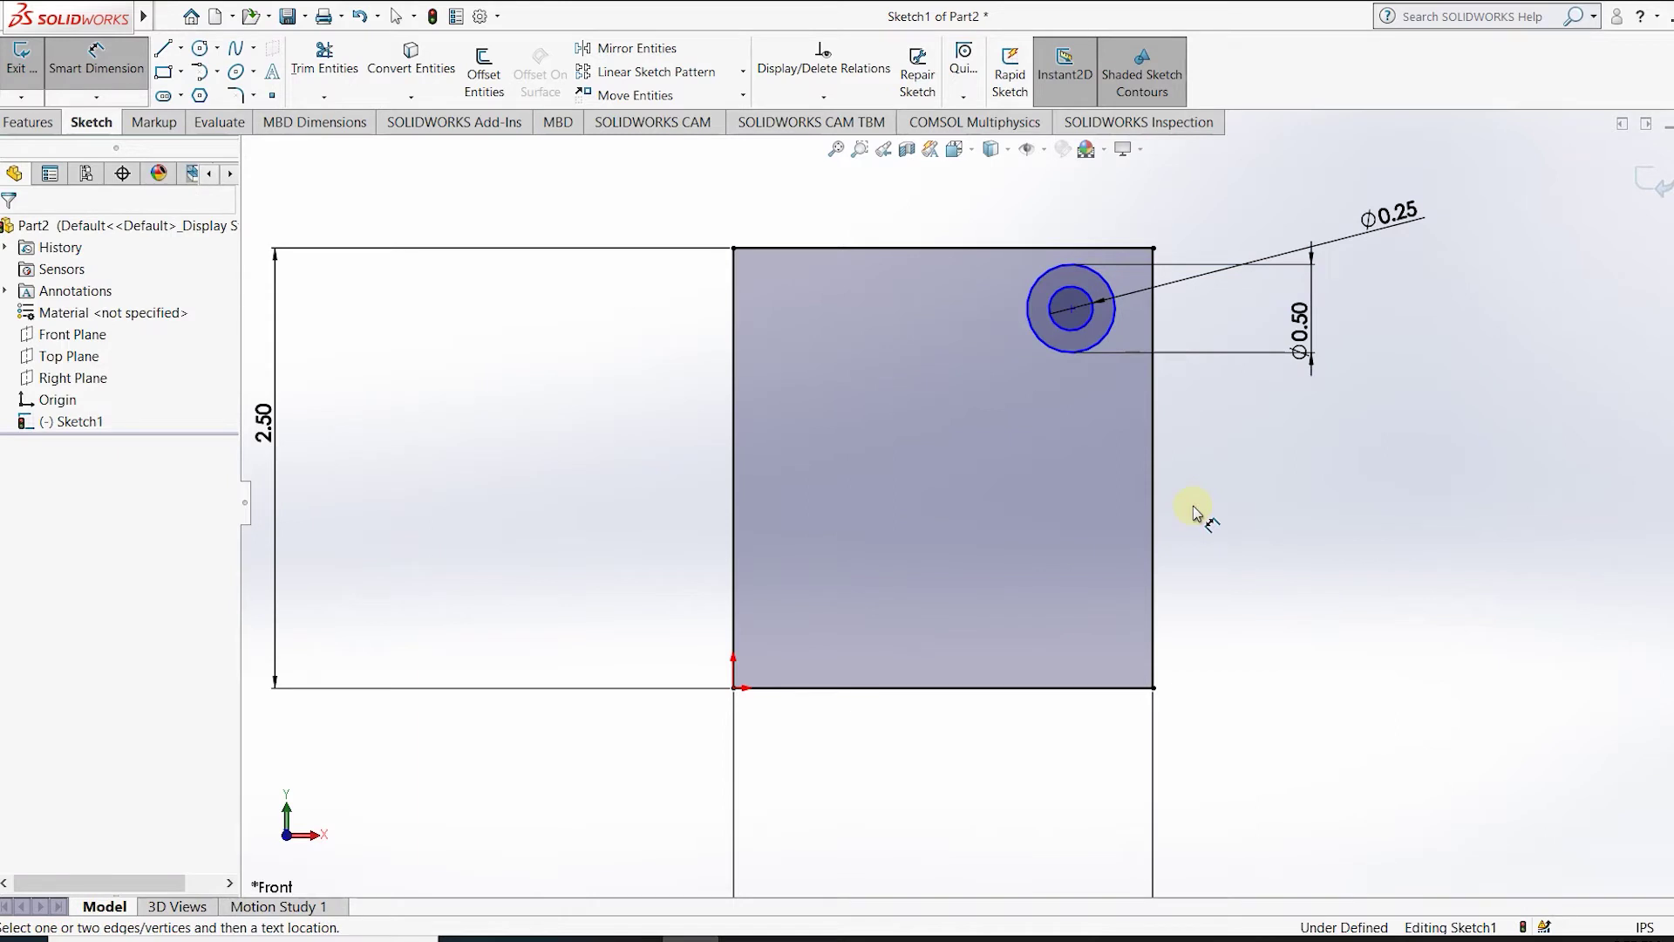
Dimension the vertical distance from the circles' center to the rectangle's top edge as 0.75 in.
key("f")
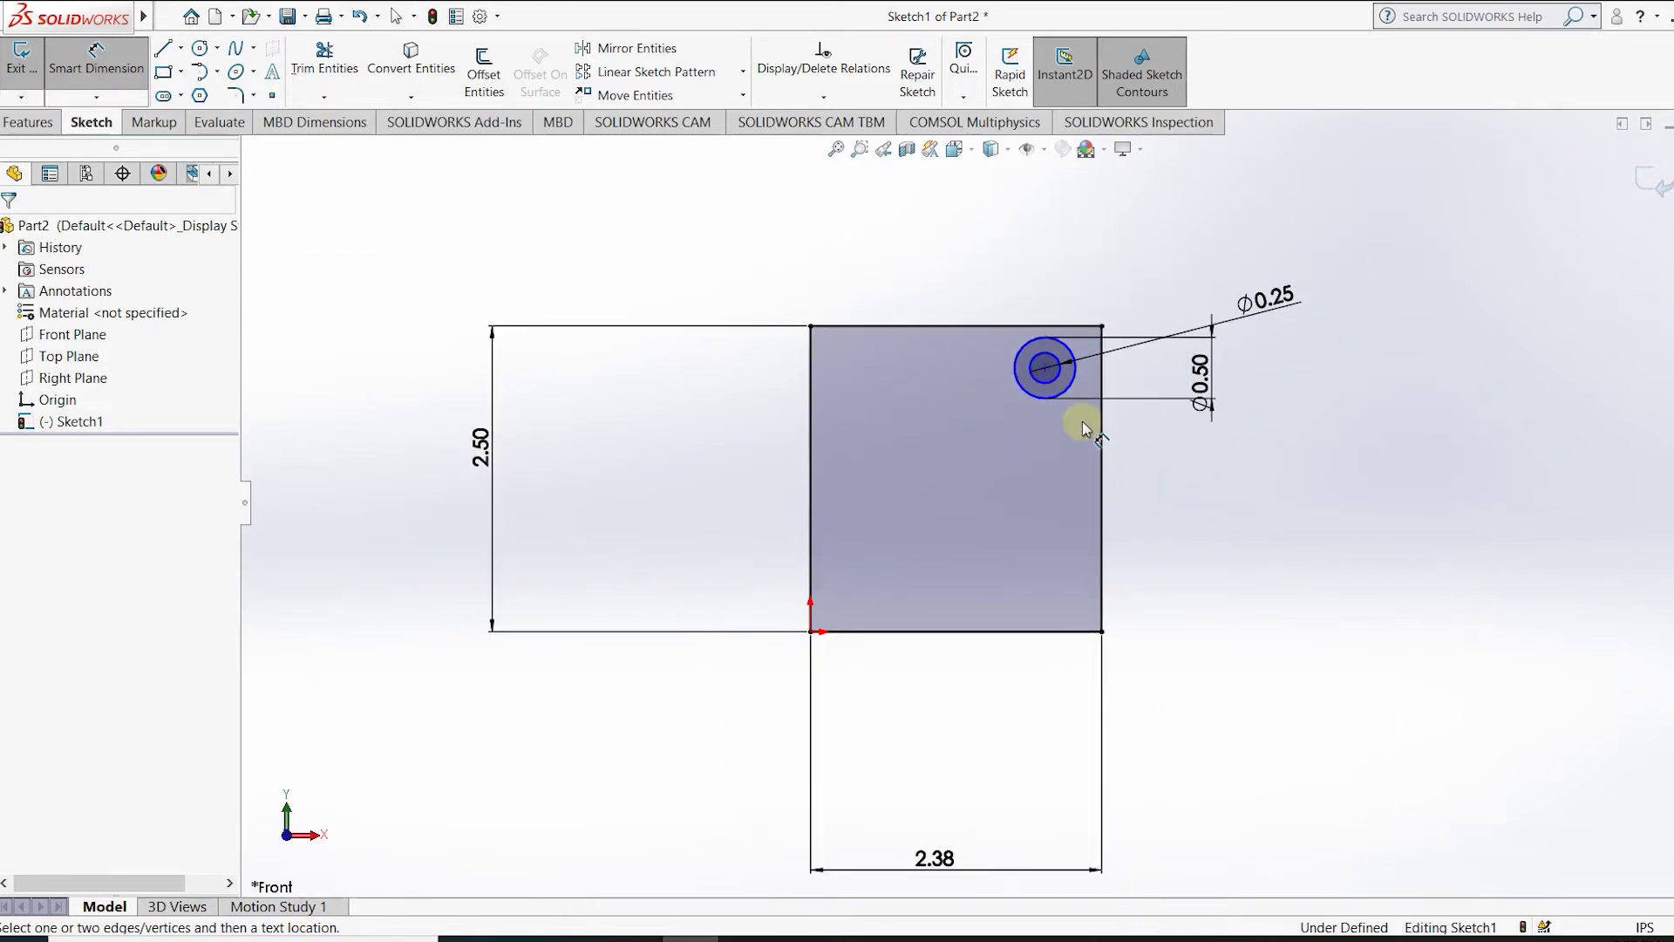
left_click(1045, 355)
left_click(1046, 327)
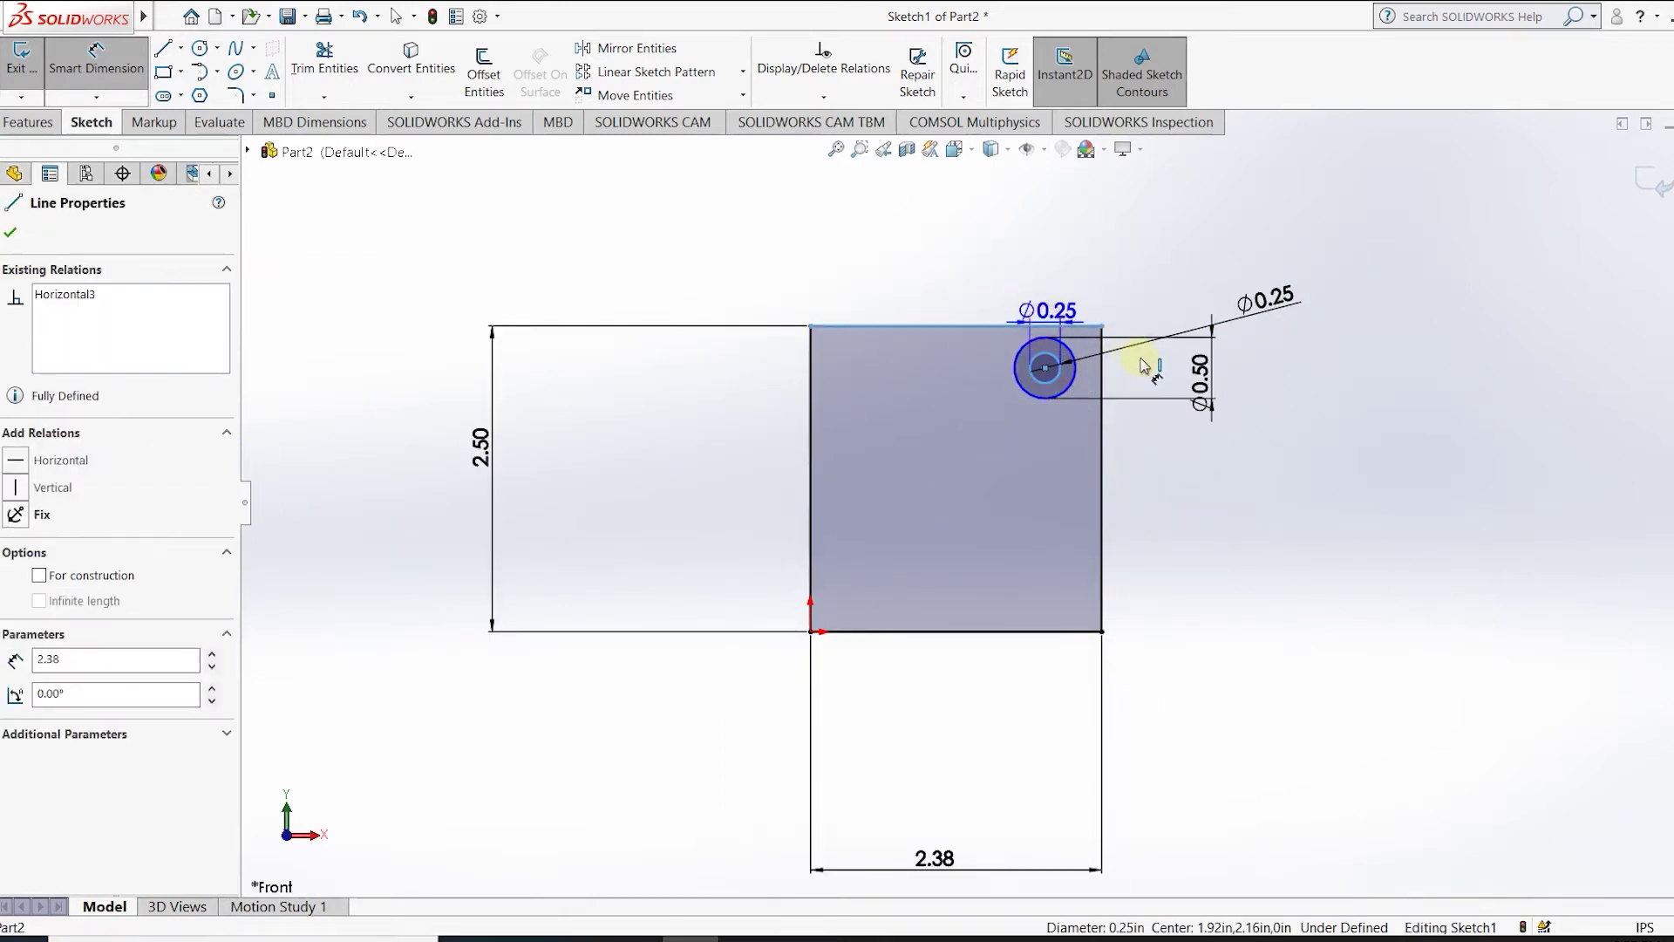
left_click(1156, 283)
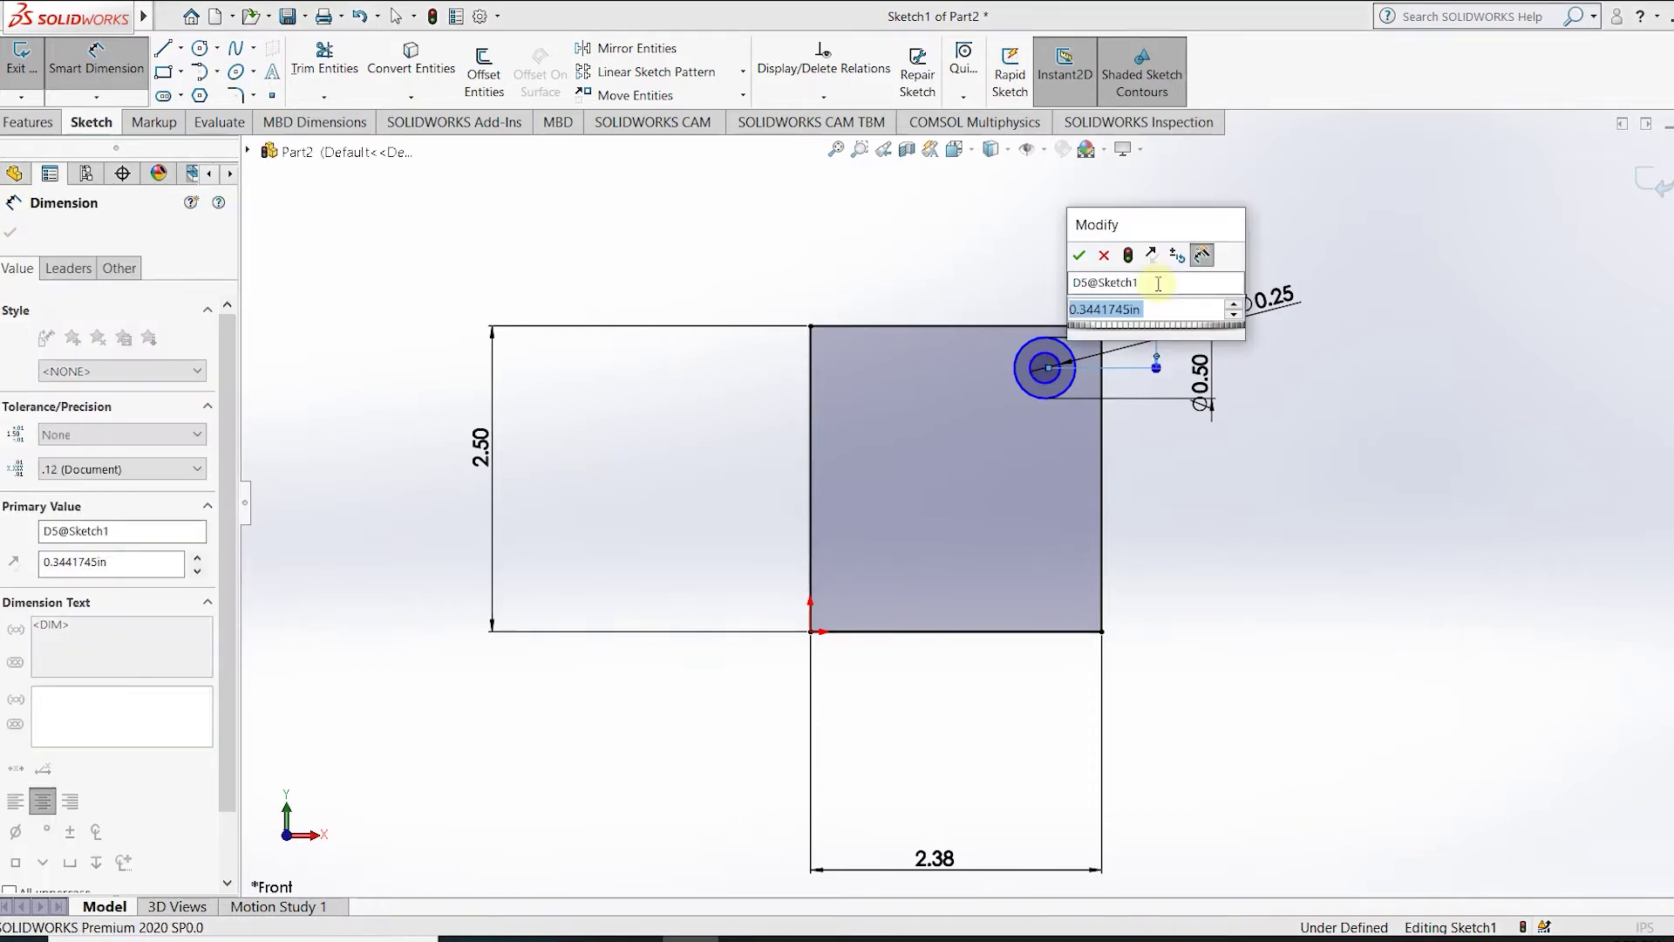
type(".")
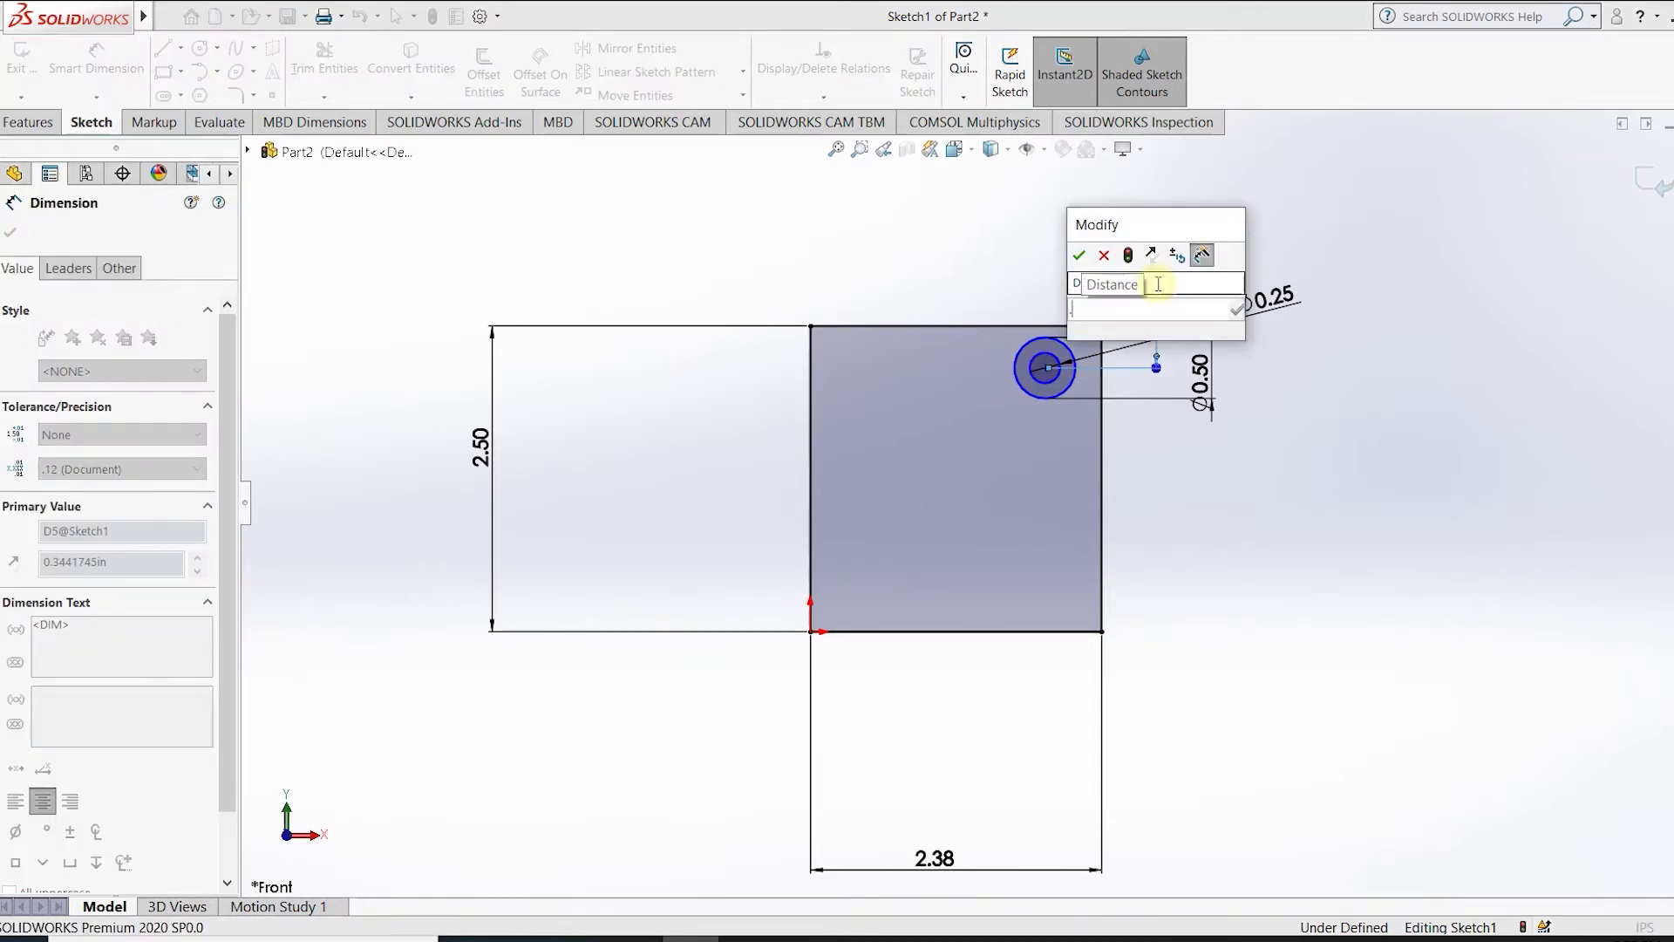
key("BackSpace")
type("0")
key("BackSpace")
type("0.75")
key("Return")
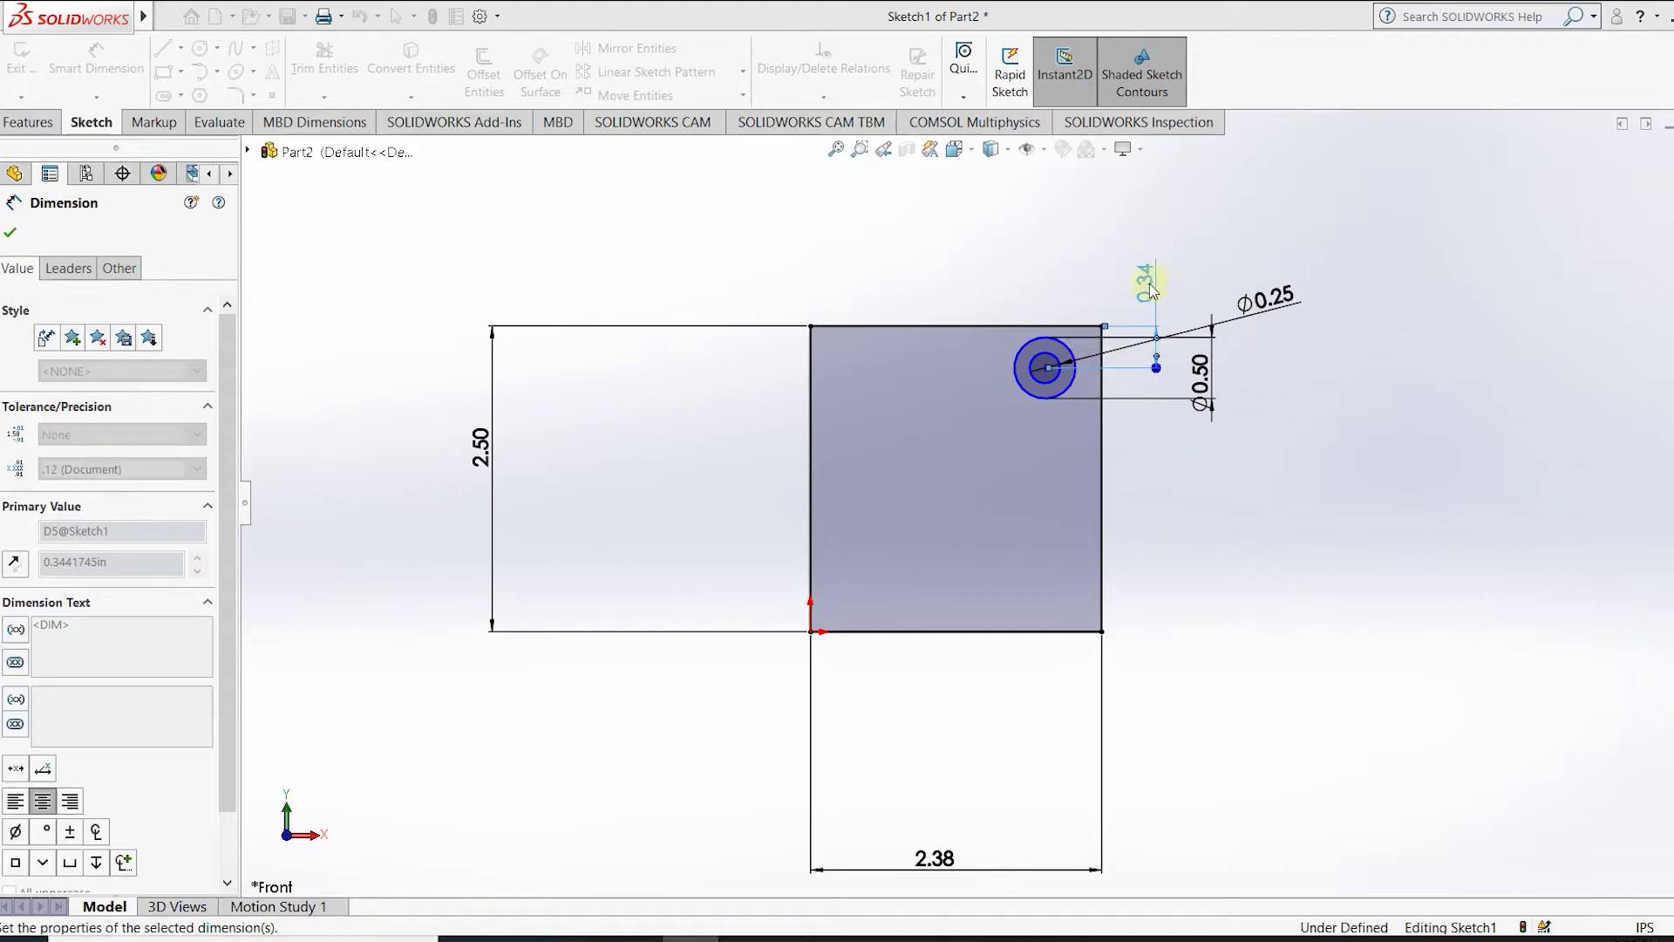
Dimension the horizontal distance from the circles' center to the rectangle's right edge as 0.75 in.
left_click(1069, 399)
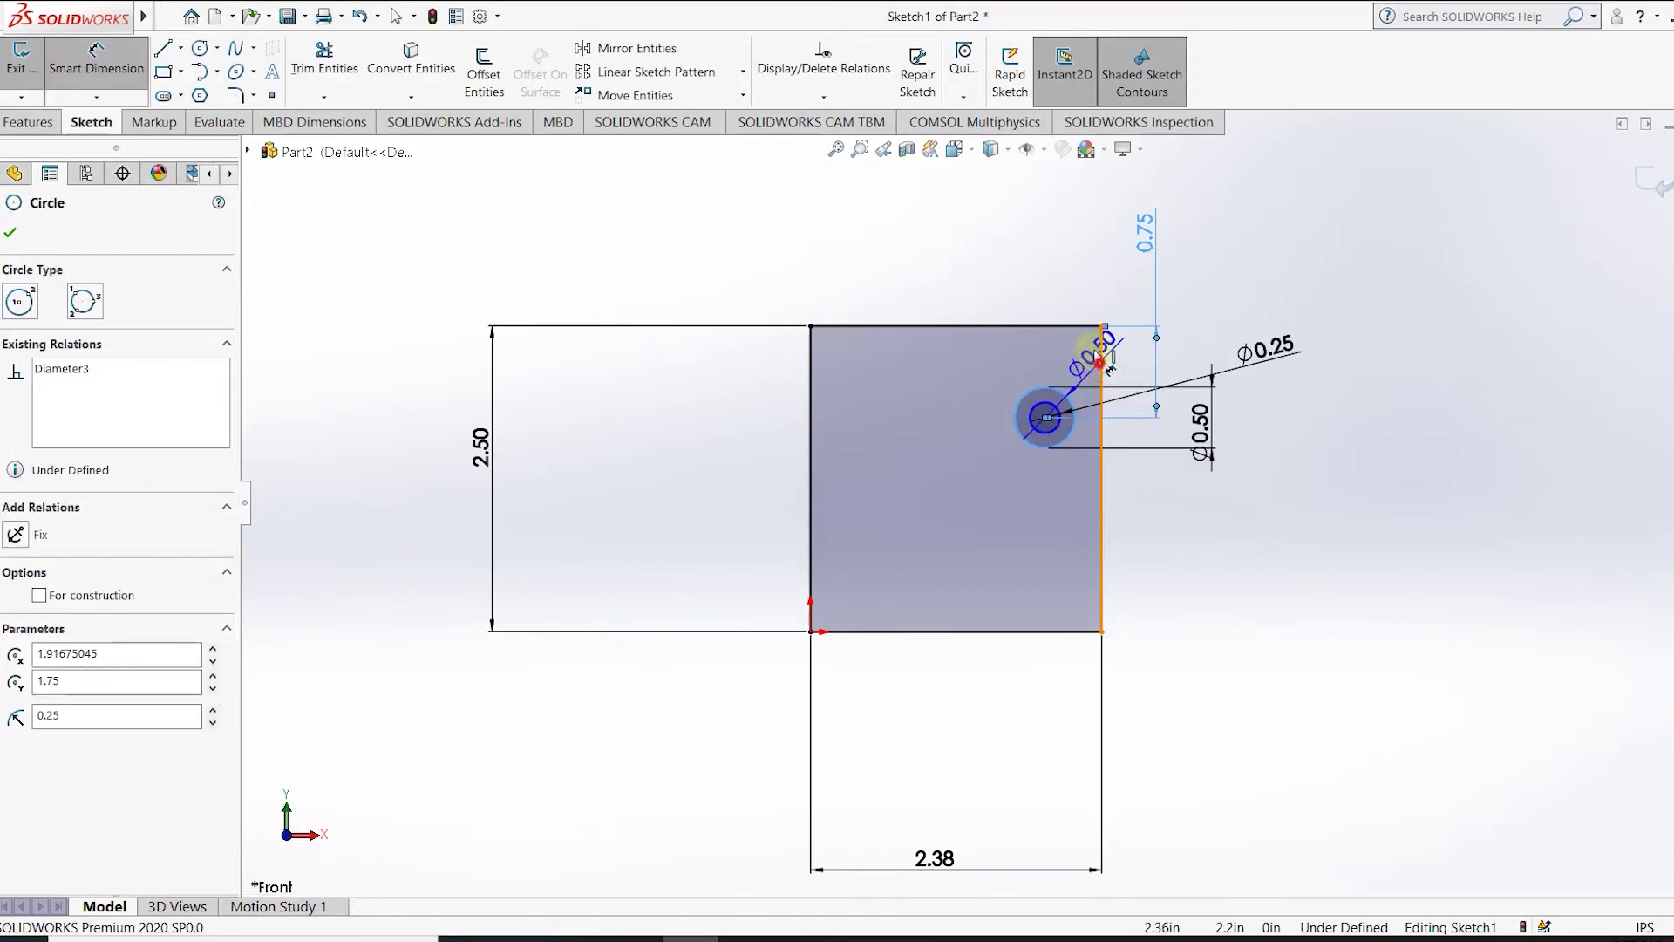
left_click(1101, 347)
left_click(1067, 269)
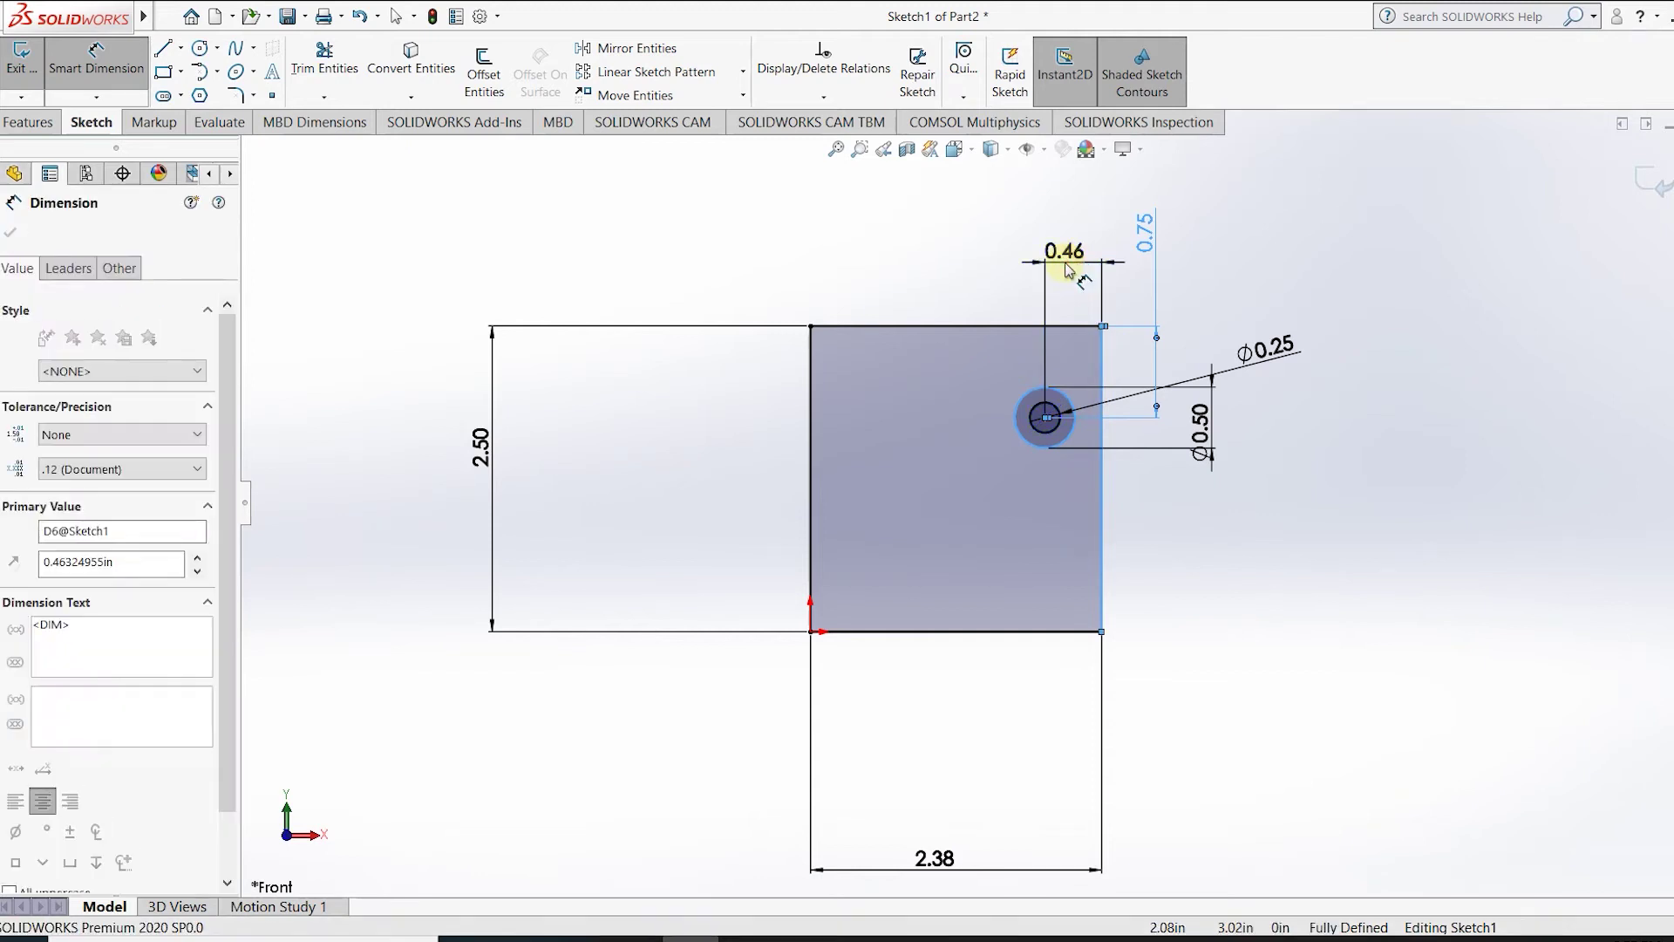
type("0.75")
key("Return")
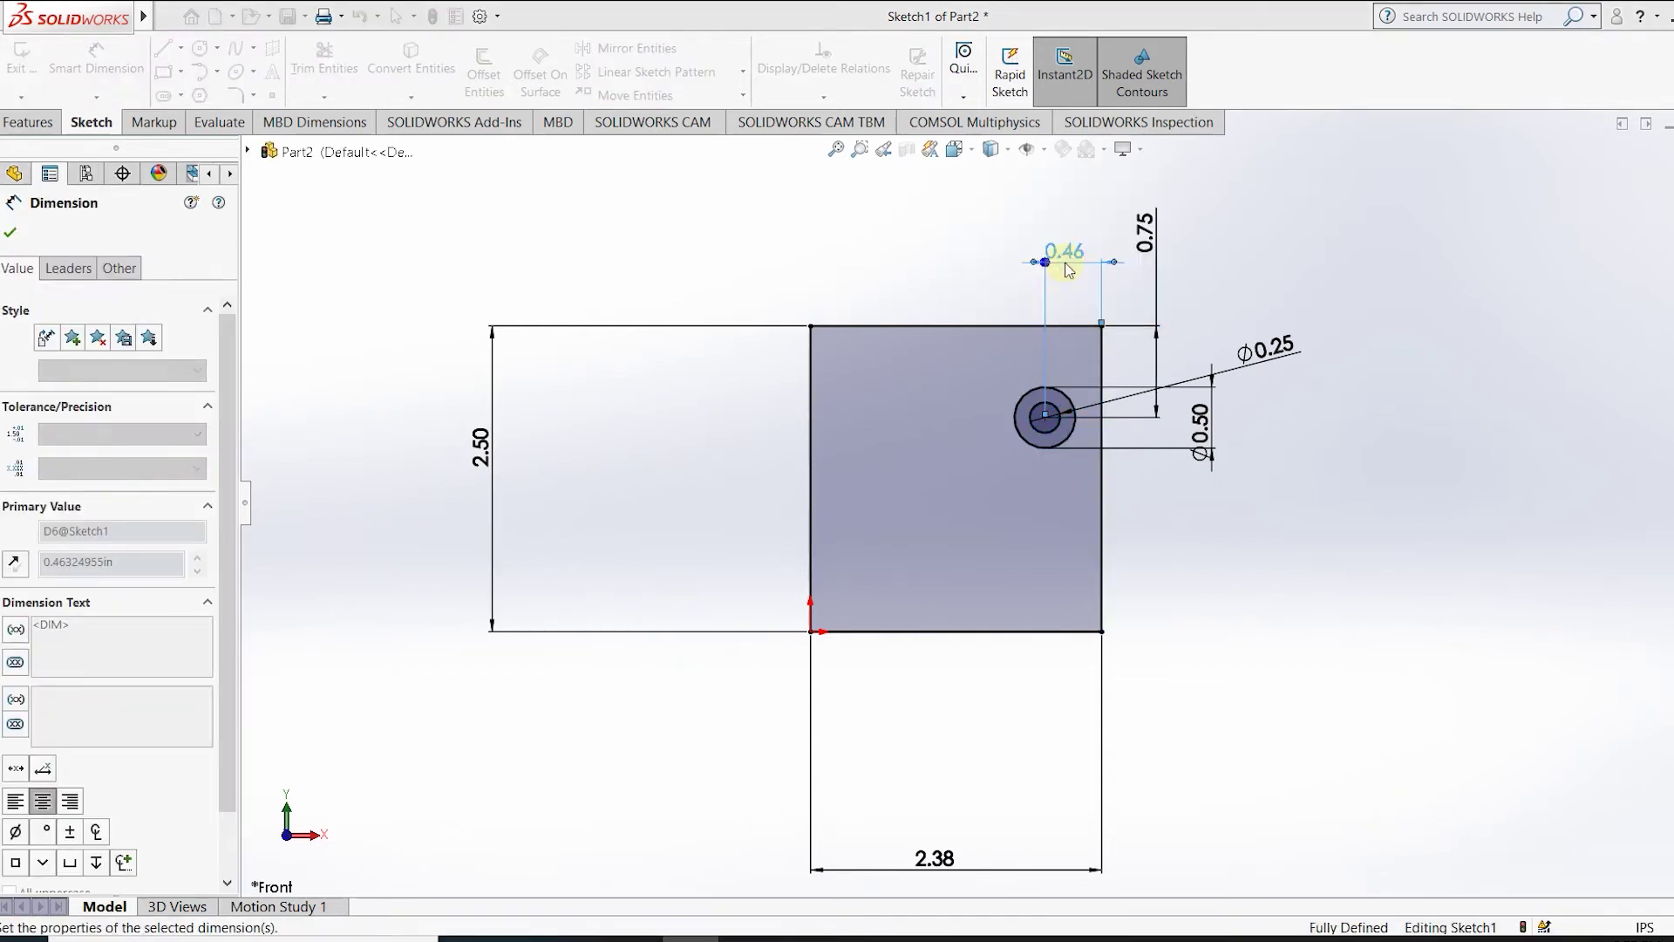
Round the rectangle's upper-right corner with a sketch fillet of 0.50 in radius.
scroll(1064, 432, "up", 2)
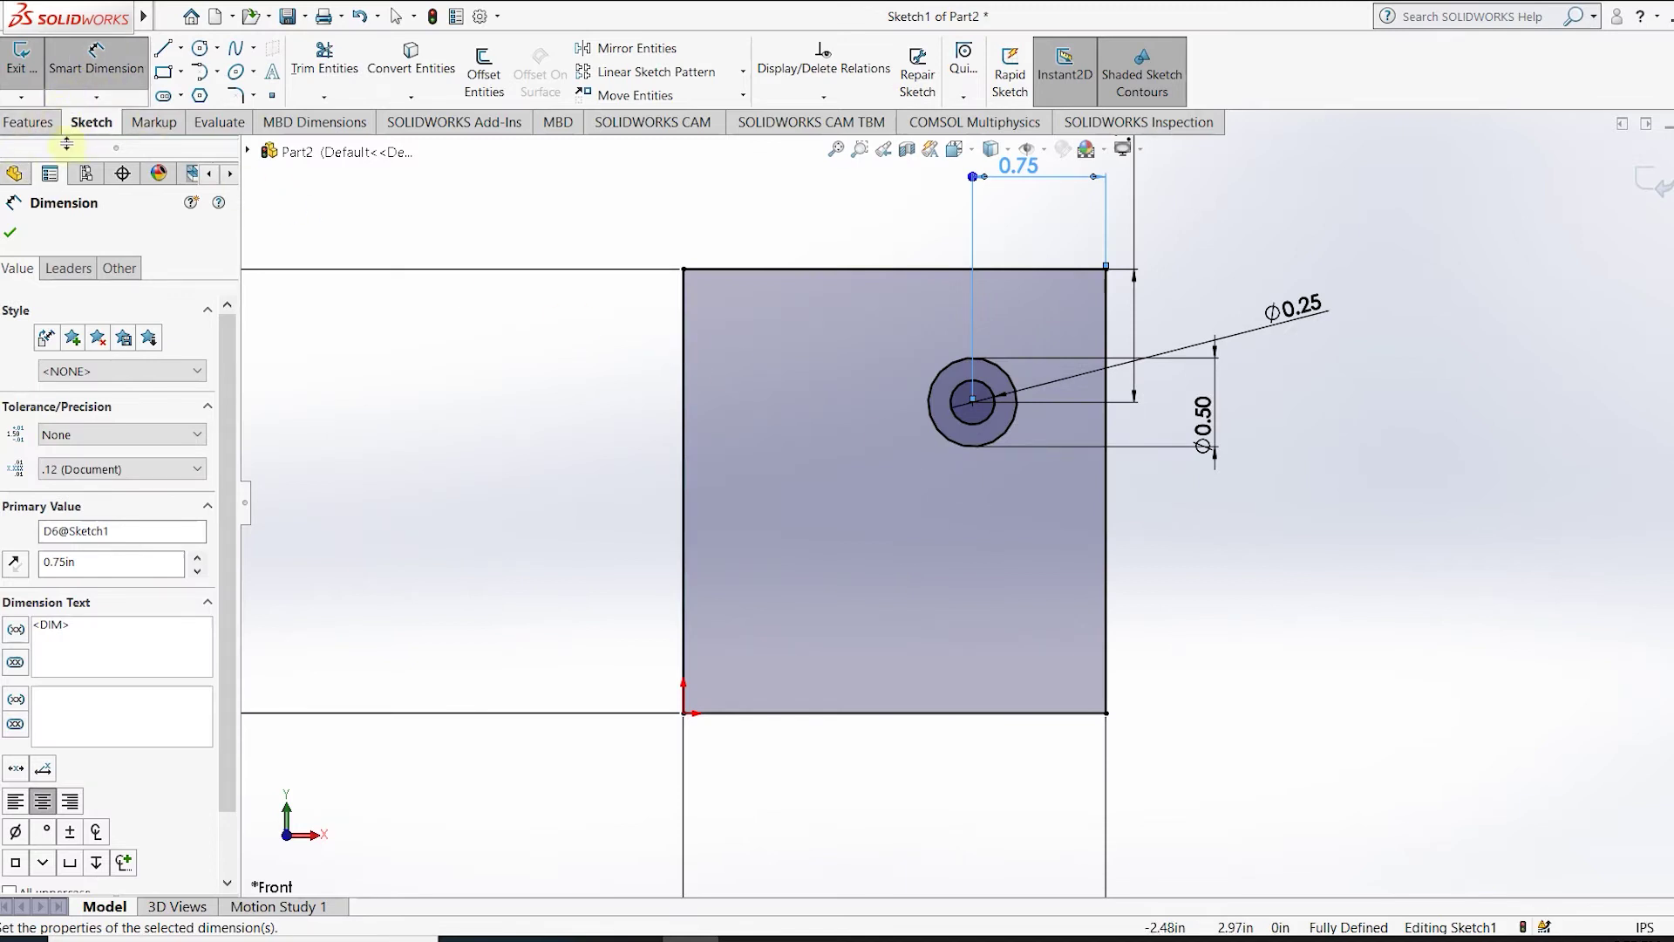
left_click(242, 95)
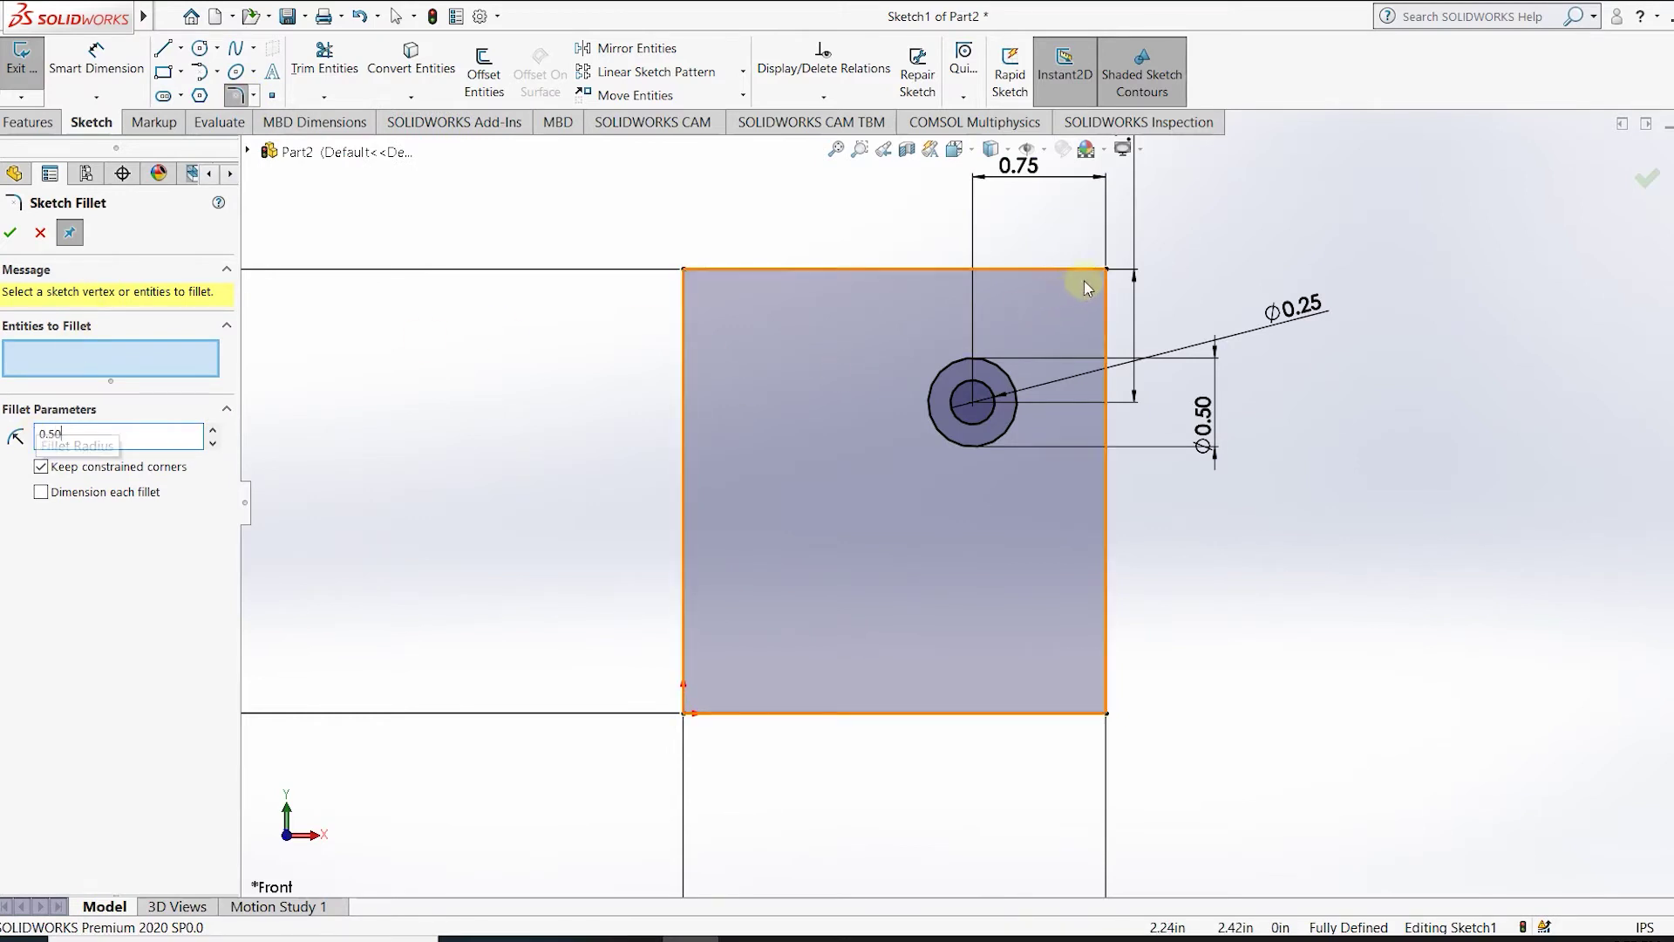
left_click(1105, 270)
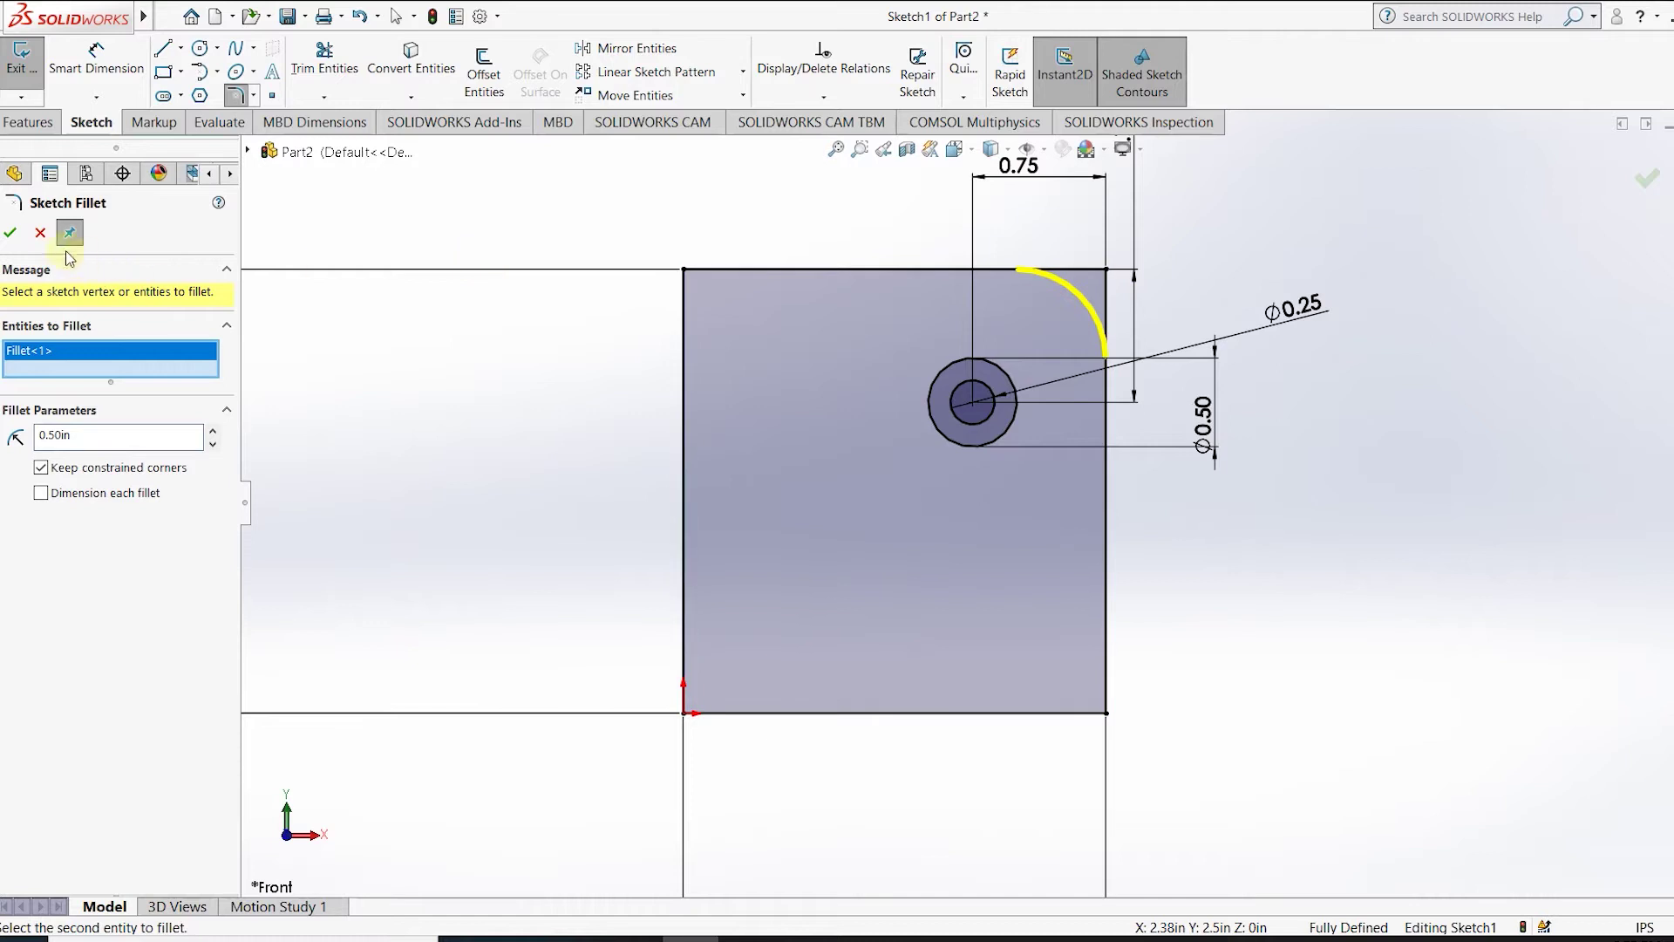
left_click(10, 233)
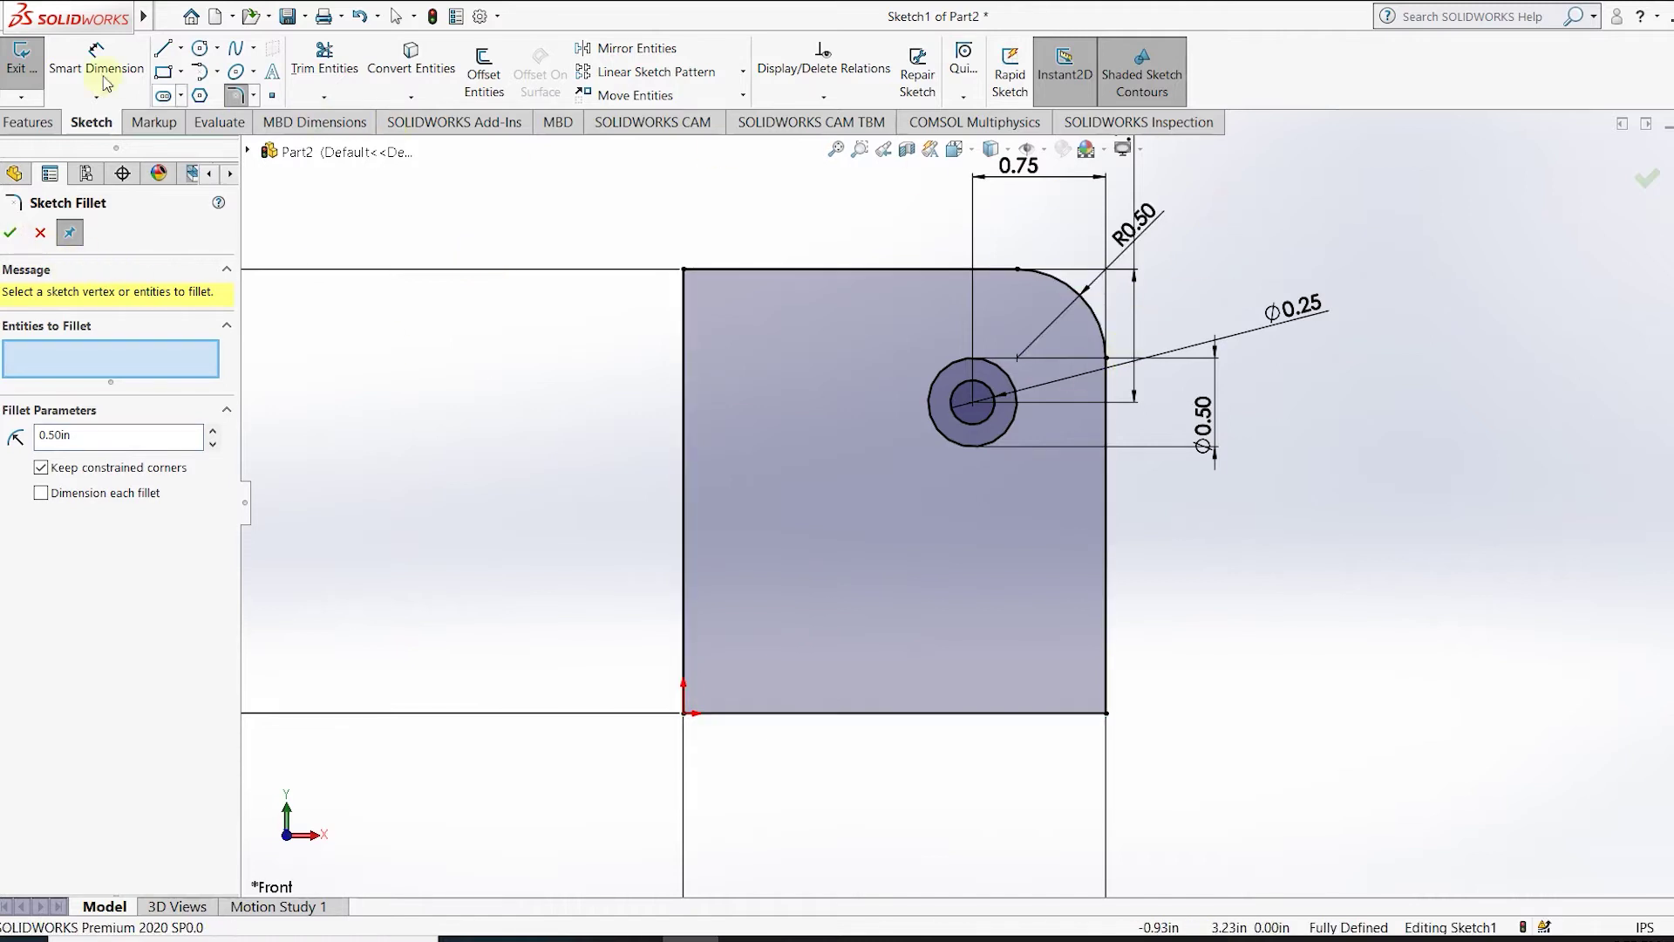
left_click(29, 122)
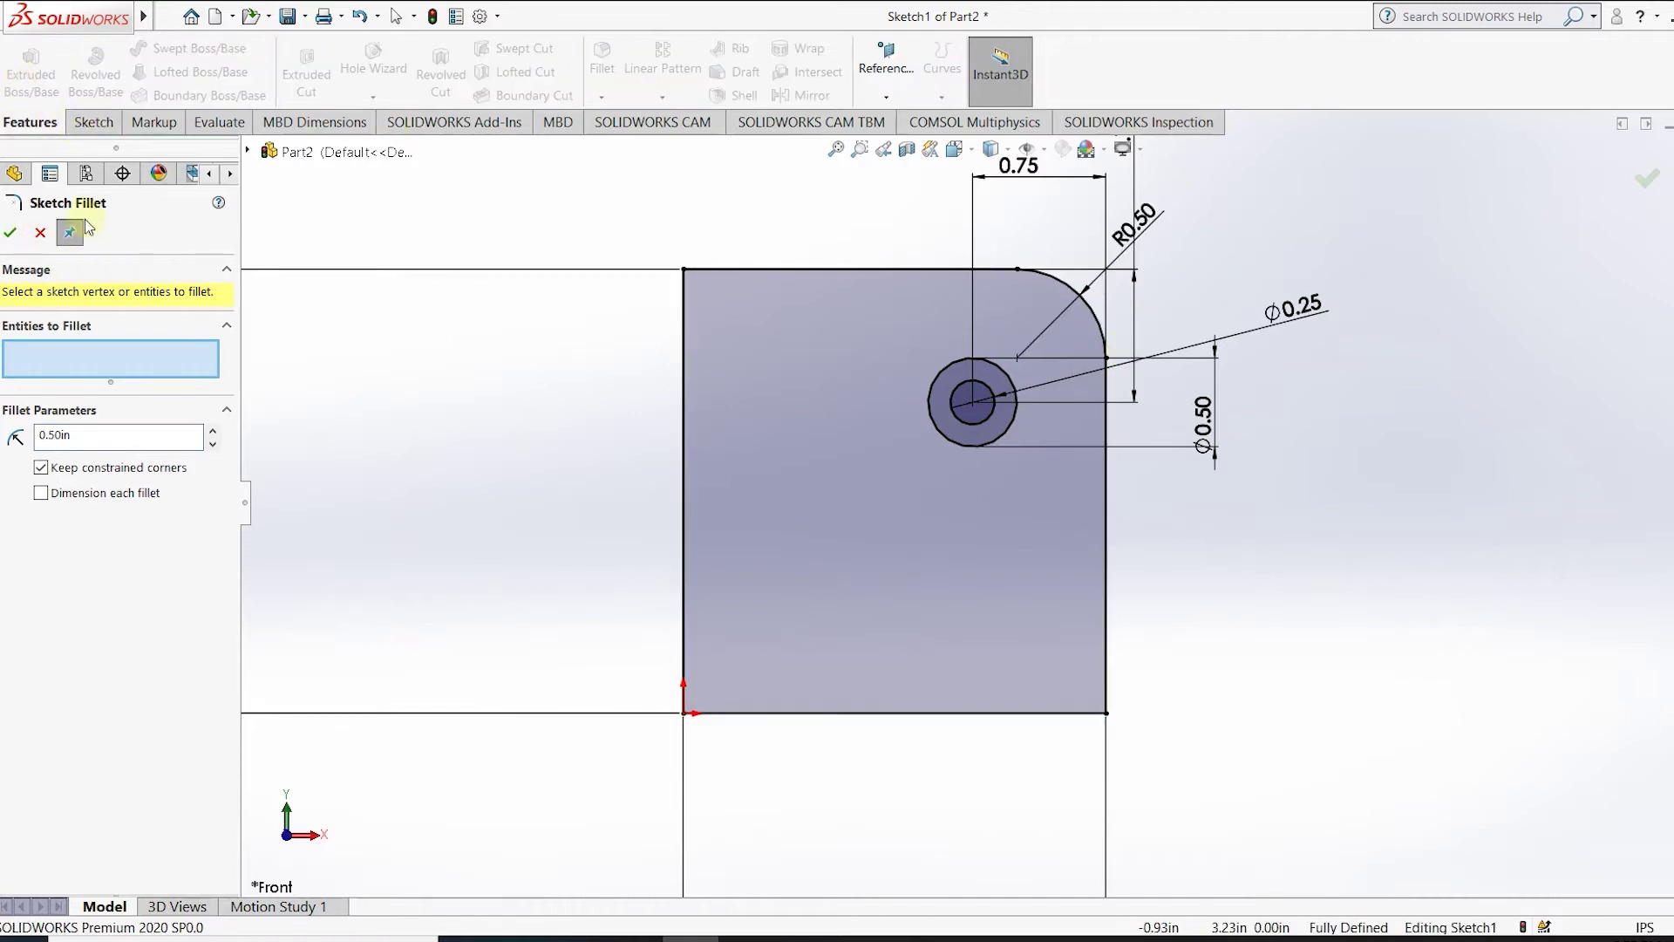
Extrude the rectangular profile, including the ring between the two circles but not the inner circle, to a blind depth of 0.63 in.
left_click(11, 234)
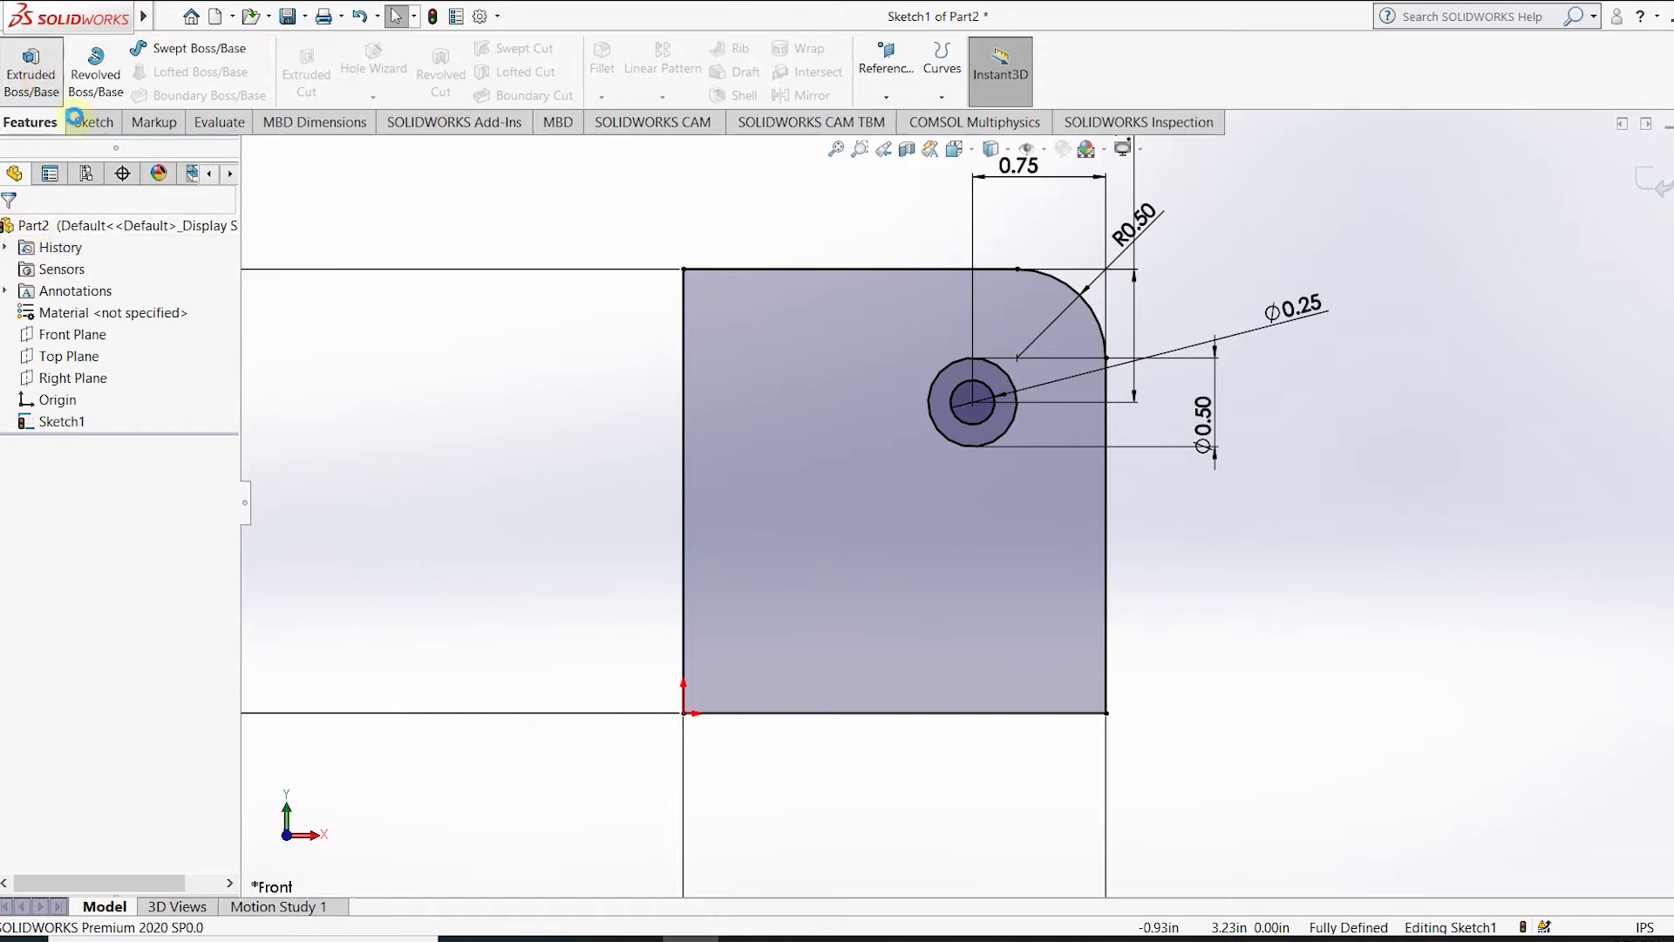
left_click(1029, 427)
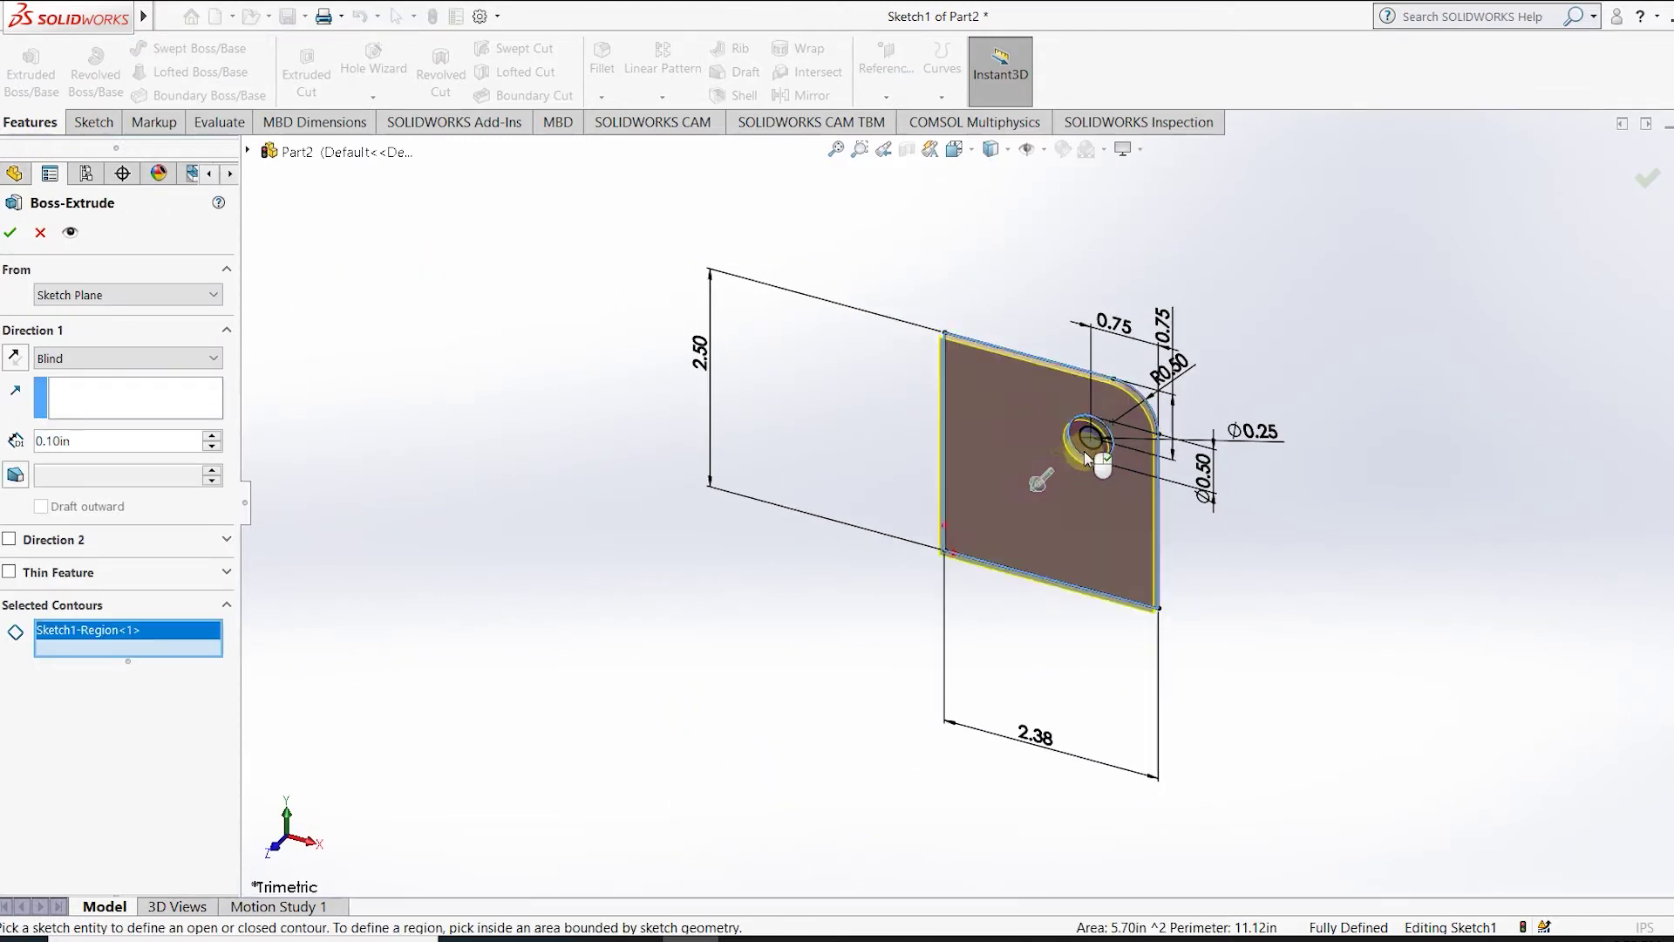
left_click(1064, 438)
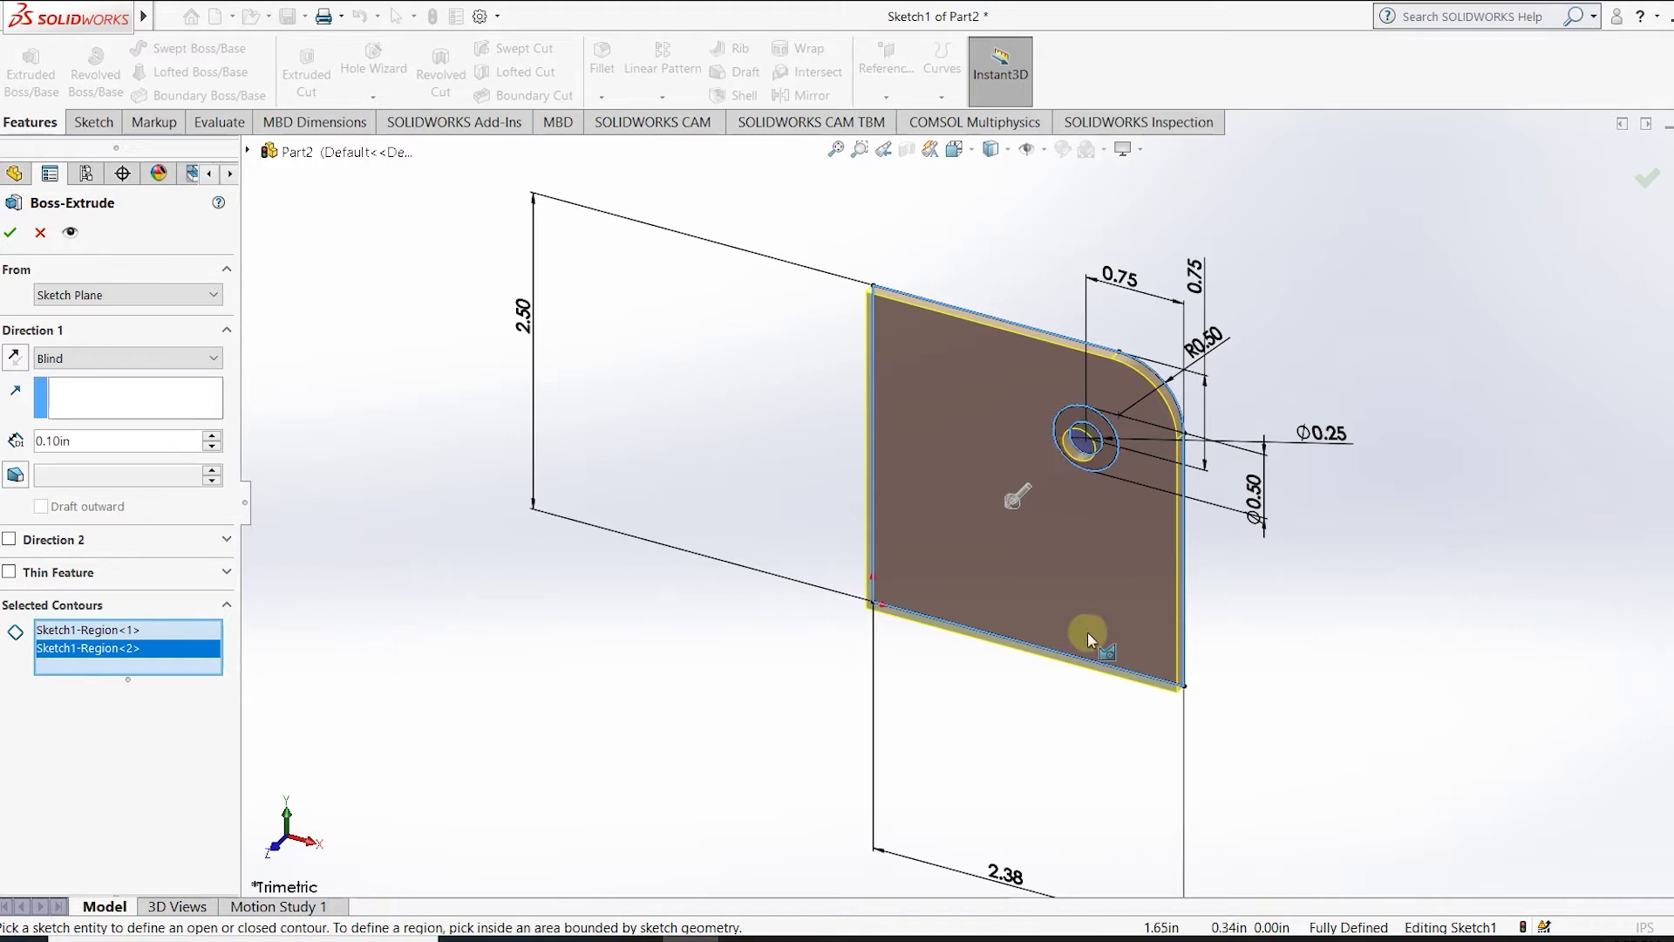
key("BackSpace")
key("BackSpace")
key("BackSpace")
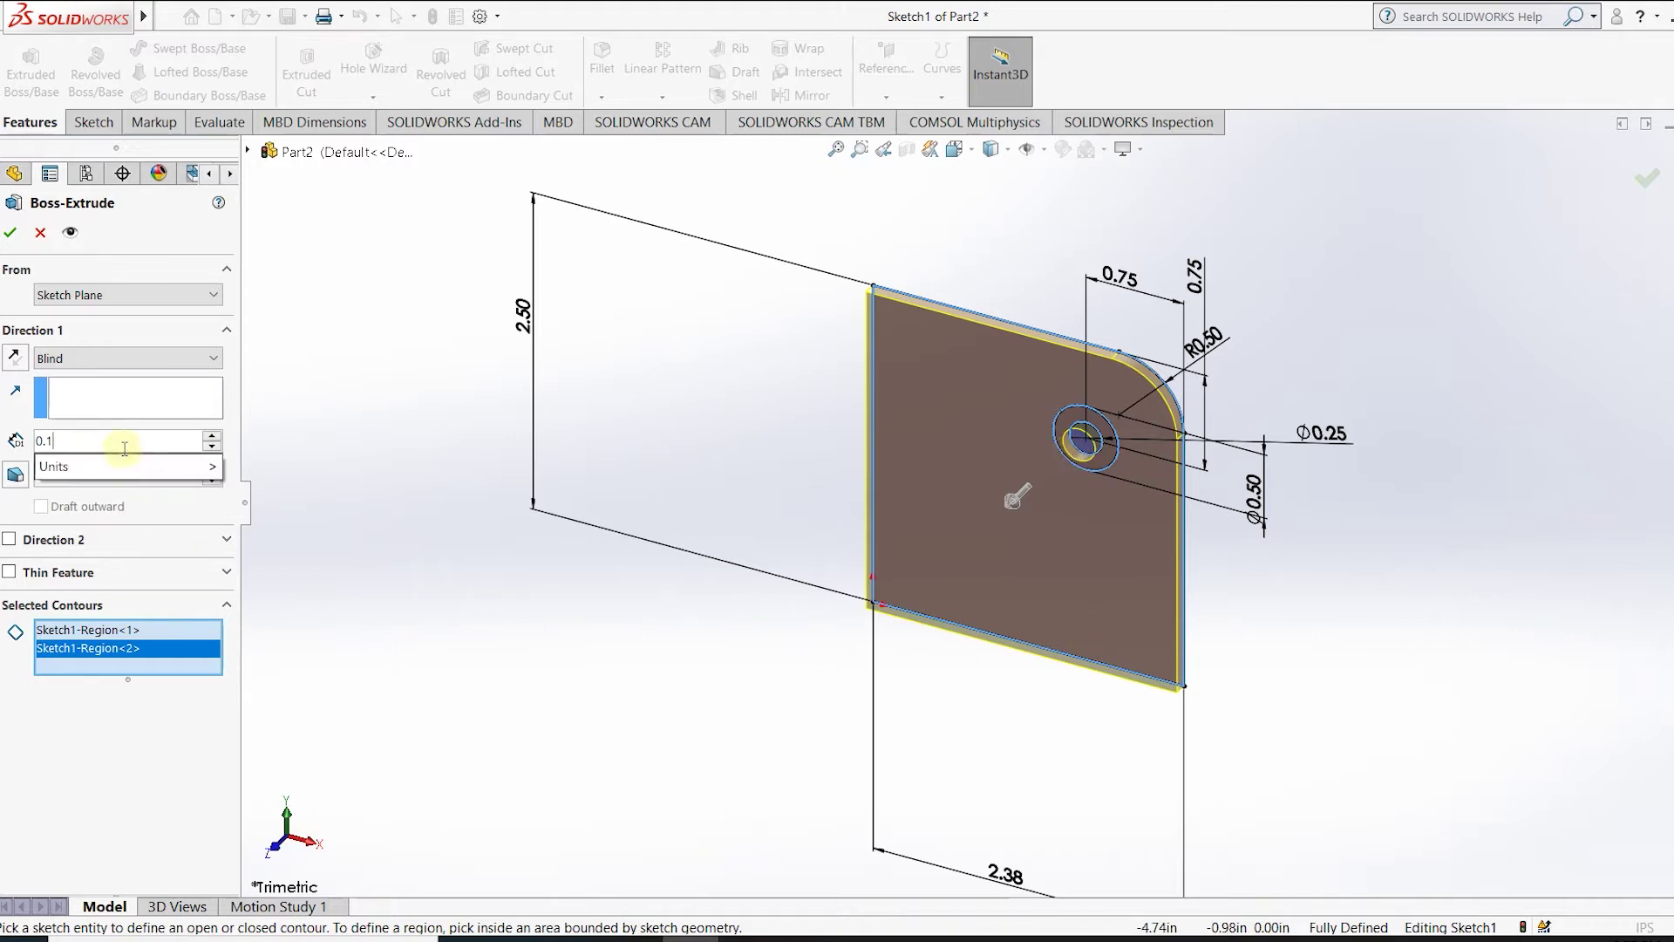
type("63")
key("Return")
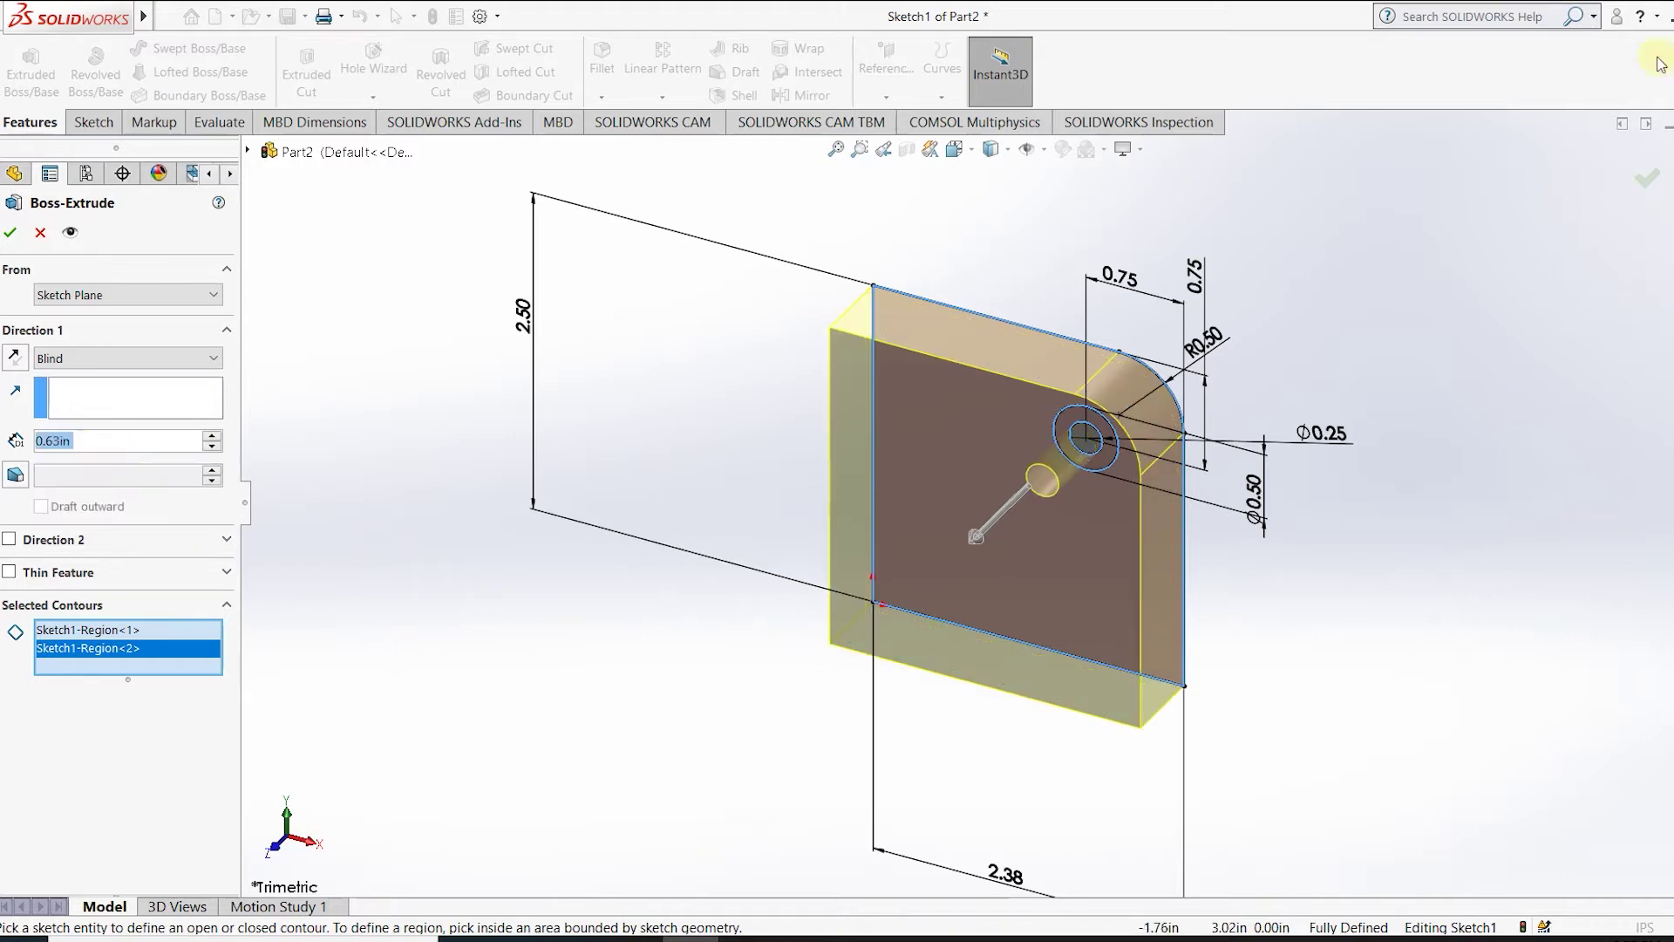
left_click(1647, 179)
Start a sketch on the block's front face and convert all of Sketch1's entities onto it.
right_click(999, 470)
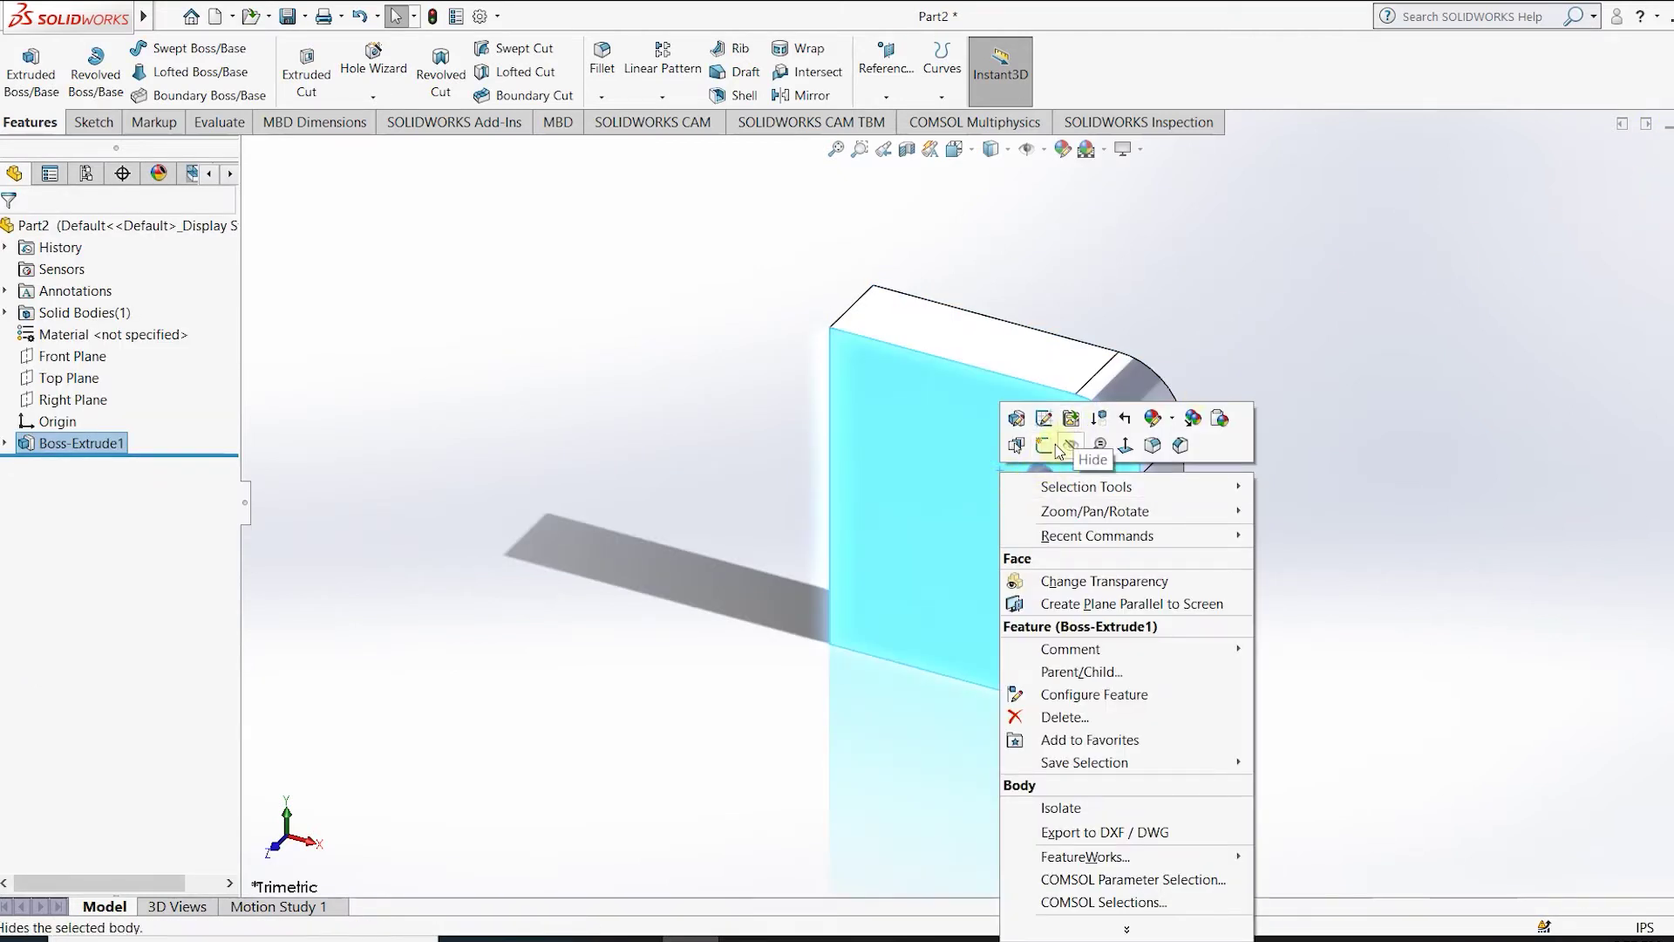
left_click(1120, 327)
right_click(991, 444)
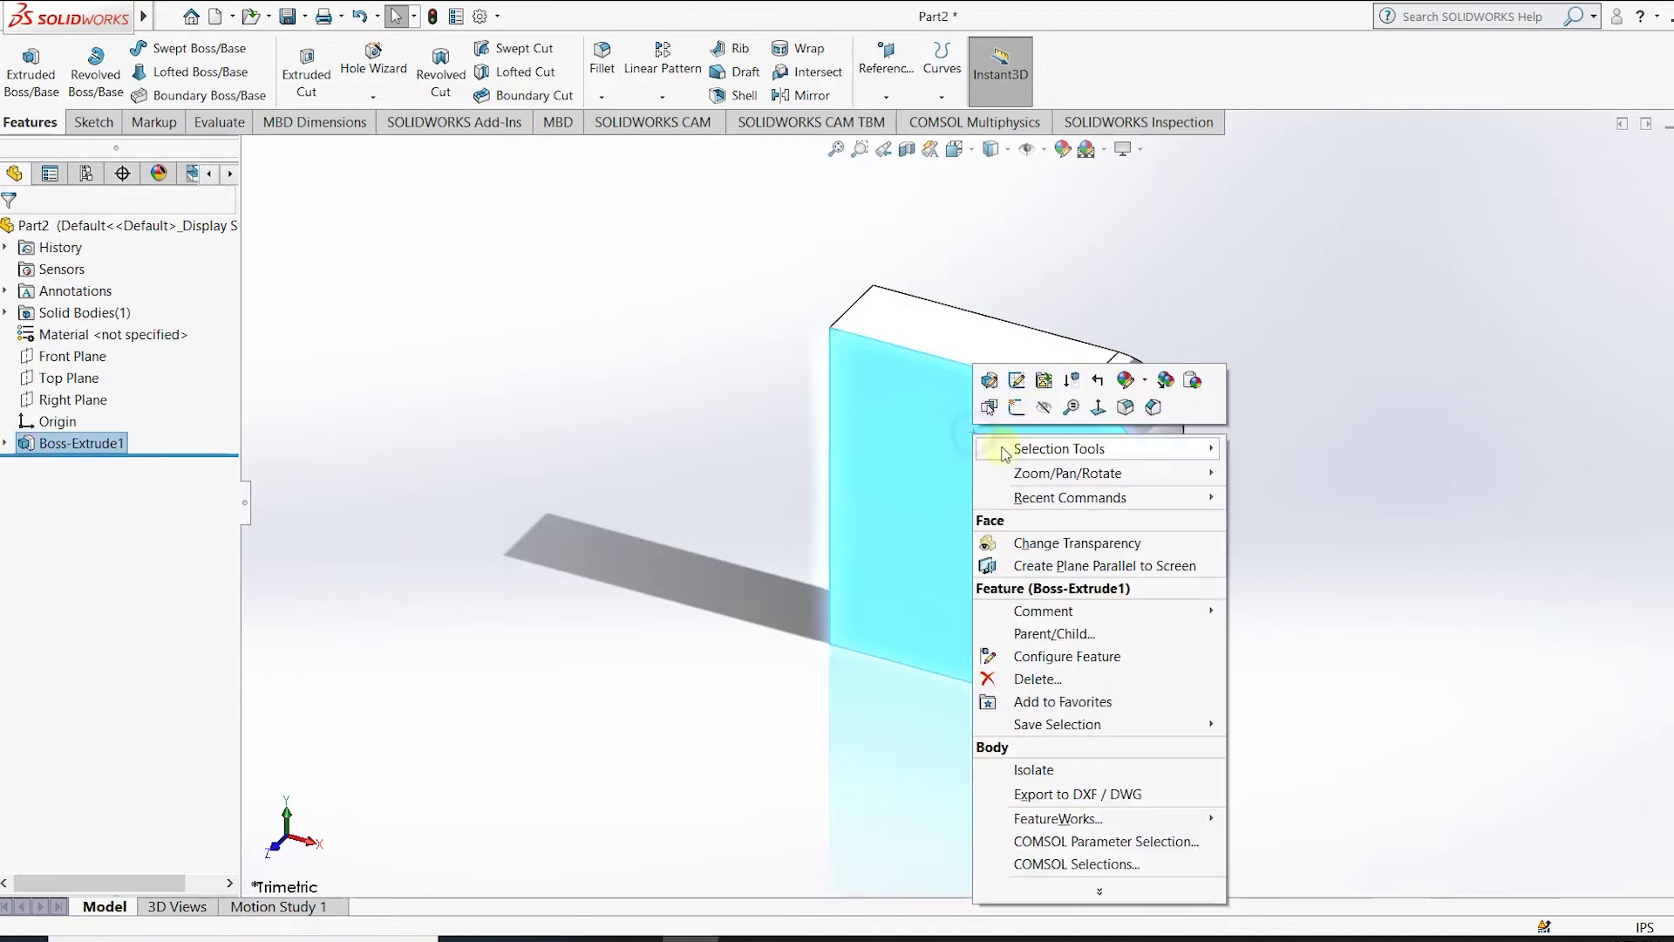
left_click(1015, 407)
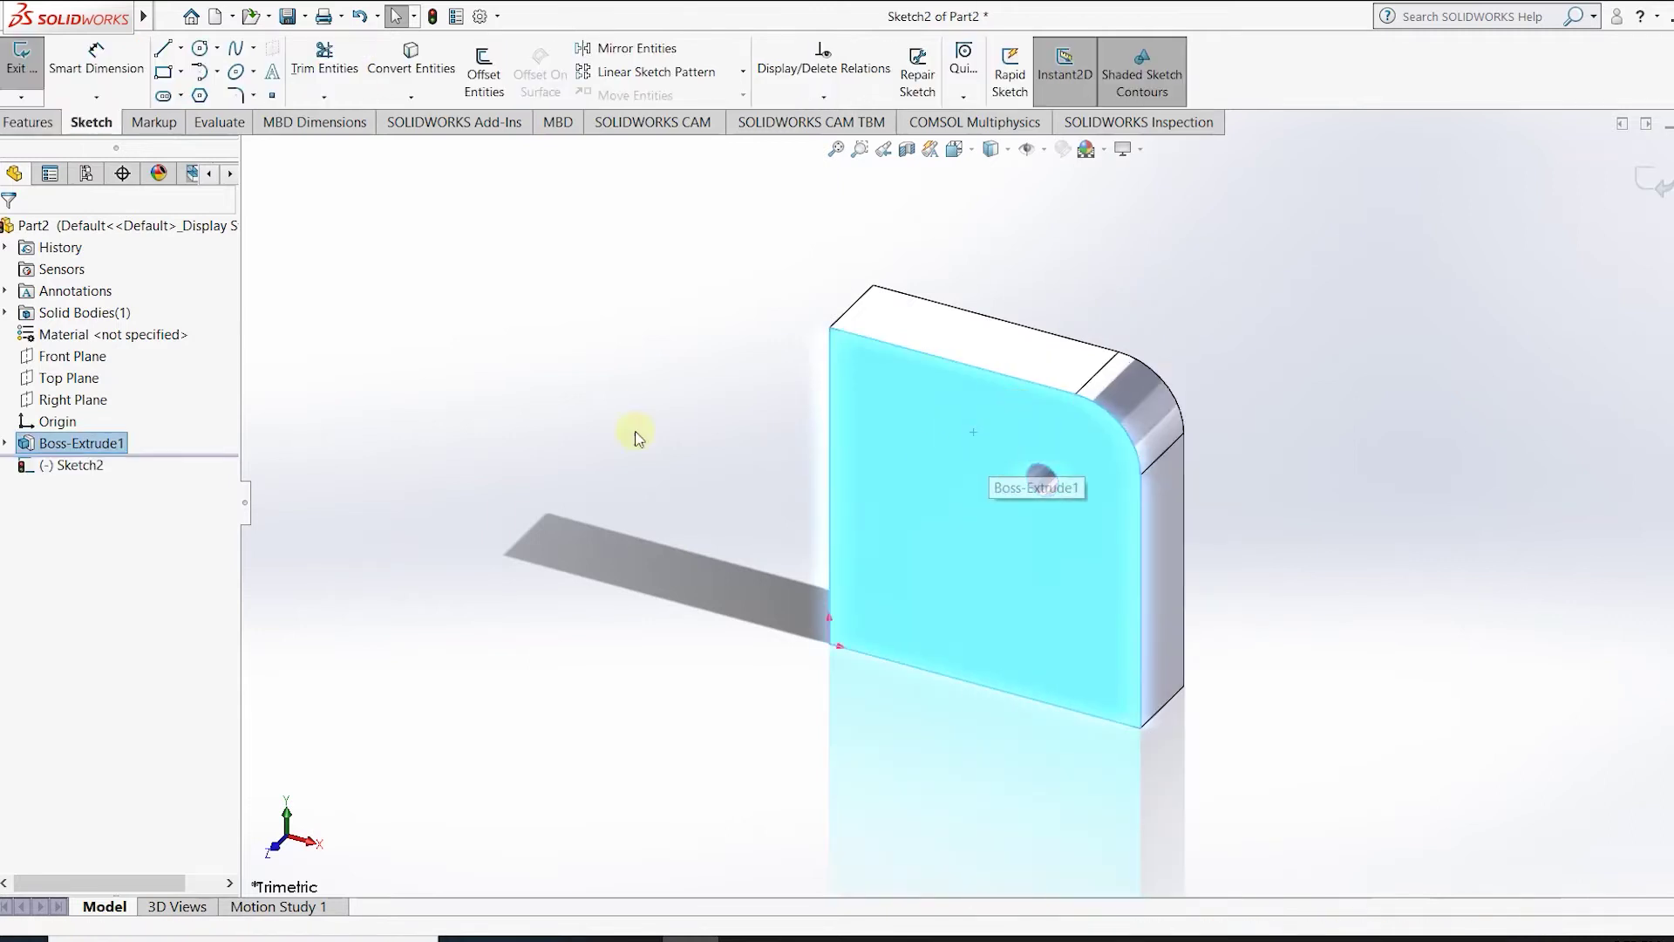
left_click(410, 54)
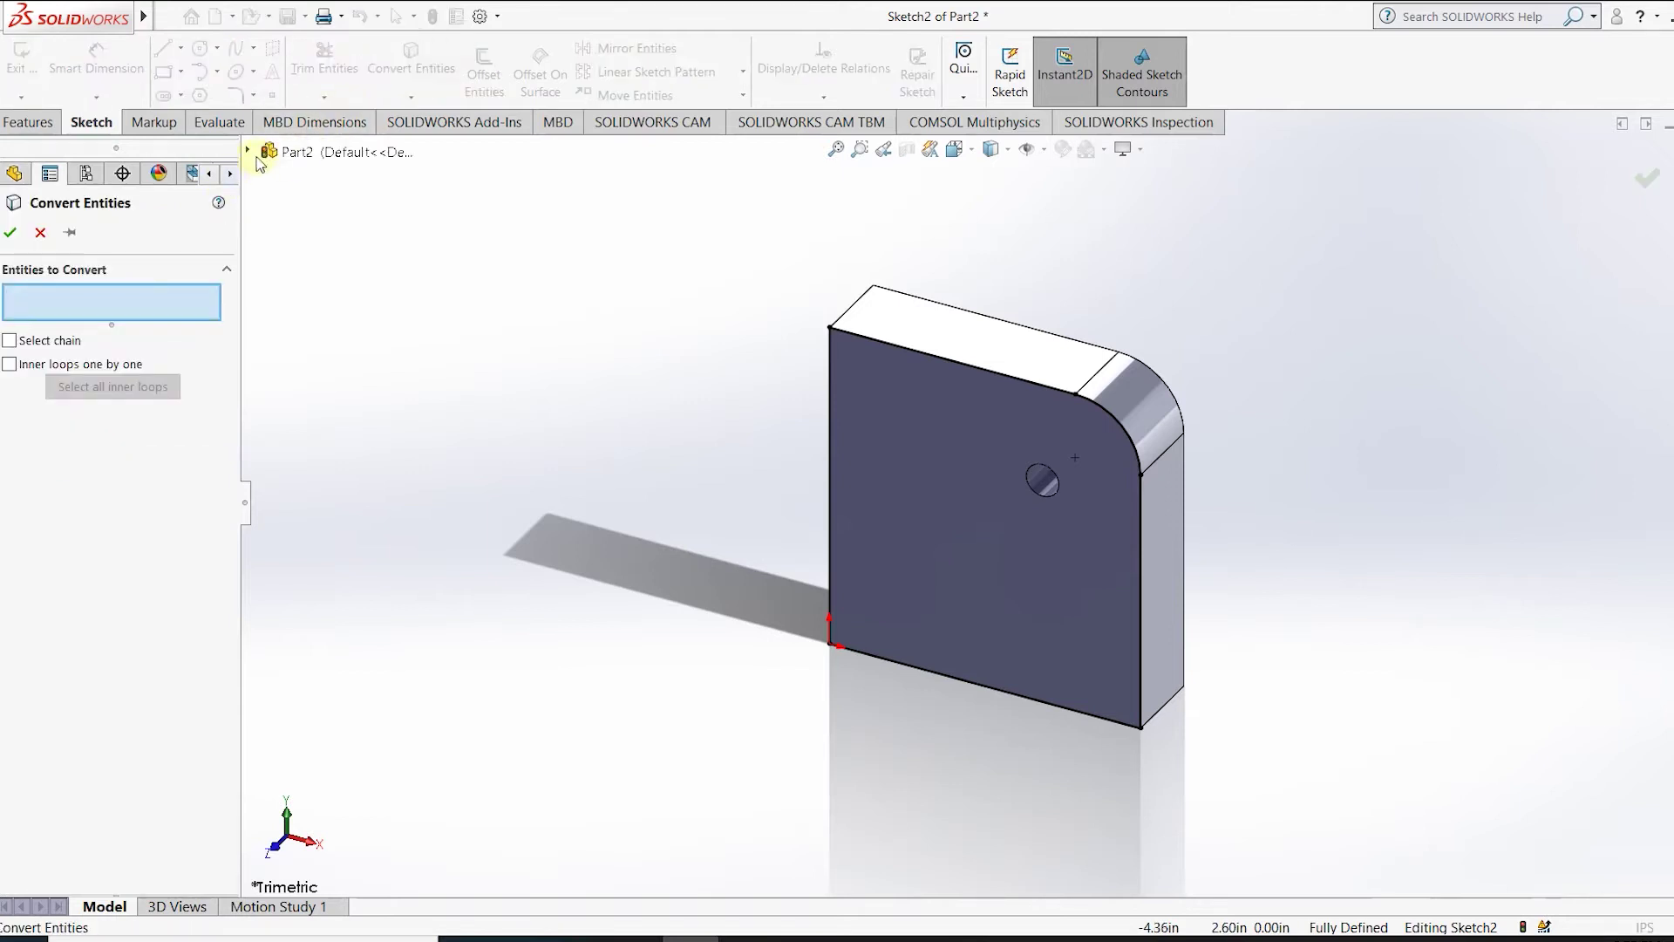
left_click(268, 368)
left_click(345, 391)
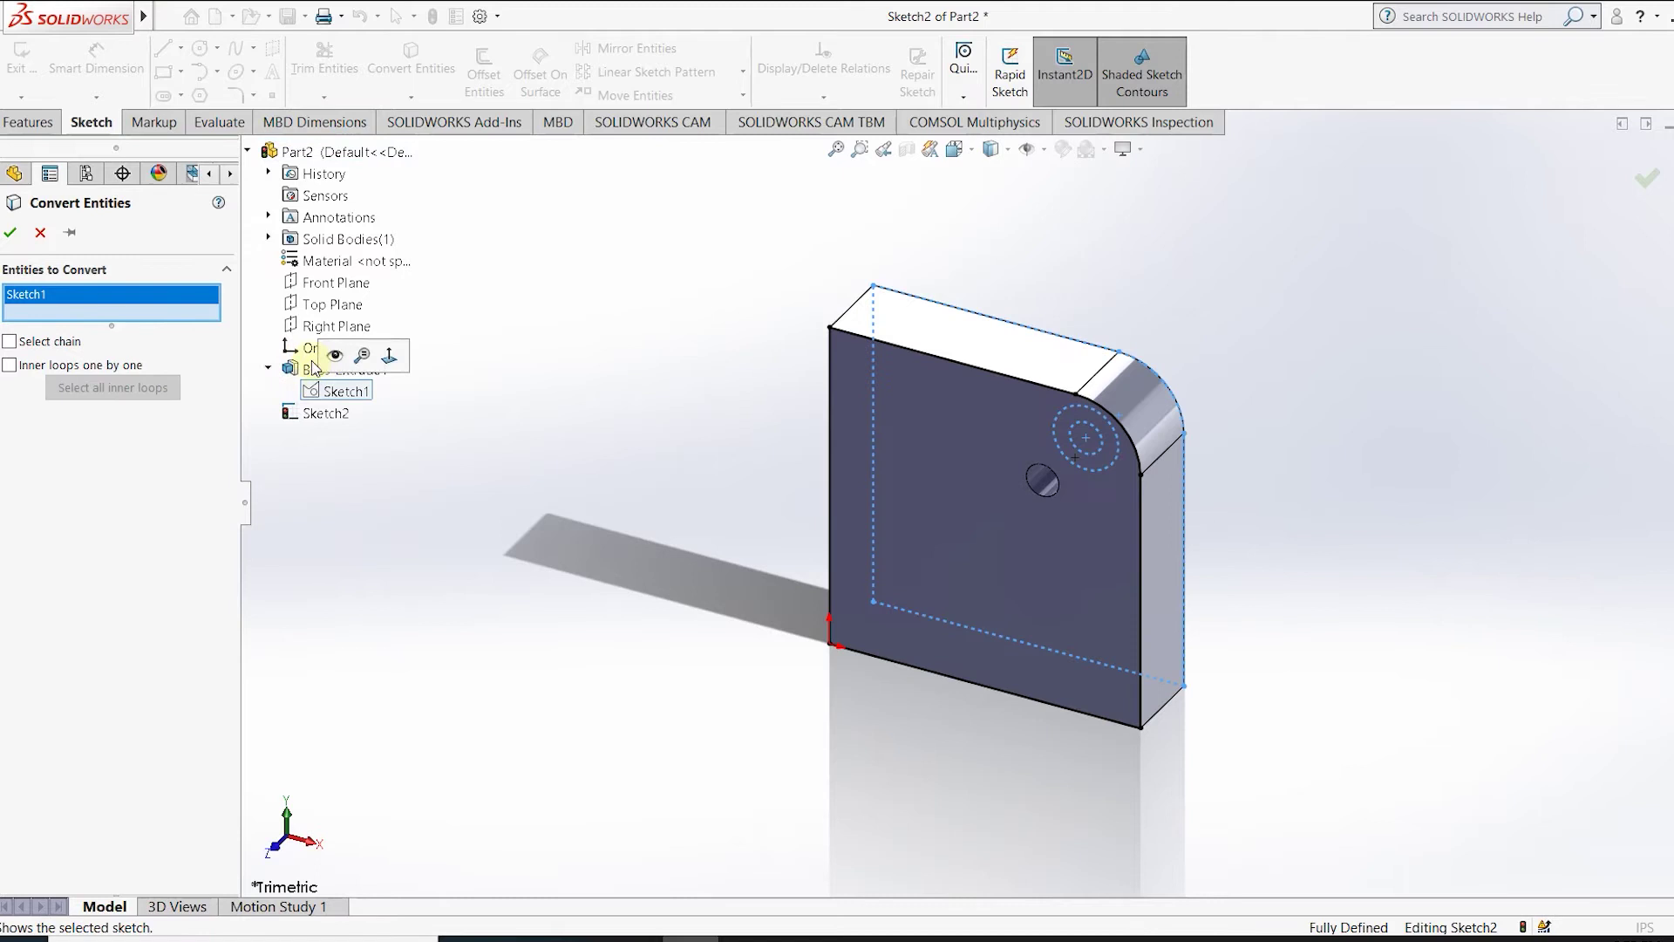
left_click(11, 232)
left_click(330, 250)
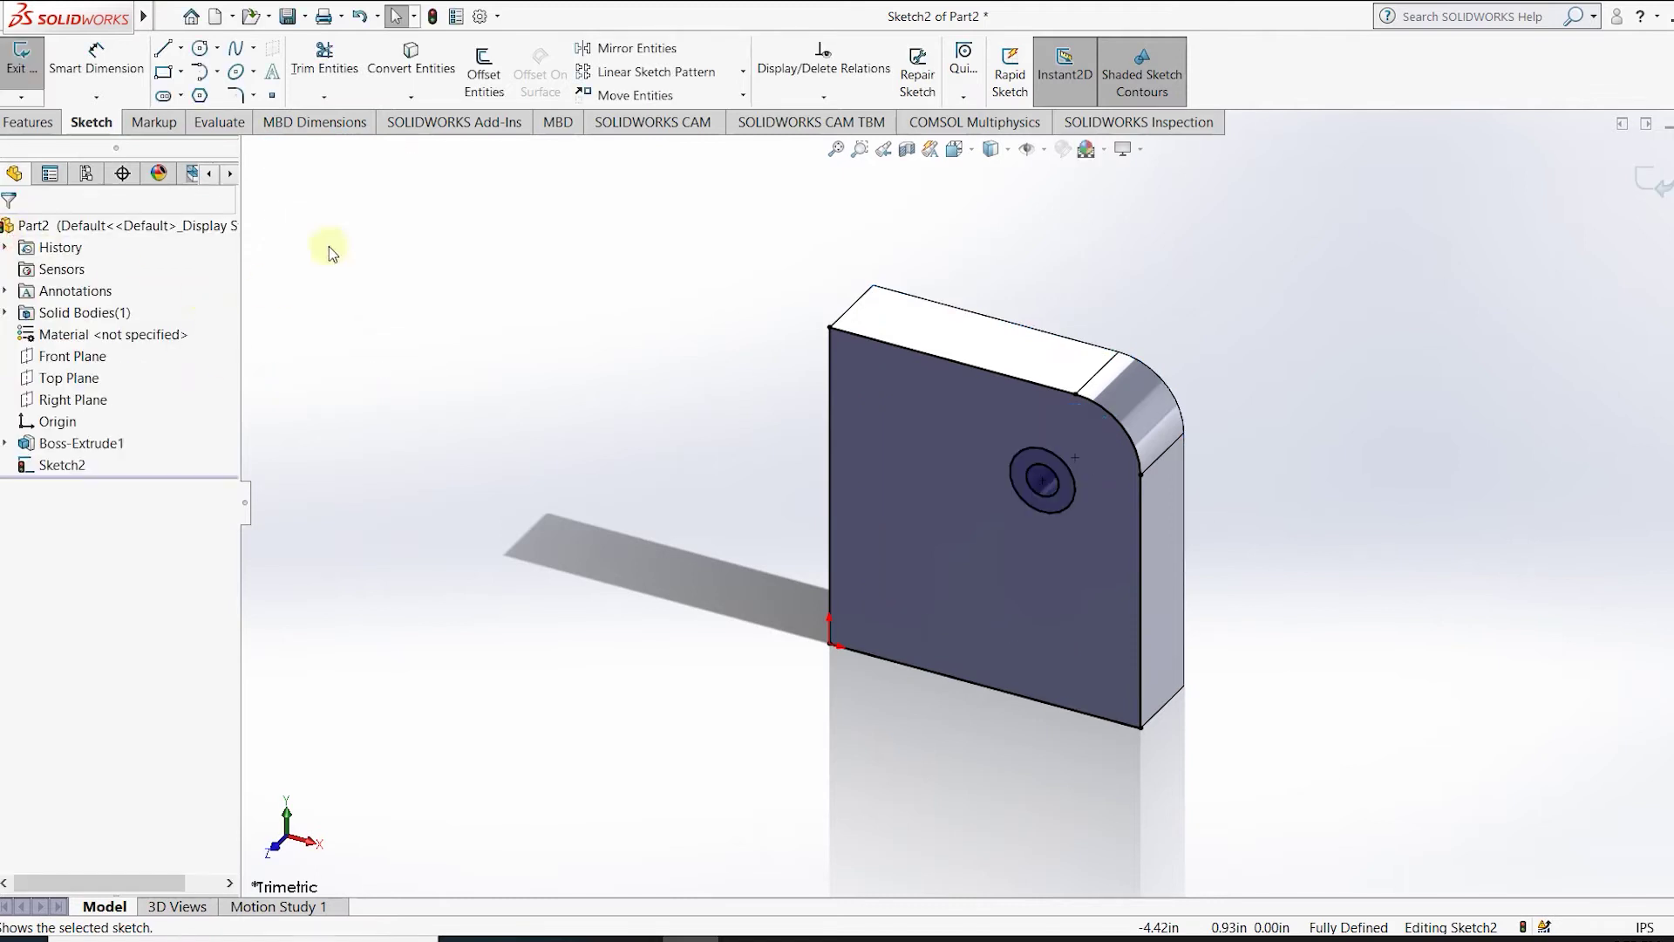
left_click(40, 124)
left_click(297, 65)
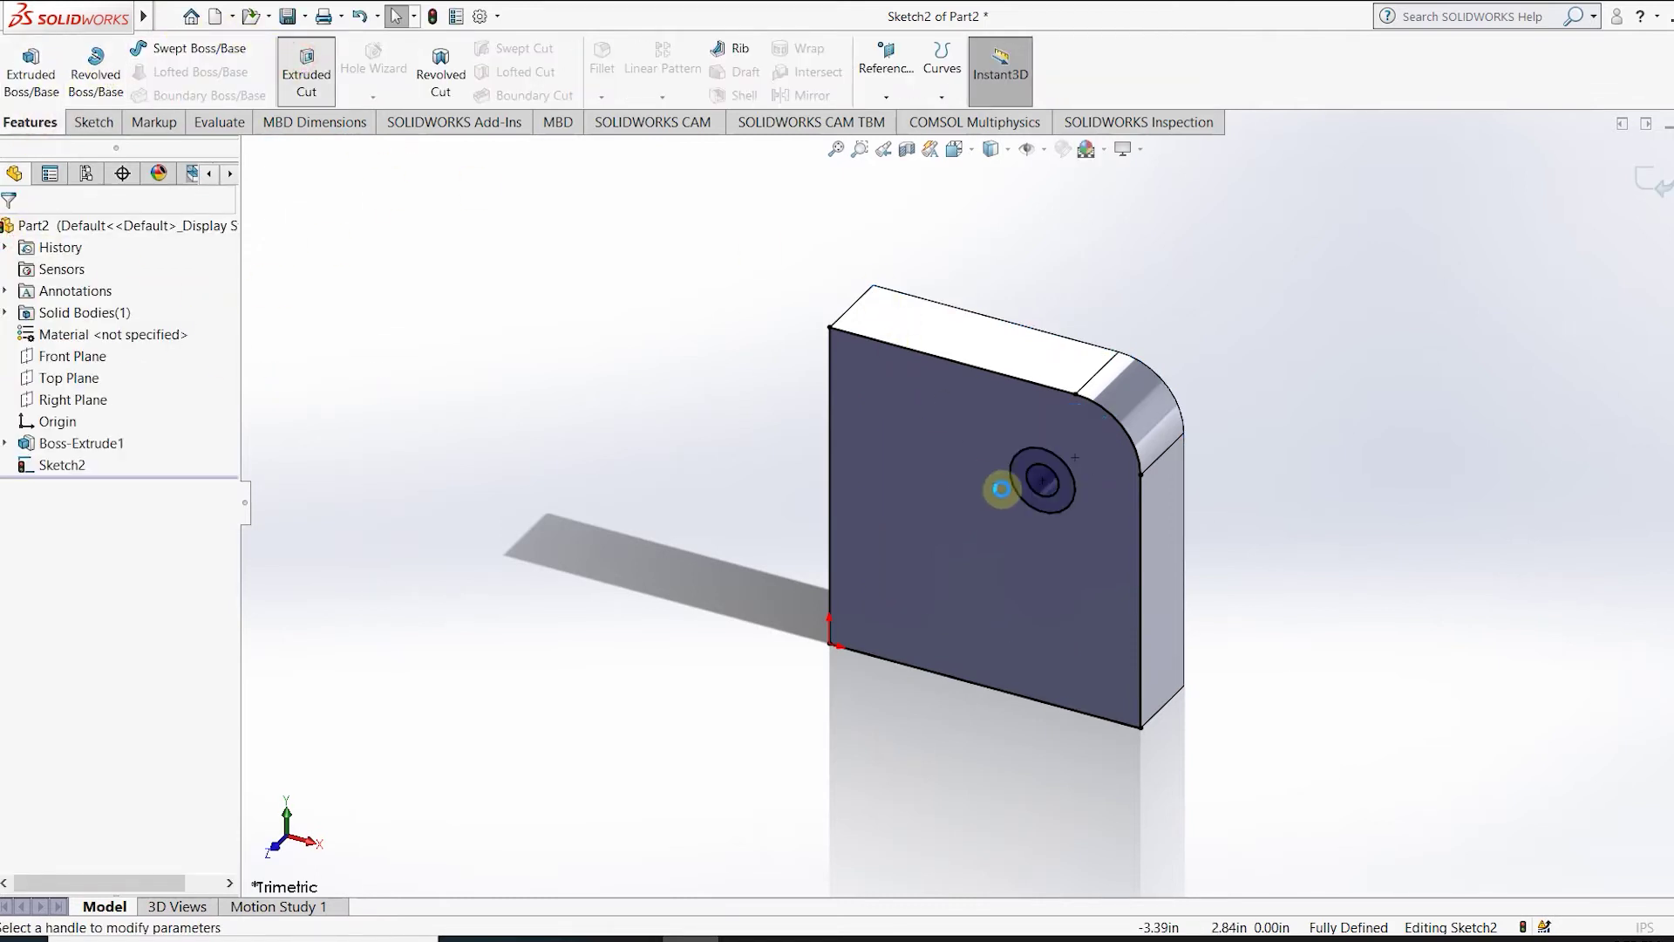
left_click_drag(1035, 468, 1049, 464)
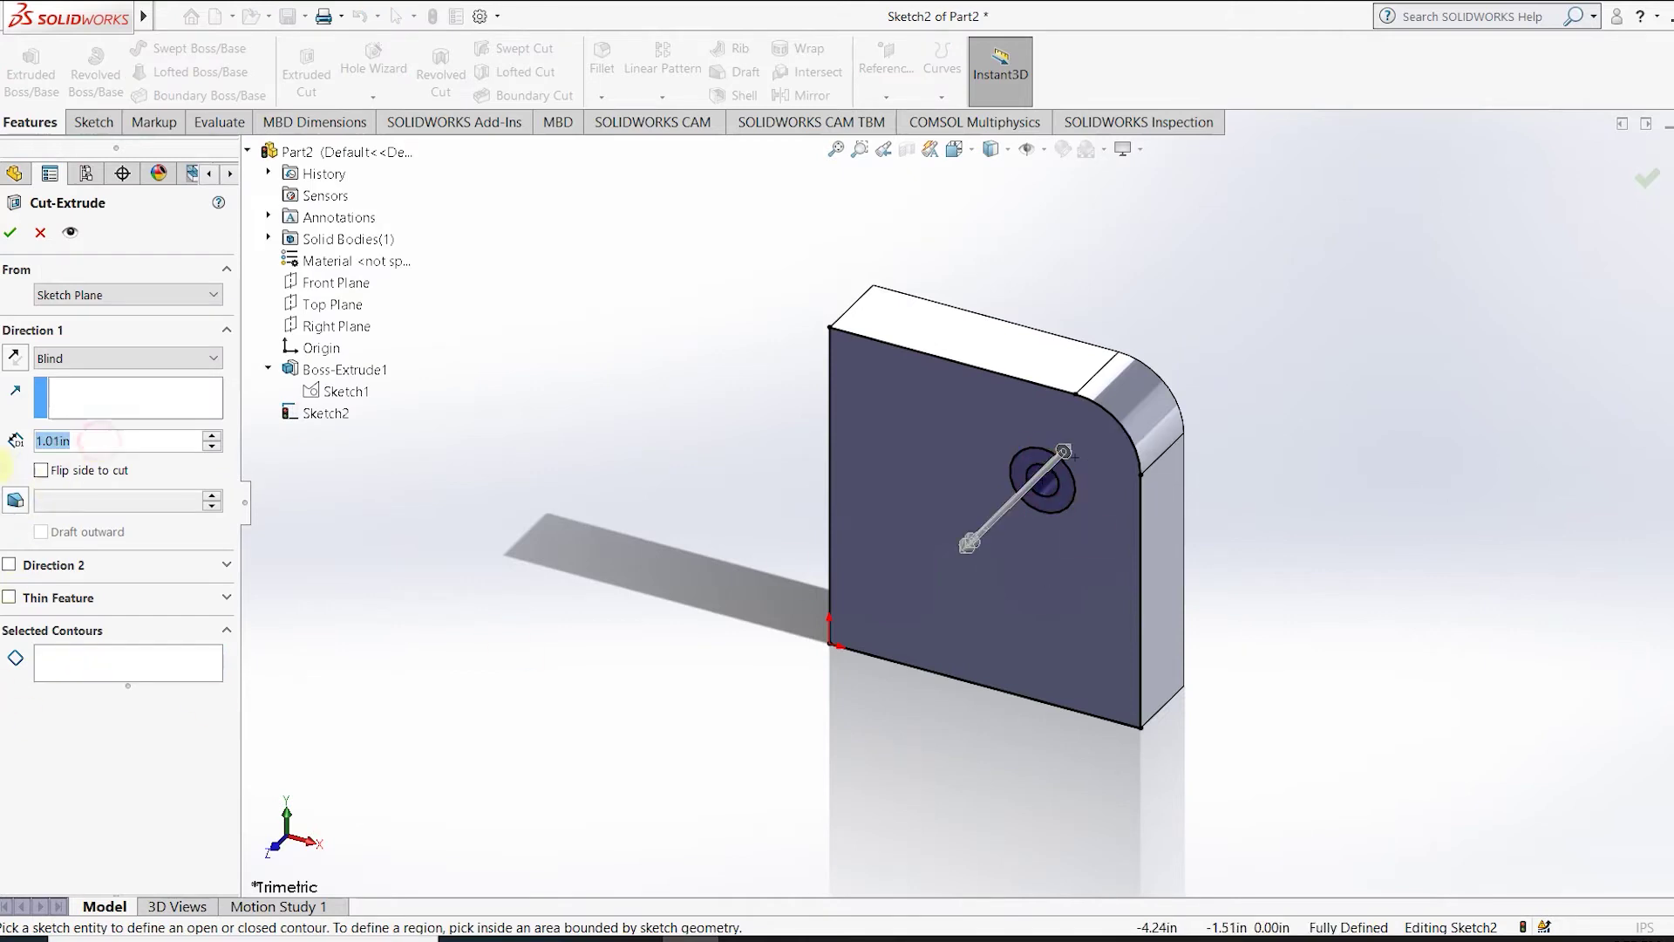
type("0.25")
key("Return")
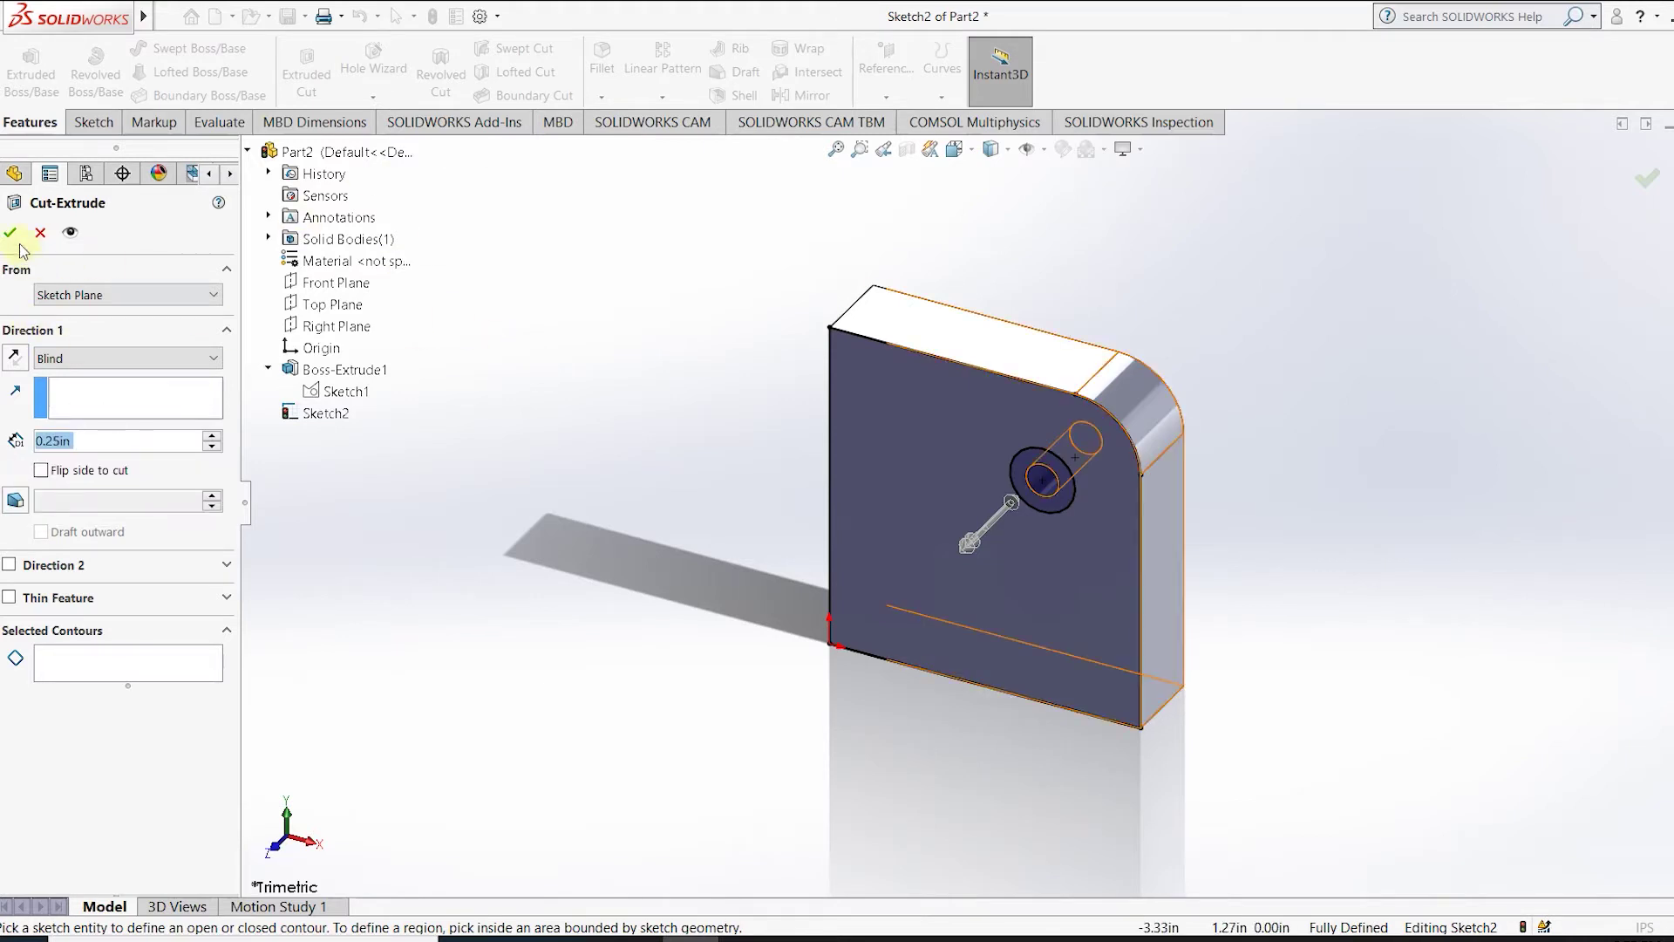
left_click(12, 233)
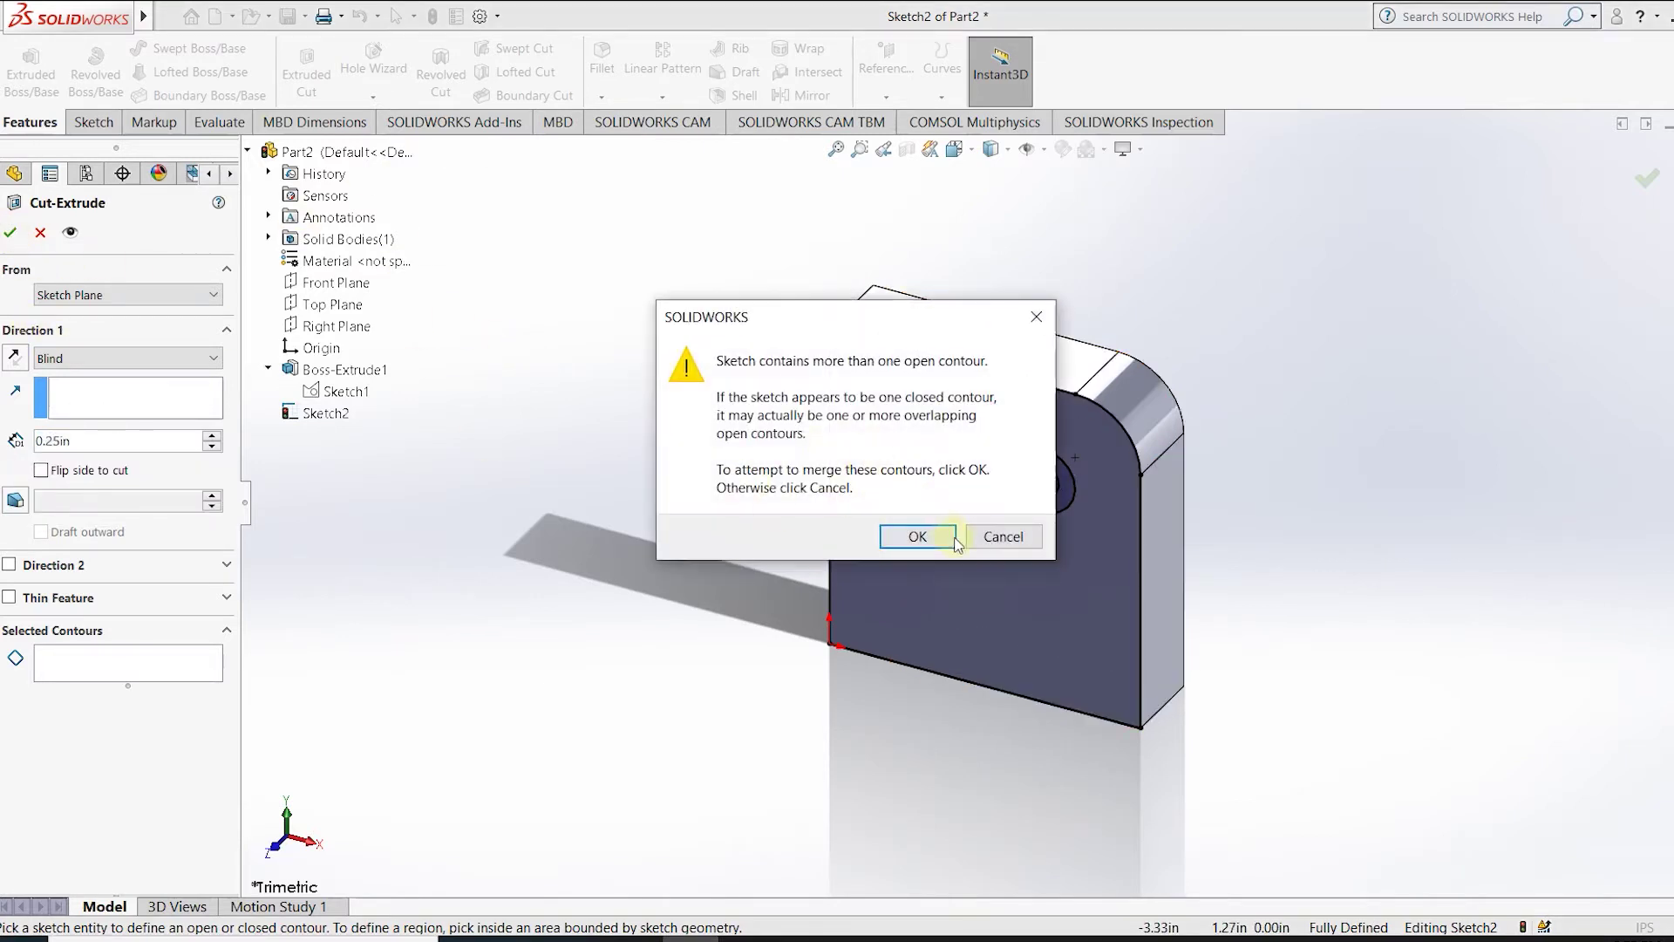
left_click(1003, 536)
Start an extruded cut and select the ring-shaped region between the two concentric circles as its contour.
scroll(1065, 486, "down", 3)
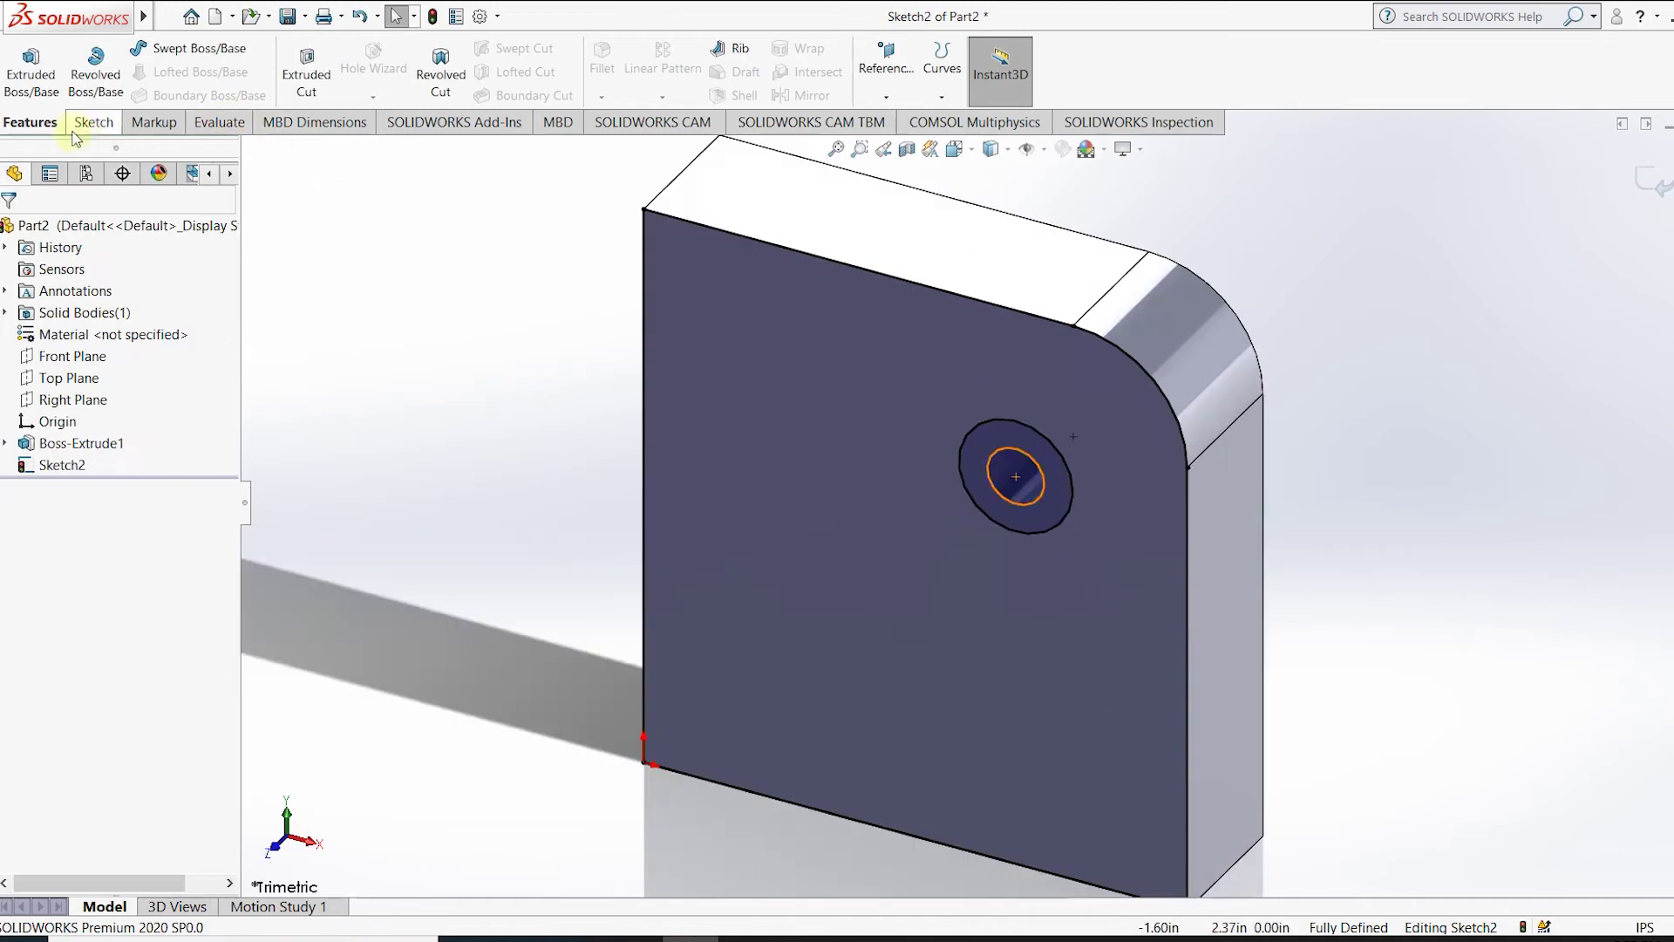
left_click(307, 54)
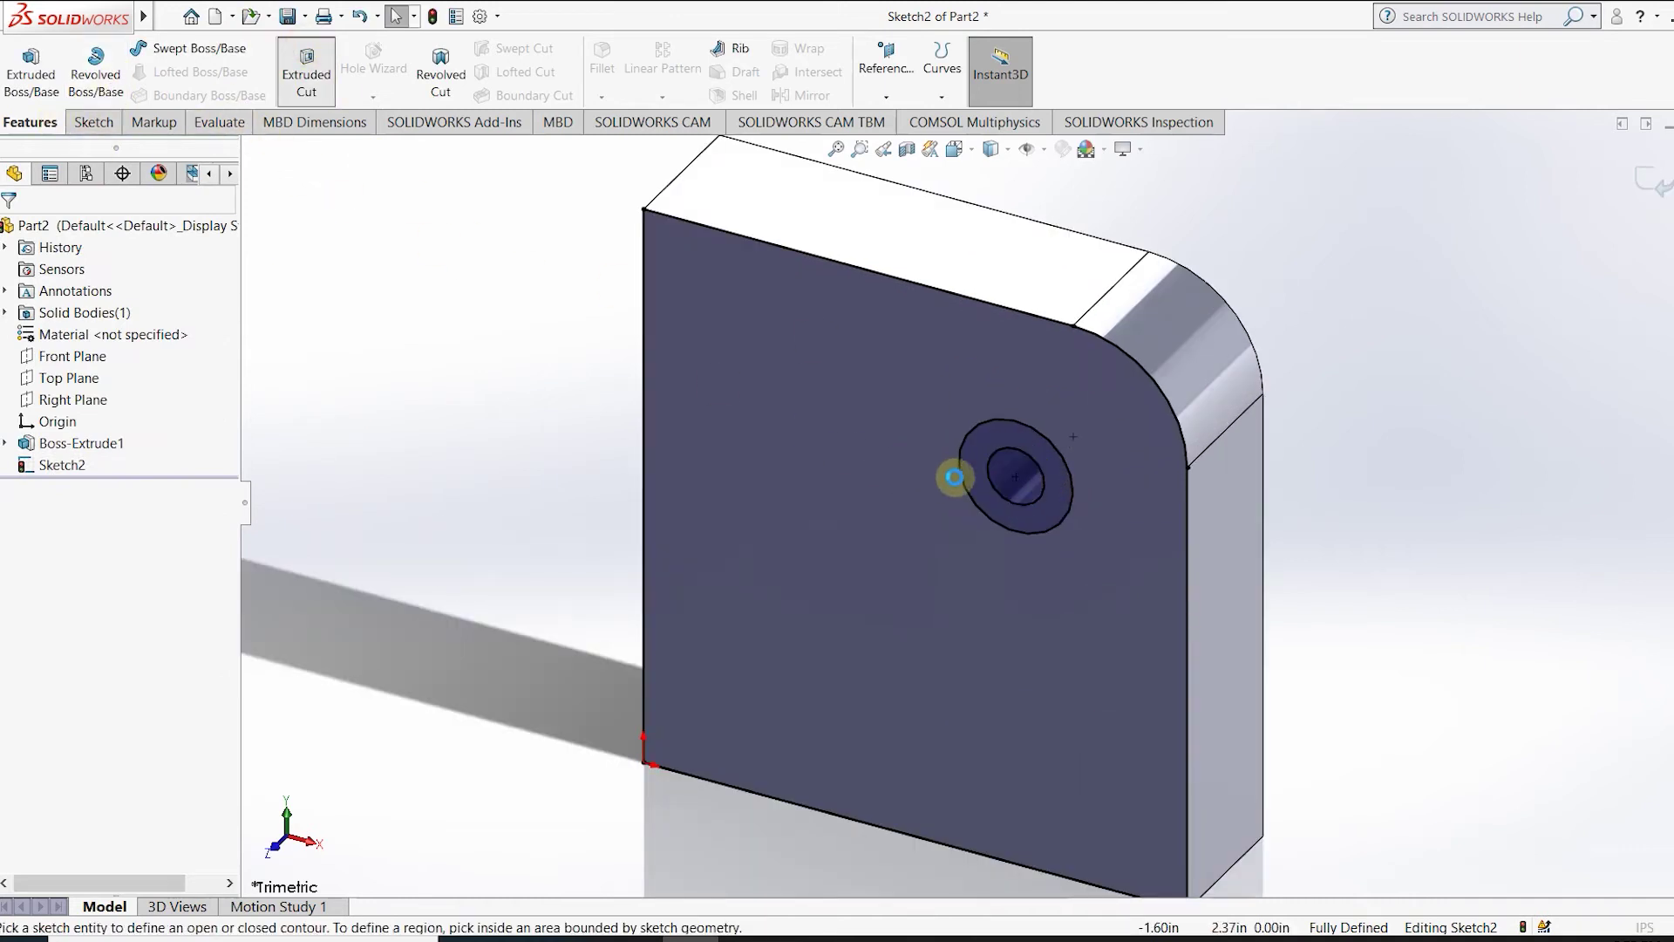
scroll(964, 469, "down", 3)
scroll(843, 629, "up", 3)
left_click(999, 463)
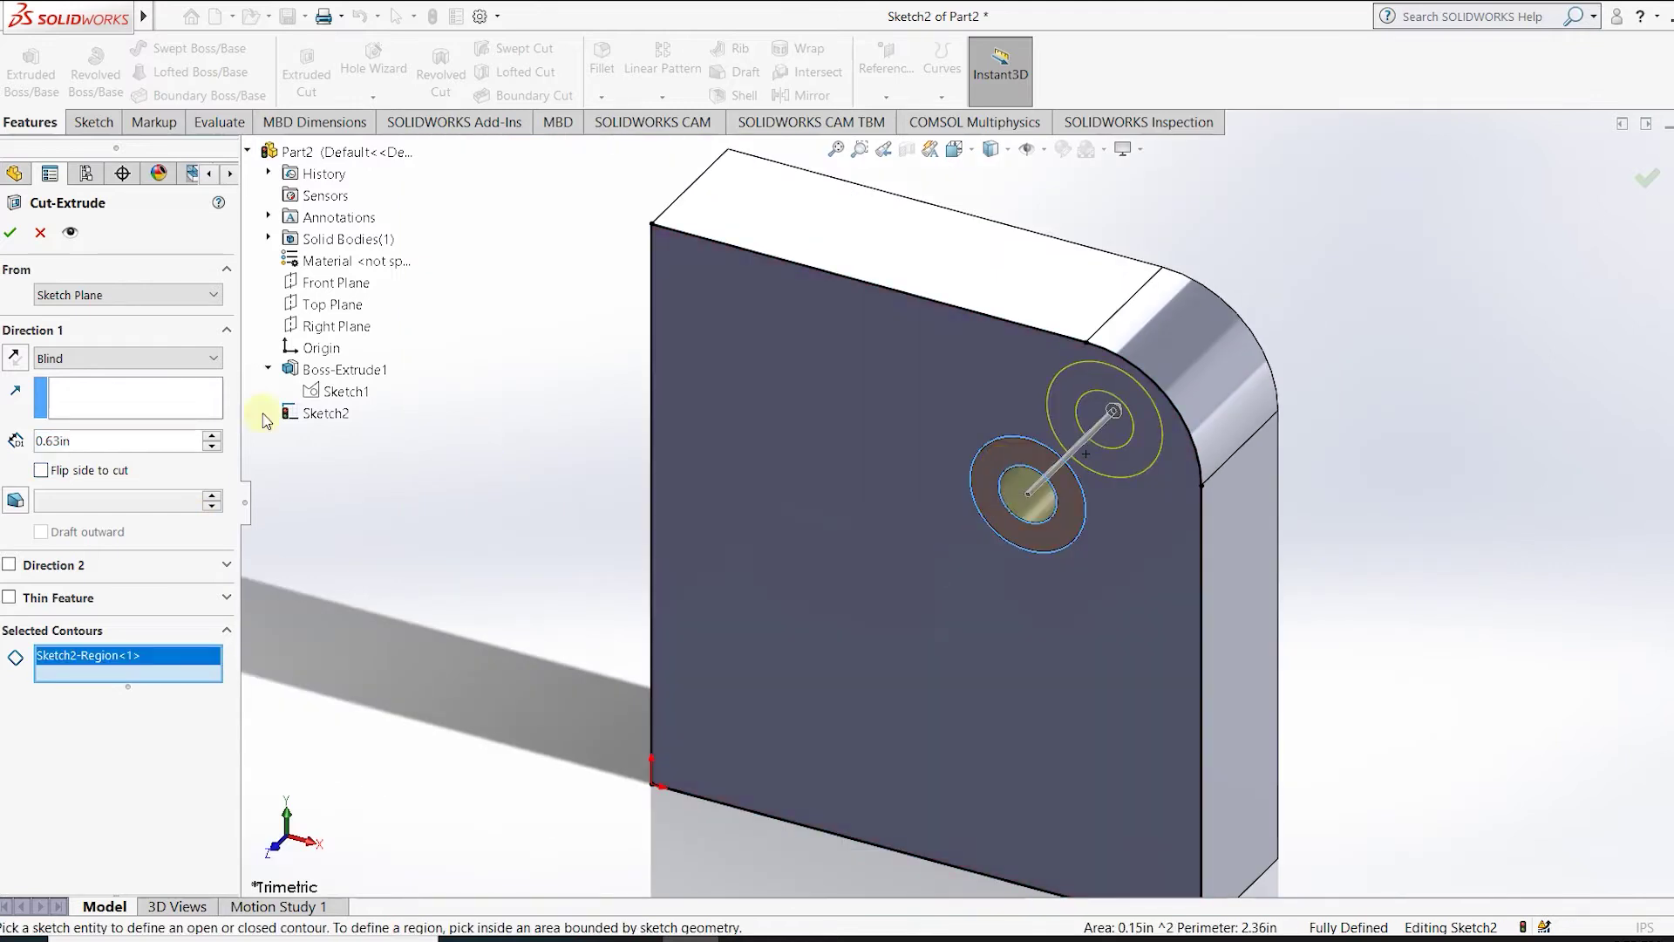
key("BackSpace")
key("BackSpace")
key("BackSpace")
key("BackSpace")
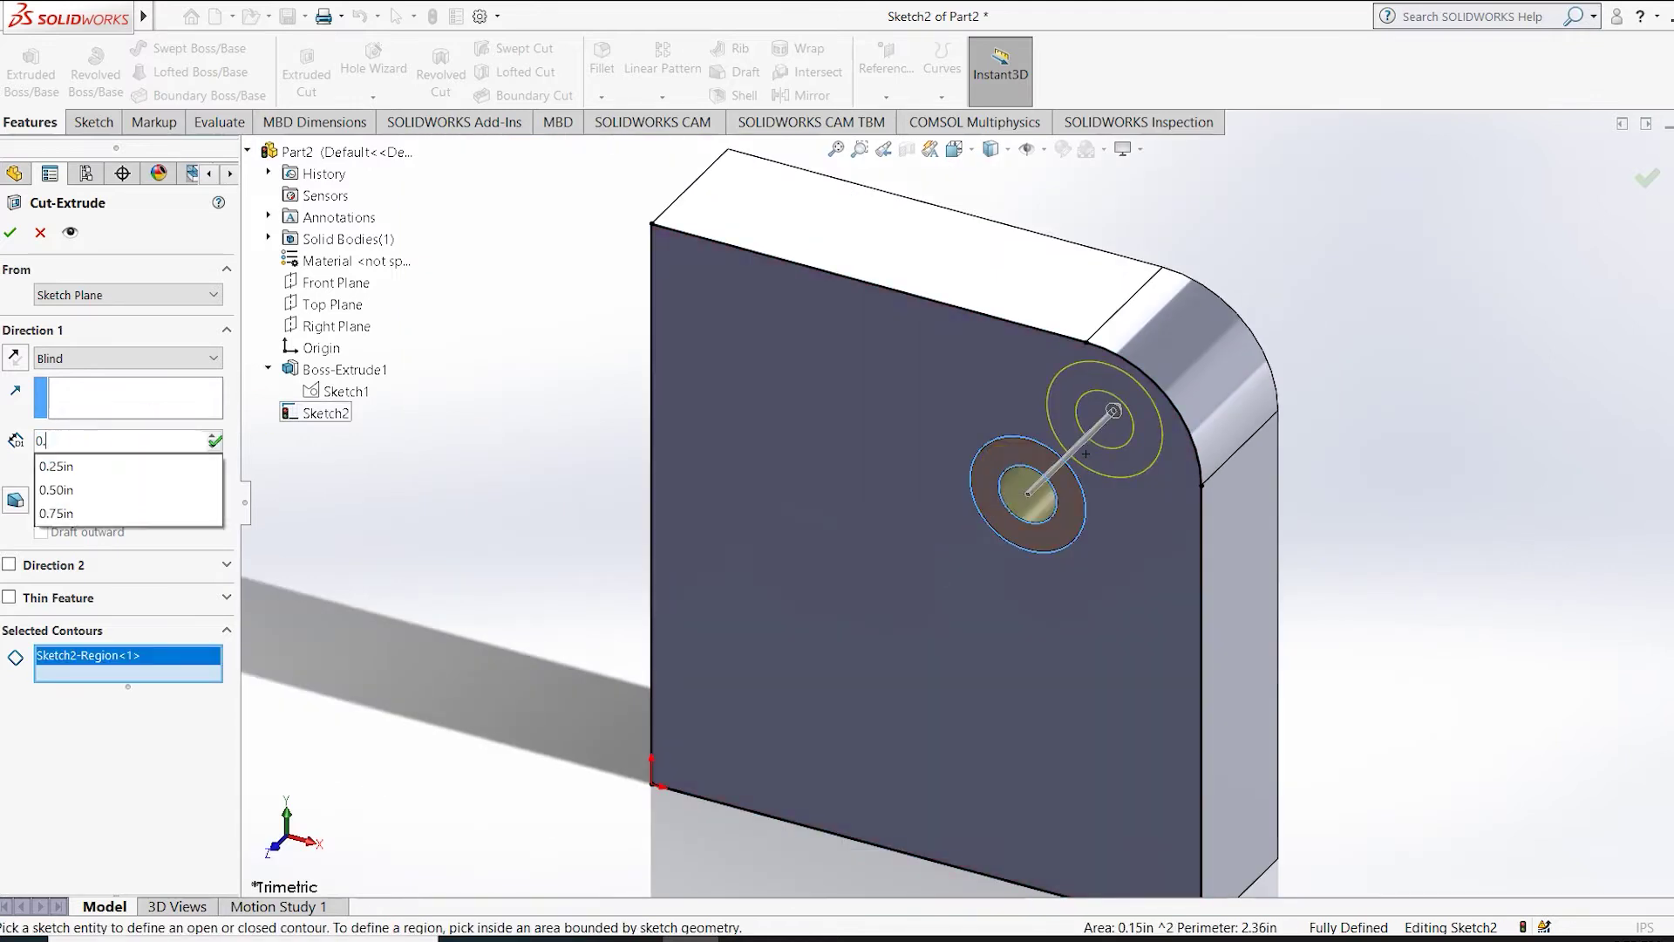
type("25")
key("Return")
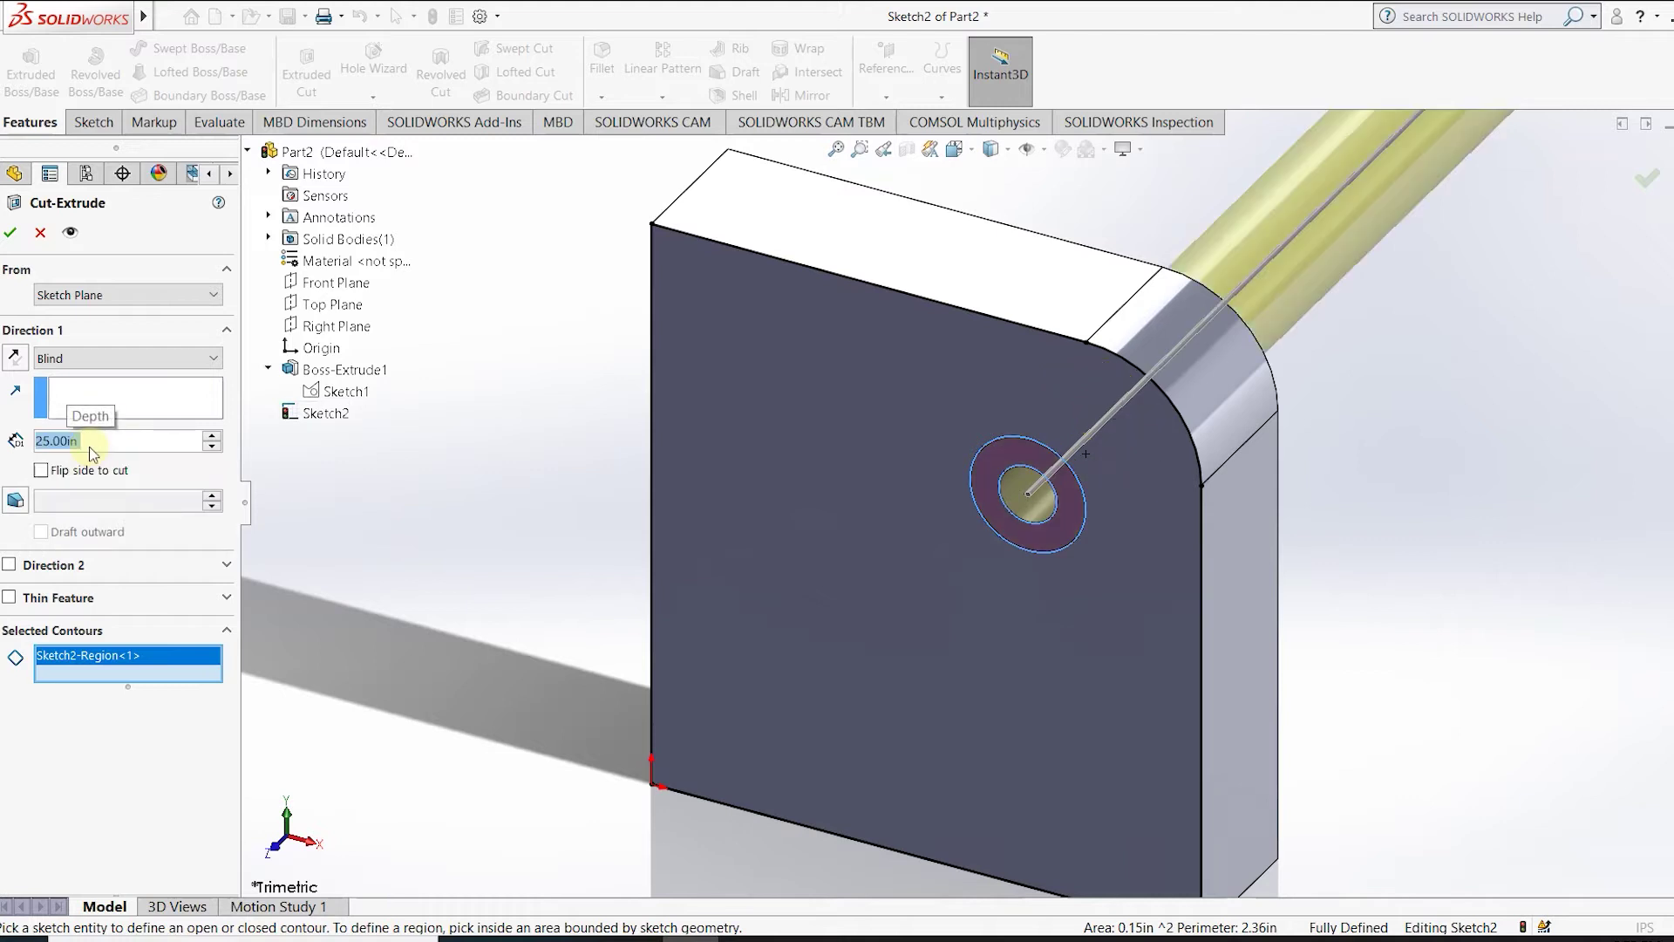
Set the cut's blind depth to 0.25 in and complete the counterbore.
key("BackSpace")
key("BackSpace")
key("BackSpace")
key("BackSpace")
key("BackSpace")
key("BackSpace")
type("0.")
left_click(78, 466)
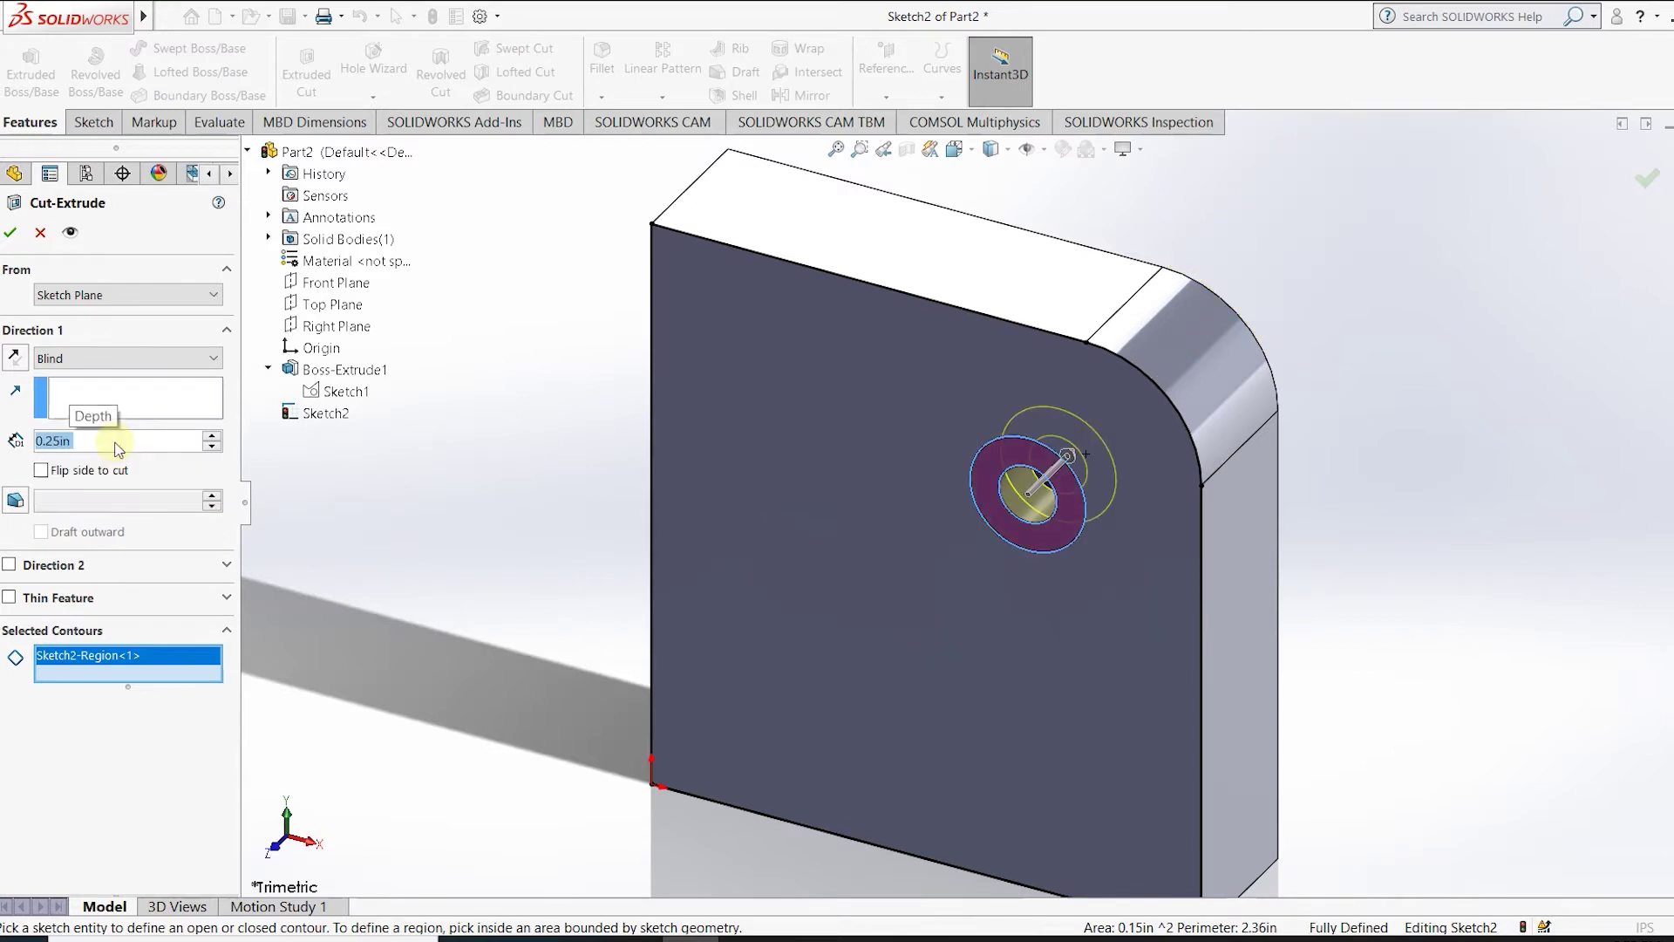
left_click(10, 230)
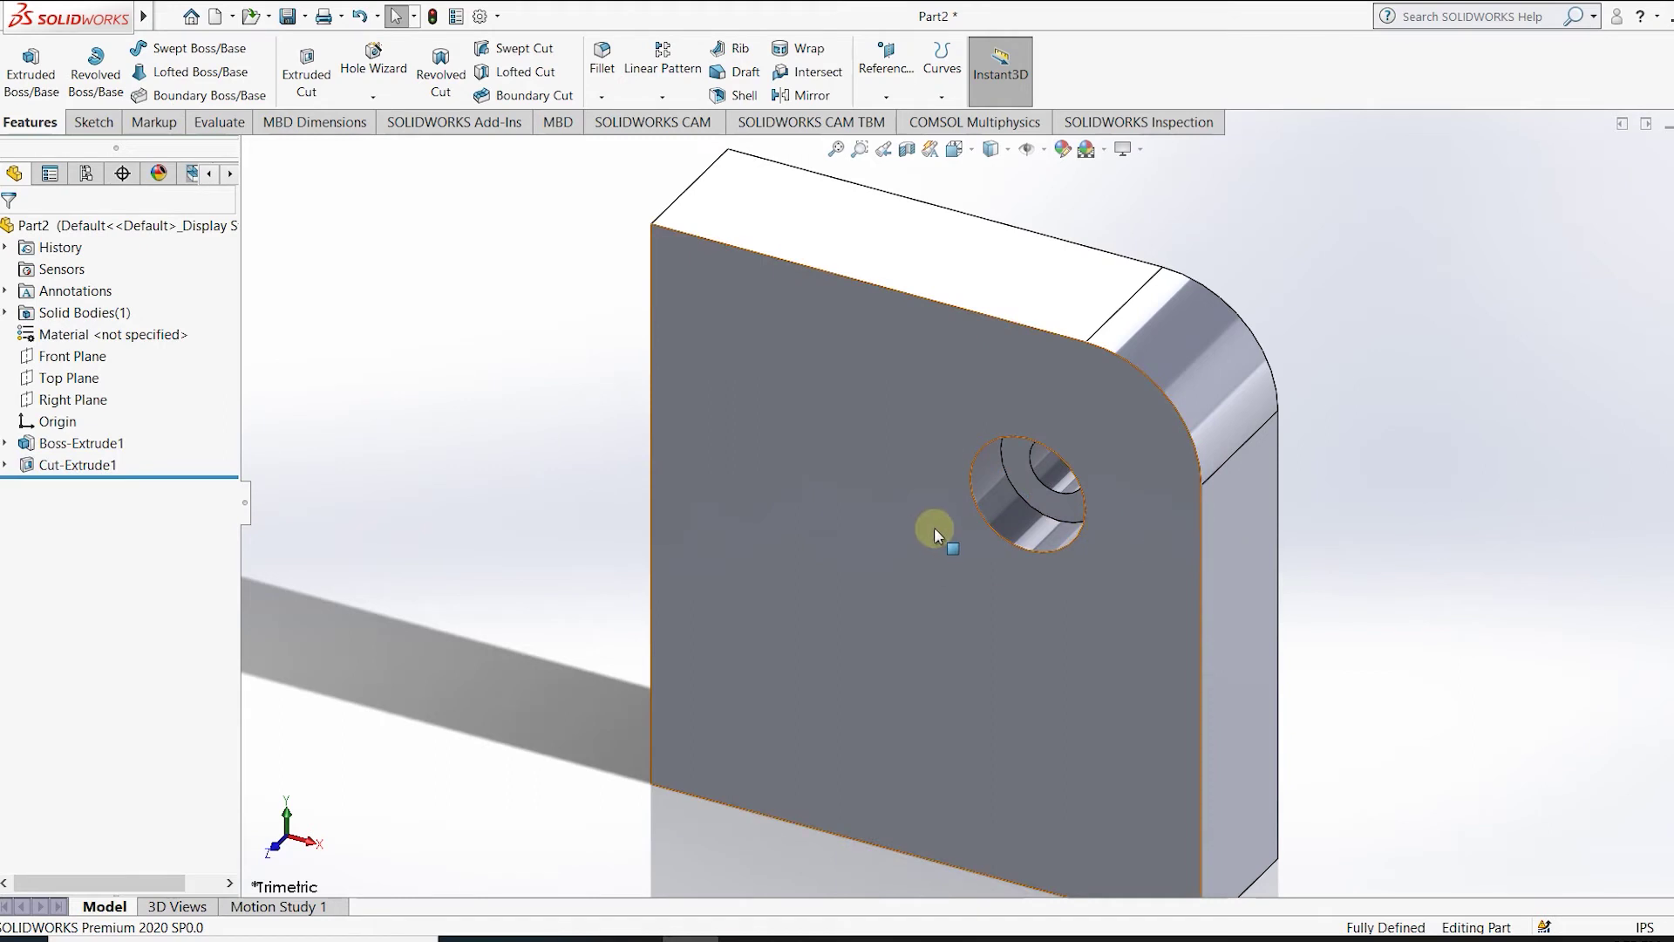
Start a sketch on the block's bottom face and draw a rectangle about 2.38 by 0.93 in, extending outward from the face's front edge.
right_click(813, 614)
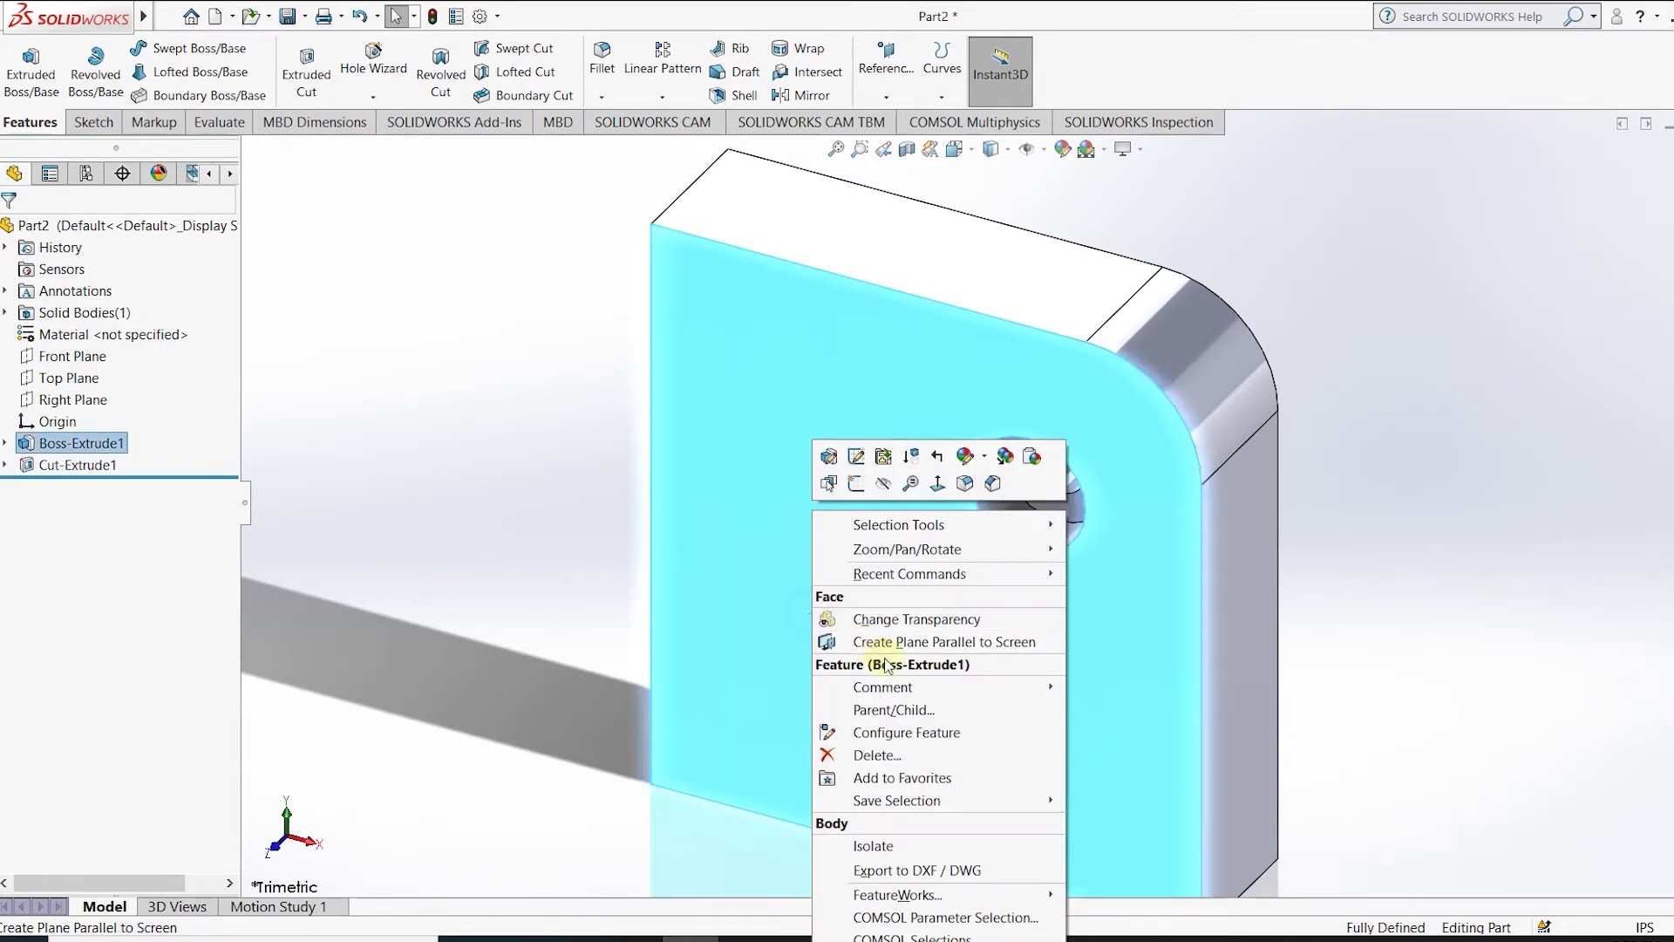
left_click(1324, 631)
middle_click_drag(1218, 657, 901, 807)
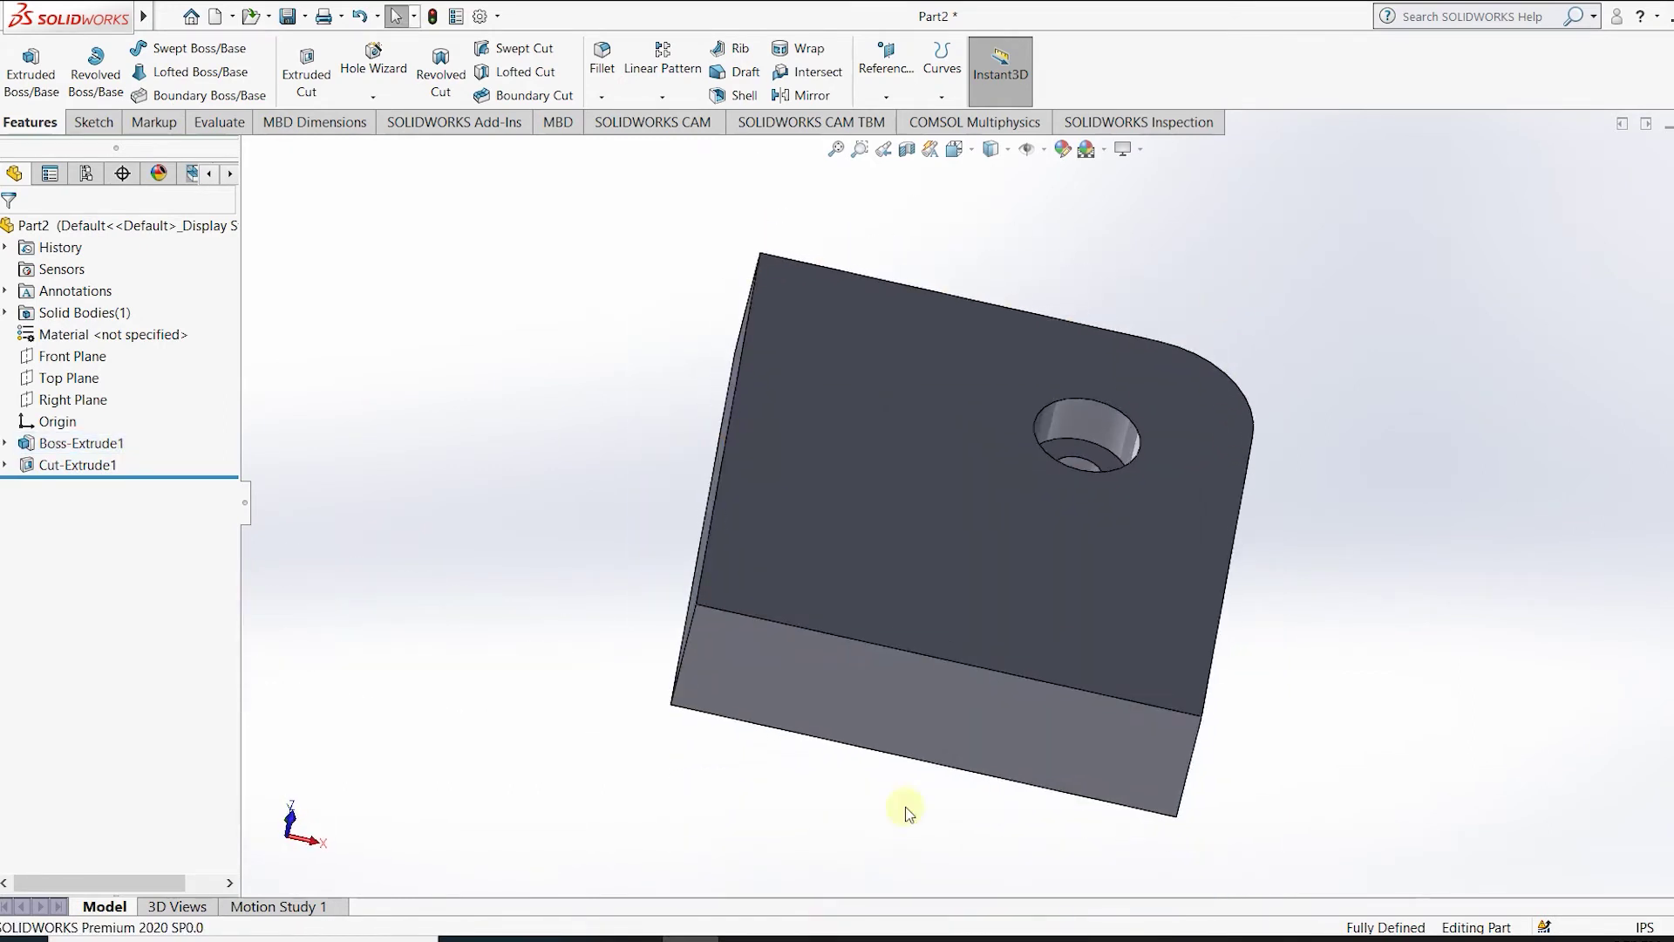
right_click(952, 670)
left_click(995, 483)
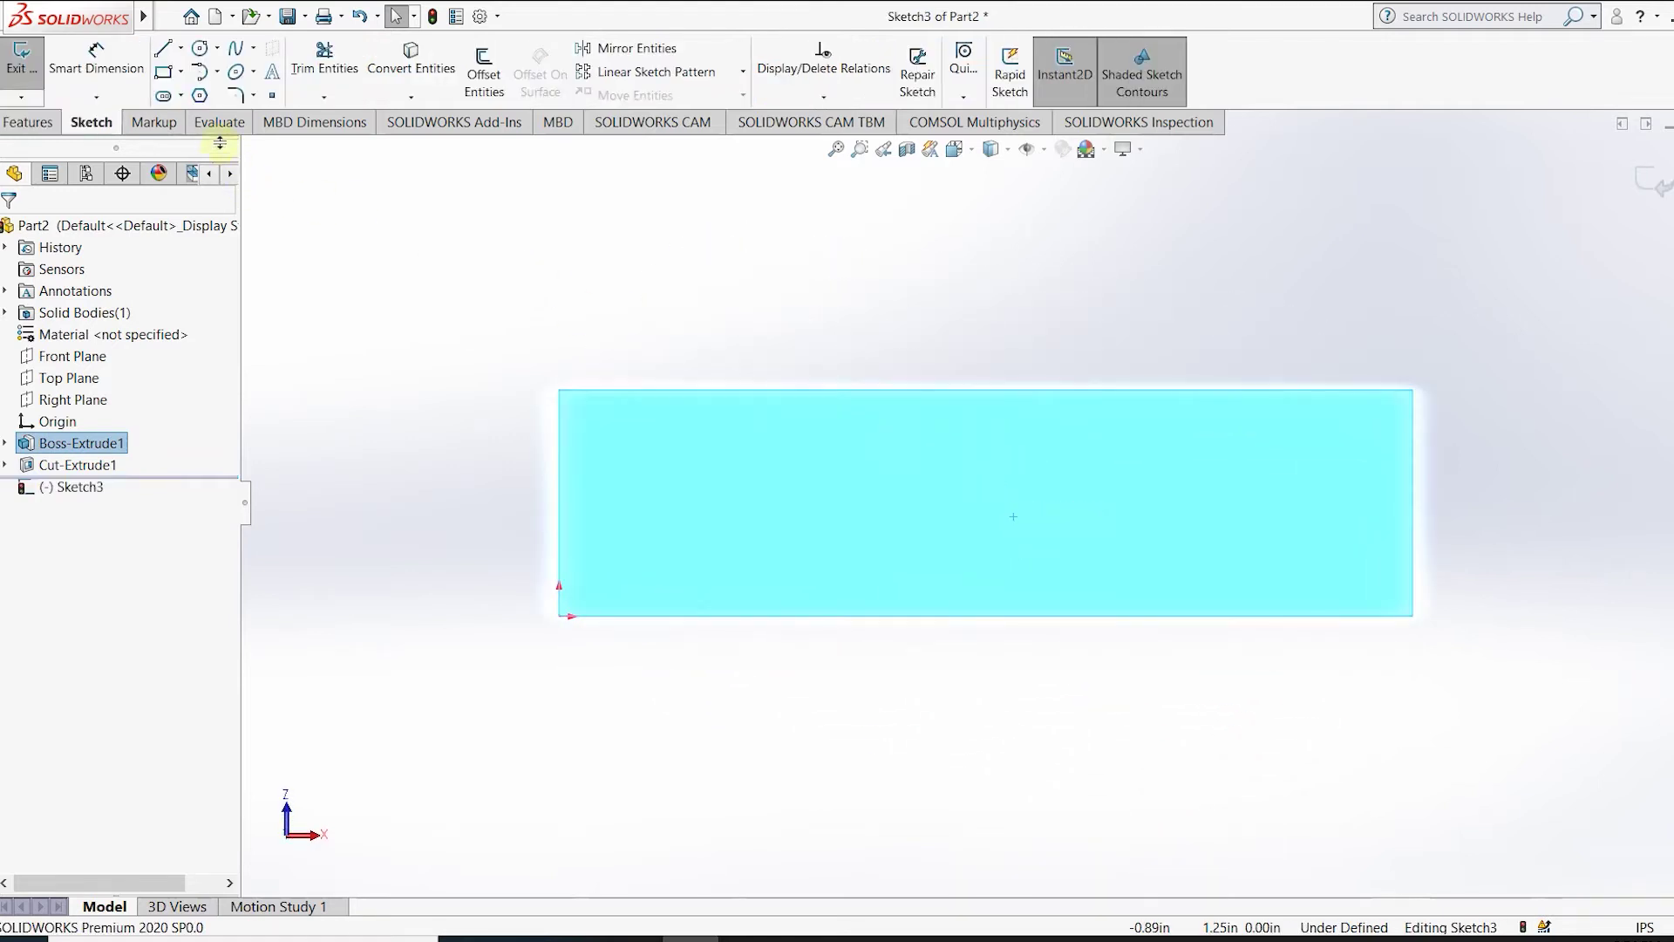
left_click(168, 75)
scroll(767, 523, "up", 3)
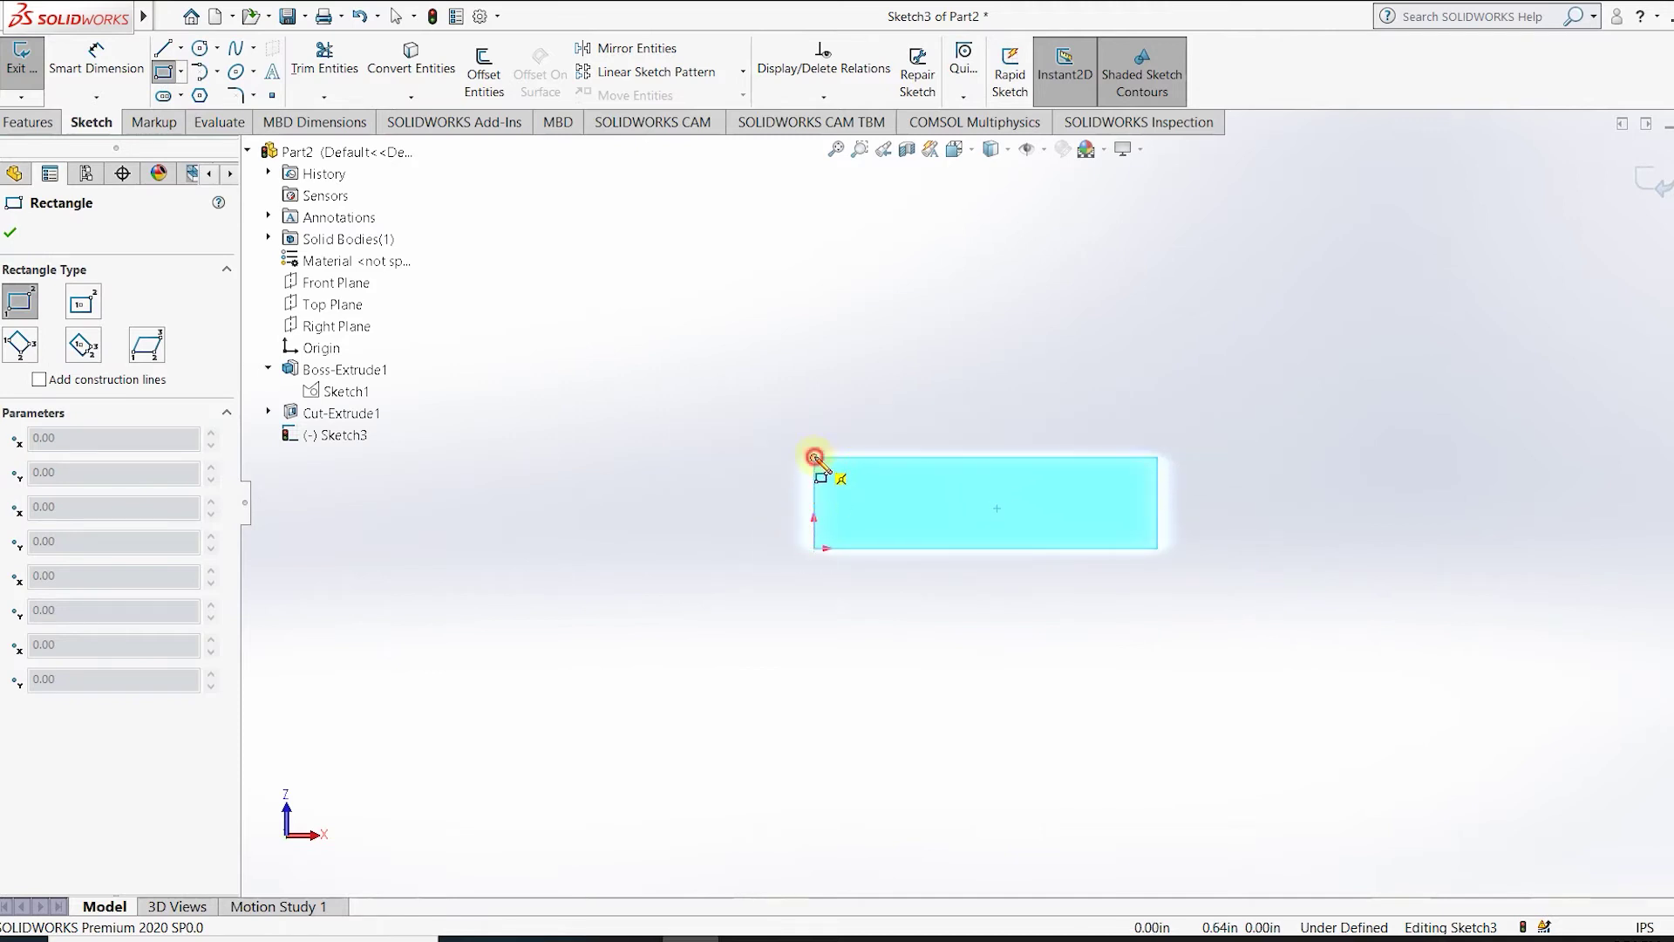
left_click(814, 457)
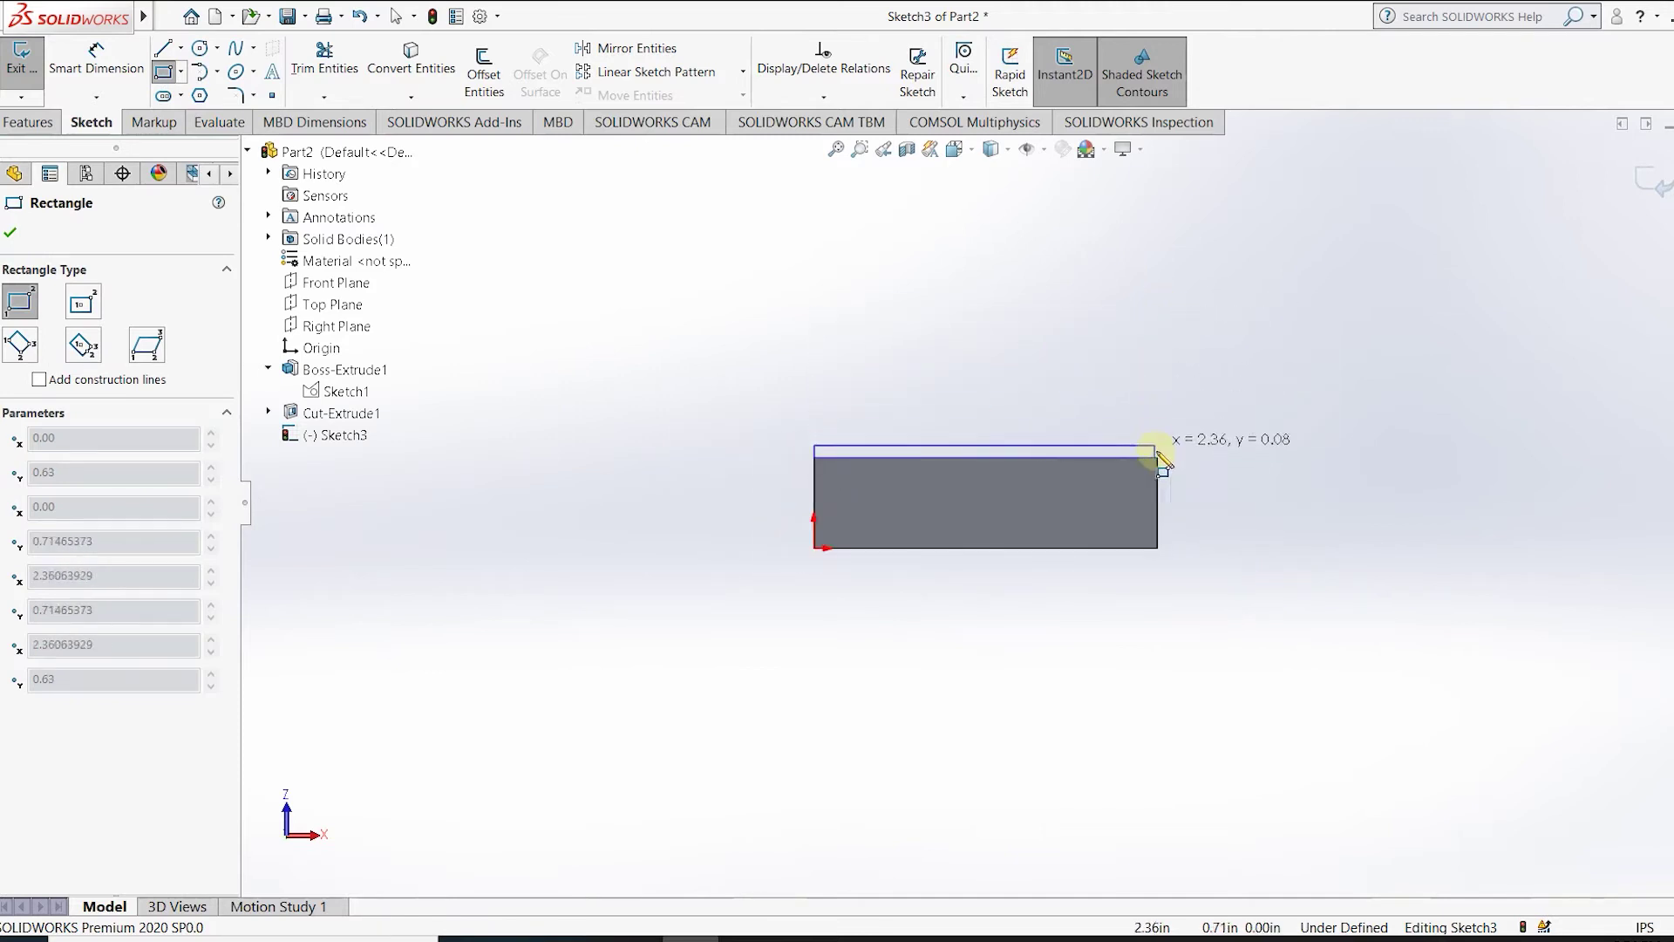
left_click(1157, 325)
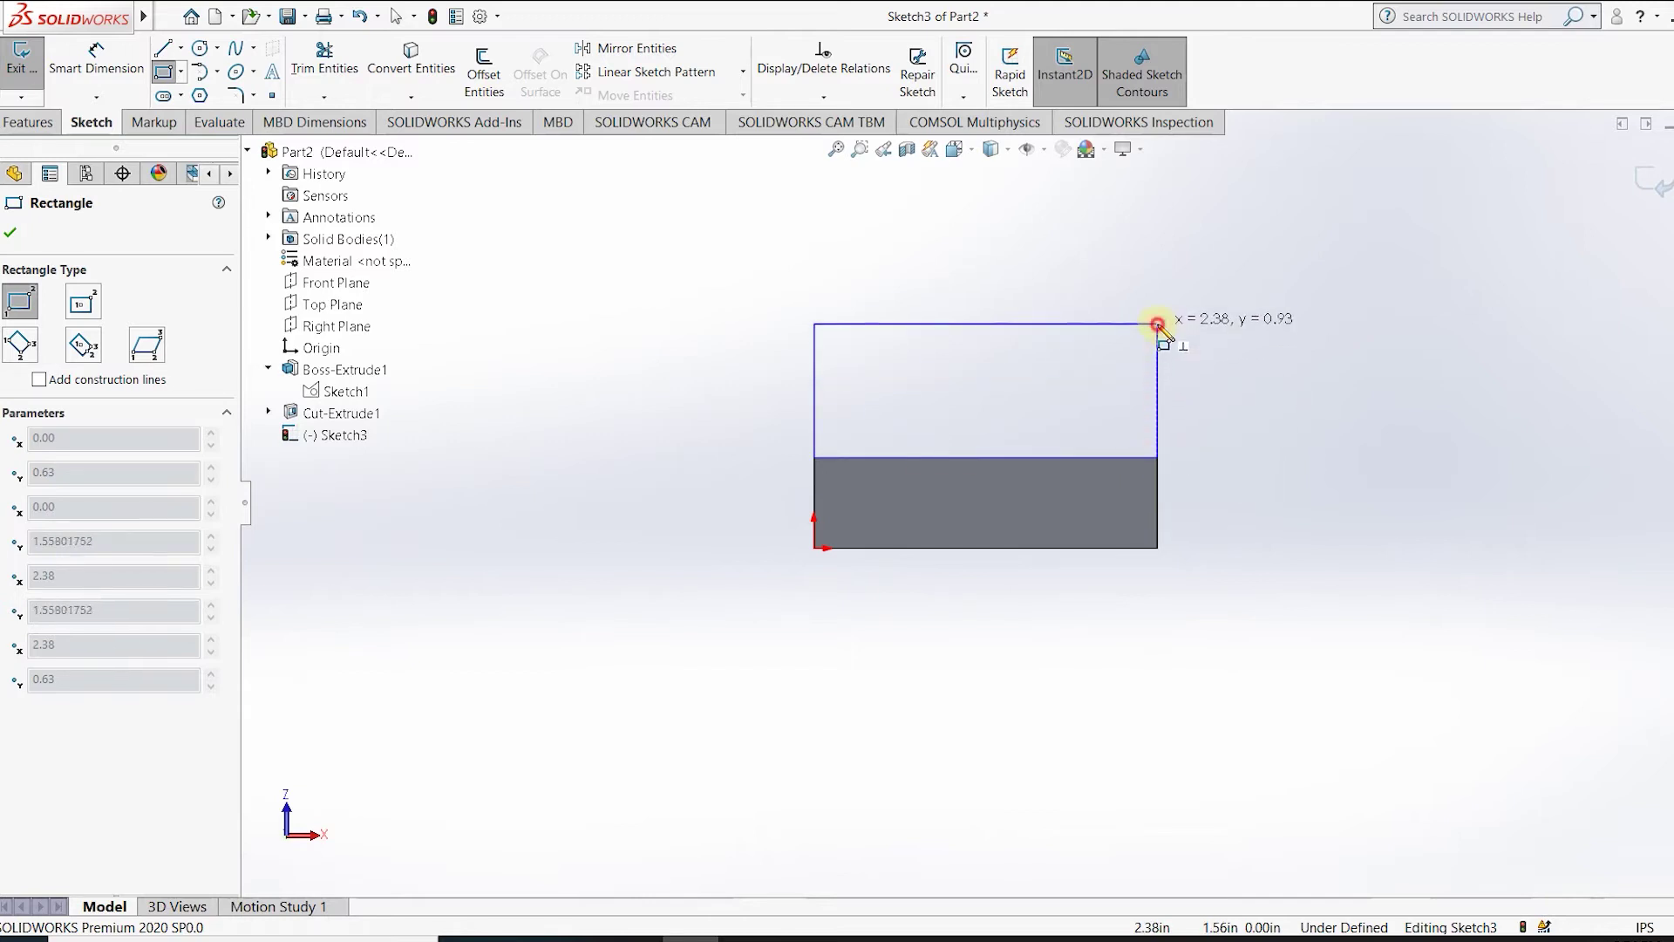
key("Escape")
Dimension the new rectangle's height between its two horizontal edges as 1.25 in.
left_click(96, 85)
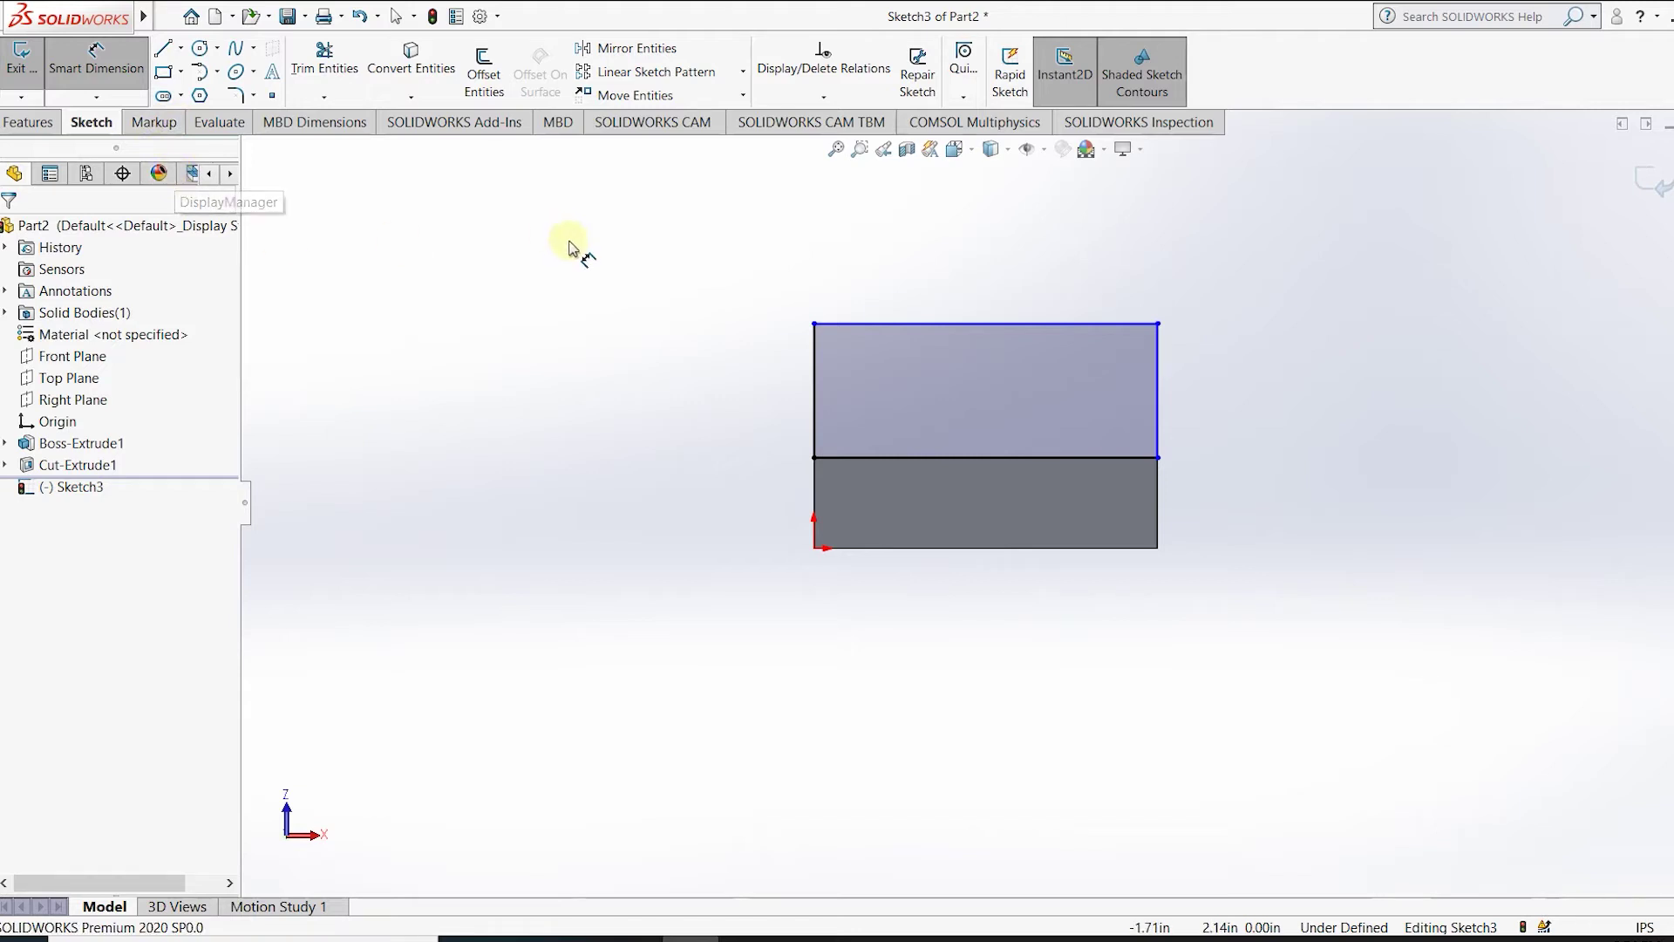
left_click(927, 324)
left_click(922, 458)
left_click(1273, 417)
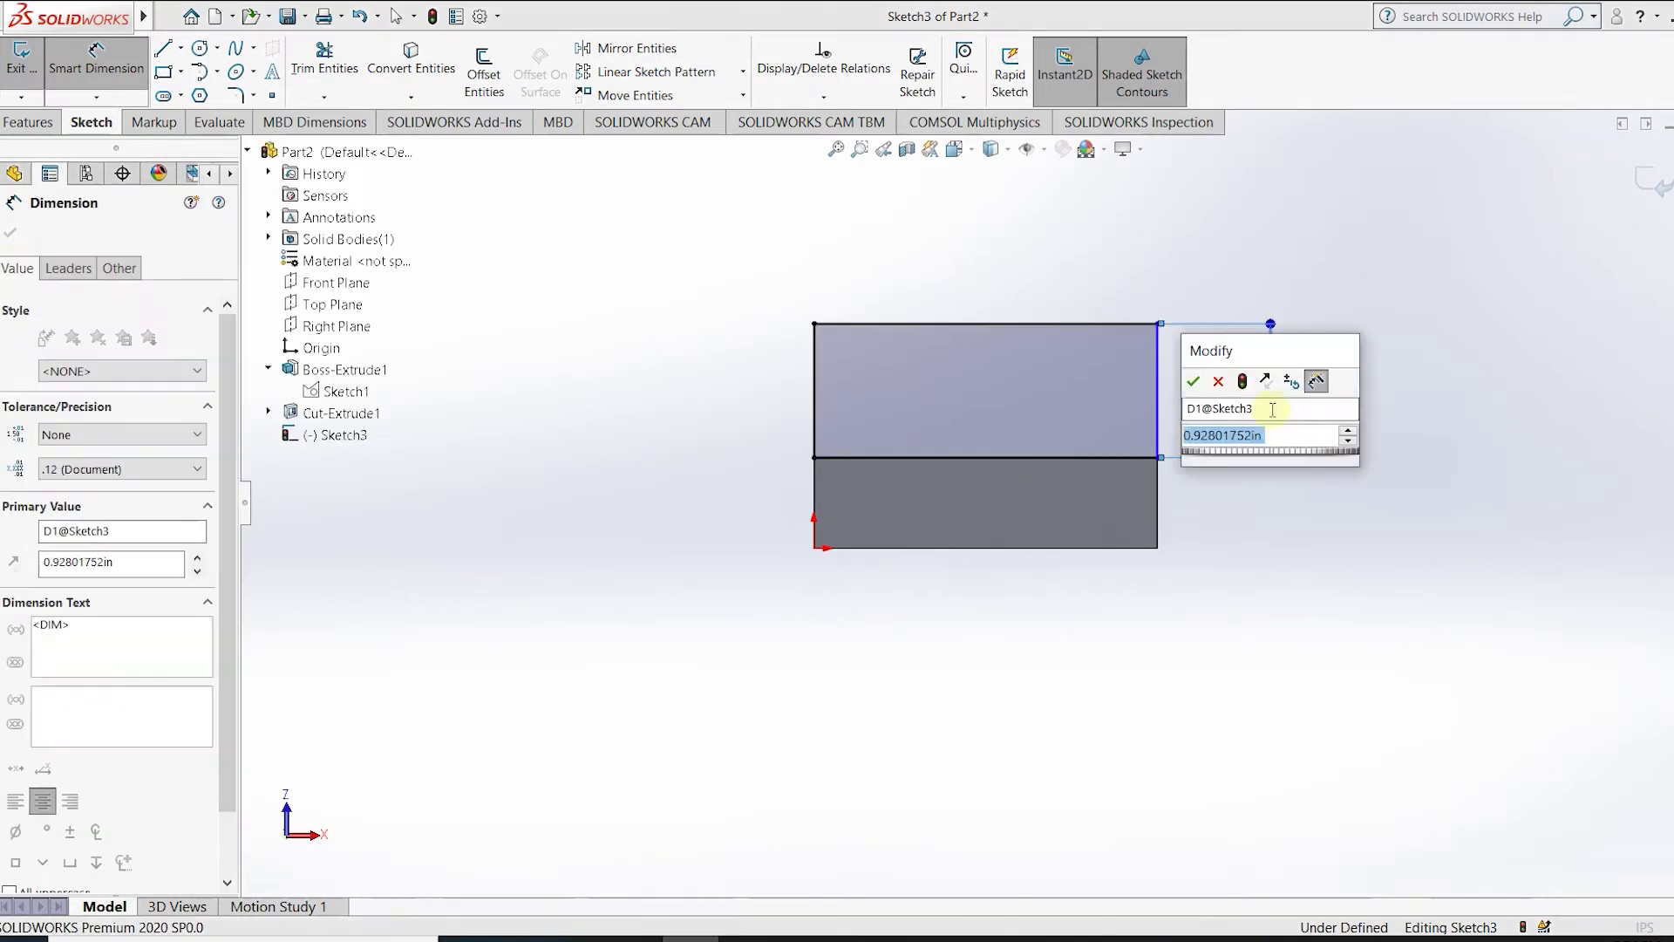
type("1.2")
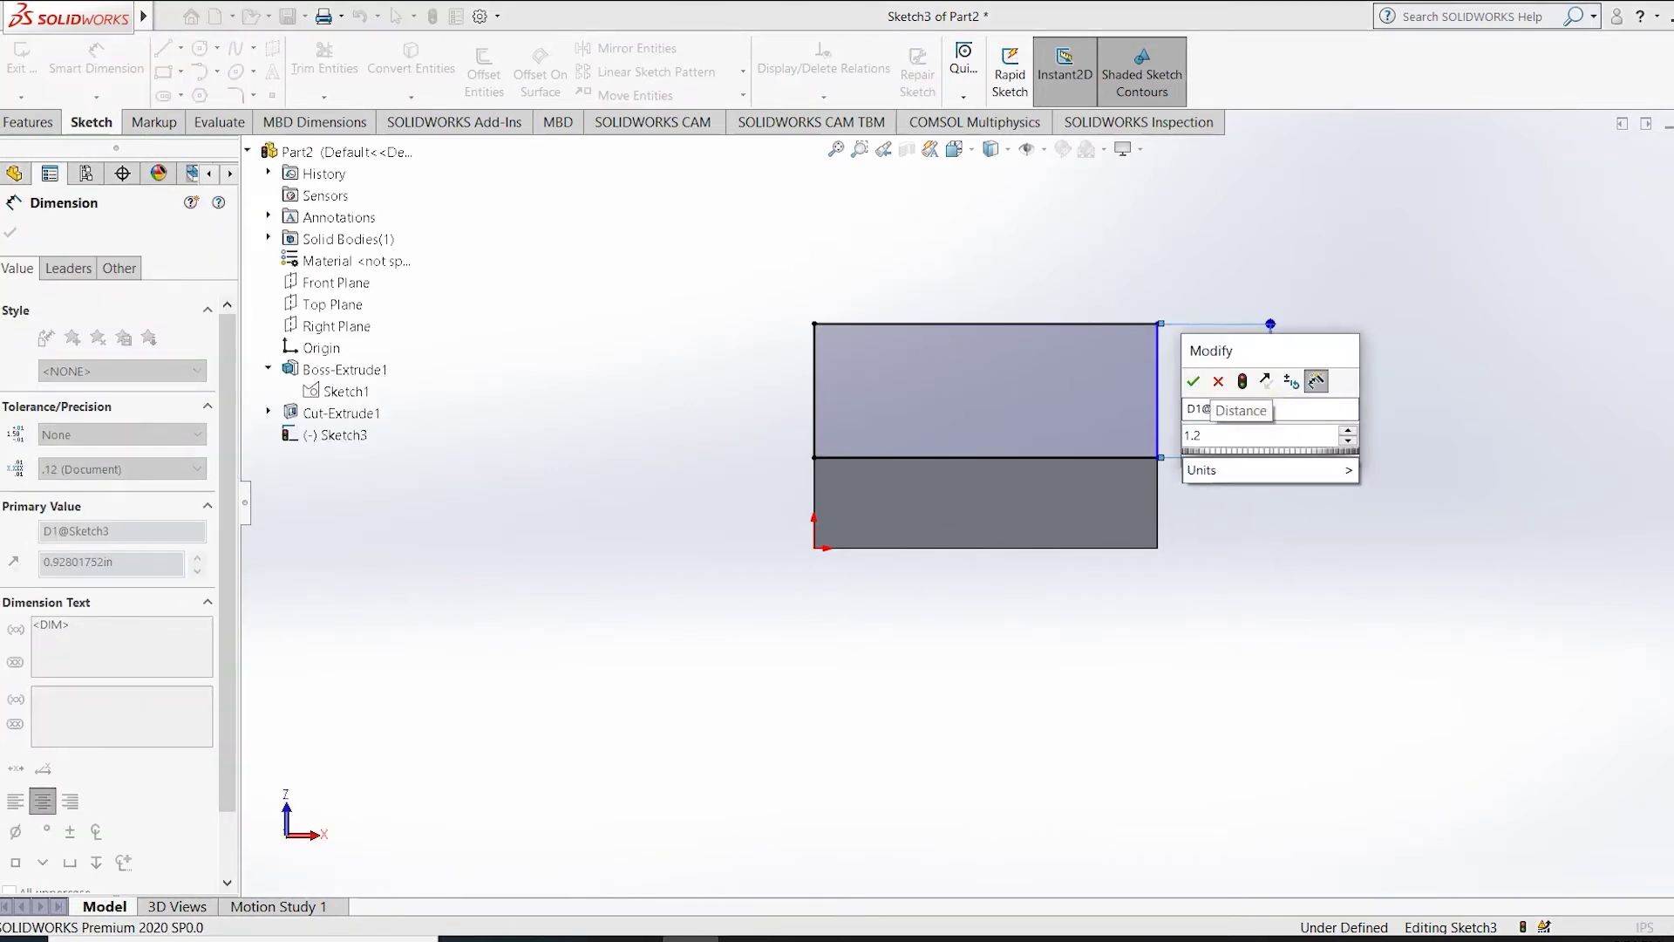
type("5")
key("Return")
Round the rectangle's outer corner on the counterbored hole's side with a sketch fillet of 0.38 in radius.
middle_click_drag(1206, 270, 1151, 776)
key("ctrl+8")
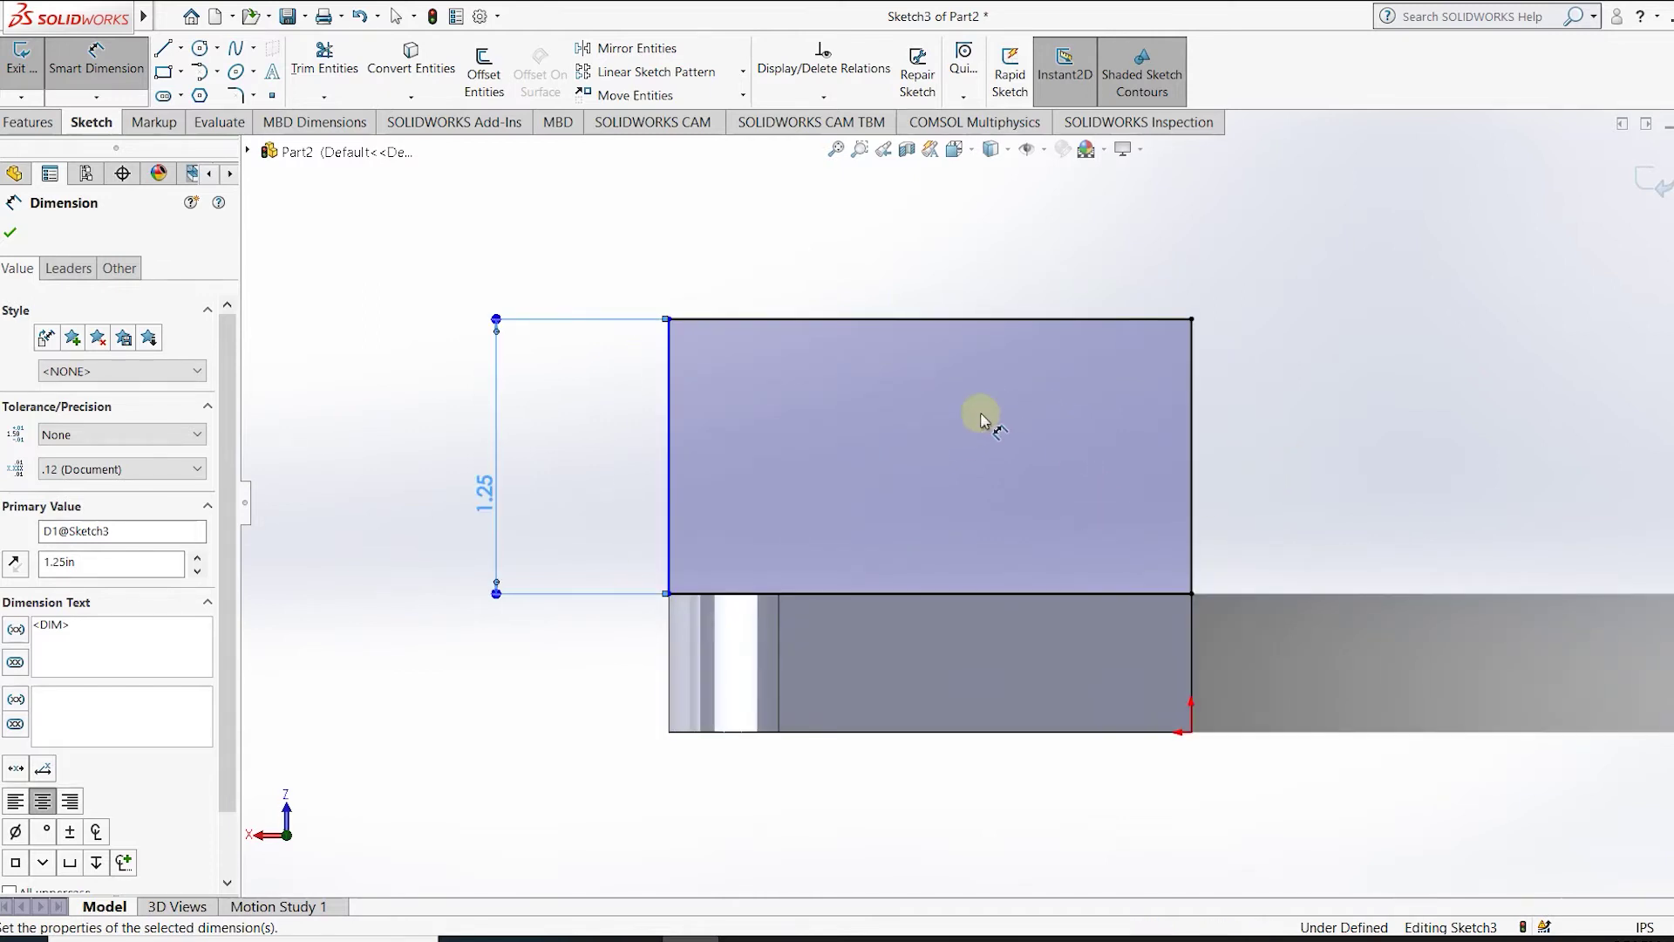
left_click(243, 98)
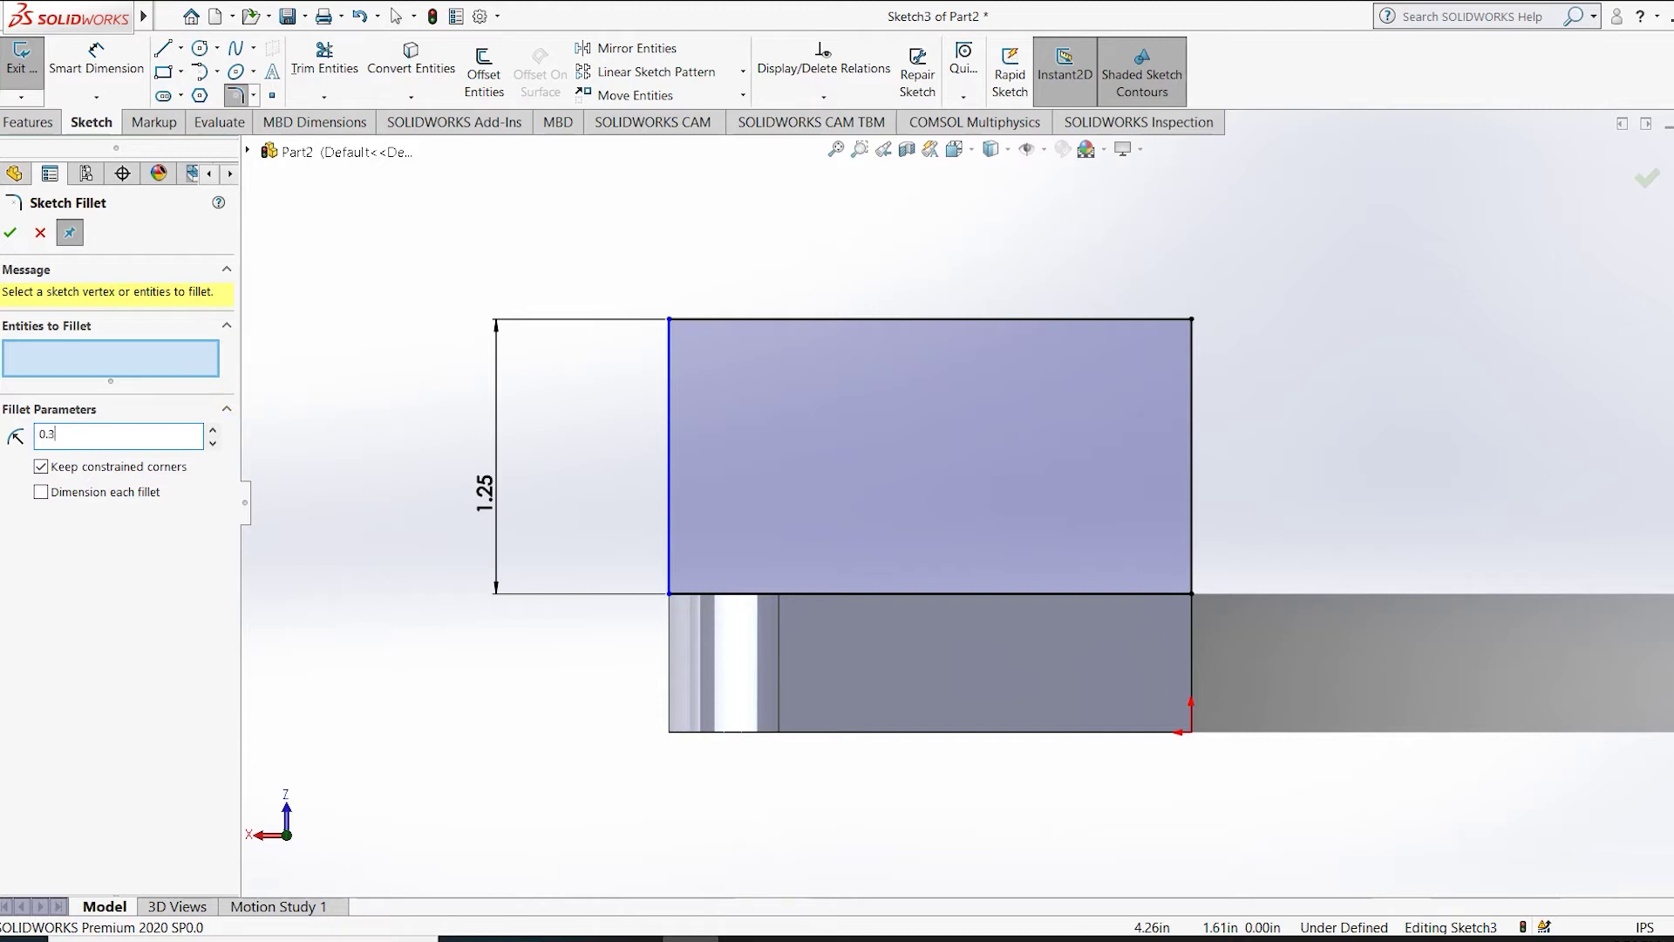
left_click(667, 321)
left_click(11, 232)
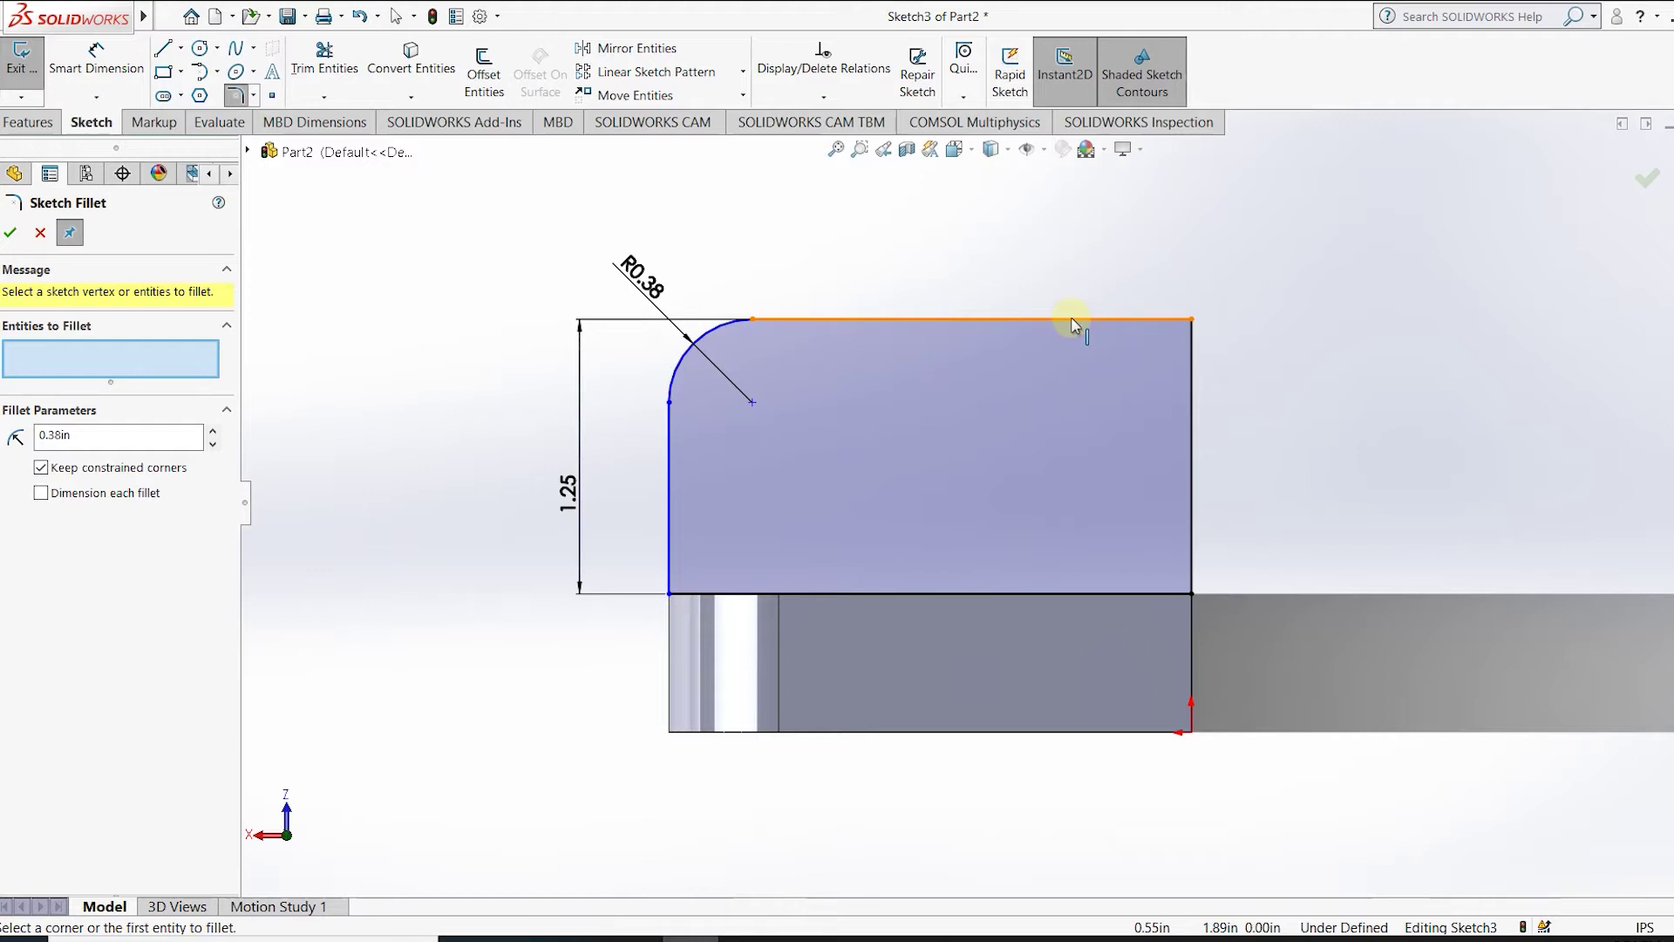
left_click(30, 122)
left_click(10, 232)
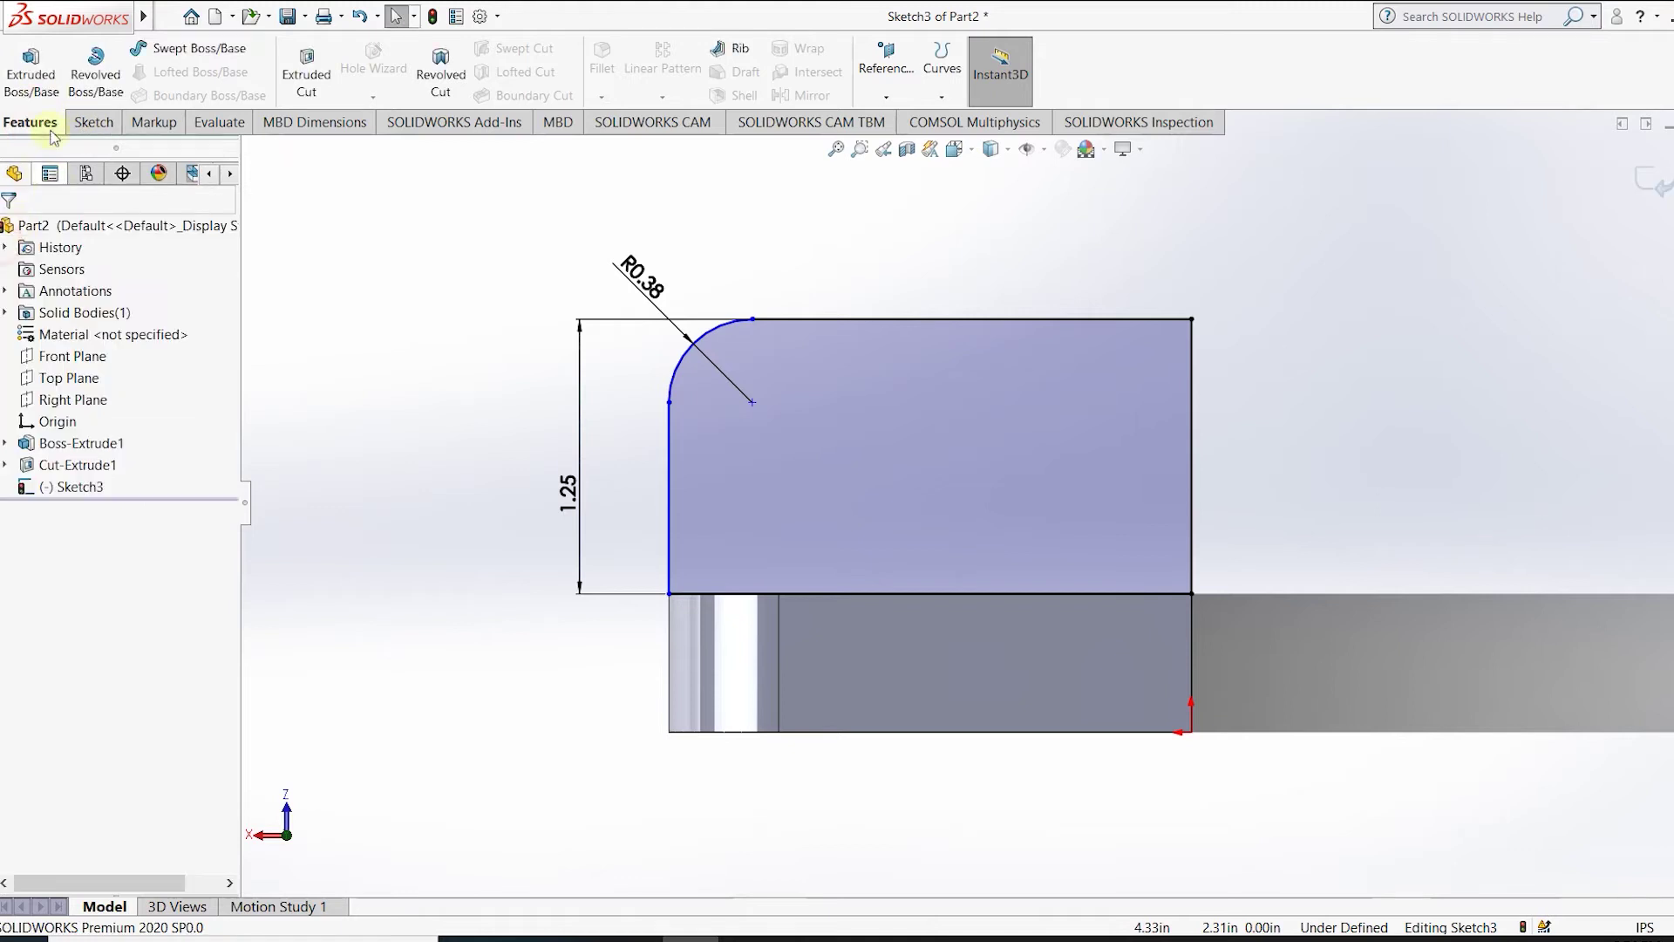
Extrude the rounded section 0.5 in with the direction reversed so that it merges into an L-shaped body.
left_click(30, 74)
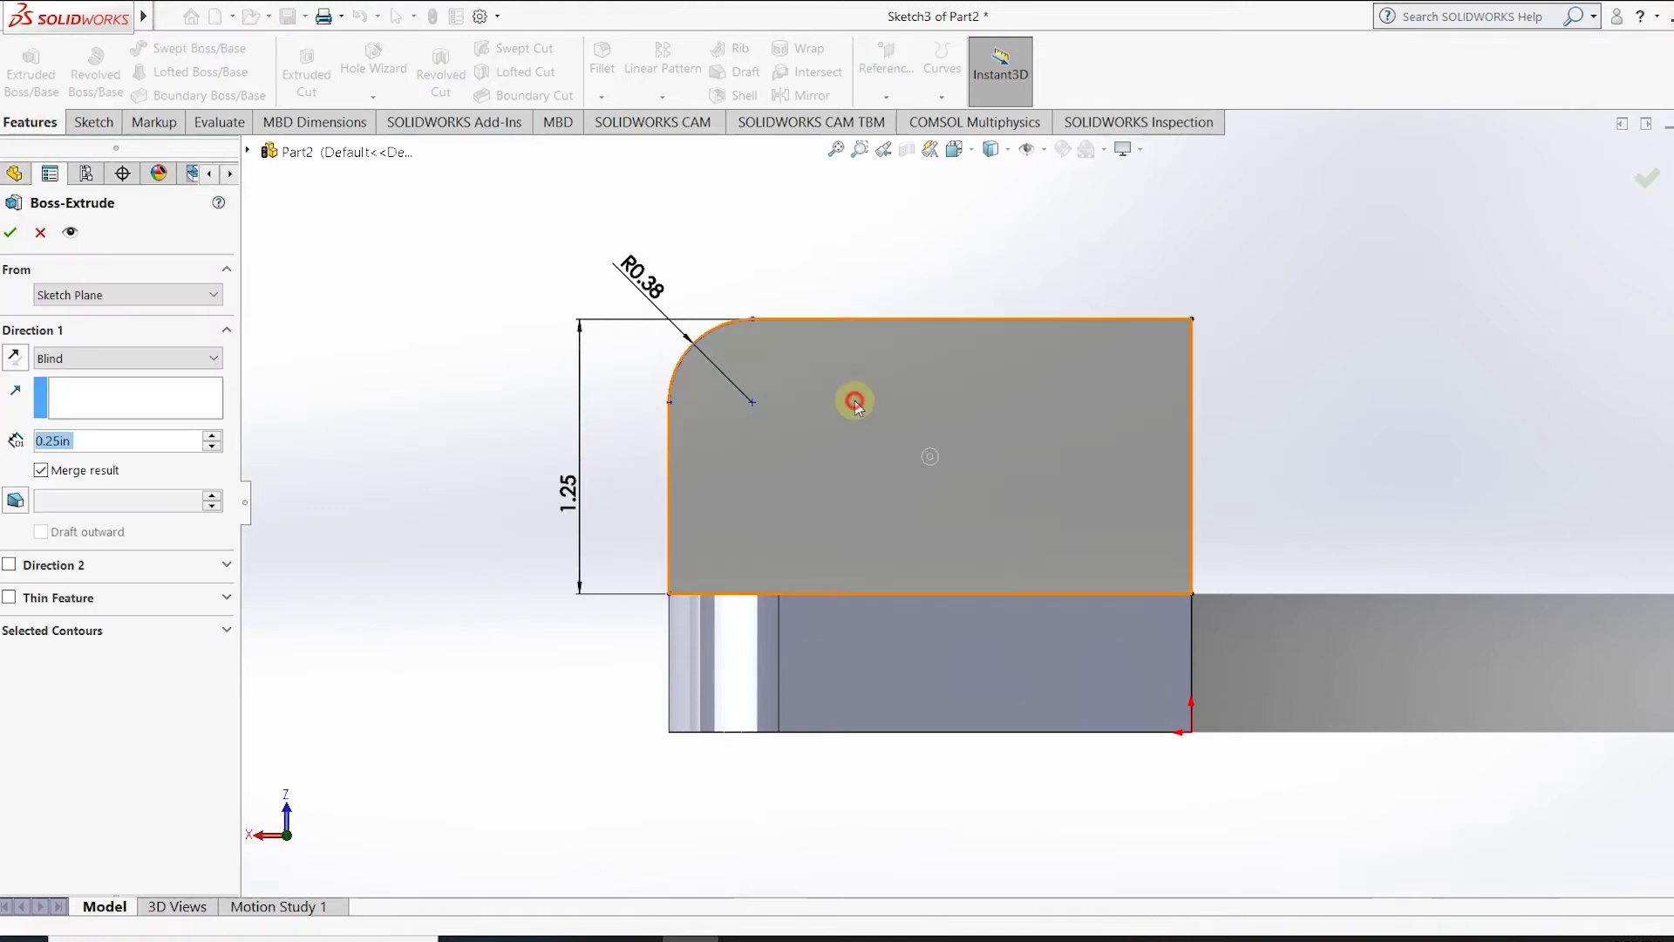
left_click(26, 353)
double_click(103, 441)
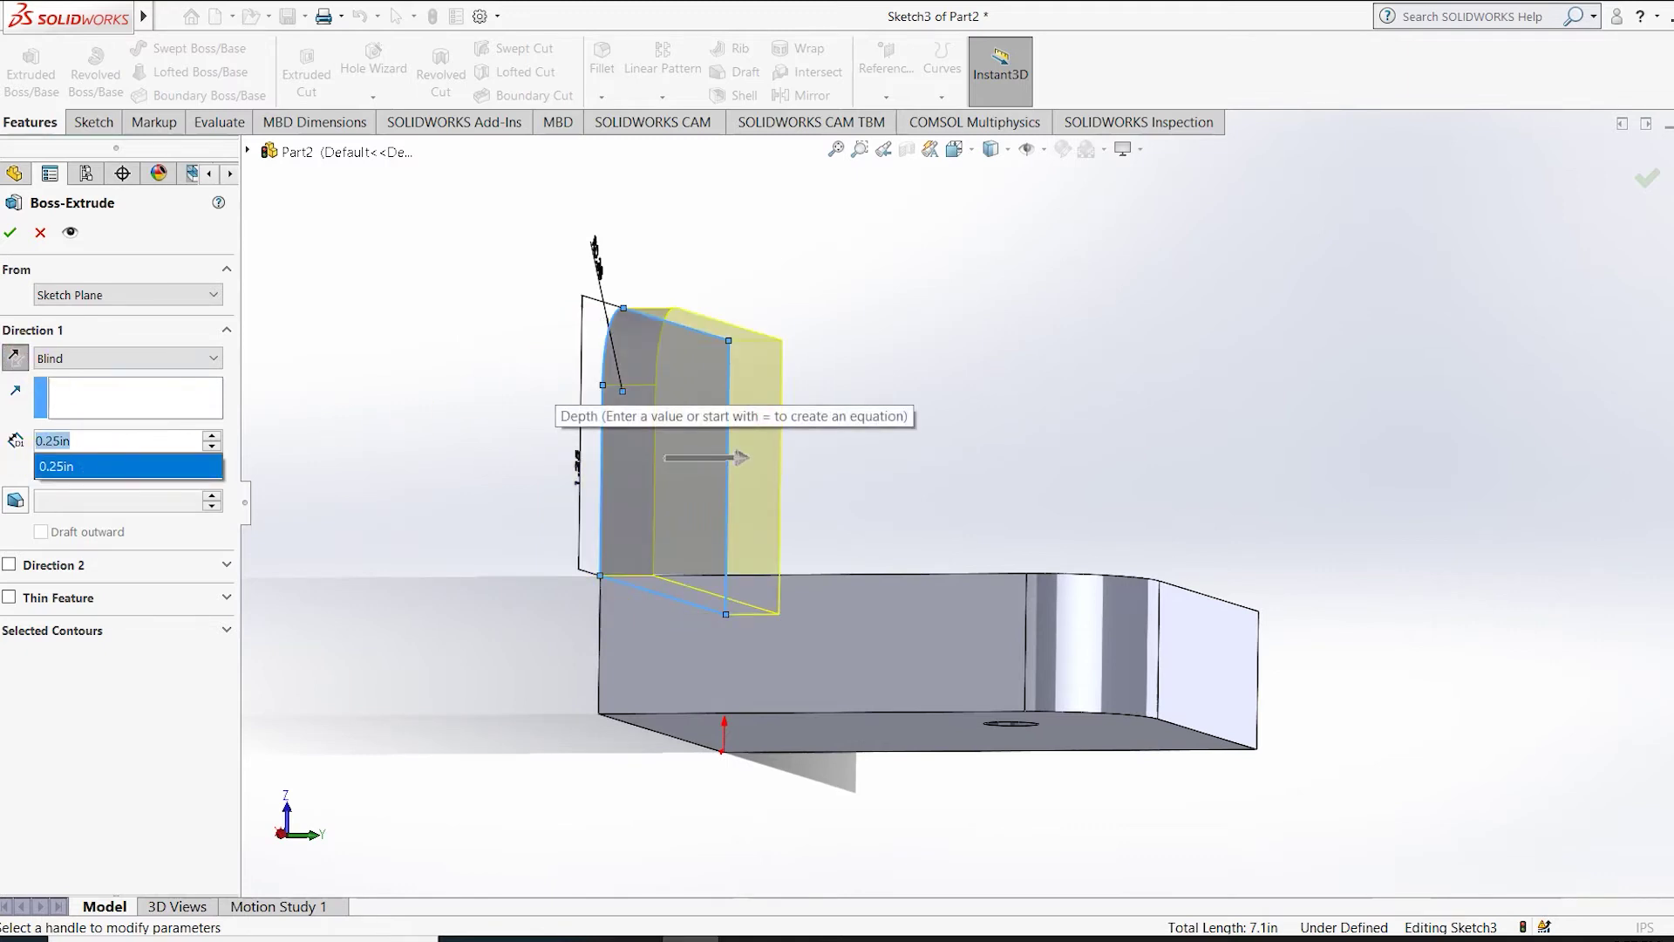
type("0.5")
key("Return")
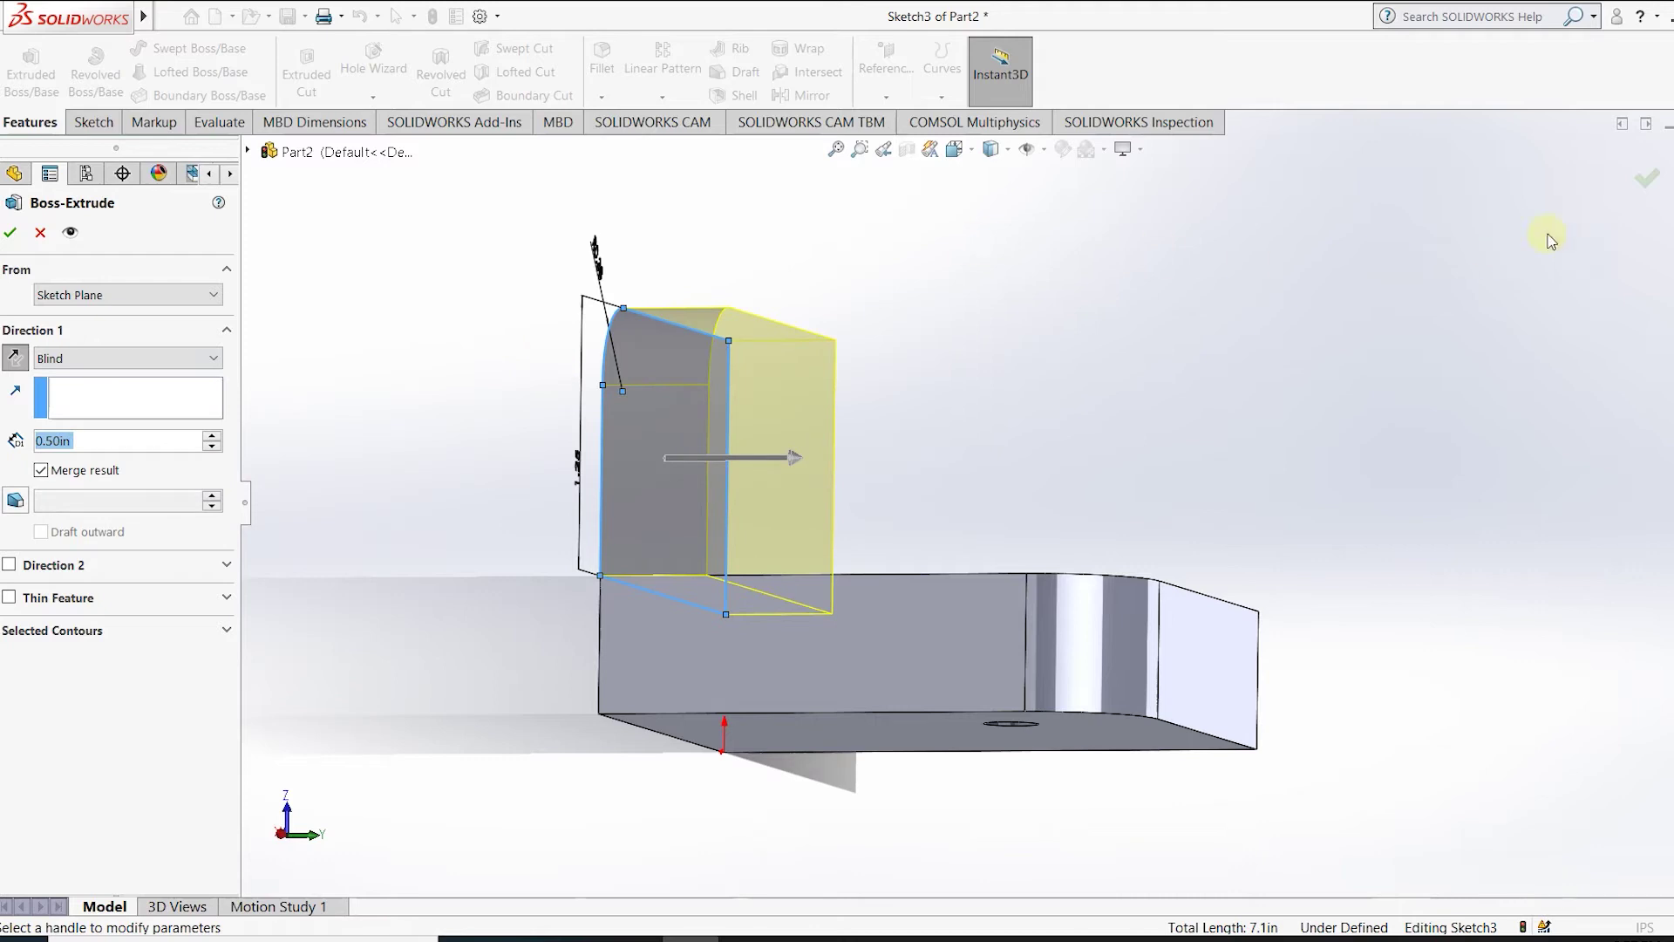
left_click(1639, 181)
Start a sketch on the L-shaped side face and draw a diagonal line from the upright's inner top corner to the base's outer upper corner.
mouse_move(960, 452)
middle_mouse_down()
mouse_move(1176, 522)
mouse_move(1149, 514)
middle_mouse_up()
key("ctrl+7")
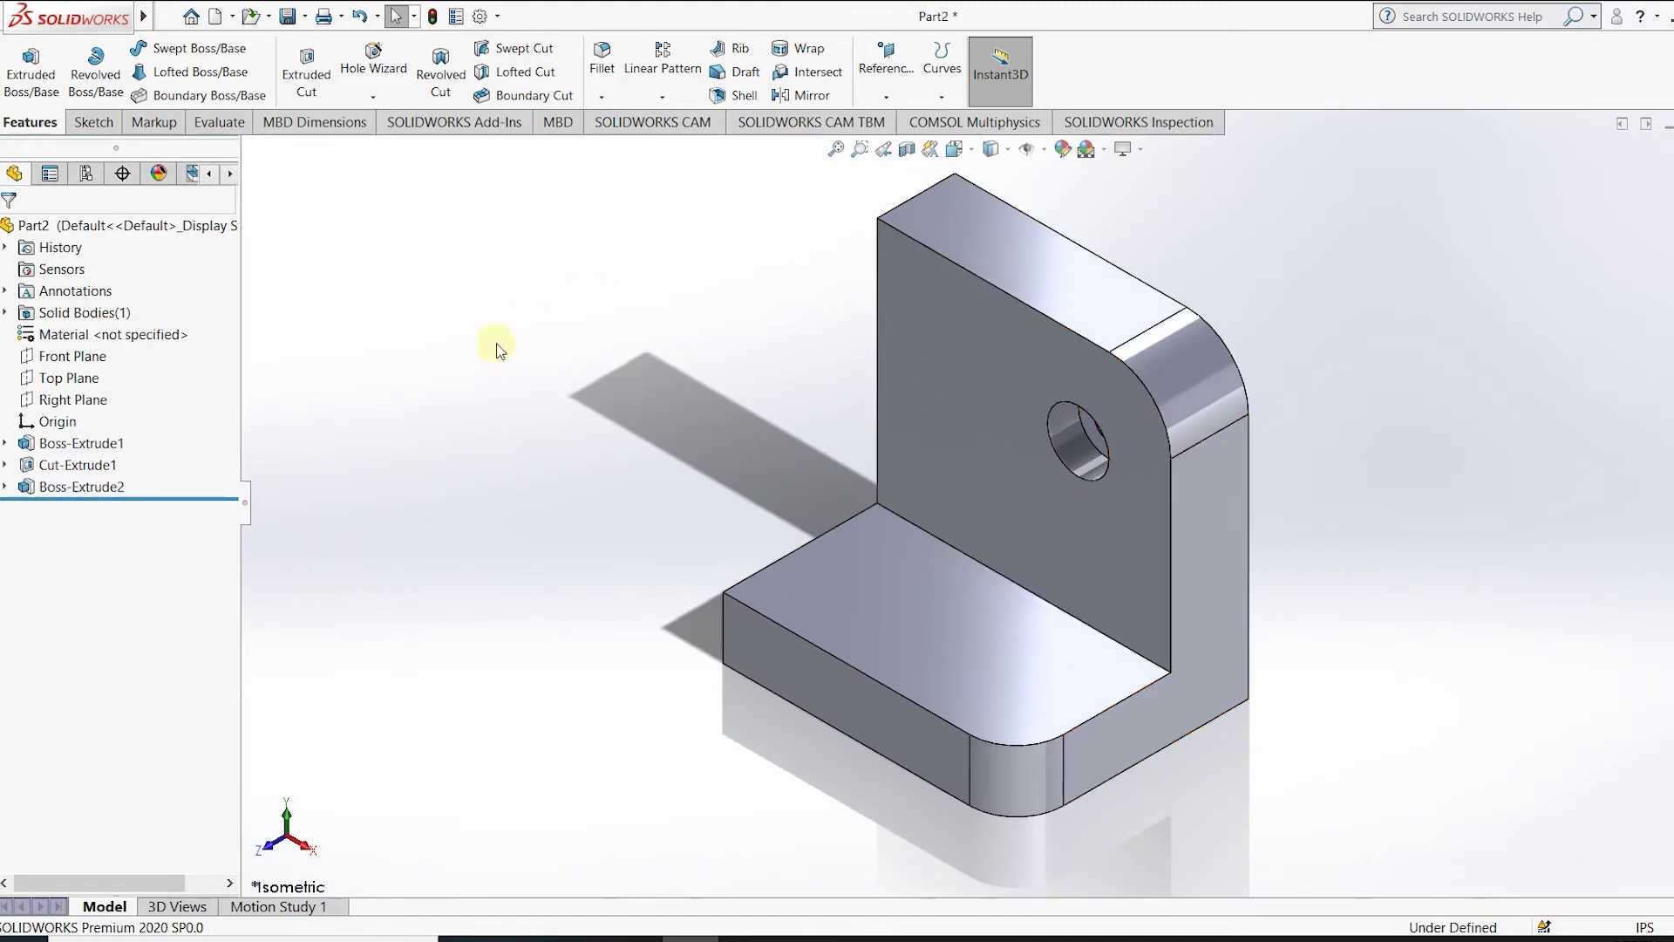
middle_click_drag(925, 429, 1001, 358)
right_click(1001, 360)
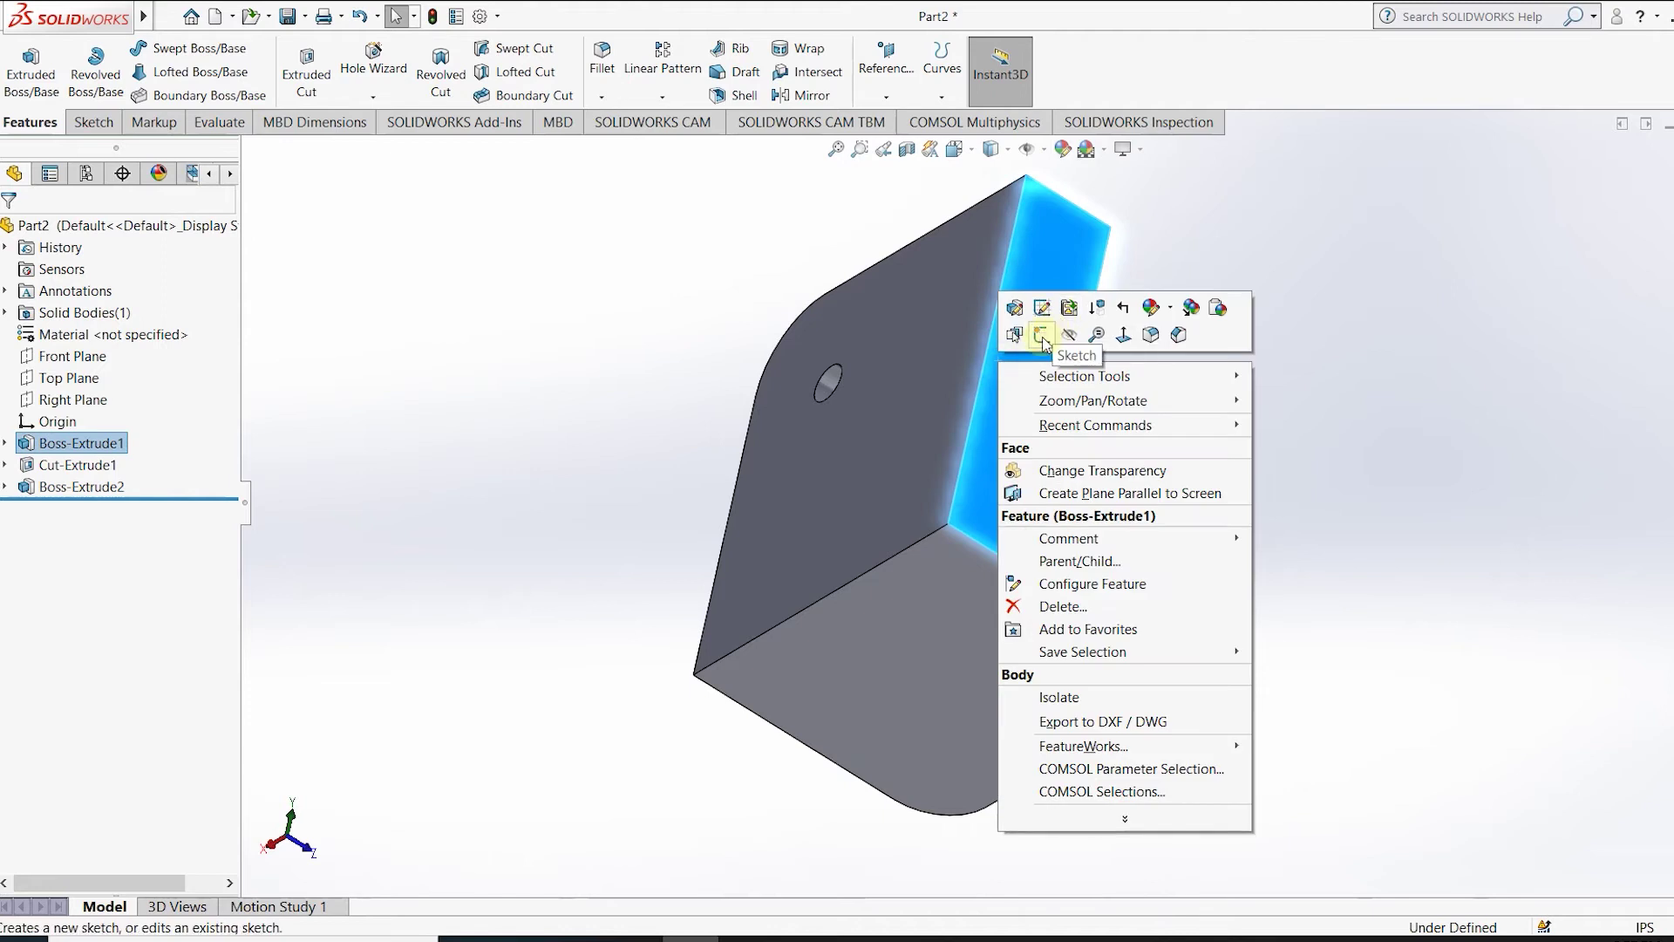
left_click(1042, 334)
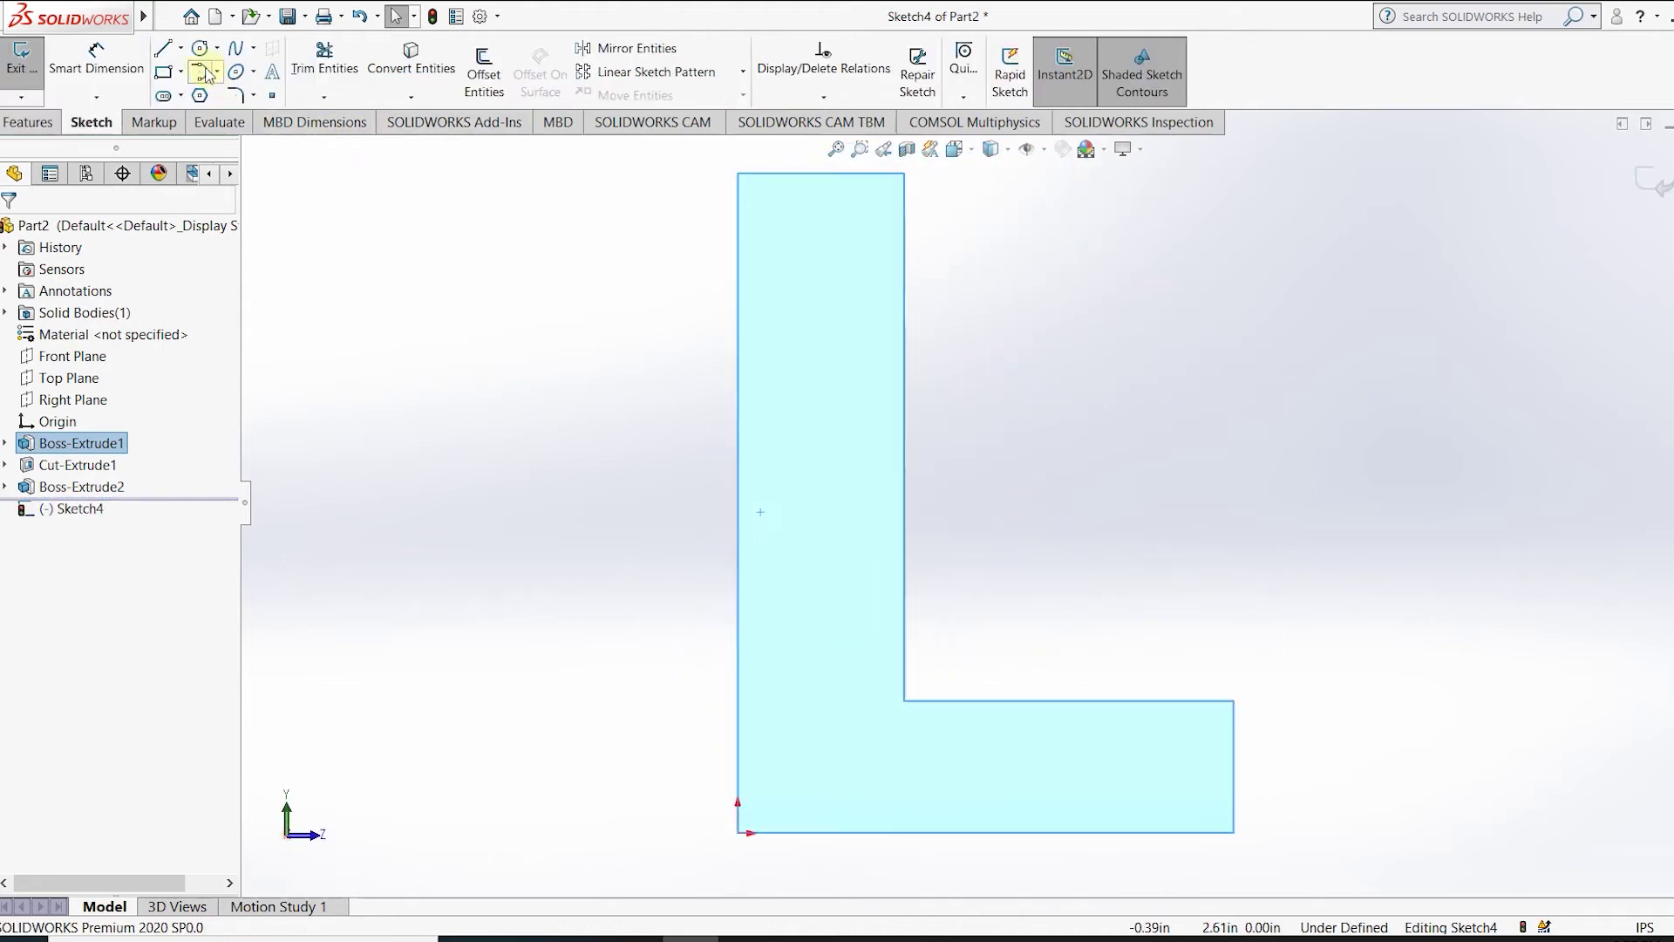
left_click(164, 50)
key("f")
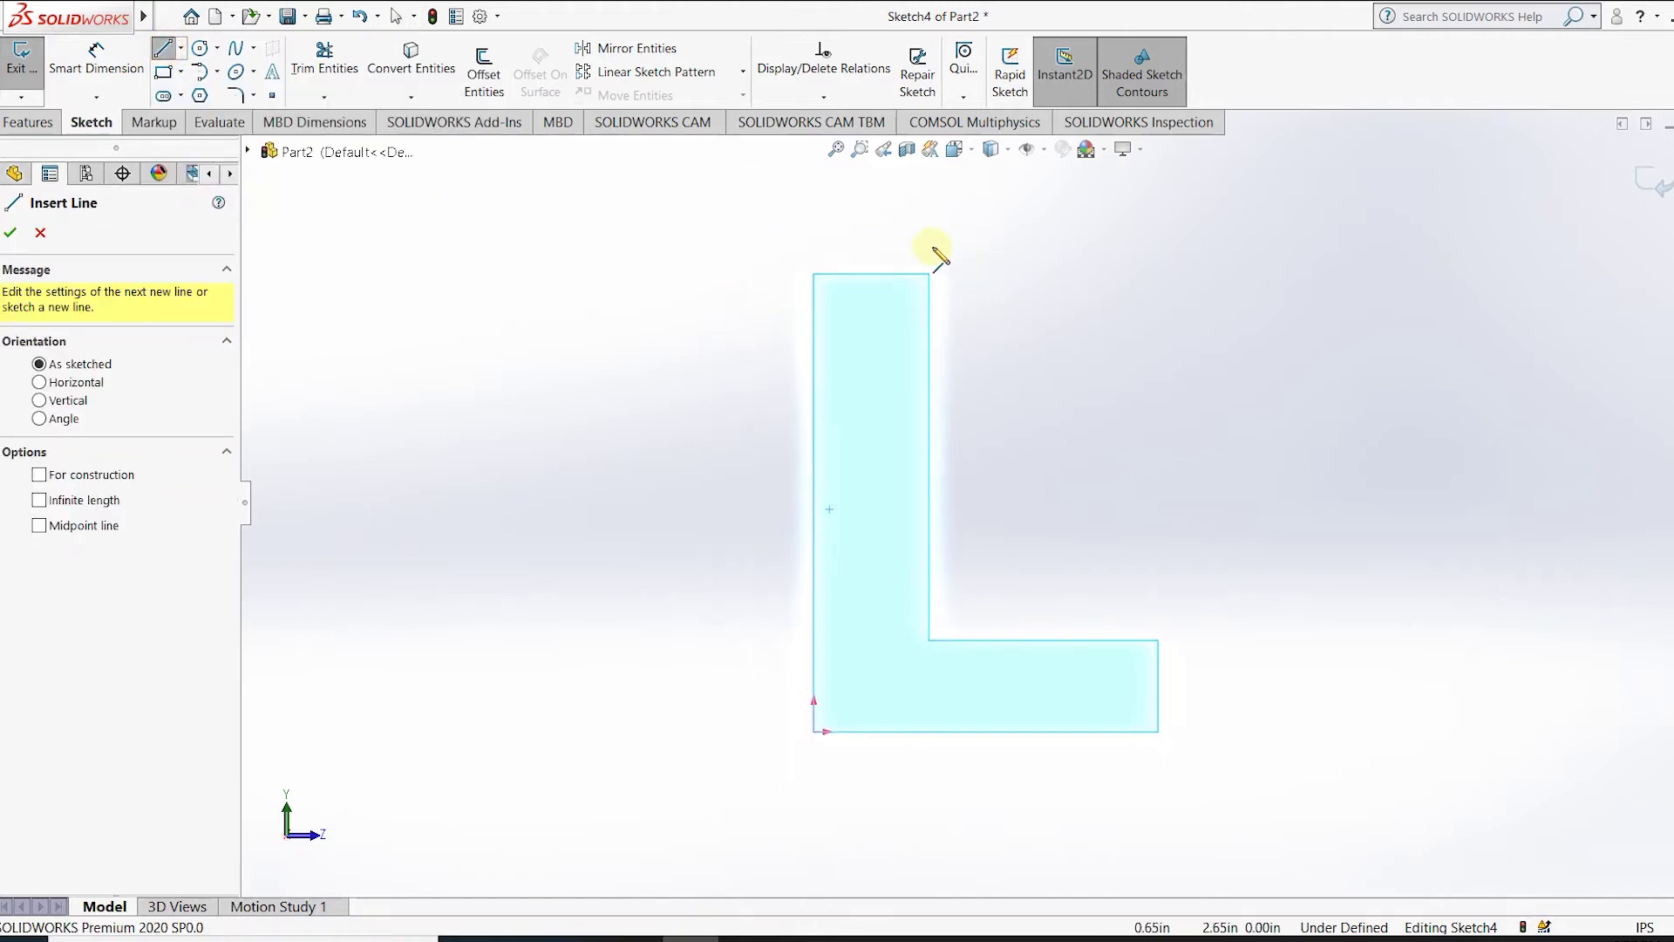
left_click(929, 276)
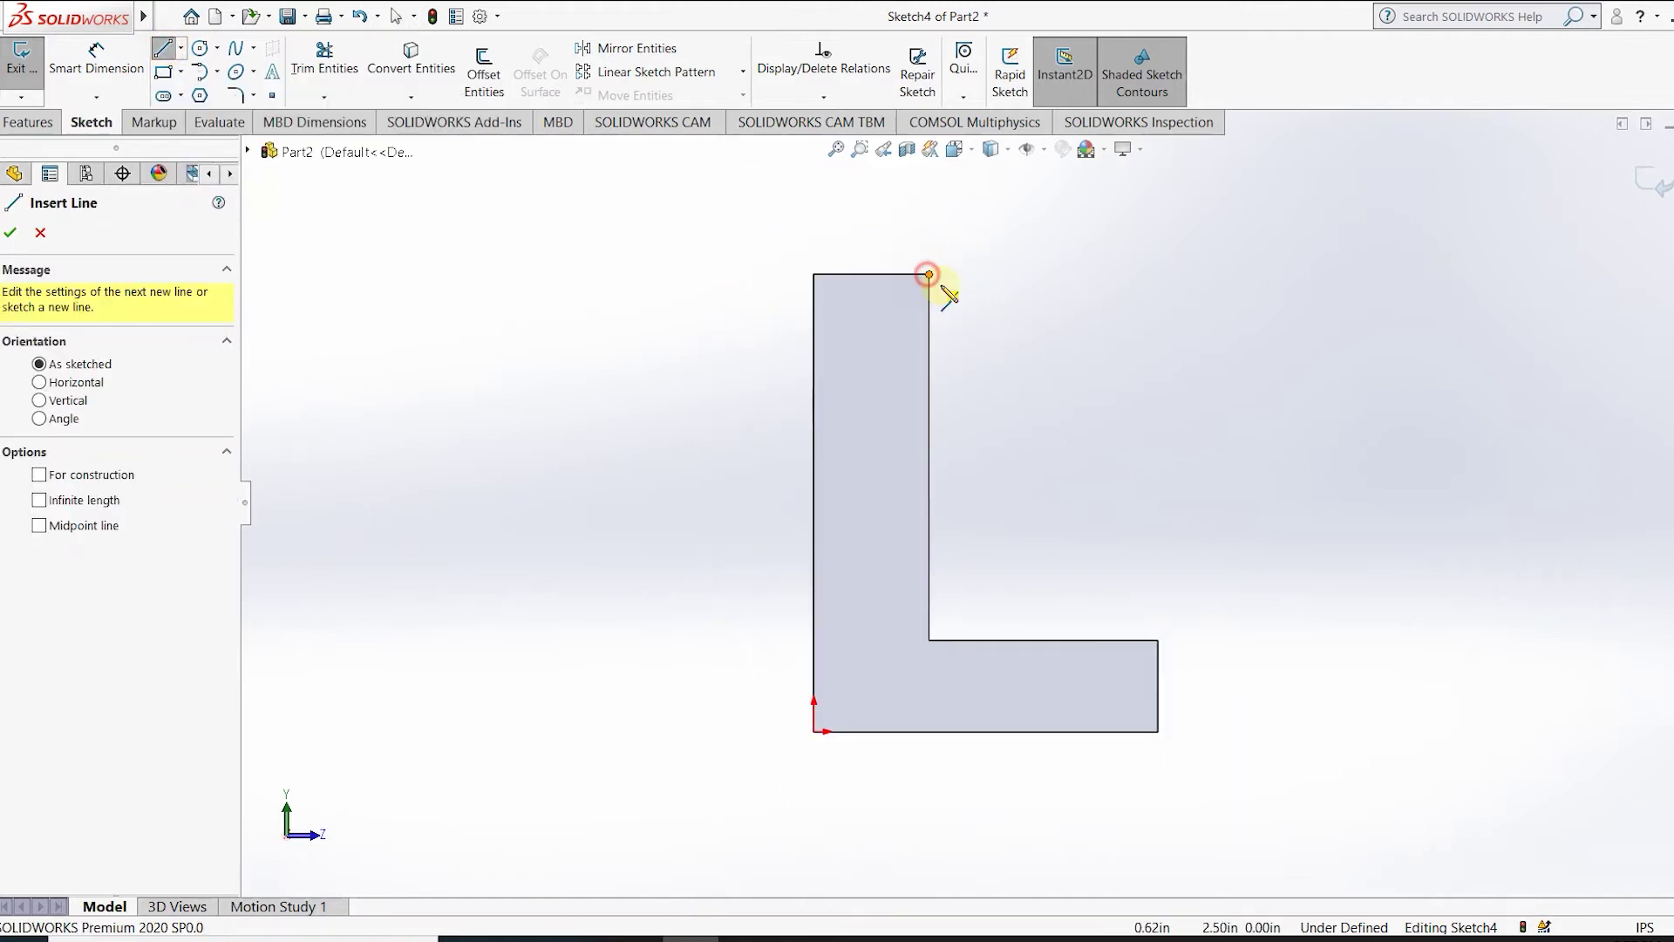
left_click(1158, 640)
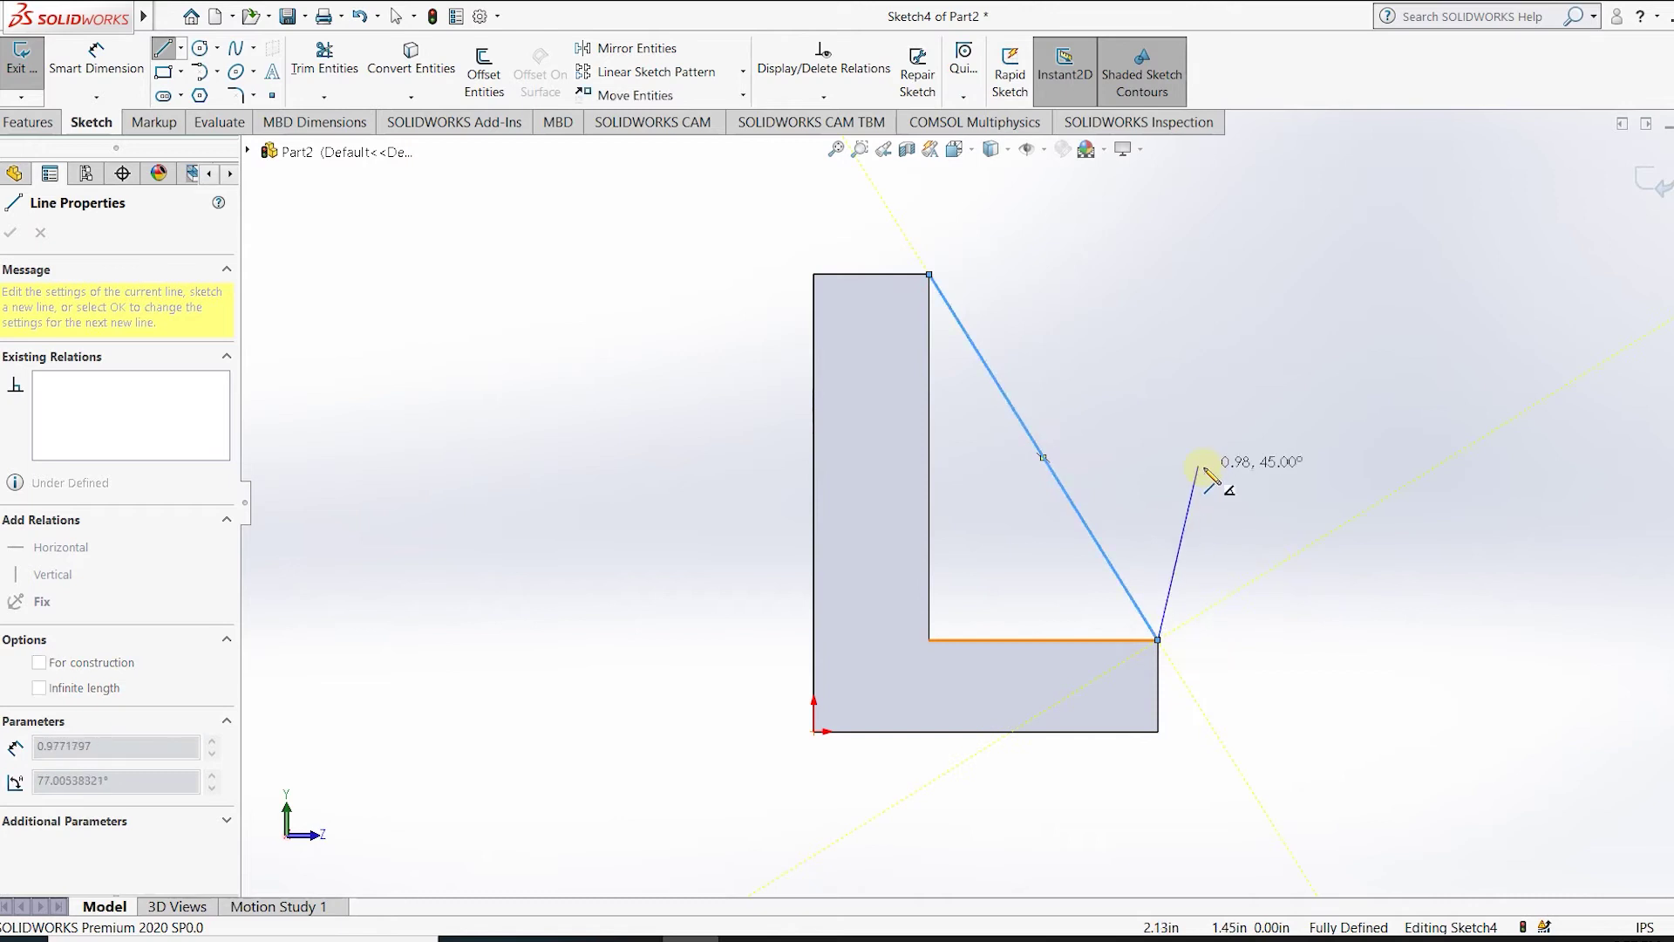
key("Escape")
Create a 0.5 in thick rib from the diagonal line, thickened only to the side facing into the part.
middle_click_drag(1203, 455, 1095, 542)
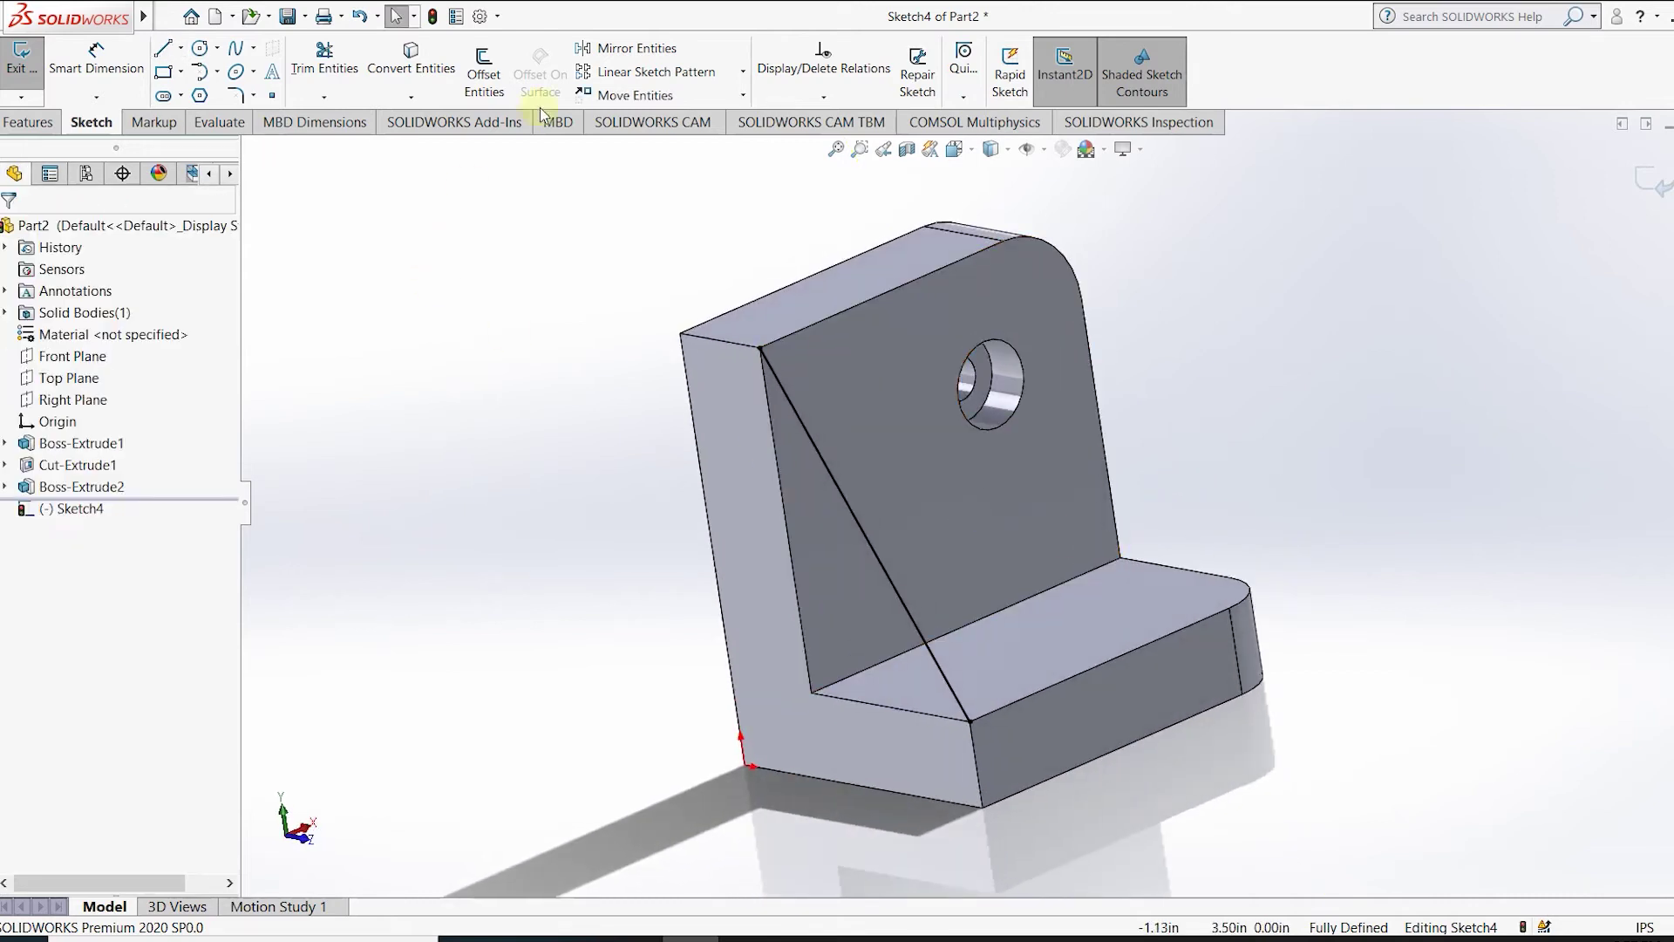
left_click(27, 70)
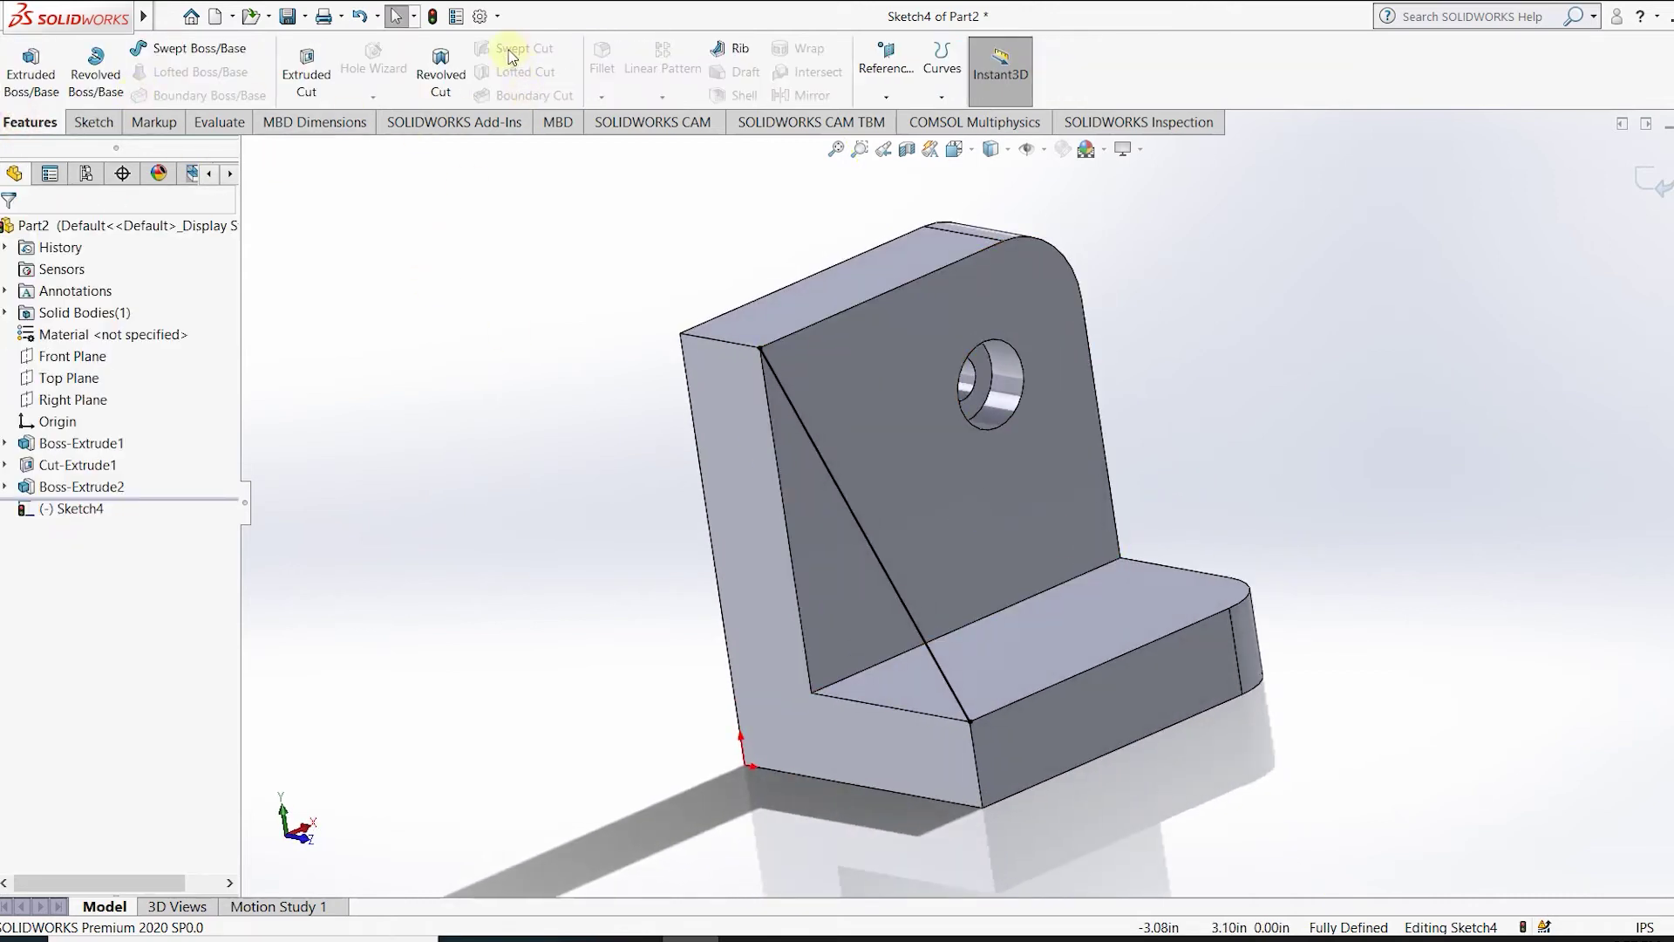
left_click(739, 51)
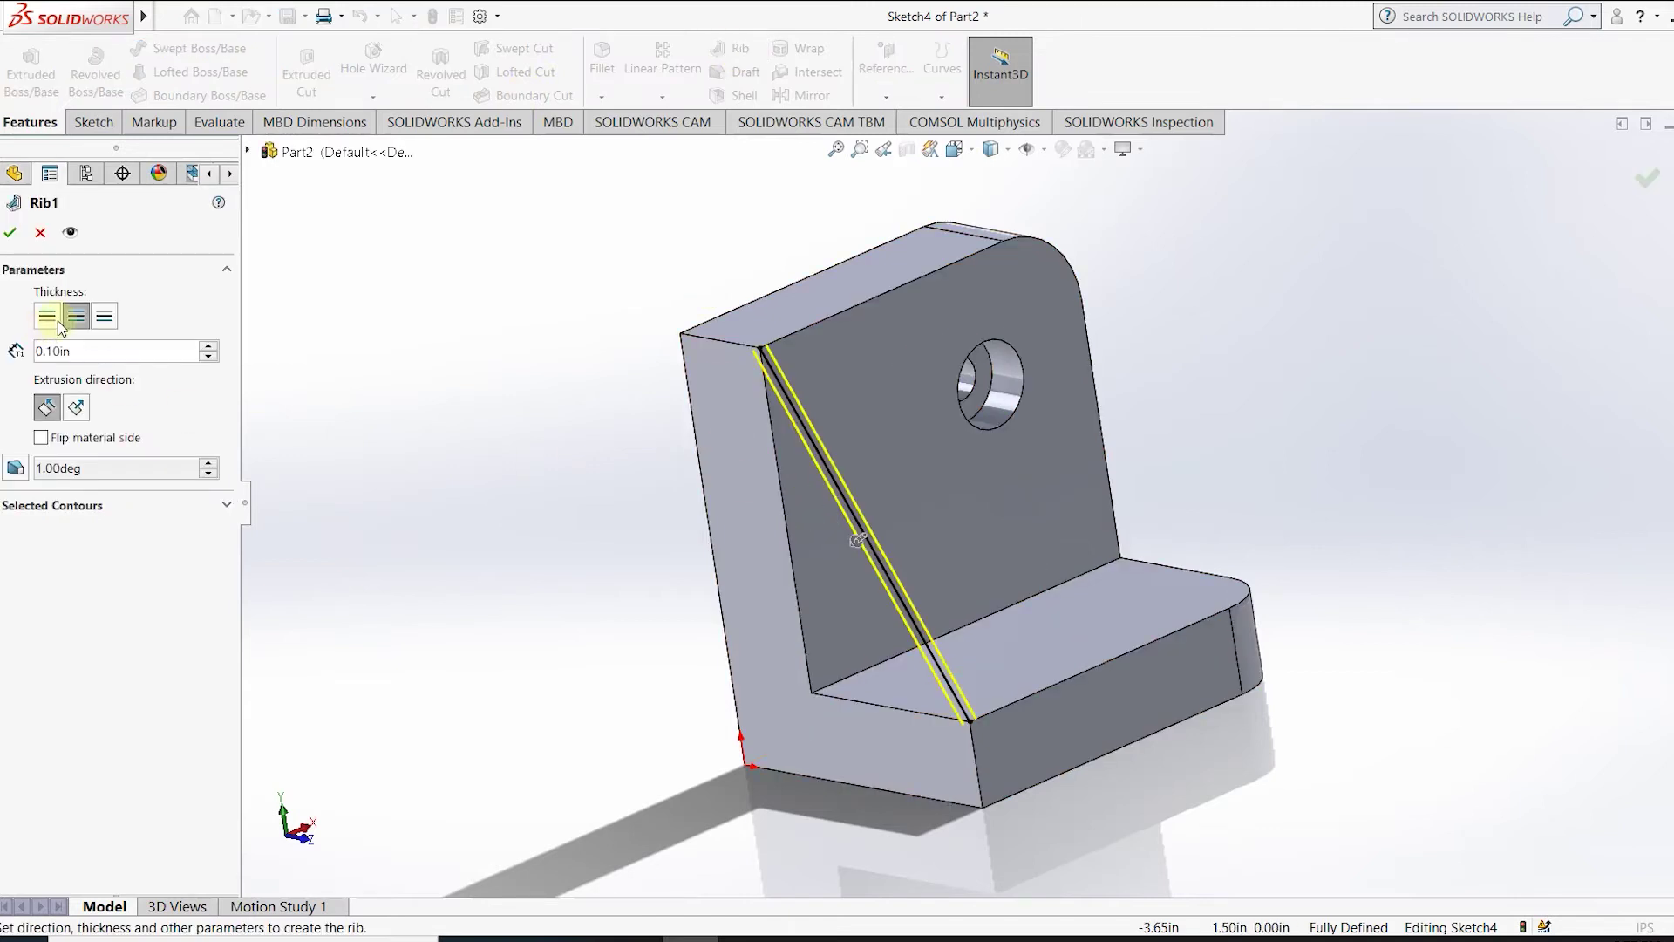
left_click(48, 319)
left_click(104, 317)
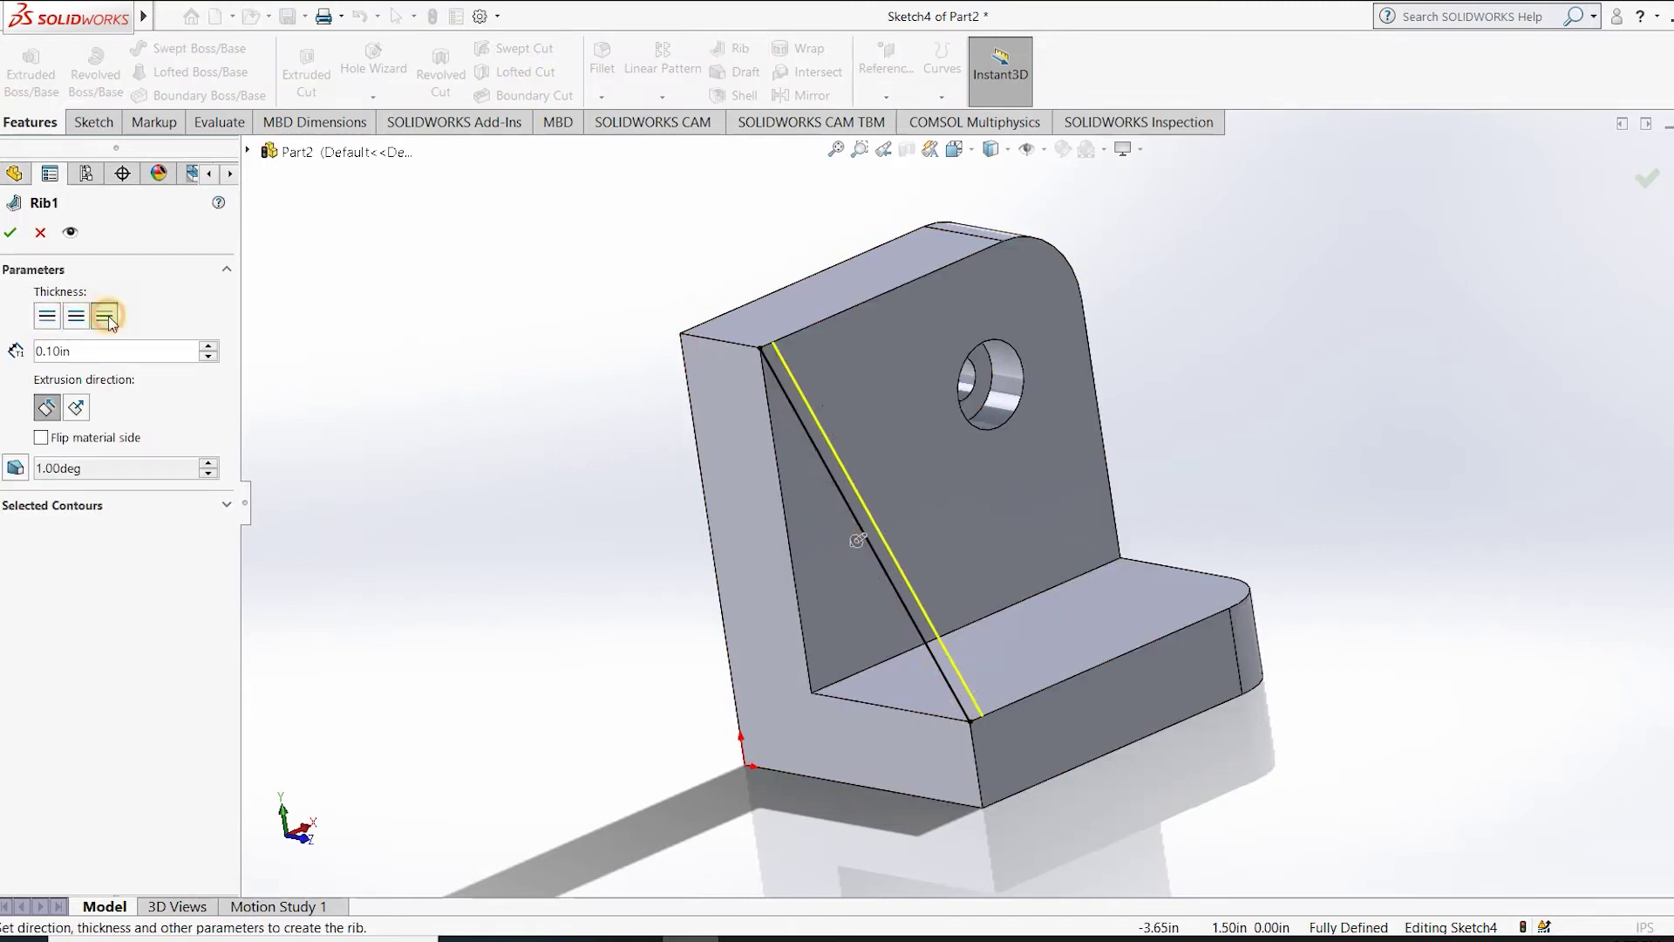
middle_click_drag(867, 534, 590, 565)
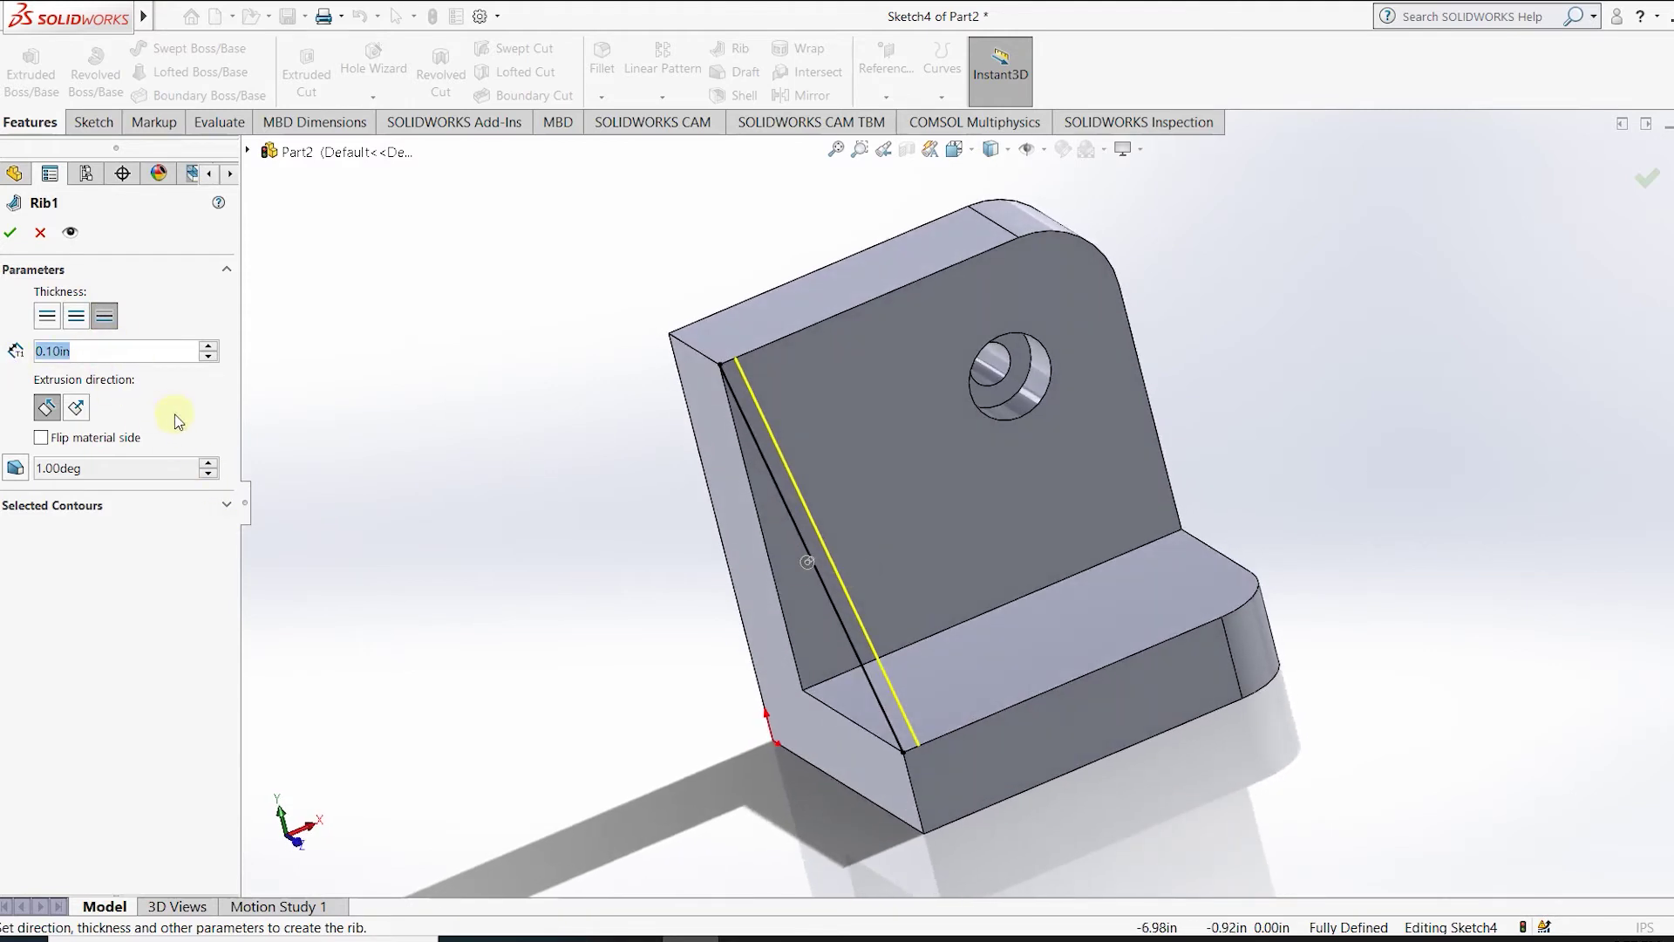
type("0.5")
key("Return")
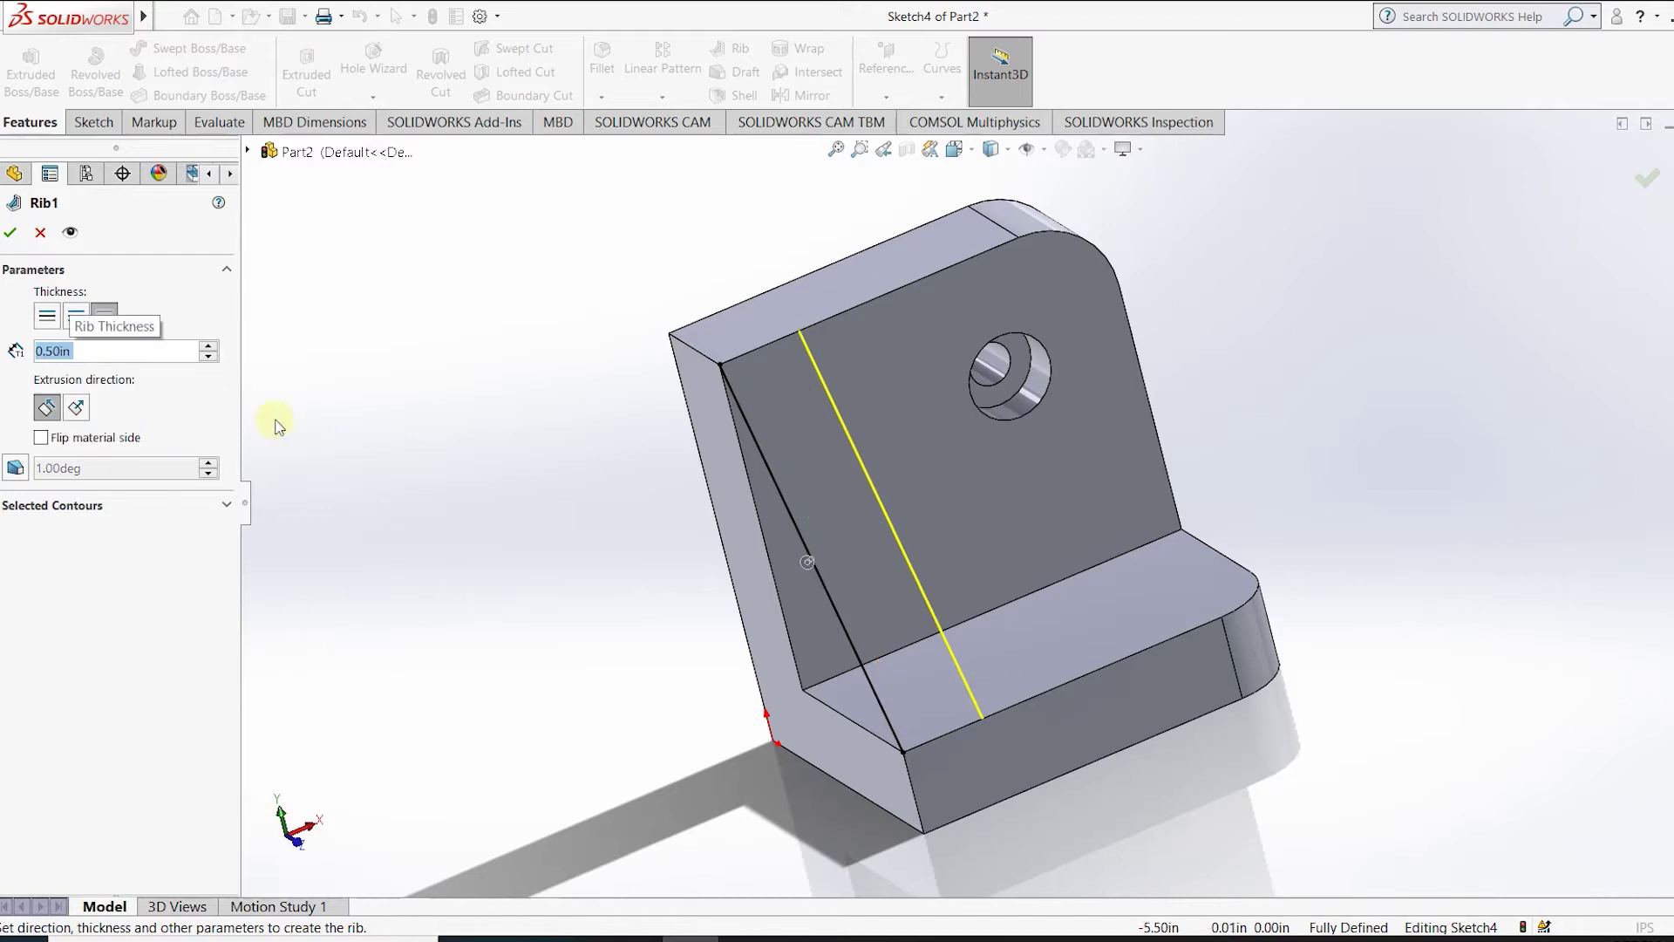
left_click(13, 233)
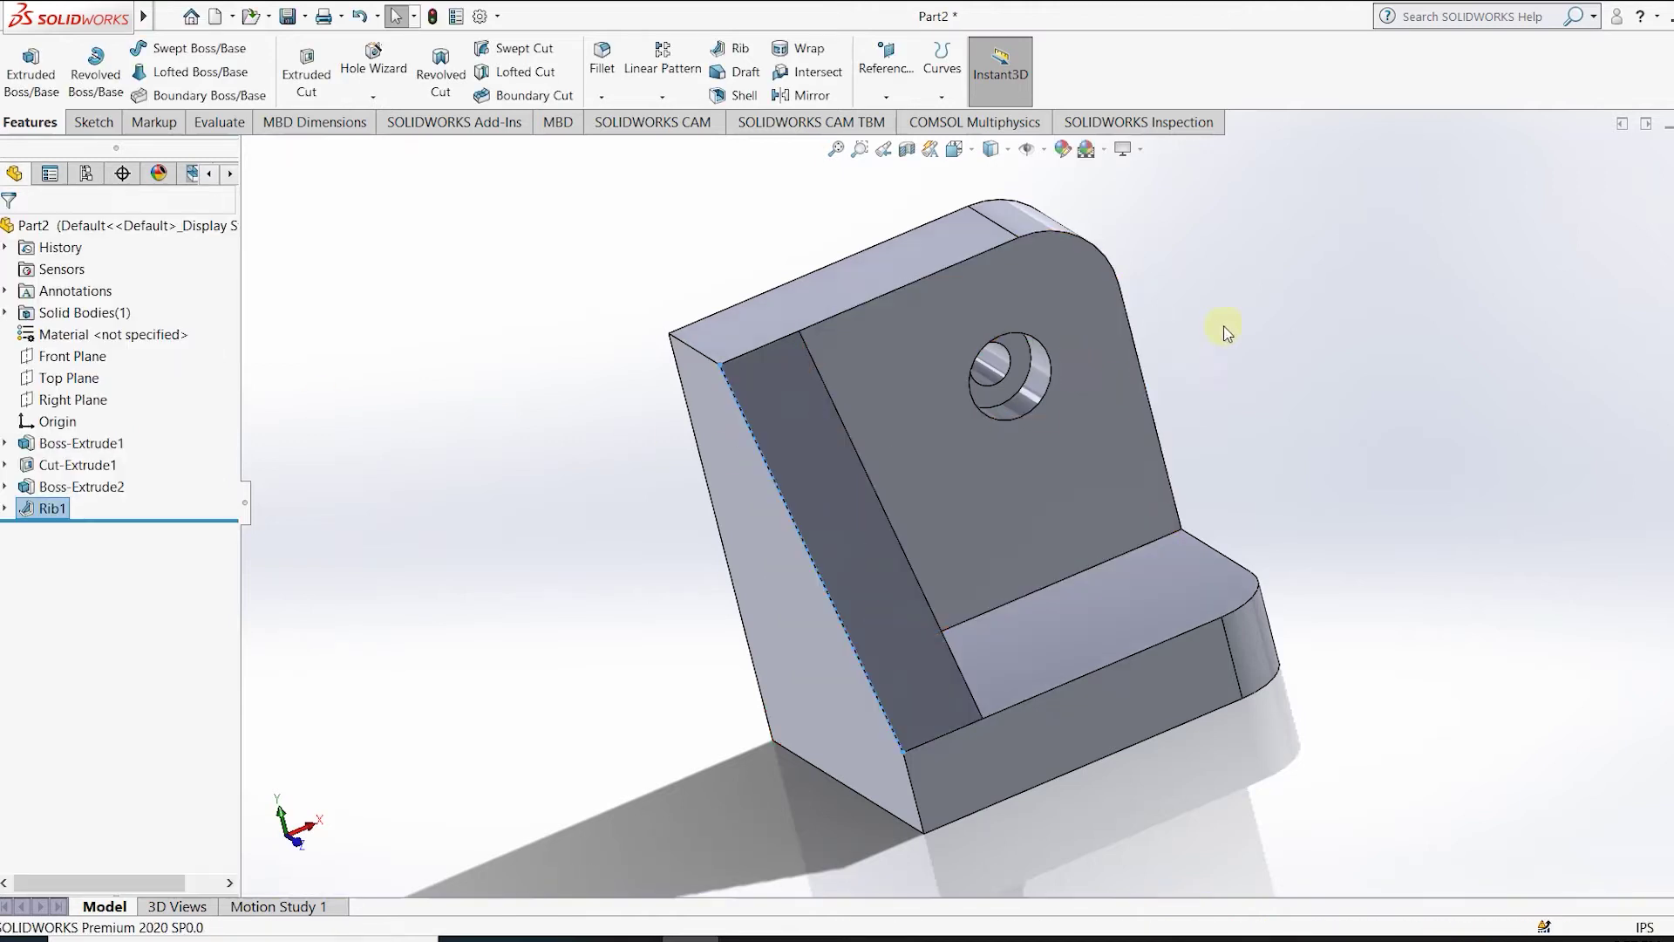
Start a new sketch on the bottom face of the base plate.
middle_click_drag(1255, 340, 957, 740)
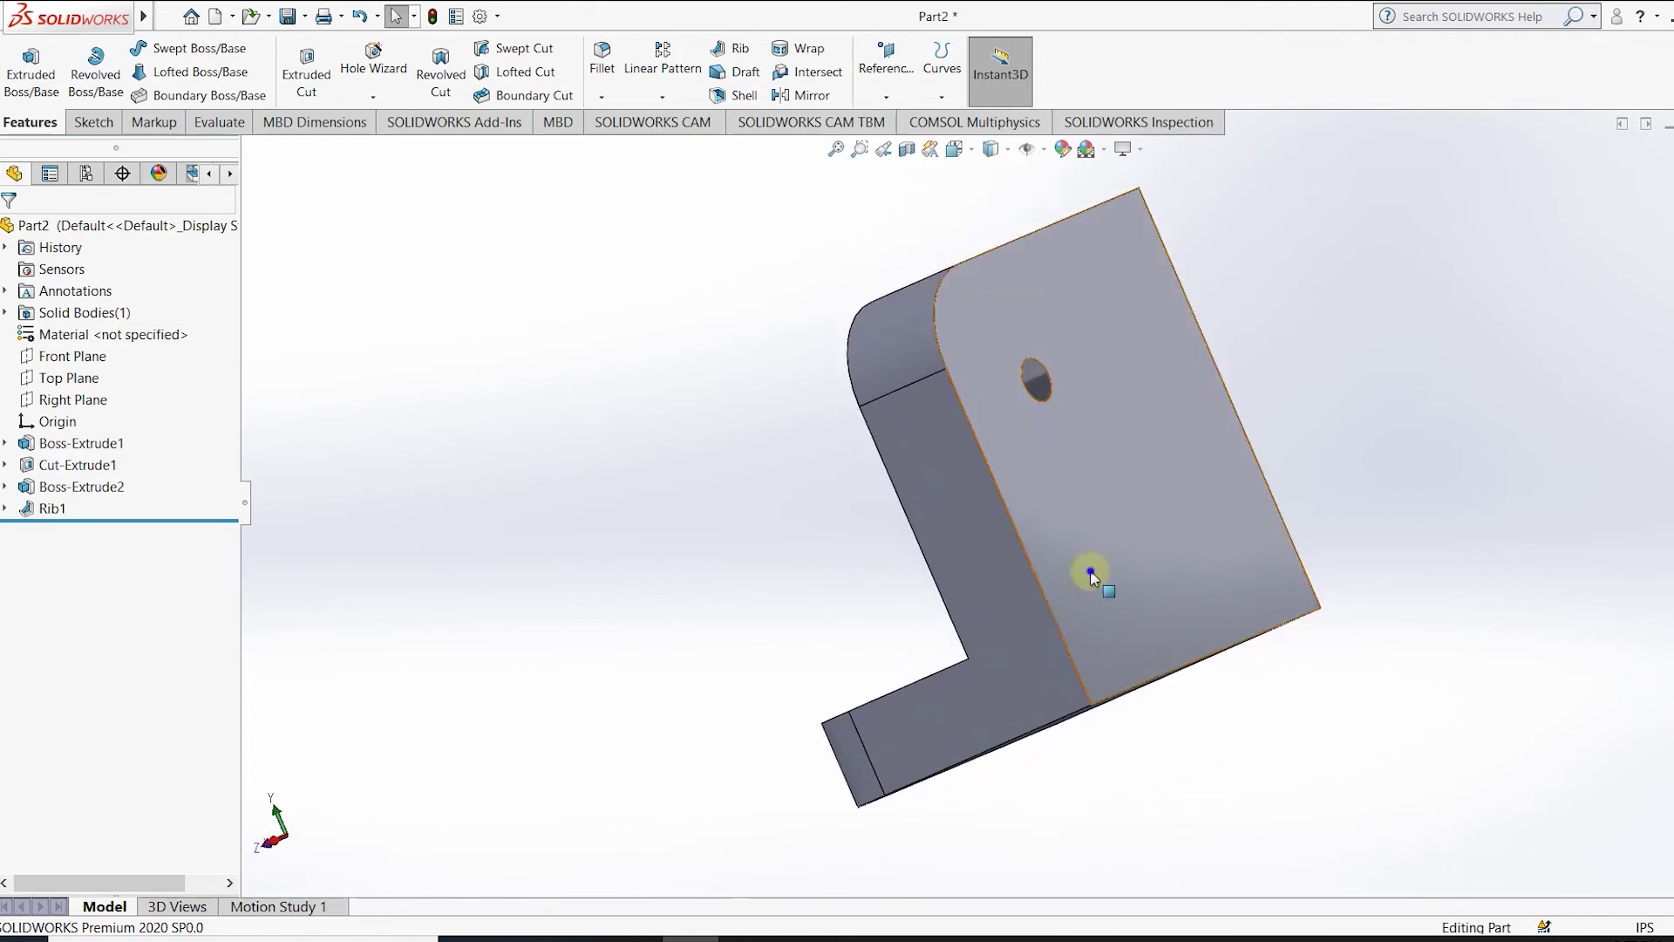
right_click(1091, 532)
left_click(824, 681)
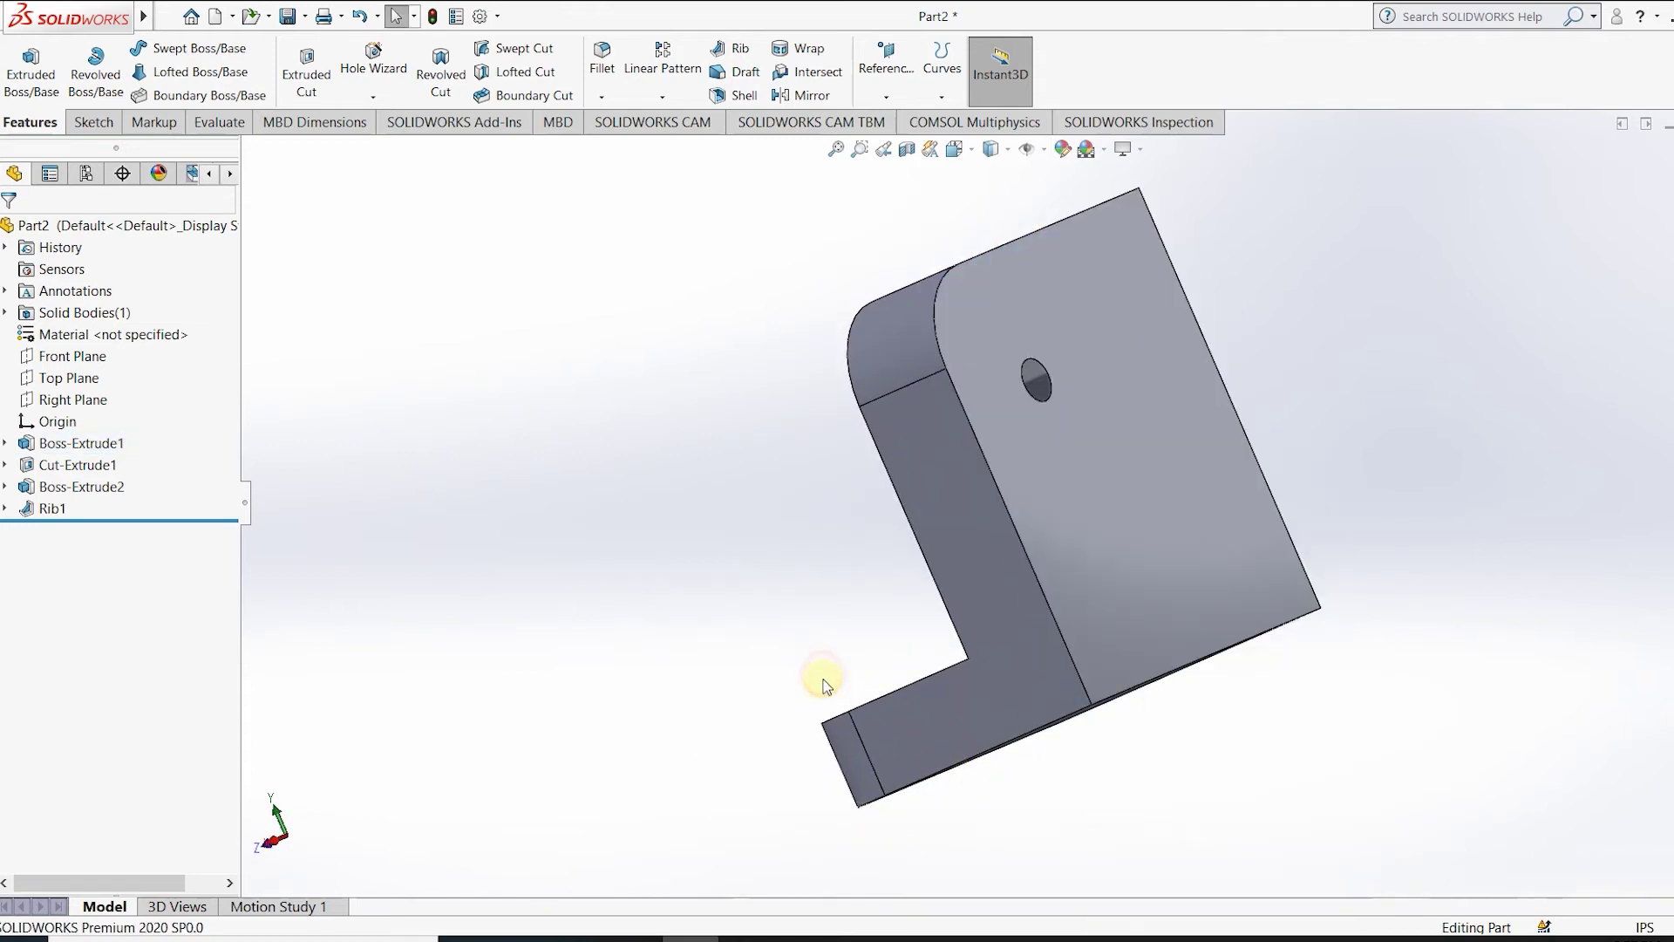
middle_click_drag(819, 680, 1162, 639)
right_click(1162, 527)
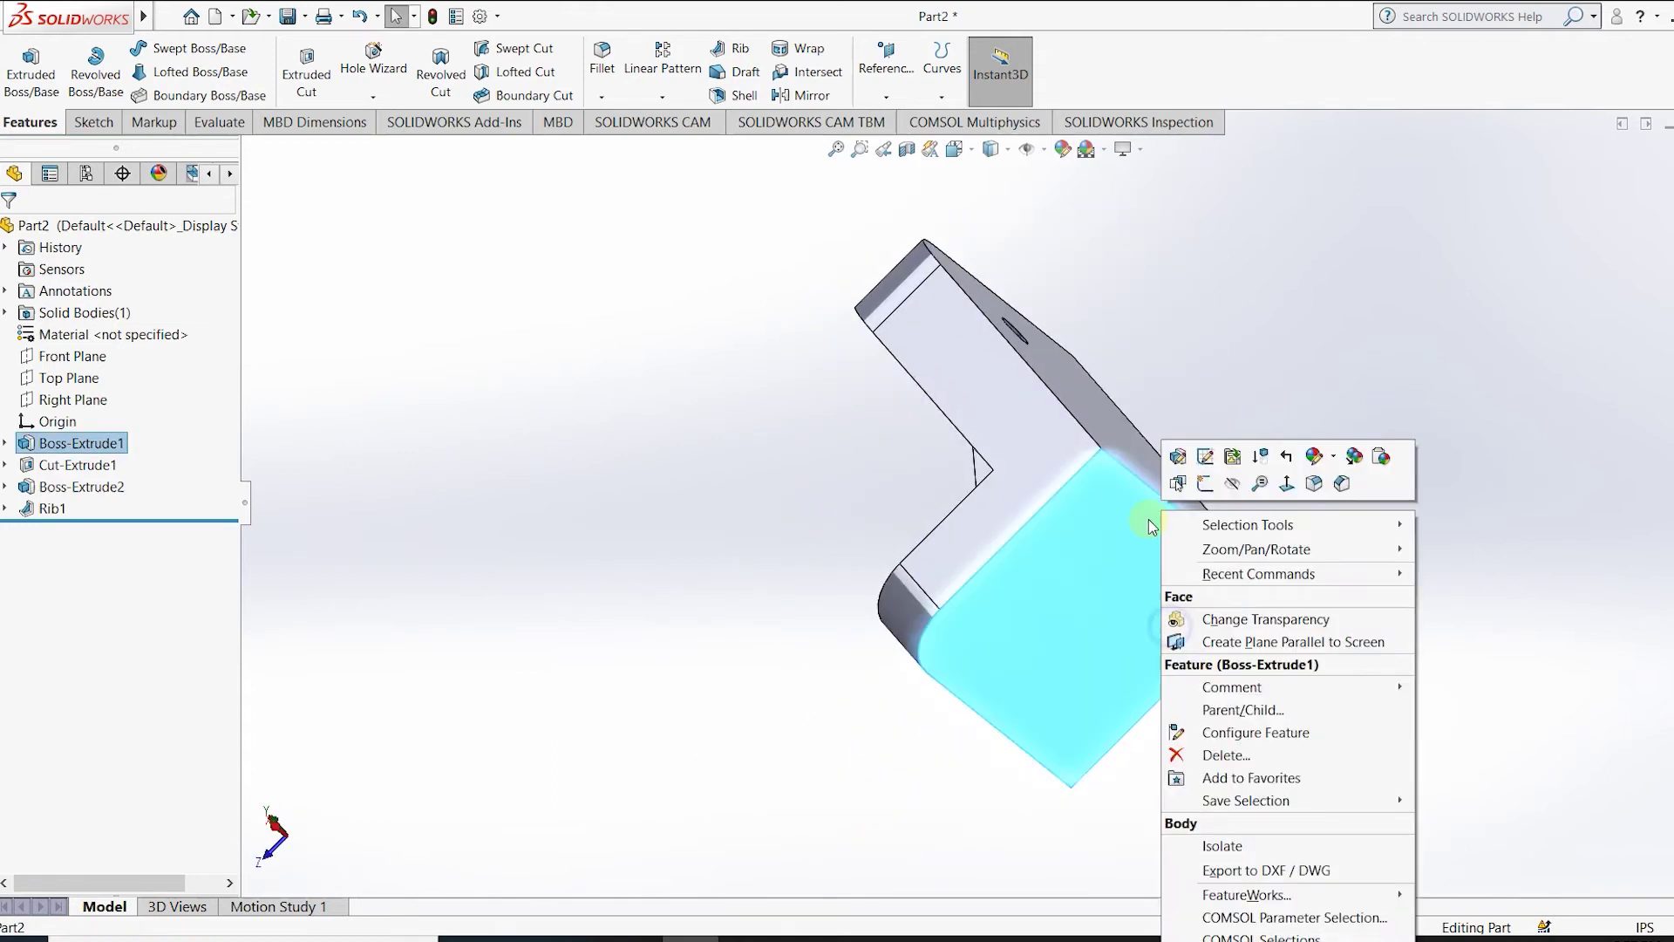
left_click(1204, 484)
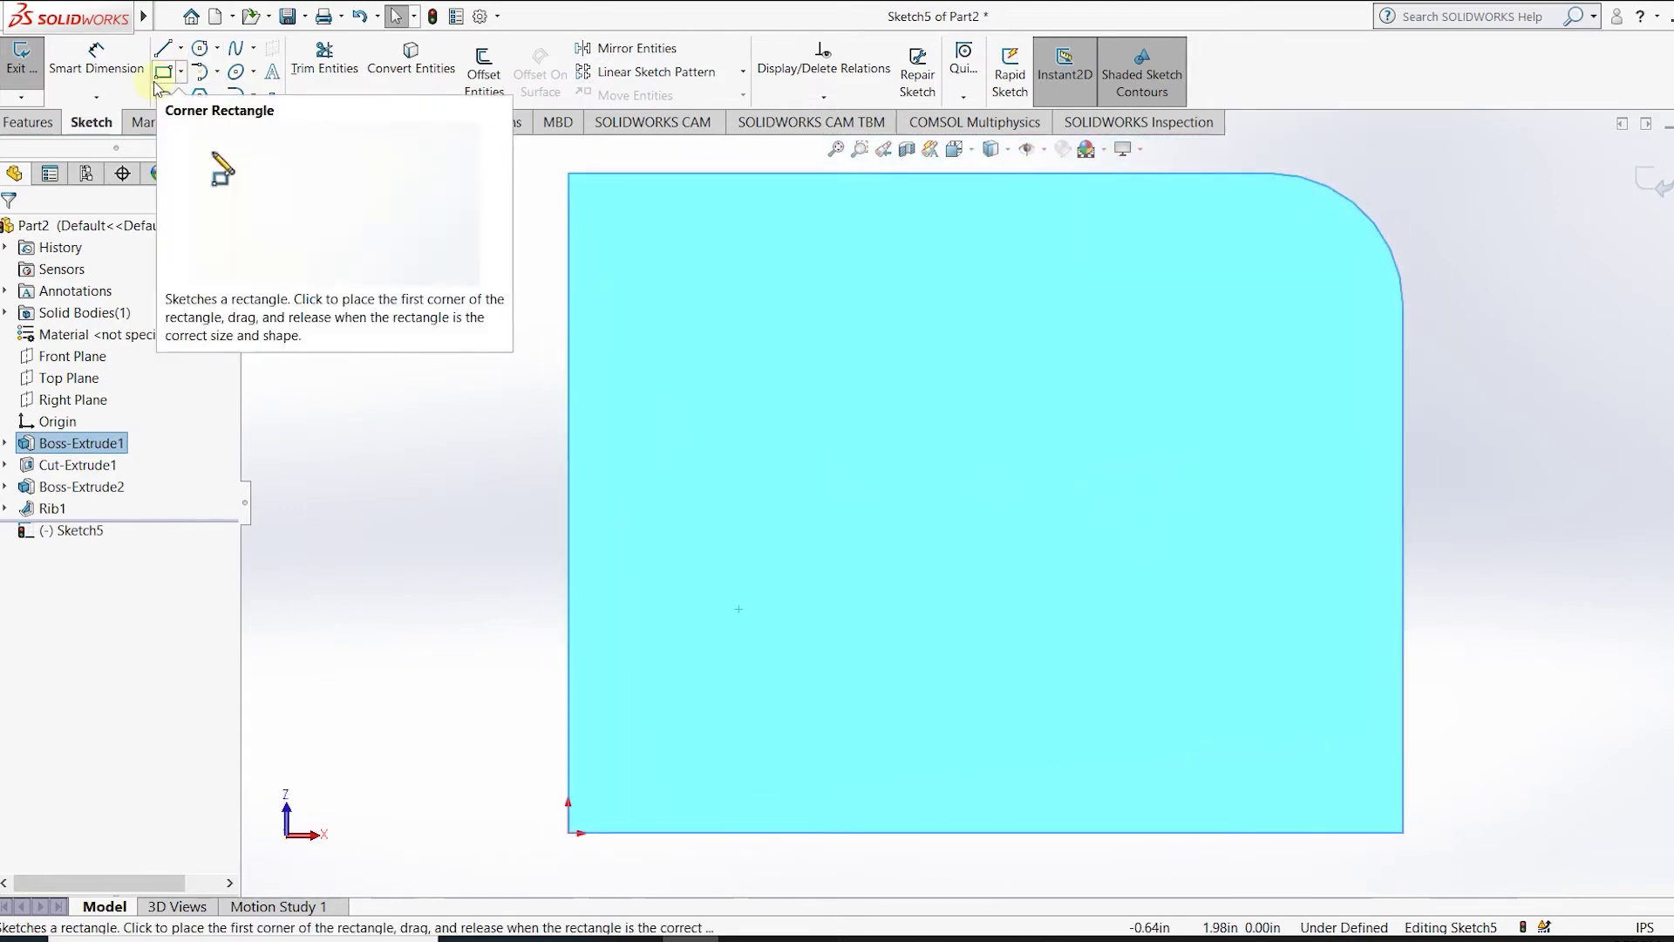
Draw a circle about 0.5 in in diameter outside the bottom face, beyond its origin-side long edge and near the end away from the origin.
left_click(199, 48)
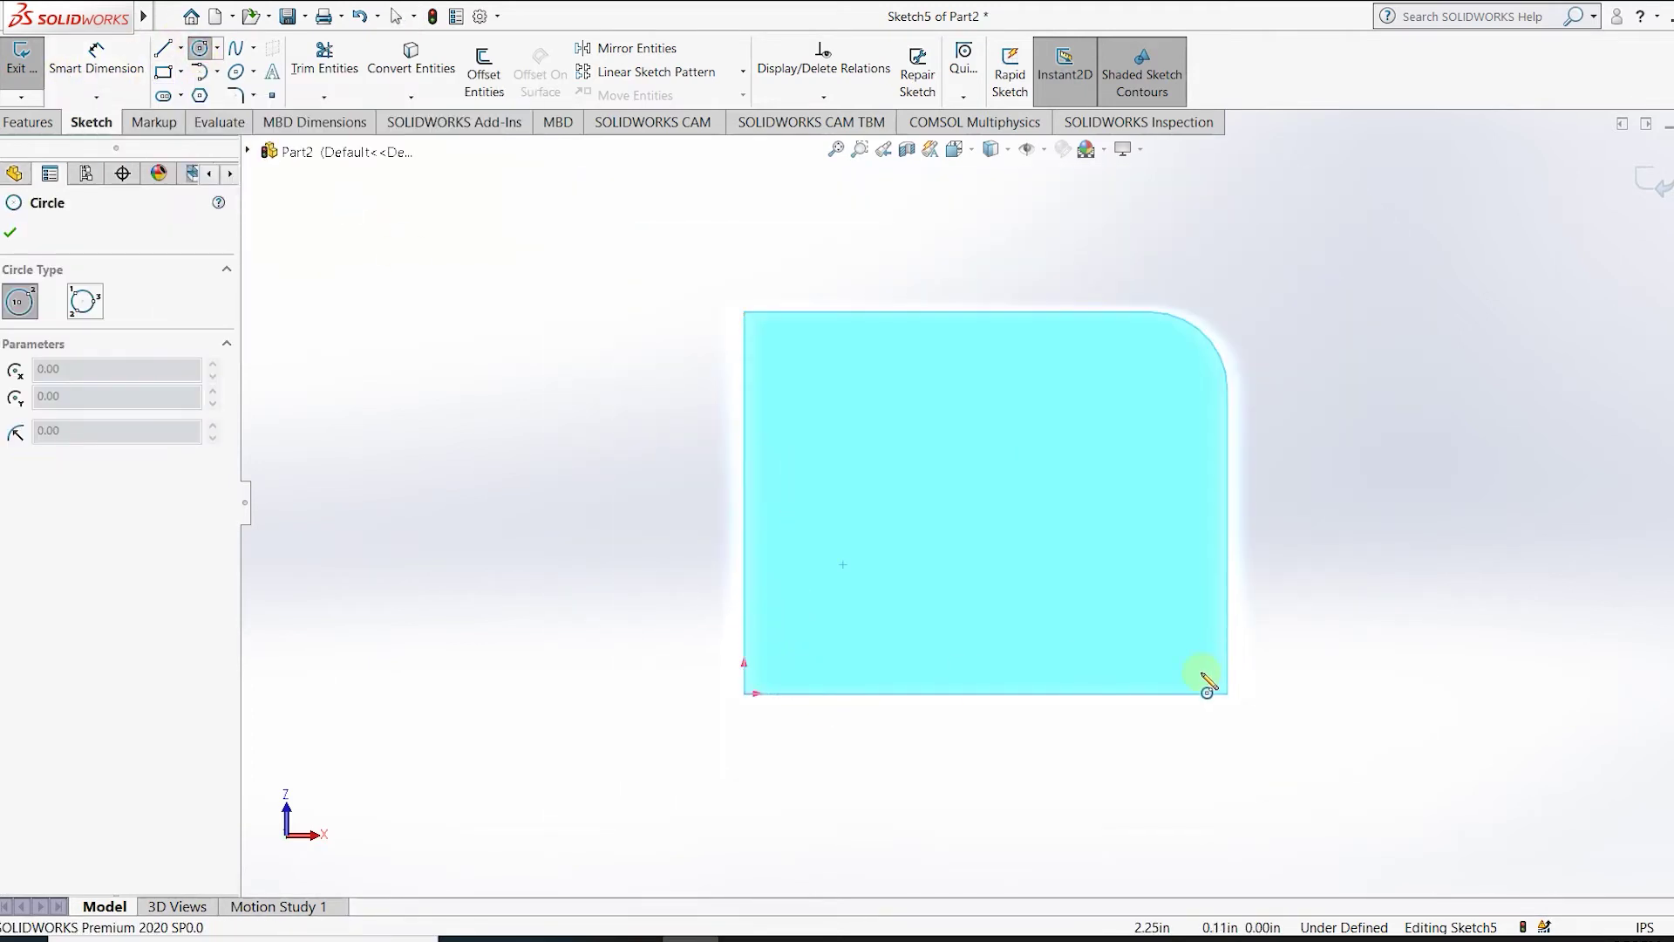
mouse_move(1065, 708)
middle_mouse_down()
mouse_move(1059, 872)
mouse_move(1028, 852)
mouse_move(1073, 658)
middle_mouse_up()
key("ctrl+8")
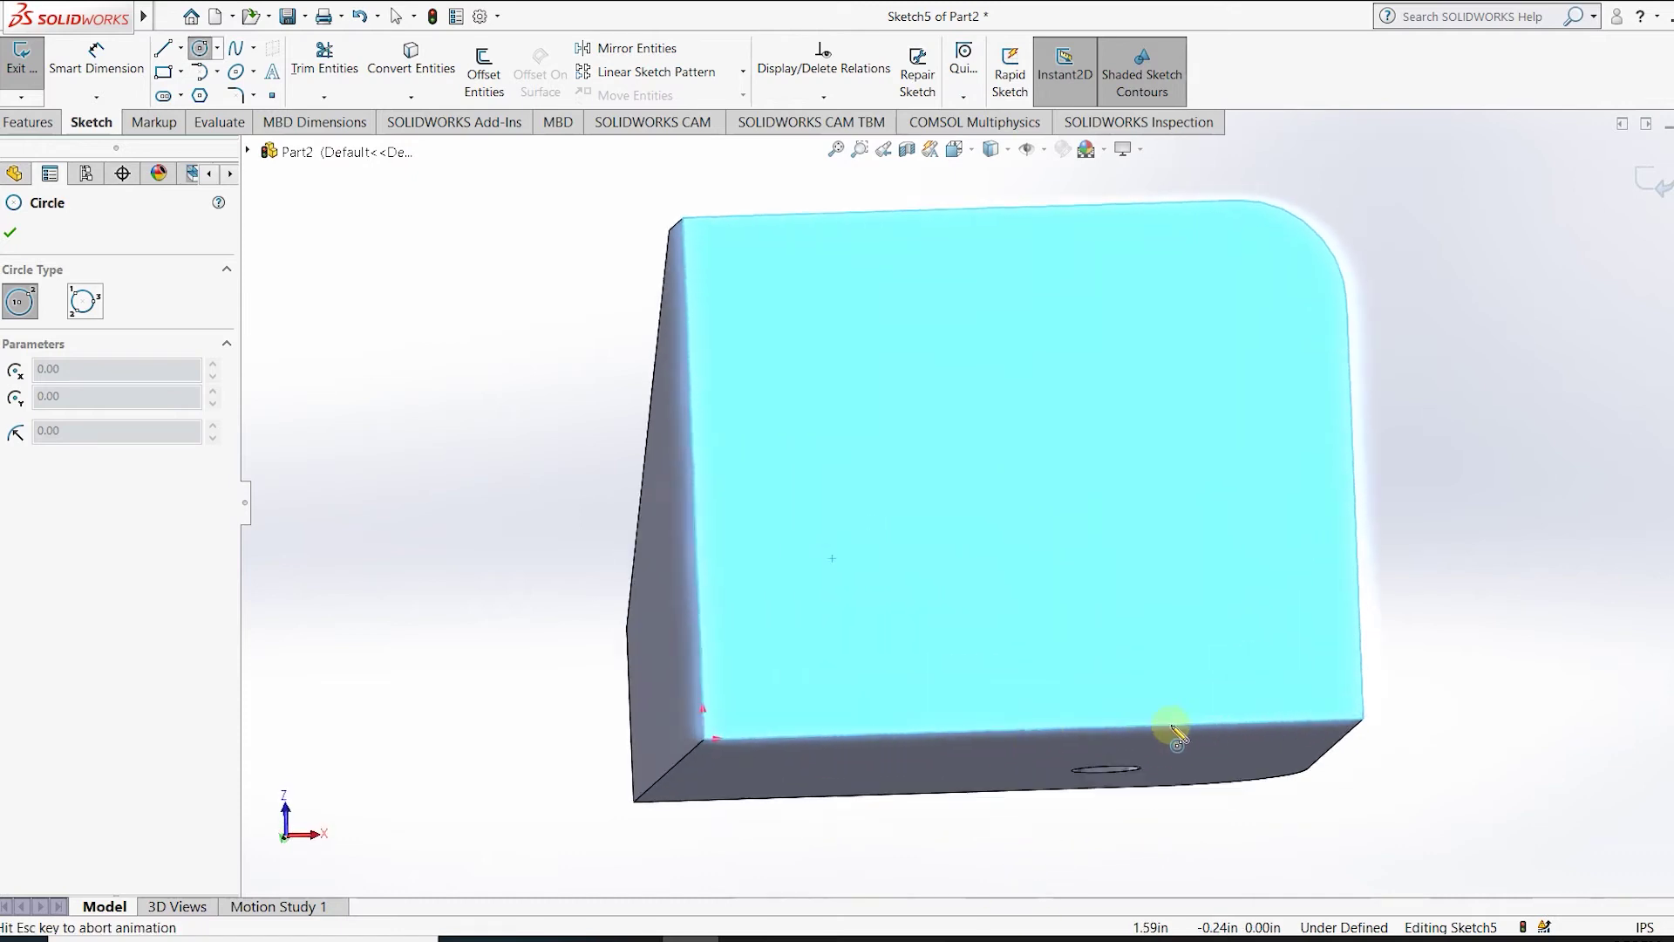
scroll(1188, 767, "down", 3)
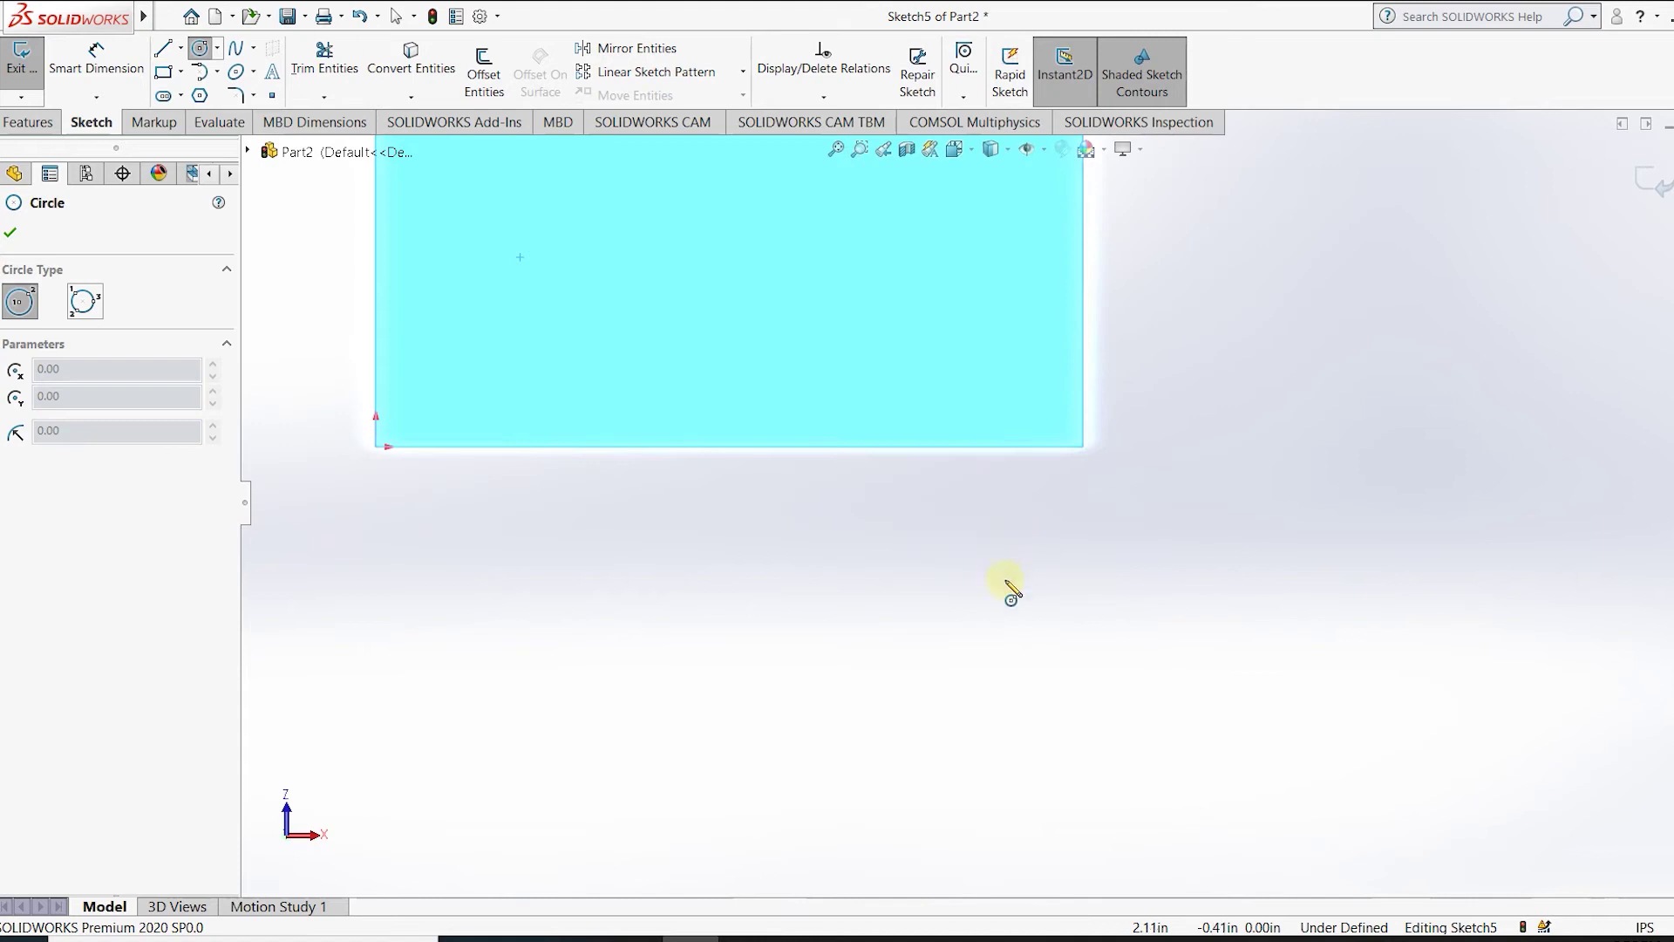
left_click(992, 706)
left_click(1030, 641)
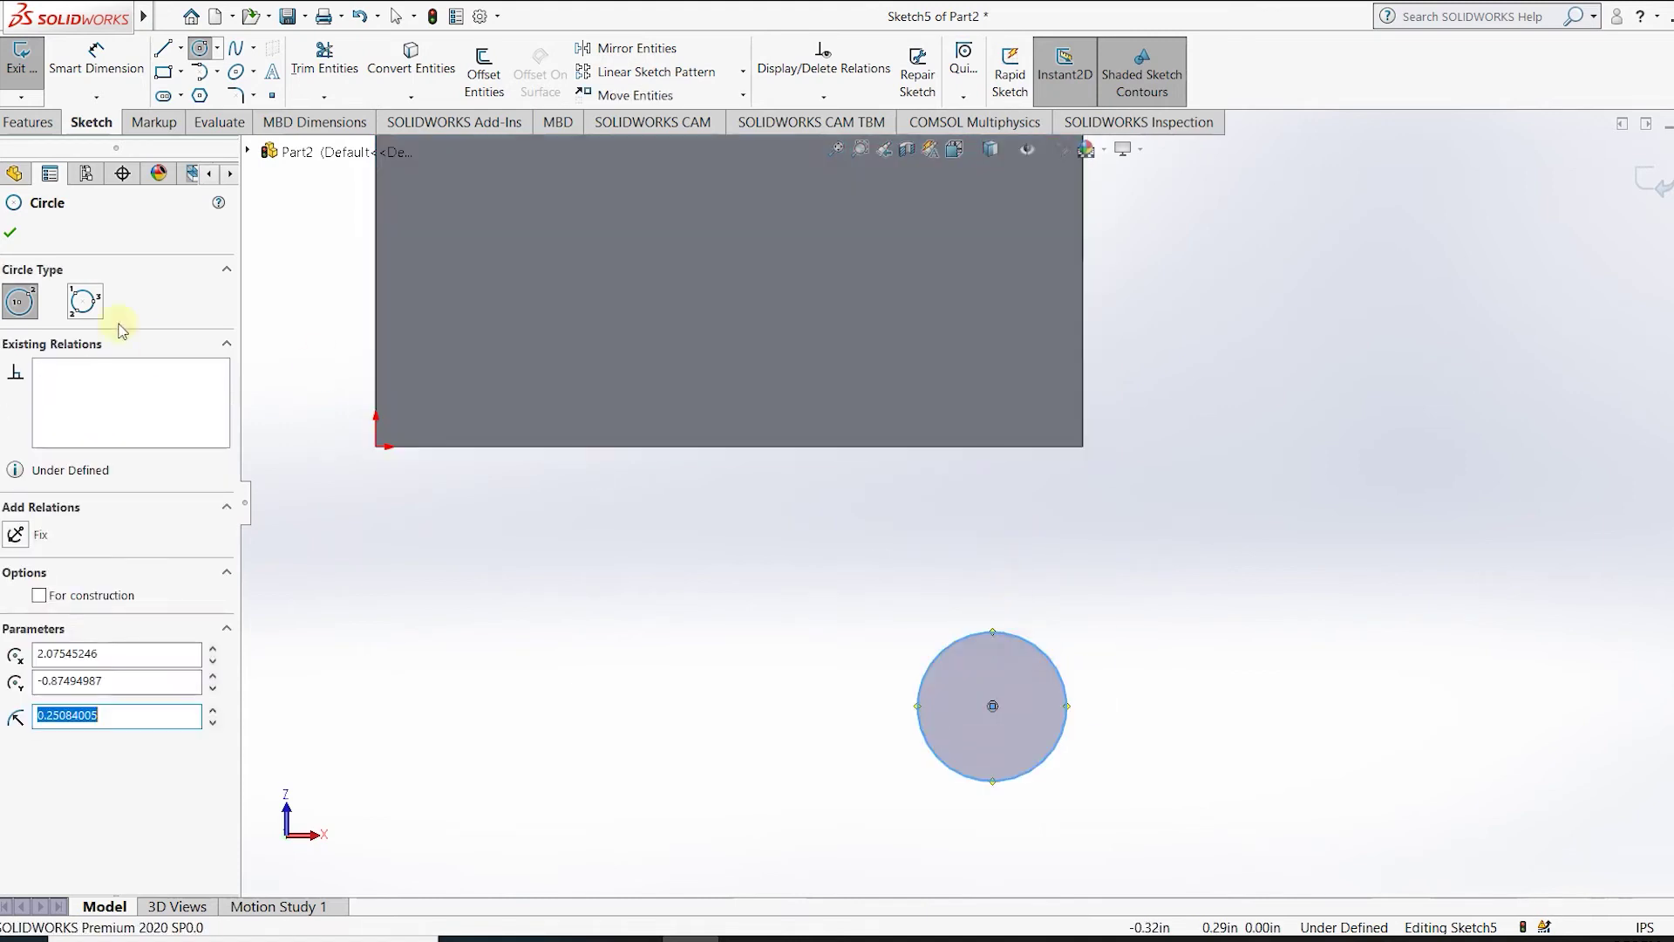
Dimension the circle's diameter as 0.75 in.
left_click(100, 62)
left_click(1062, 685)
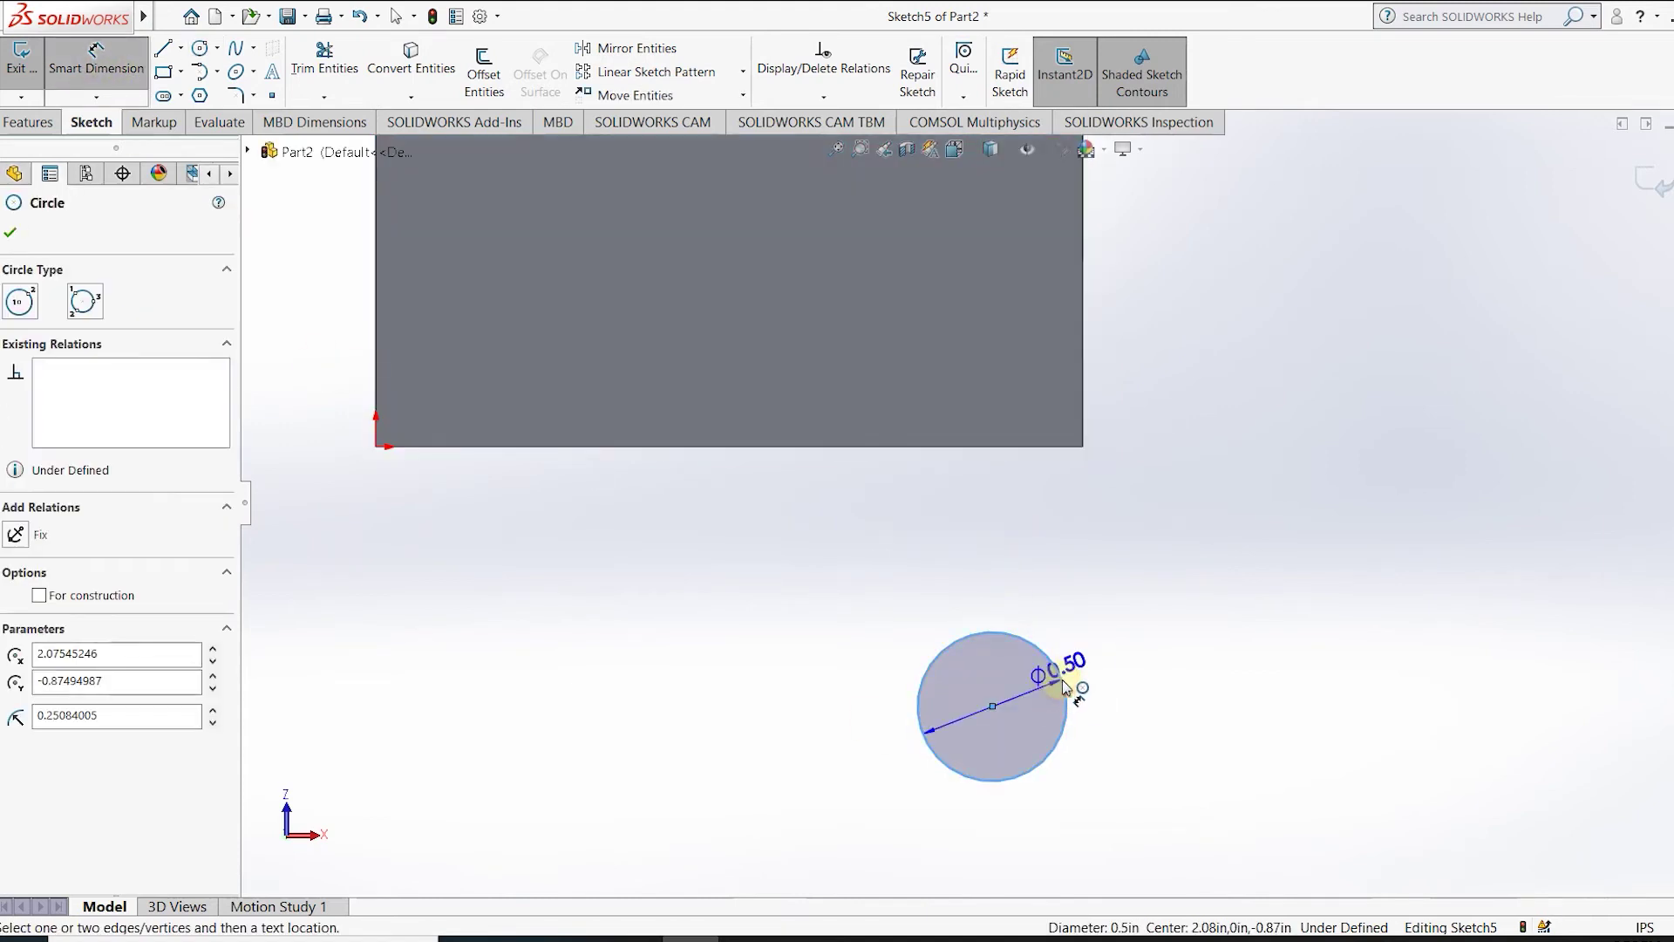
left_click(1348, 647)
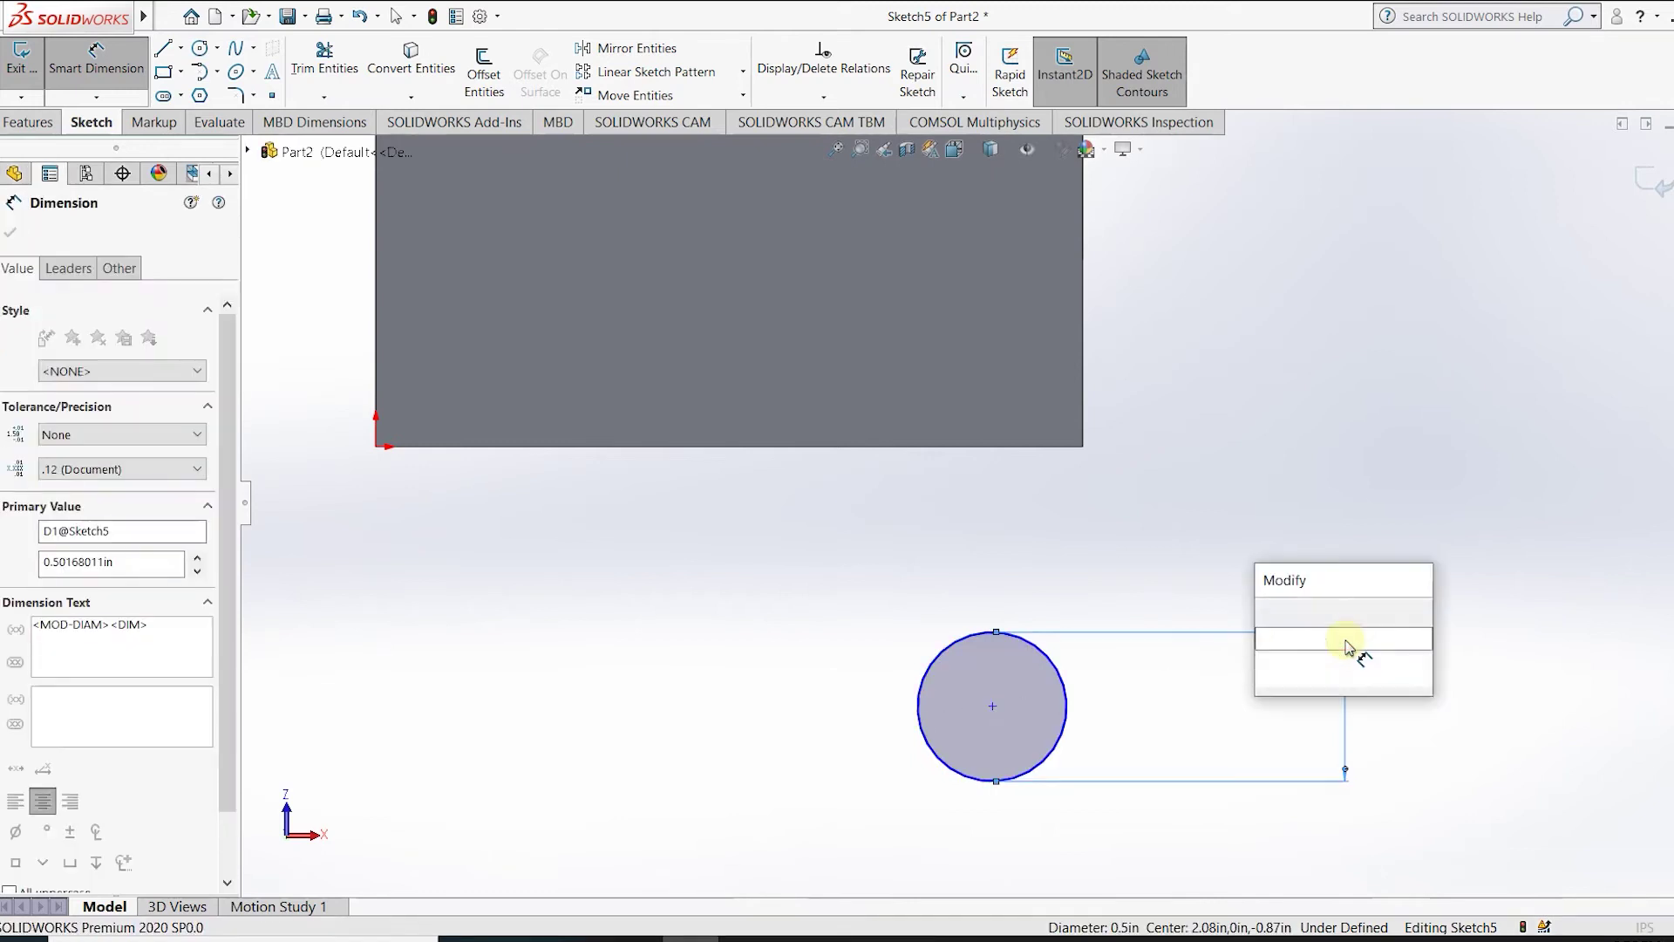
type("0.")
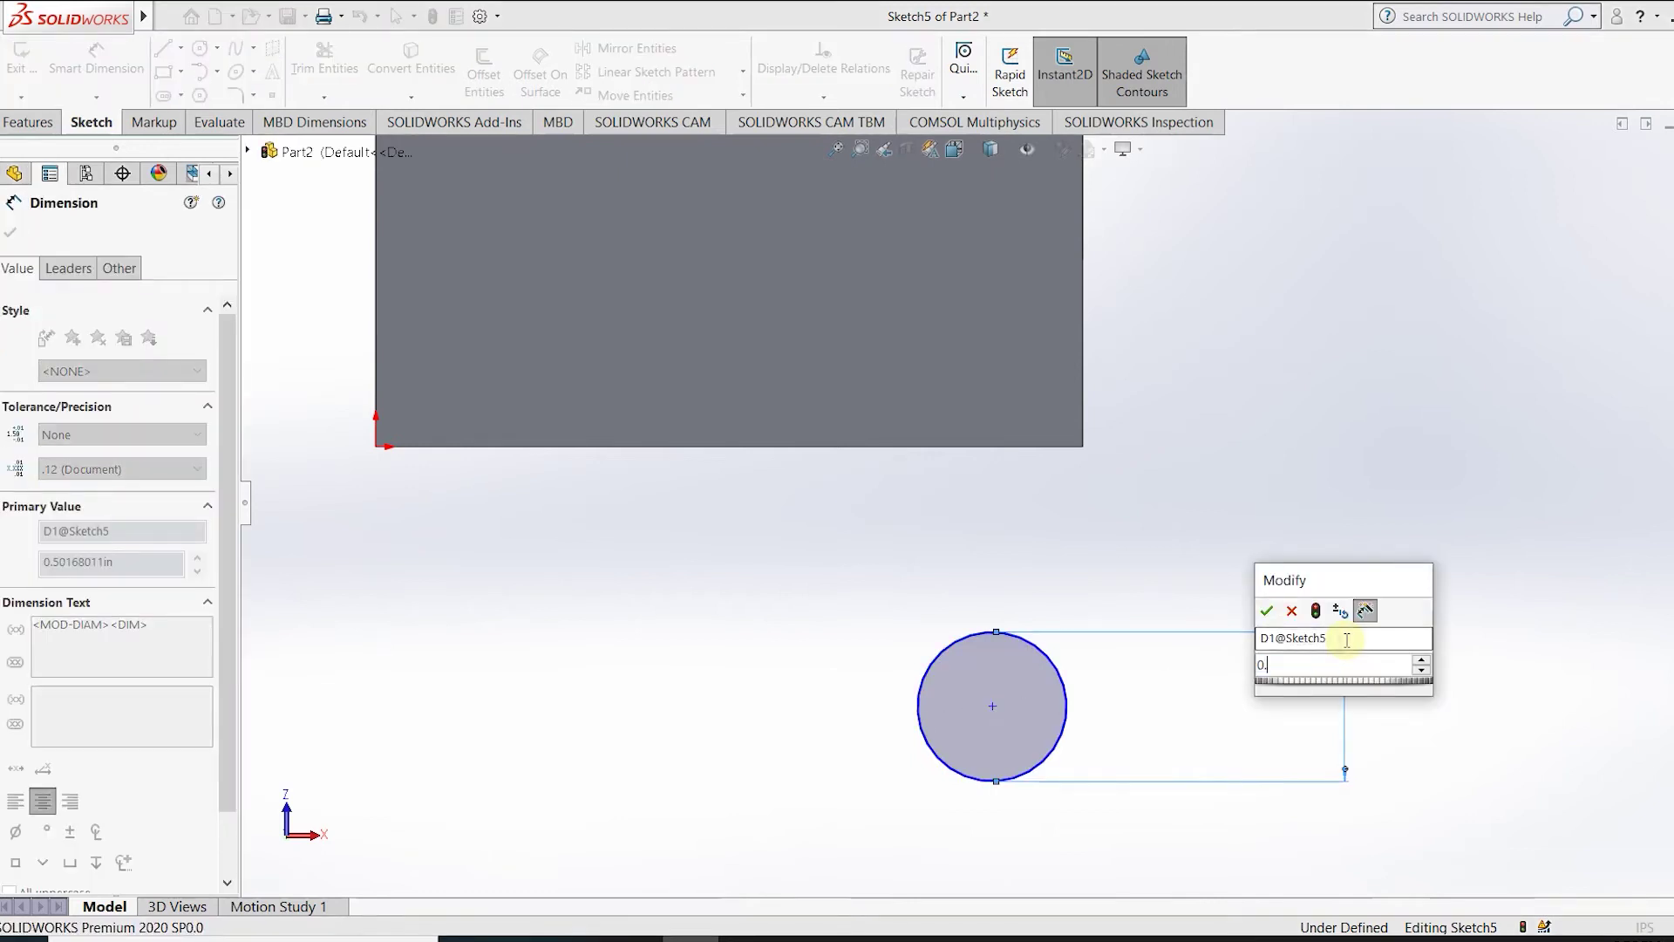
type("75")
key("Return")
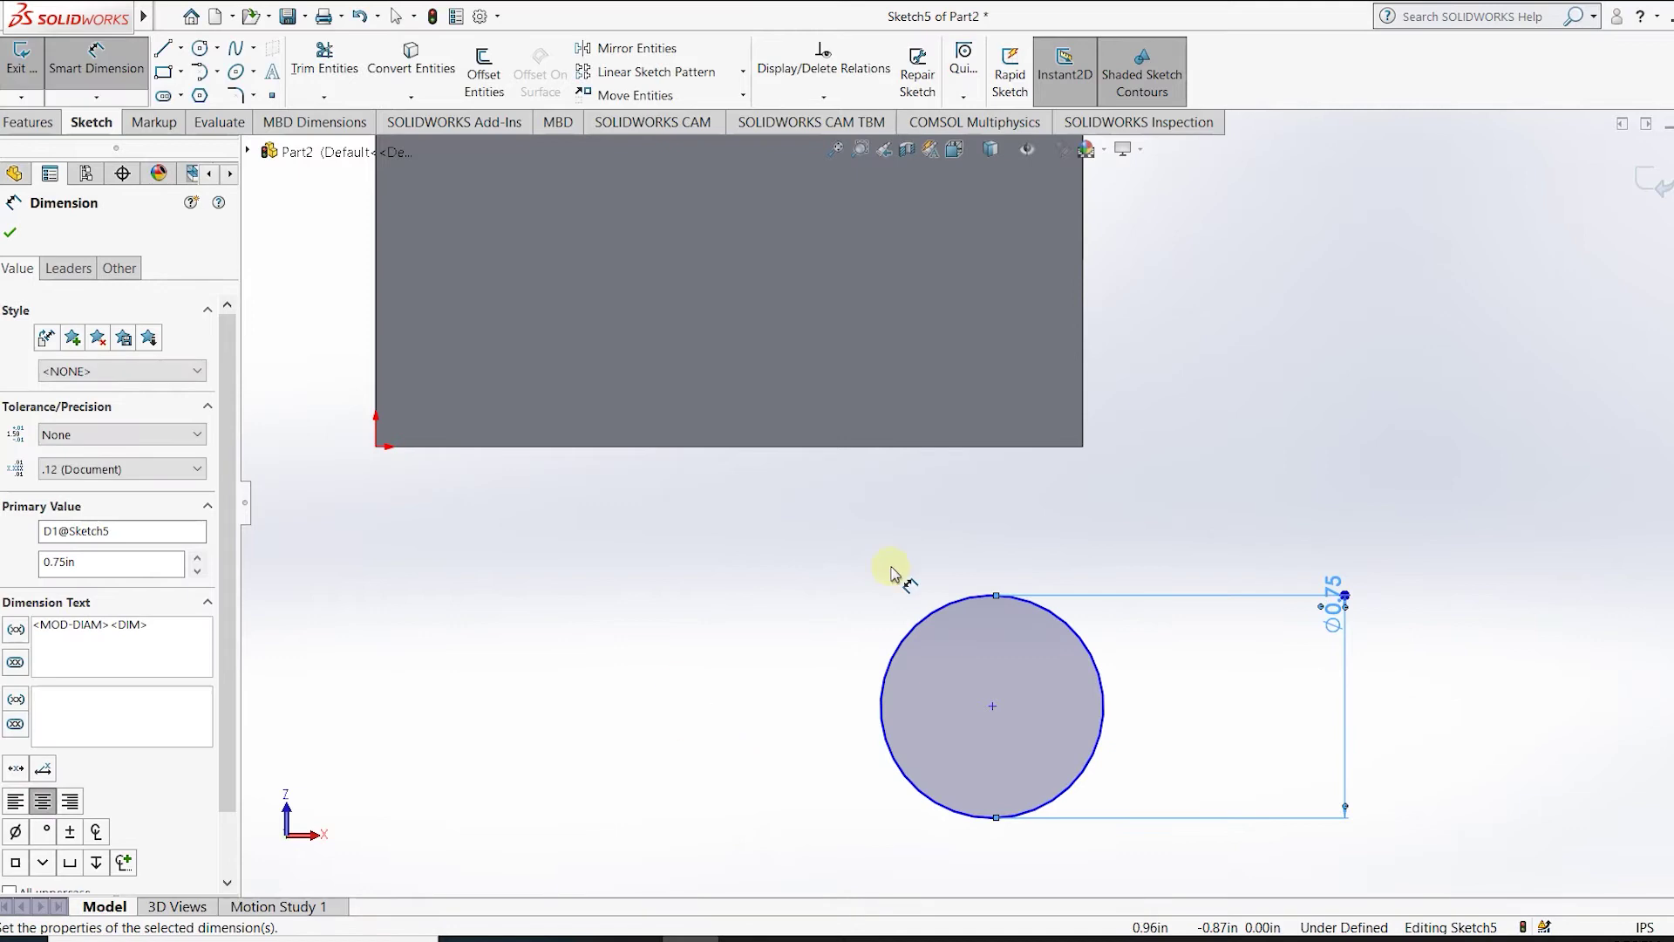
Draw a smaller circle concentric with the 0.75 in circle and dimension its diameter as 0.3 in.
left_click(212, 55)
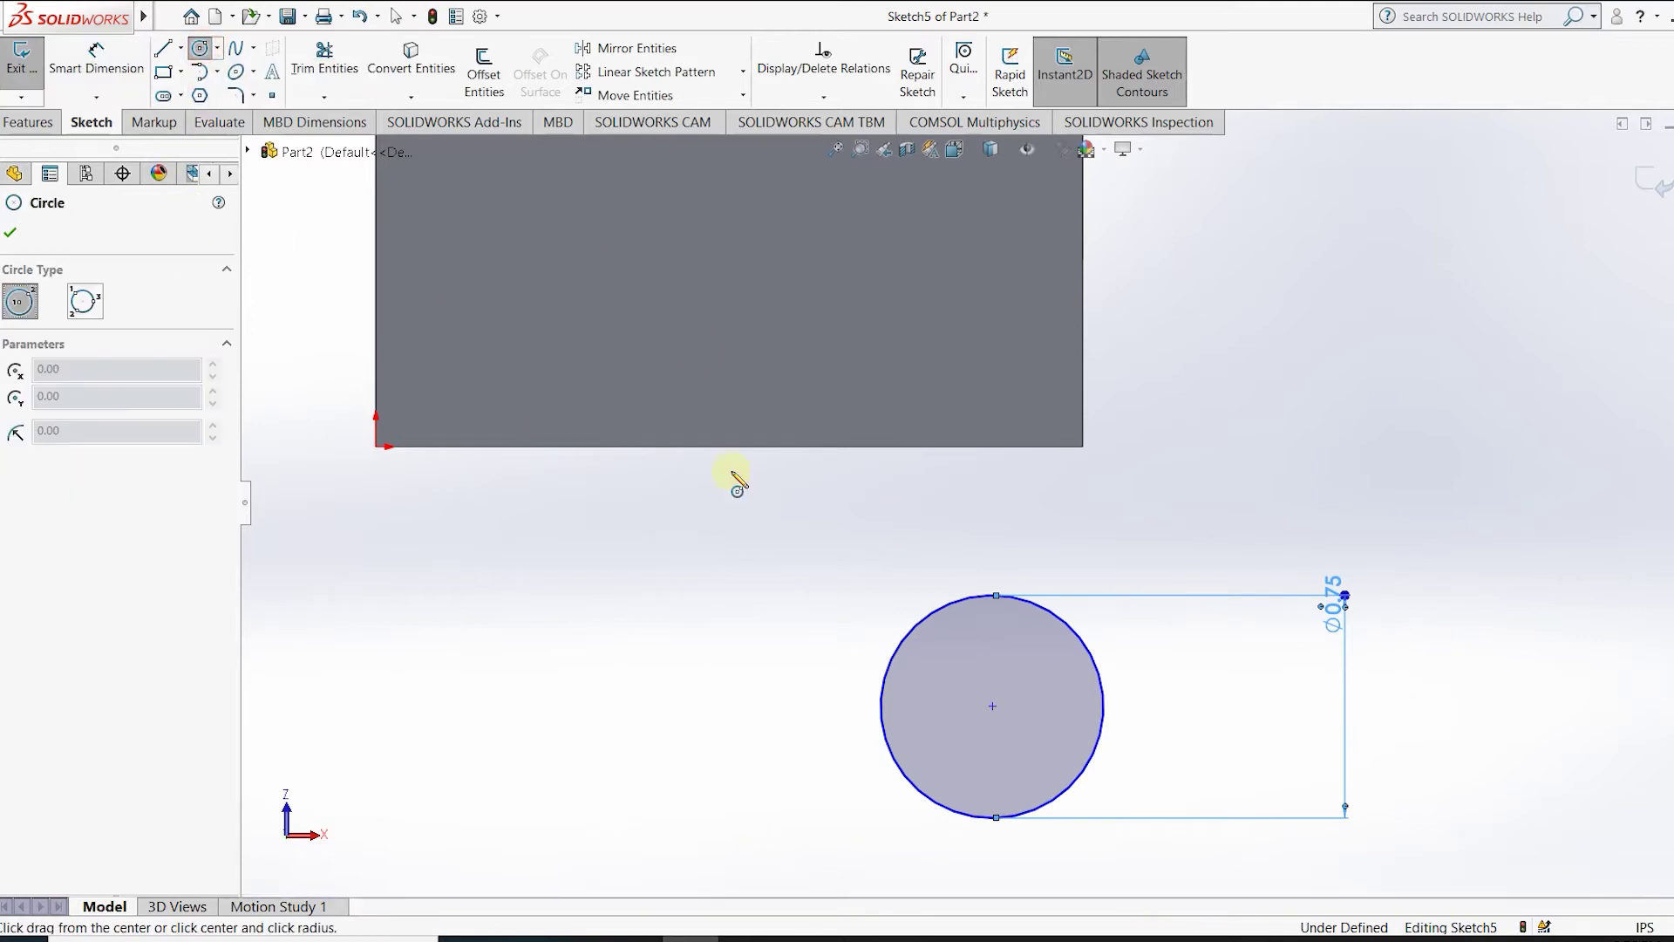
left_click(994, 704)
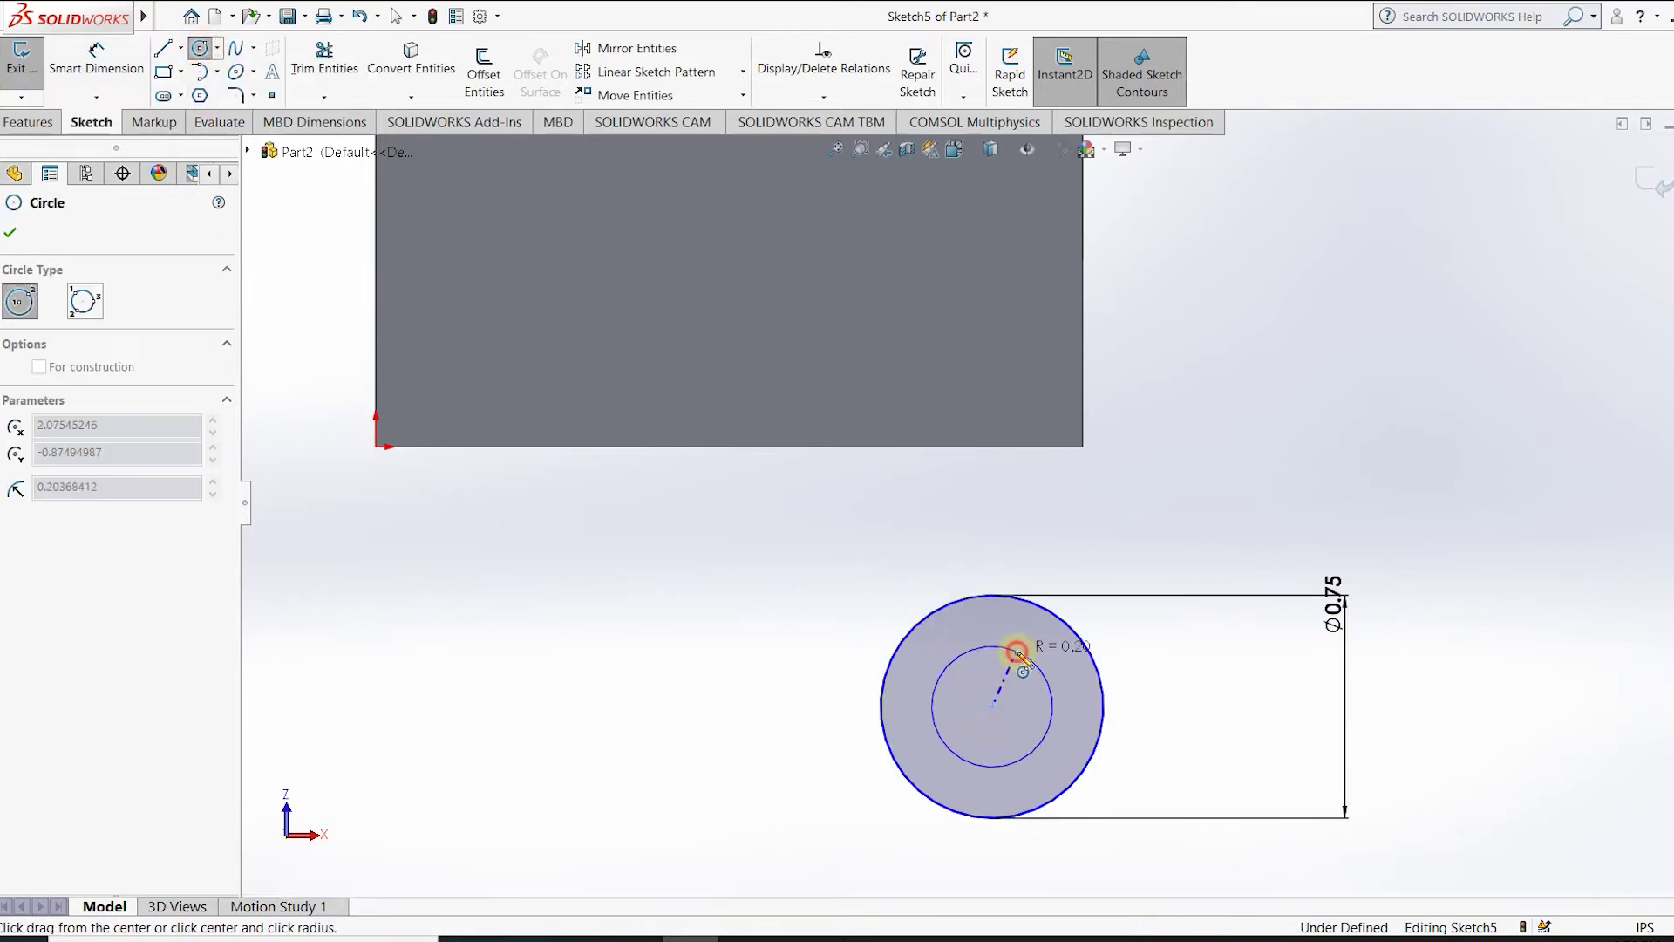
left_click(1003, 646)
left_click(96, 61)
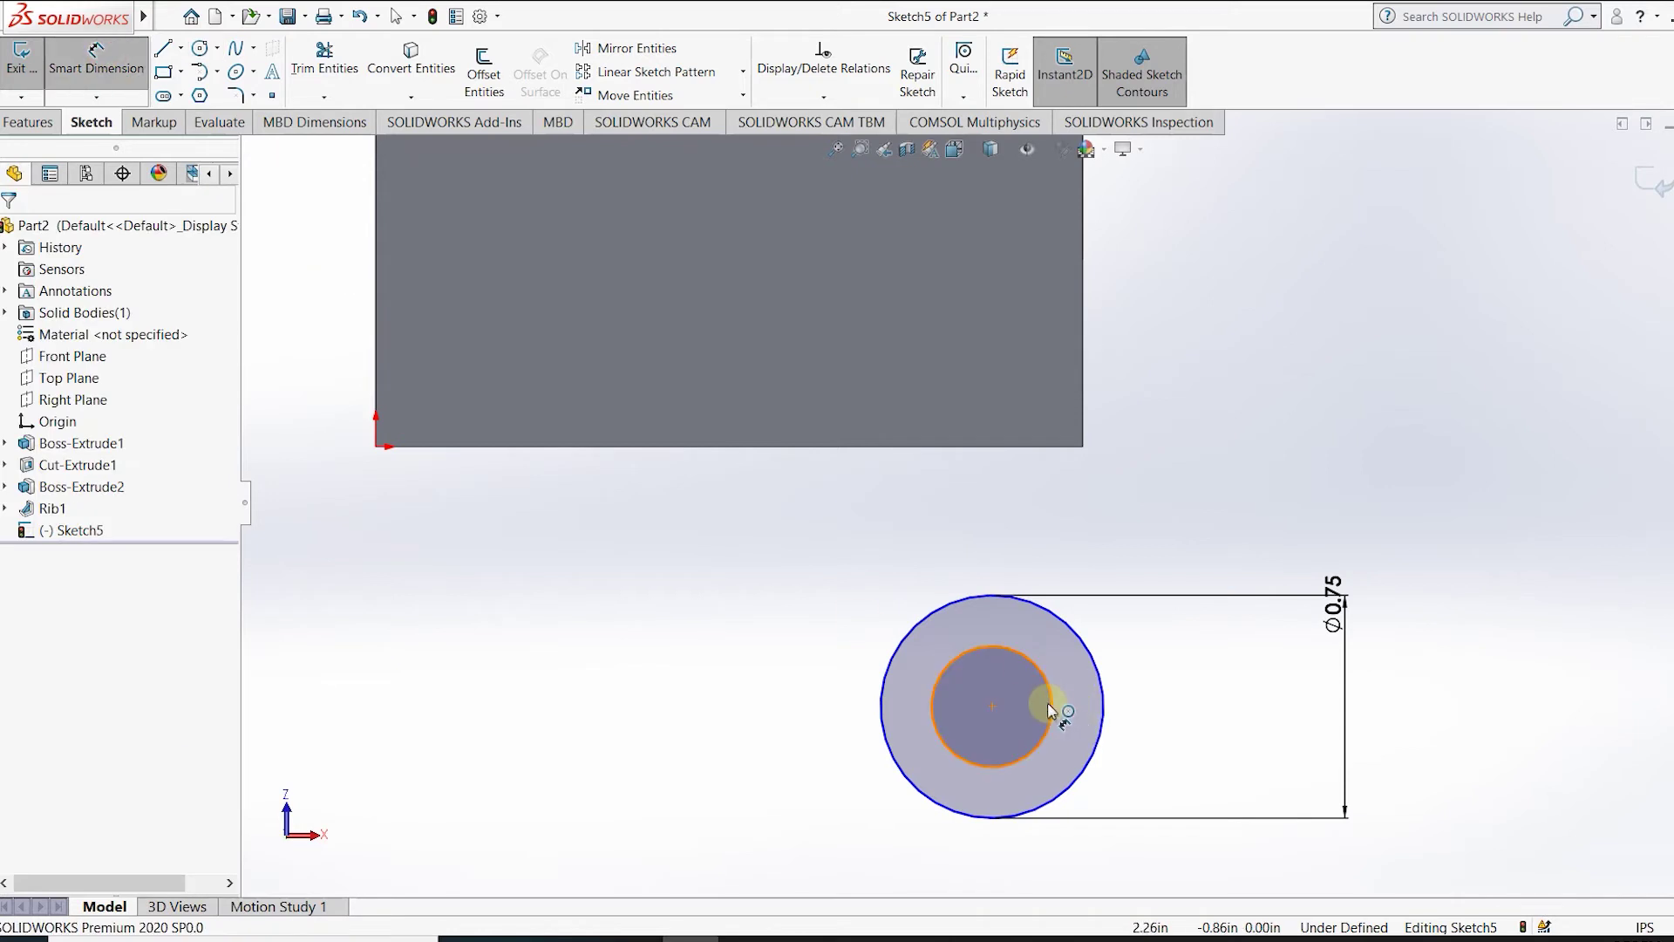
left_click(1054, 702)
left_click(1236, 702)
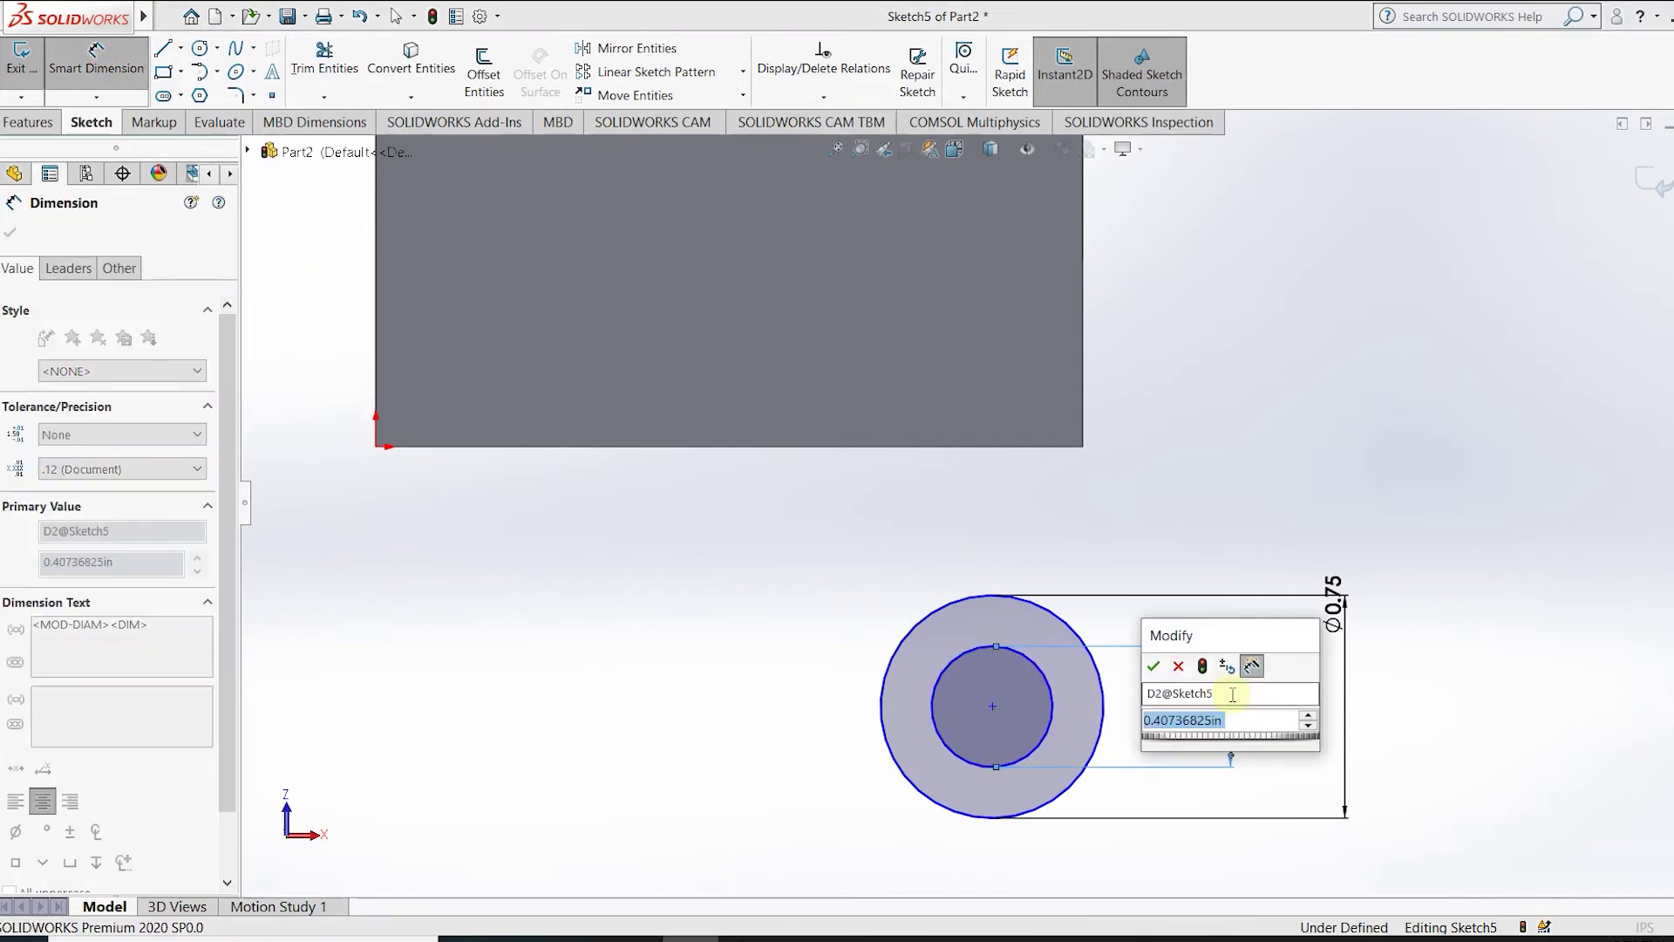
type("0.3")
key("Return")
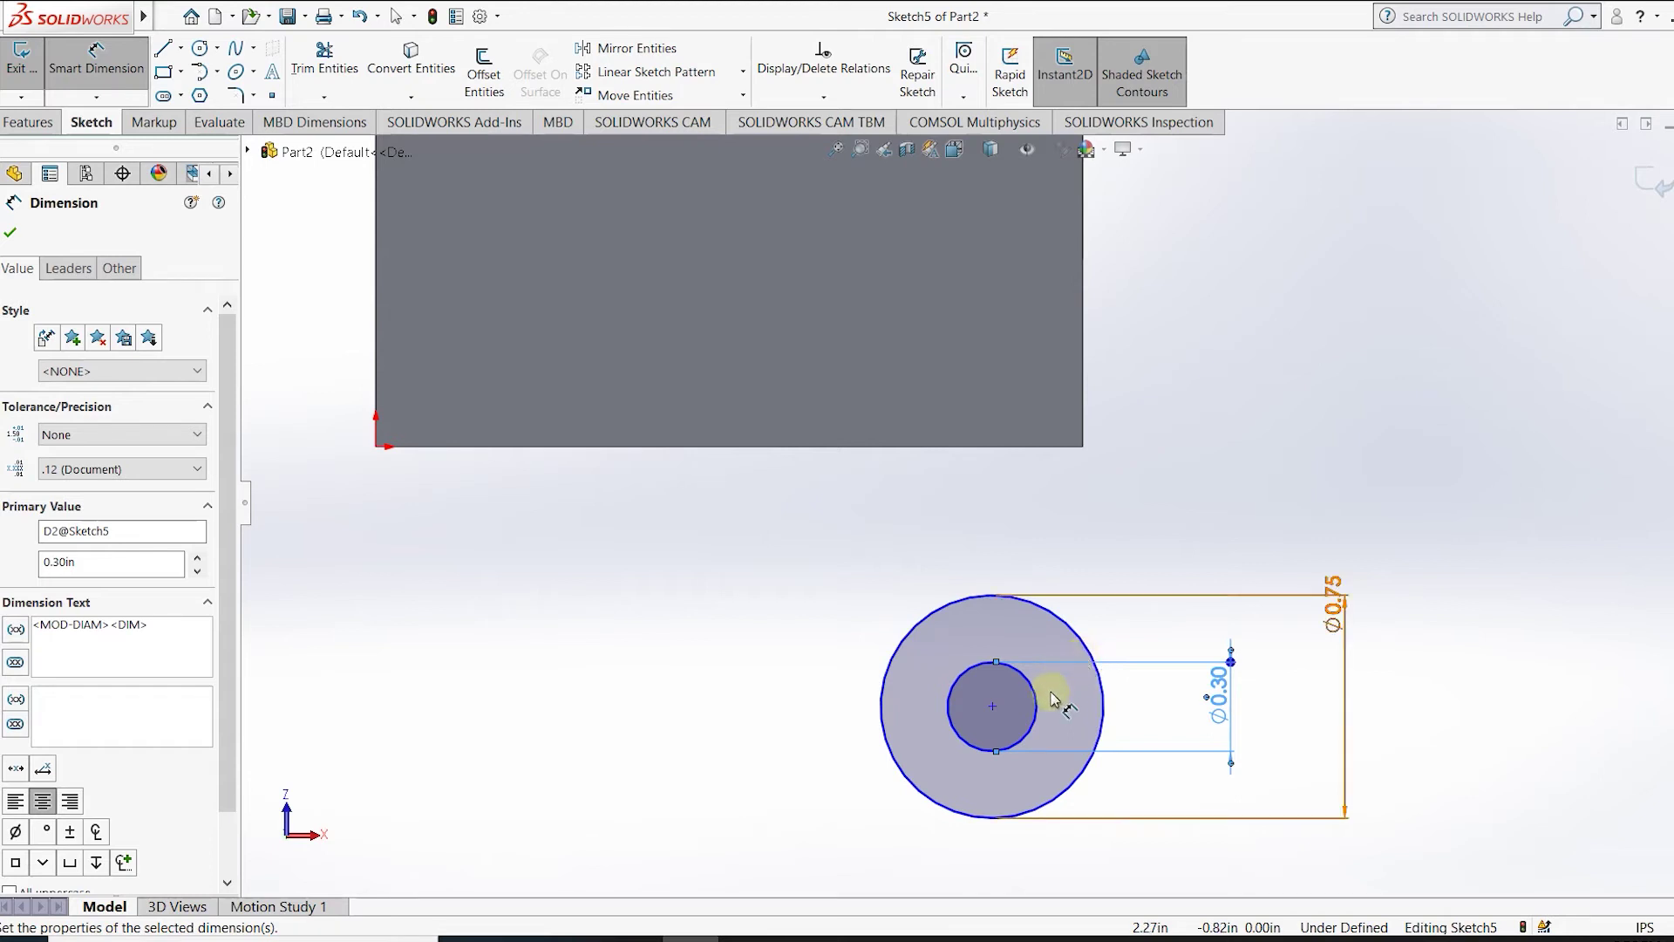
scroll(1064, 689, "up", 5)
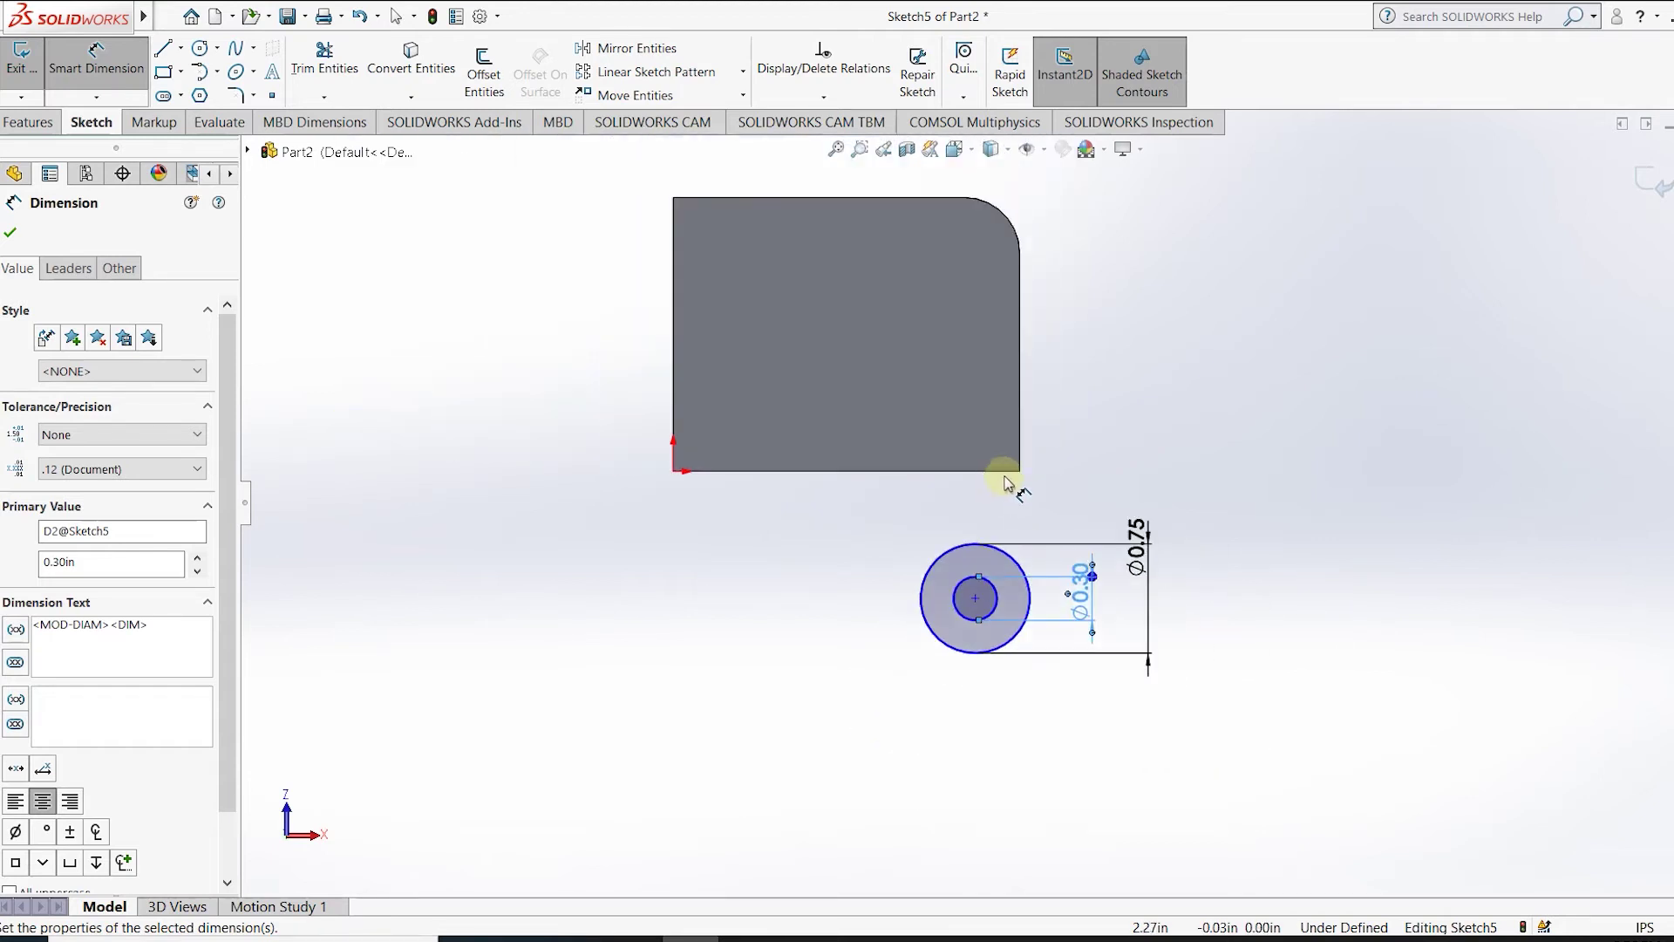
scroll(1002, 479, "up", 2)
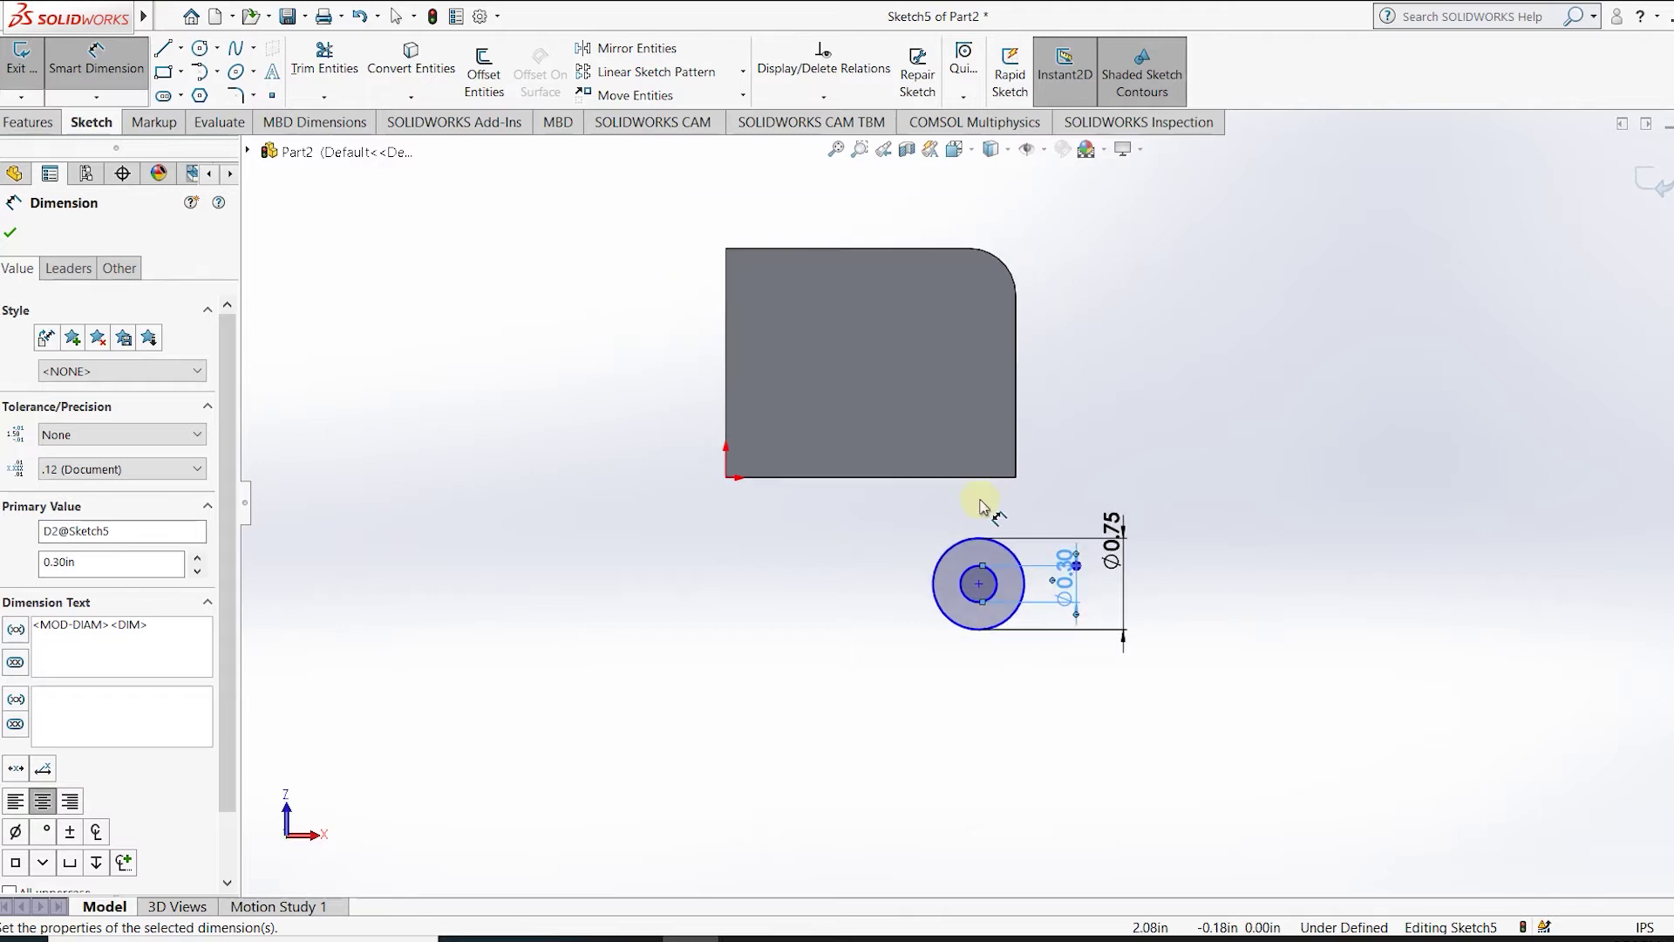
Exit the concentric circles' sketch and open the upright wall's profile sketch for editing, viewed normal to its plane.
mouse_move(975, 336)
middle_mouse_down()
mouse_move(885, 422)
mouse_move(684, 512)
middle_mouse_up()
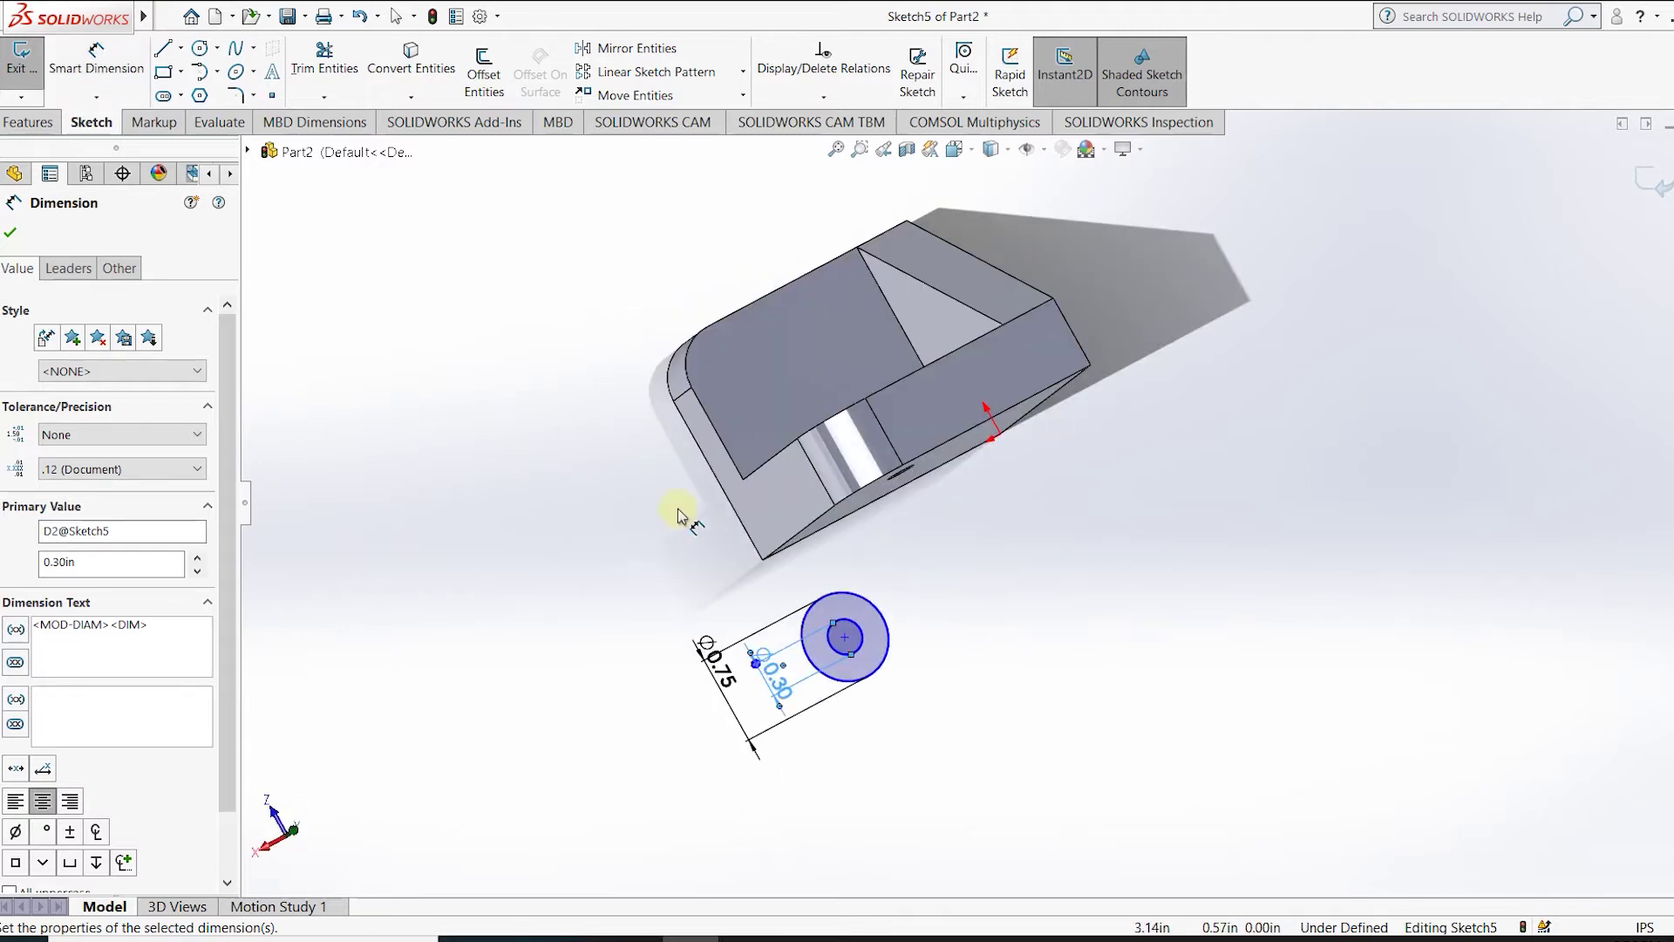
right_click(741, 386)
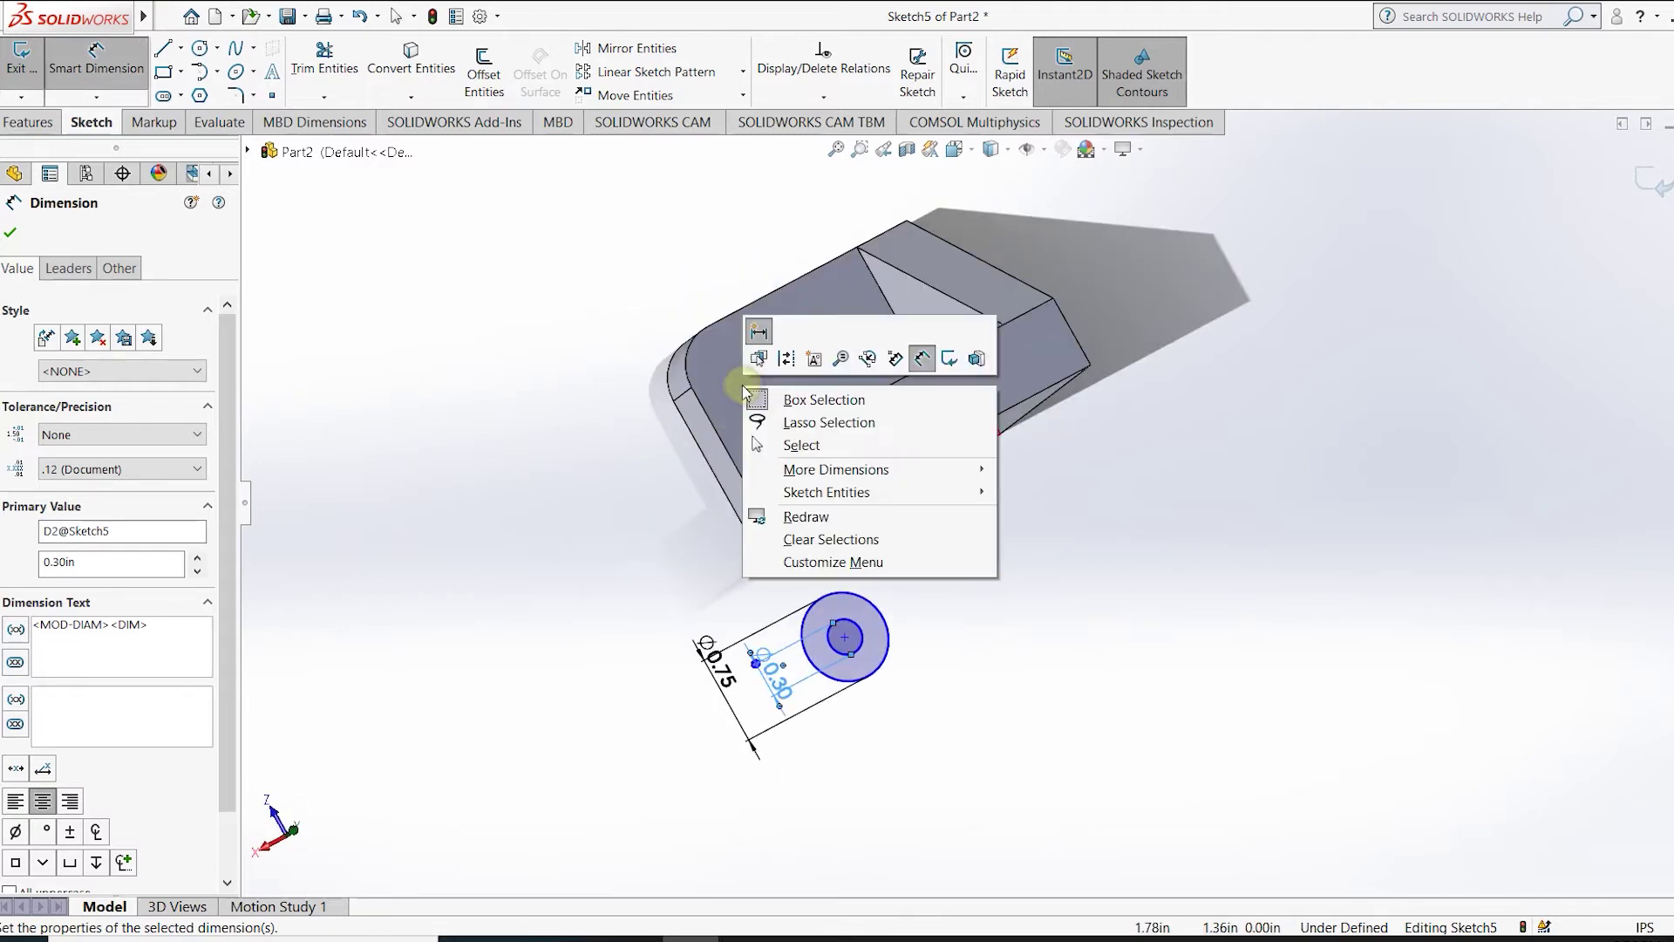
left_click(43, 57)
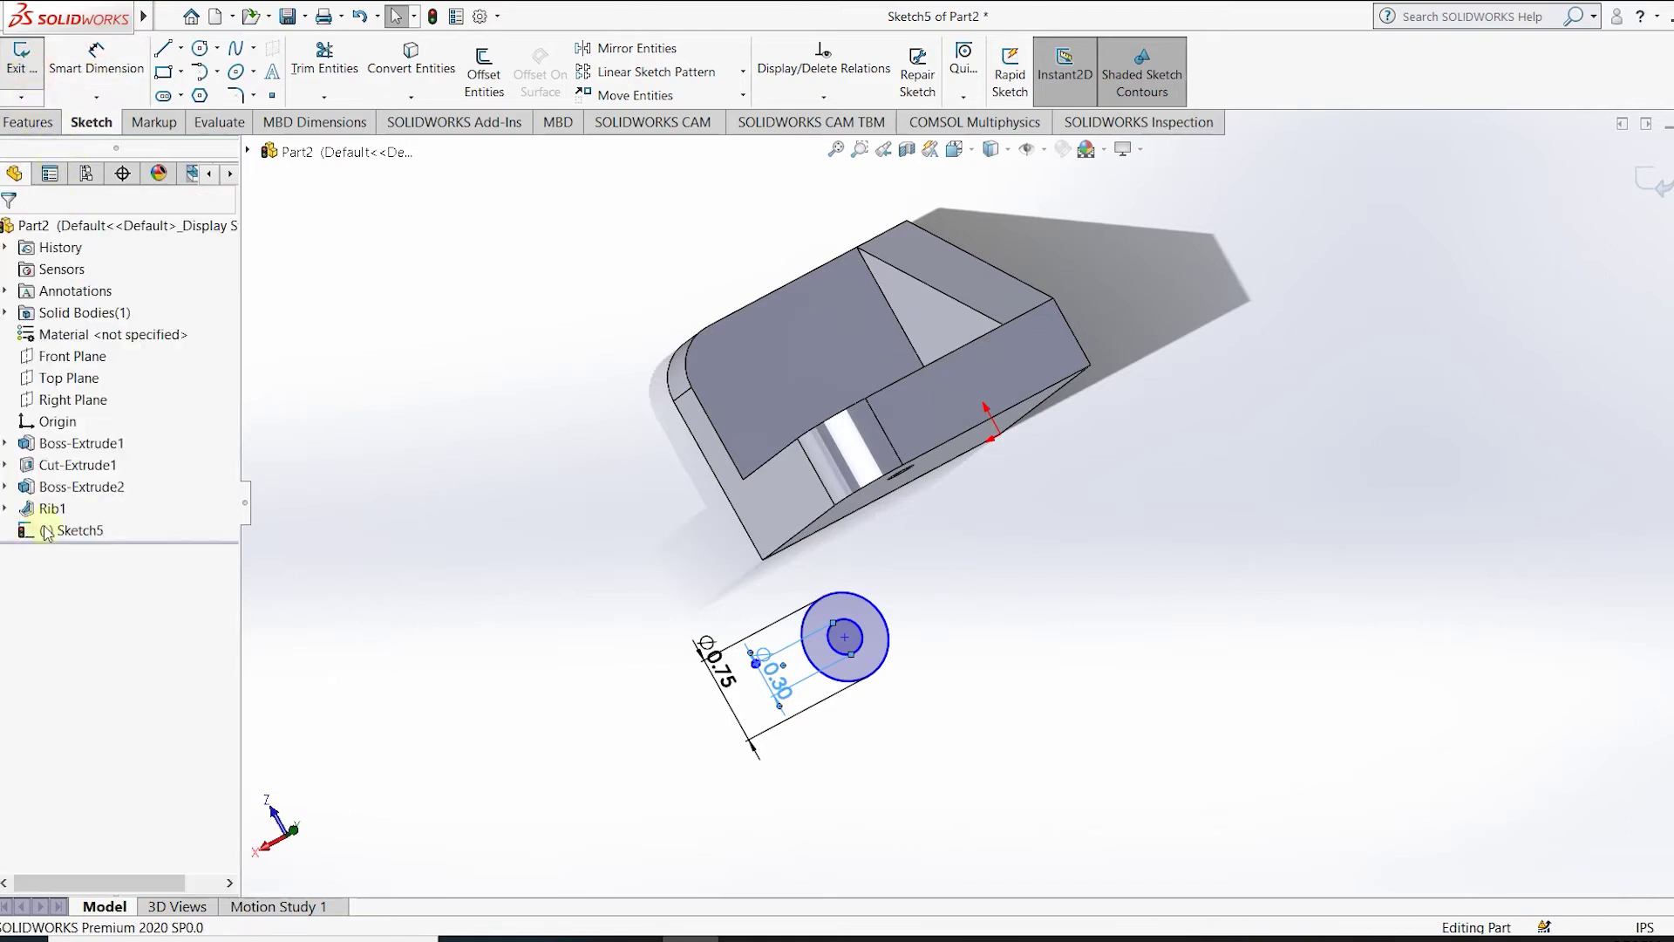
left_click(5, 486)
left_click(80, 511)
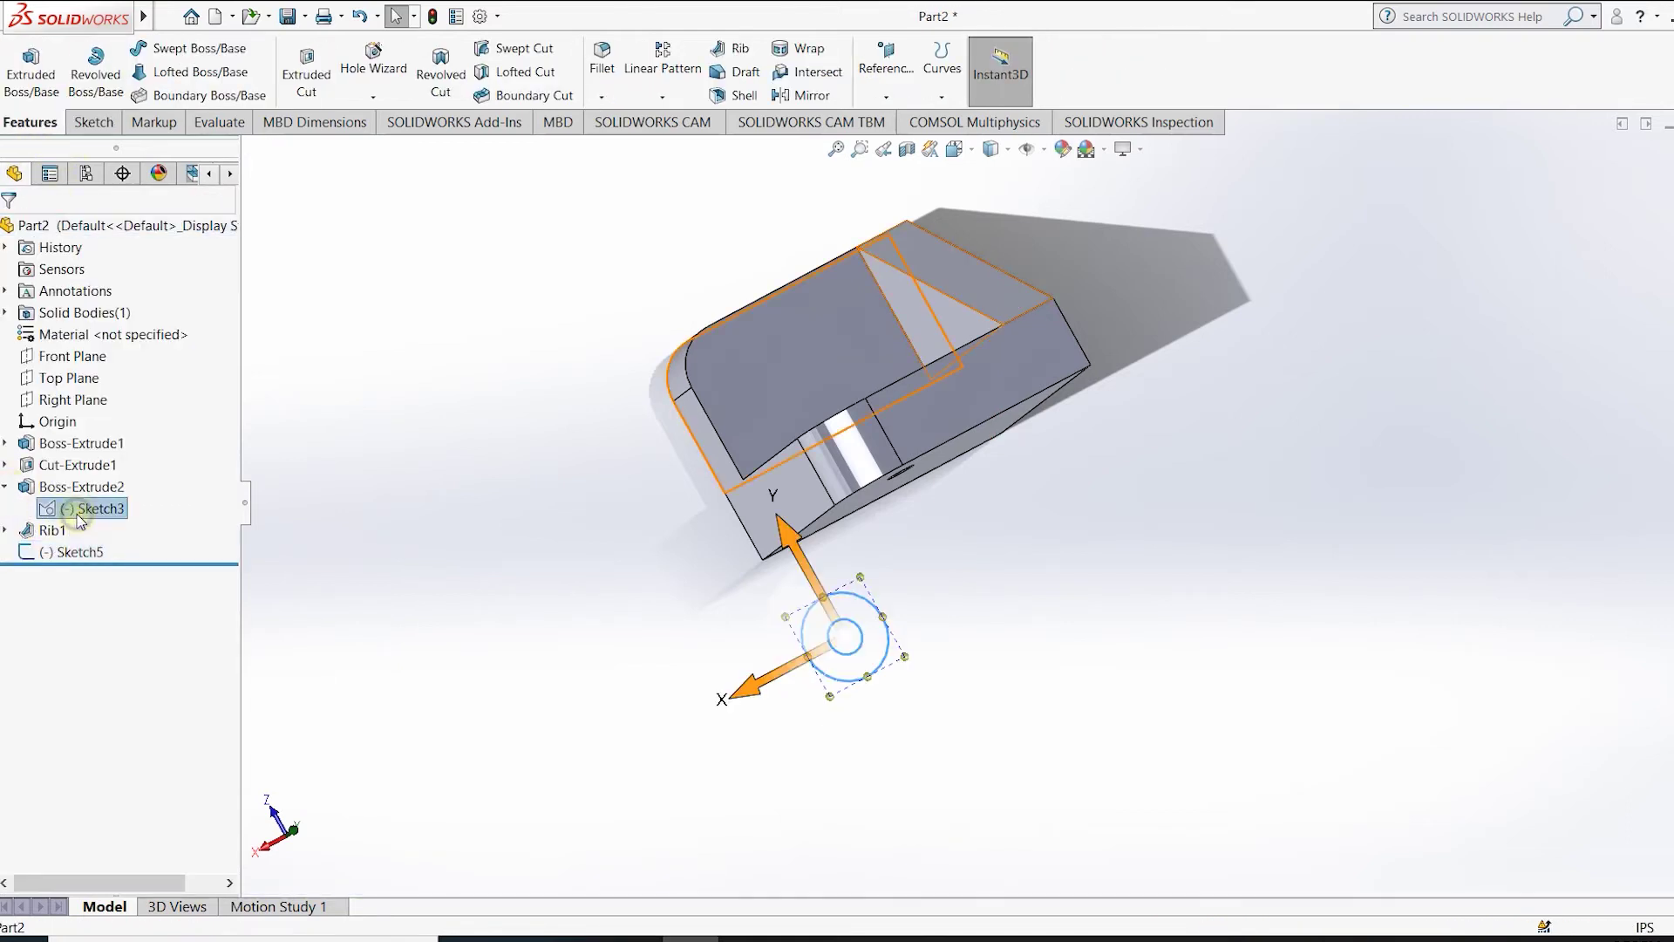
right_click(80, 518)
left_click(130, 453)
mouse_move(555, 475)
middle_mouse_down()
mouse_move(732, 444)
mouse_move(1100, 285)
middle_mouse_up()
key("ctrl+8")
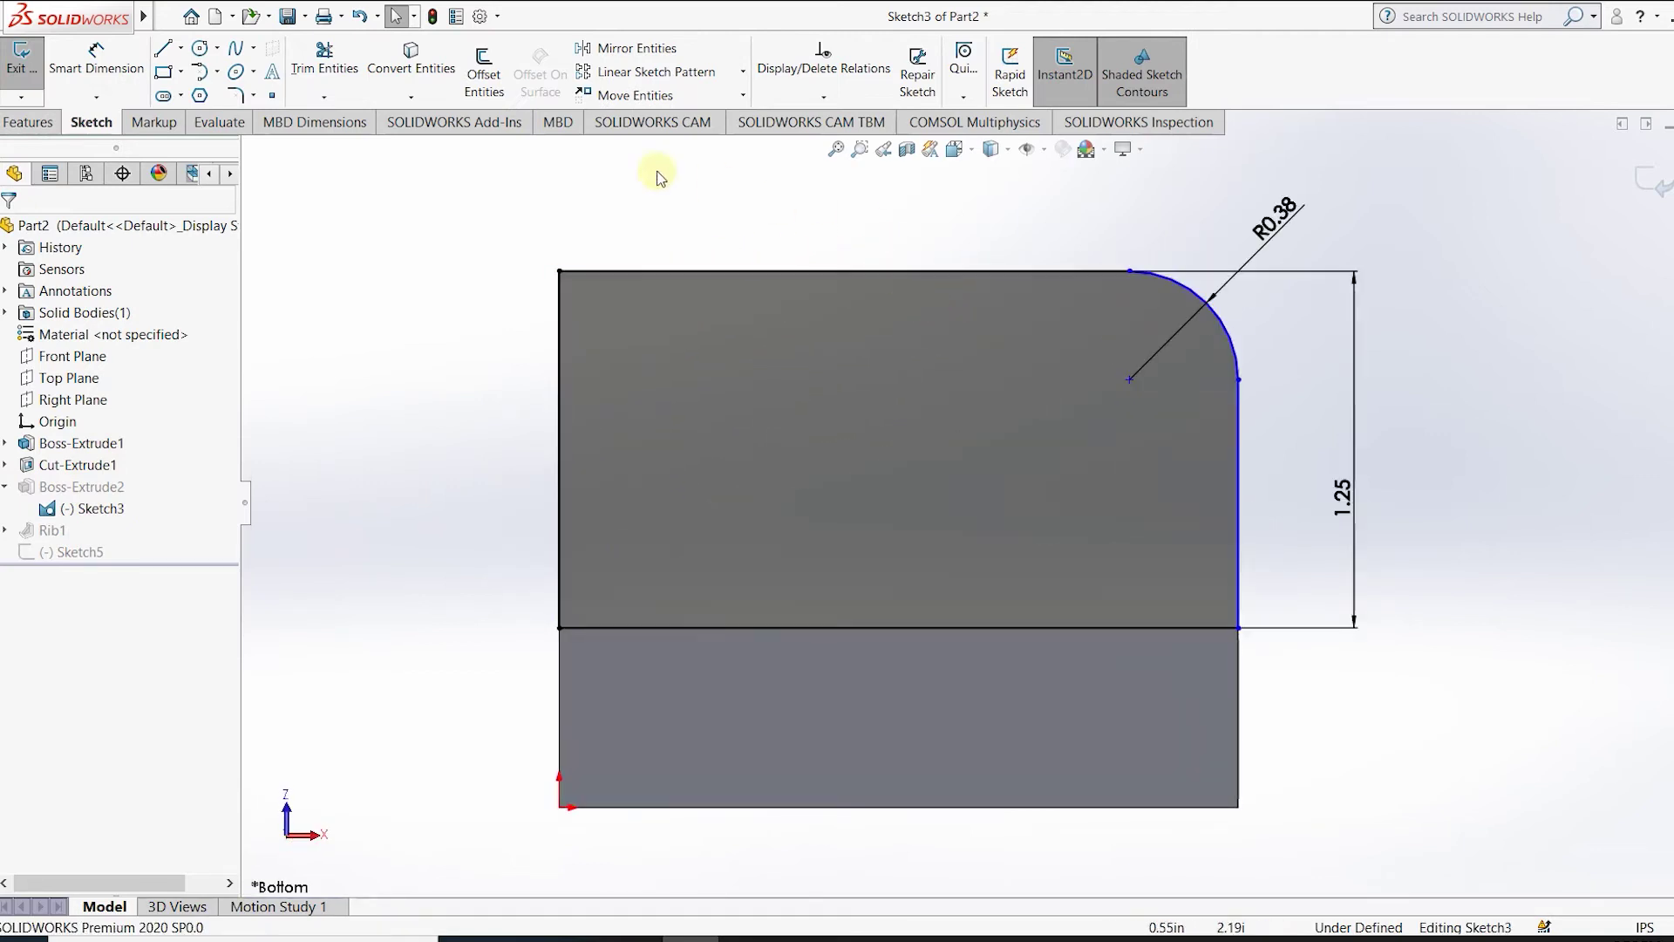
Draw a circle about 0.32 in in diameter, centred on the arc centre of the upright's rounded corner.
left_click(207, 52)
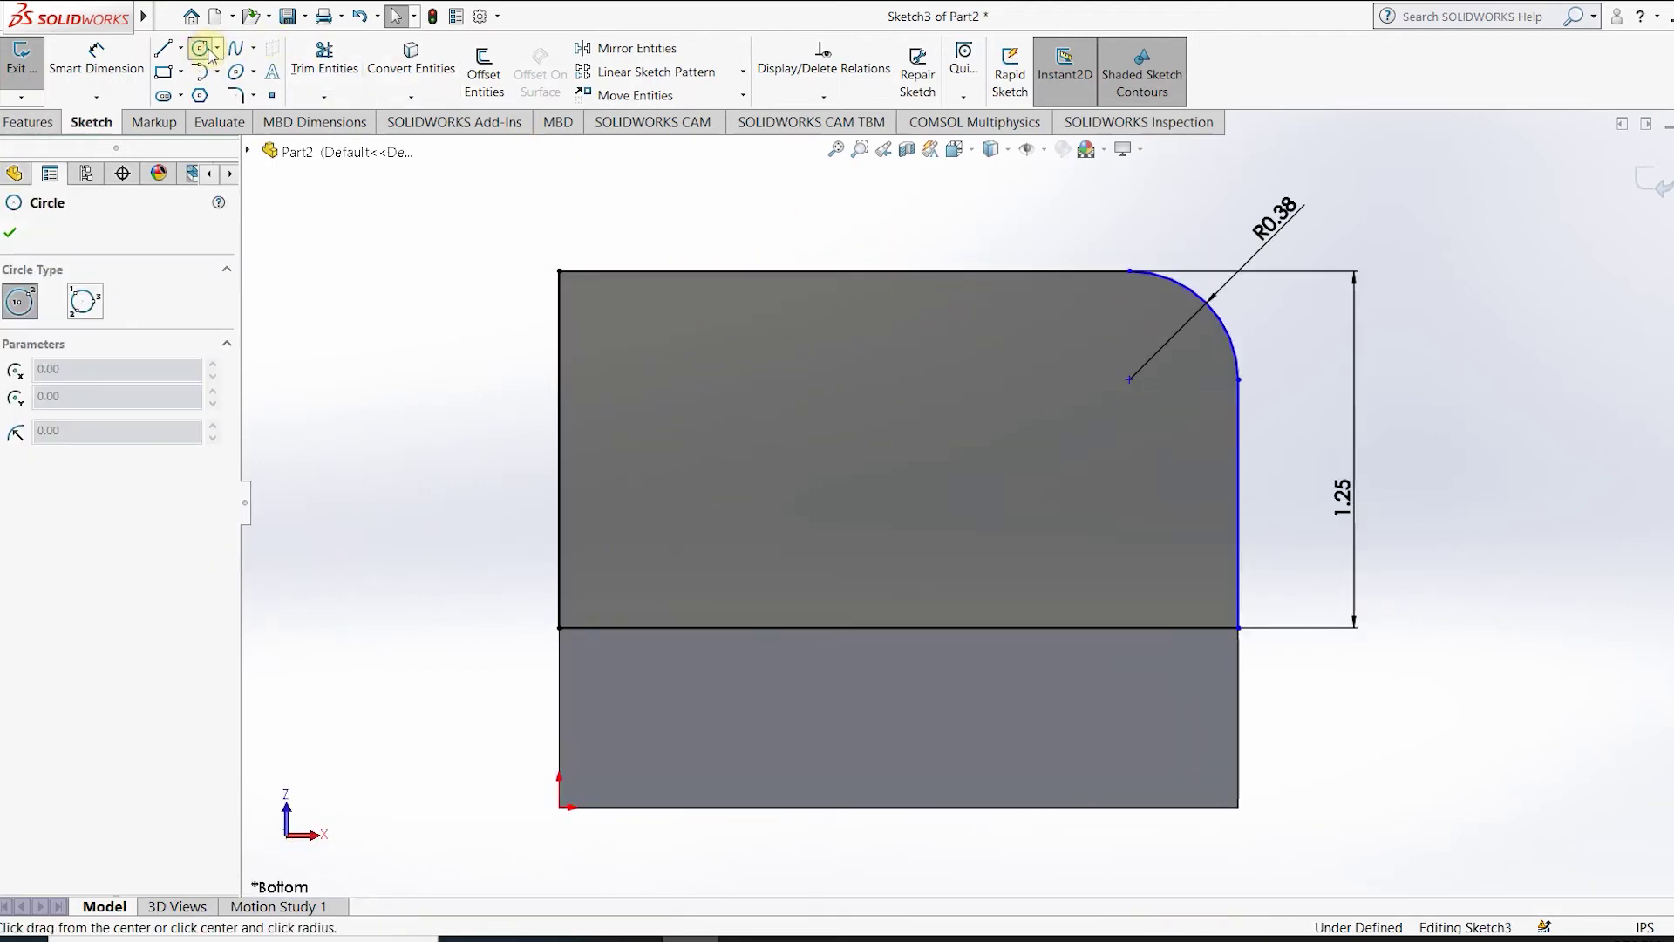
left_click(1130, 381)
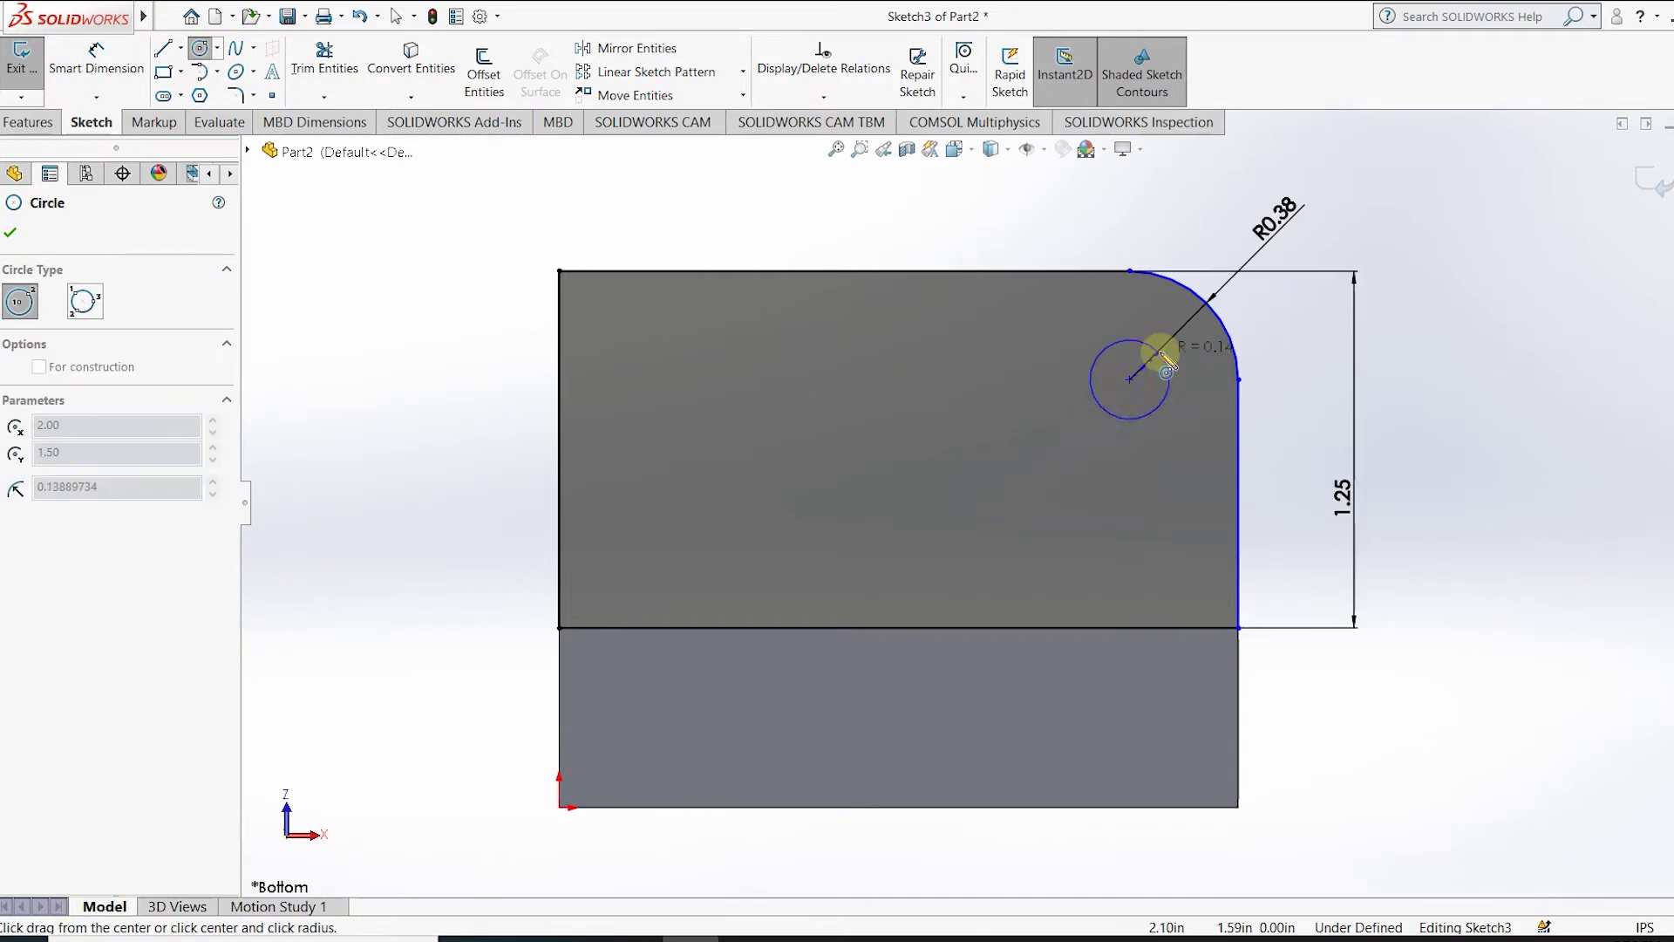
left_click(1168, 353)
Dimension the new corner circle's diameter as 0.25 in and exit the sketch.
left_click(97, 61)
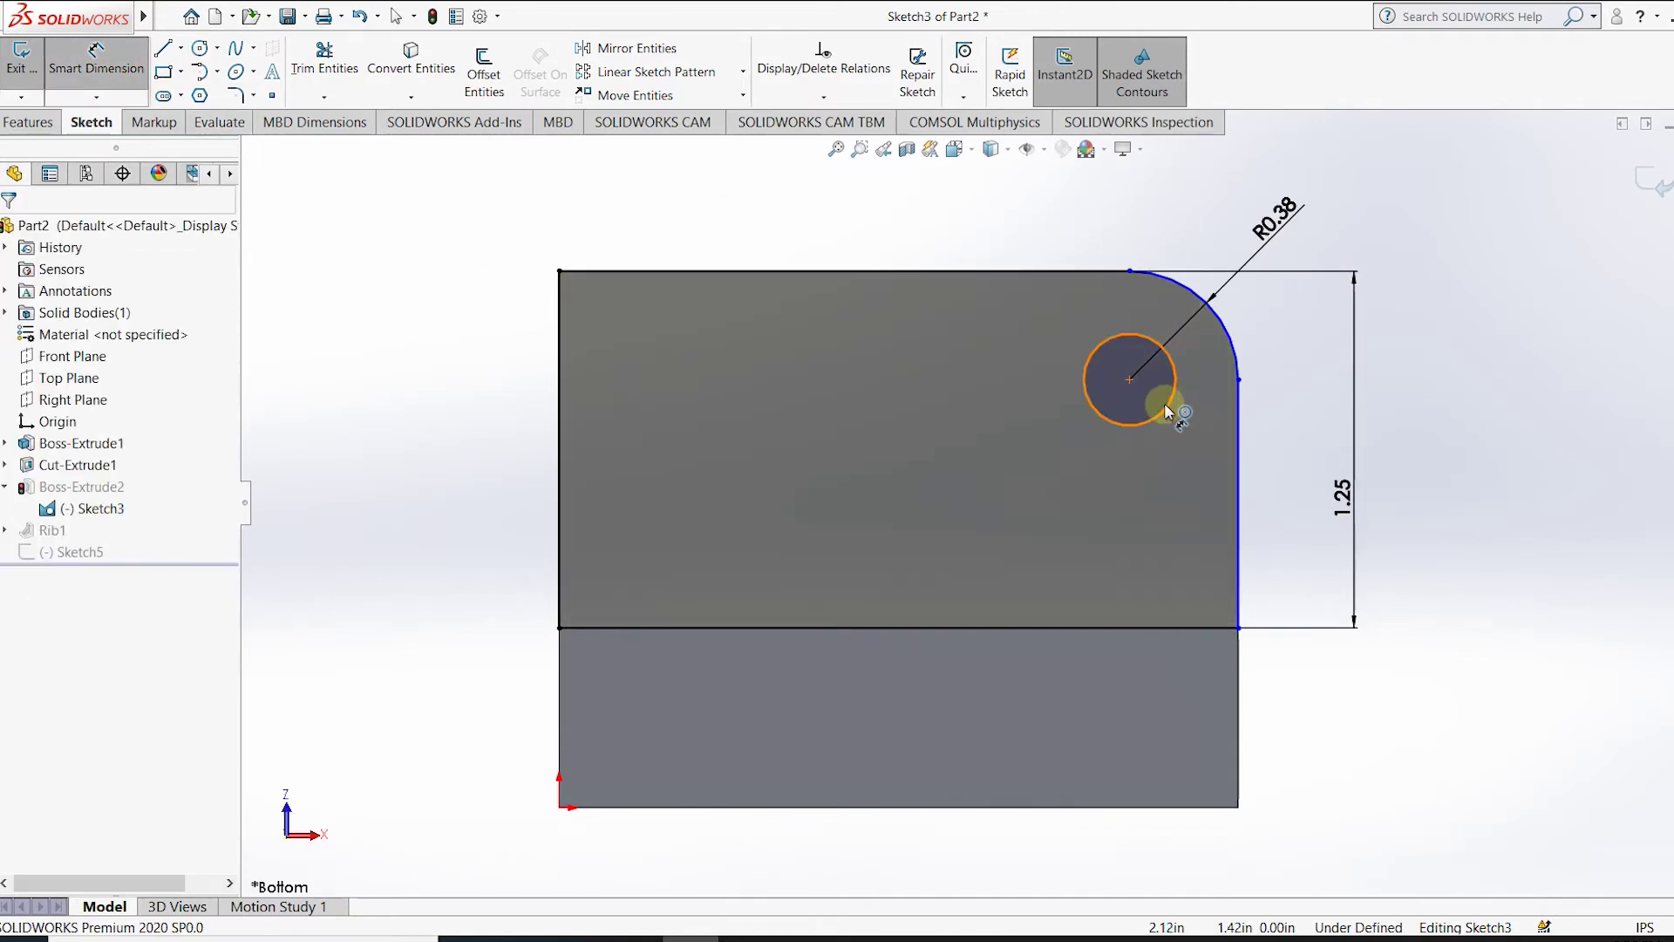
left_click(1166, 407)
left_click(1419, 373)
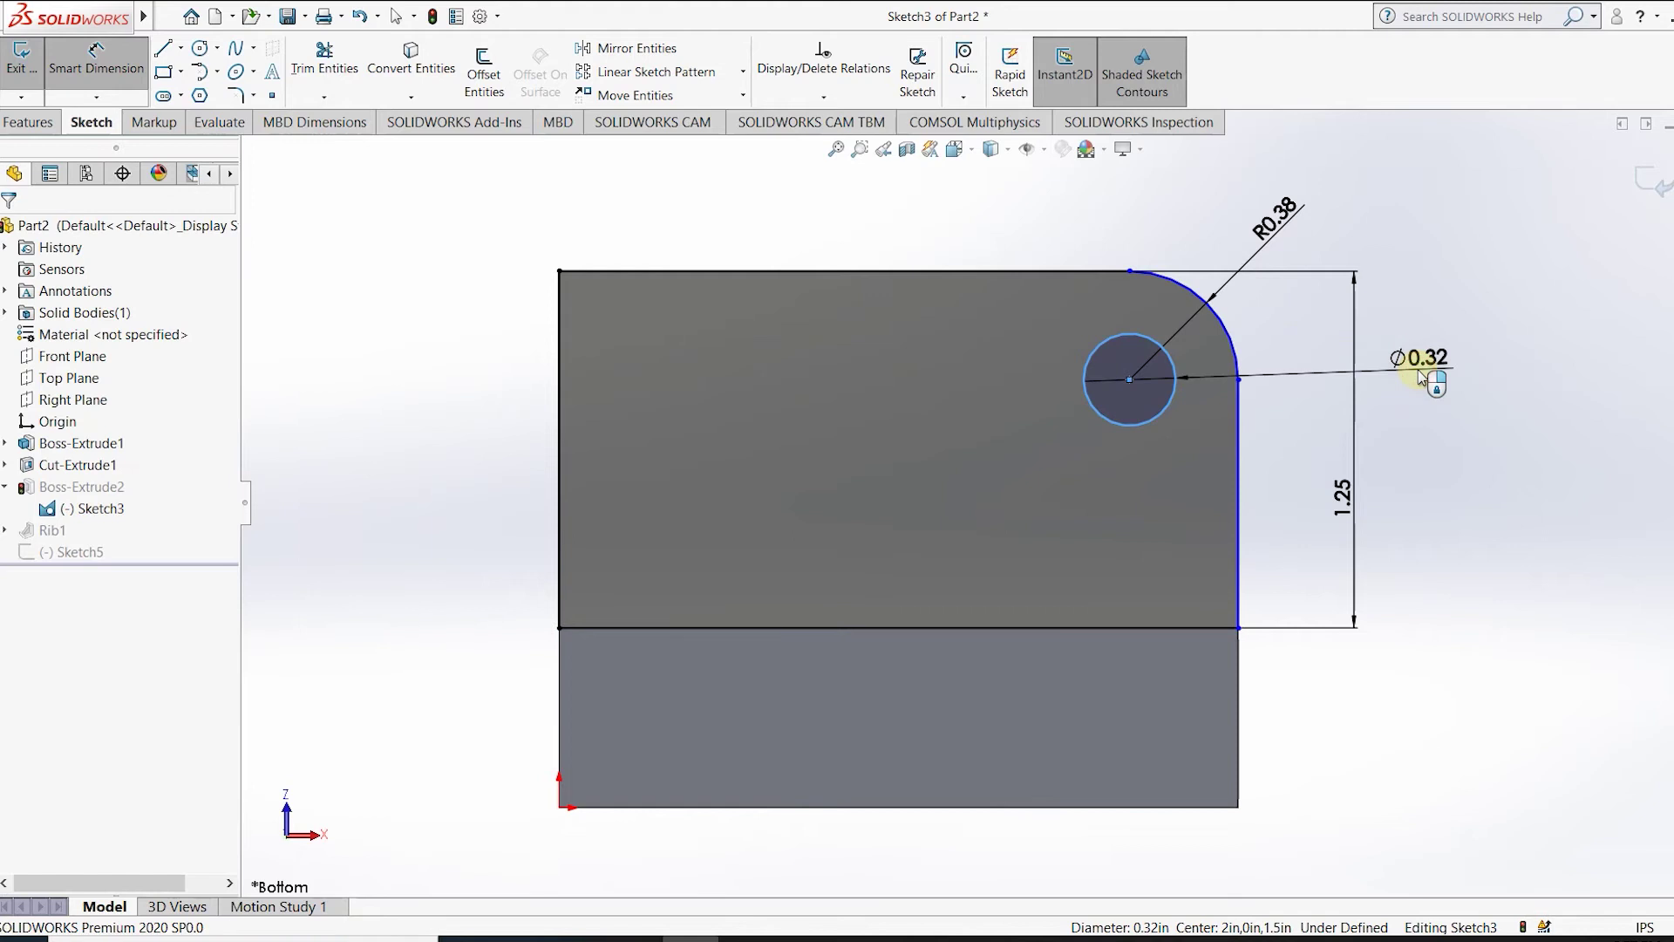
type(".25")
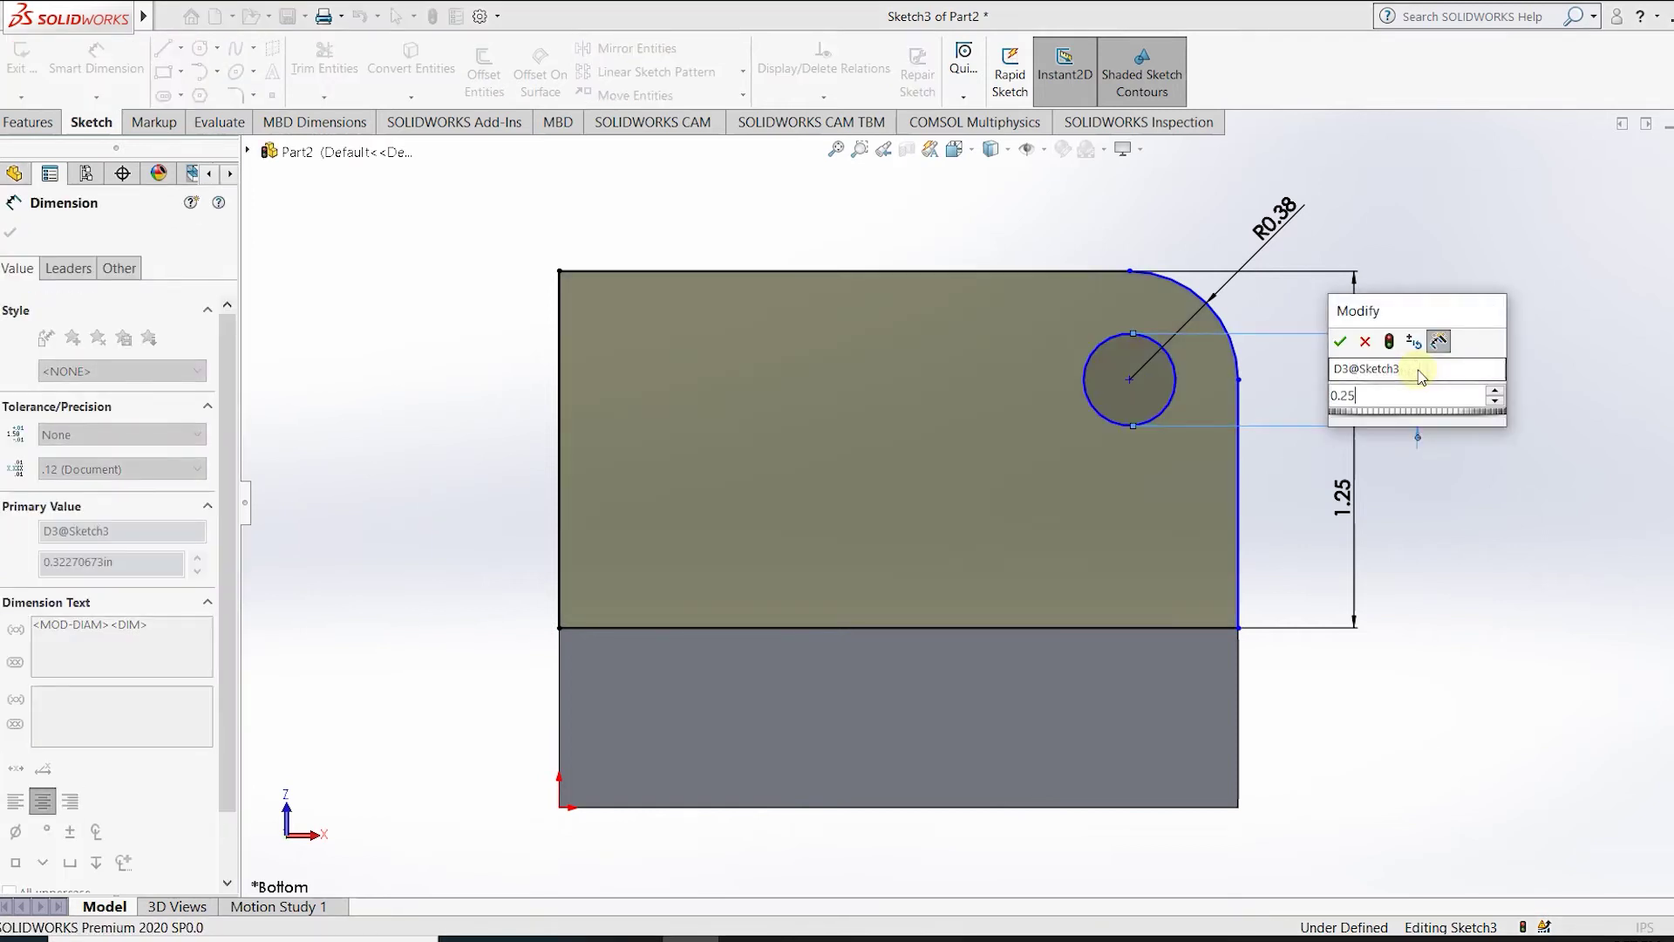
key("Return")
left_click(1647, 183)
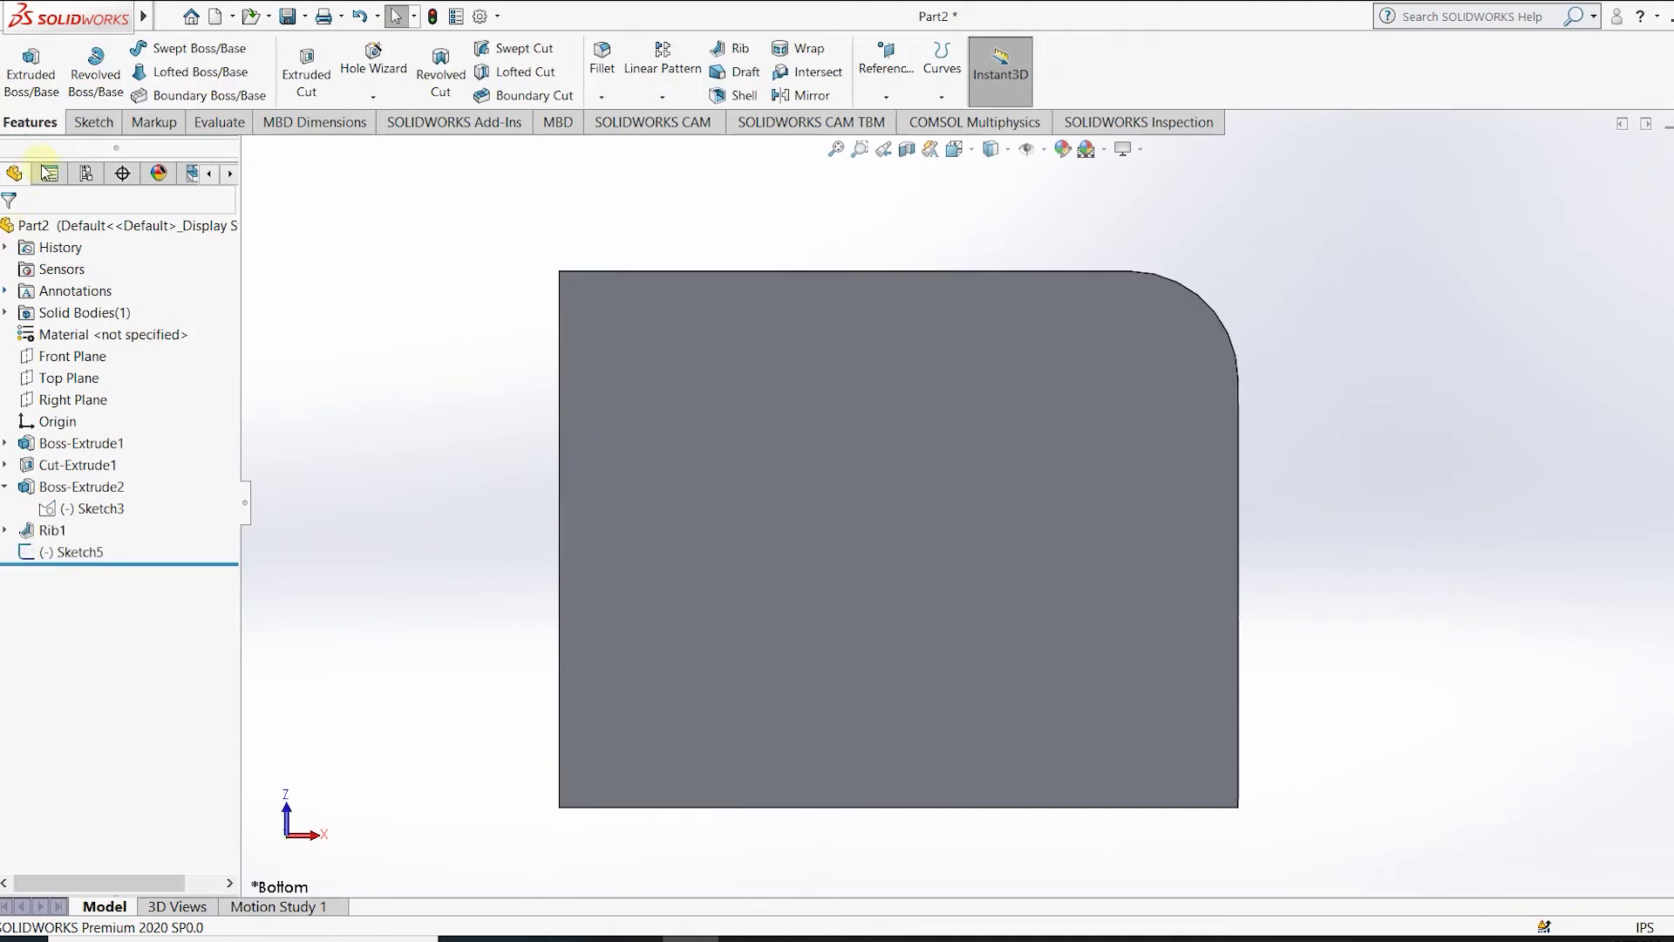
Edit the upright wall's extrusion so its selected contour leaves the new circle open as a hole.
right_click(74, 487)
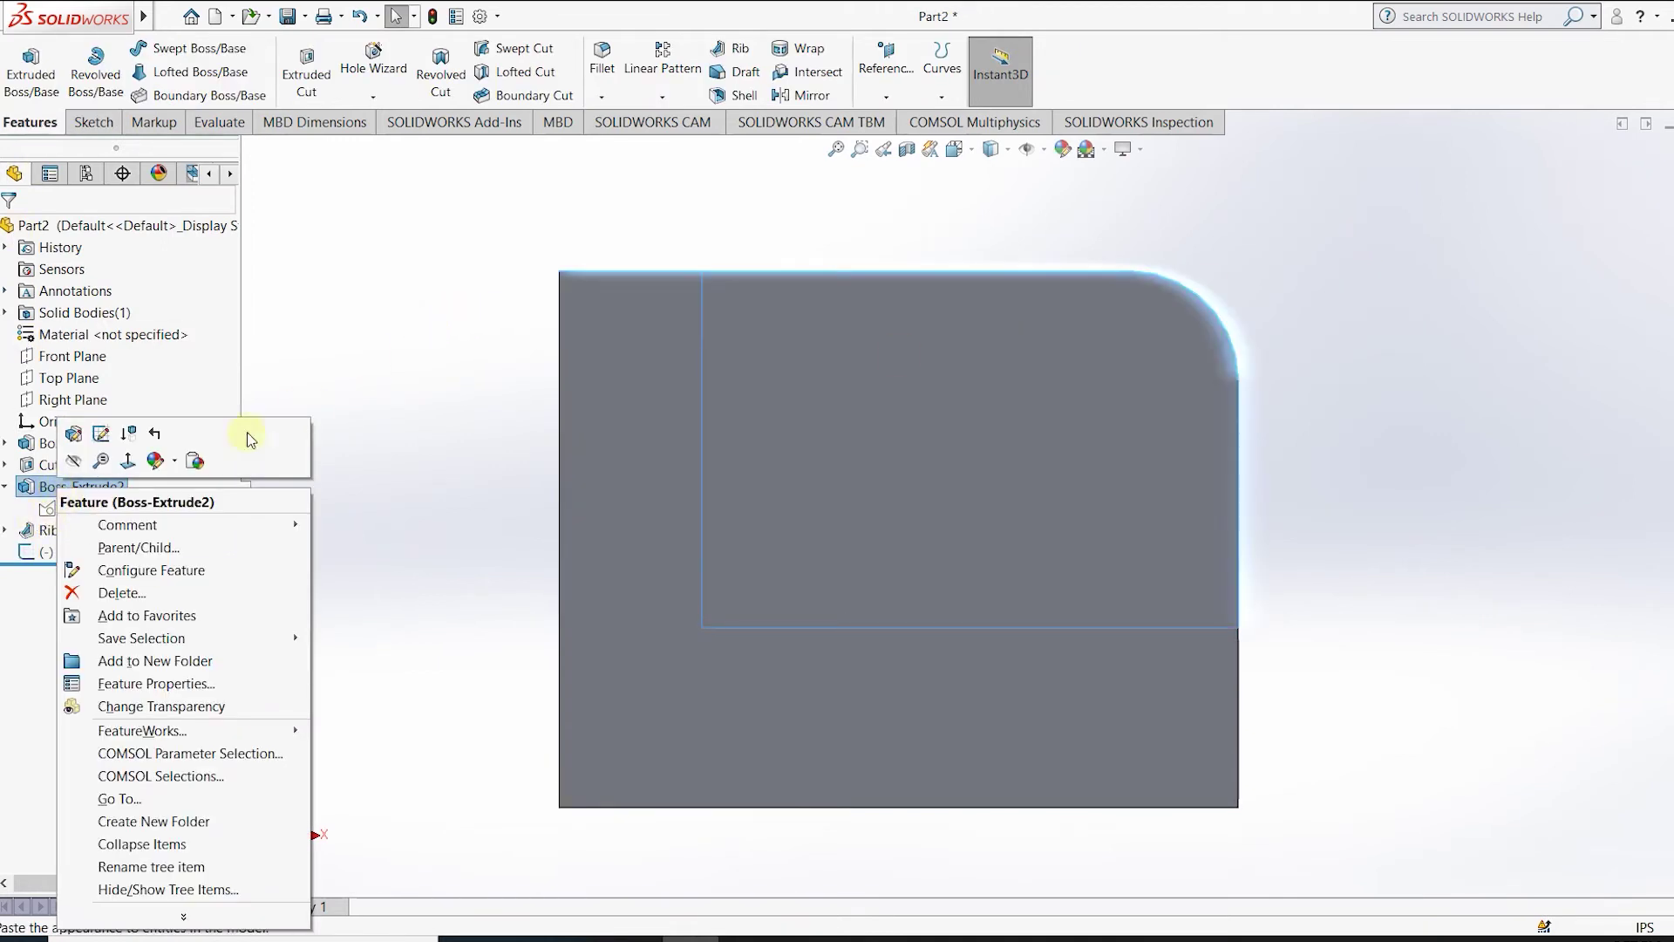
left_click(101, 434)
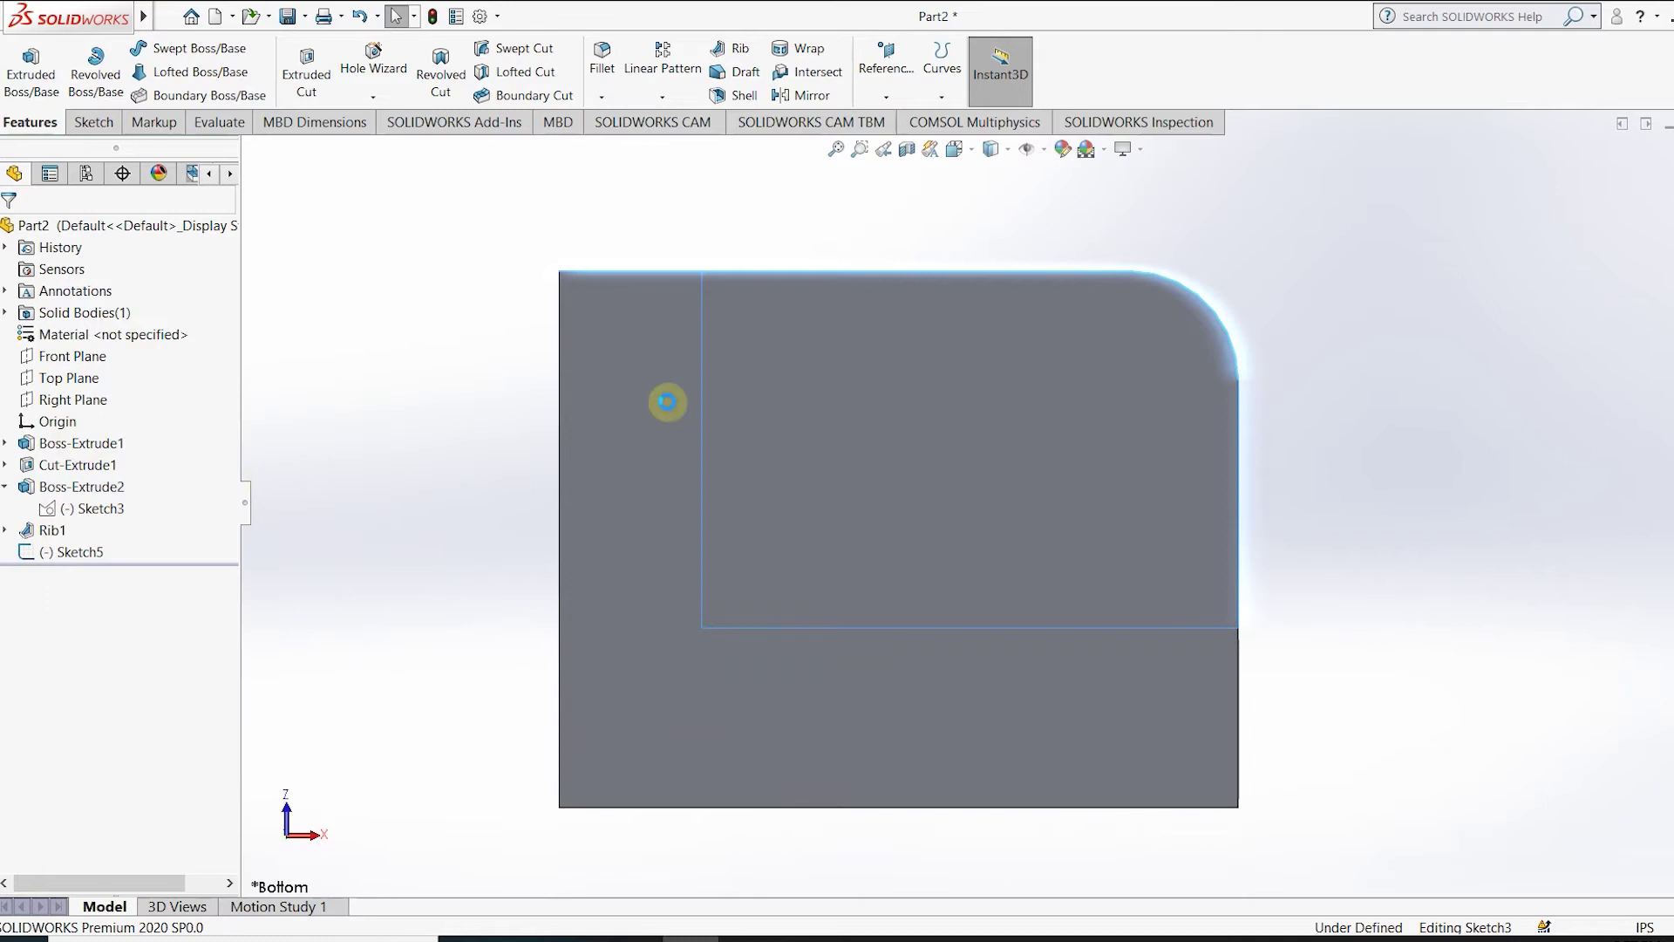
middle_click_drag(897, 386, 789, 529)
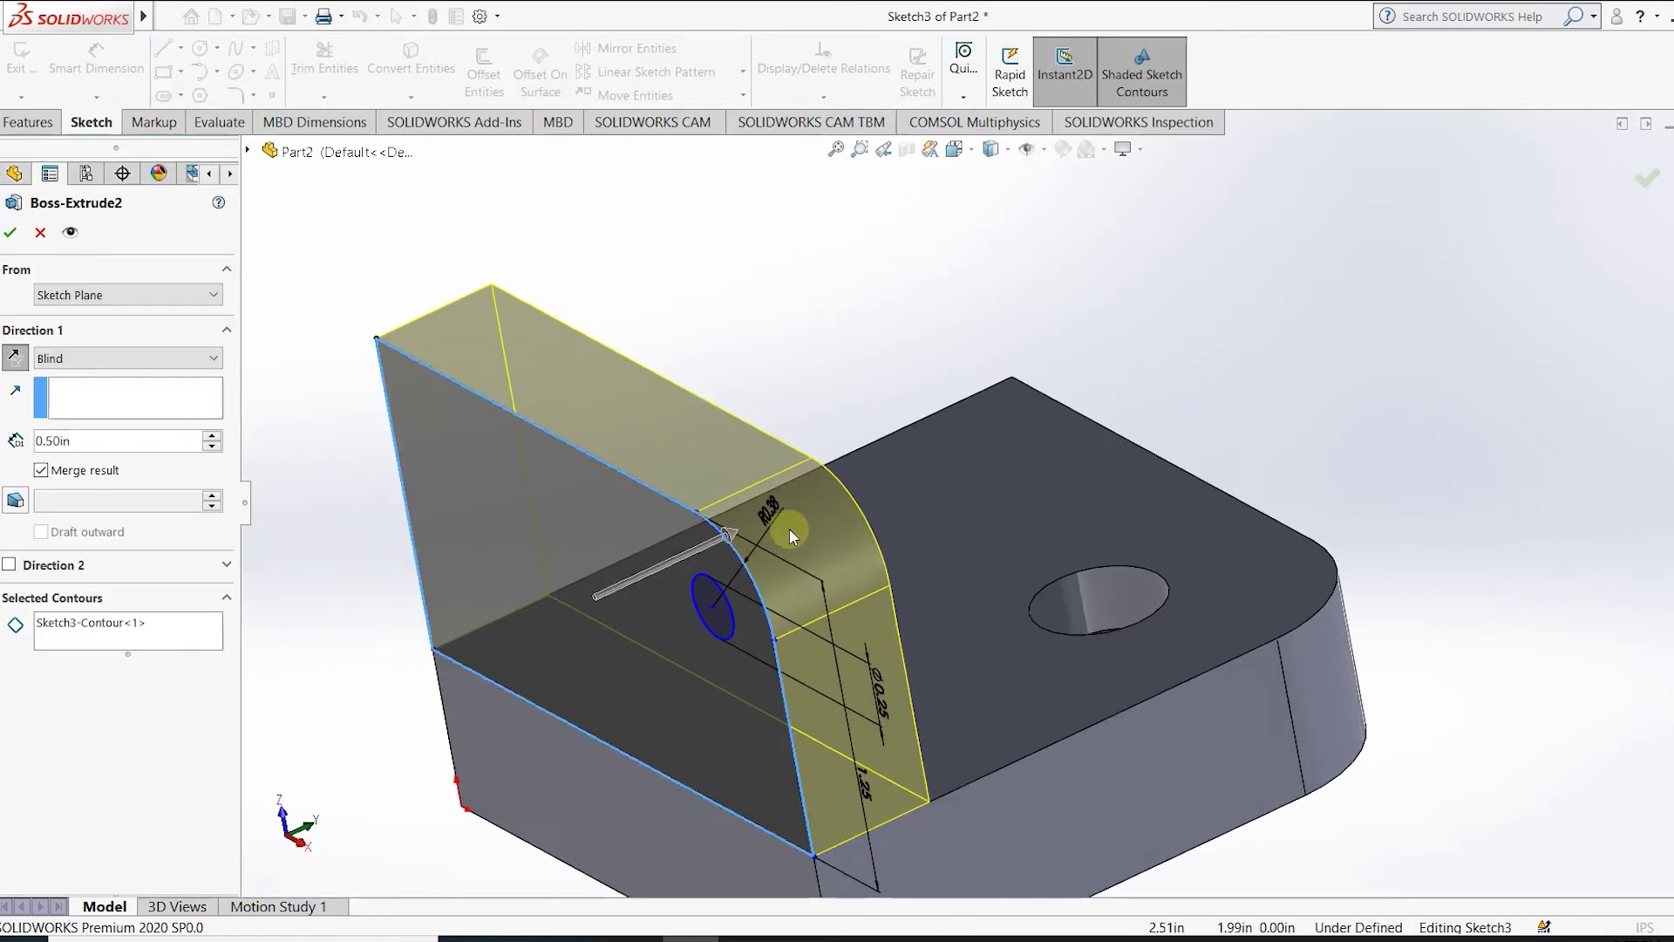
left_click(698, 607)
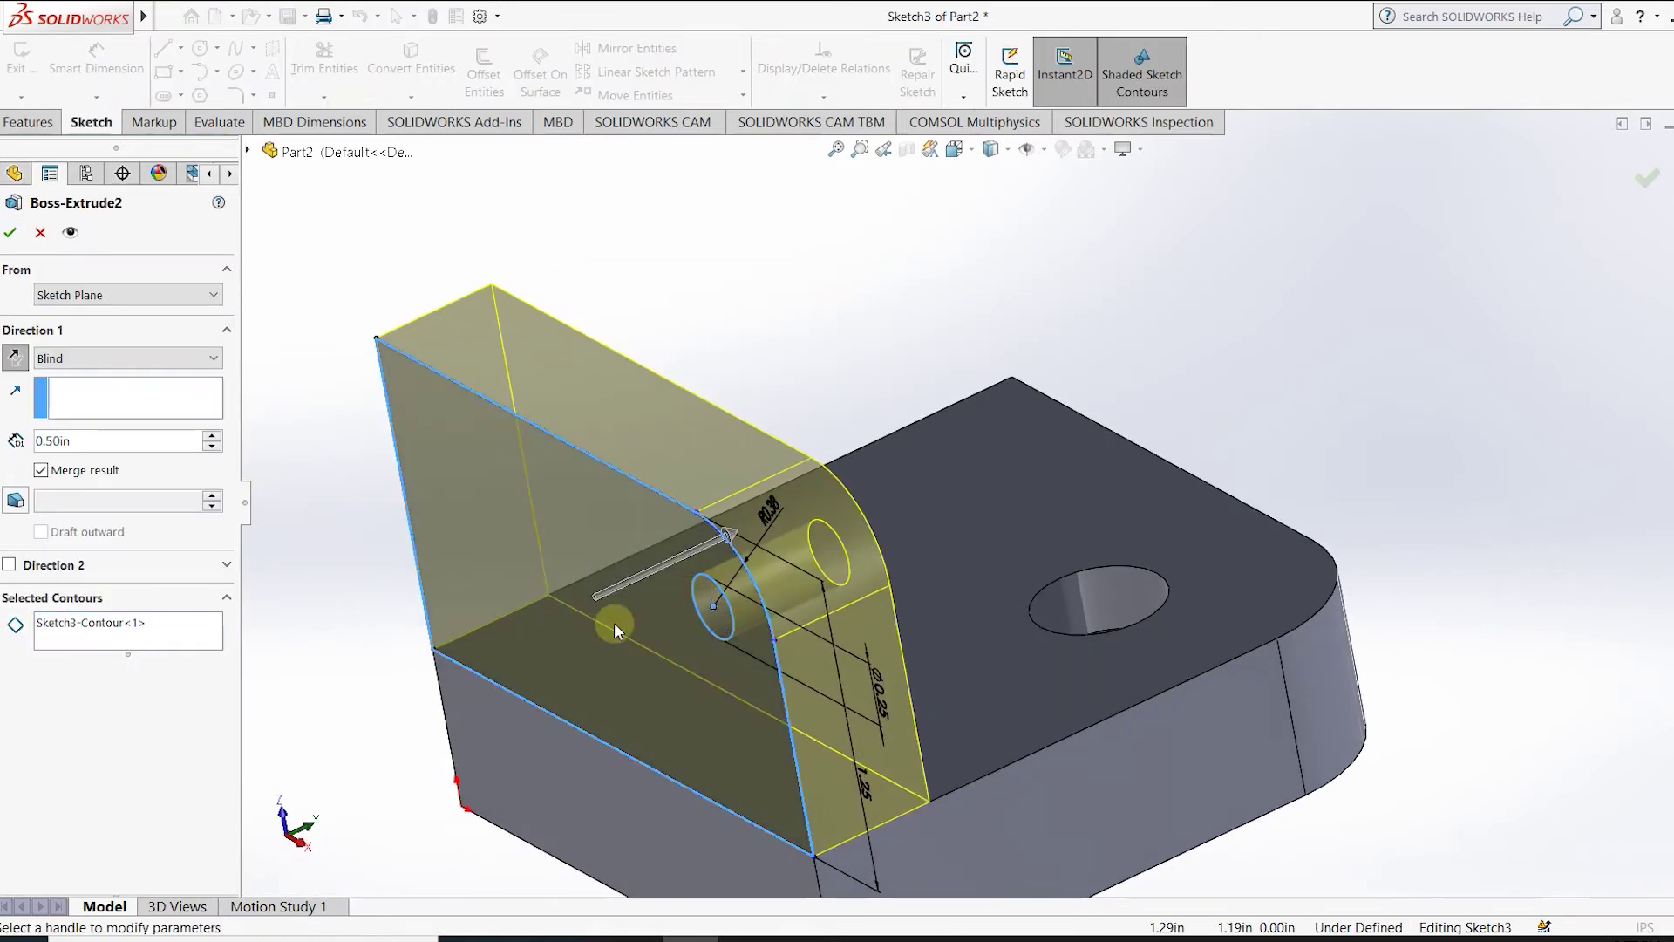
left_click(1650, 172)
middle_click_drag(1419, 325, 1267, 346)
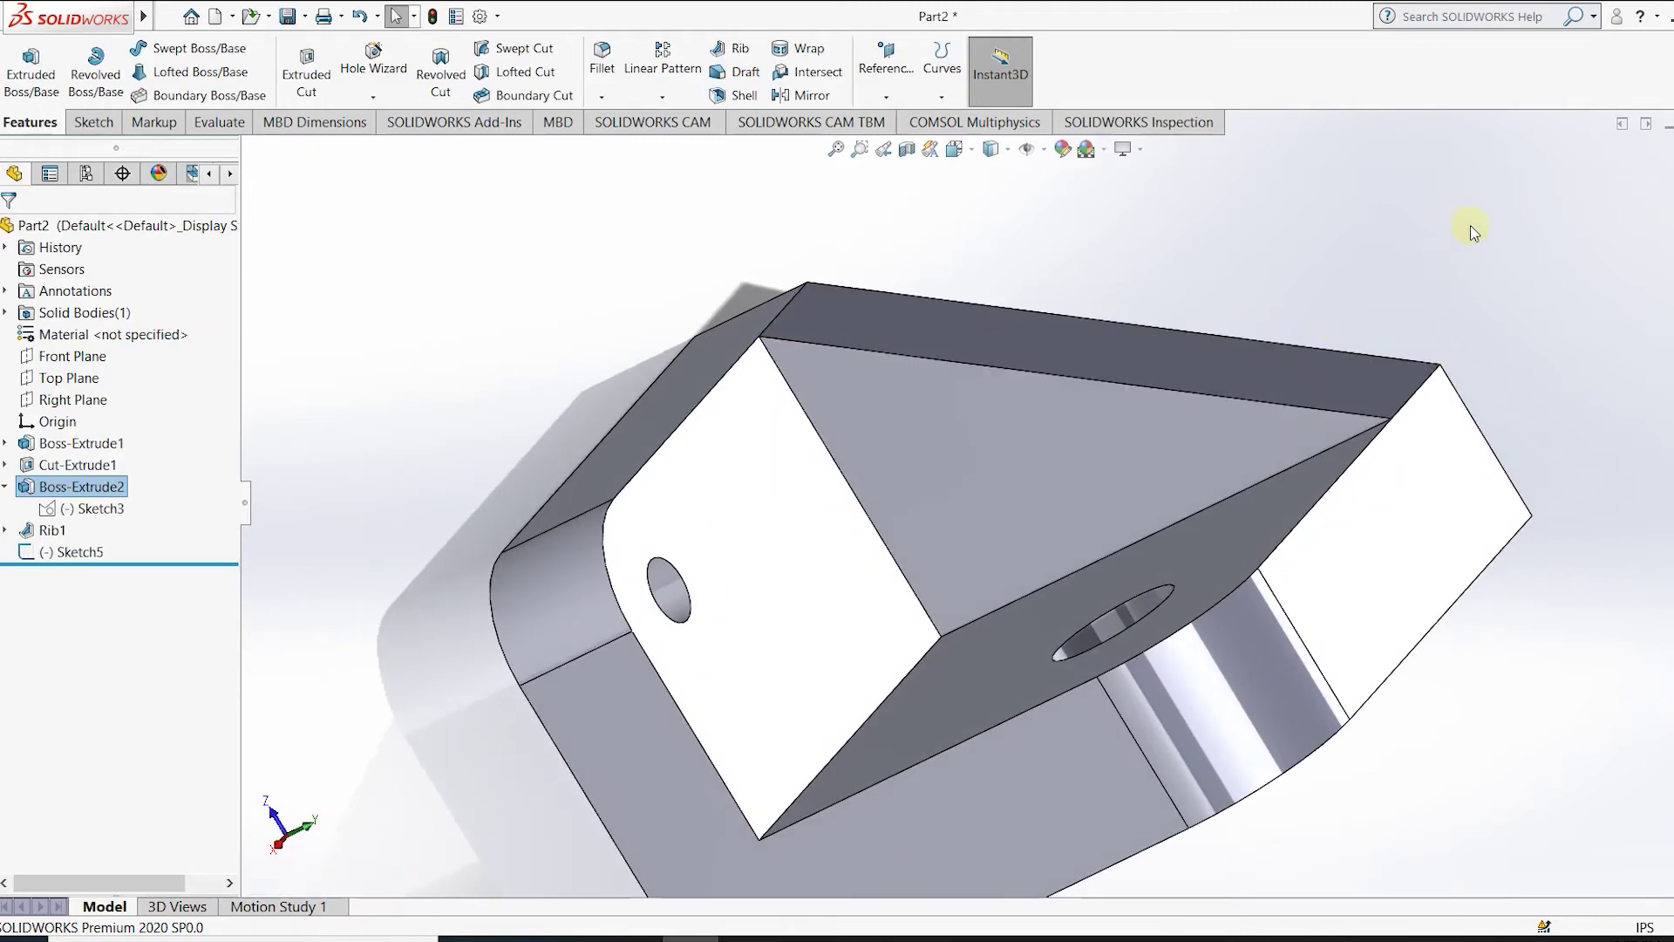
Reopen the concentric circles' sketch and dimension the vertical distance from the upright's hole centre to the circles' centre as 2 in.
right_click(84, 558)
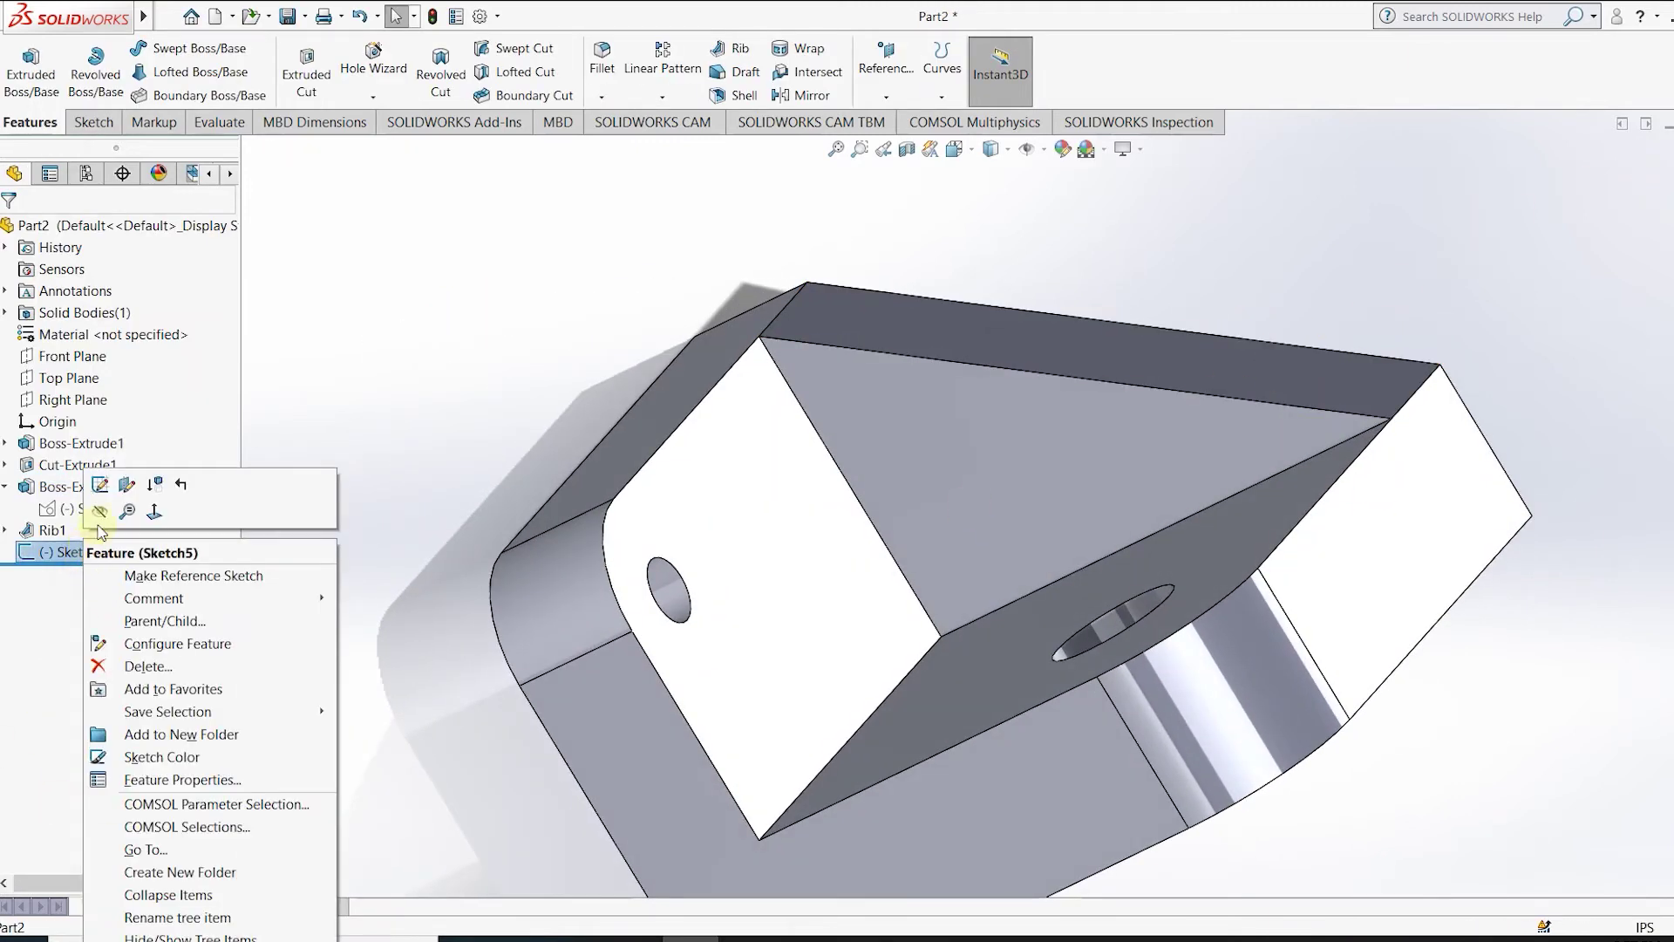
left_click(119, 485)
left_click(96, 58)
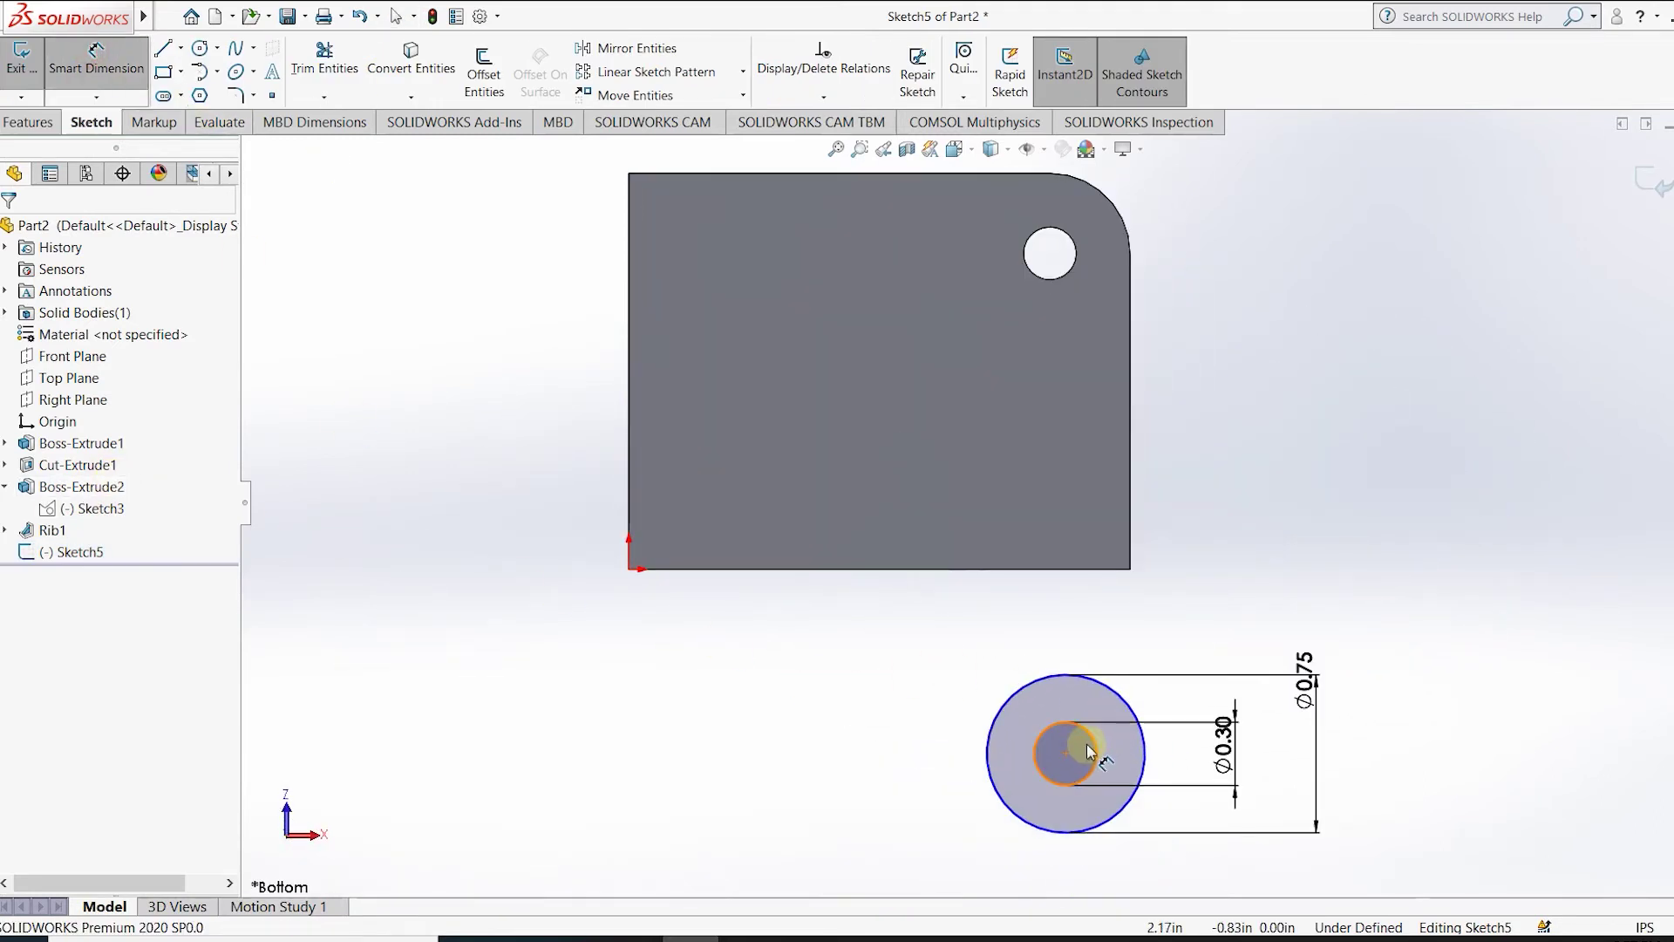
left_click(1070, 268)
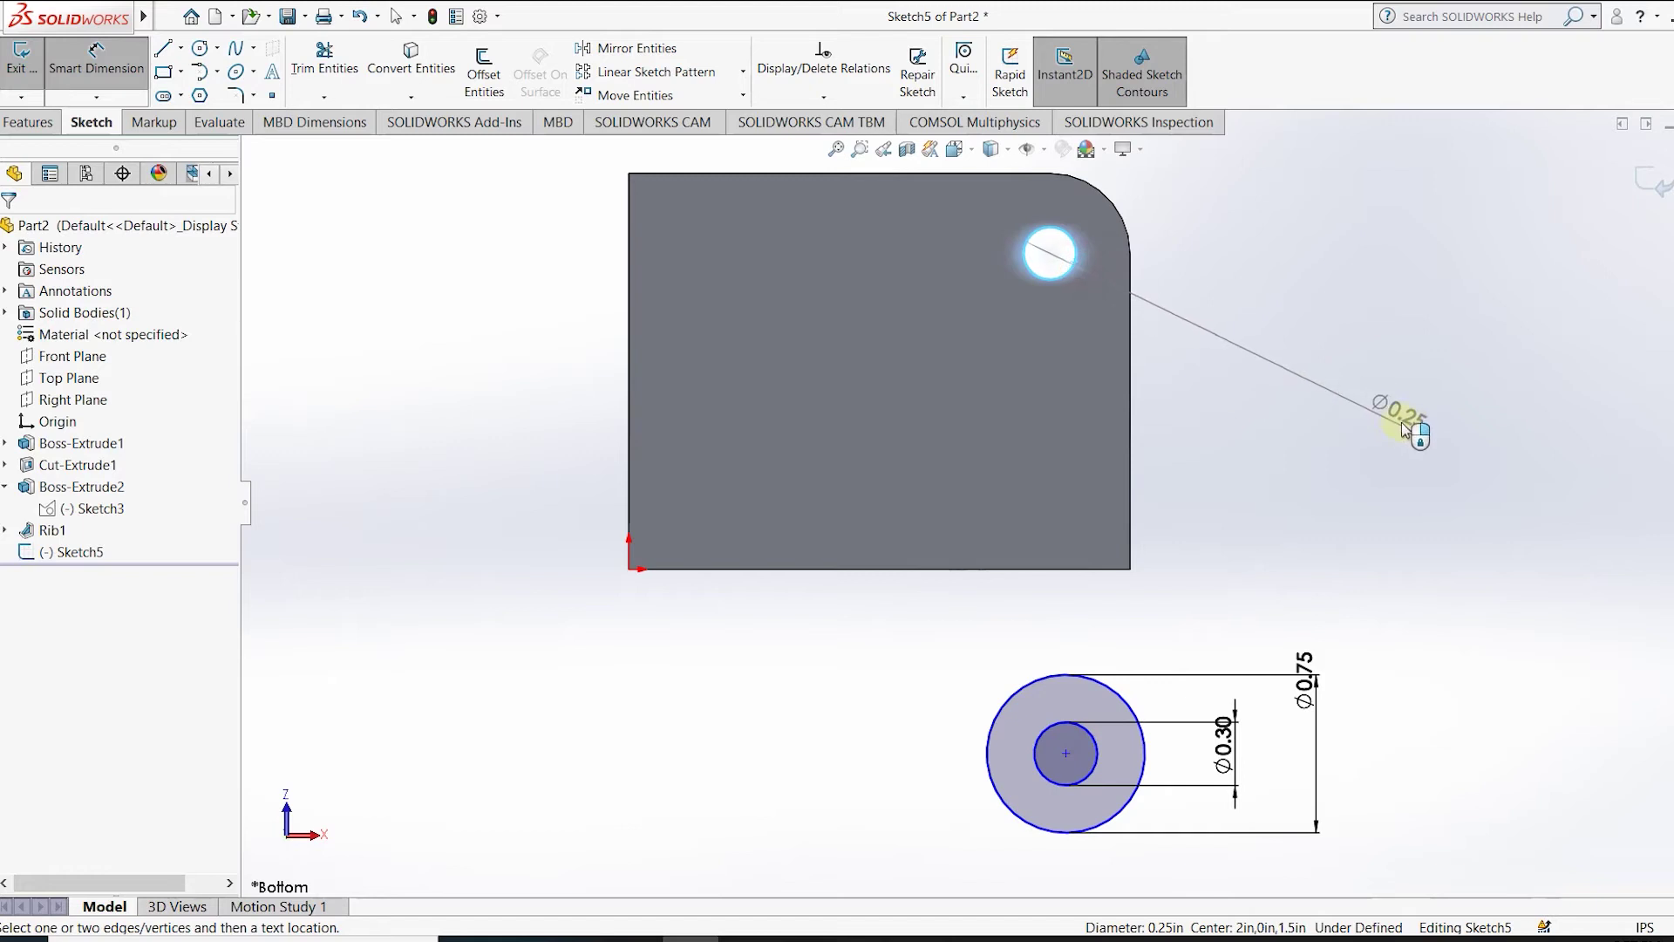
left_click(1096, 751)
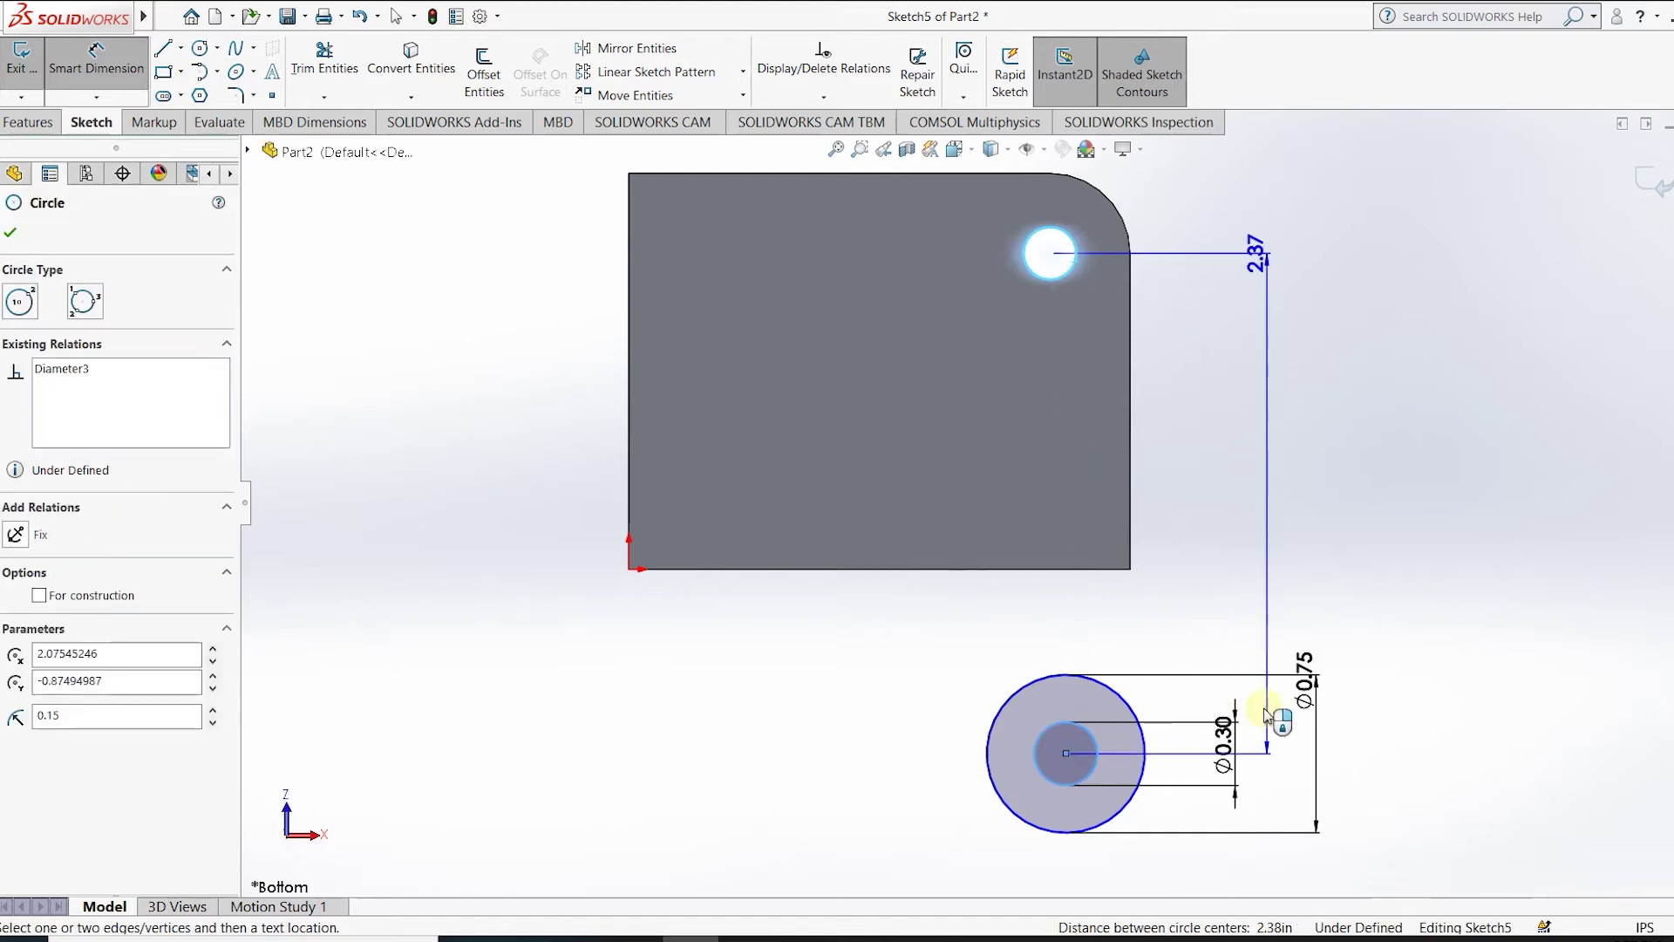
left_click(1478, 608)
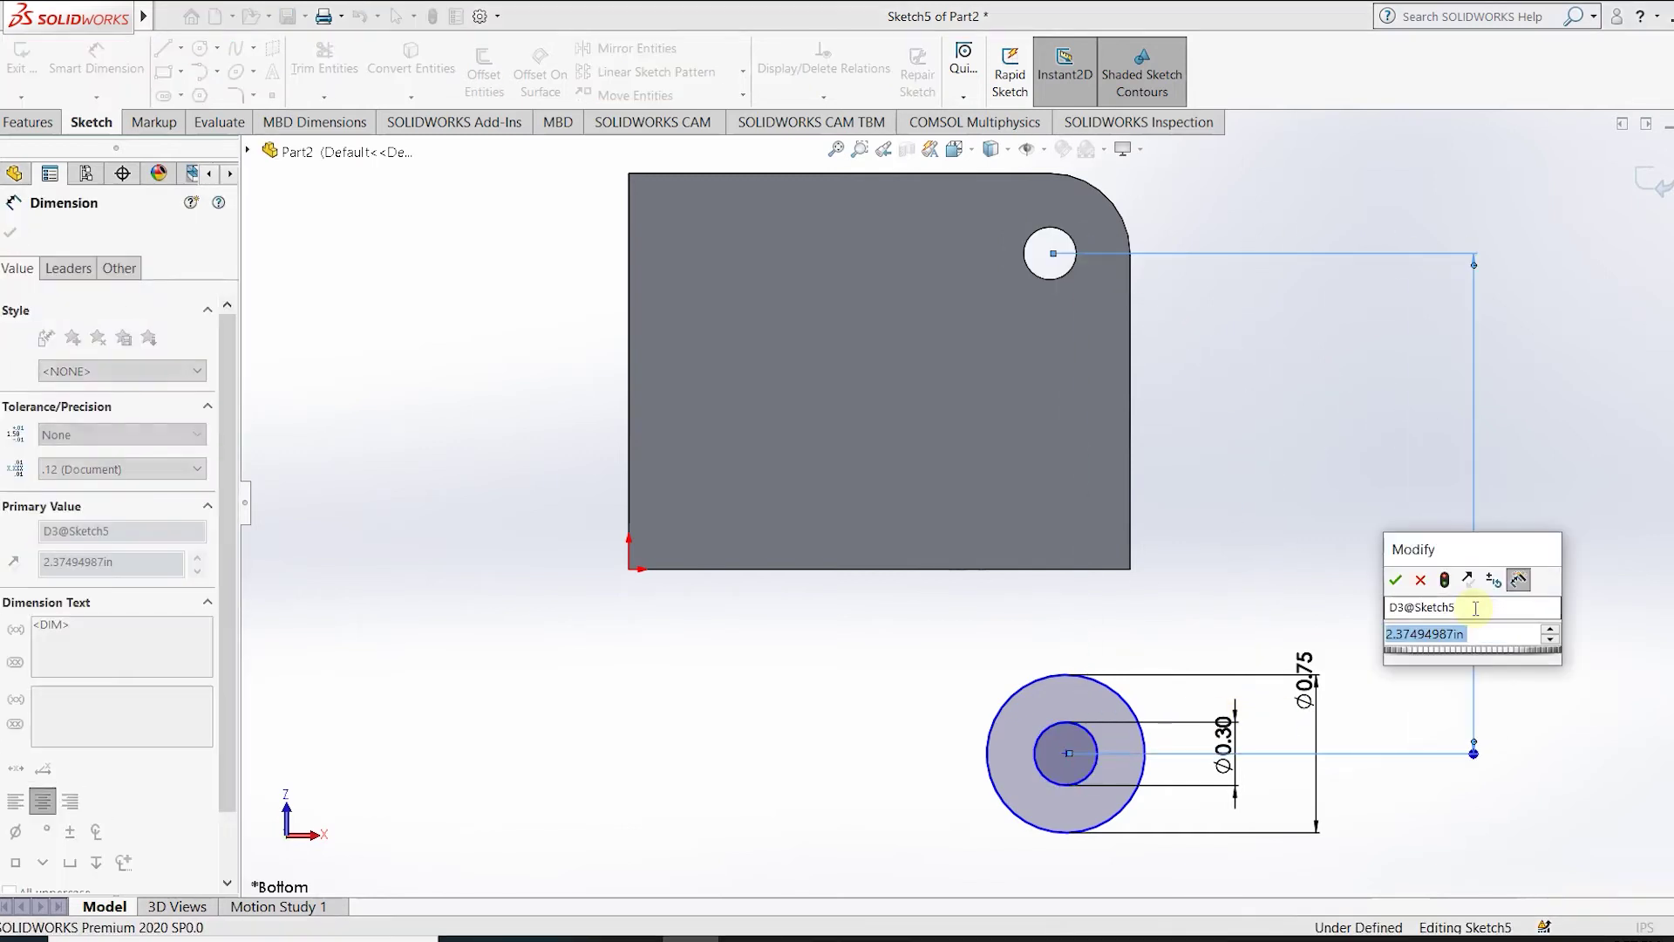
type("2")
key("Return")
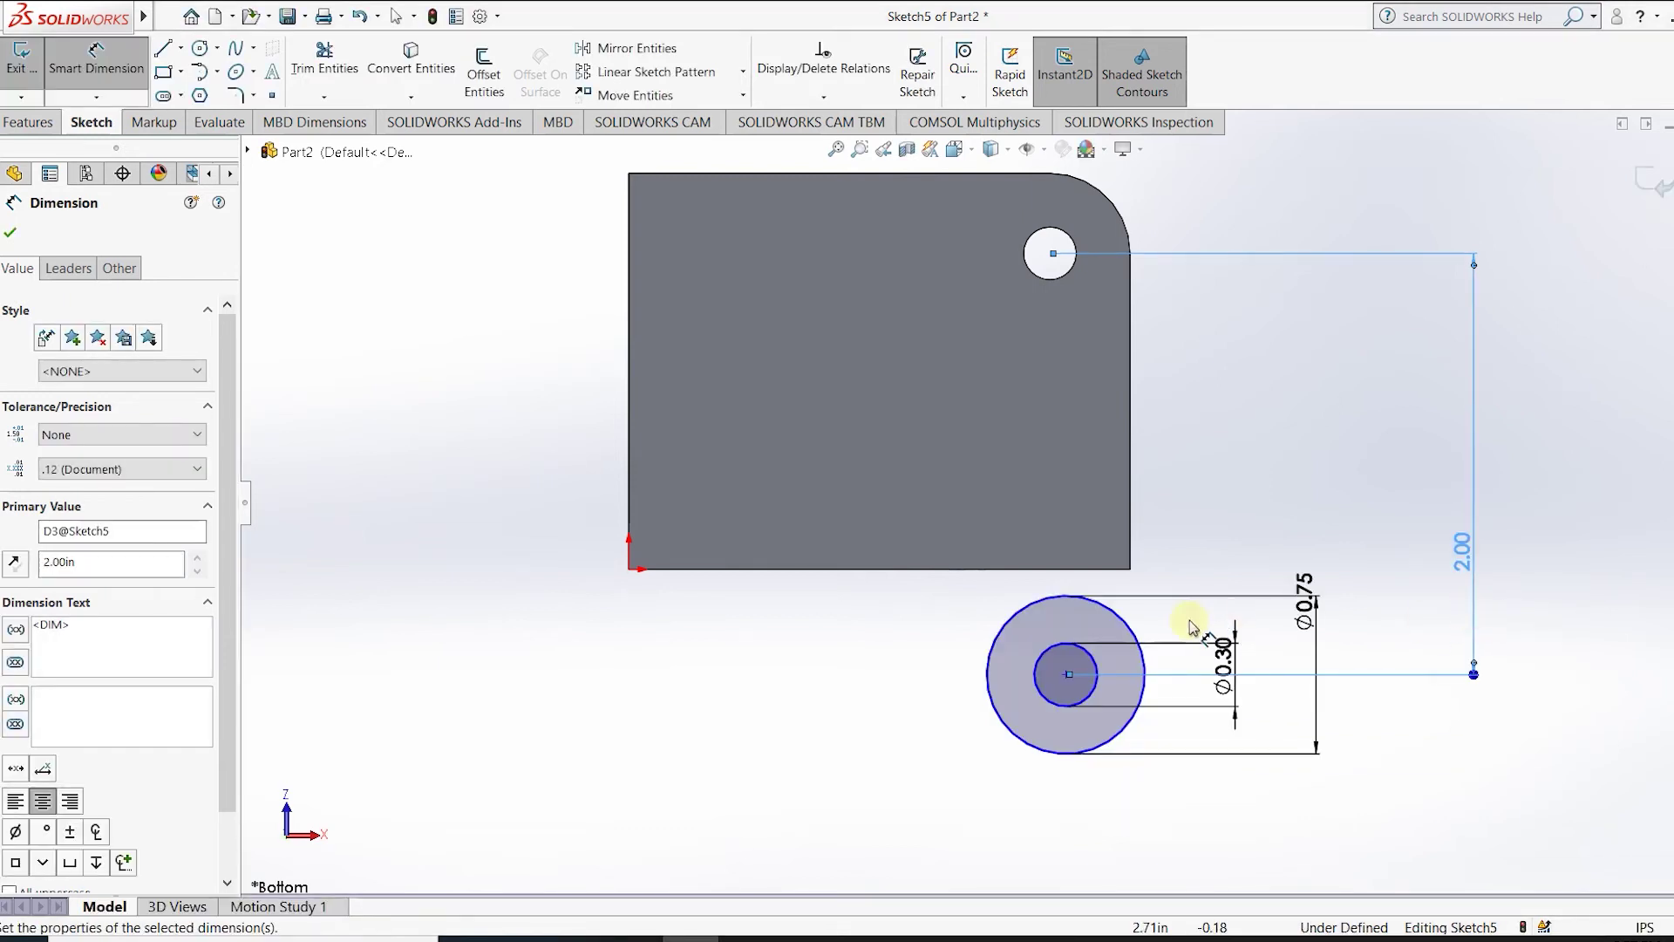
Dimension the horizontal distance from the circles' centre to the plate's side edge beside the rounded corner as 0.375 in.
left_click(1144, 660)
left_click(1130, 545)
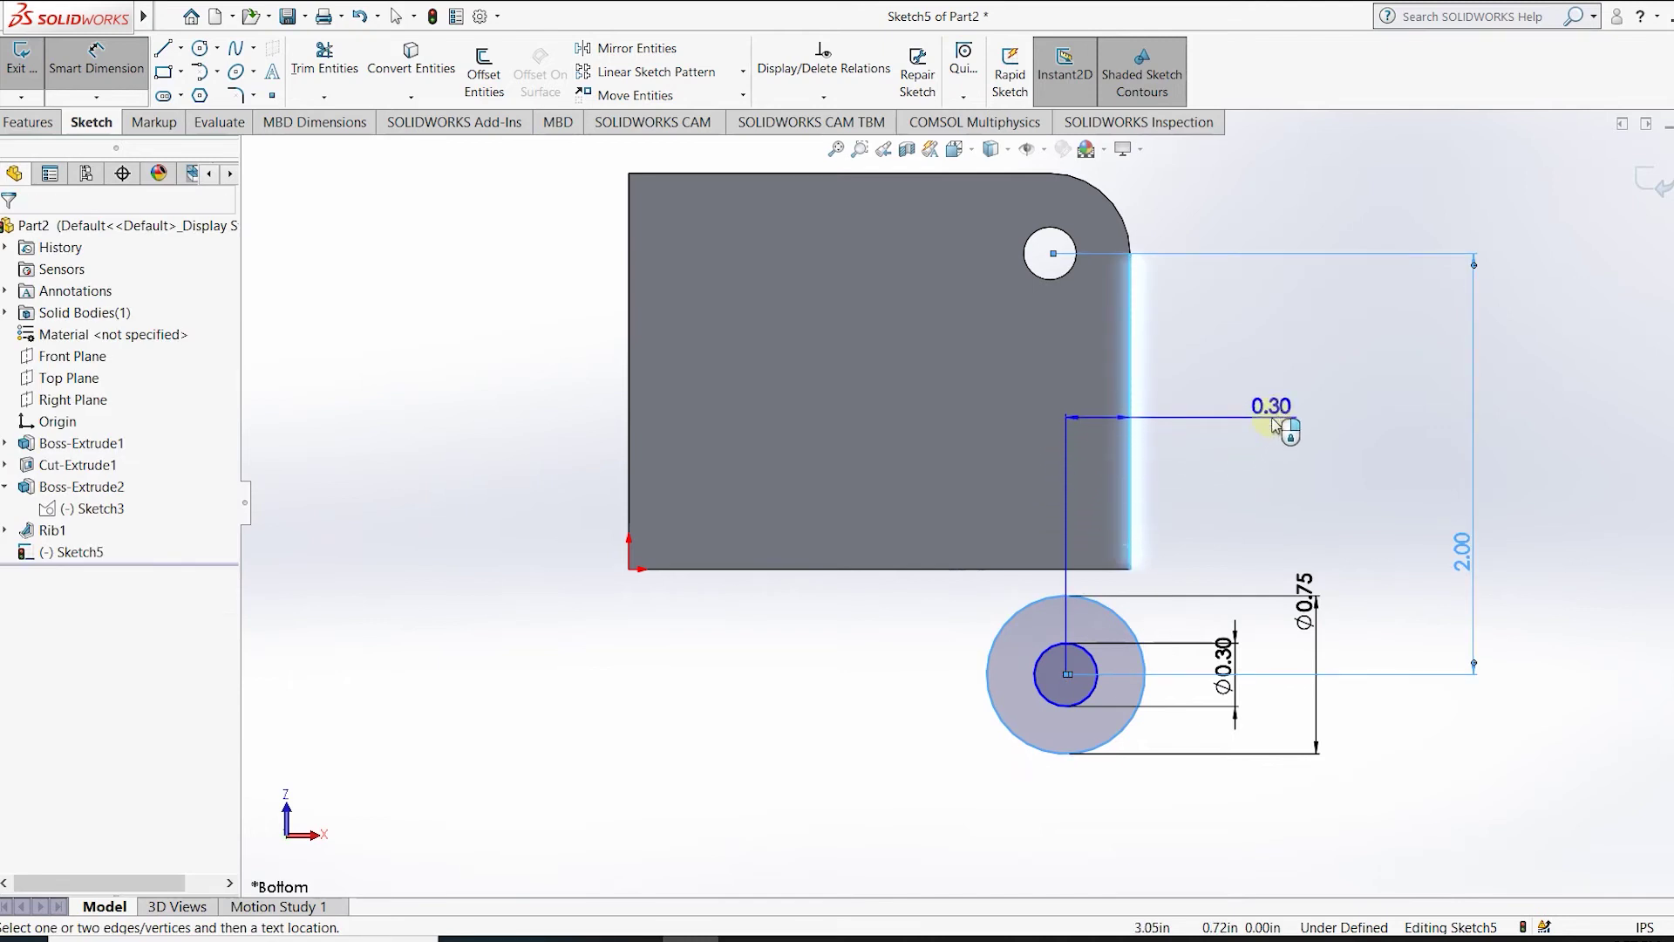
left_click(1273, 425)
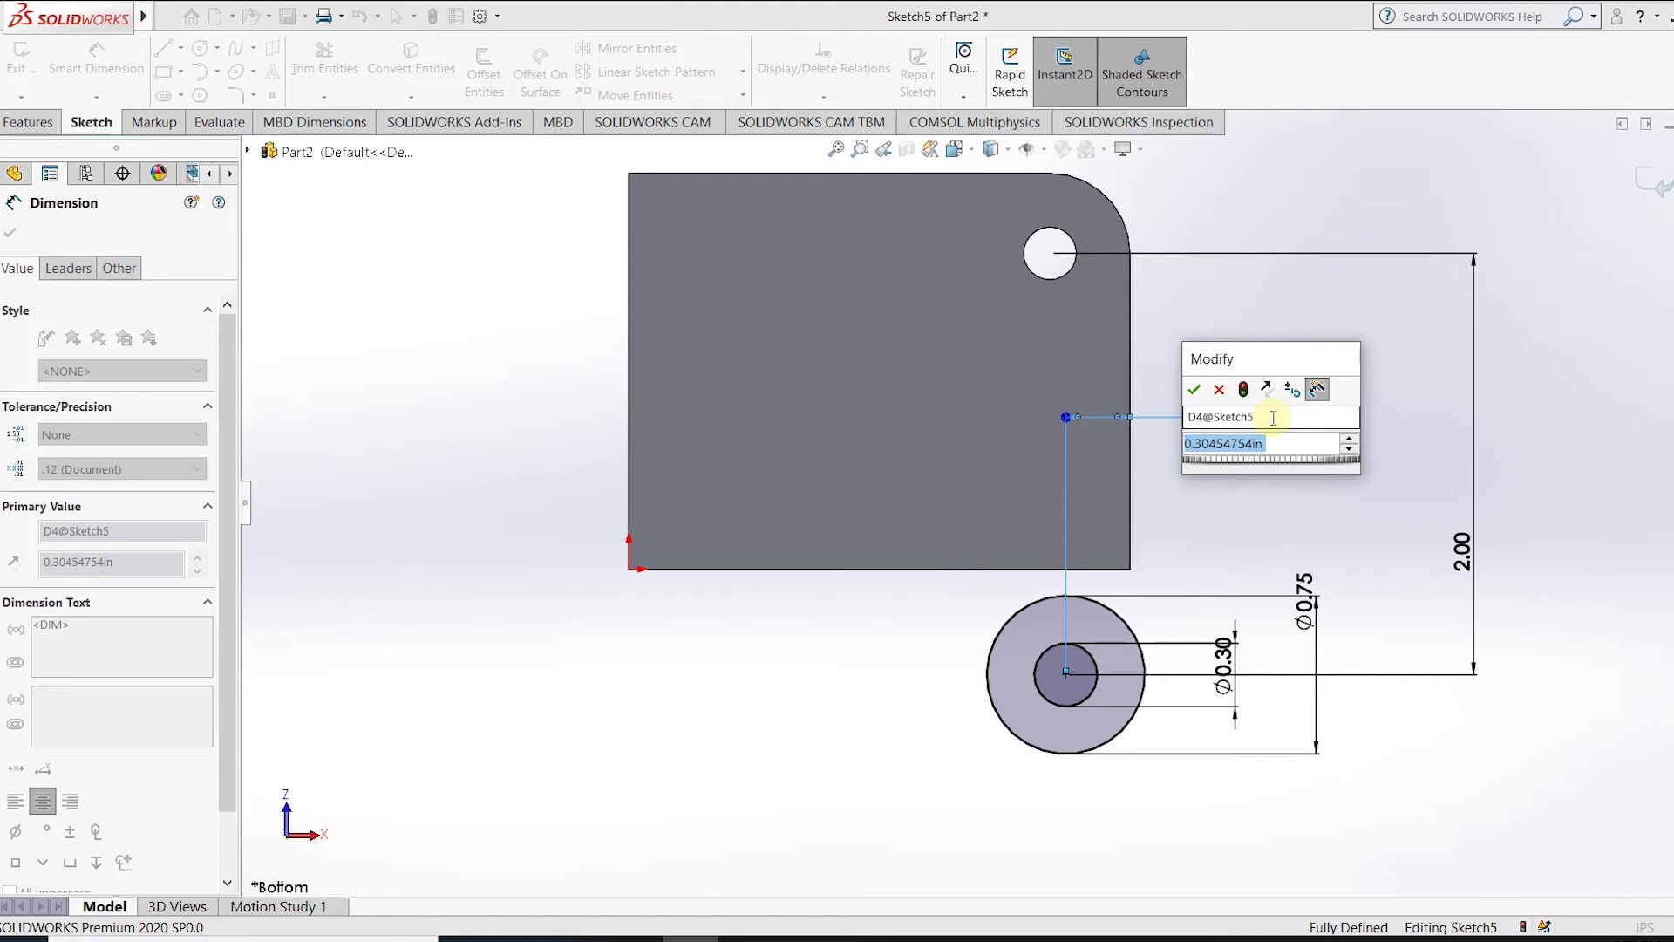
type("0.375")
key("Return")
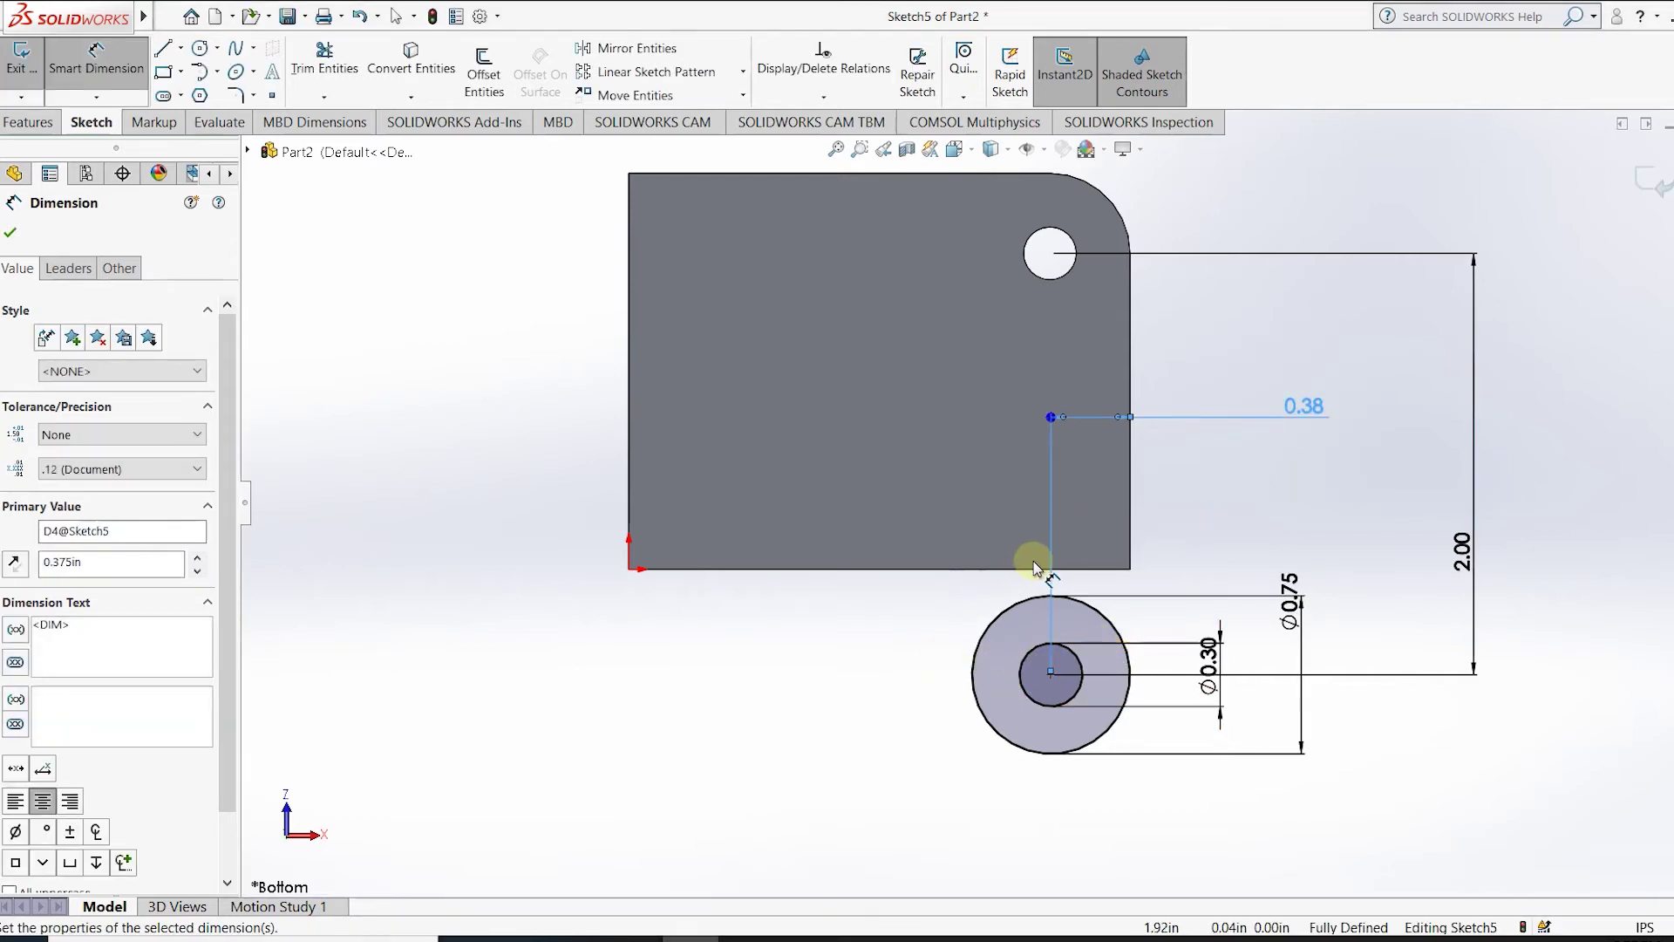
Draw three connected lines joining the outer circle's two side quadrants to the plate's edge, running along that edge to its corner.
key("l")
scroll(1103, 678, "down", 5)
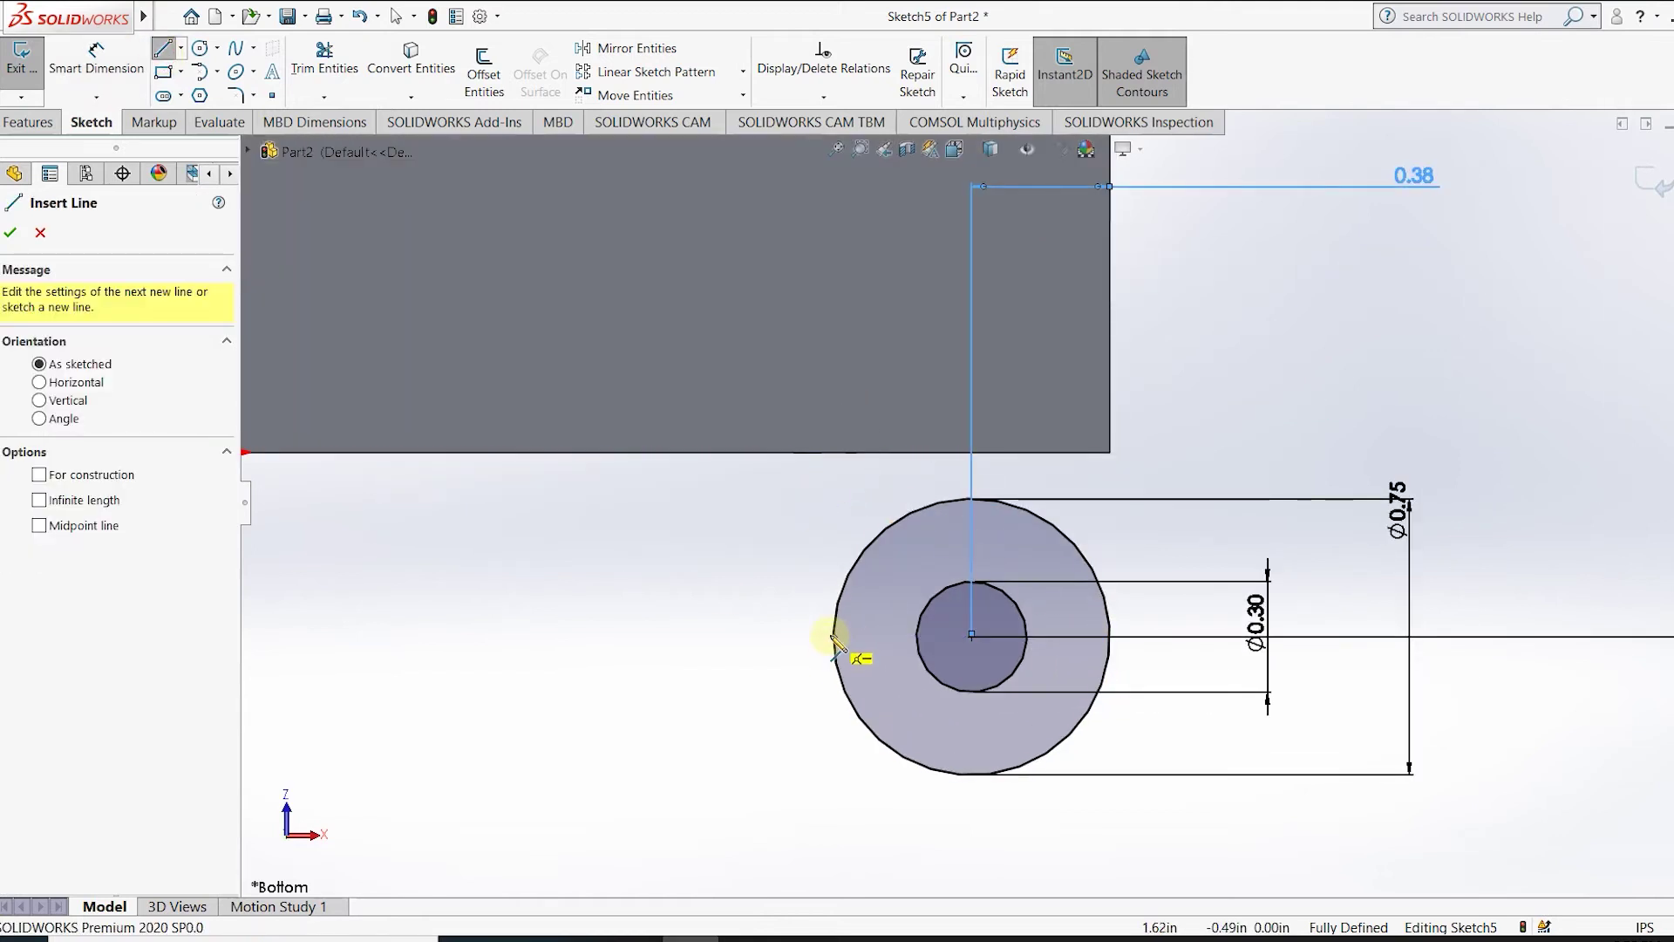
left_click(834, 636)
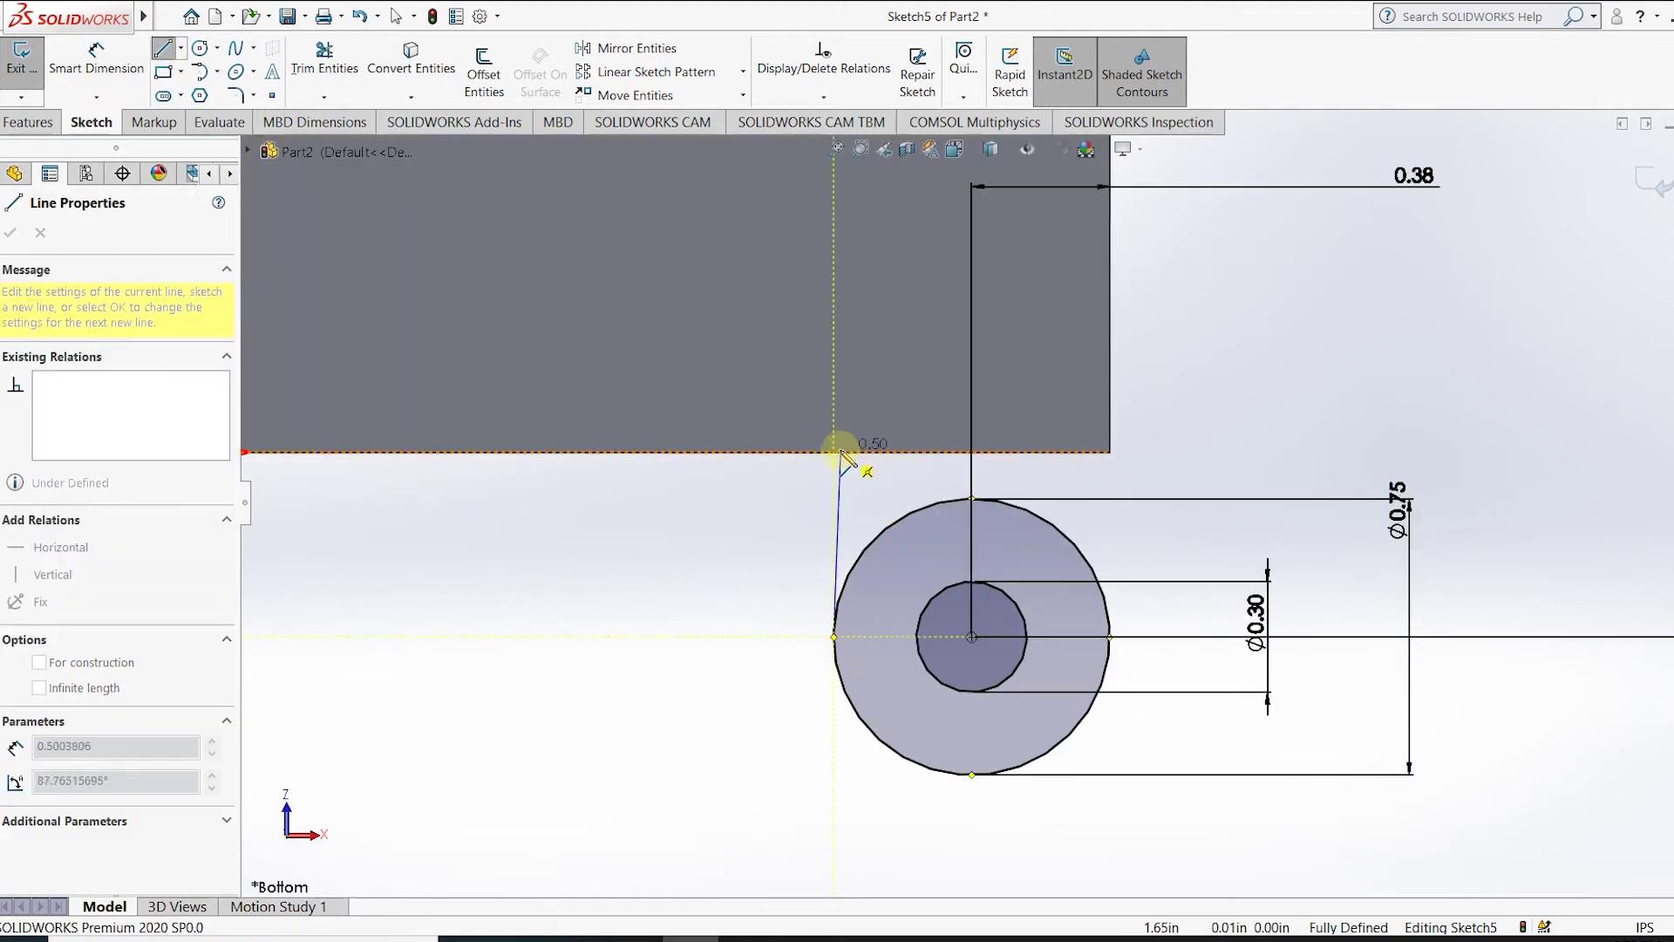
left_click(834, 451)
double_click(1109, 452)
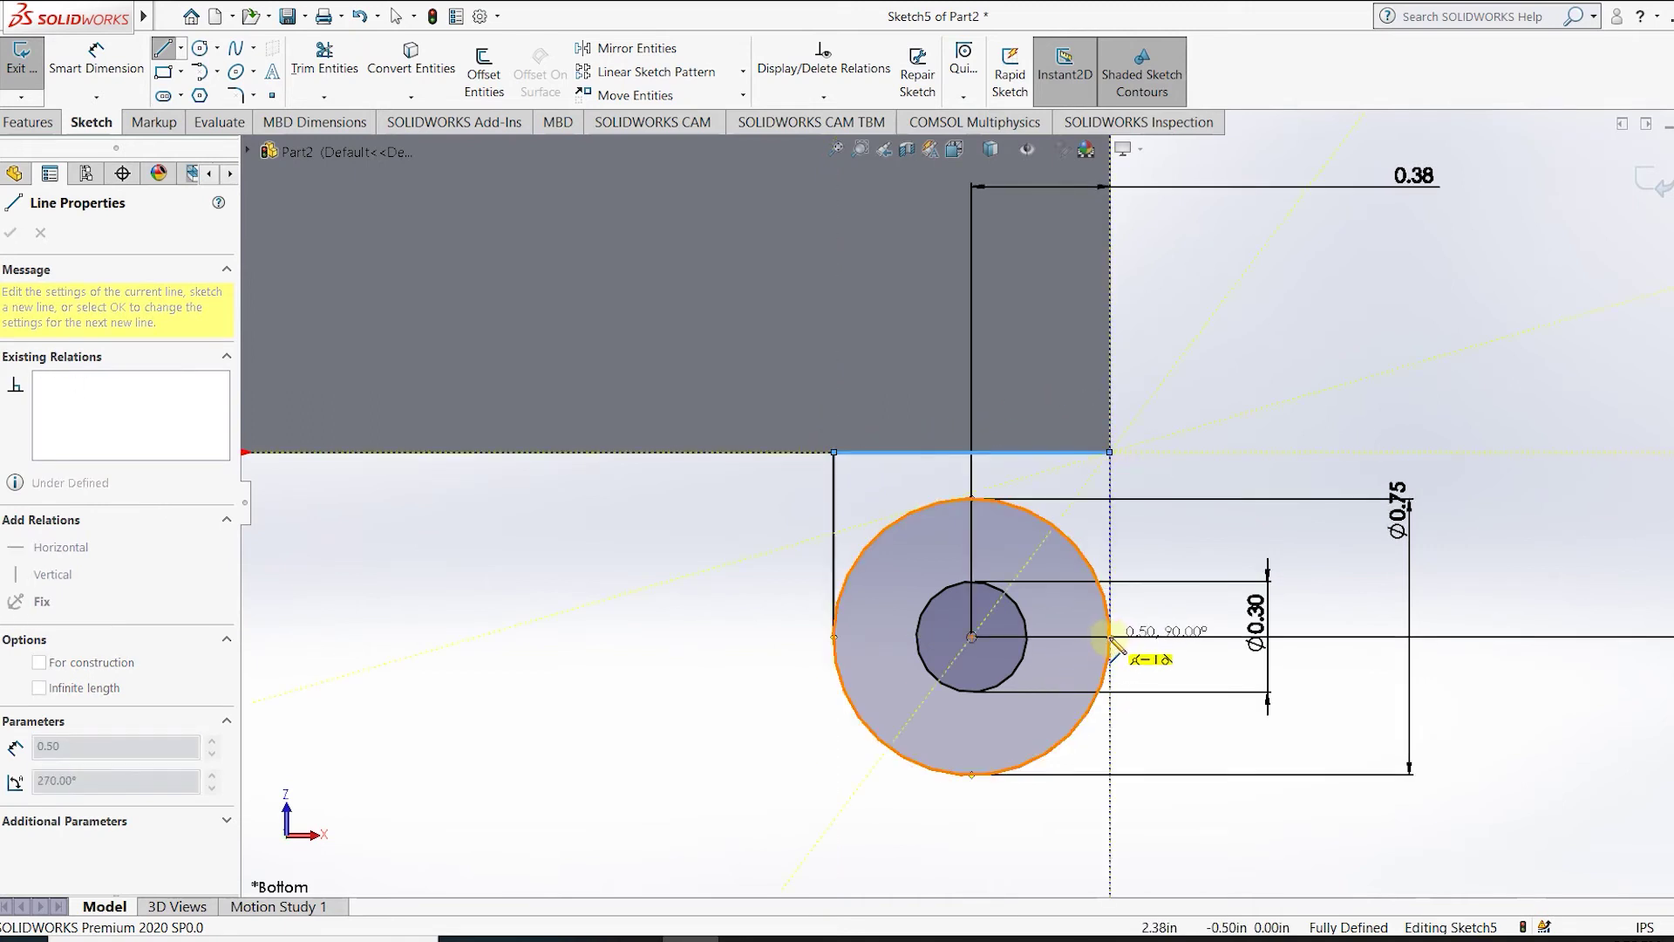
left_click(1111, 638)
left_click(1003, 481)
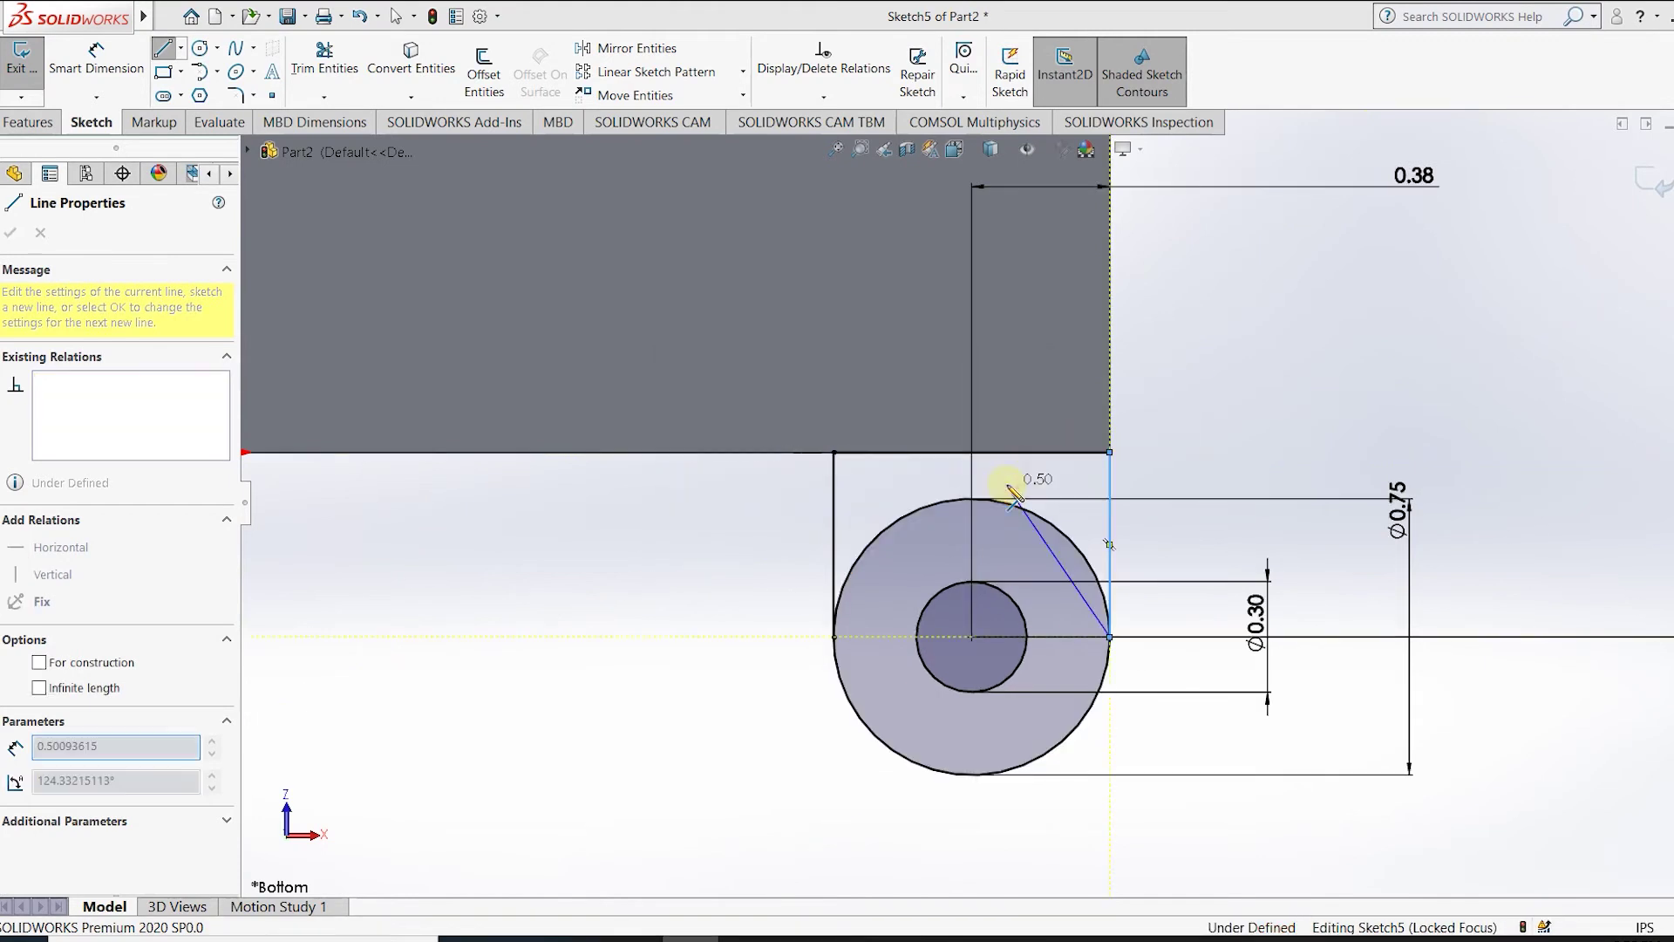
key("Escape")
Trim away the half of the 0.75 in circle facing the plate, leaving a U-shaped lug outline.
left_click(324, 57)
left_click_drag(850, 497, 1001, 512)
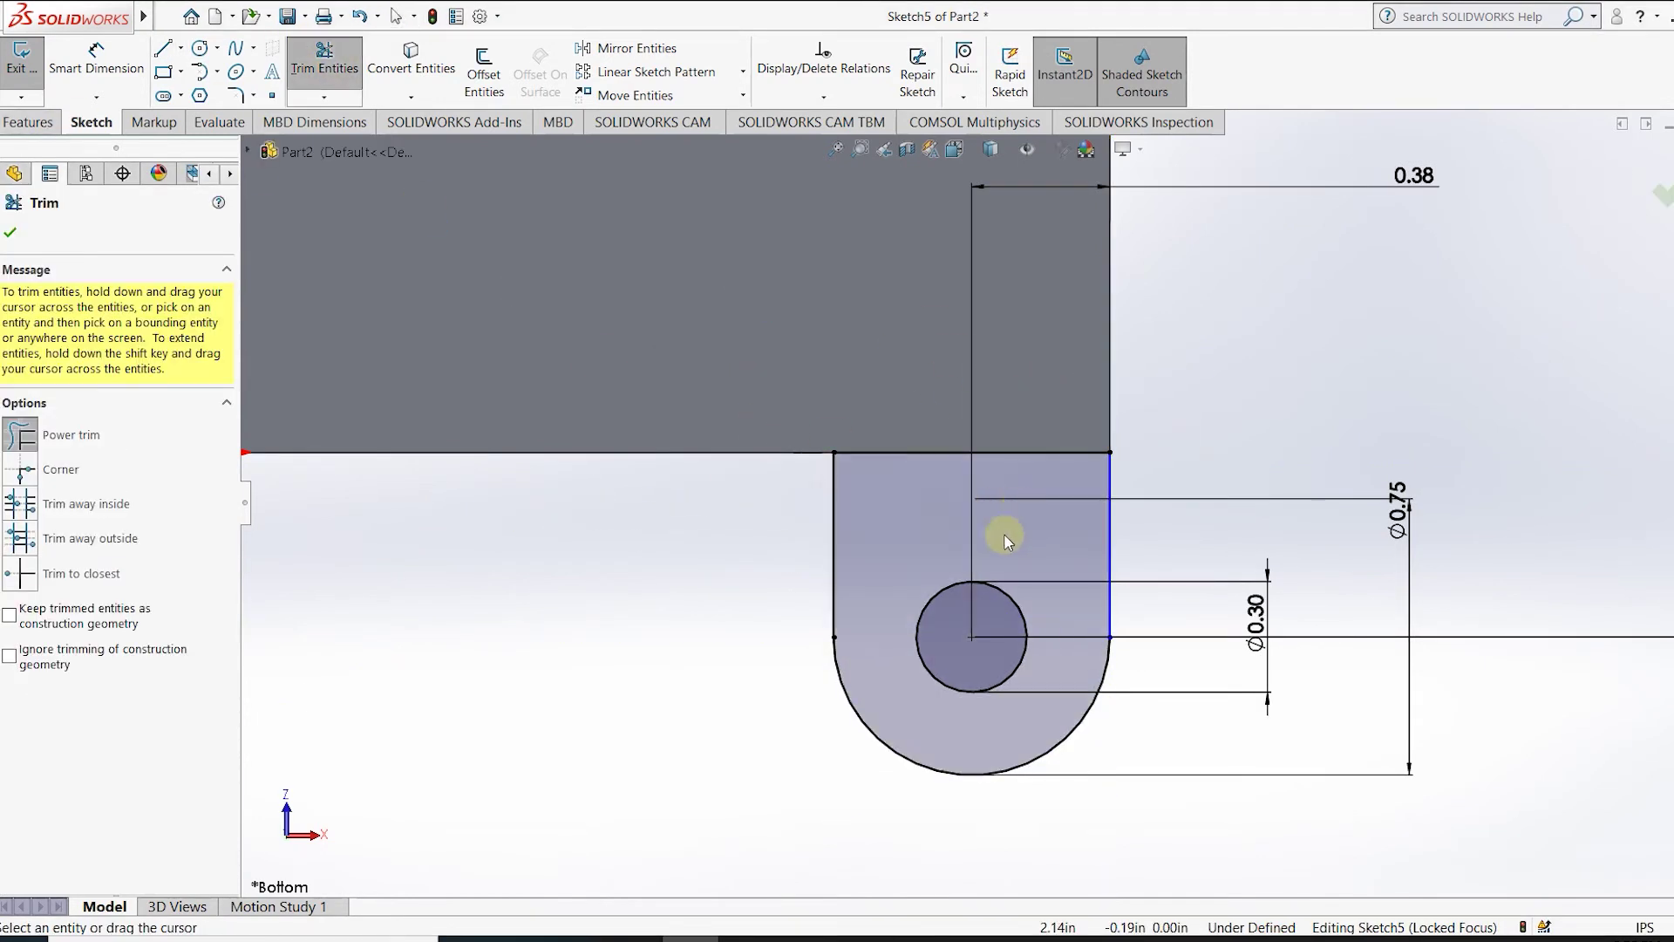
scroll(990, 505, "up", 2)
Extrude the lug profile with its hole to a blind depth of 1 in in the reversed direction, merged with the part.
left_click(28, 122)
left_click(31, 69)
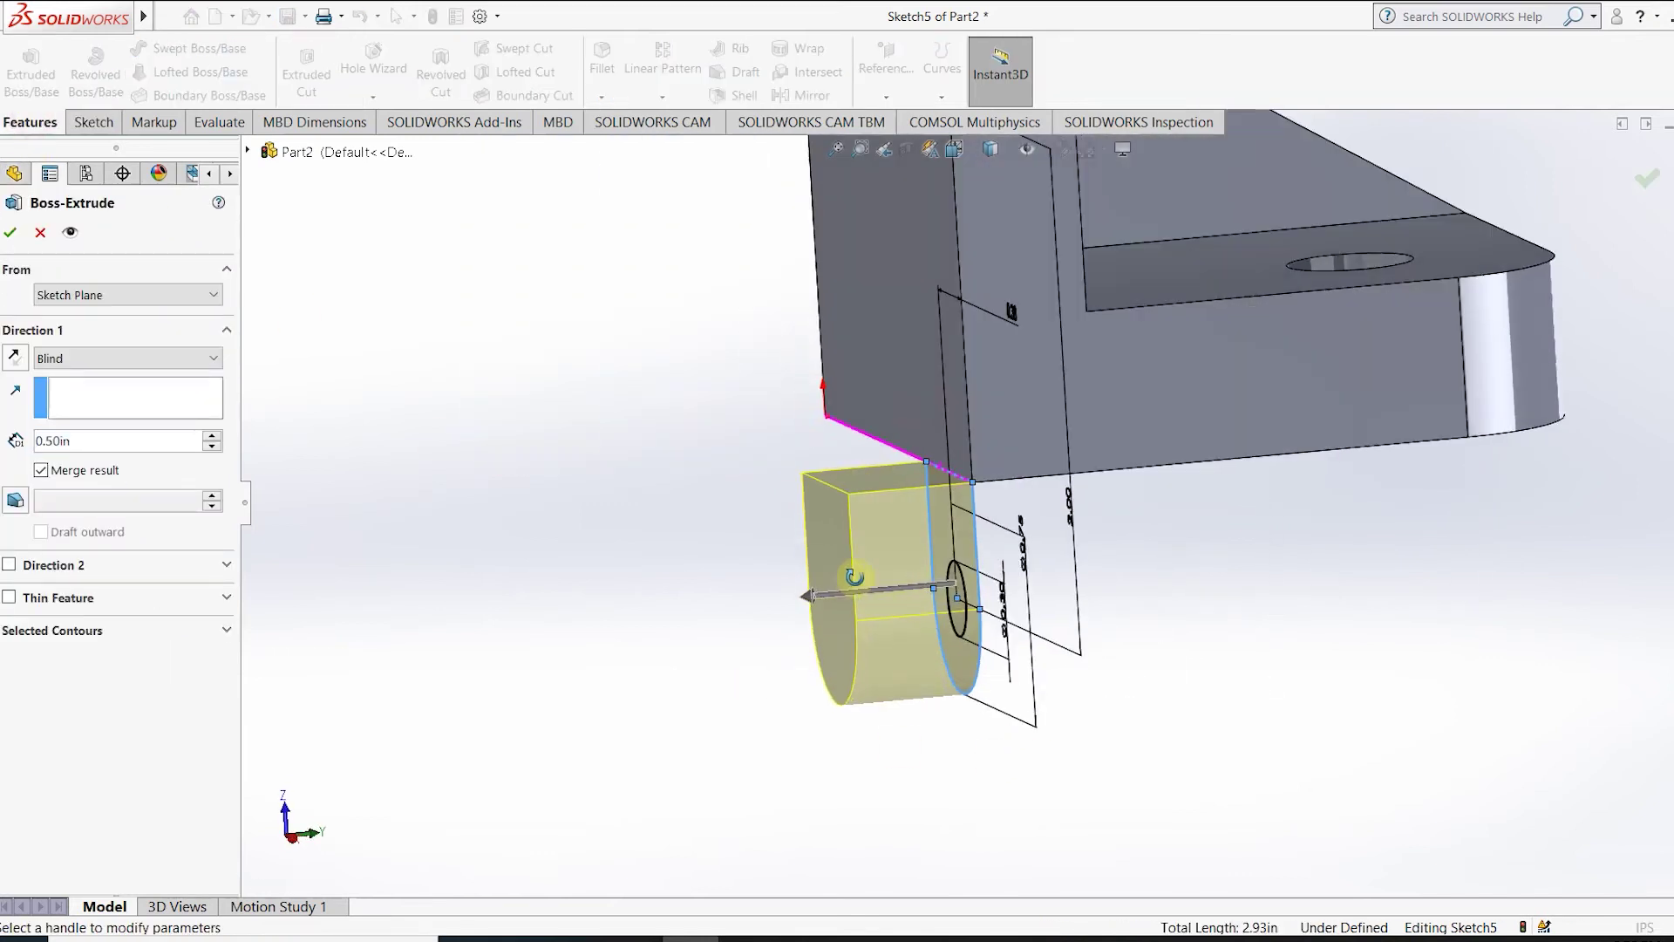
left_click_drag(959, 602, 911, 615)
left_click(14, 357)
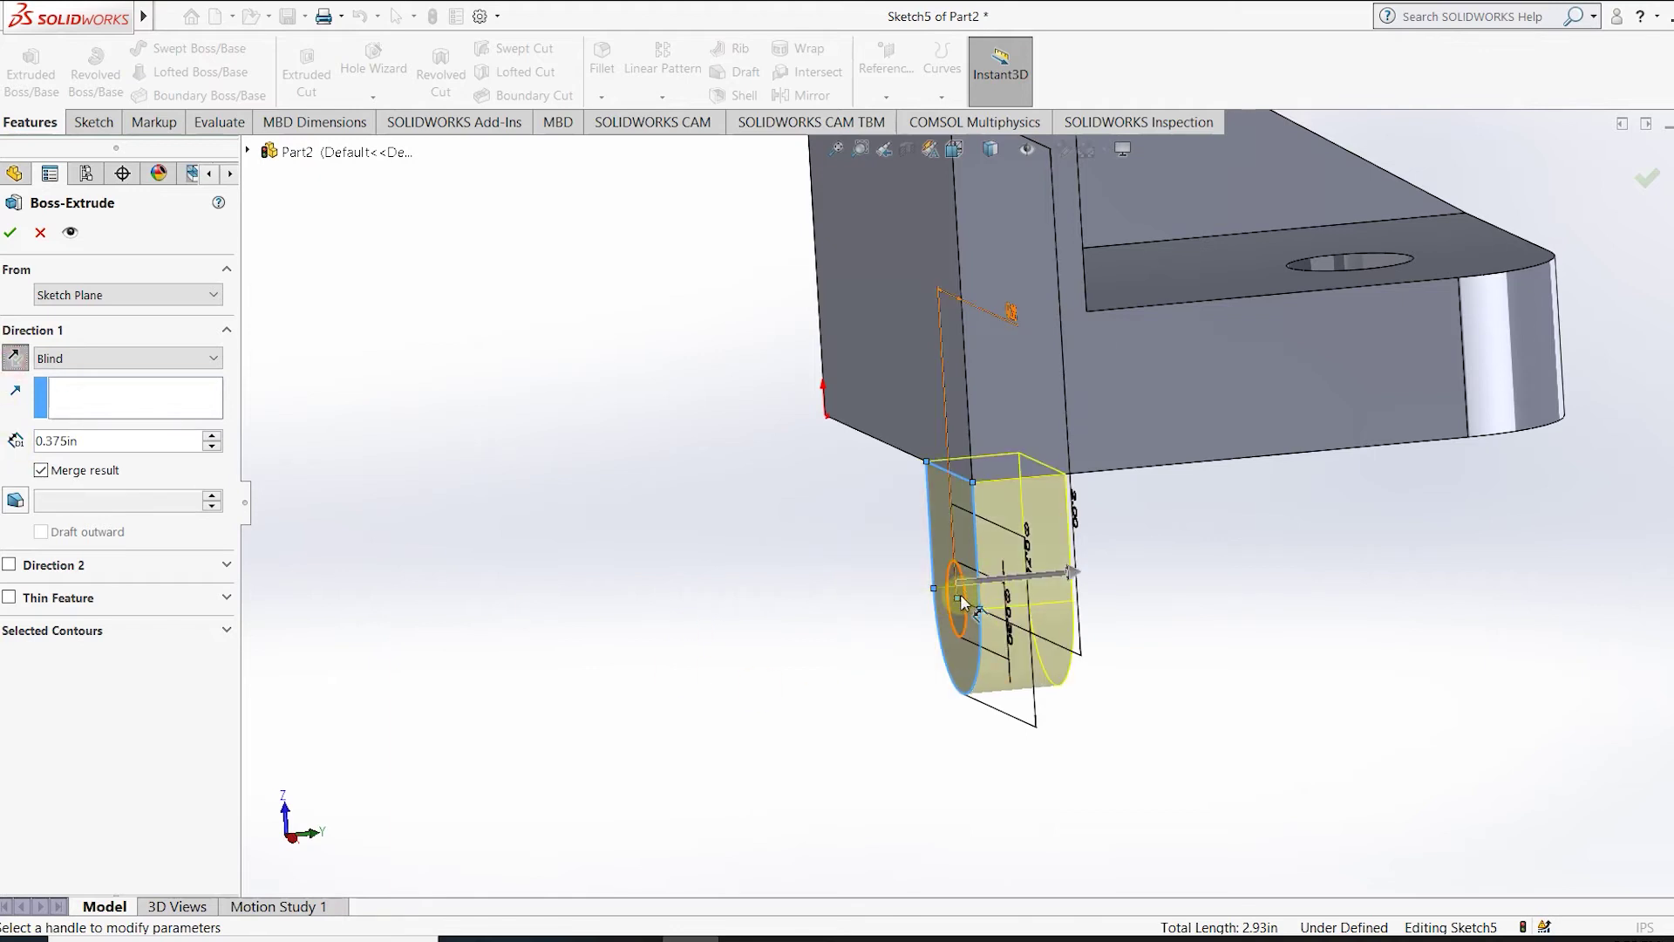
scroll(962, 601, "down", 5)
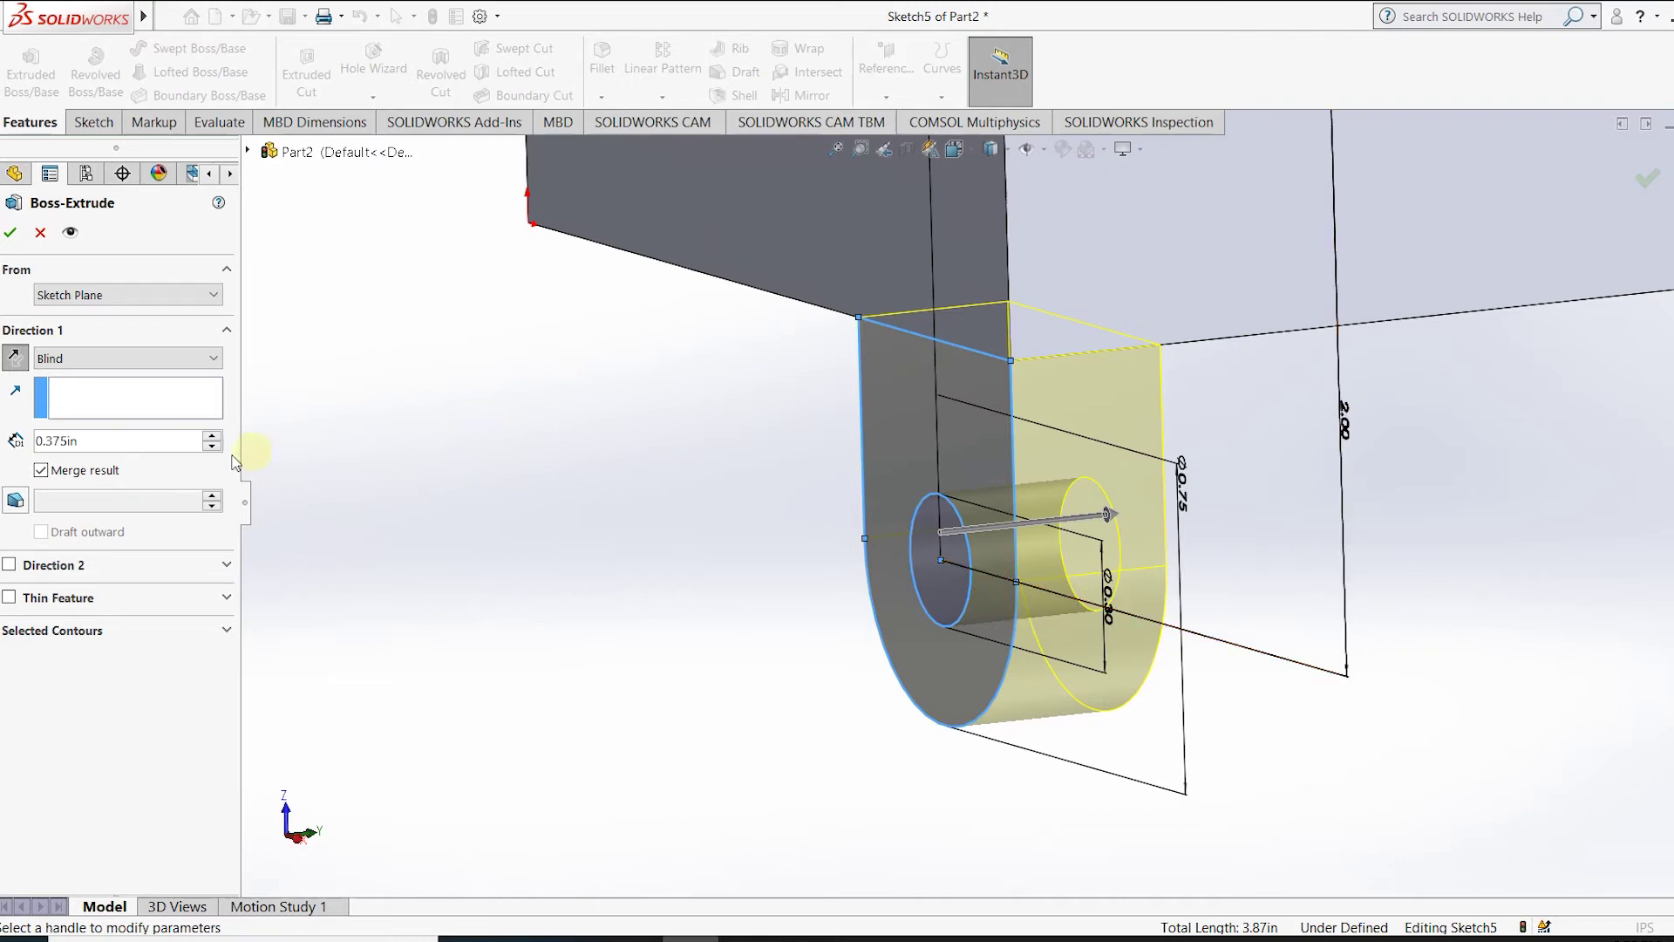
type("1")
key("Return")
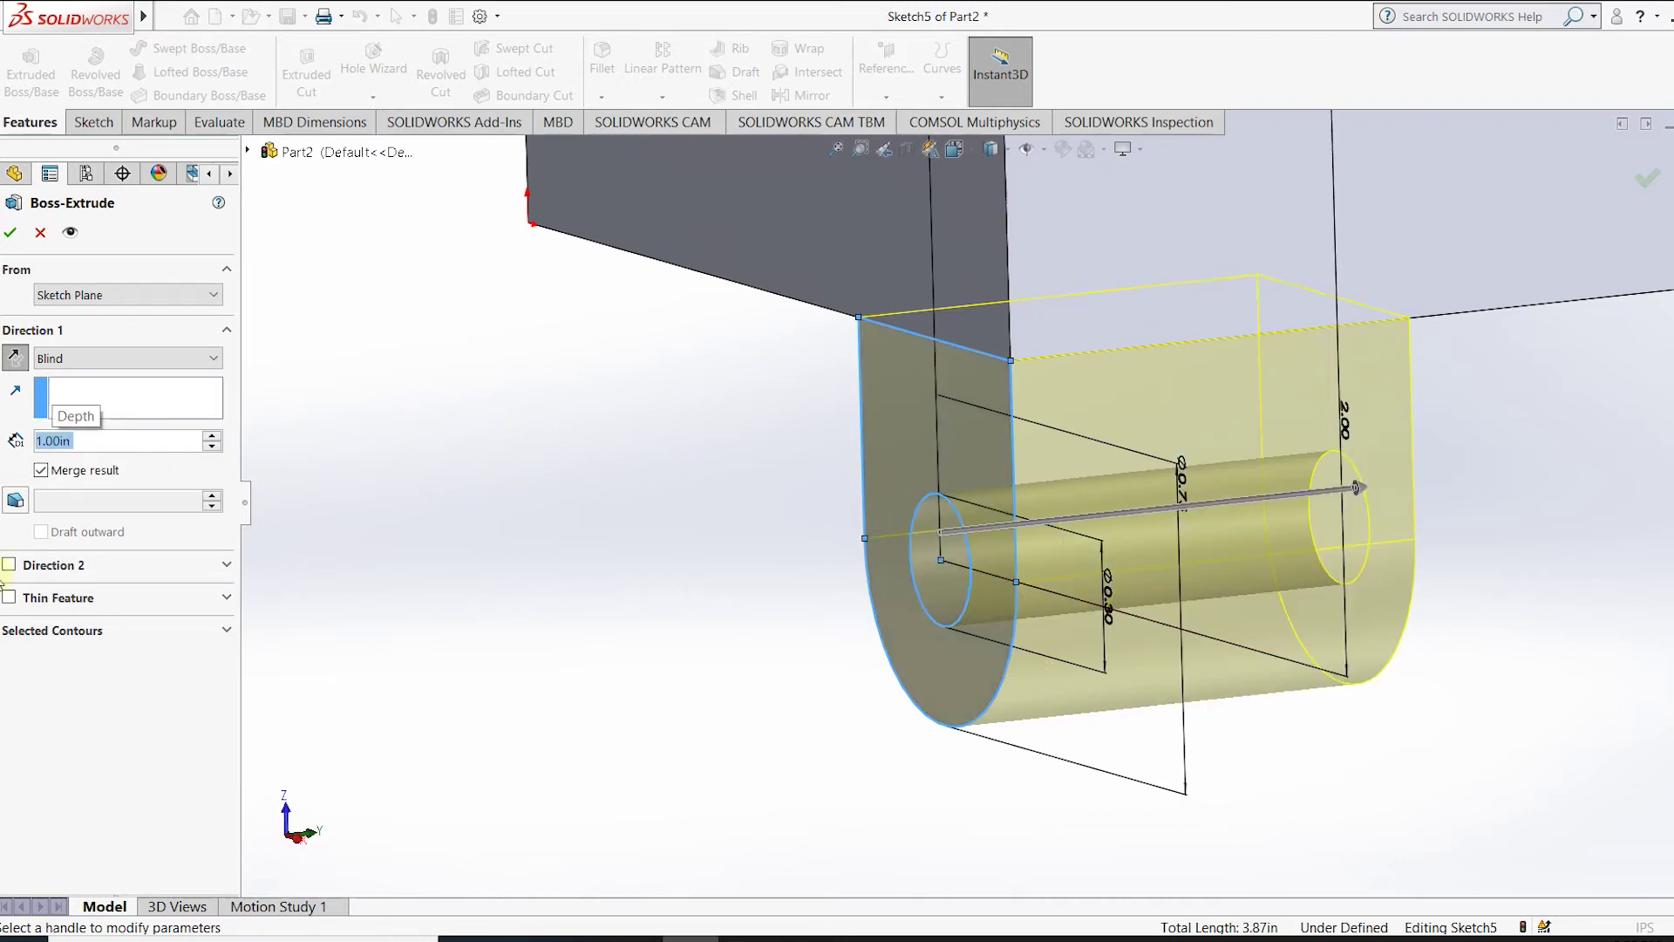
left_click(12, 233)
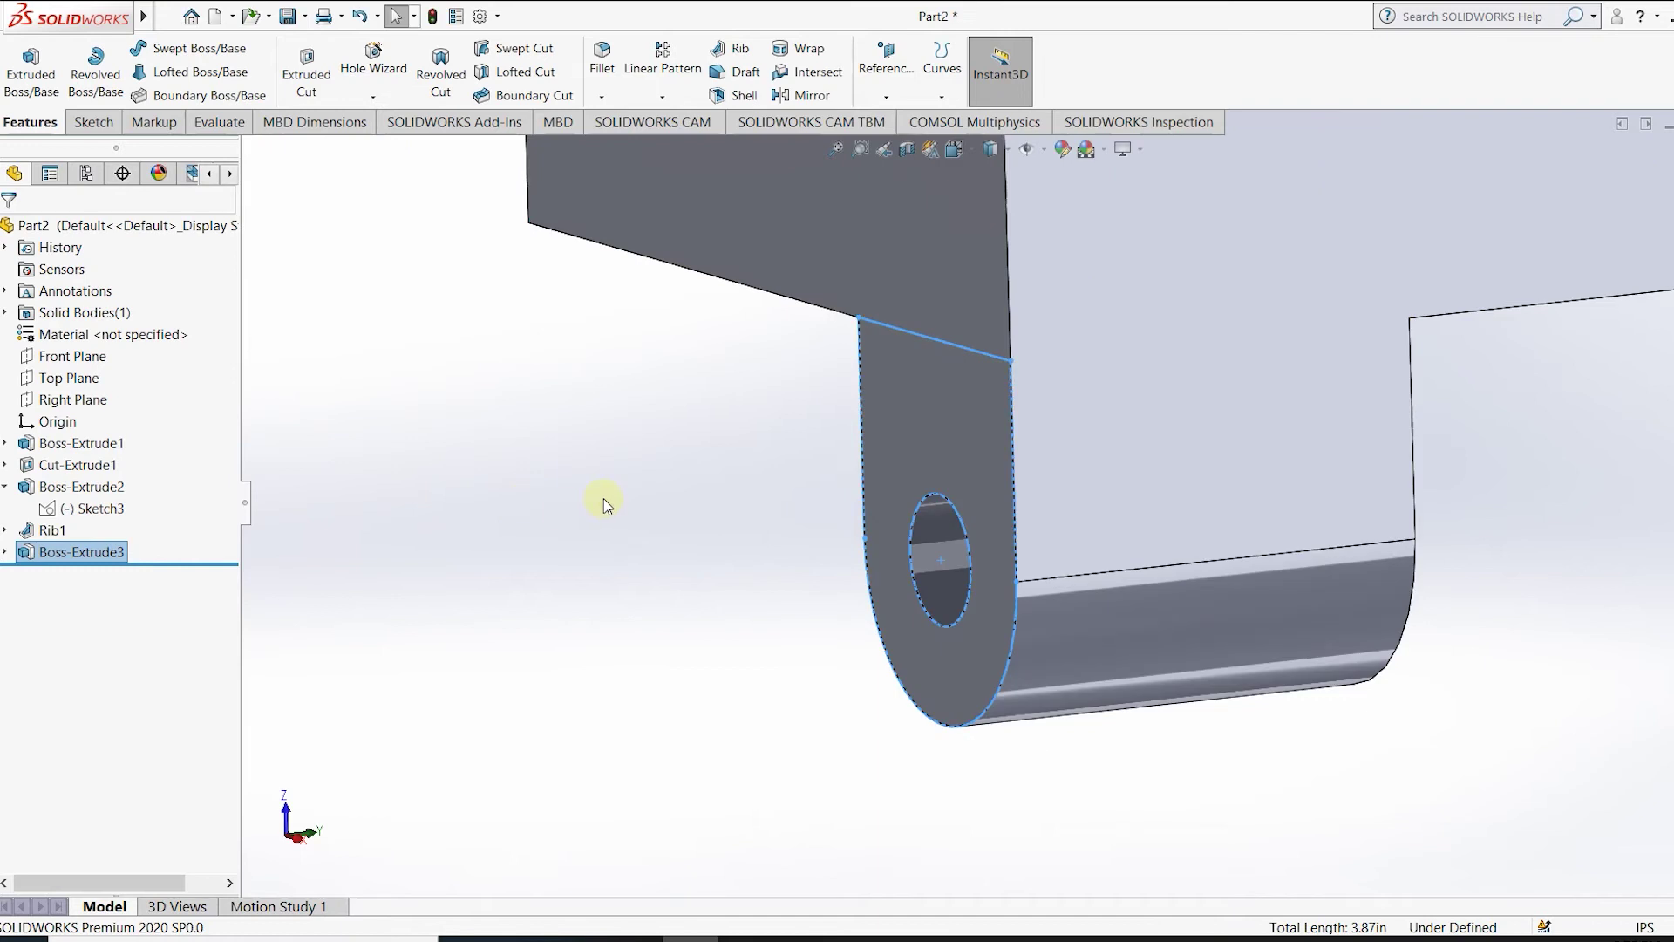
Apply a polished steel appearance to the whole part and change its colour to blue.
middle_click_drag(971, 469, 1075, 491)
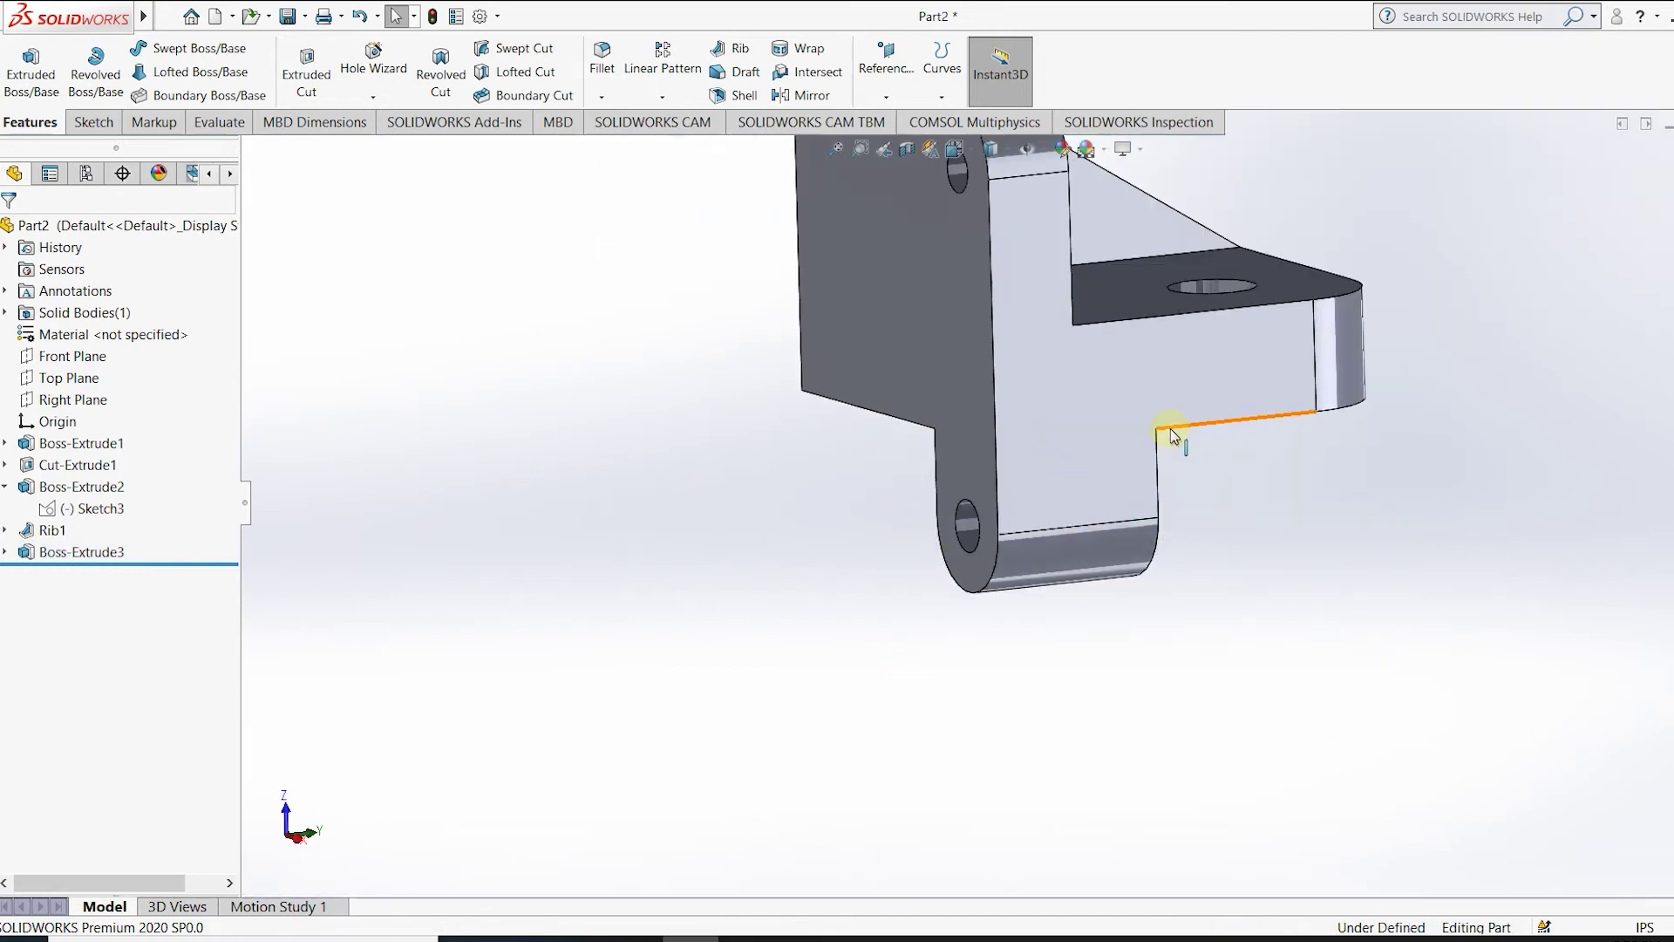
key("ctrl+7")
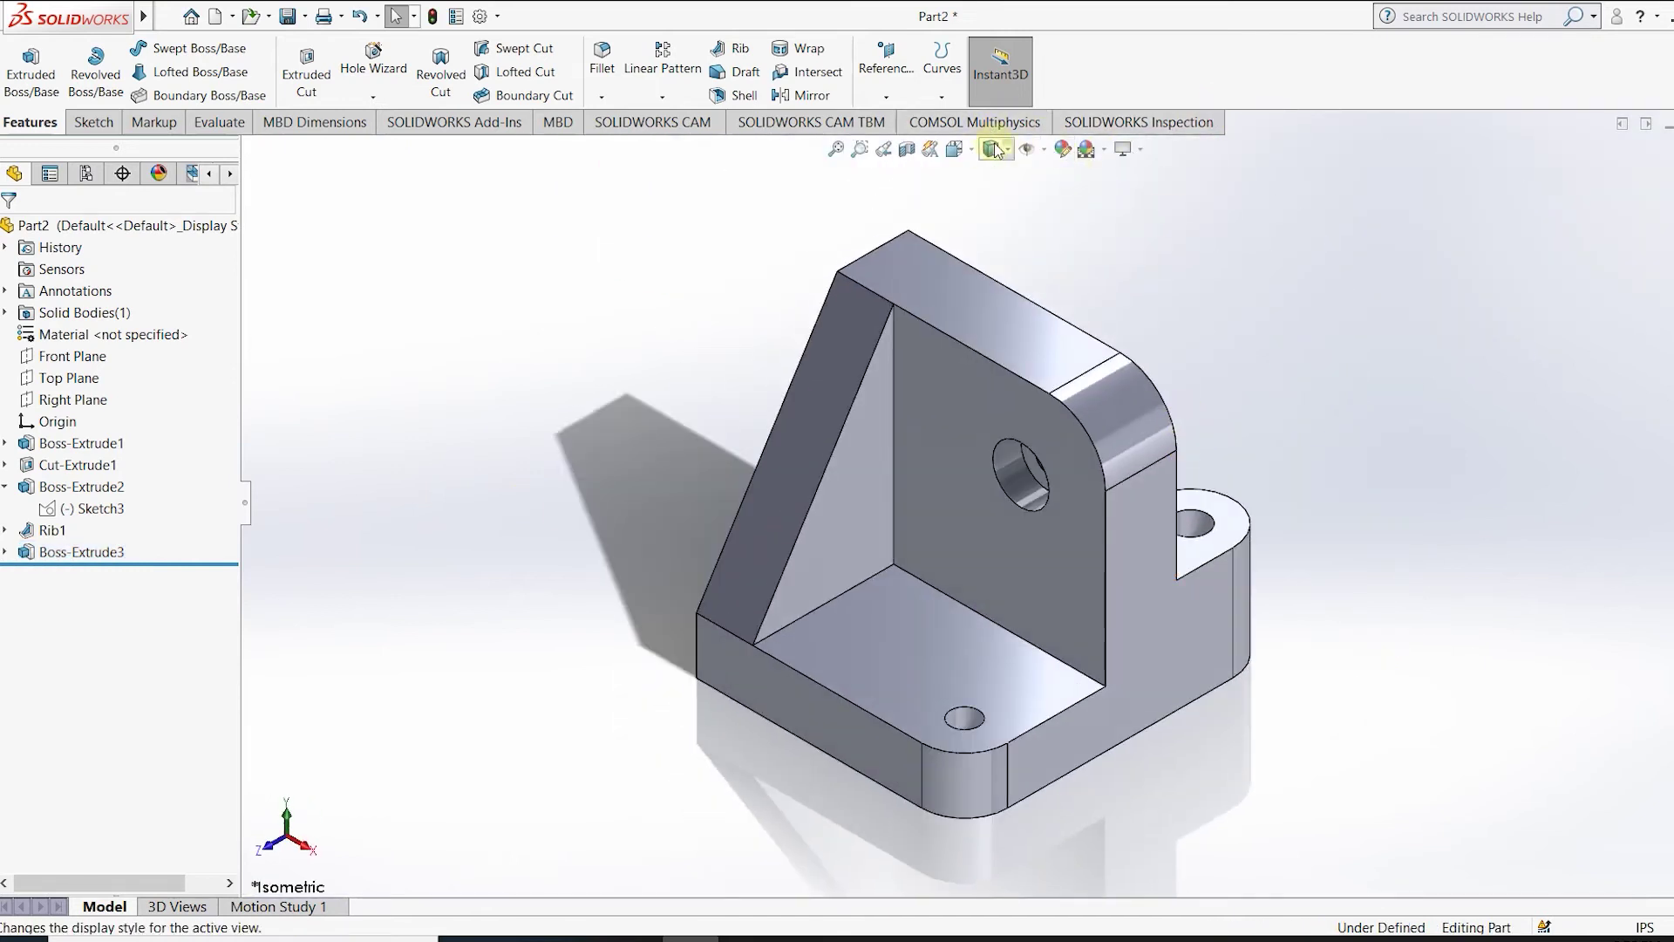
left_click(1061, 149)
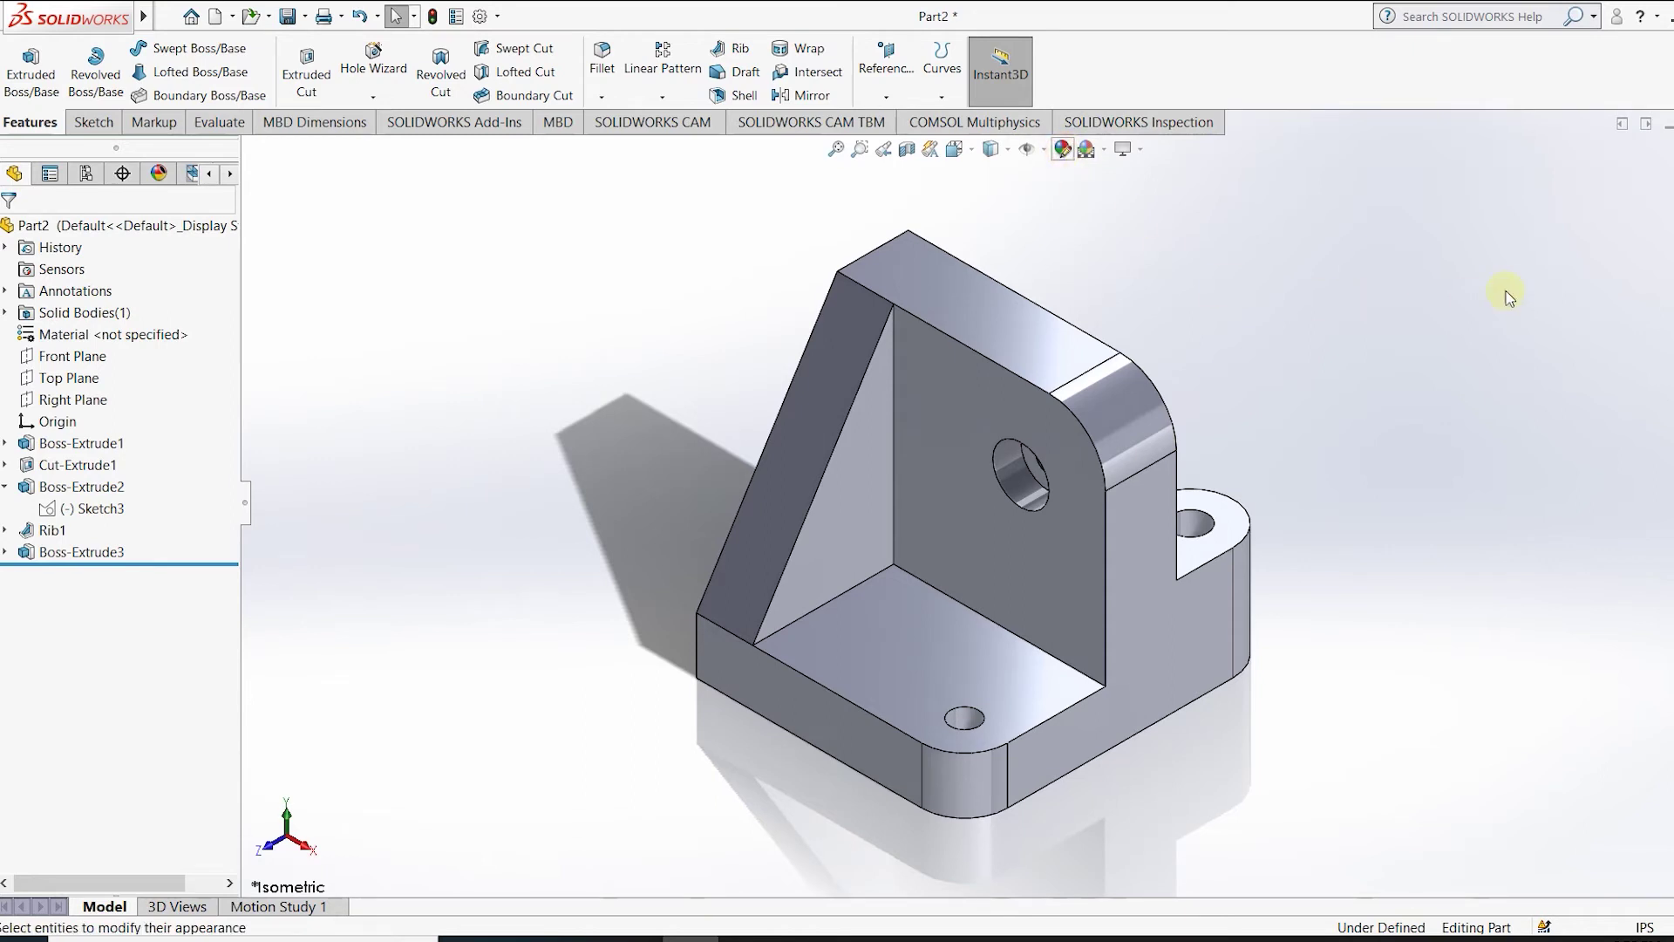
left_click(1554, 249)
left_click(1524, 475)
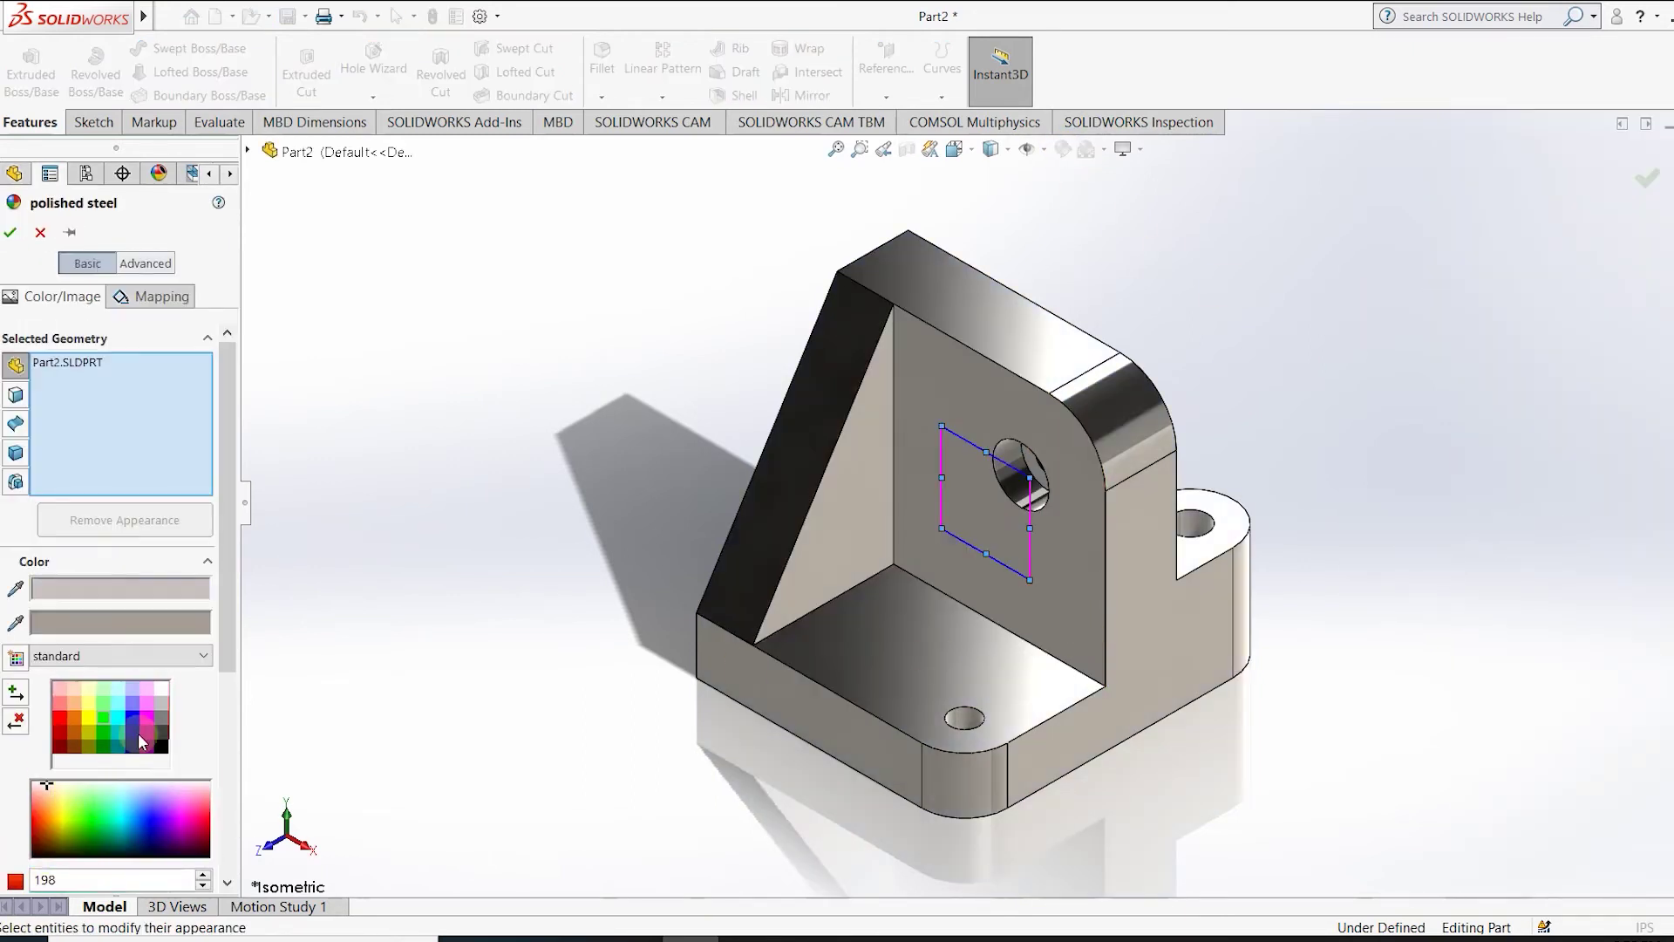
left_click(132, 716)
left_click(1645, 176)
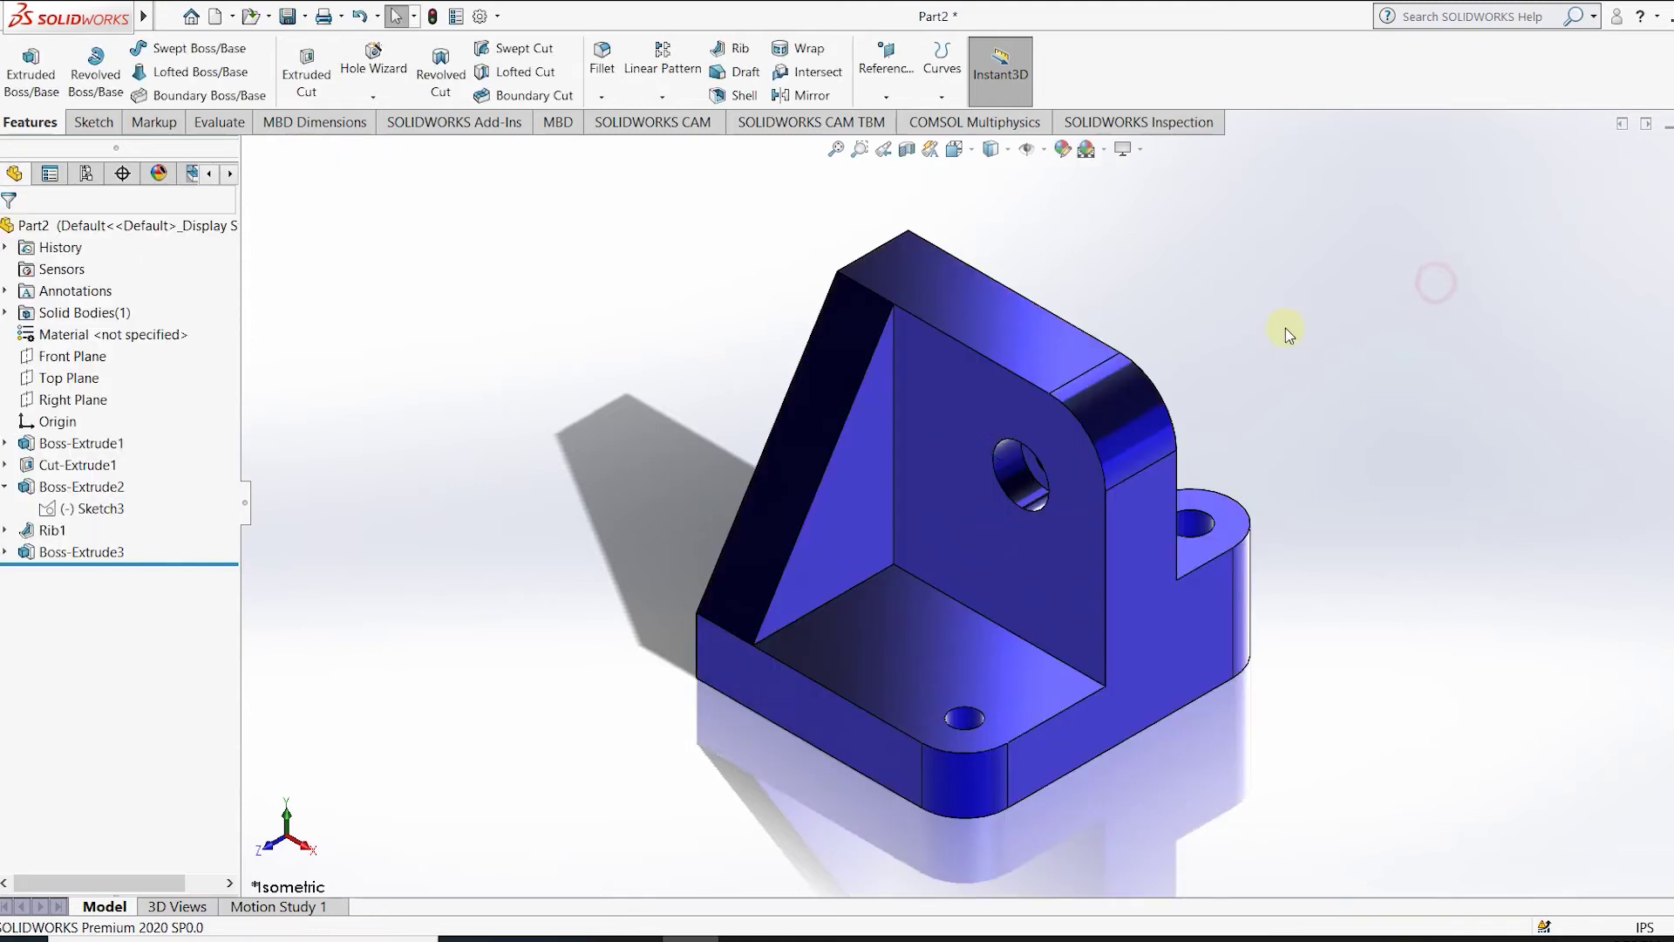
Save the part to the Desktop with the file name 66.
middle_click_drag(1291, 346, 1278, 564)
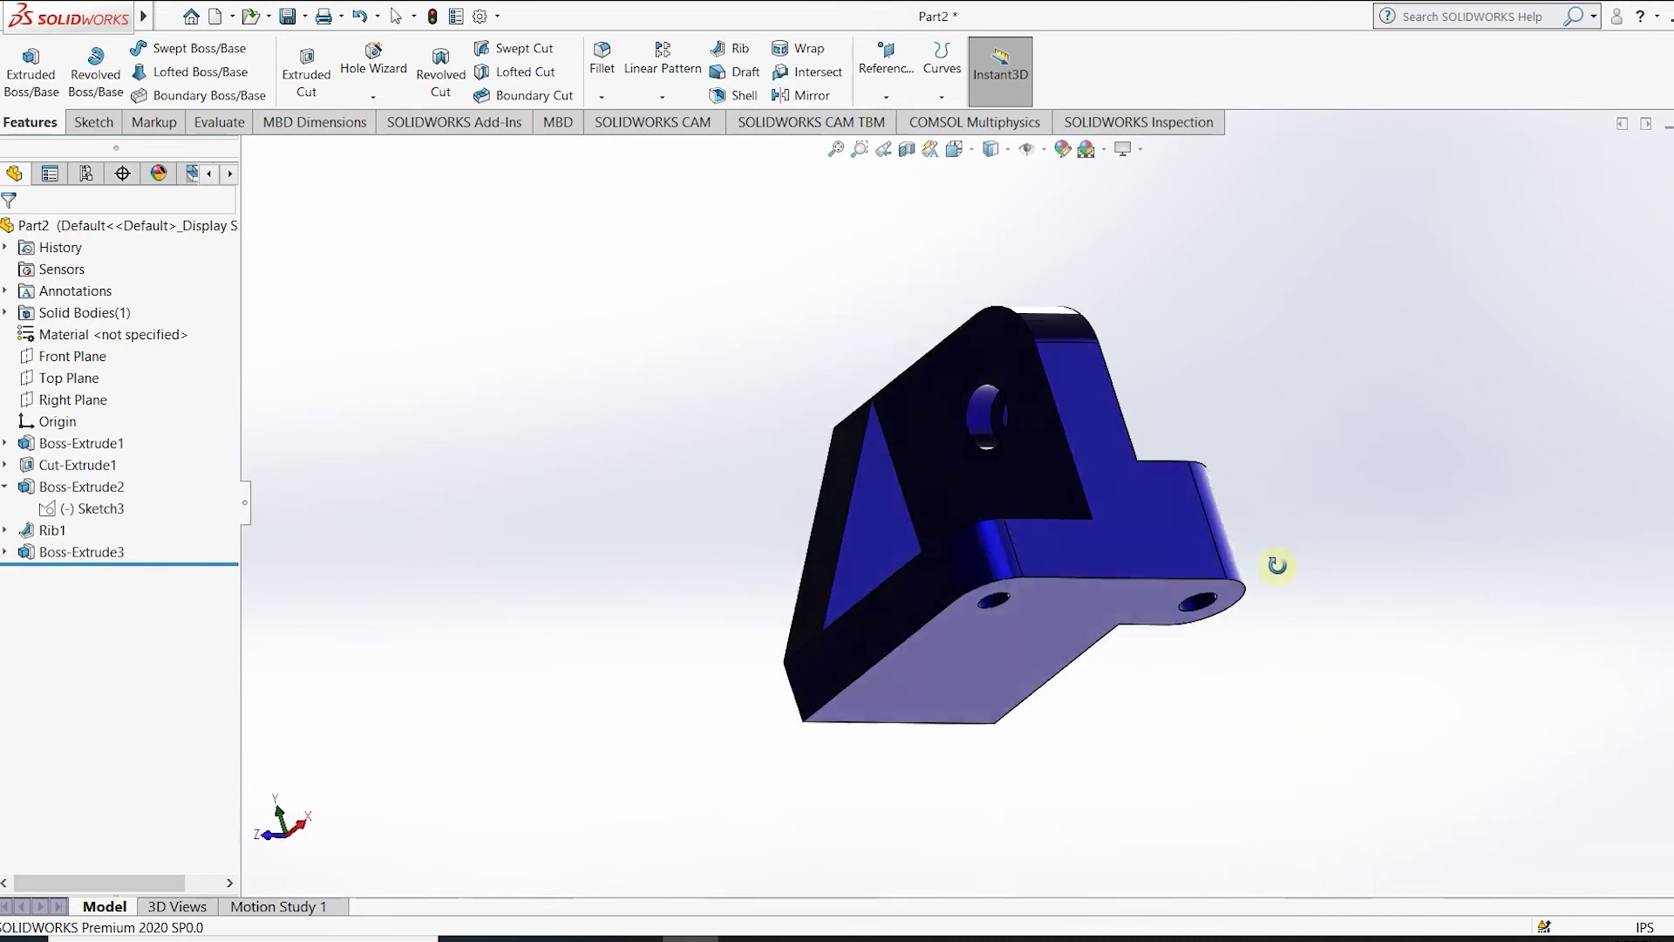
key("ctrl+7")
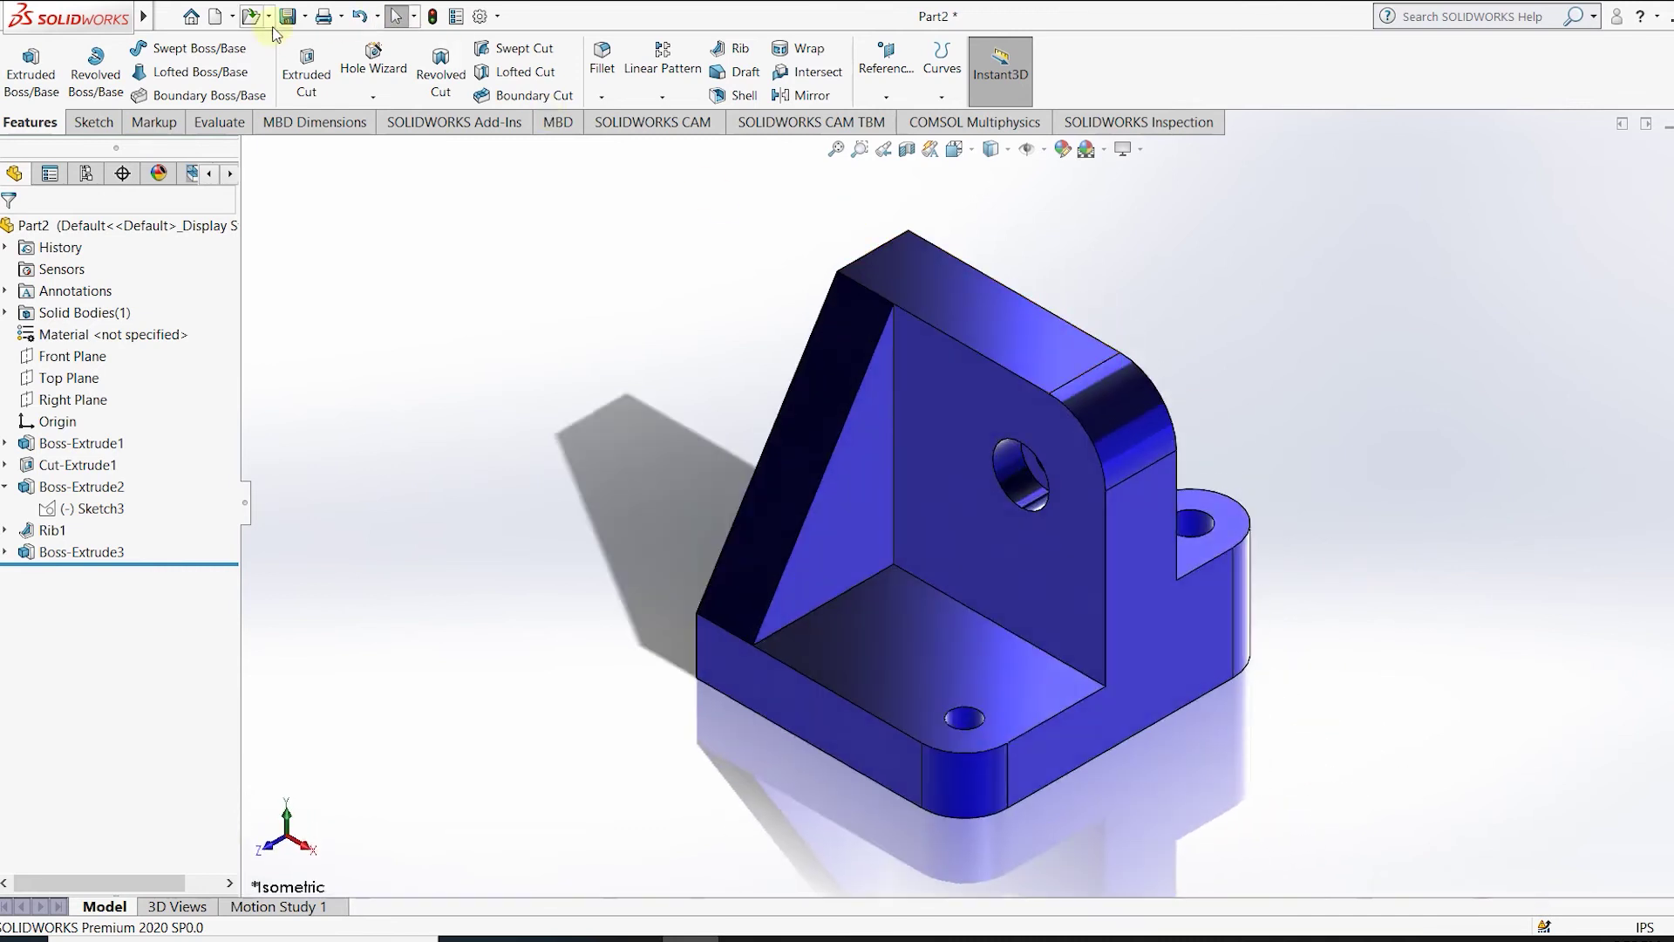
key("ctrl+s")
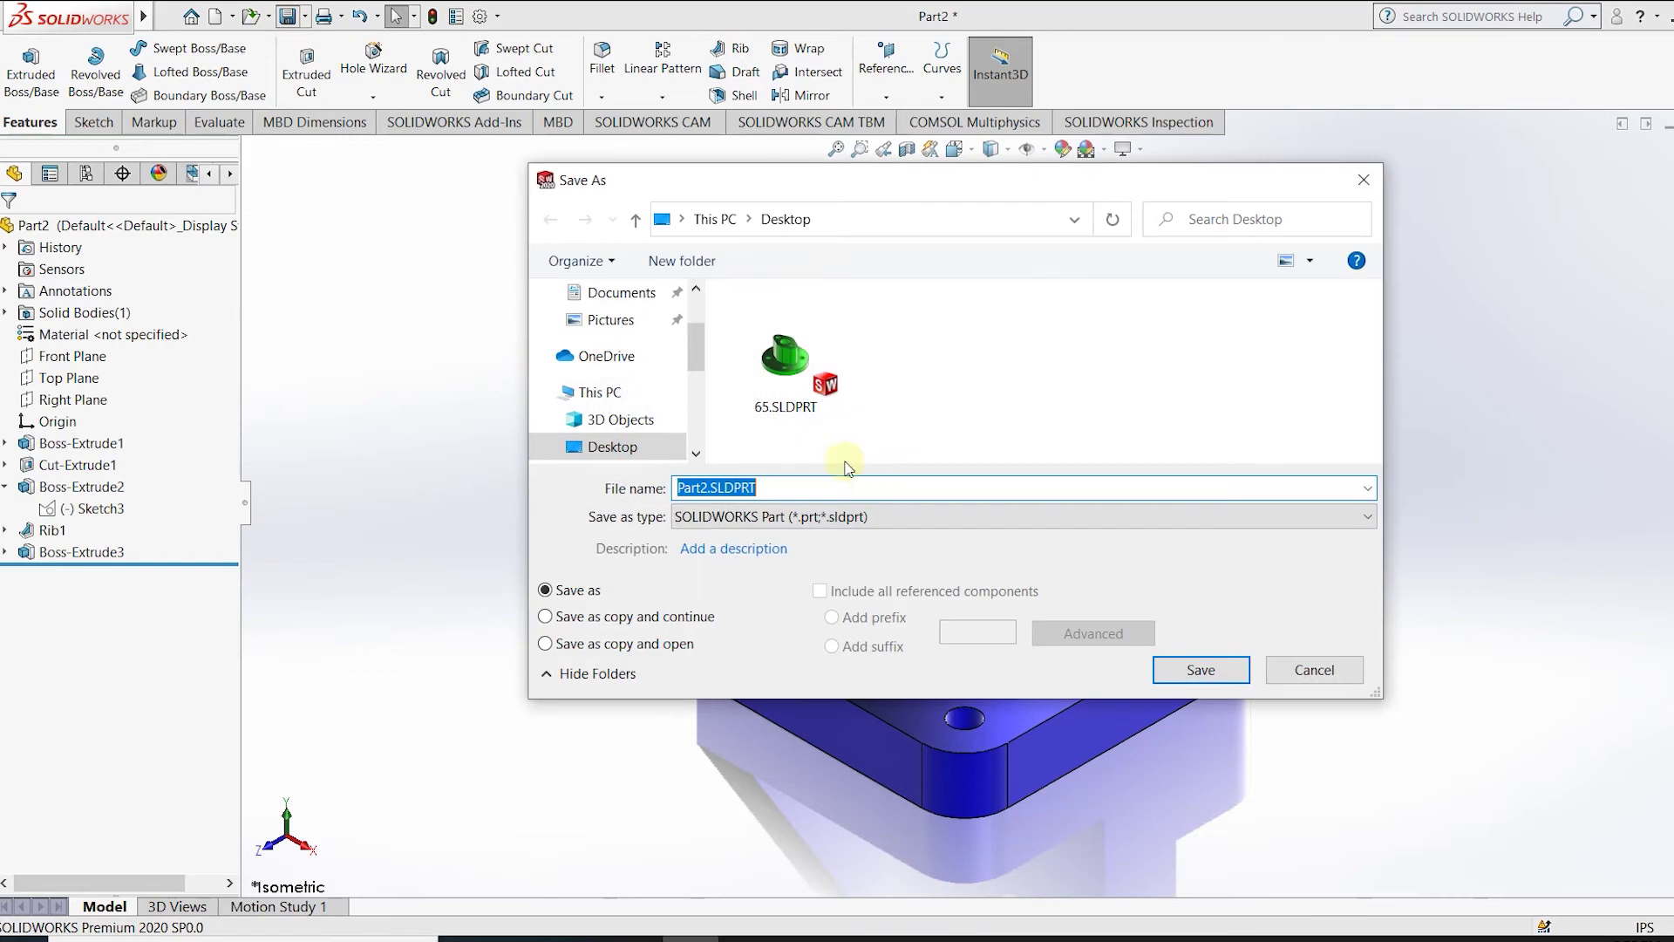
key("Return")
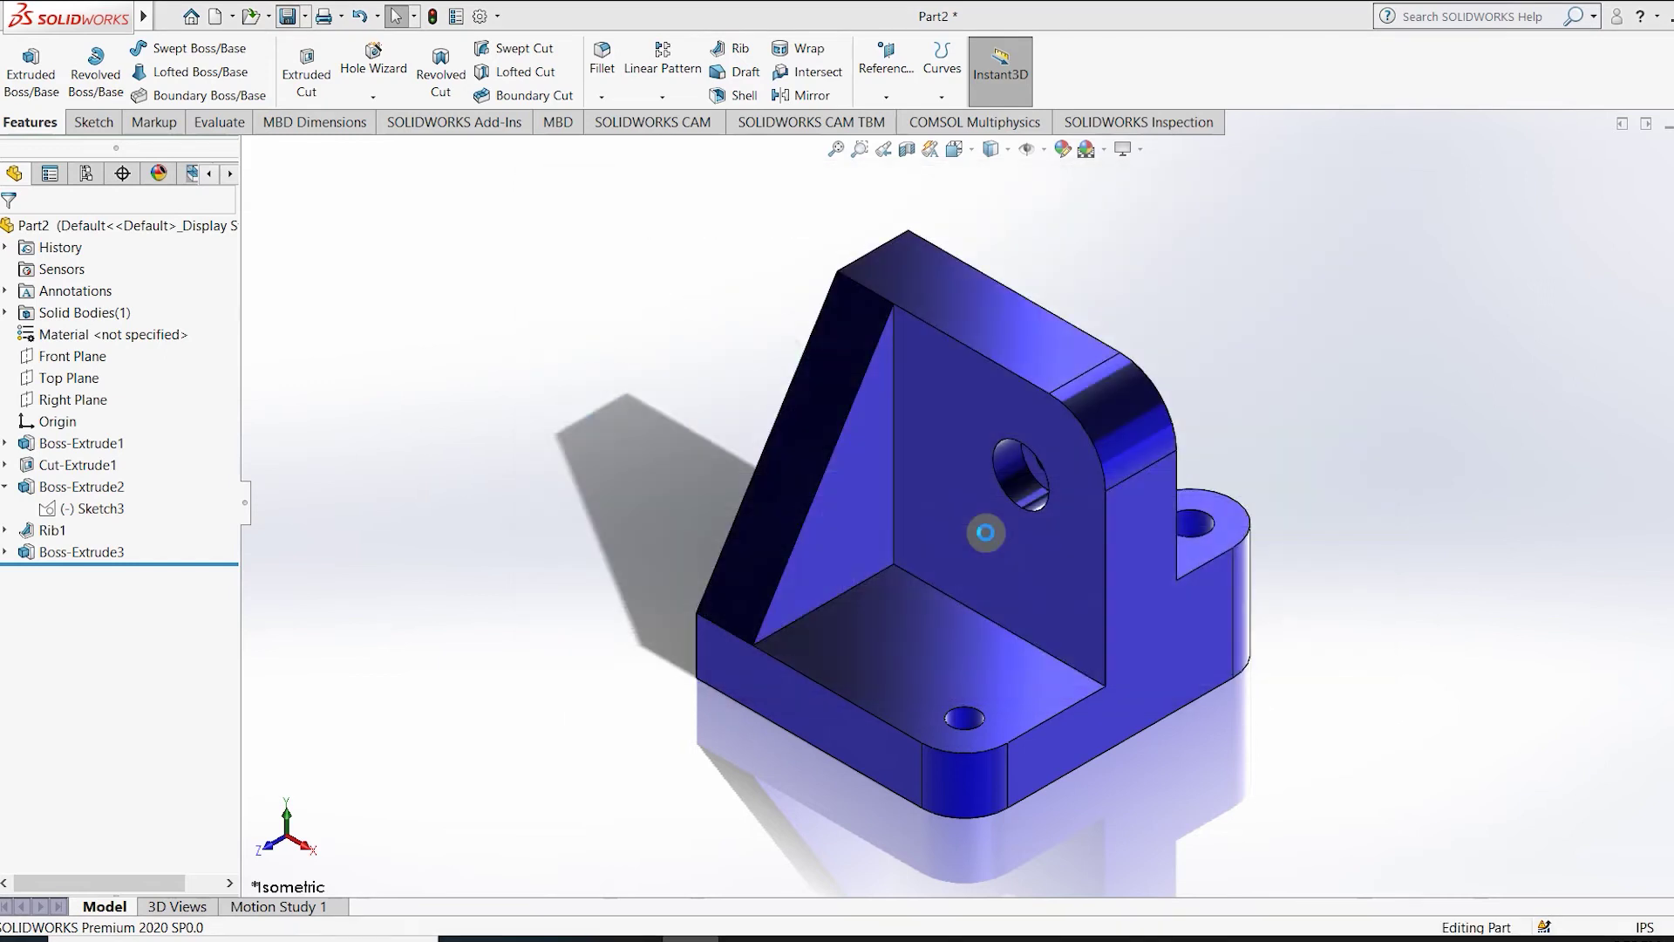
Create a drawing from the part using the A4 (Landscape) .SLDDRT sheet format stored on drive D.
left_click(233, 16)
left_click(314, 56)
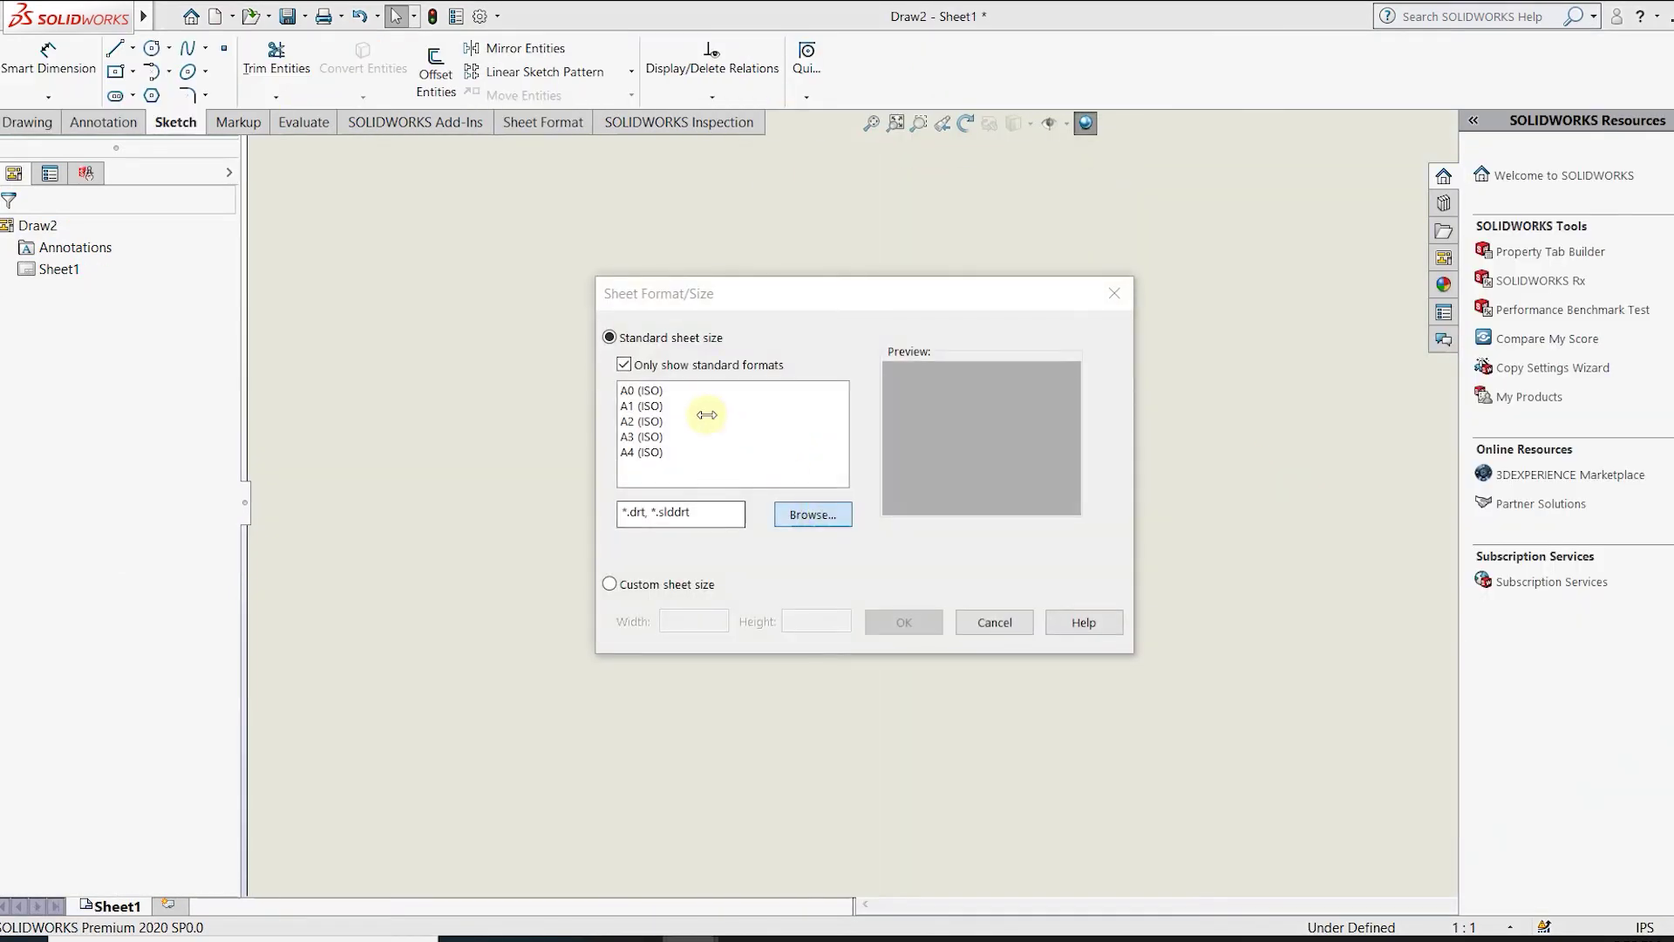
left_click(813, 514)
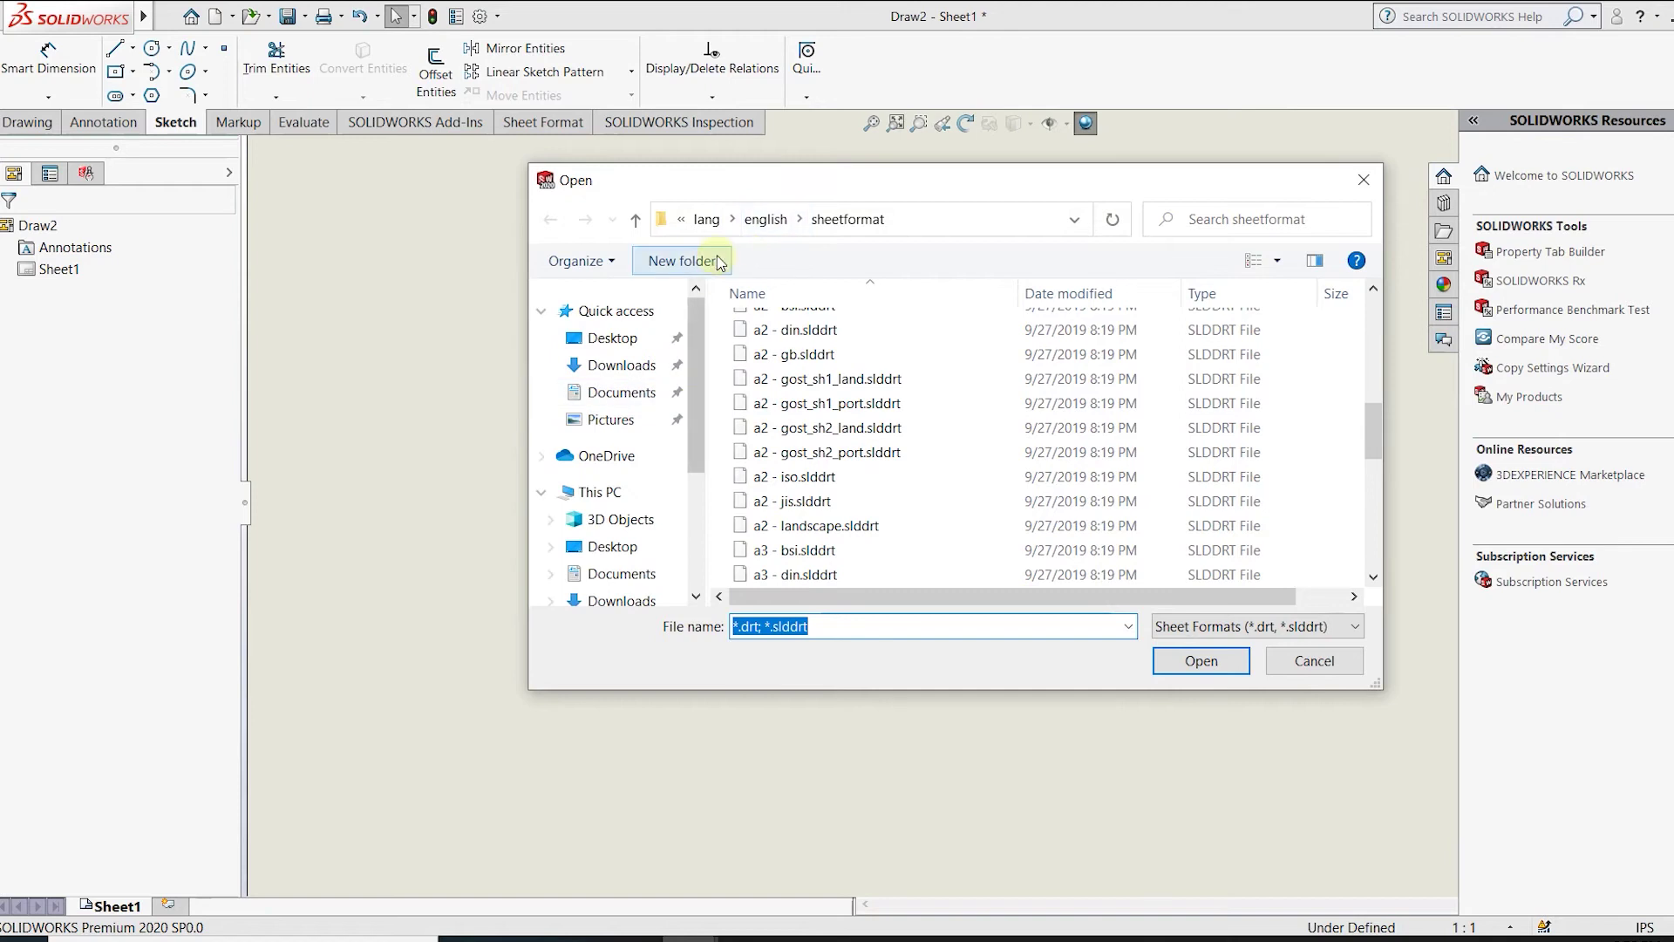
scroll(608, 546, "down", 3)
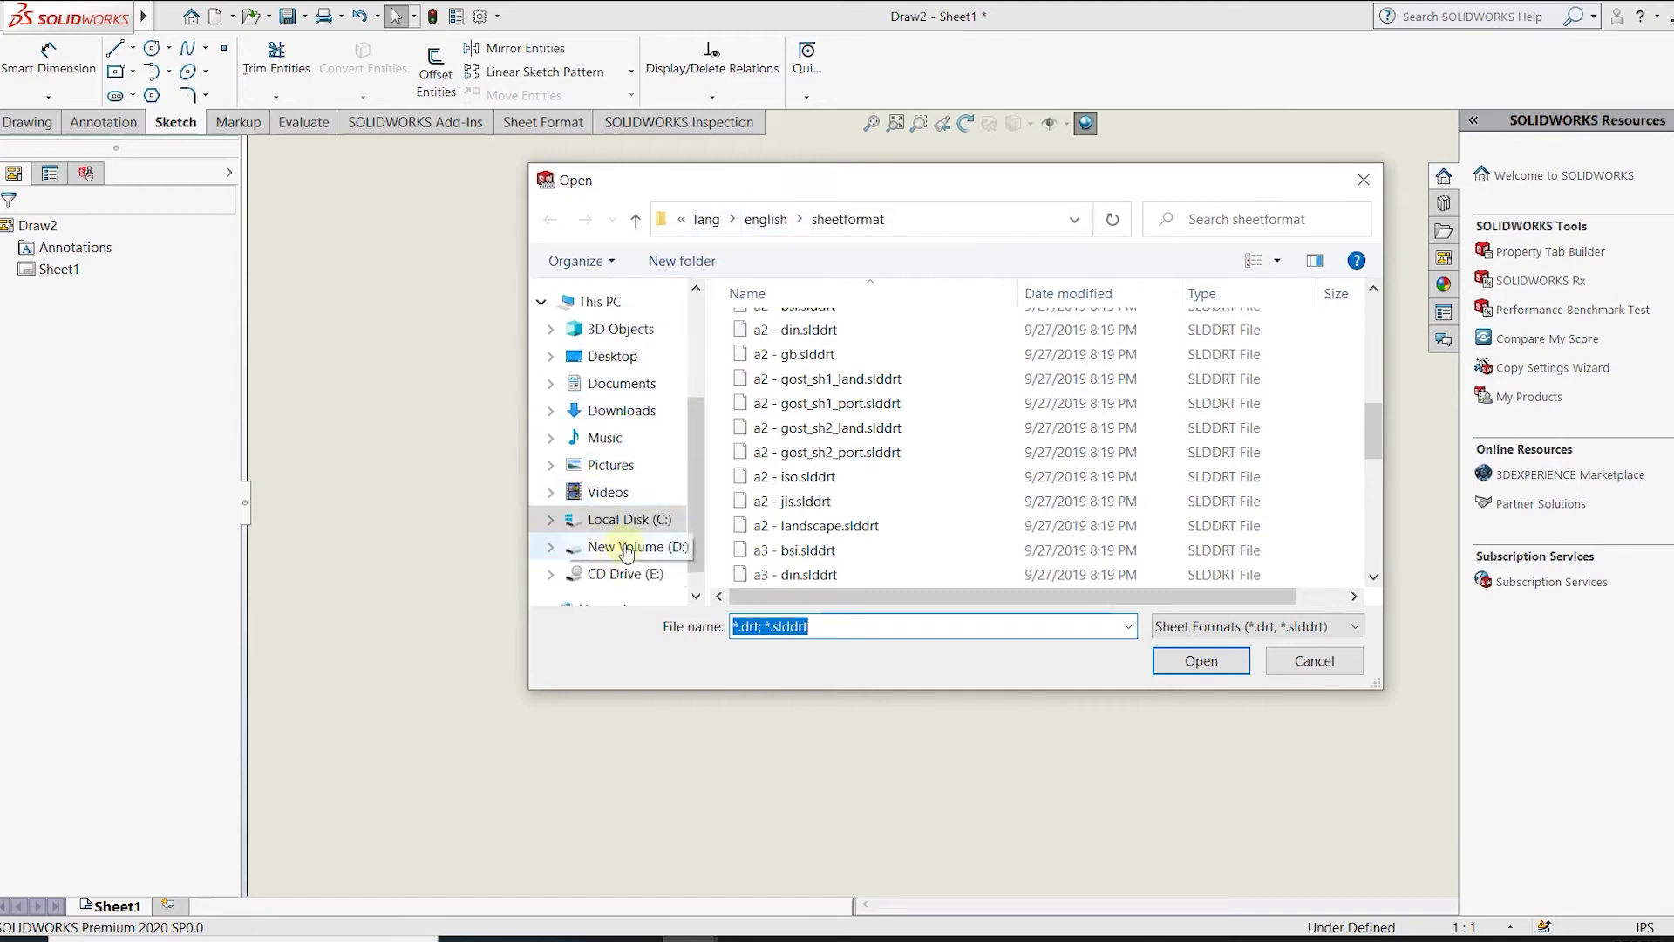
left_click(628, 546)
left_click(819, 334)
left_click(819, 349)
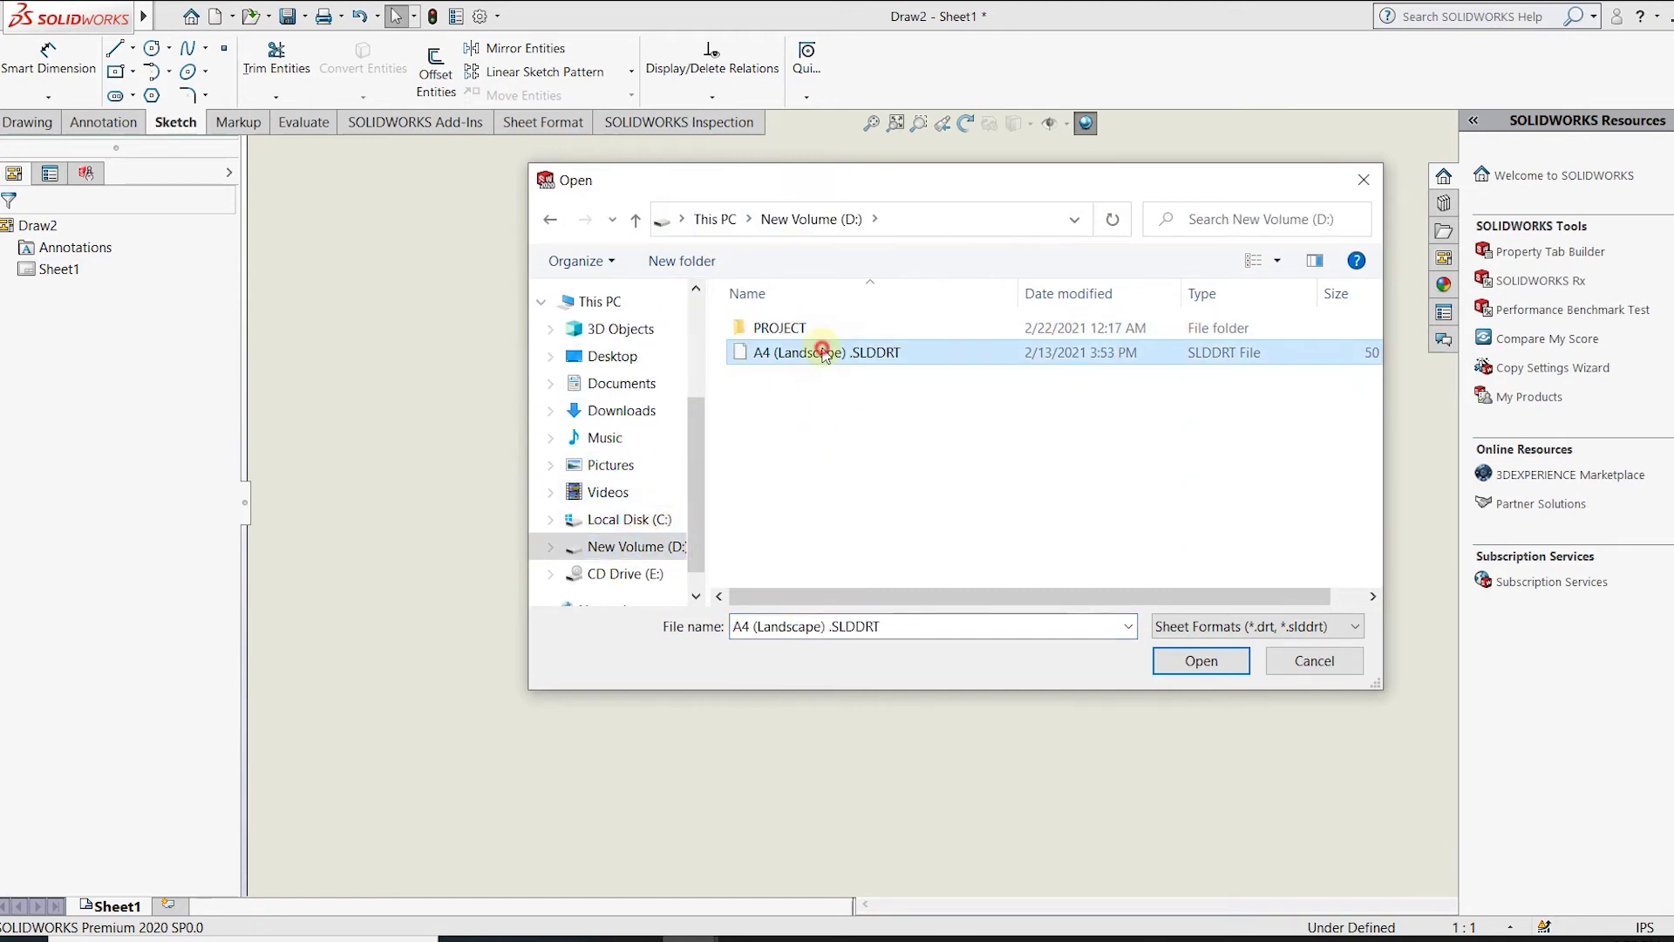
left_click(1186, 660)
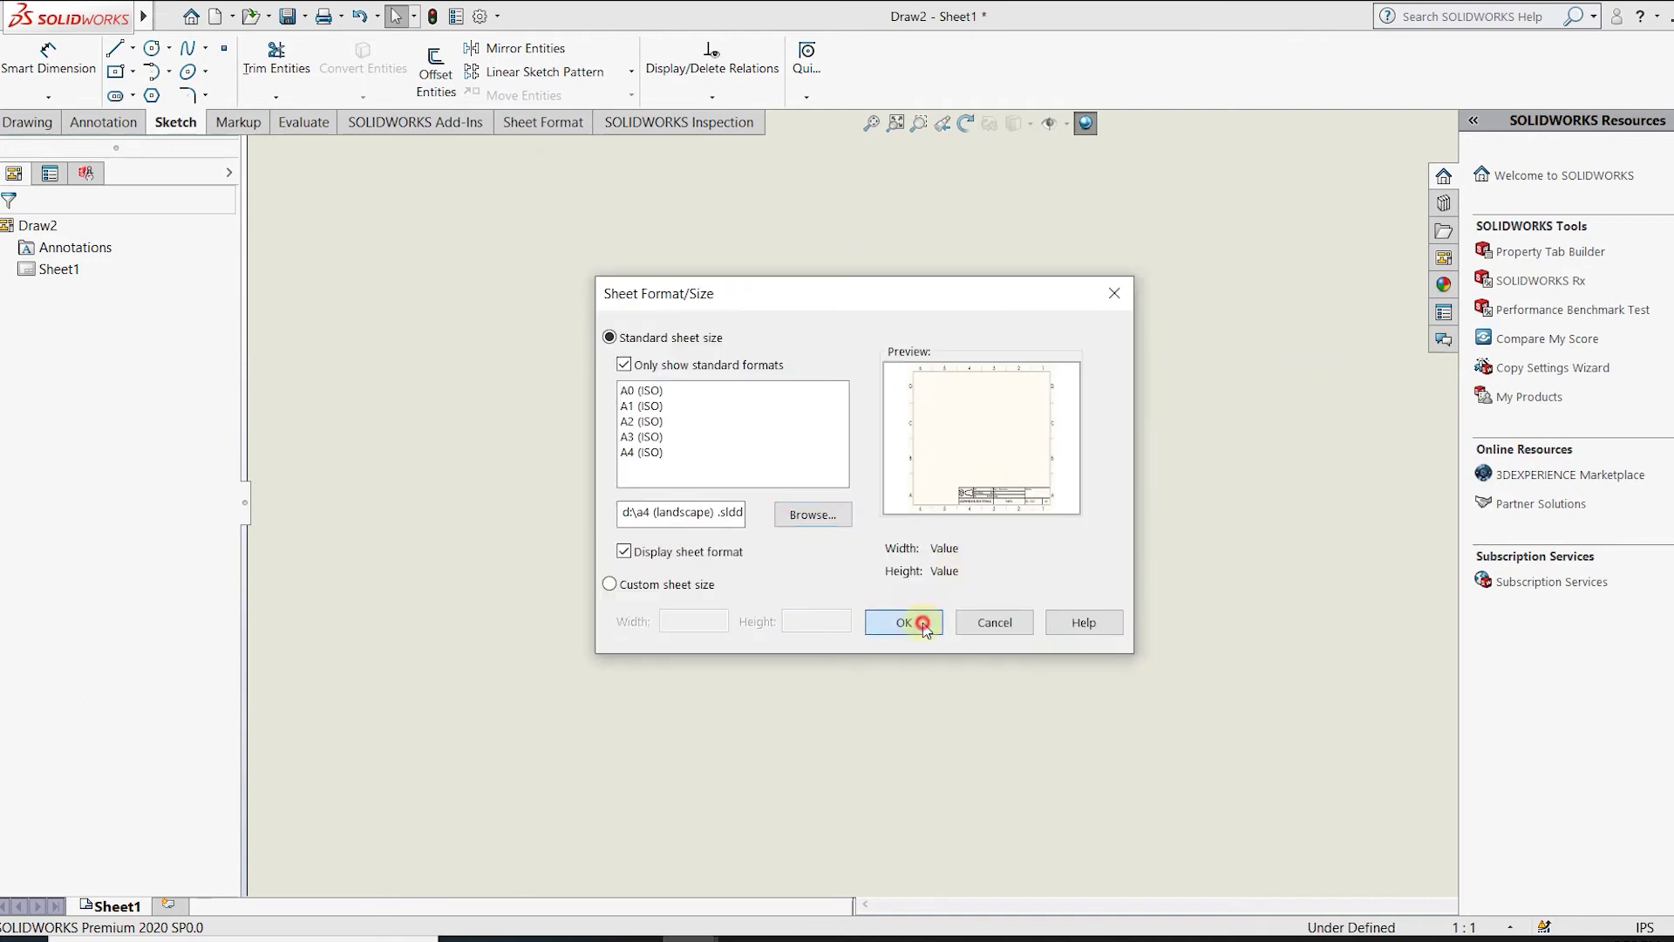
left_click(922, 623)
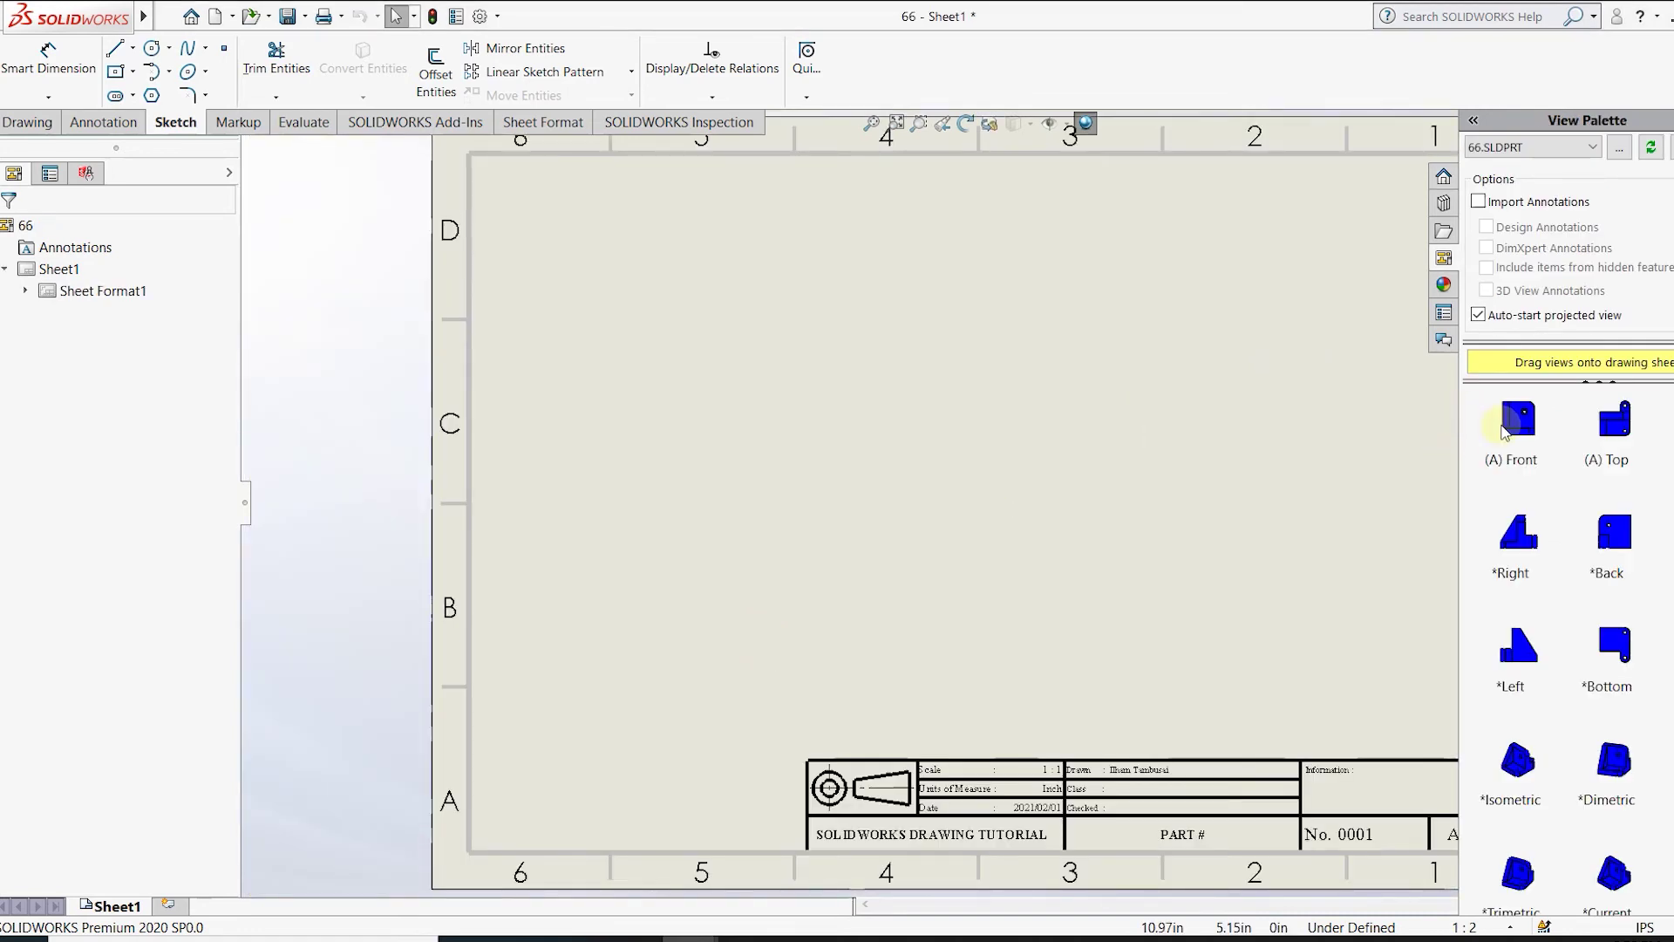
Place the part's front view in the lower-left area of the drawing sheet.
left_click_drag(1550, 454, 723, 537)
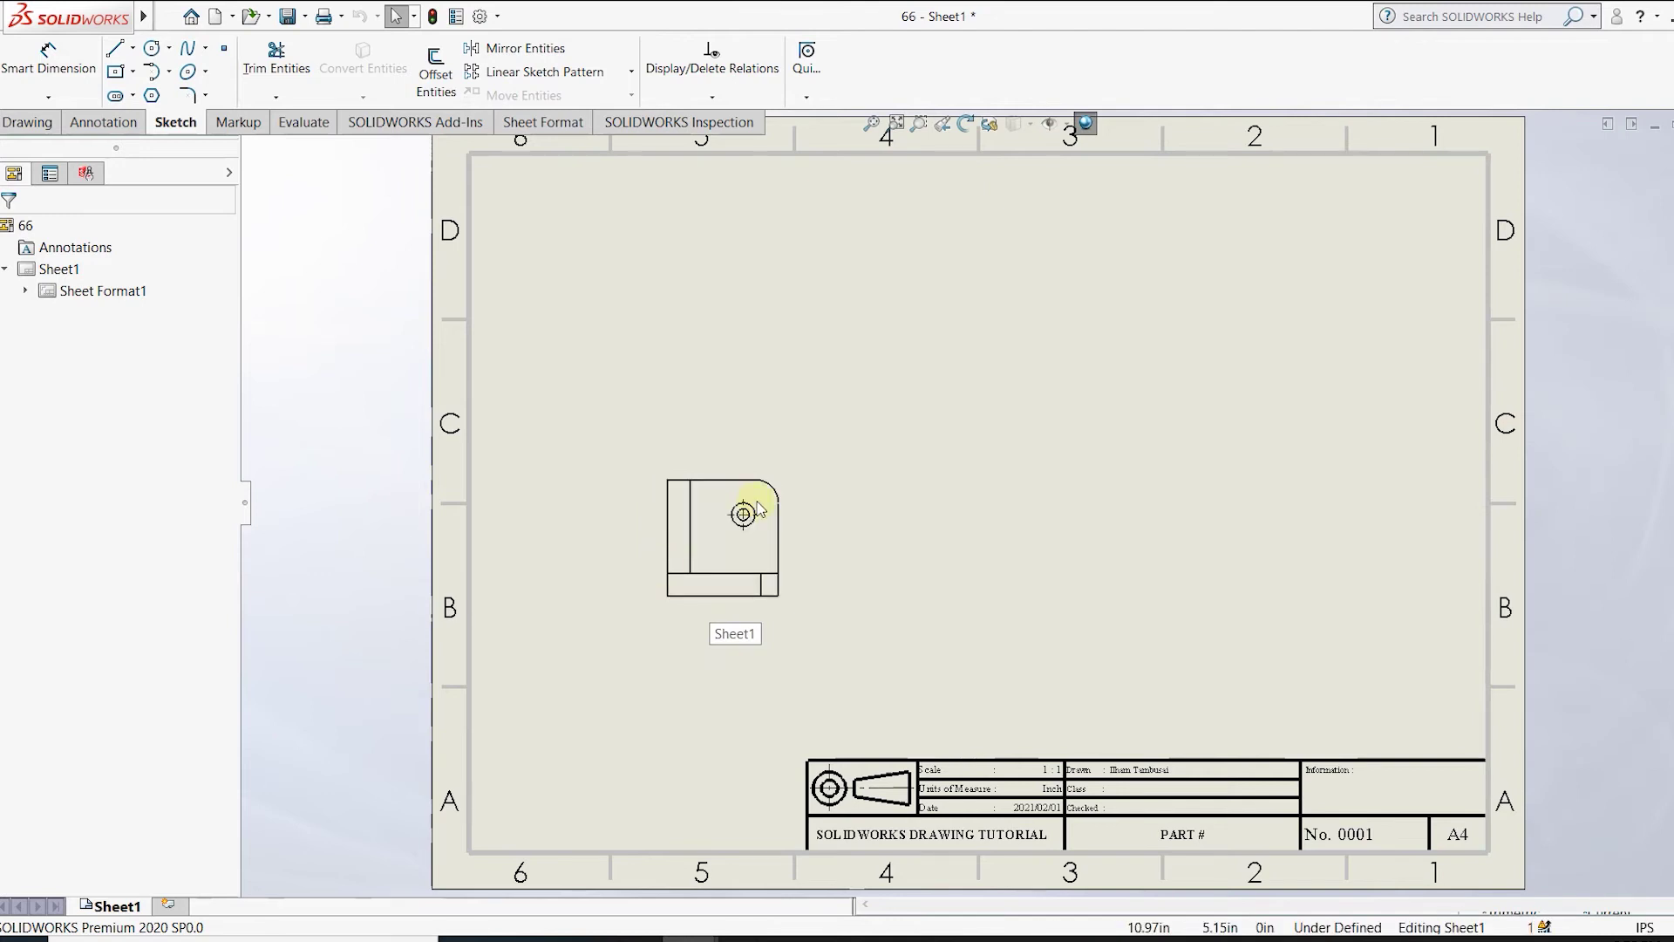
scroll(102, 662, "down", 5)
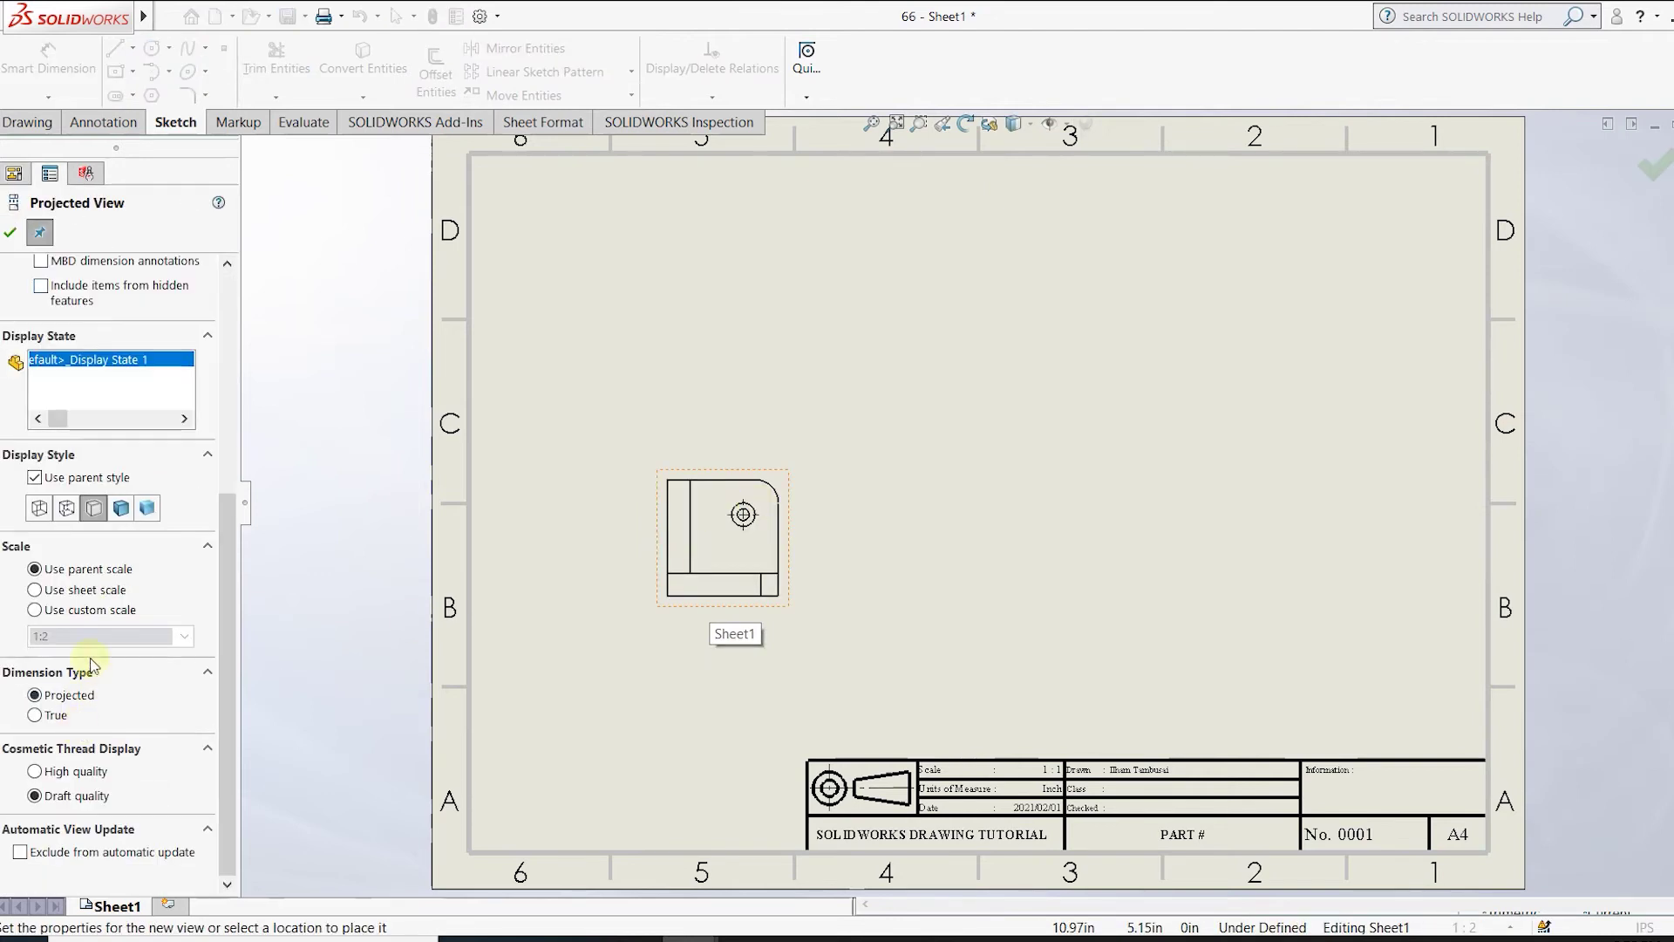
left_click(77, 512)
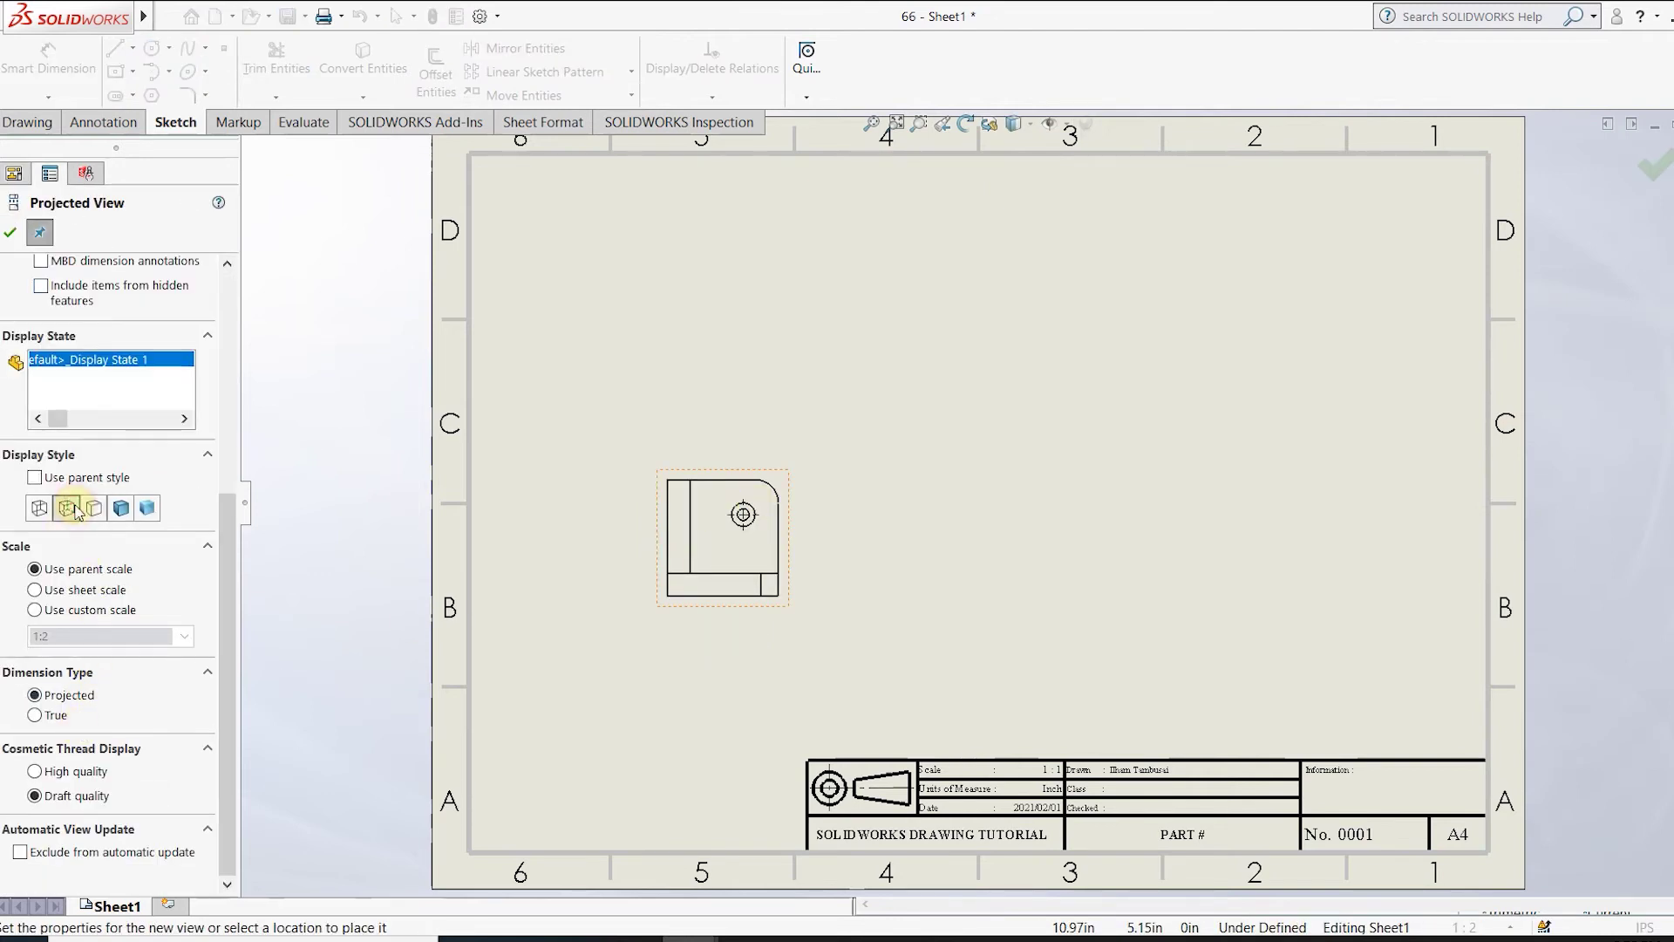
left_click(58, 609)
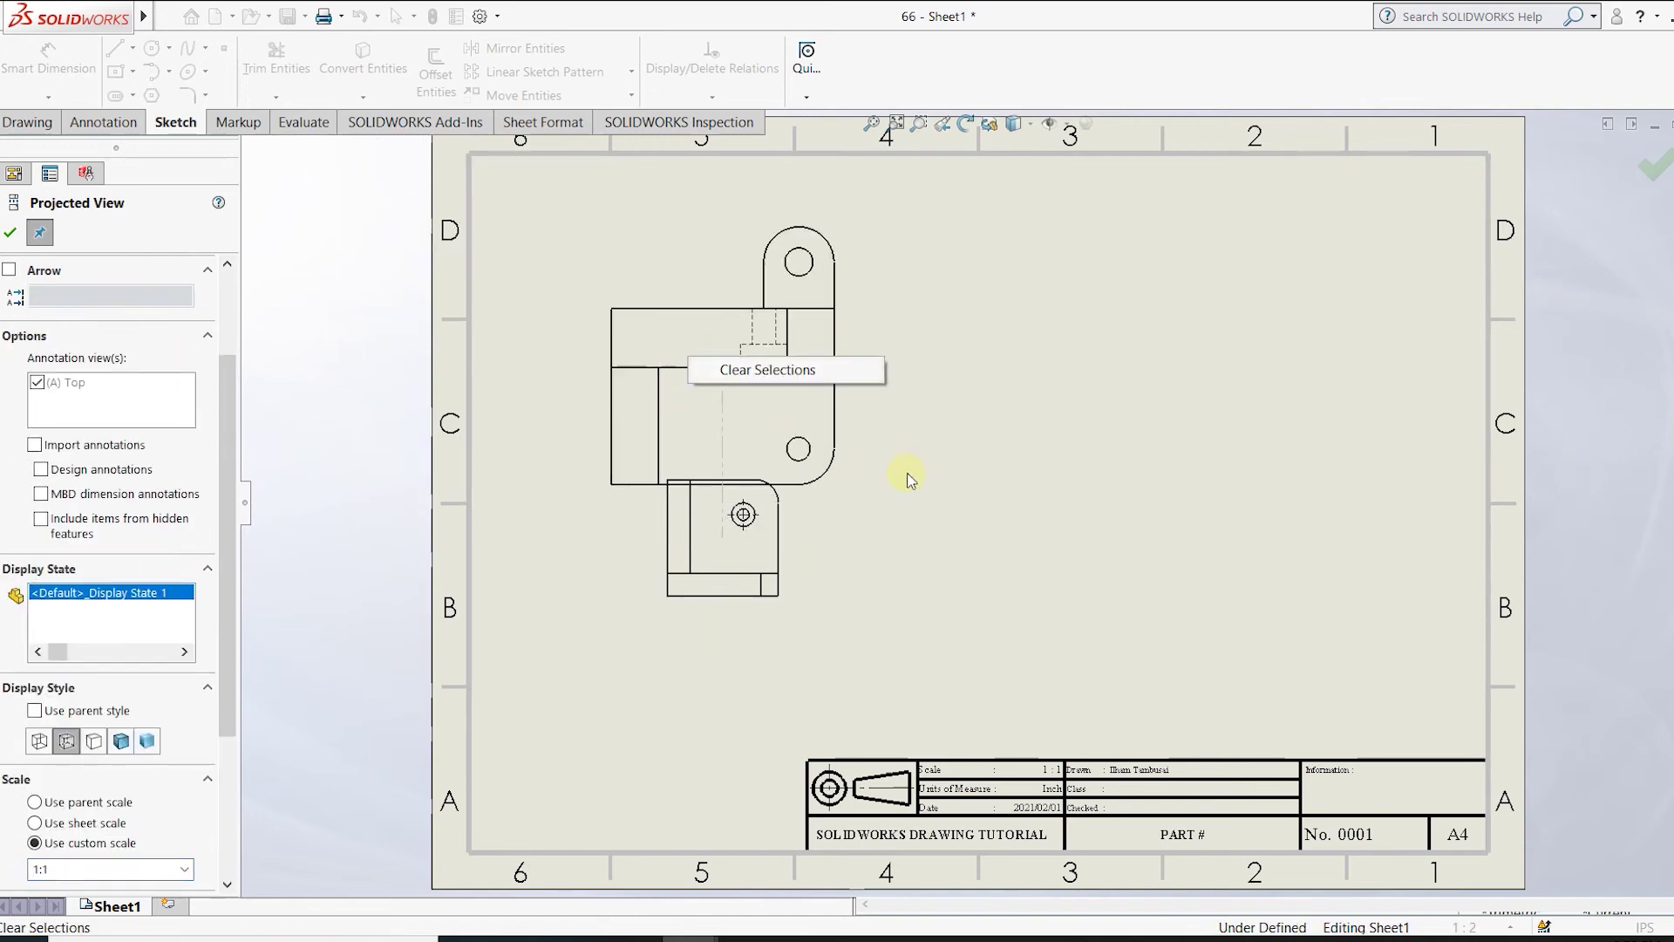
key("Escape")
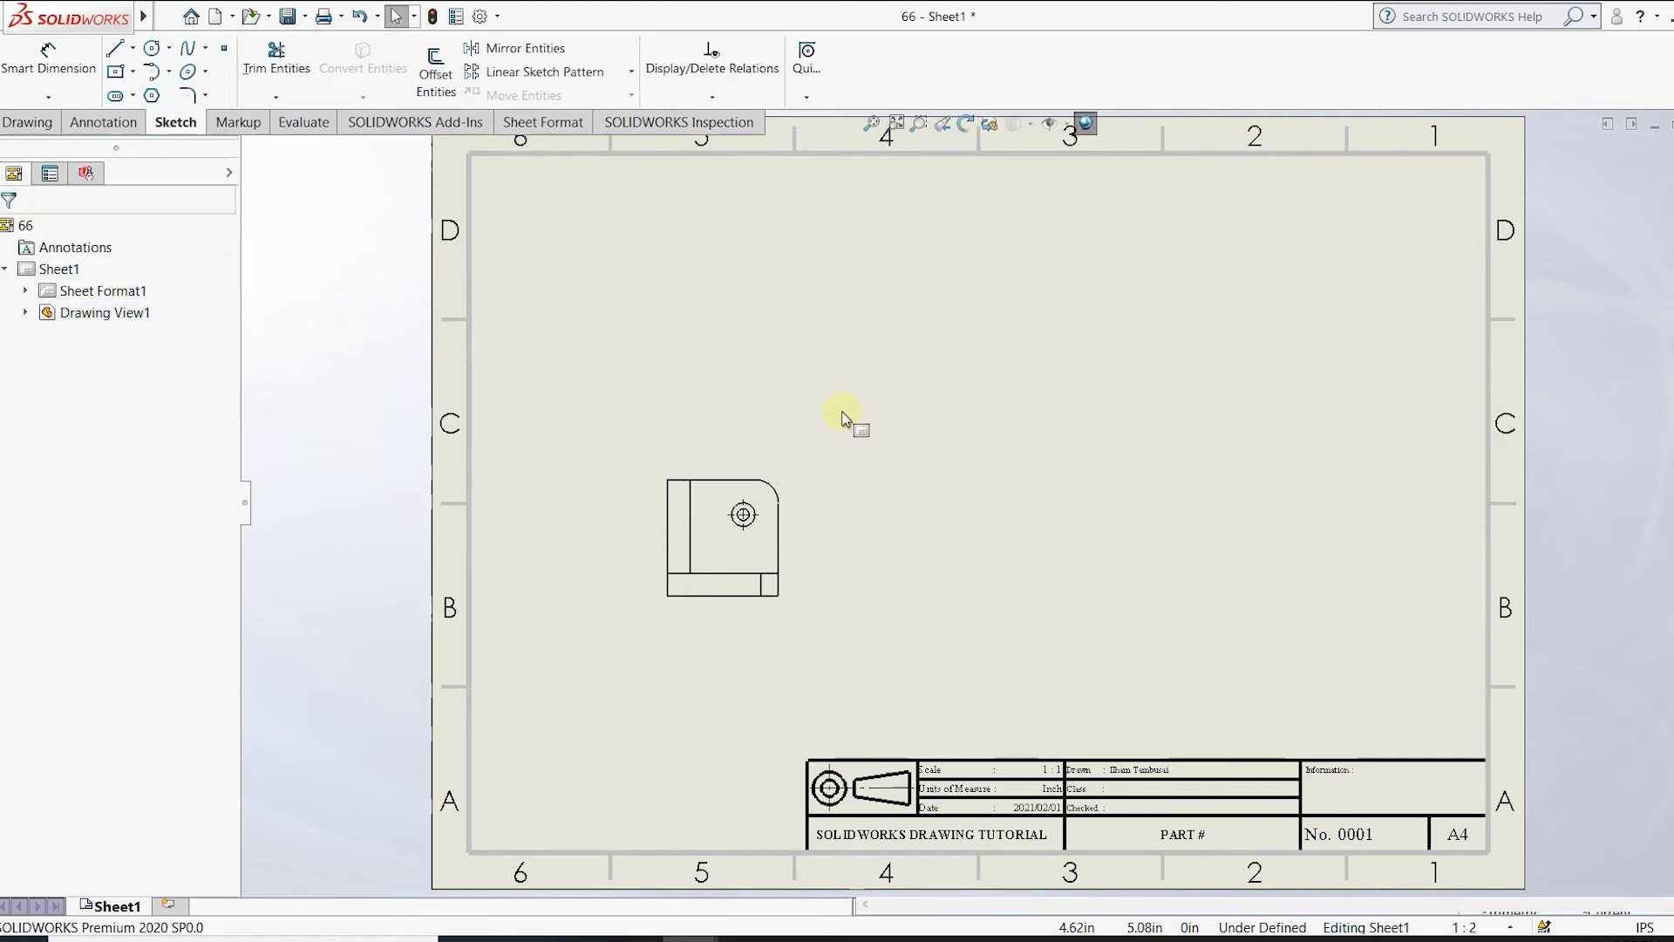
Set the front view to a custom scale of 1:1.5.
left_click(705, 482)
scroll(84, 780, "down", 5)
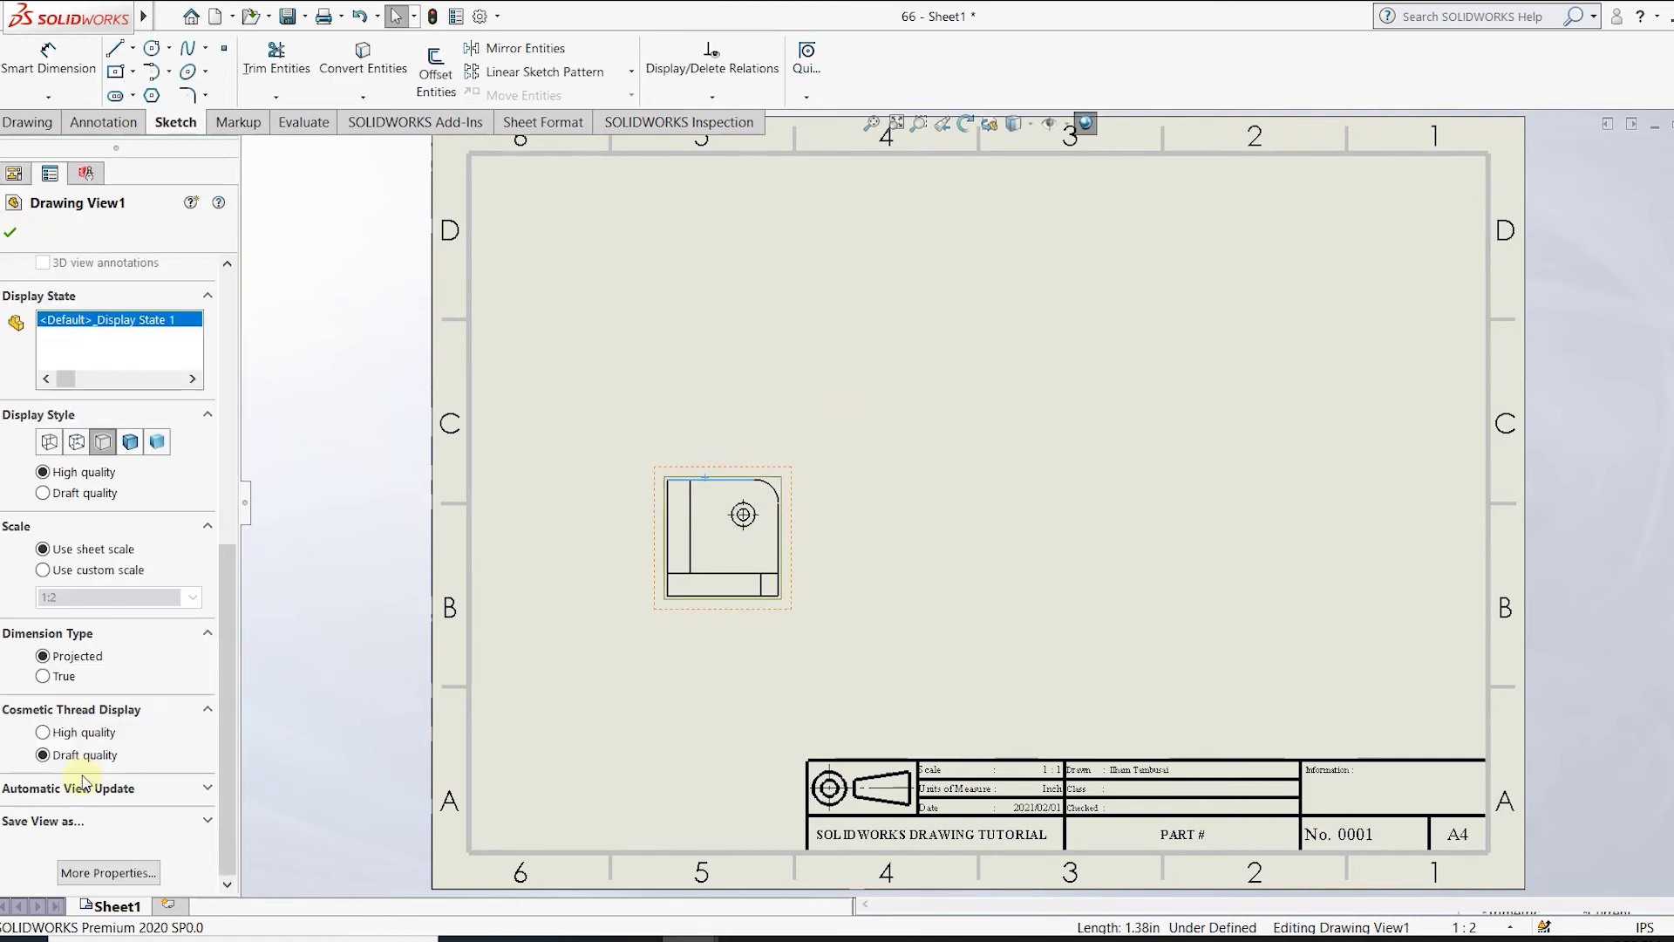
left_click(43, 569)
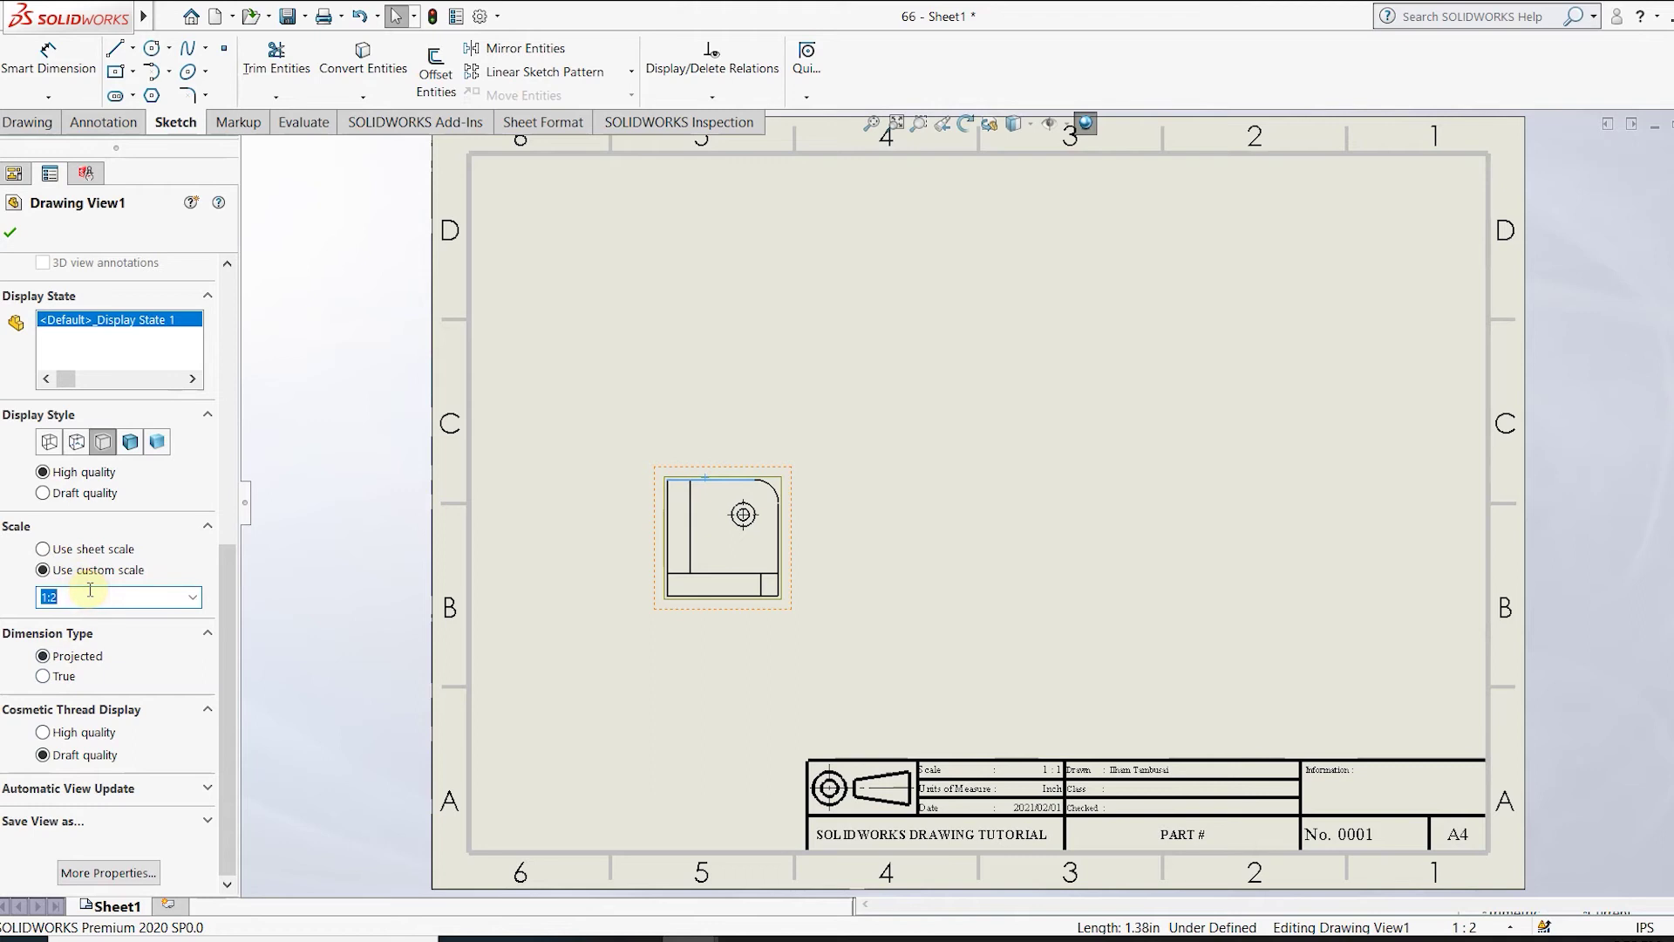
key("Return")
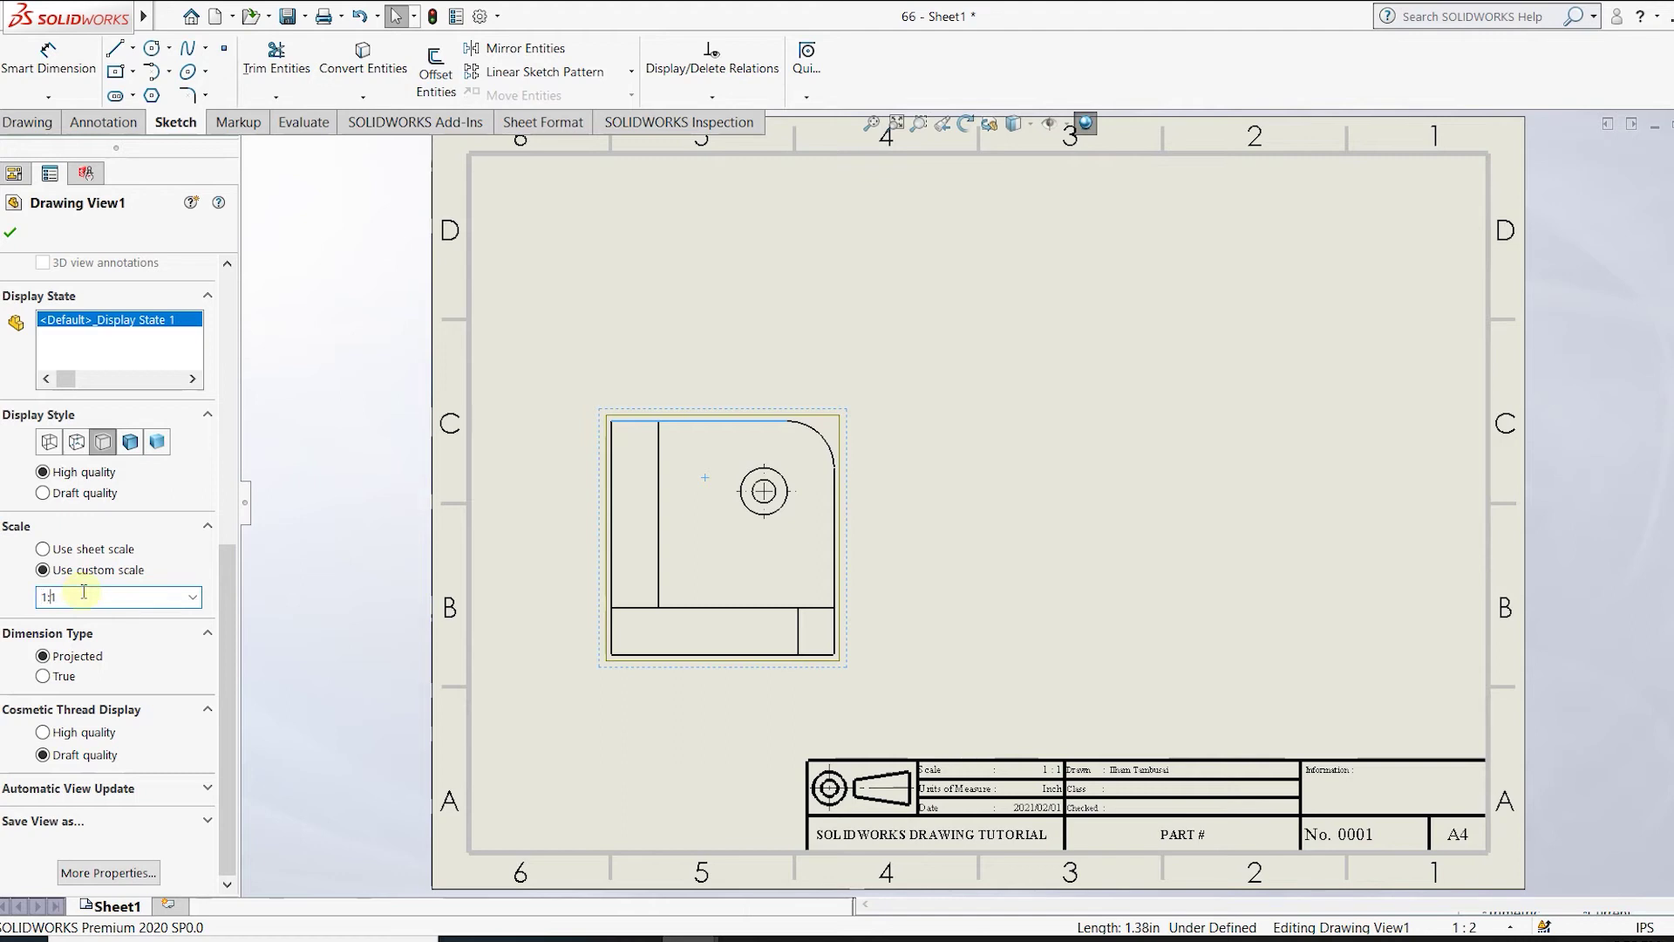
type("5")
key("Return")
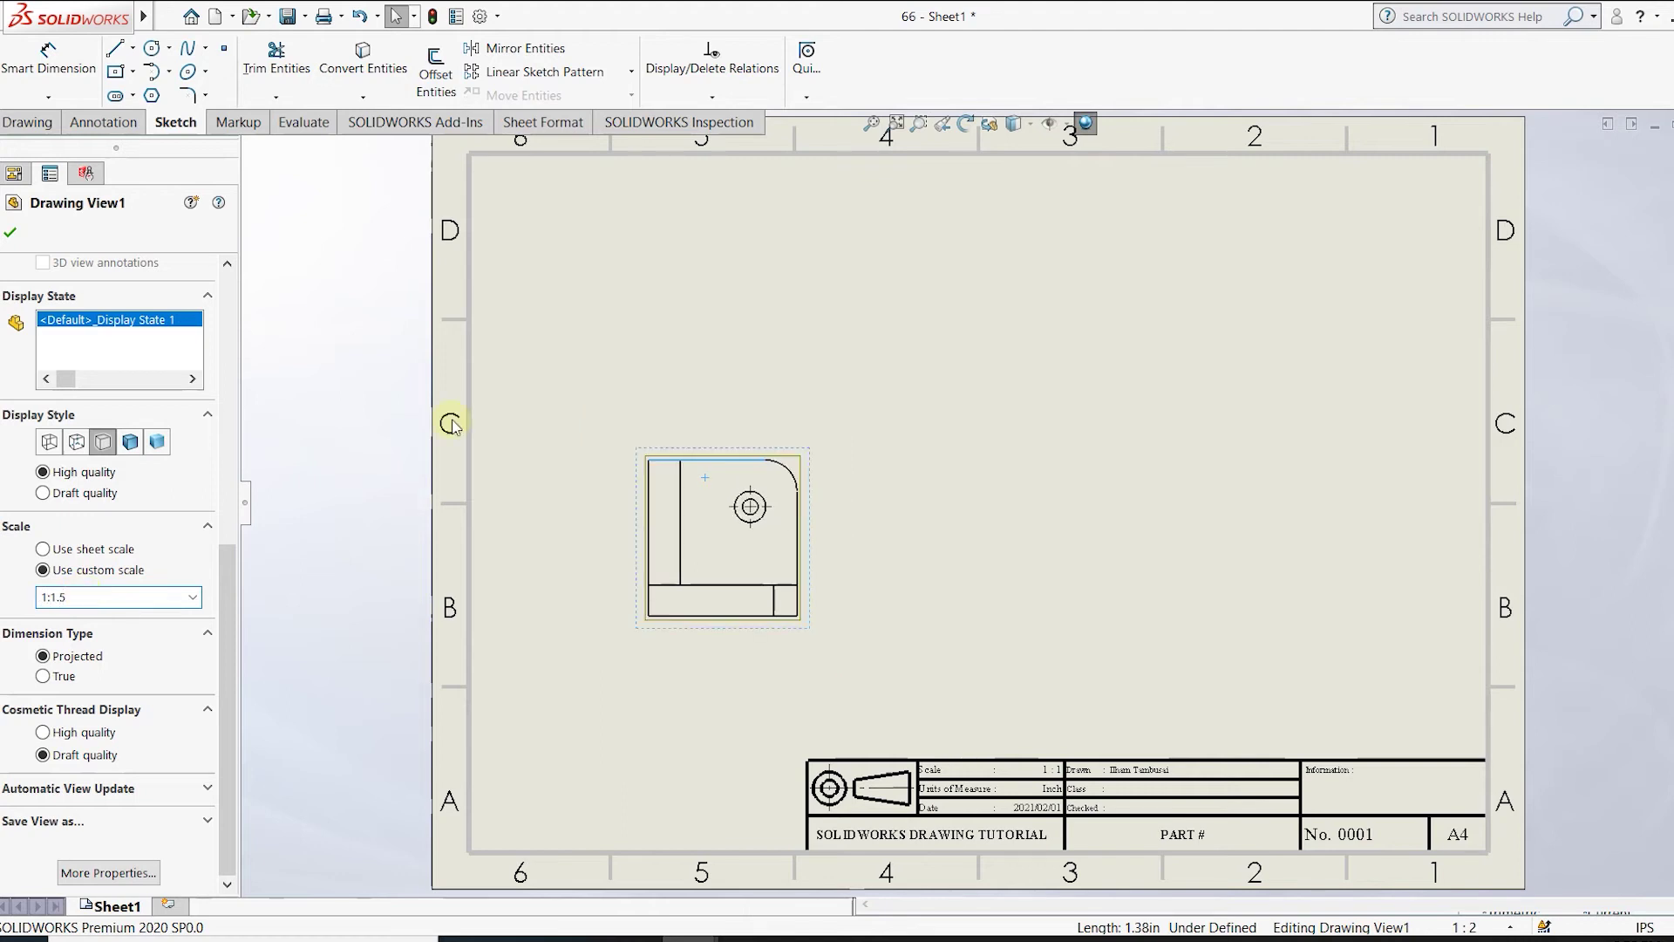
Change the front view's display style to Hidden Lines Visible.
left_click(907, 344)
scroll(735, 498, "down", 3)
left_click(747, 473)
scroll(94, 653, "down", 3)
left_click(84, 795)
left_click(1063, 493)
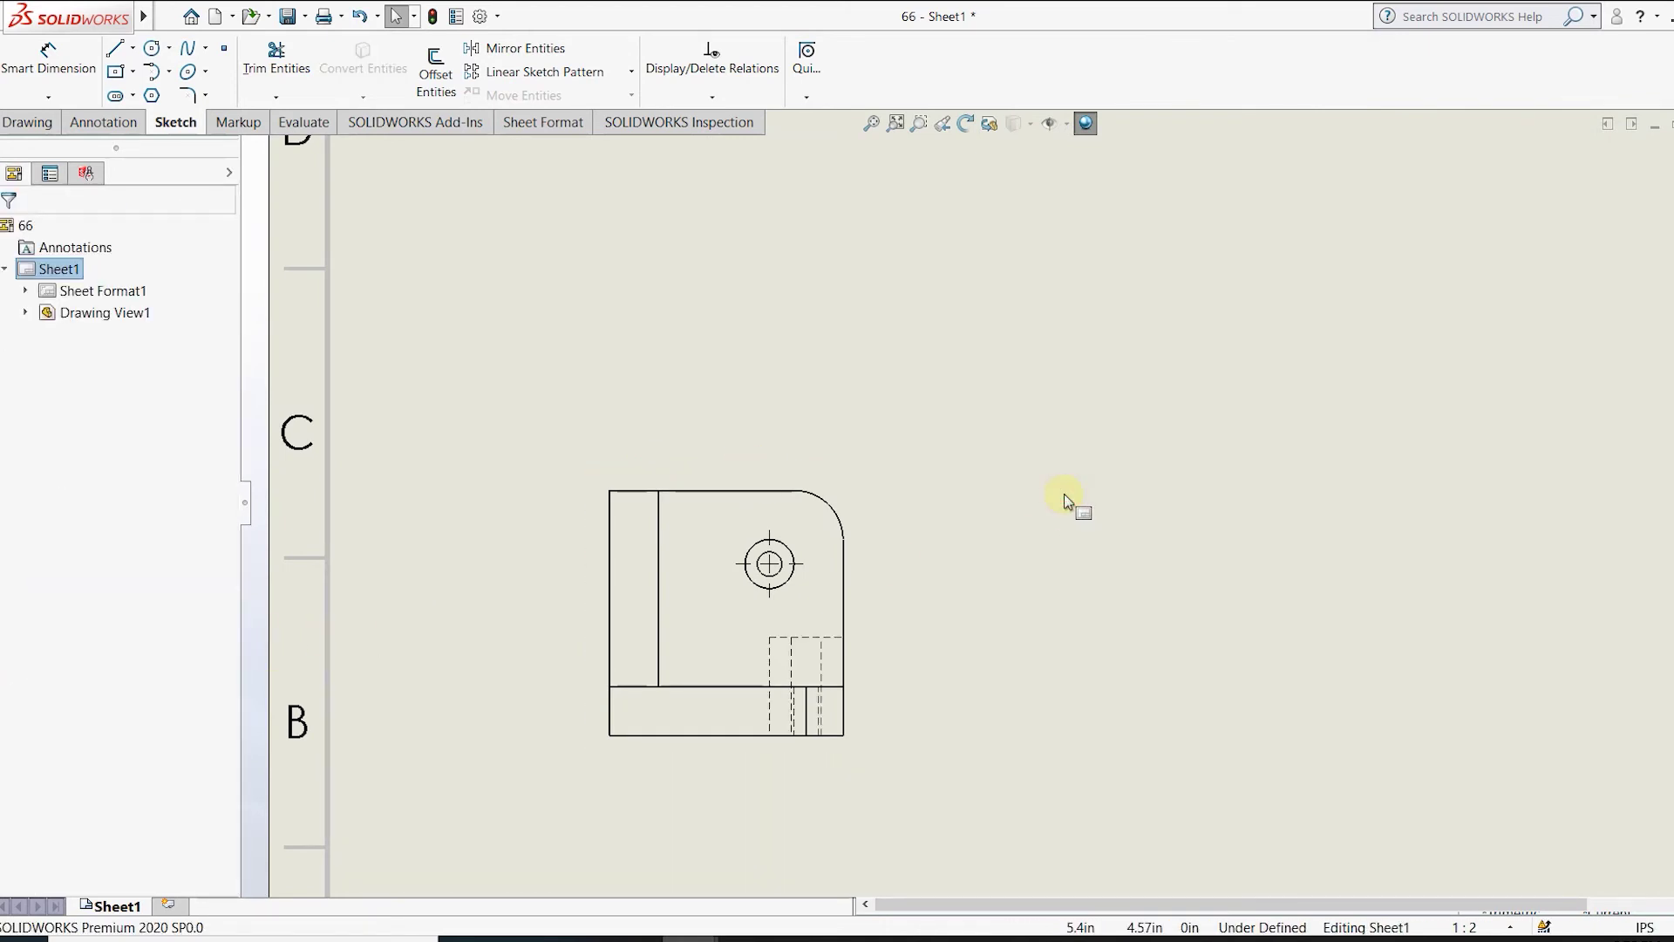
Project the top view above the front view, the right view beside it, and an isometric view diagonally above it.
scroll(915, 551, "up", 1)
scroll(798, 549, "down", 1)
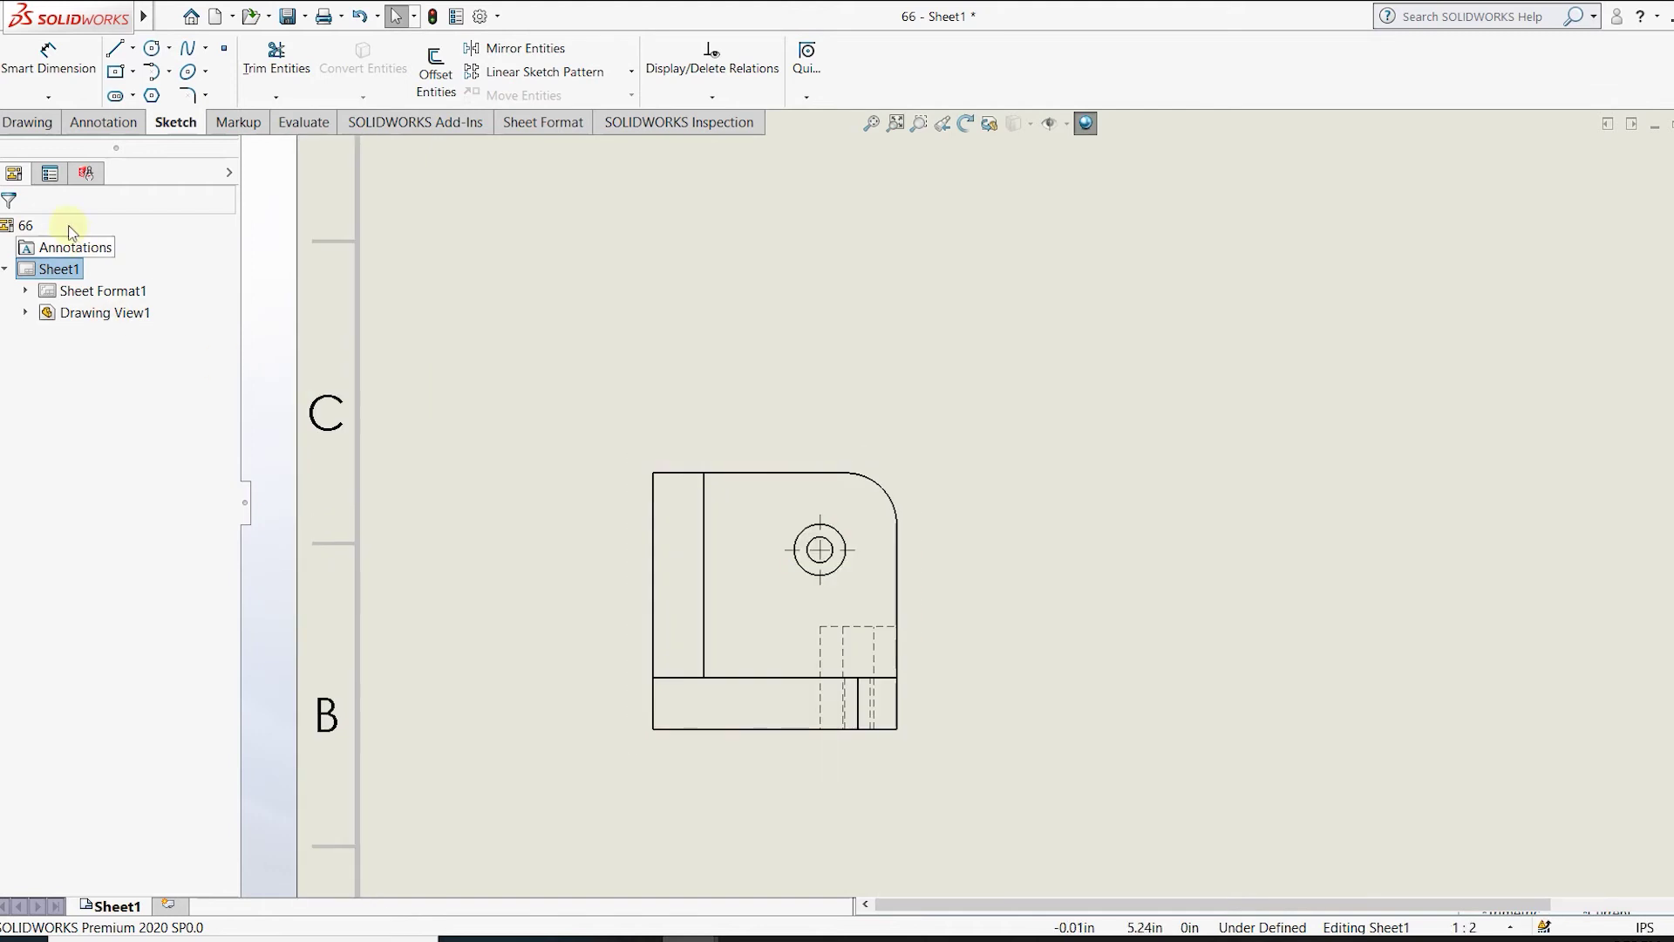
left_click(35, 124)
left_click(90, 74)
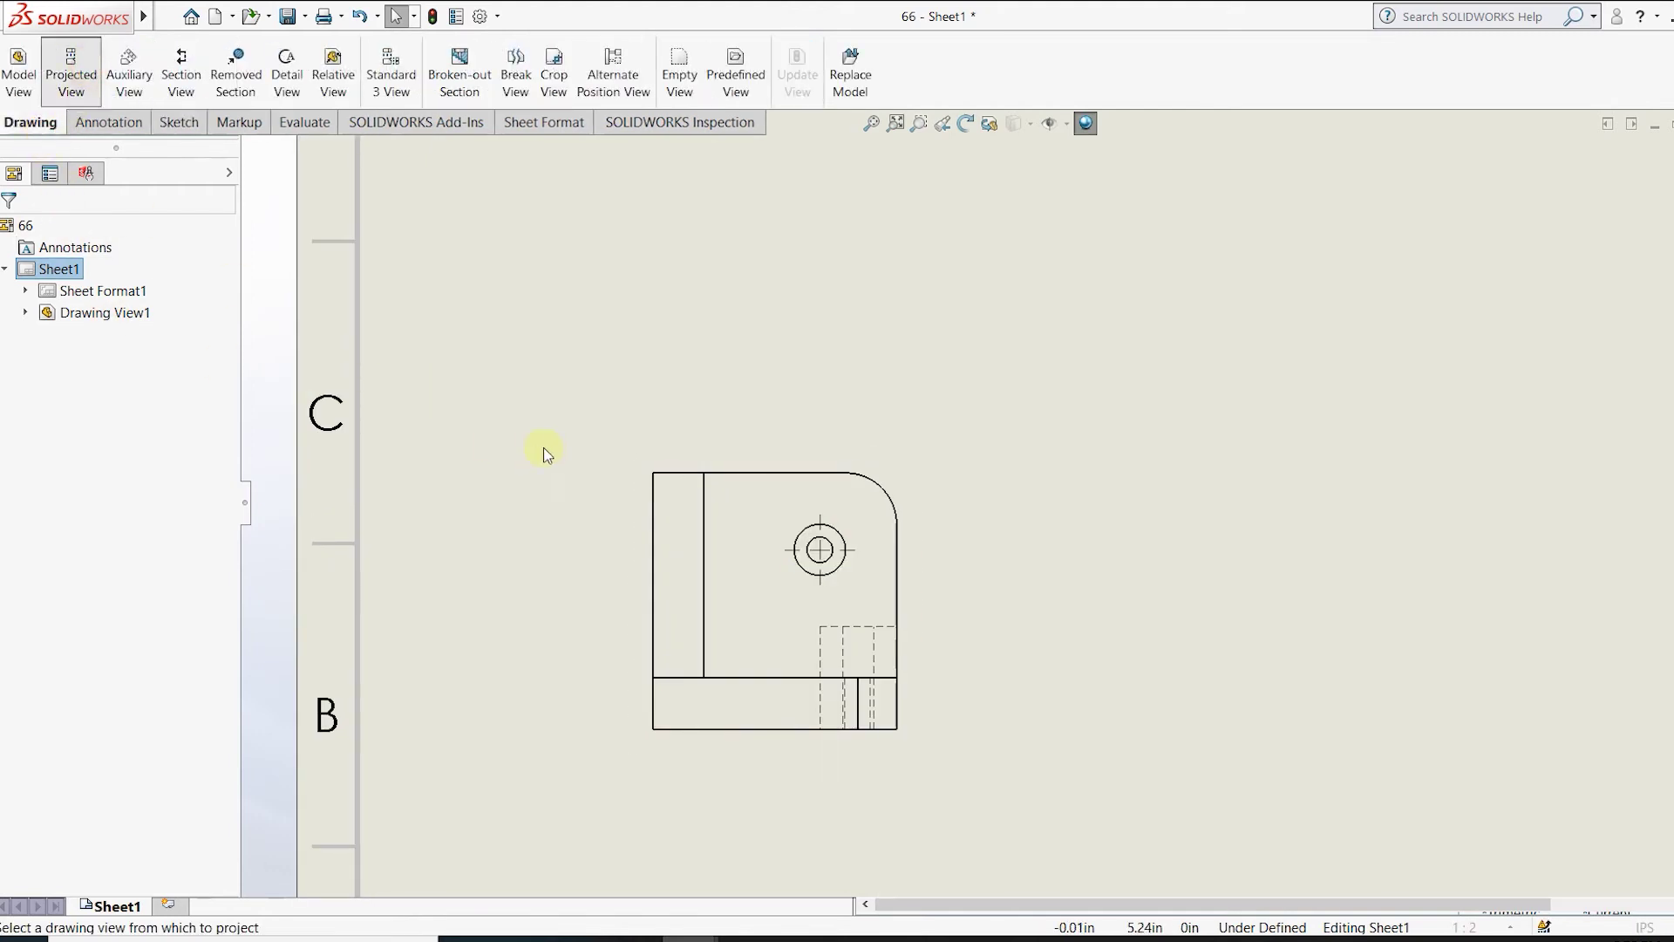
left_click(781, 455)
scroll(797, 301, "up", 2)
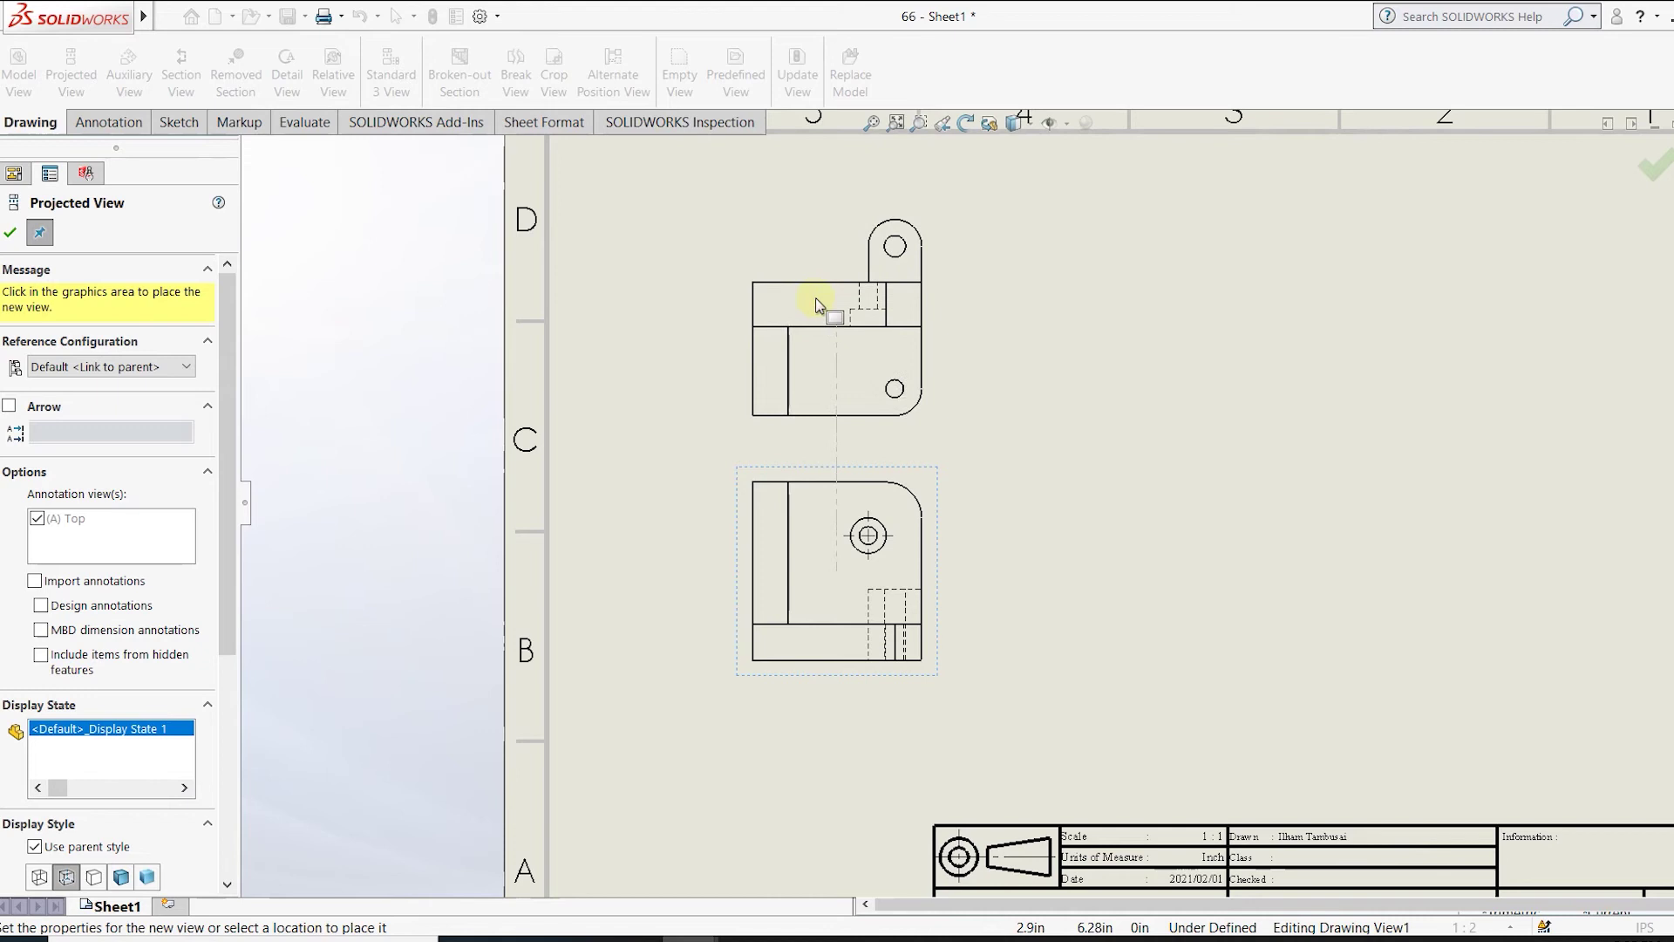
left_click(814, 297)
left_click(1307, 575)
left_click(1307, 362)
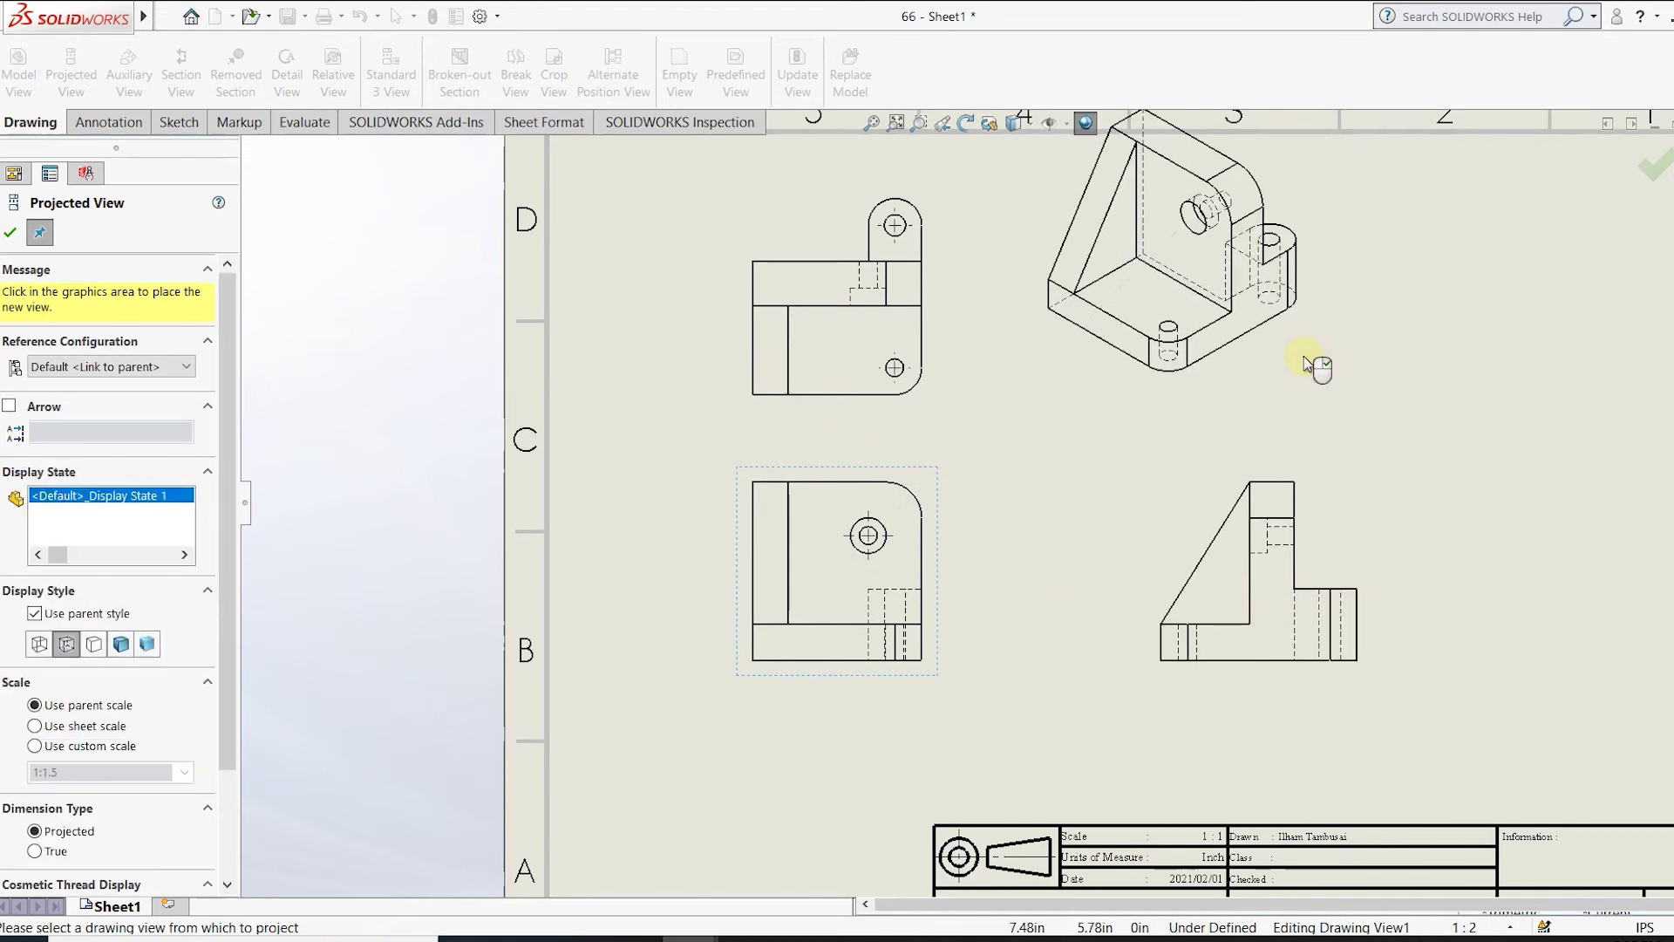
key("Escape")
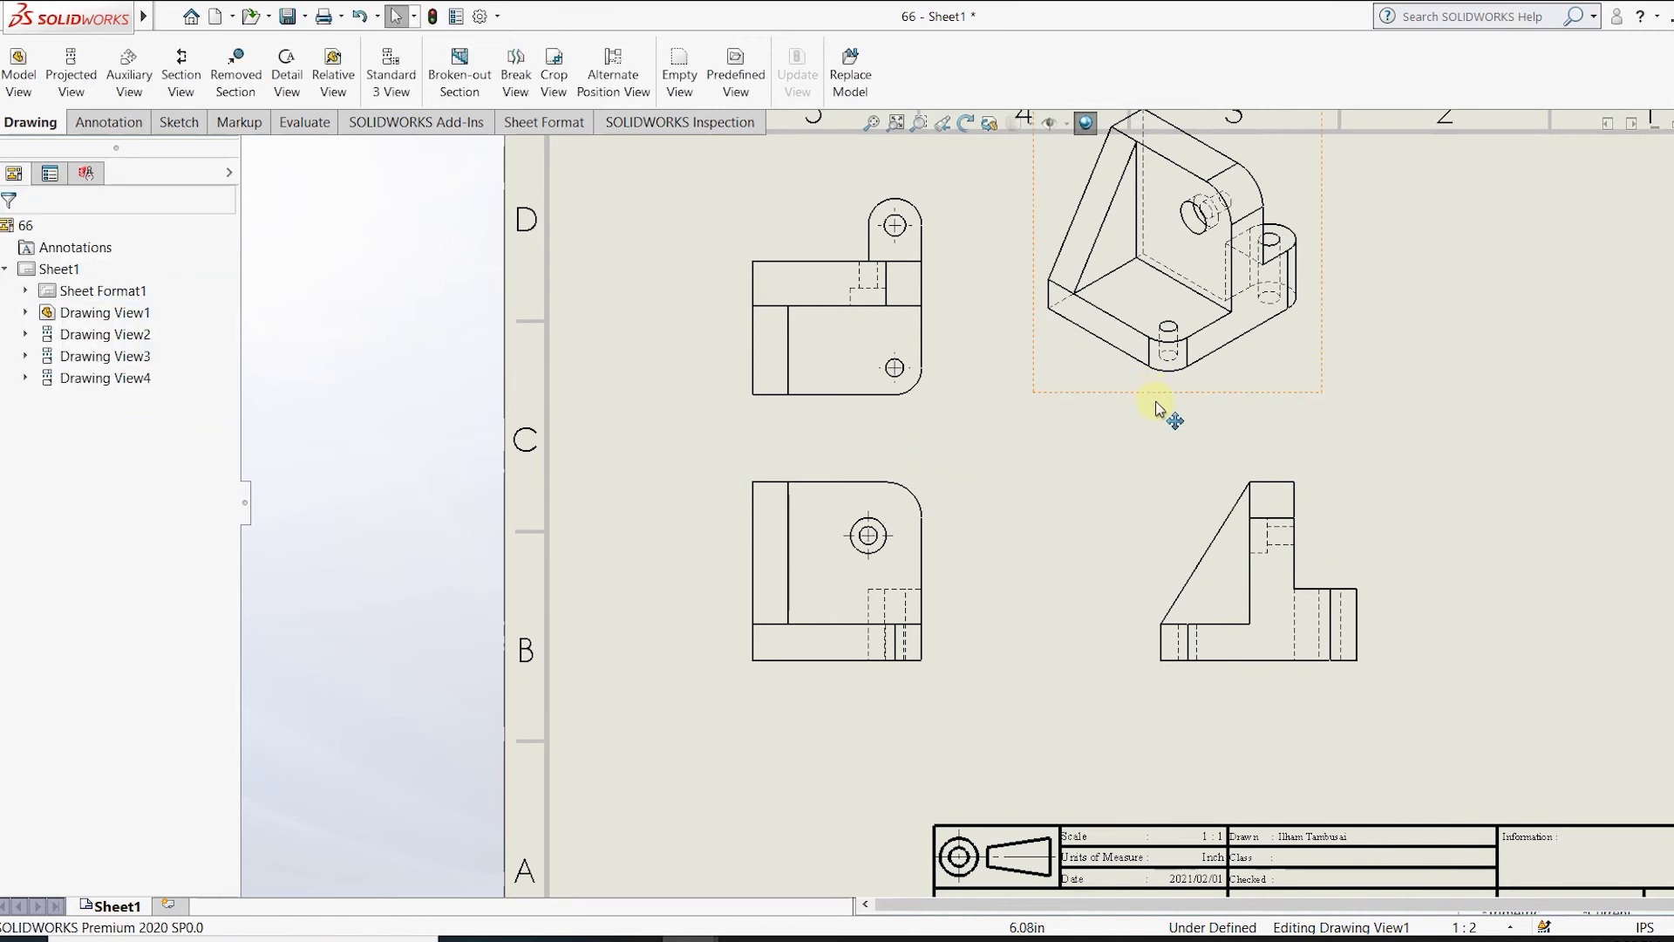
Shift the front view slightly lower on the sheet and move the isometric view to the sheet's upper-right corner.
scroll(985, 514, "up", 3)
left_click_drag(926, 613, 950, 663)
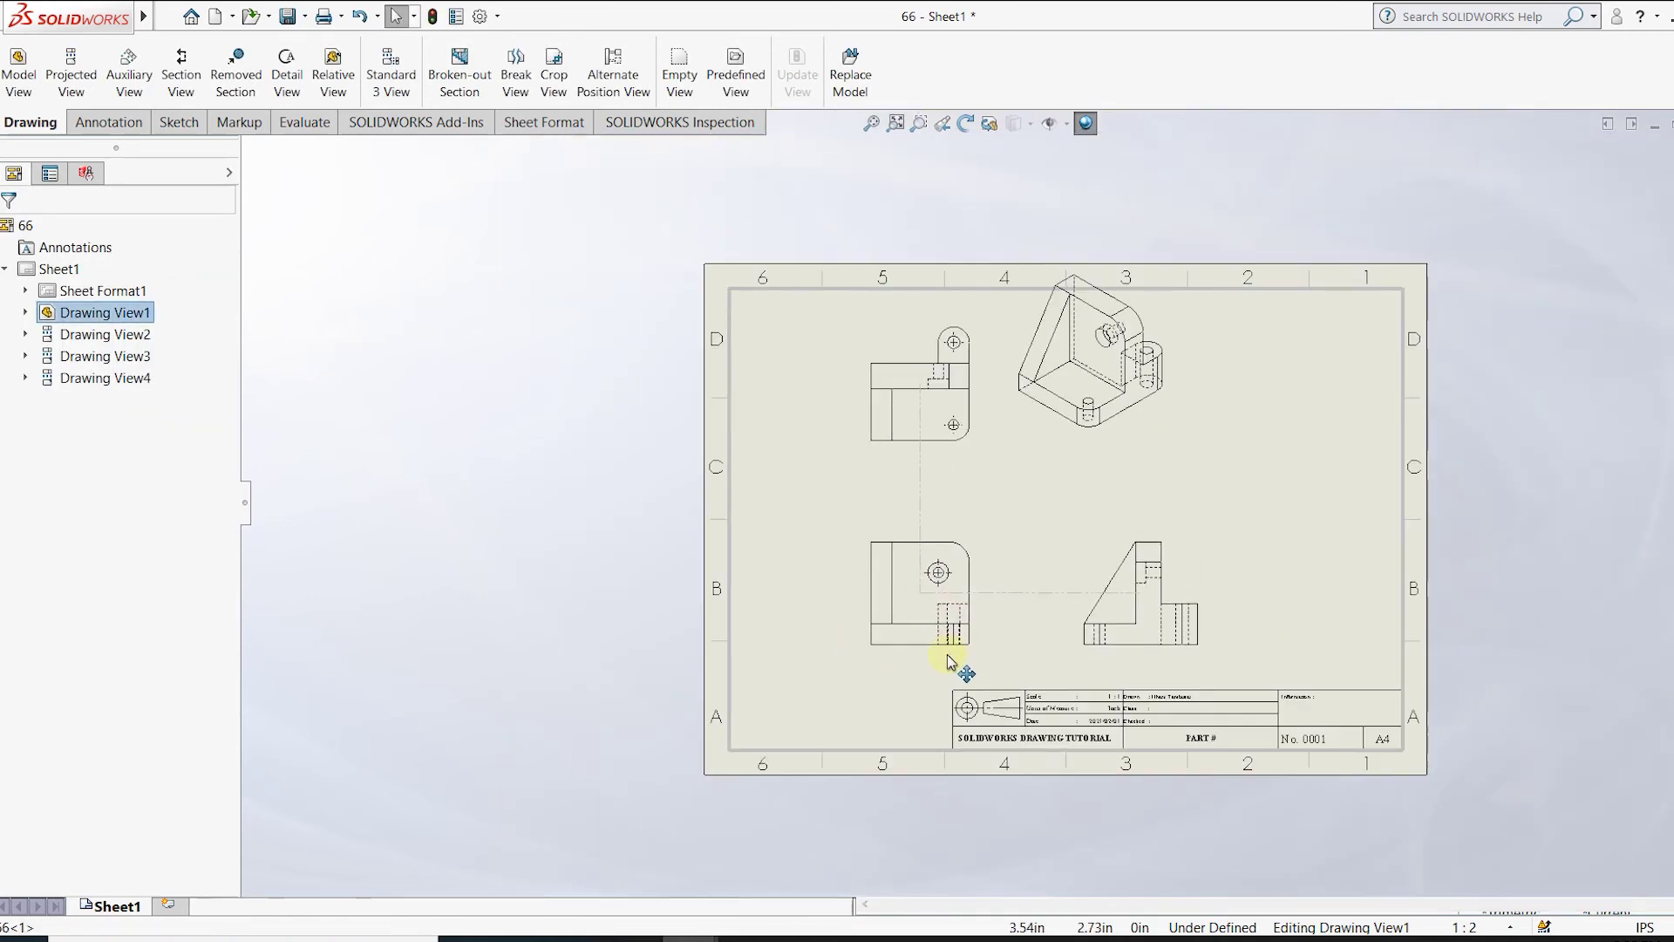
left_click_drag(1075, 437, 1273, 482)
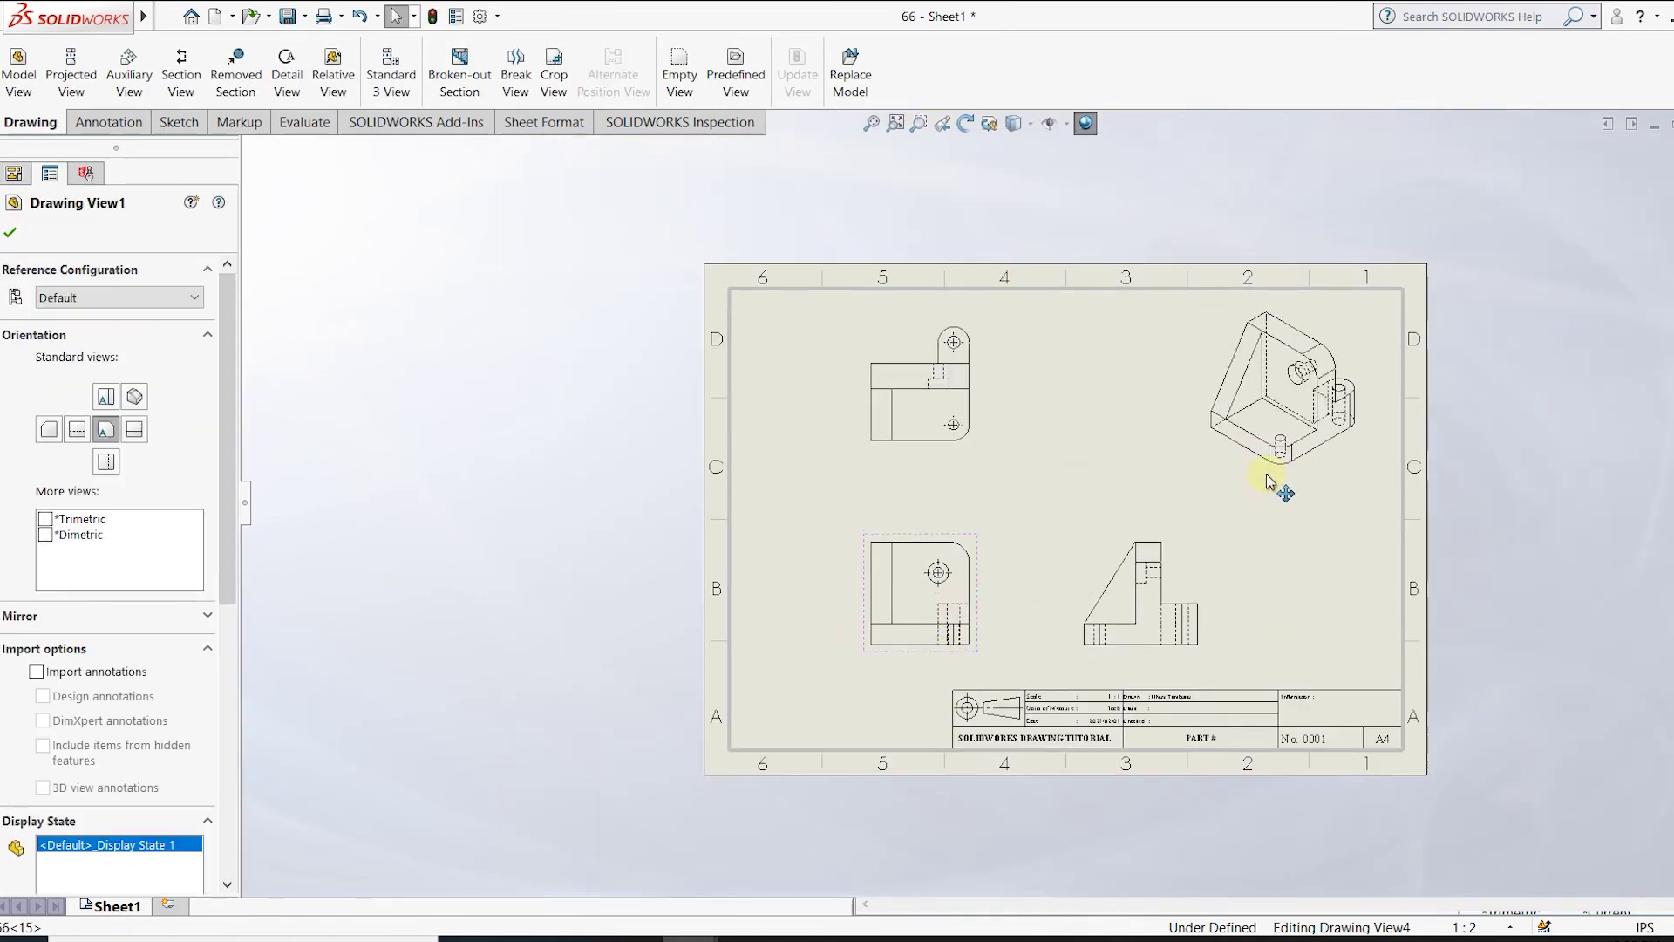
Change the isometric view's display style to Shaded With Edges.
left_click(117, 573)
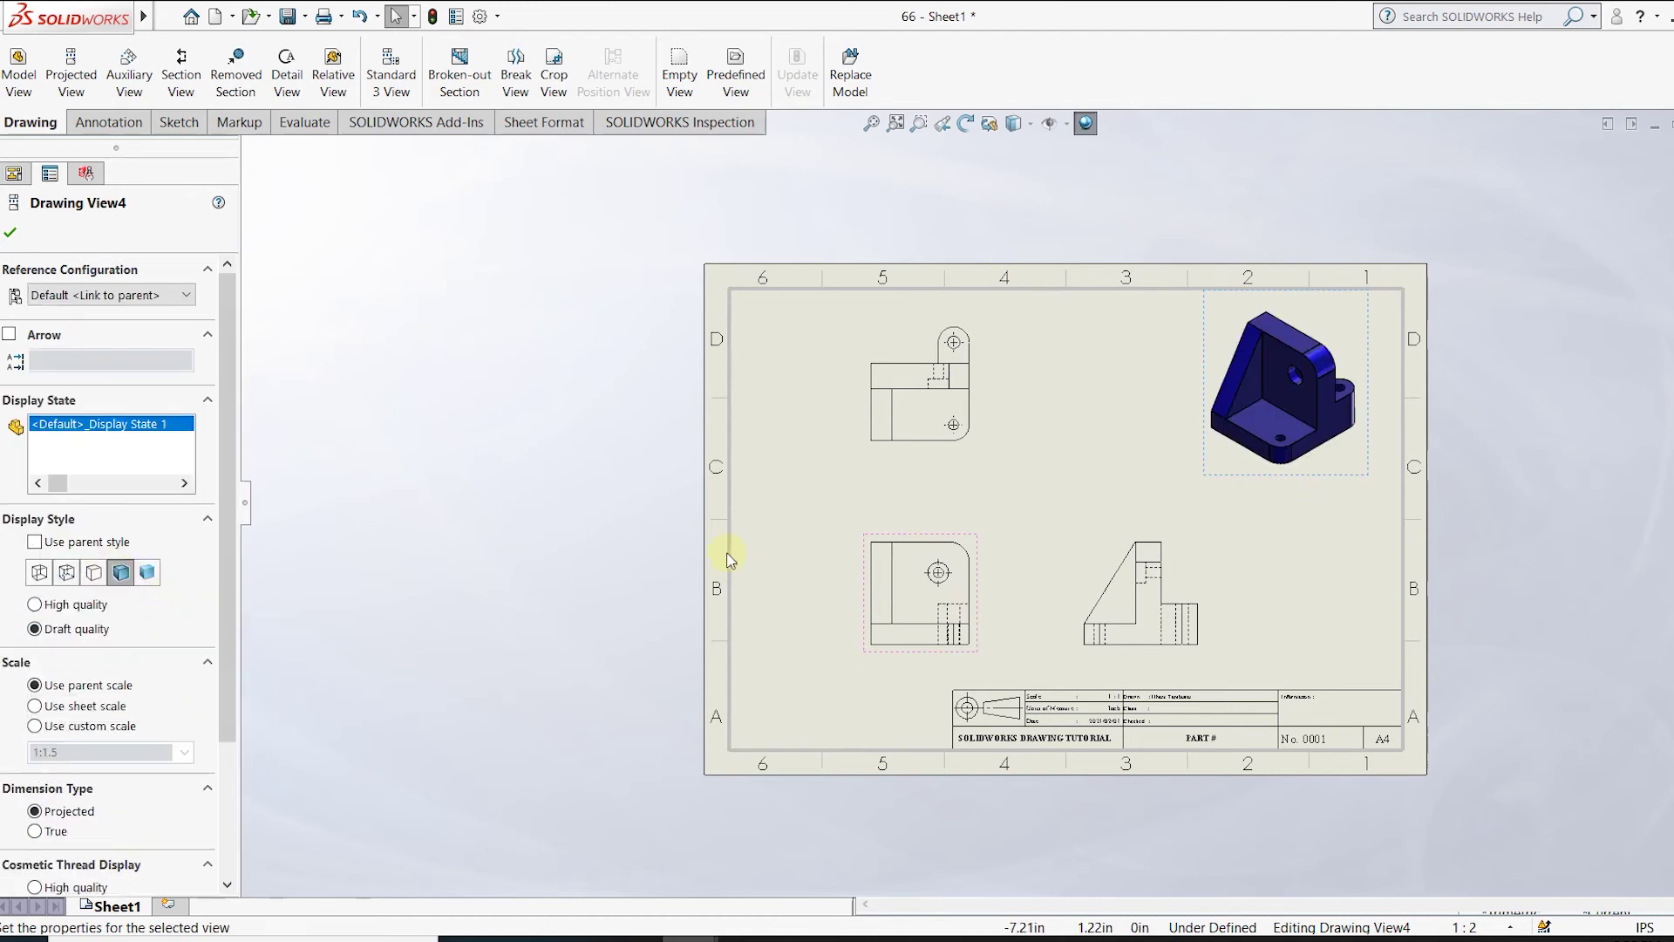
left_click(1072, 401)
Add a Smart Dimension for the top view's overall width, placed above the view.
scroll(952, 579, "down", 2)
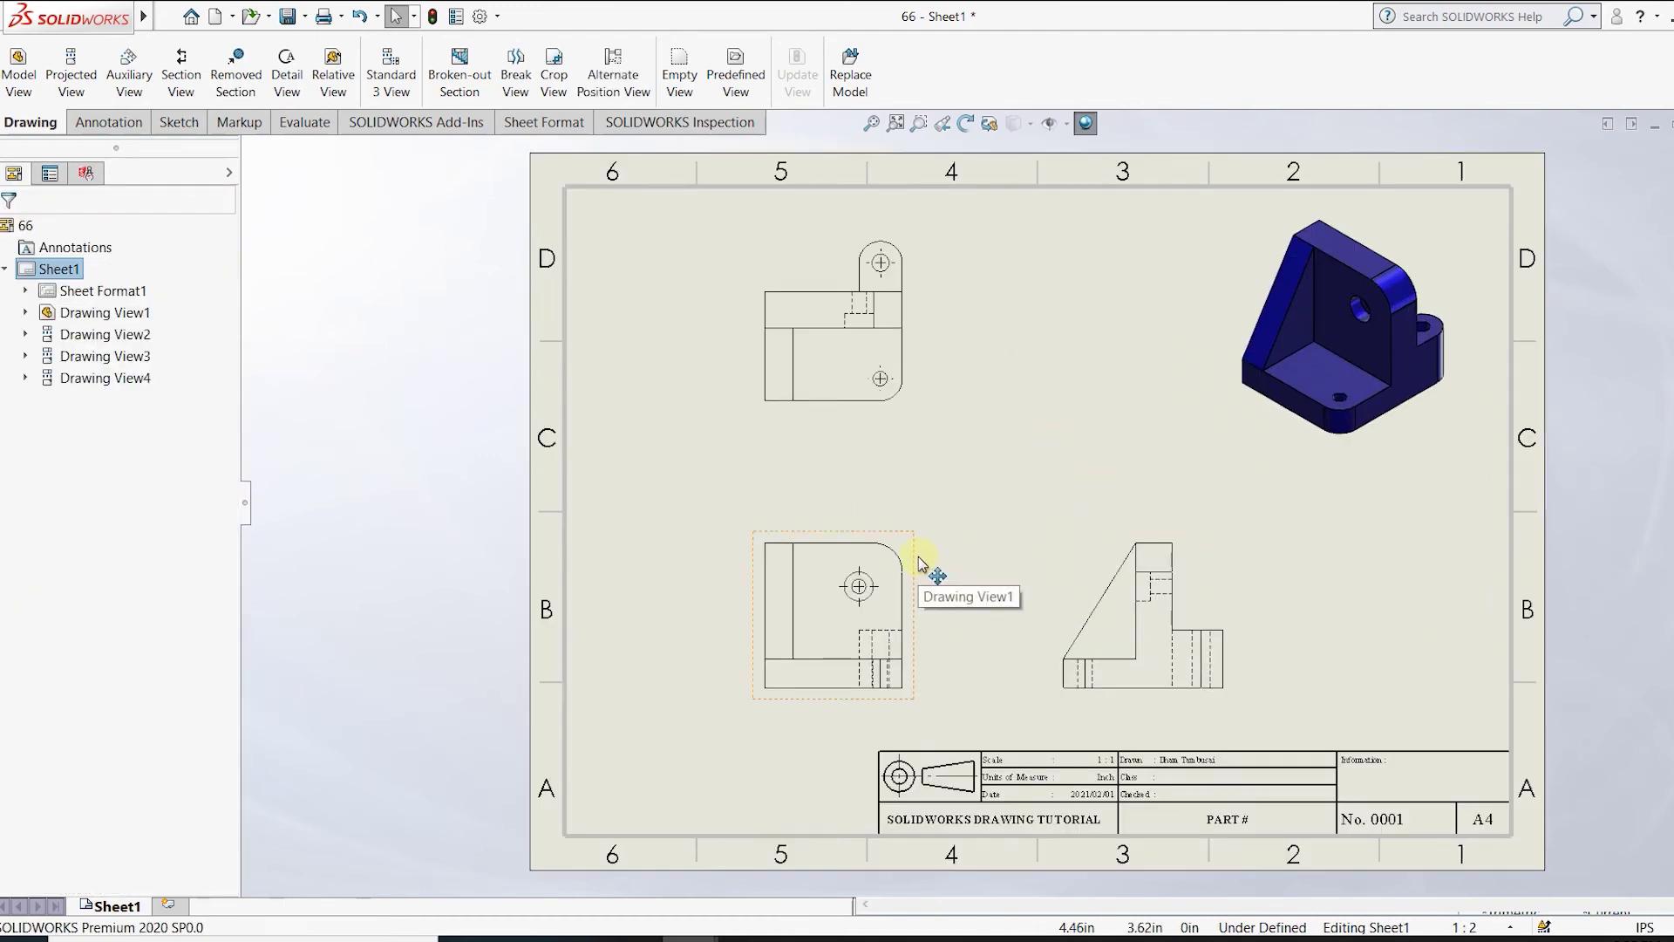
left_click(108, 122)
left_click(49, 74)
scroll(871, 314, "down", 2)
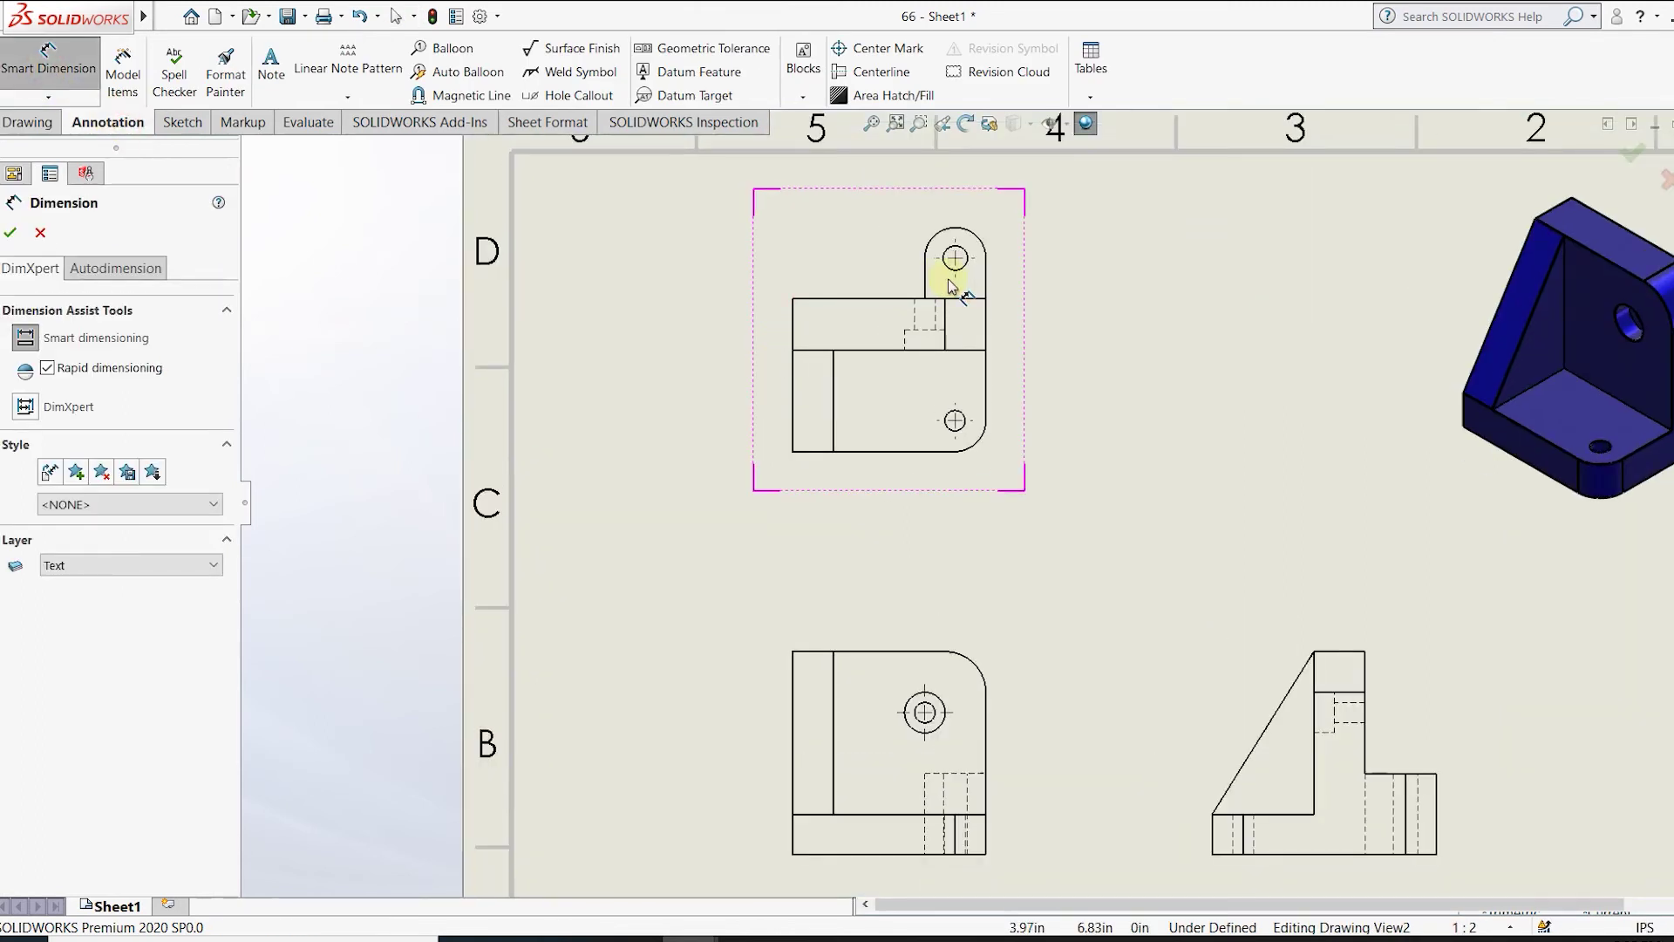
left_click(794, 332)
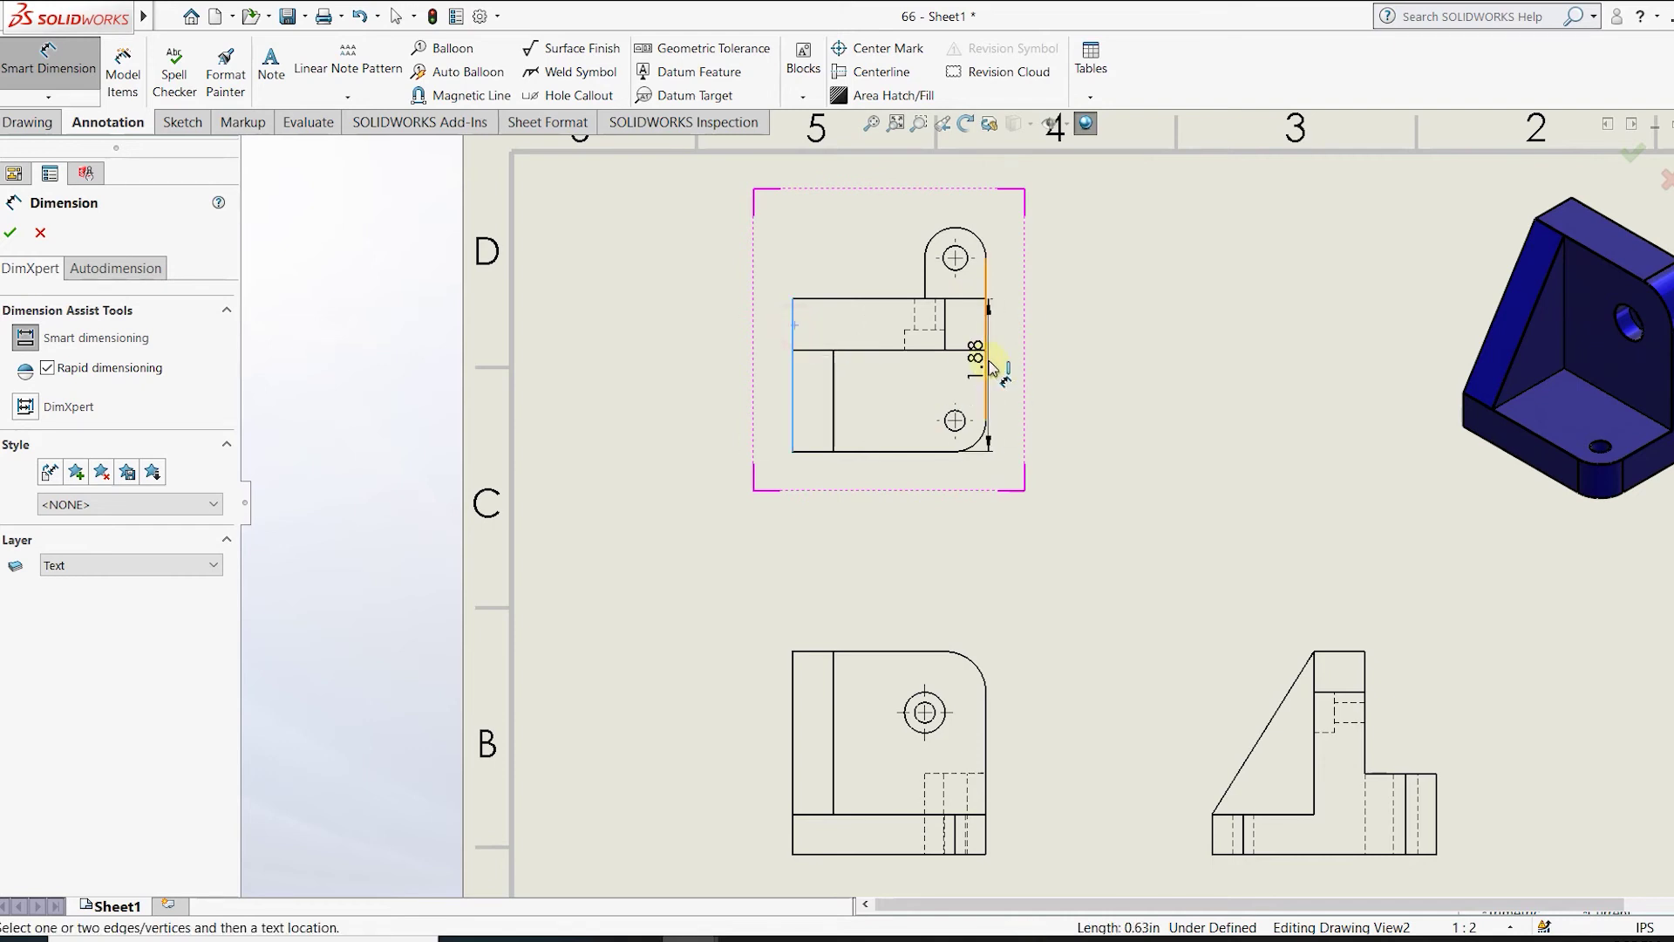
left_click(991, 368)
scroll(920, 327, "up", 3)
scroll(946, 333, "down", 3)
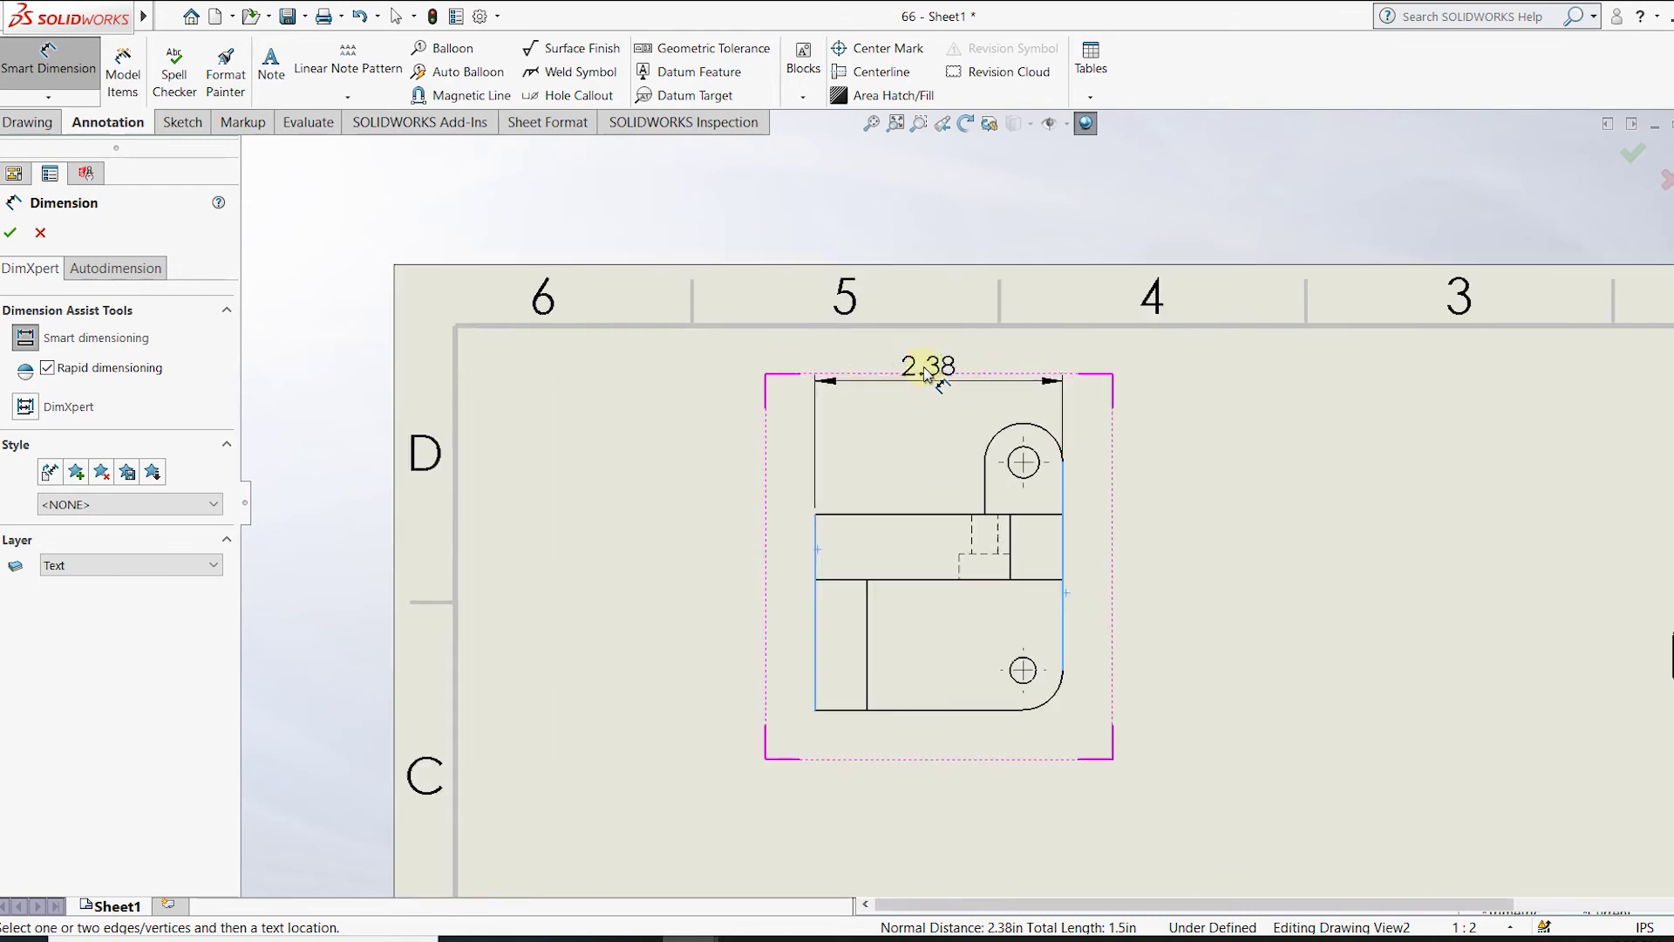
scroll(941, 399, "down", 2)
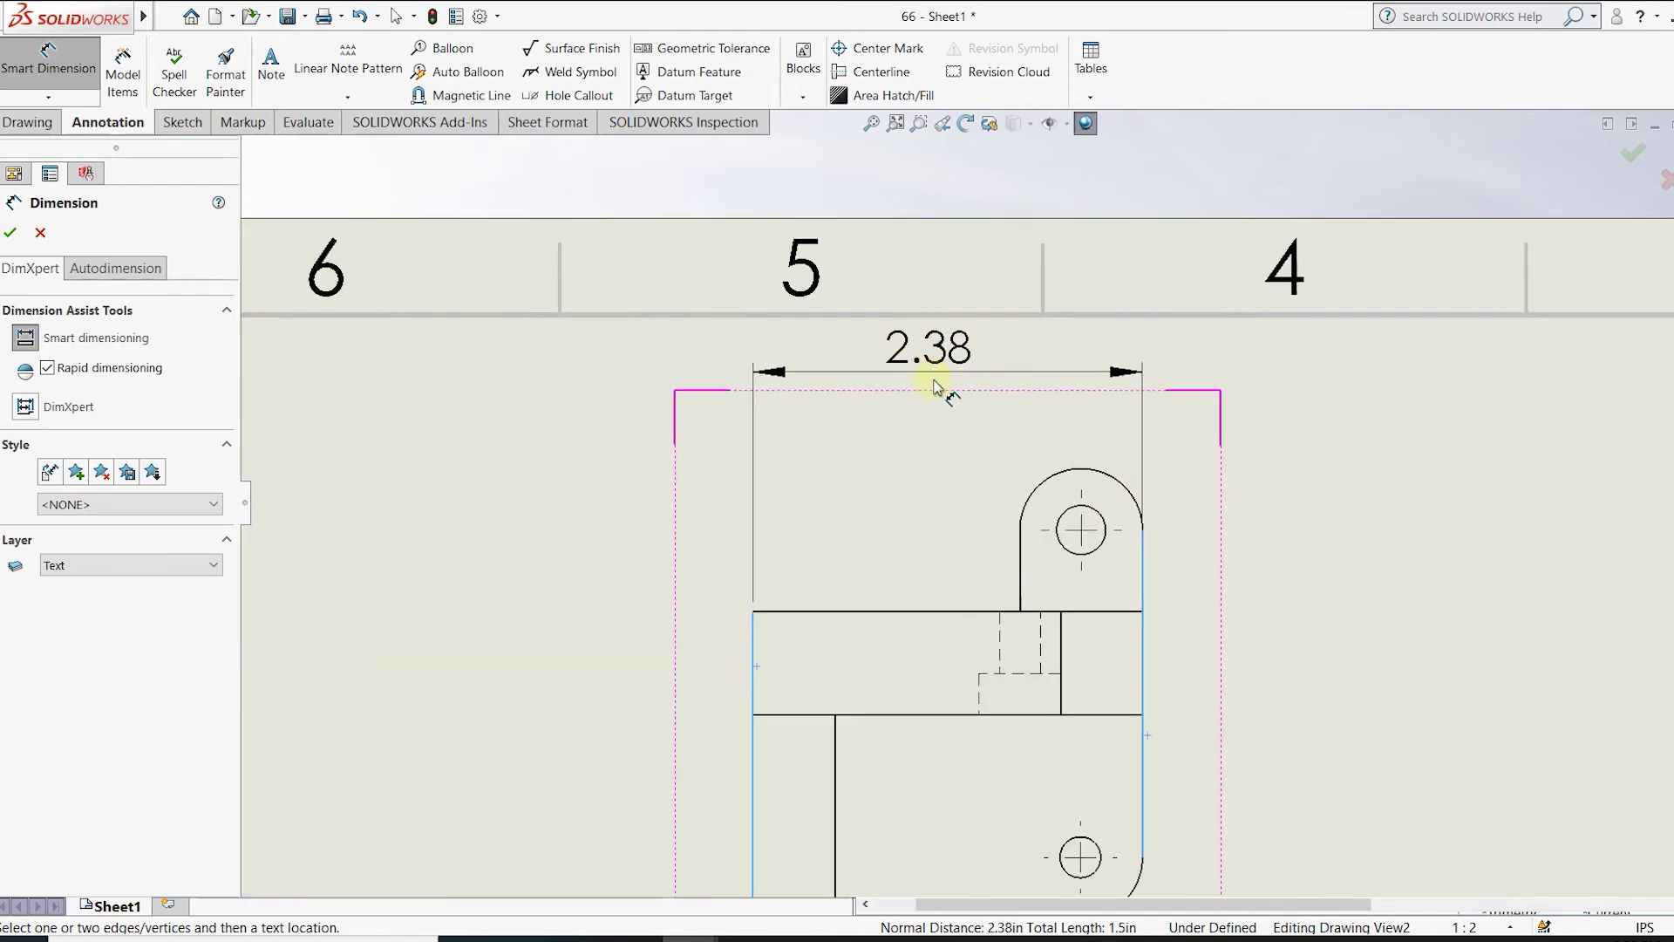
left_click(948, 388)
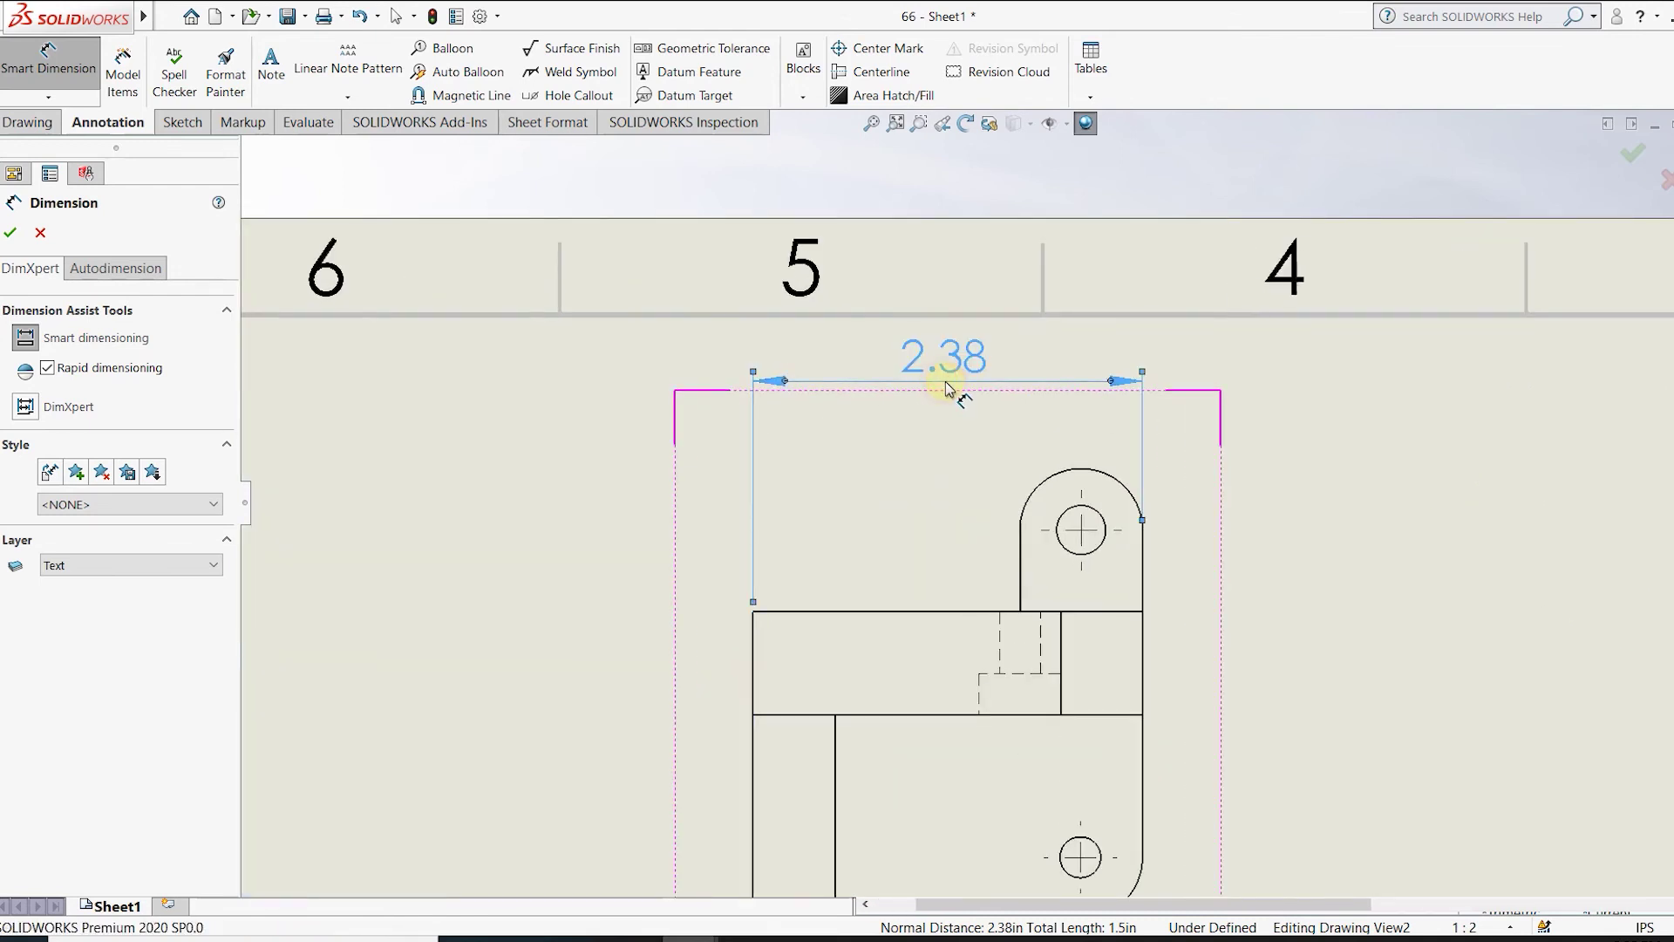
Dimension the horizontal distance from the top view's left edge to the lower hole's centre, placed below the view.
scroll(966, 671, "up", 2)
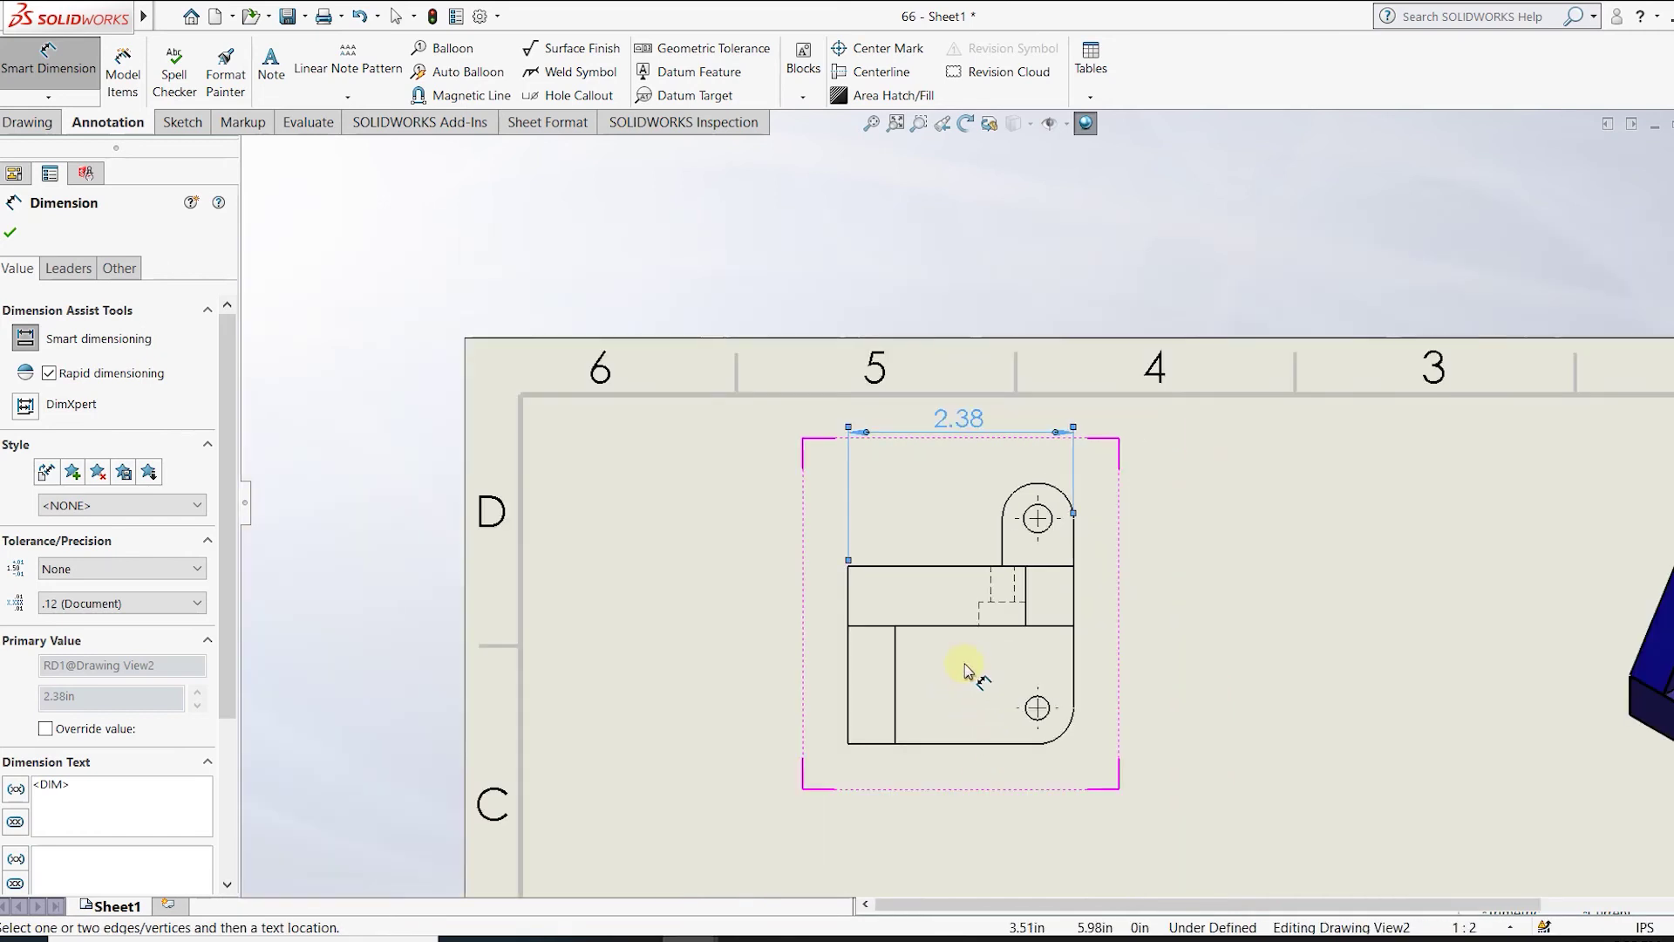
scroll(1002, 682, "down", 2)
left_click(1033, 691)
left_click(807, 673)
scroll(946, 809, "up", 1)
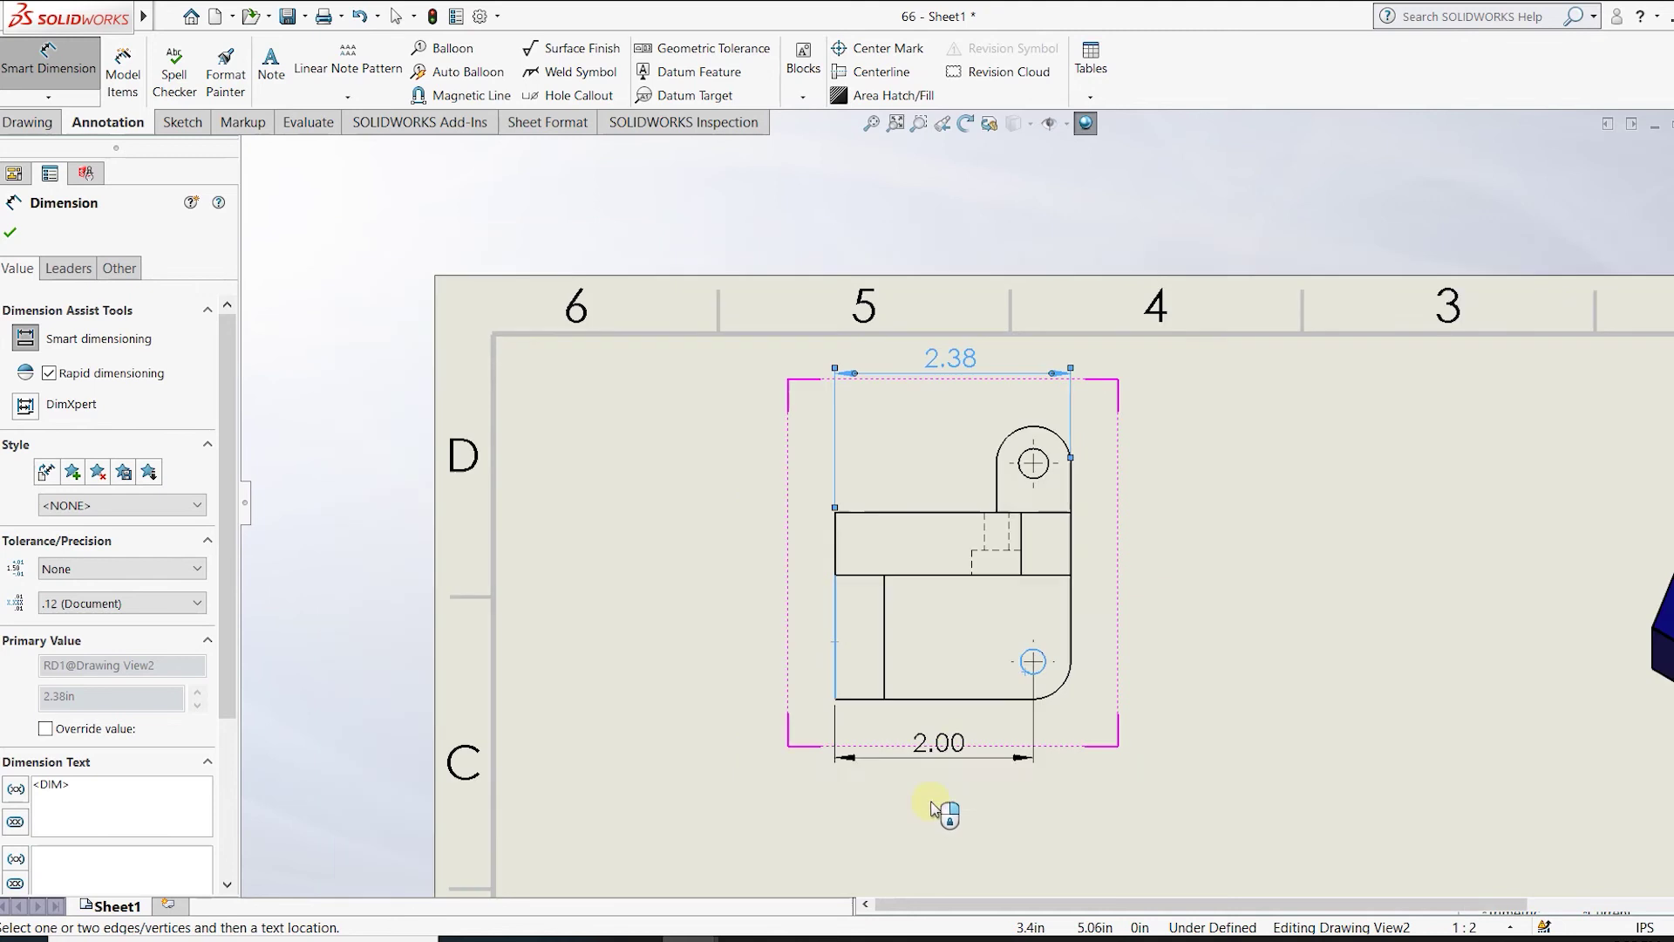
left_click(931, 763)
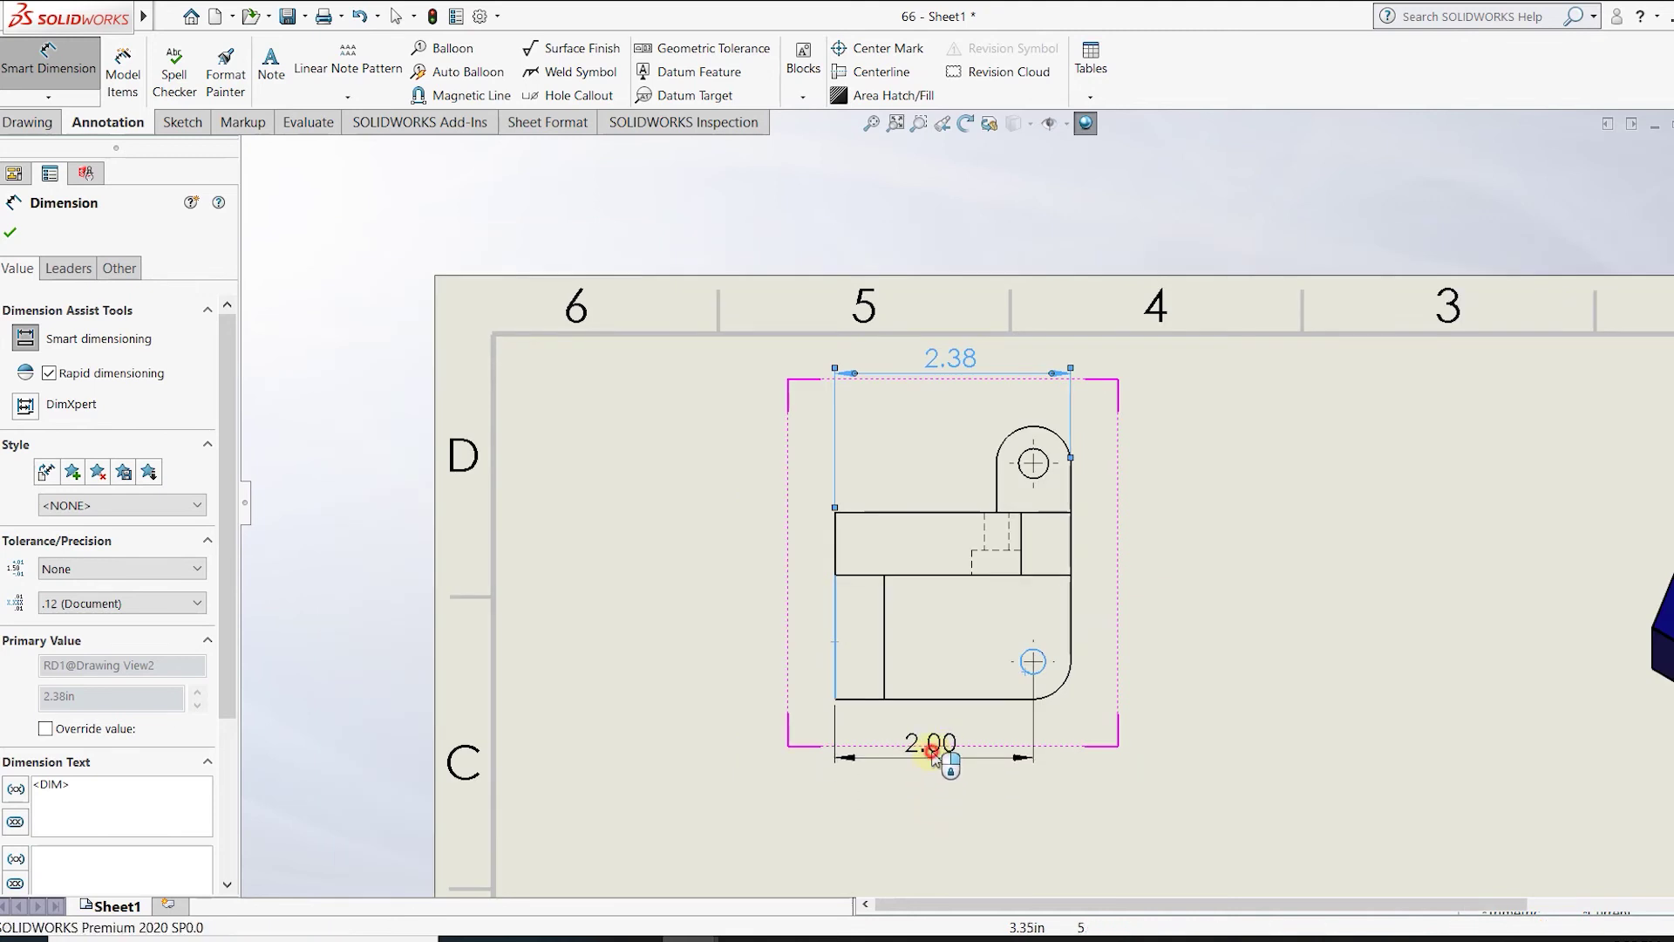
Dimension the rib's width at the top view's left edge and move the hole-distance dimension below it.
left_click(885, 638)
left_click(837, 627)
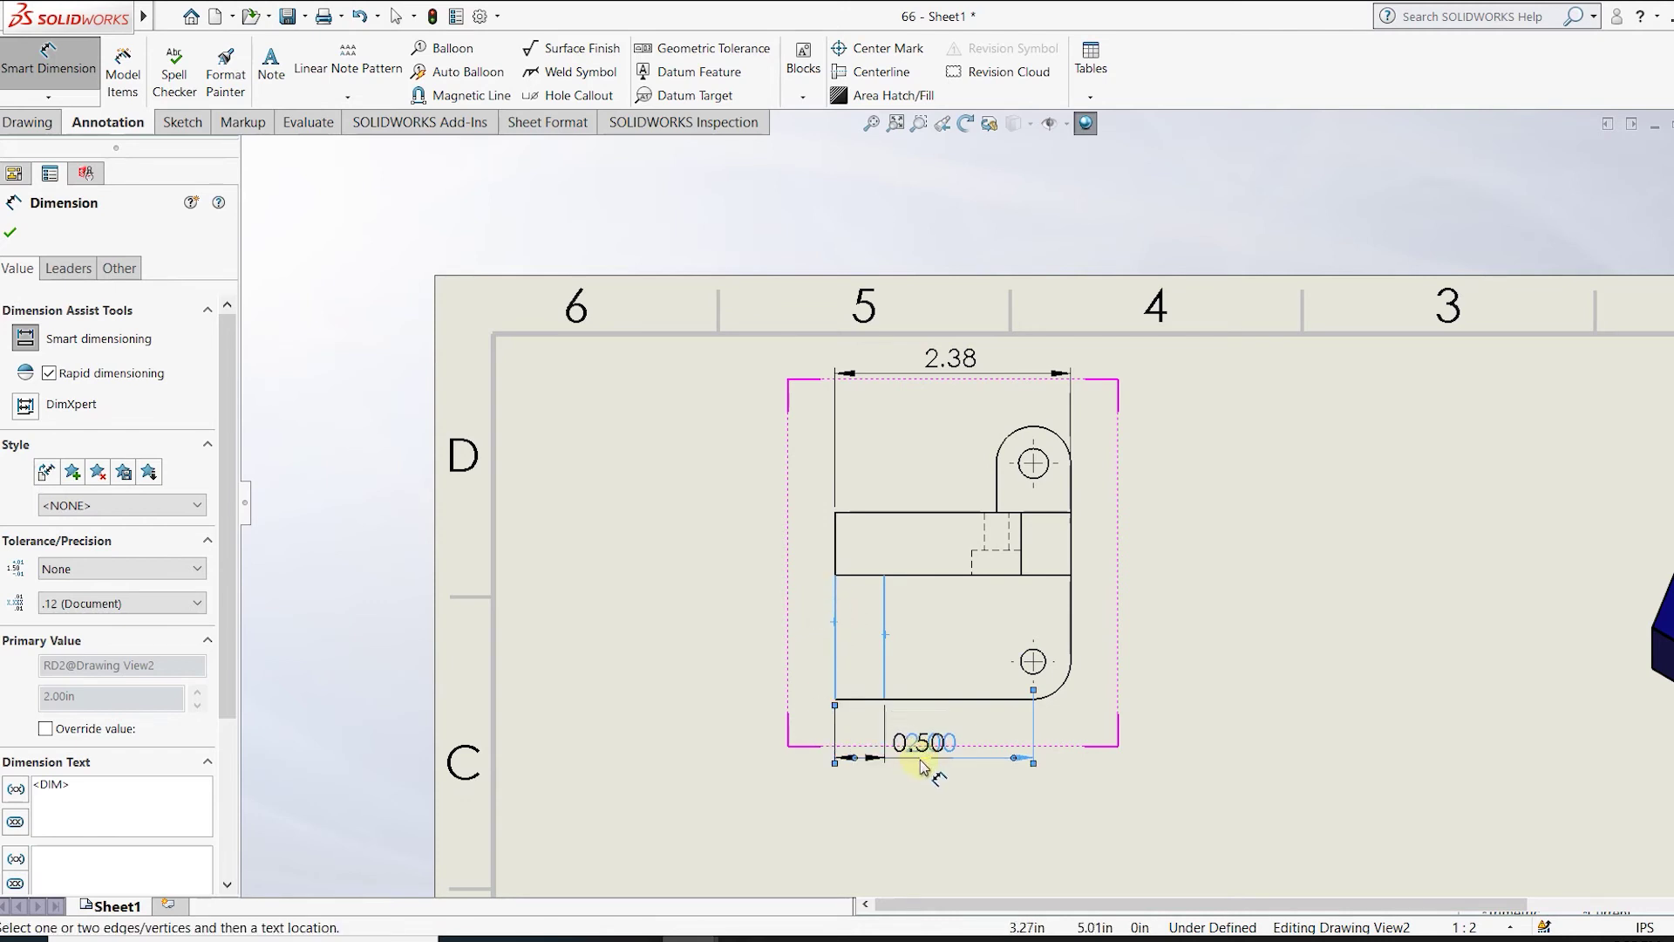
left_click(964, 774)
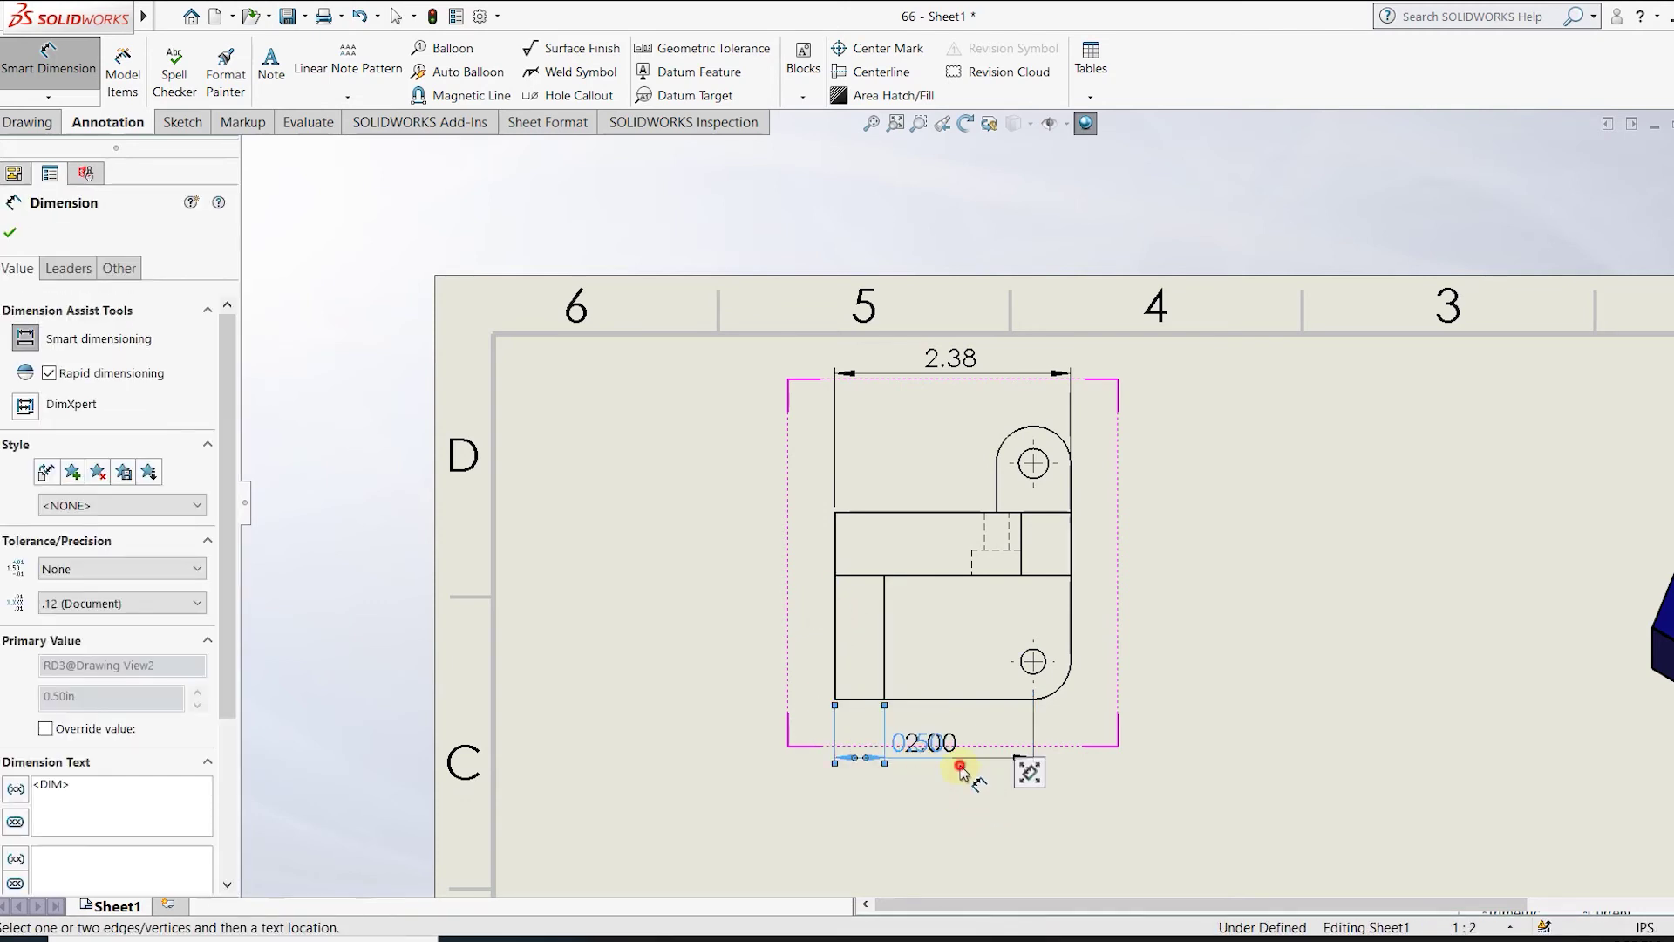
scroll(959, 771, "up", 3)
left_click_drag(990, 669, 986, 751)
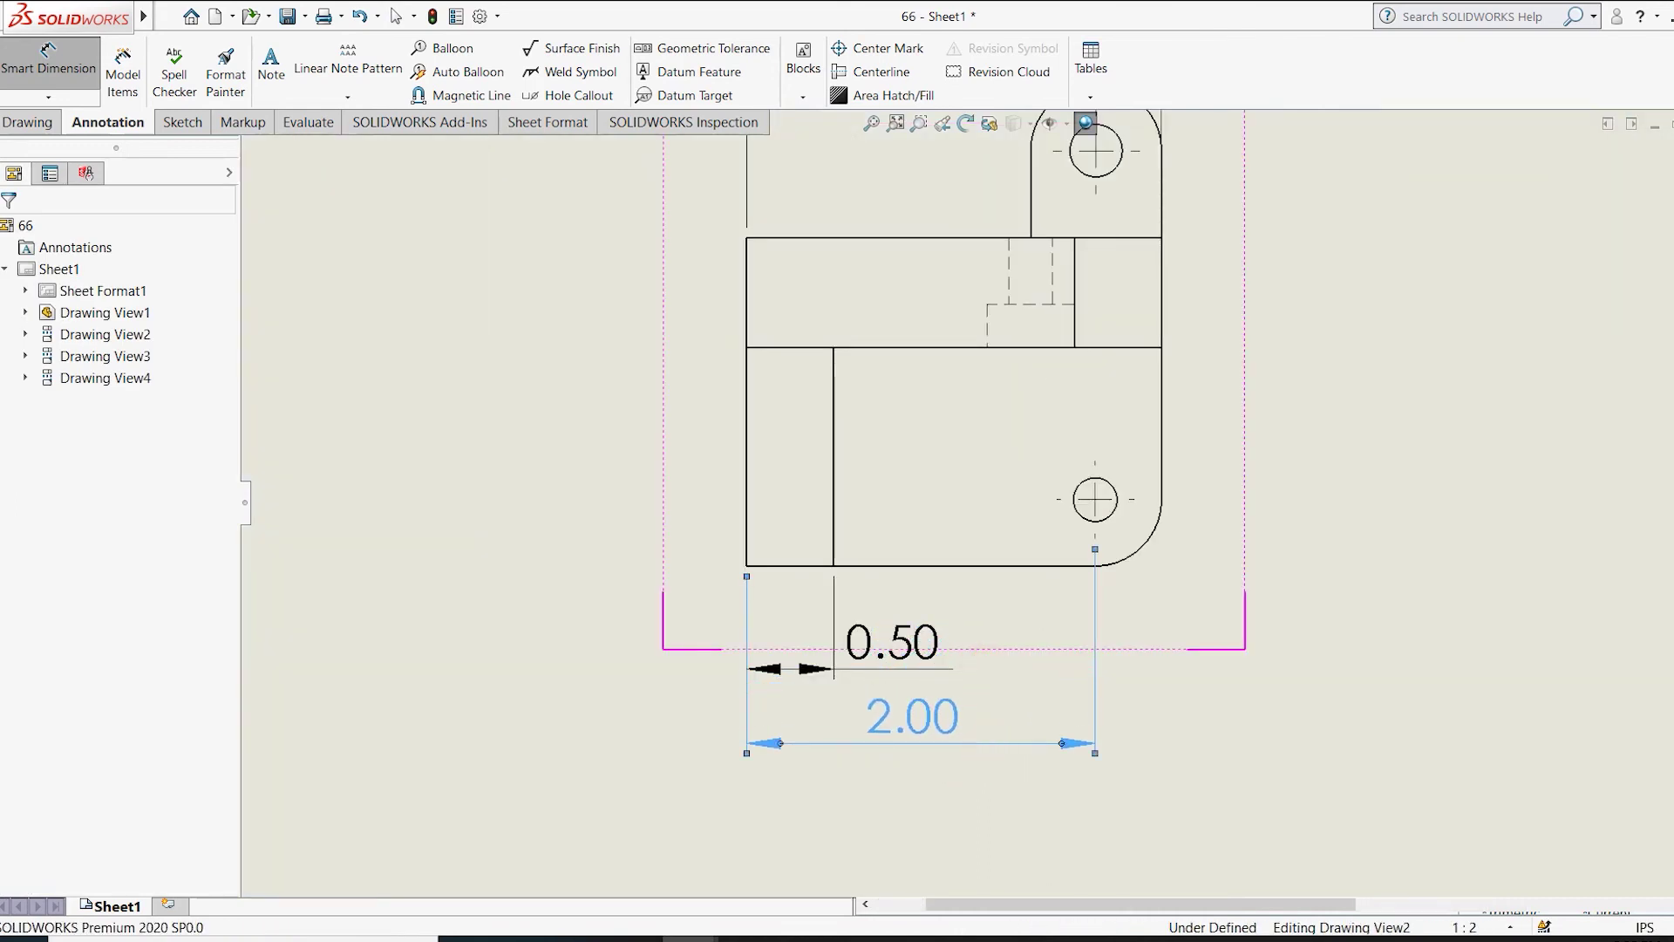
left_click(1027, 643)
scroll(959, 558, "down", 2)
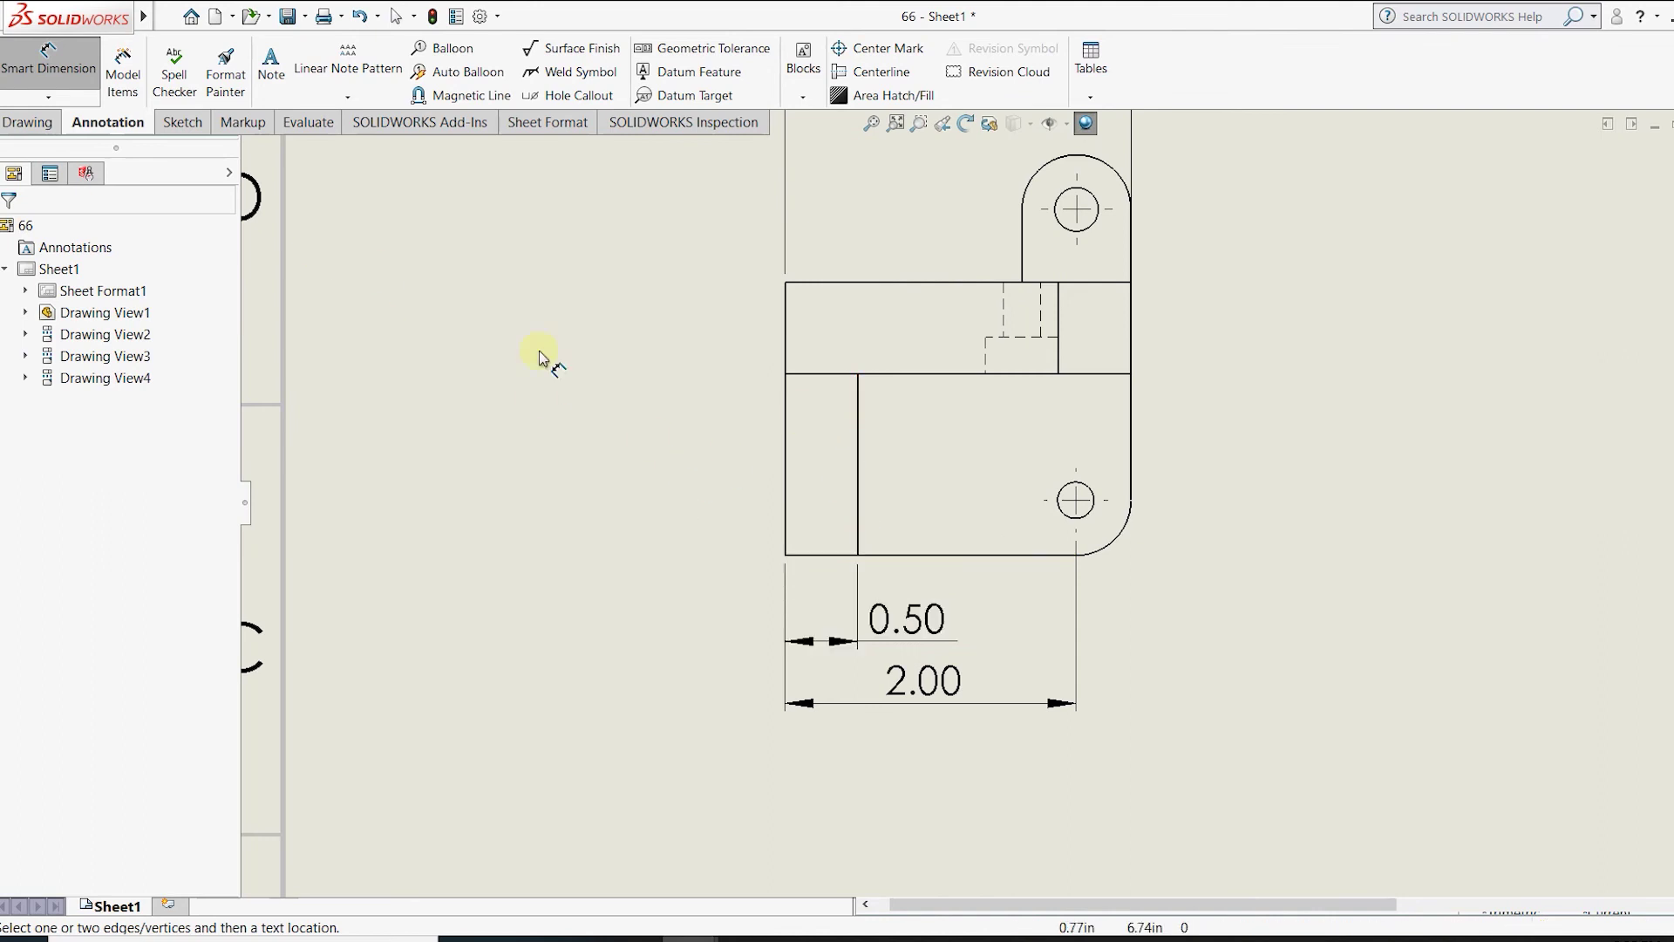
Dimension the vertical distance from the top view's lower edge to the wall's front edge, placed left of the view.
scroll(764, 422, "up", 2)
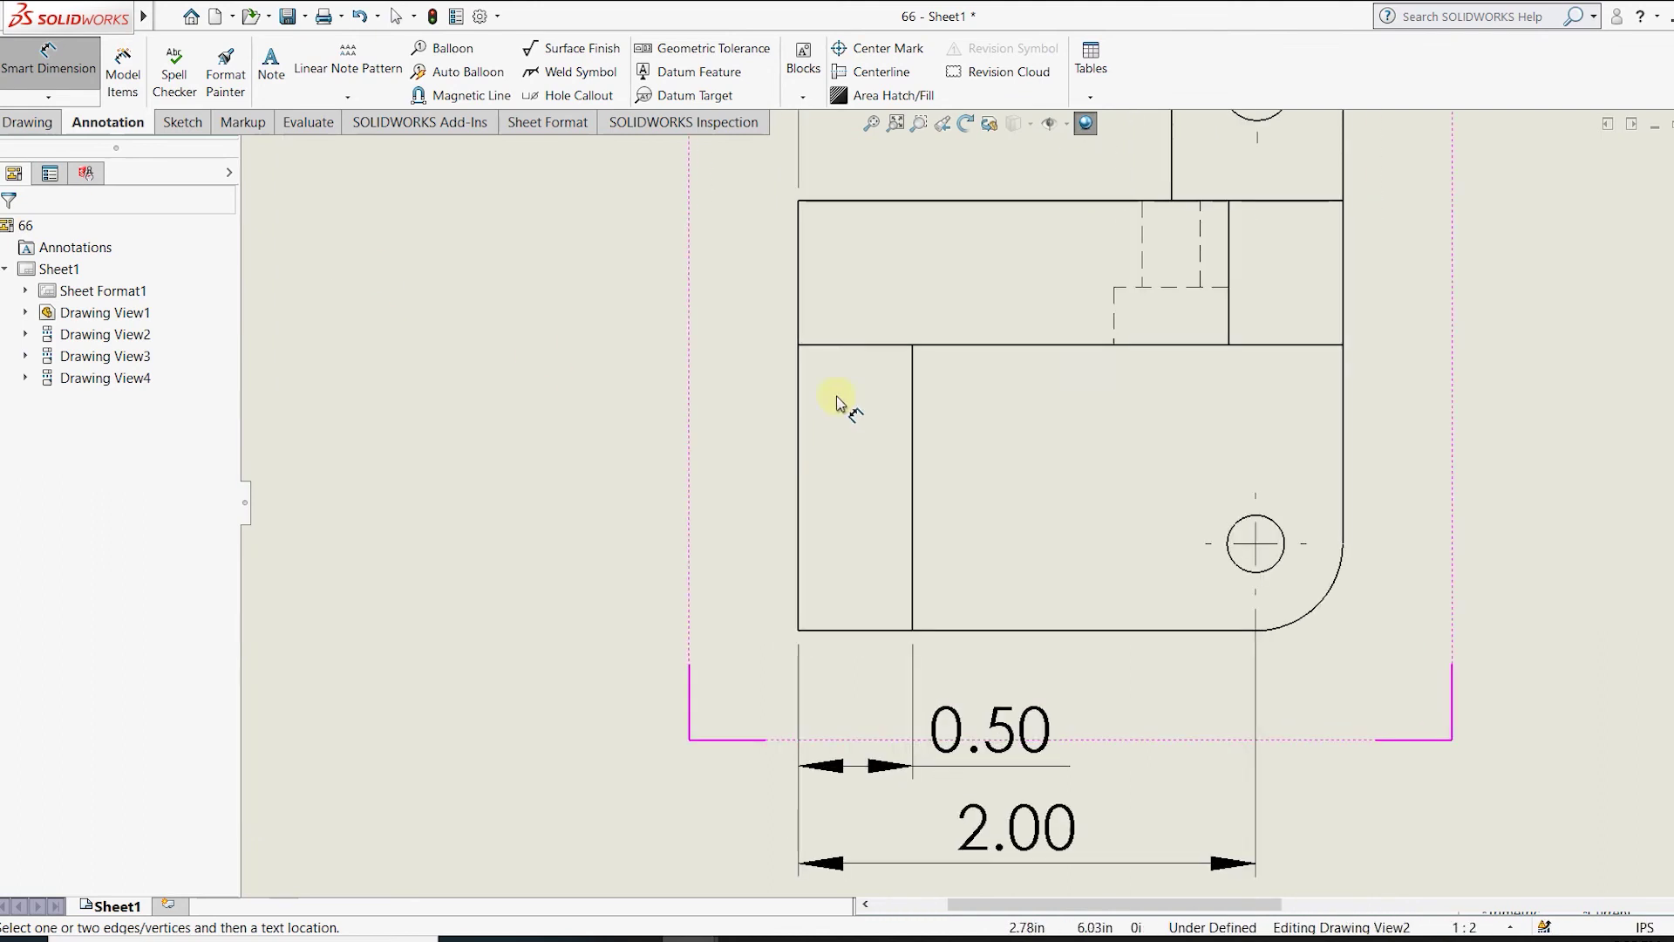
left_click(876, 628)
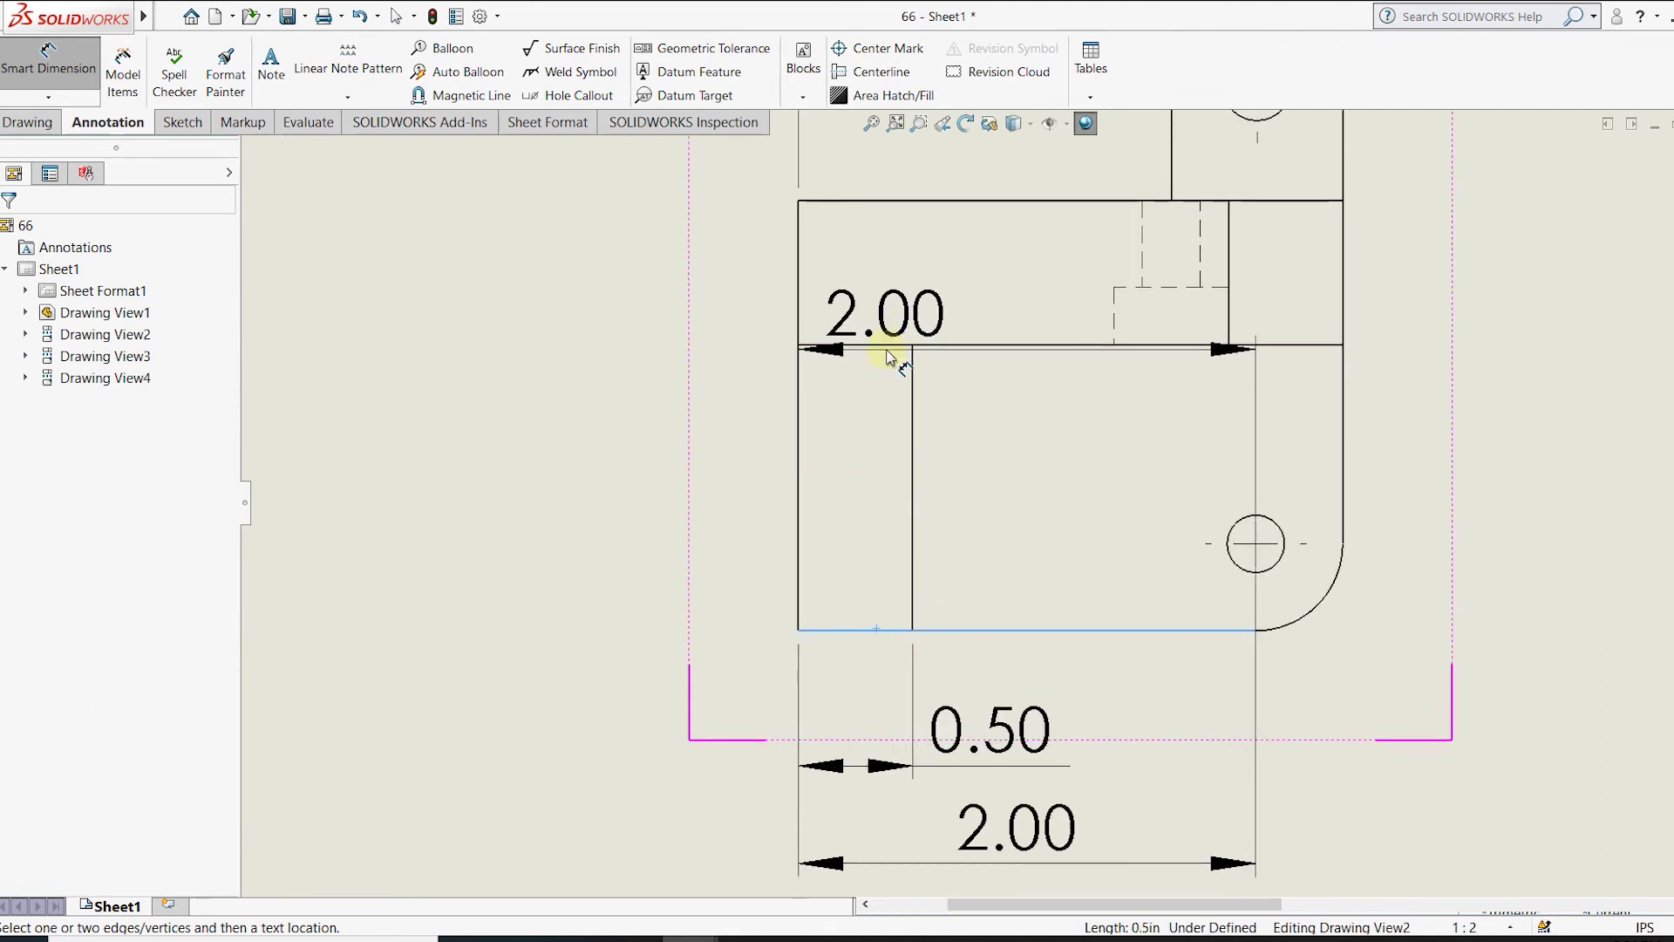
left_click(885, 345)
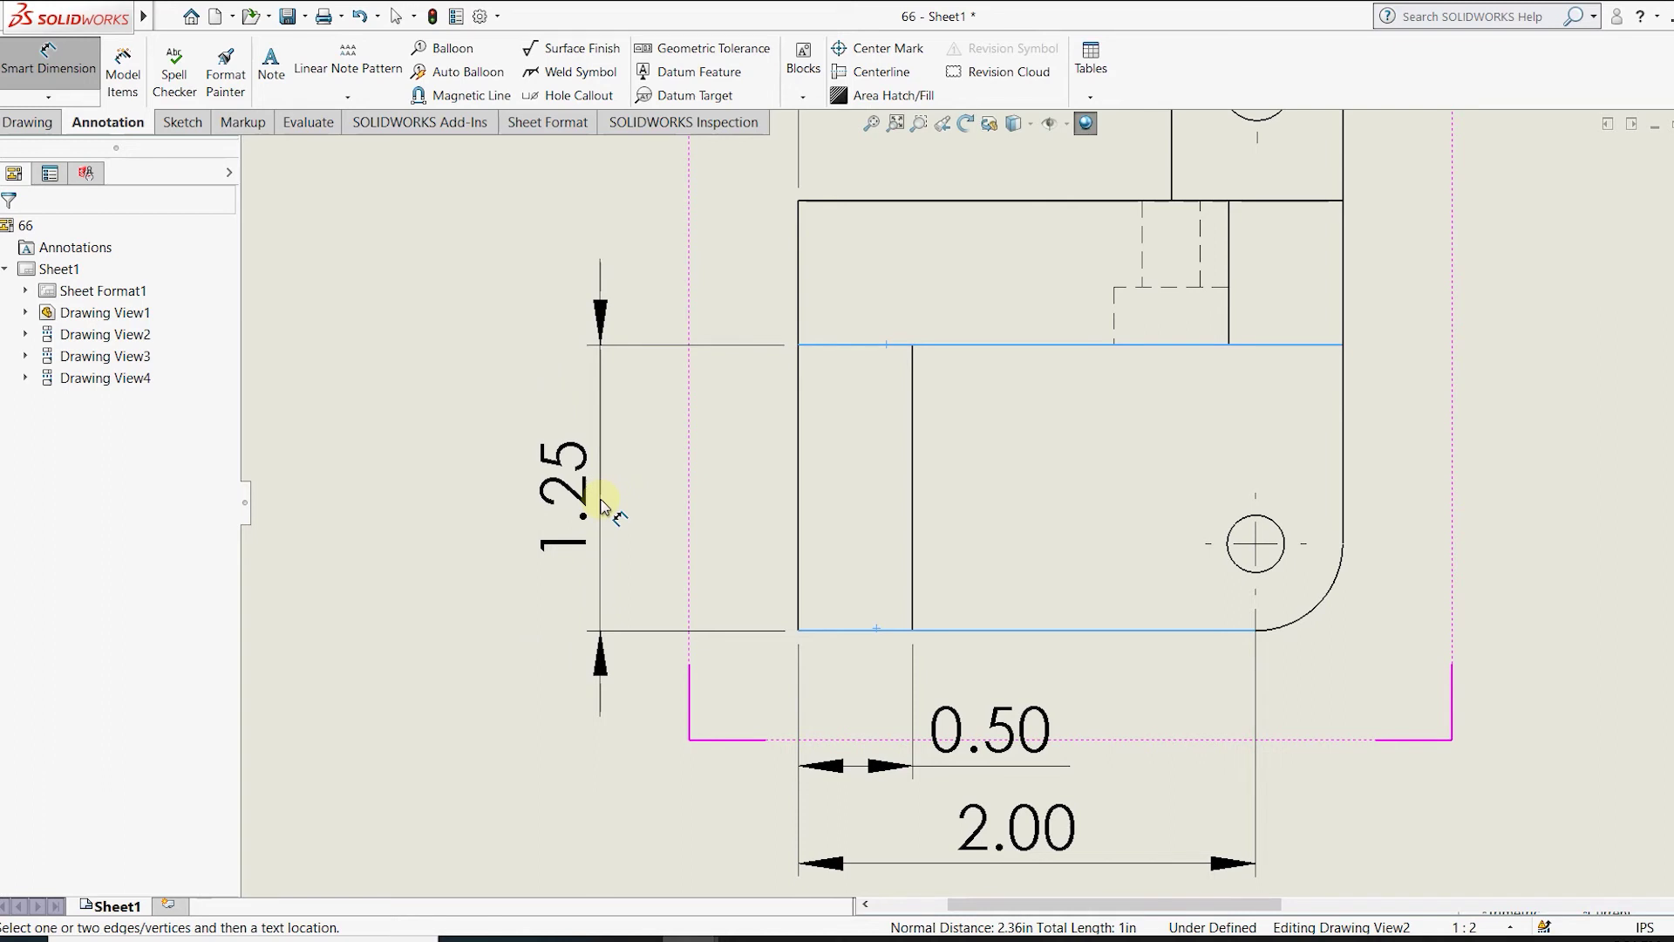
left_click(600, 500)
scroll(785, 454, "up", 5)
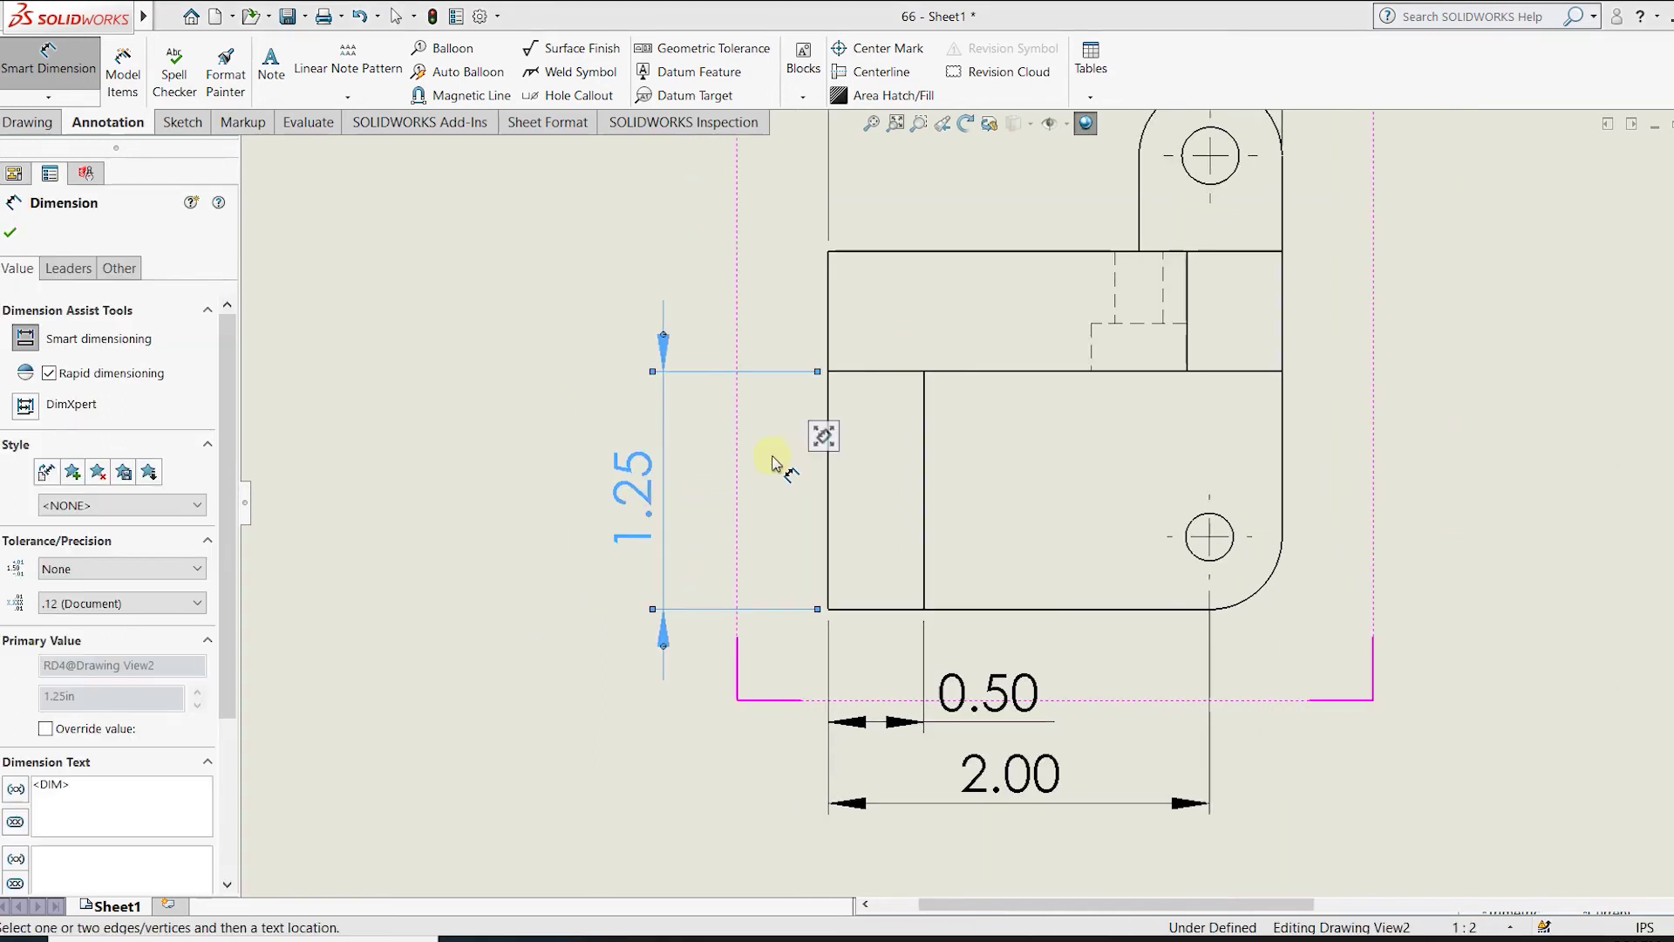
Dimension the upright wall's thickness right of the top view and shift its text down closer to the extension lines.
scroll(1038, 303, "down", 2)
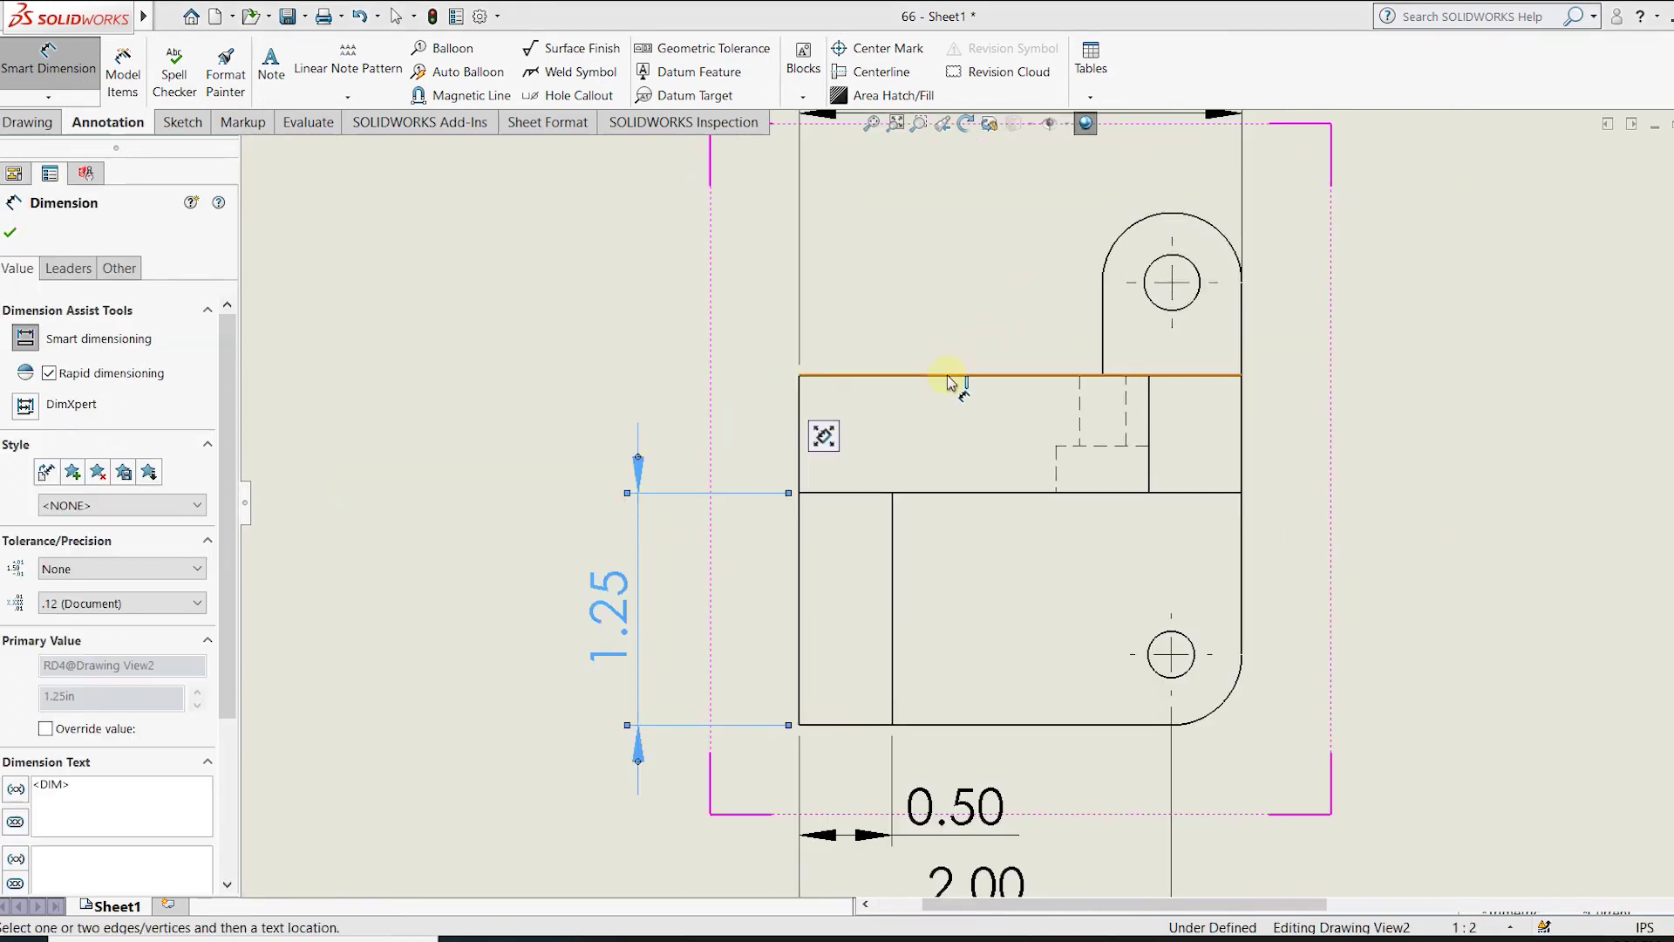
scroll(1072, 416, "up", 1)
left_click(1127, 398)
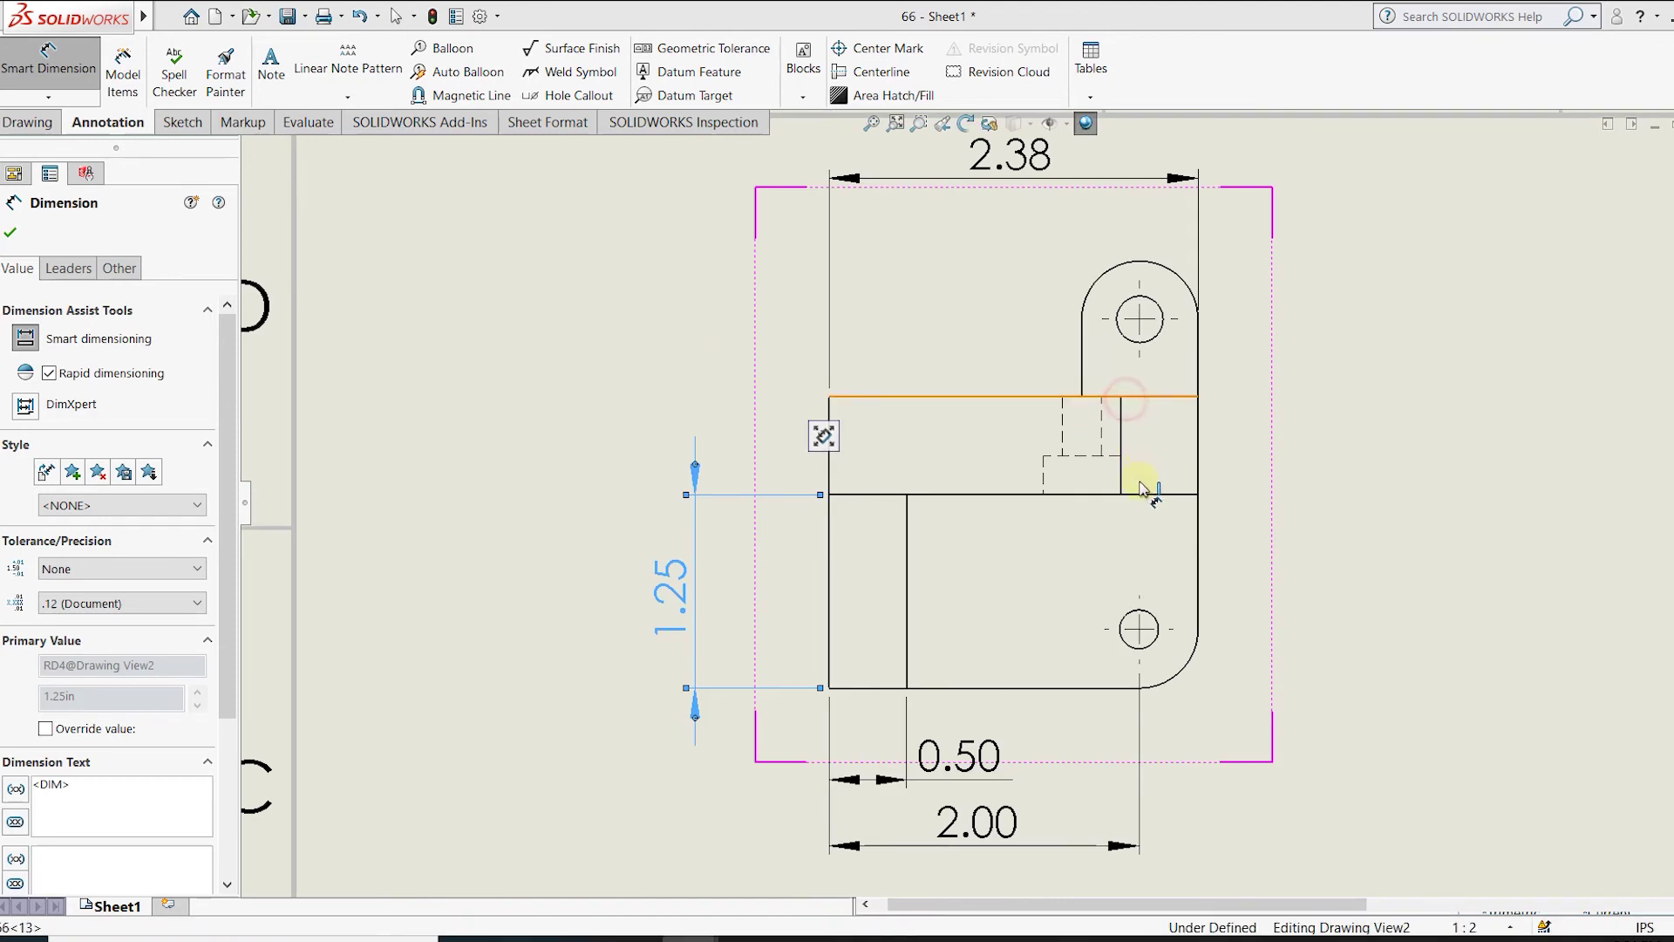
left_click(1138, 494)
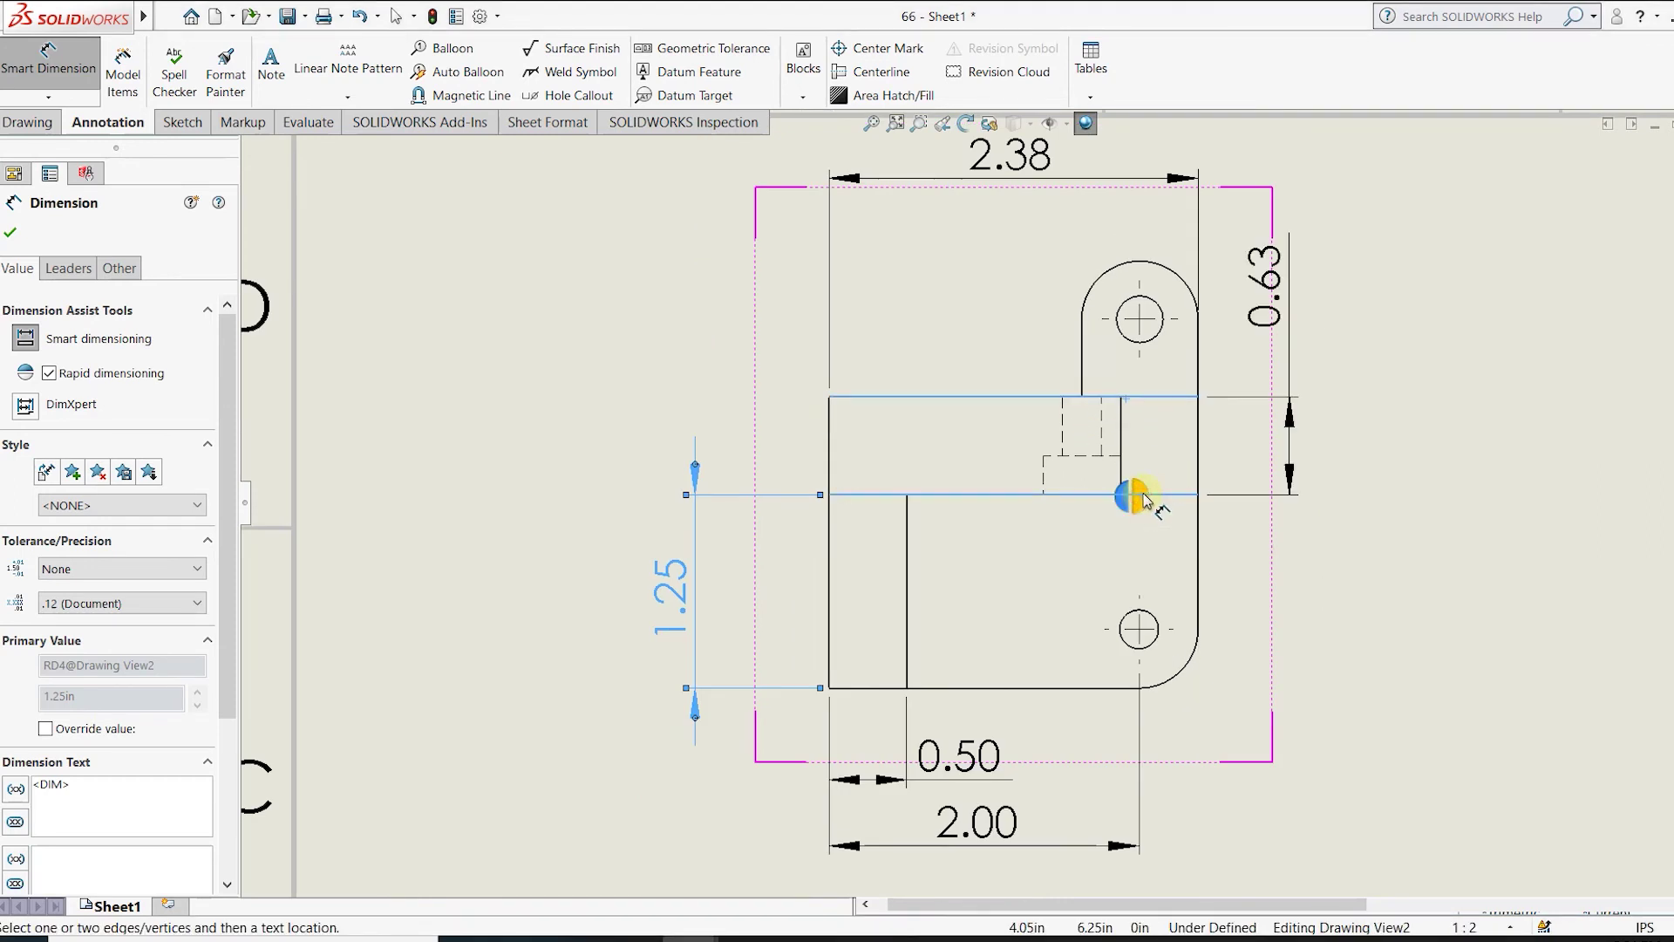
left_click(1142, 498)
left_click_drag(1276, 289, 1277, 372)
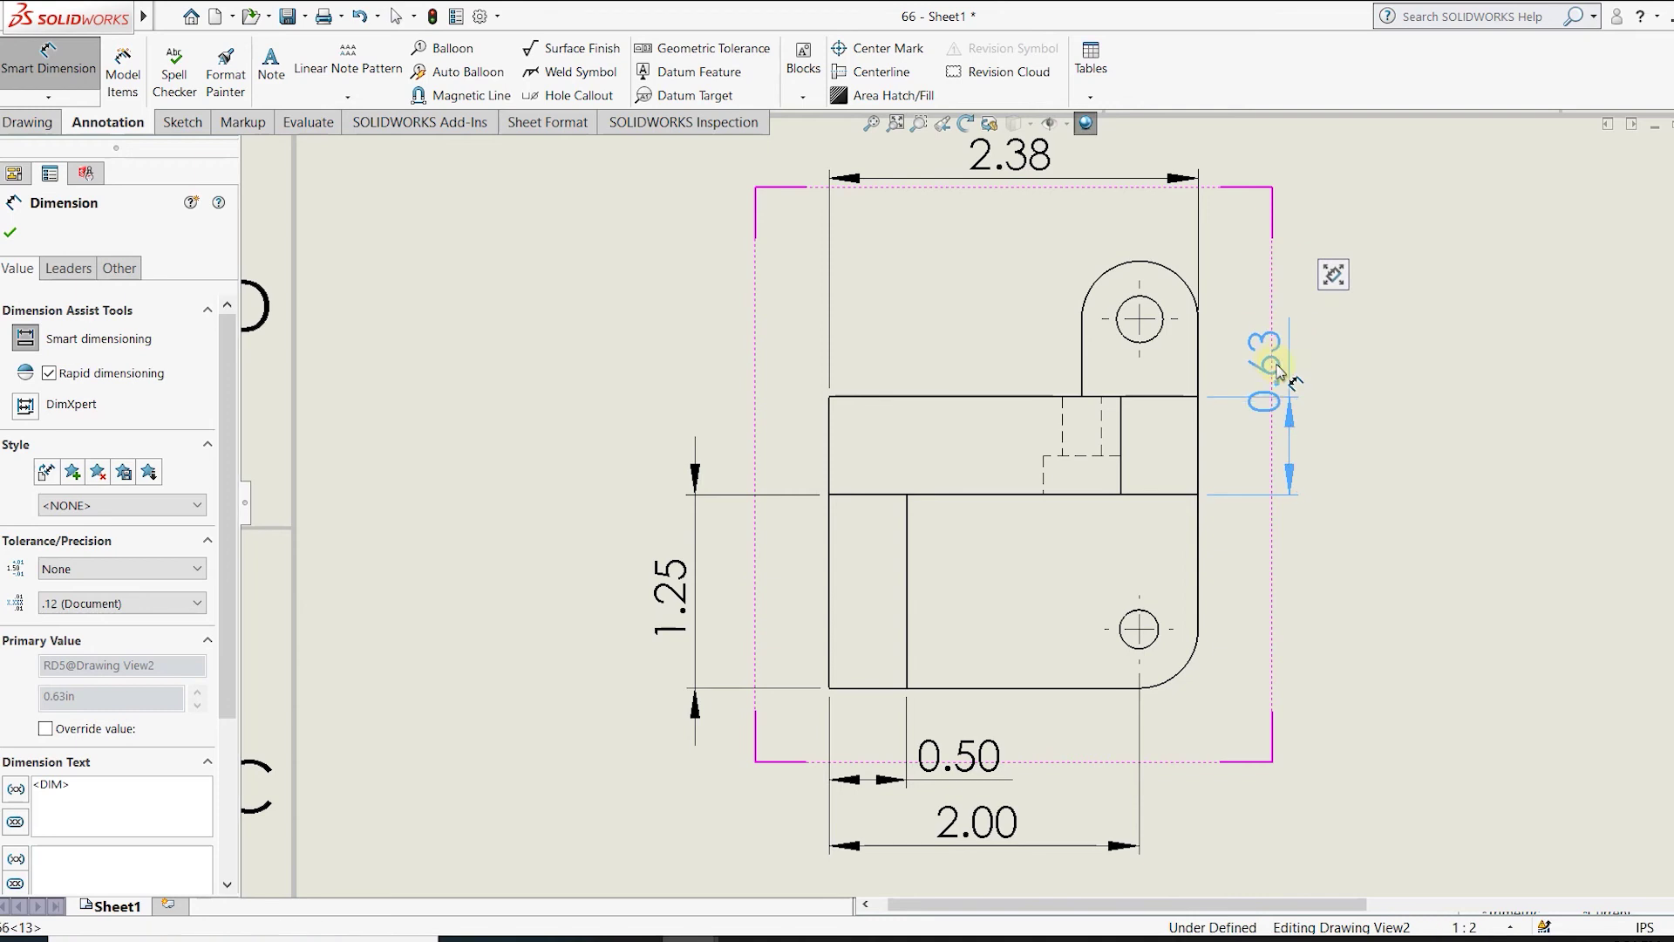
Dimension the upper hole's diameter and the radius of the lug's rounded end in the top view.
left_click(1160, 312)
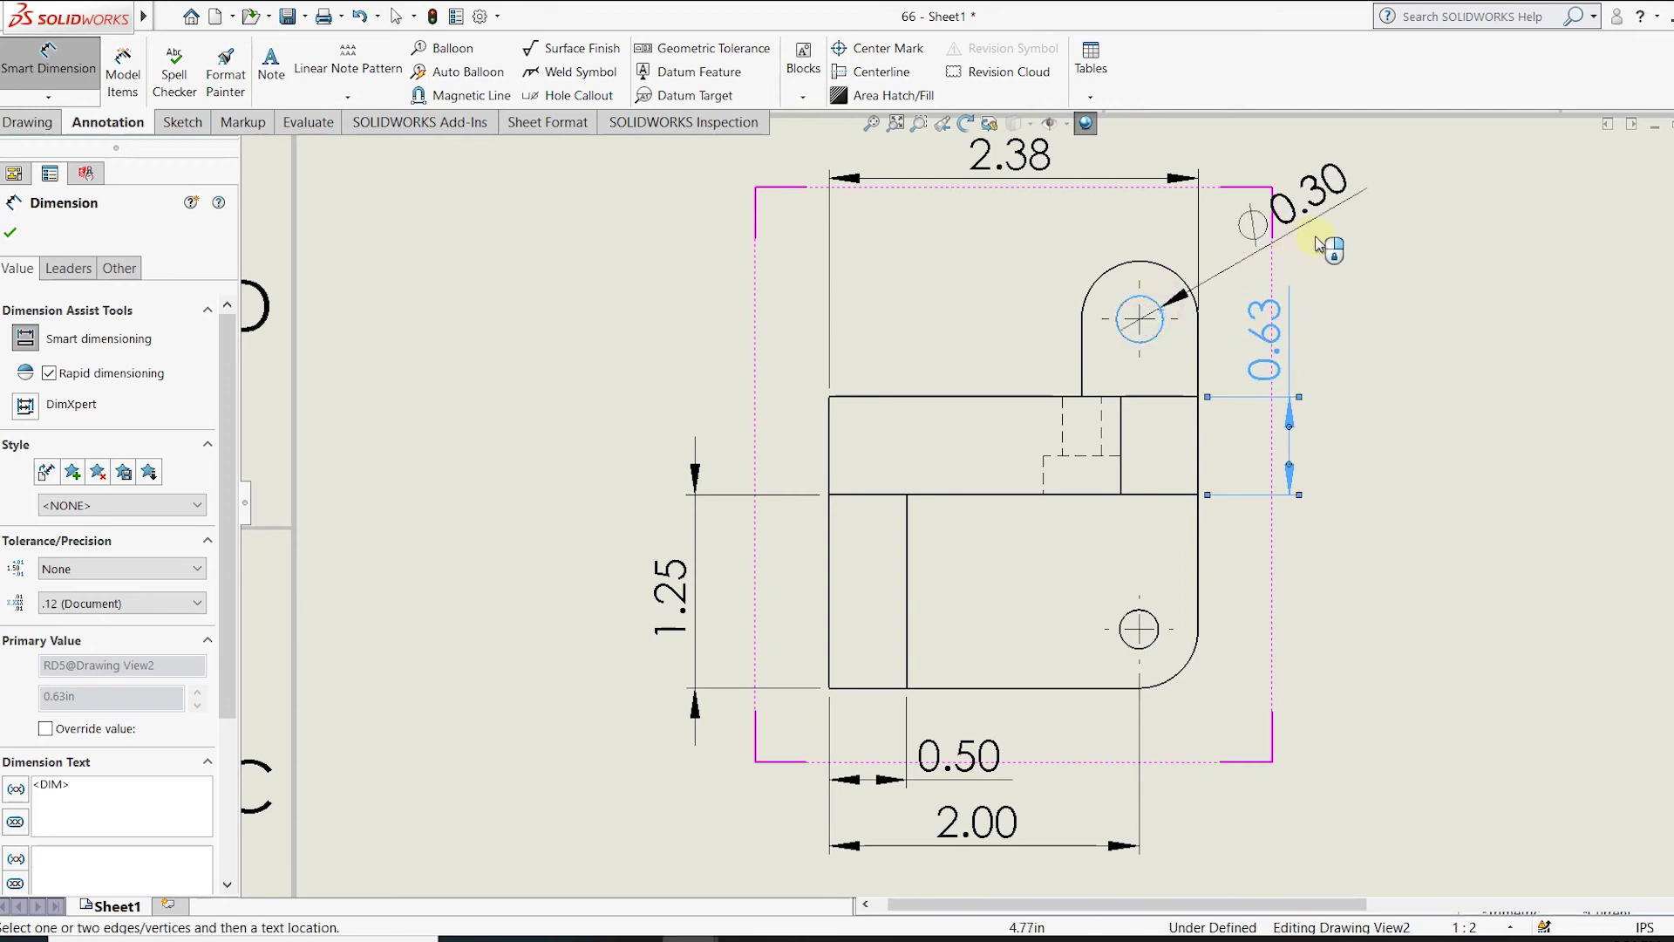
left_click(1330, 241)
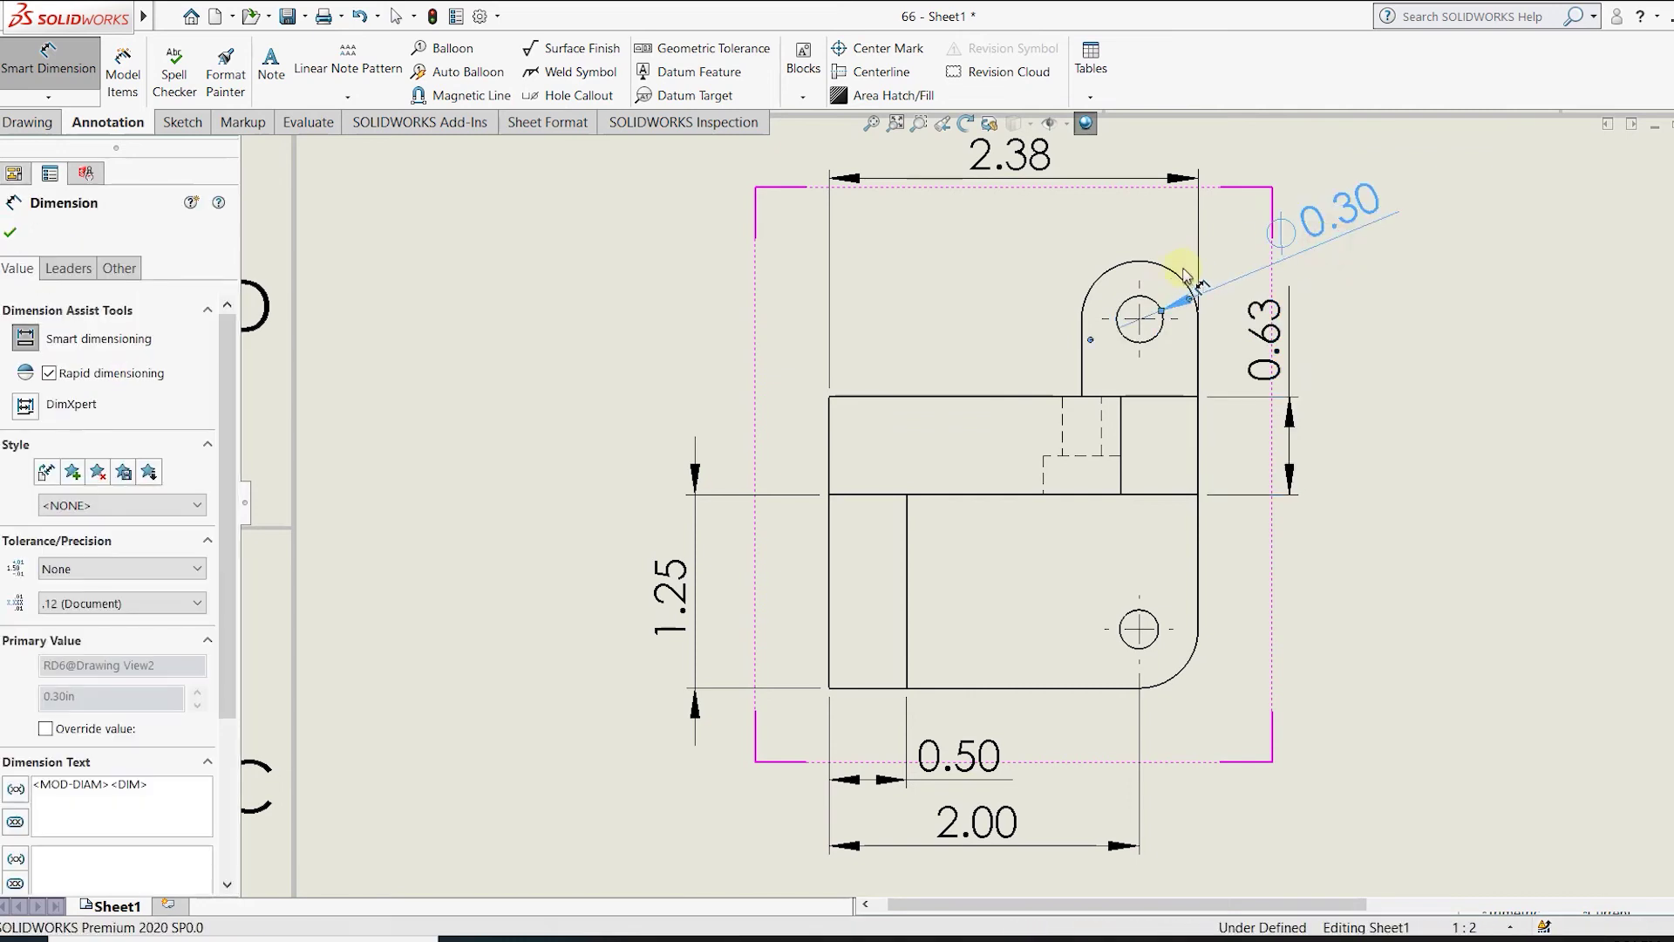
left_click(1175, 279)
scroll(1256, 222, "up", 3)
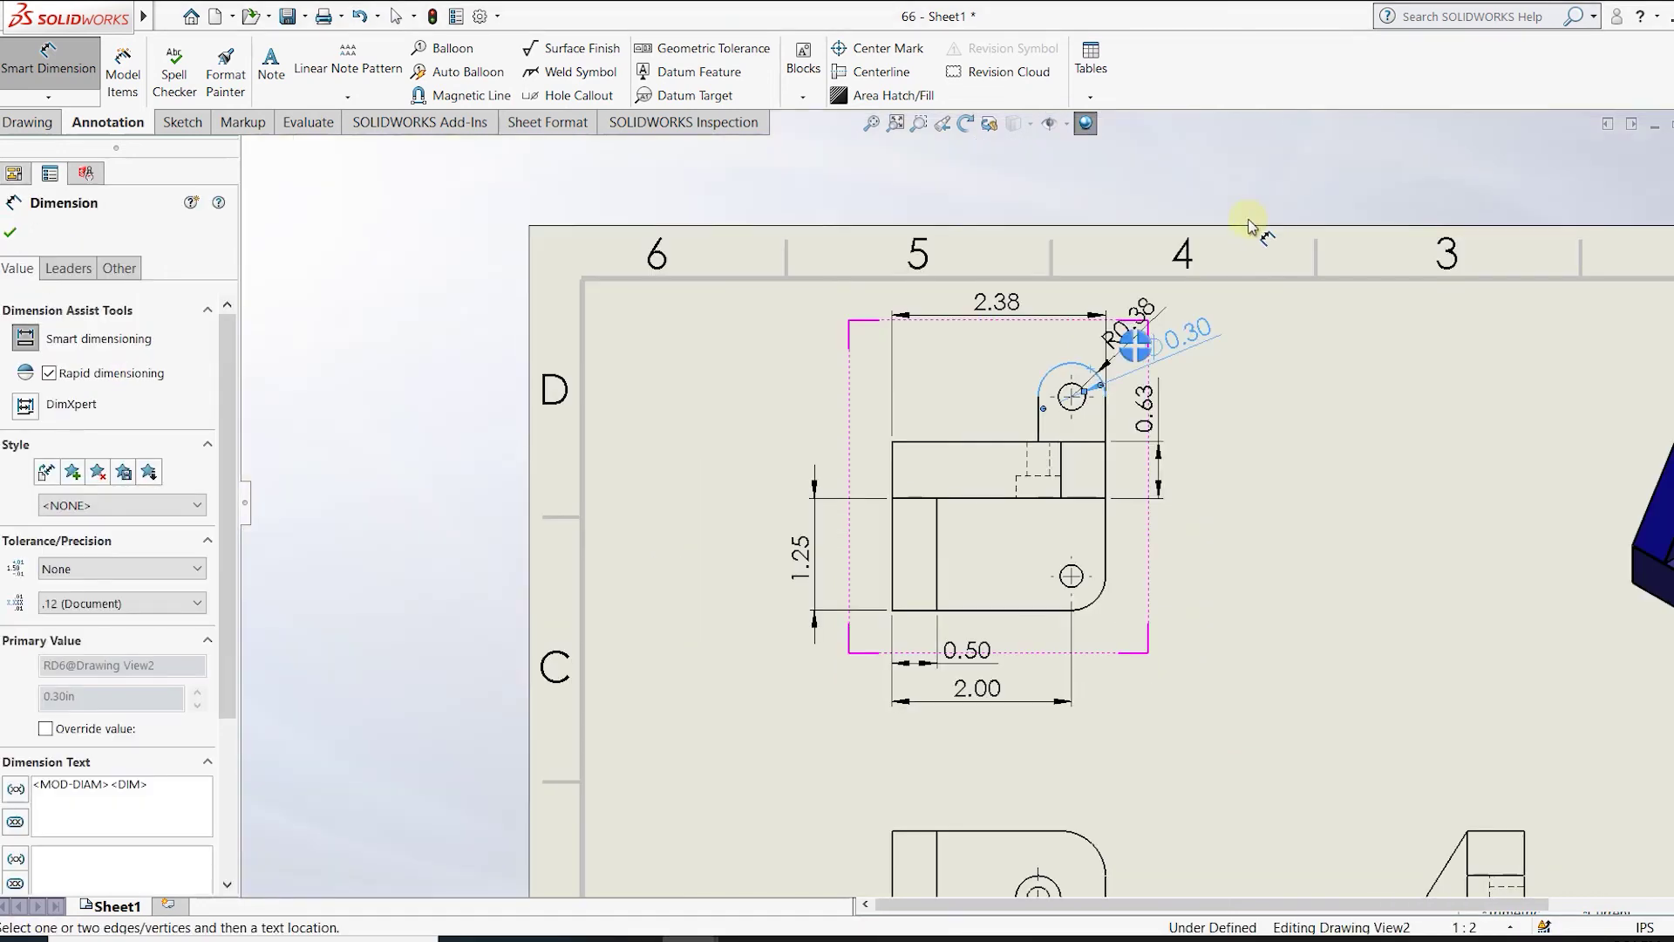
left_click(1153, 325)
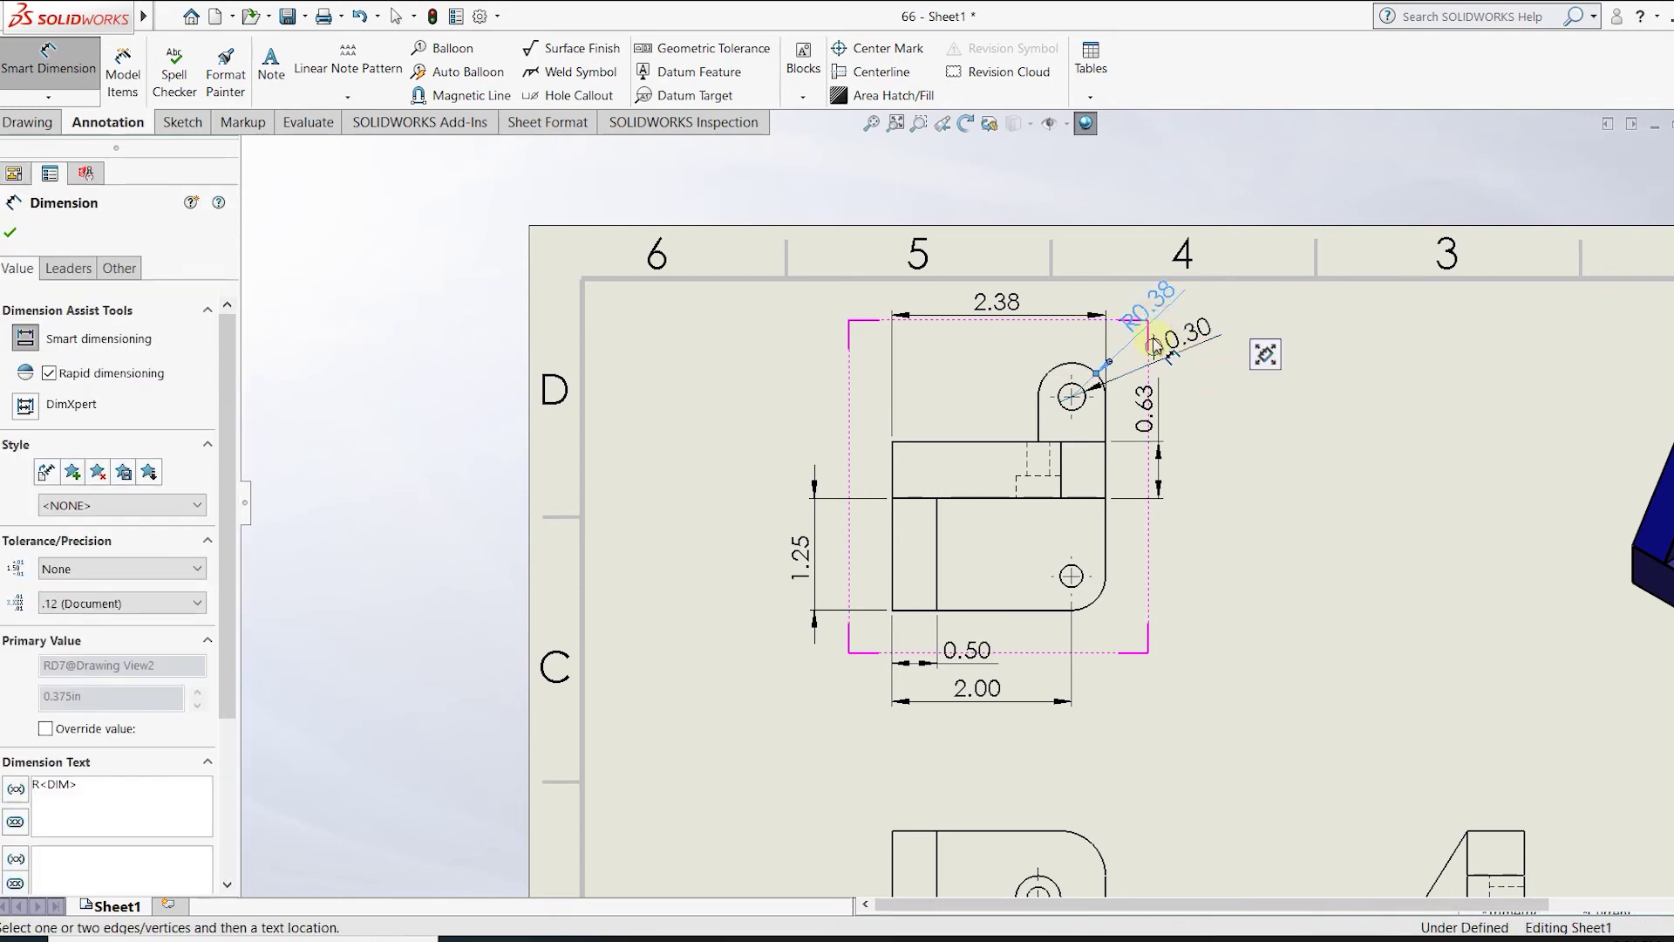
left_click(1249, 410)
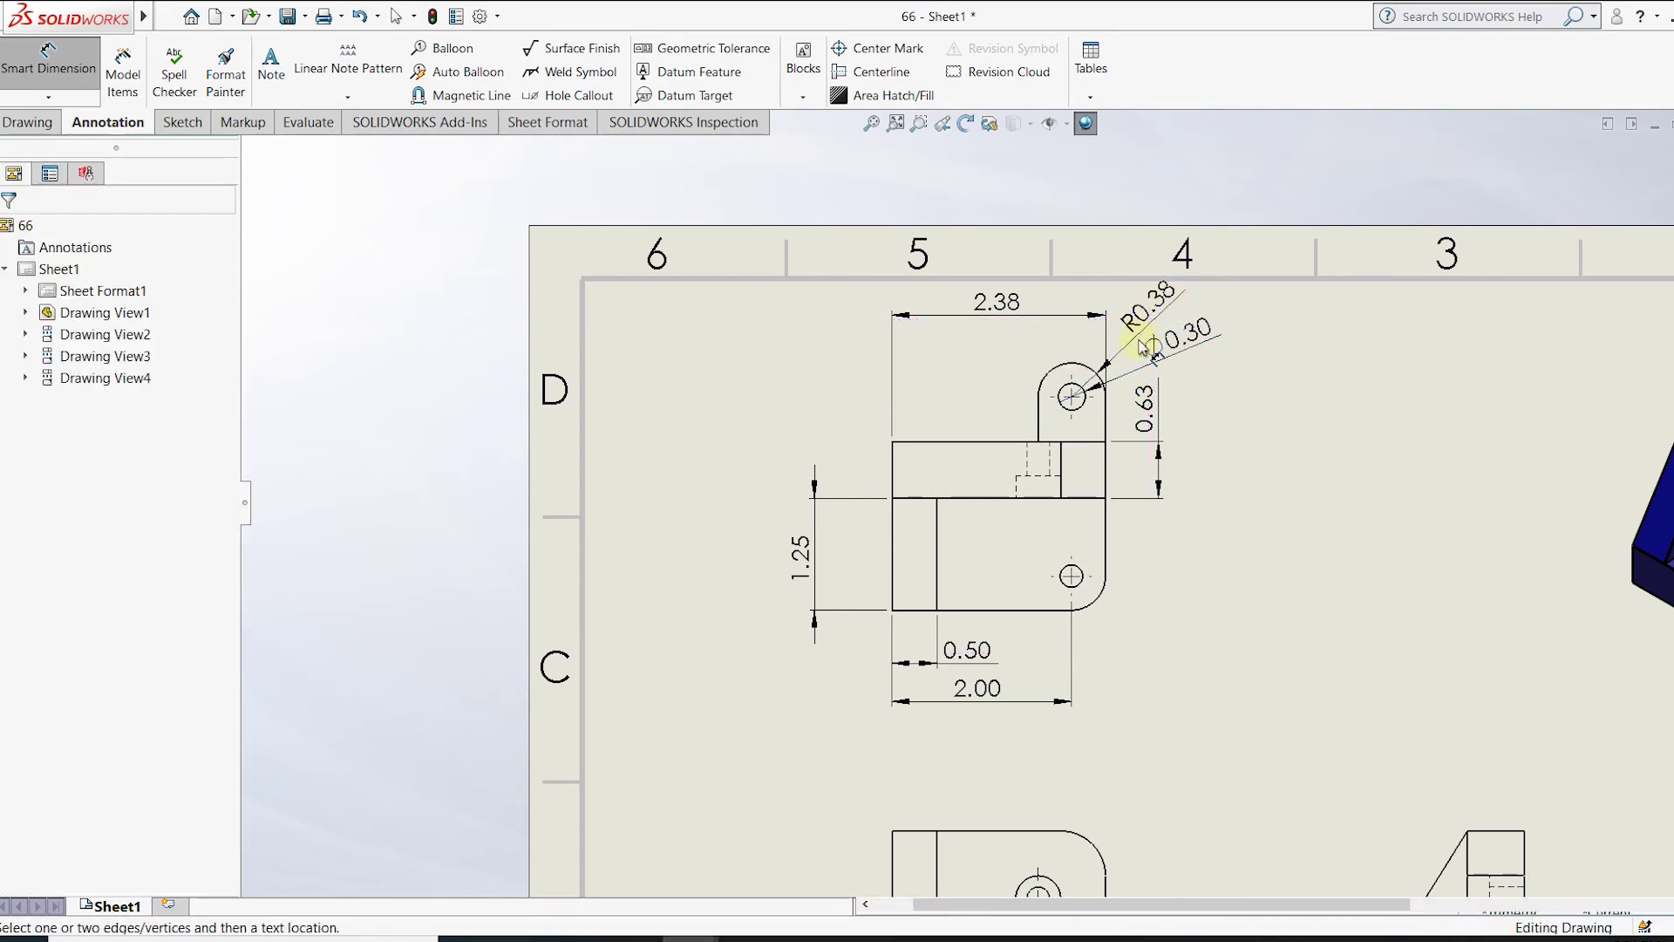
Reposition the lug's radius and hole diameter dimensions so their texts sit clear of each other.
scroll(1153, 384, "down", 3)
left_click_drag(1151, 272, 1147, 302)
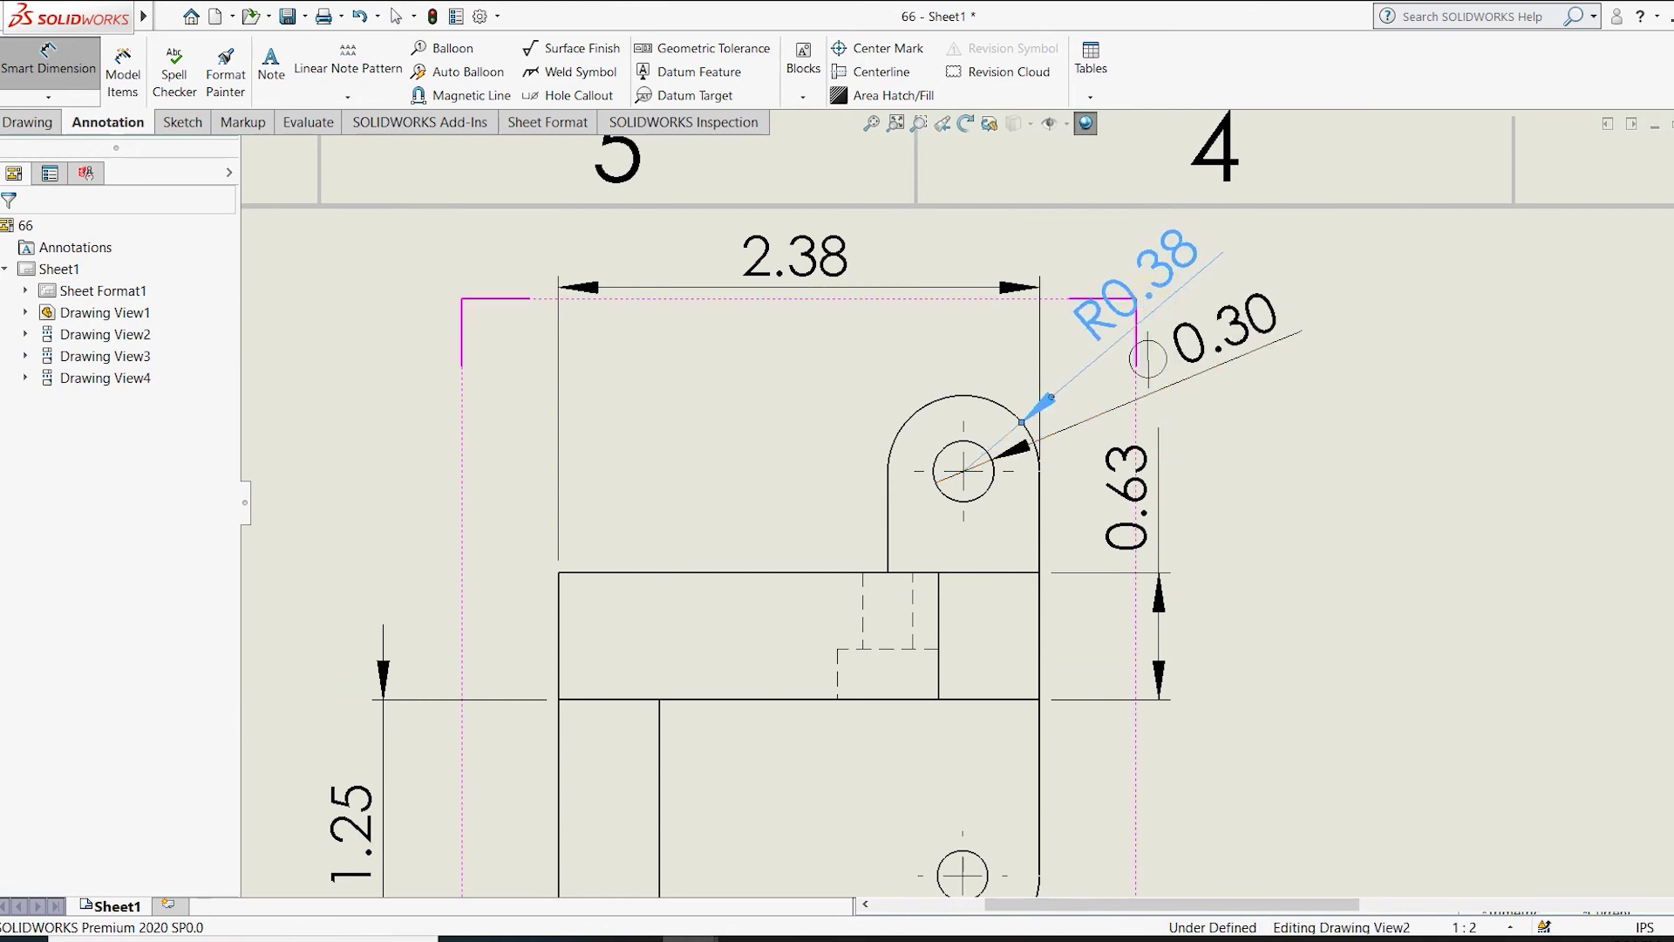
left_click(1249, 458)
mouse_move(1207, 355)
left_mouse_down()
mouse_move(1188, 390)
mouse_move(1196, 370)
left_mouse_up()
left_click(1266, 523)
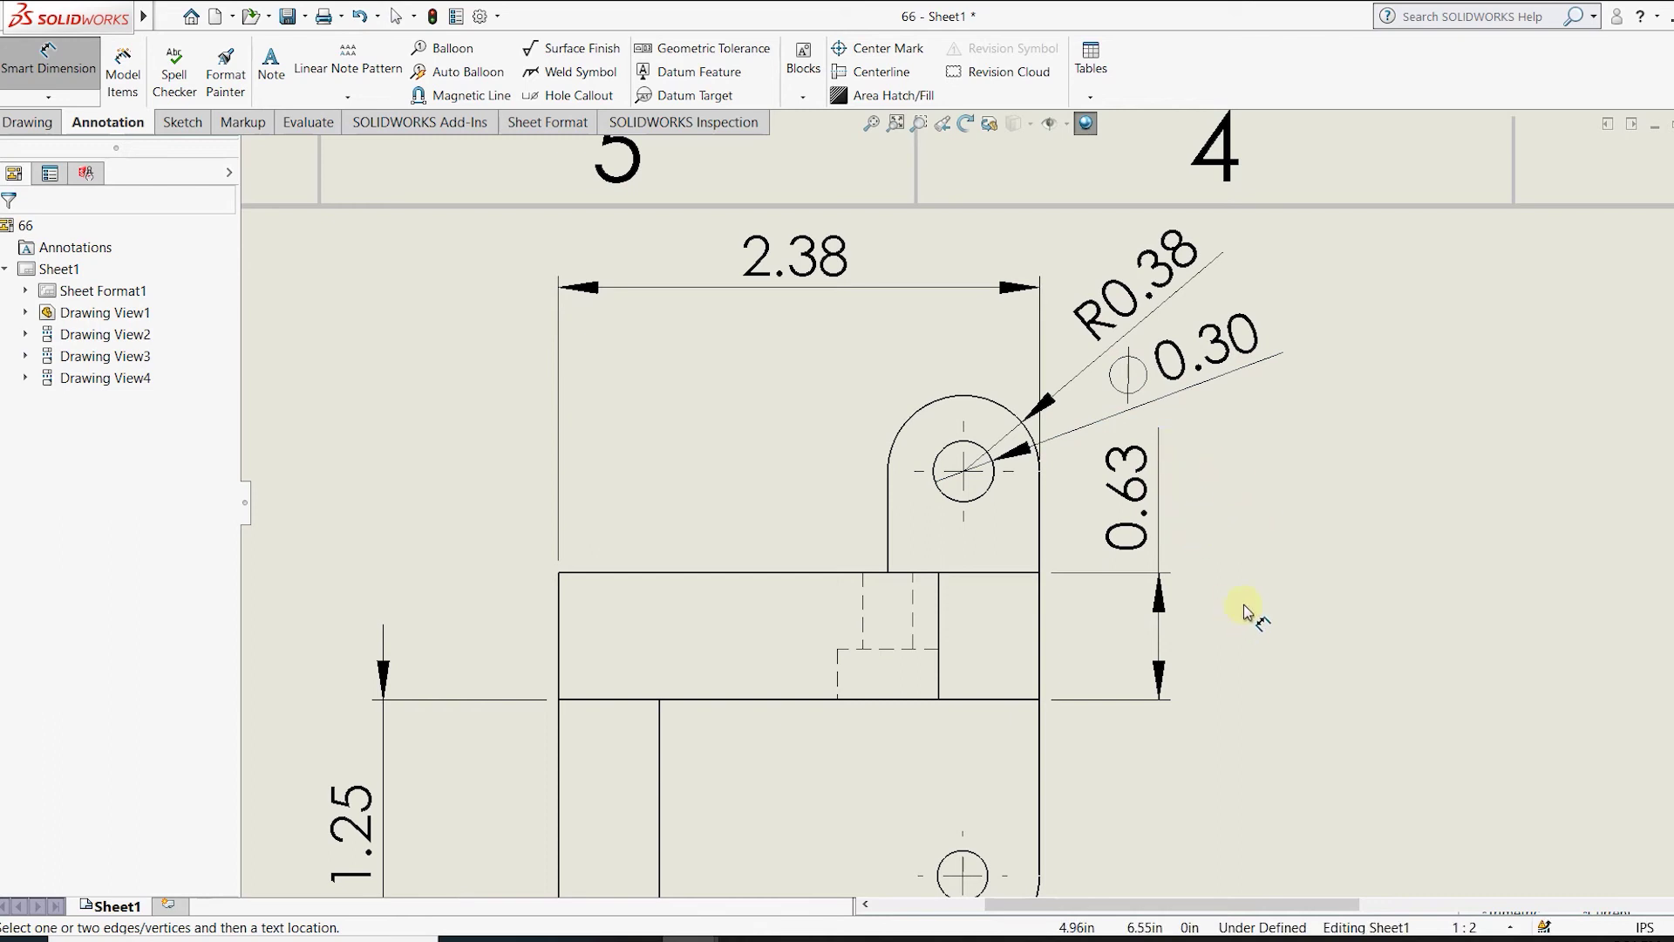
Dimension the vertical centre distance between the top view's two holes, placed right of the wall thickness dimension.
scroll(985, 493, "up", 1)
left_click(985, 492)
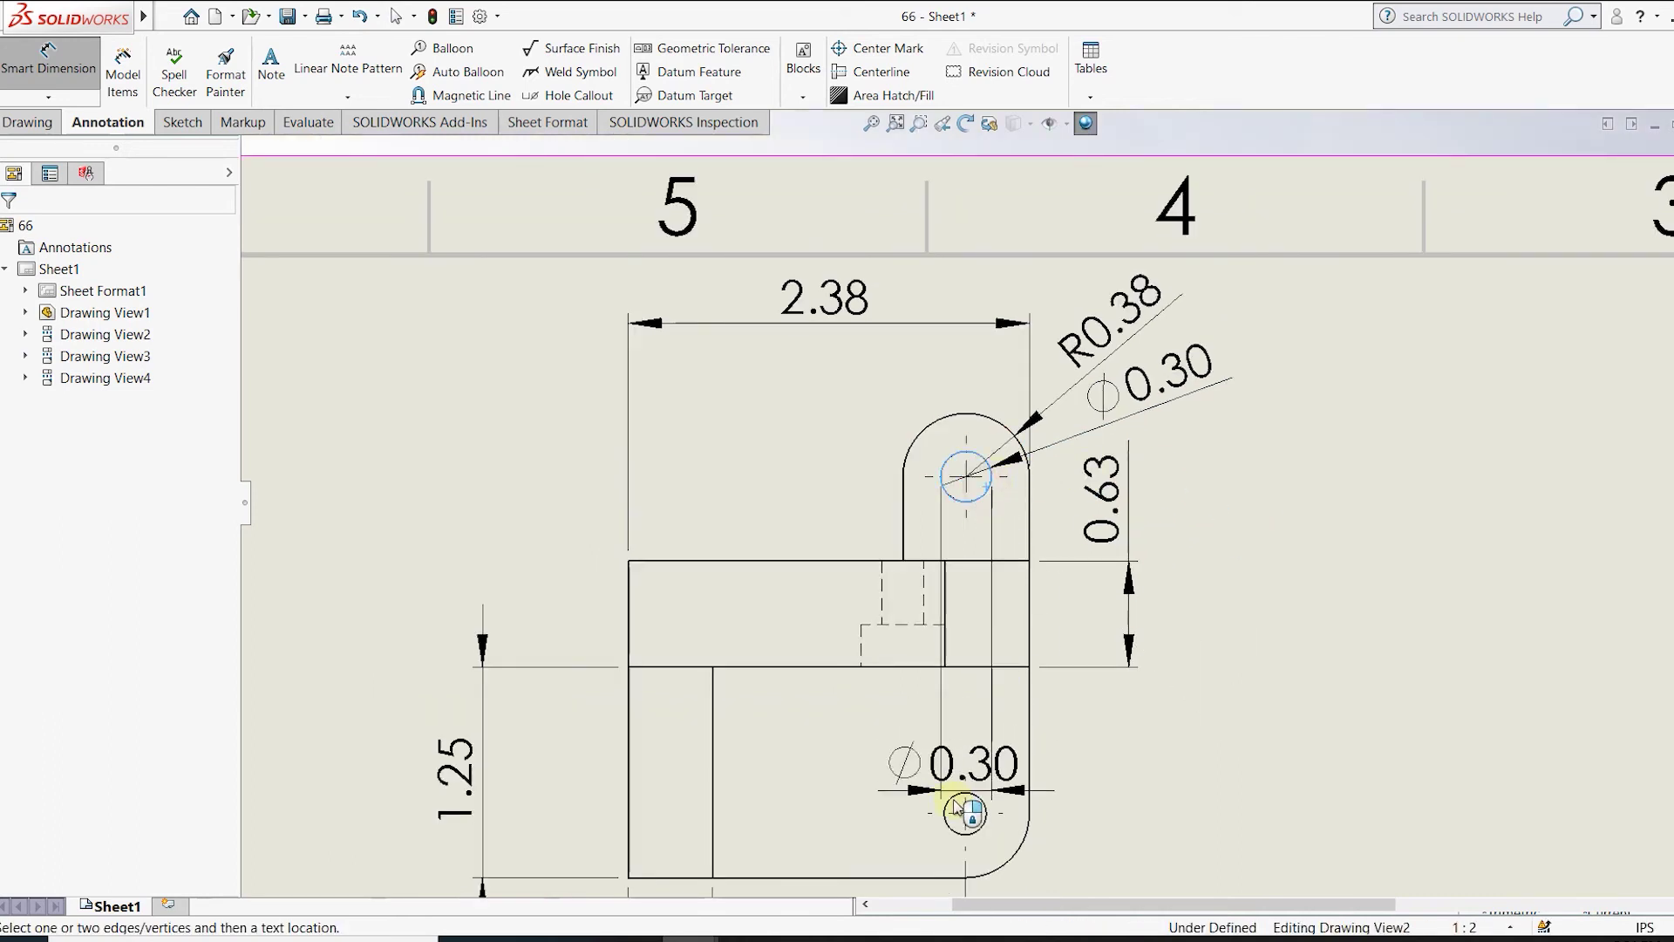
left_click(966, 793)
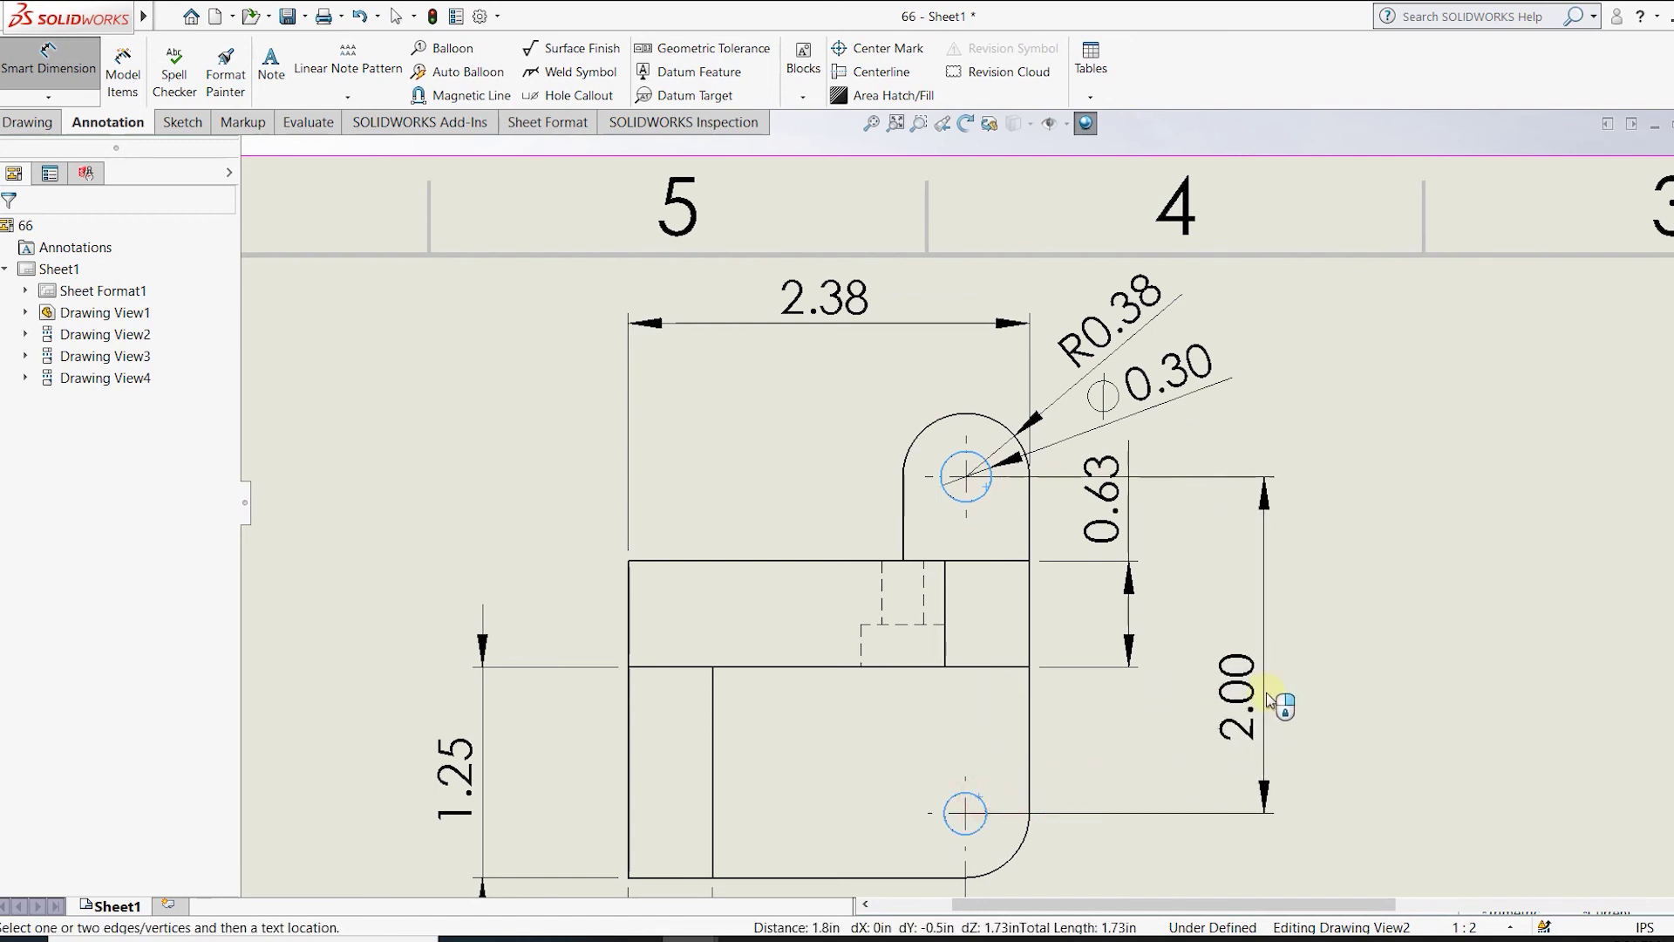
left_click(1298, 646)
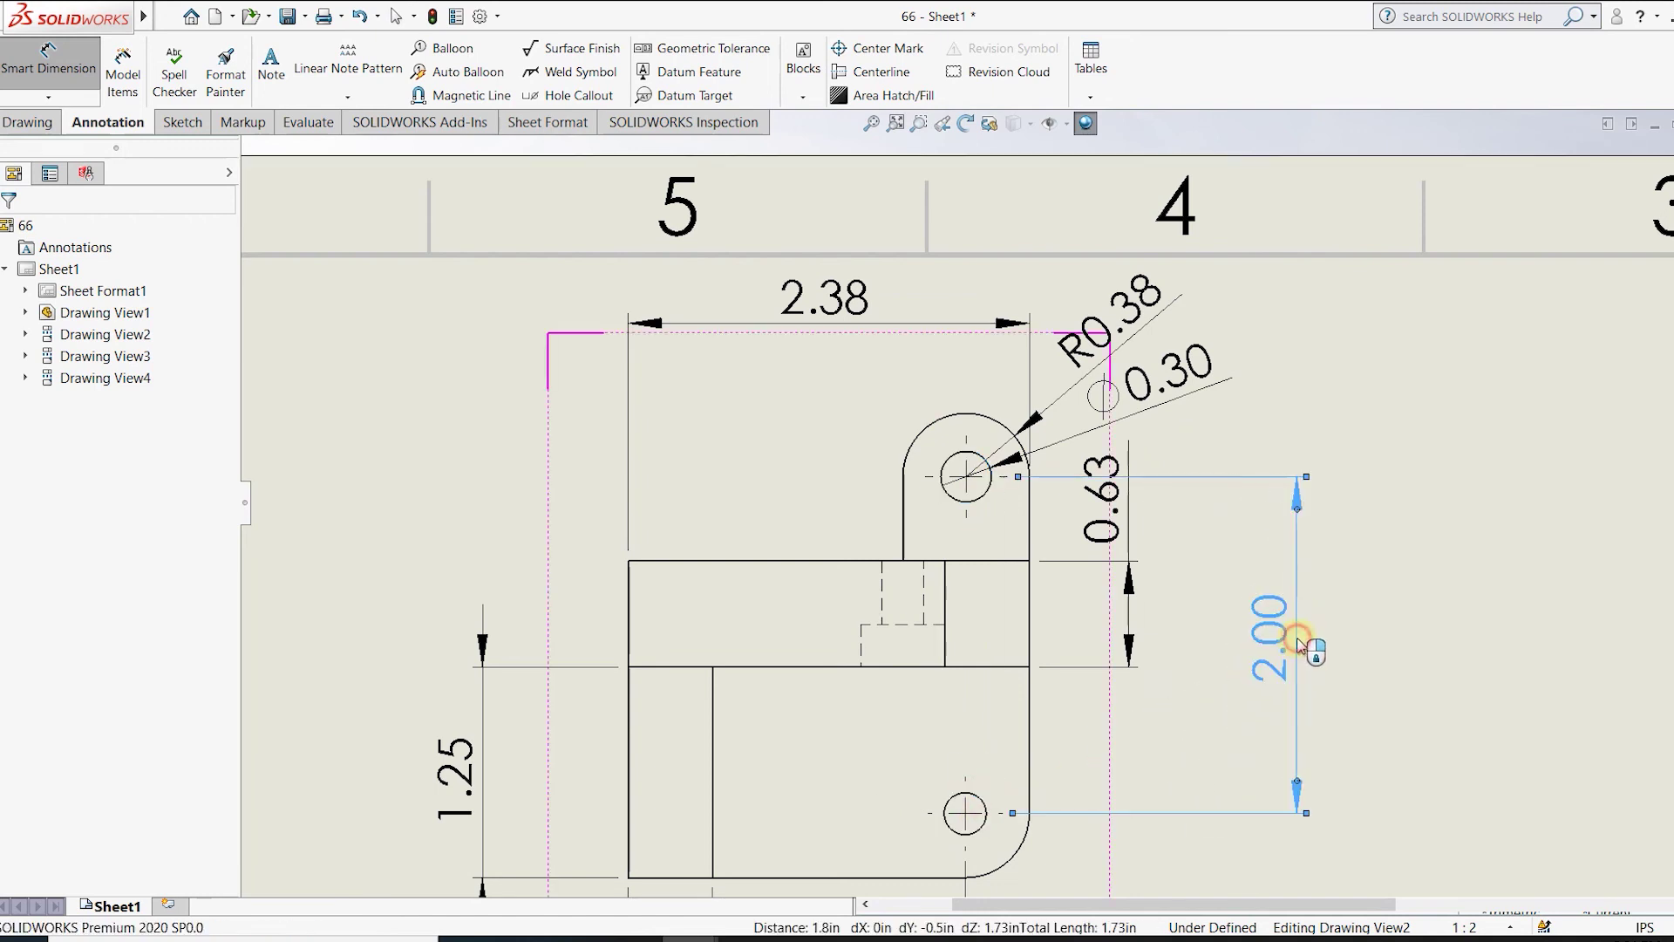
scroll(1160, 739, "down", 2)
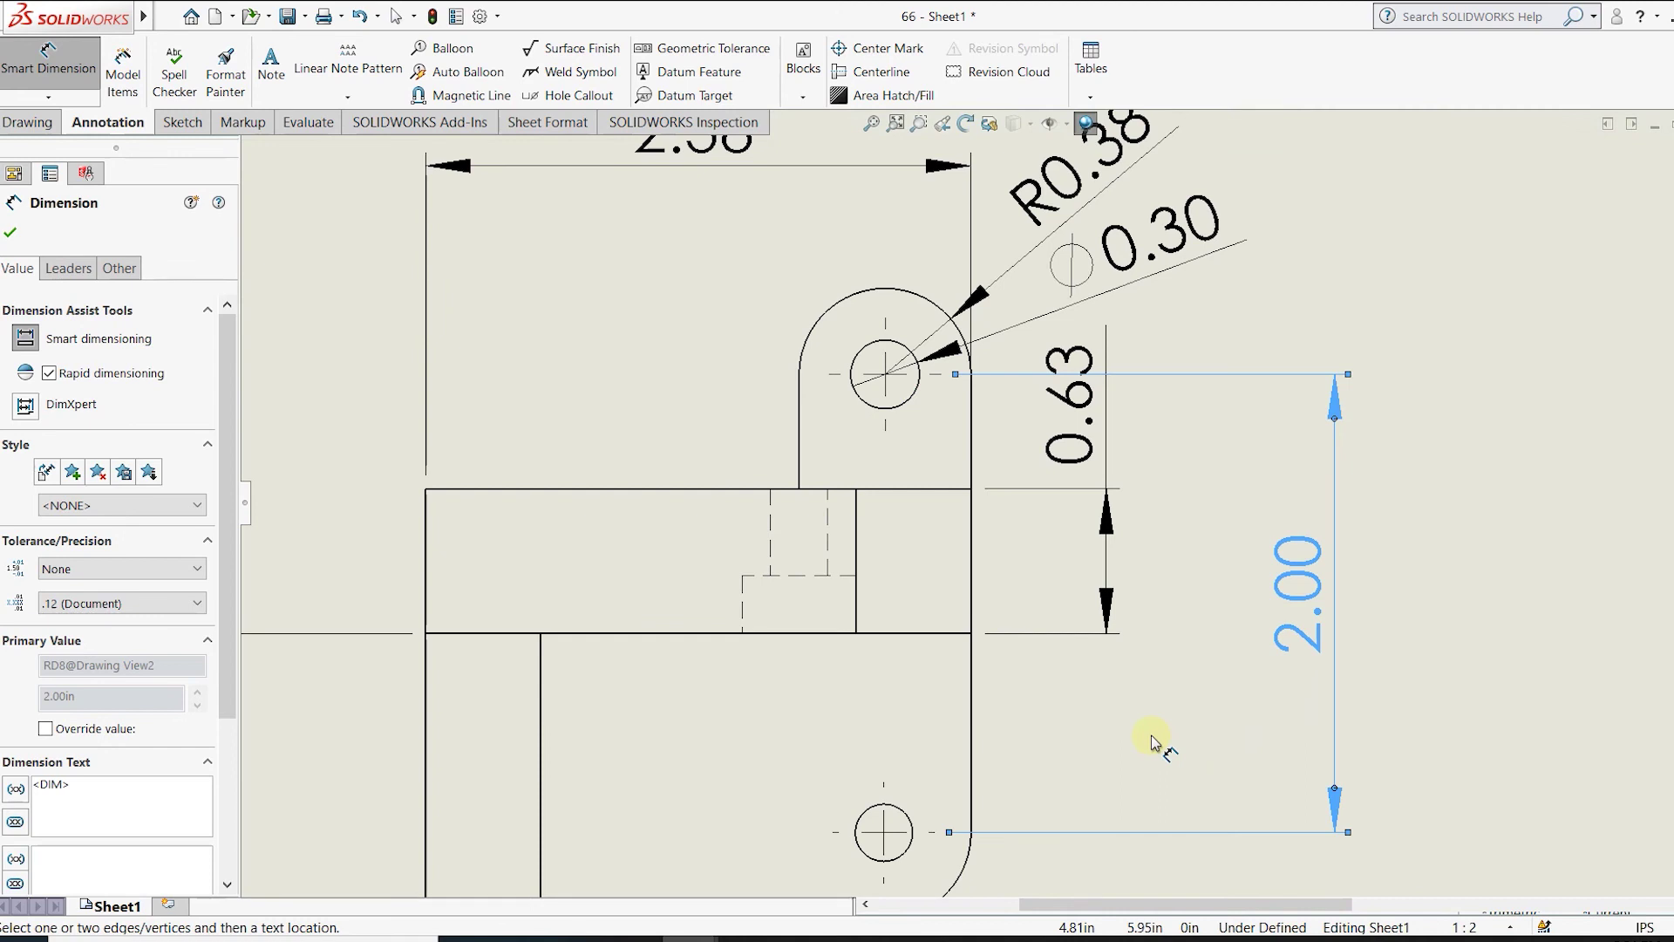
Dimension the lower hole's diameter and the radius of the rounded lower-right corner in the top view.
scroll(941, 747, "down", 3)
left_click(842, 753)
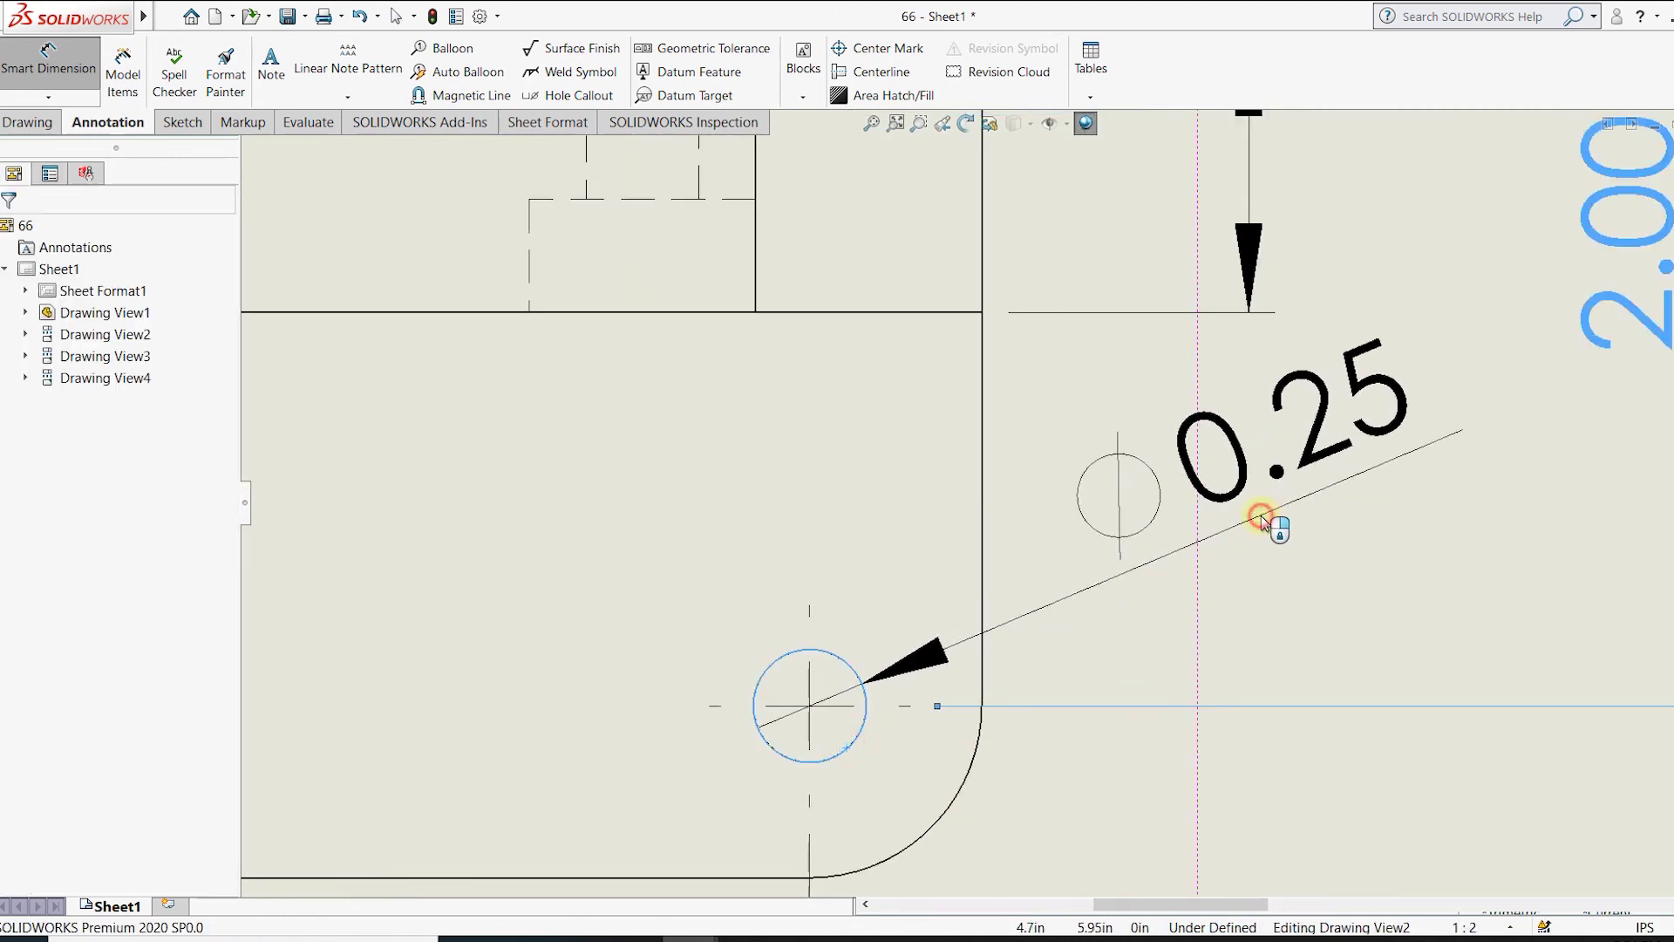
left_click(1261, 521)
scroll(968, 662, "up", 3)
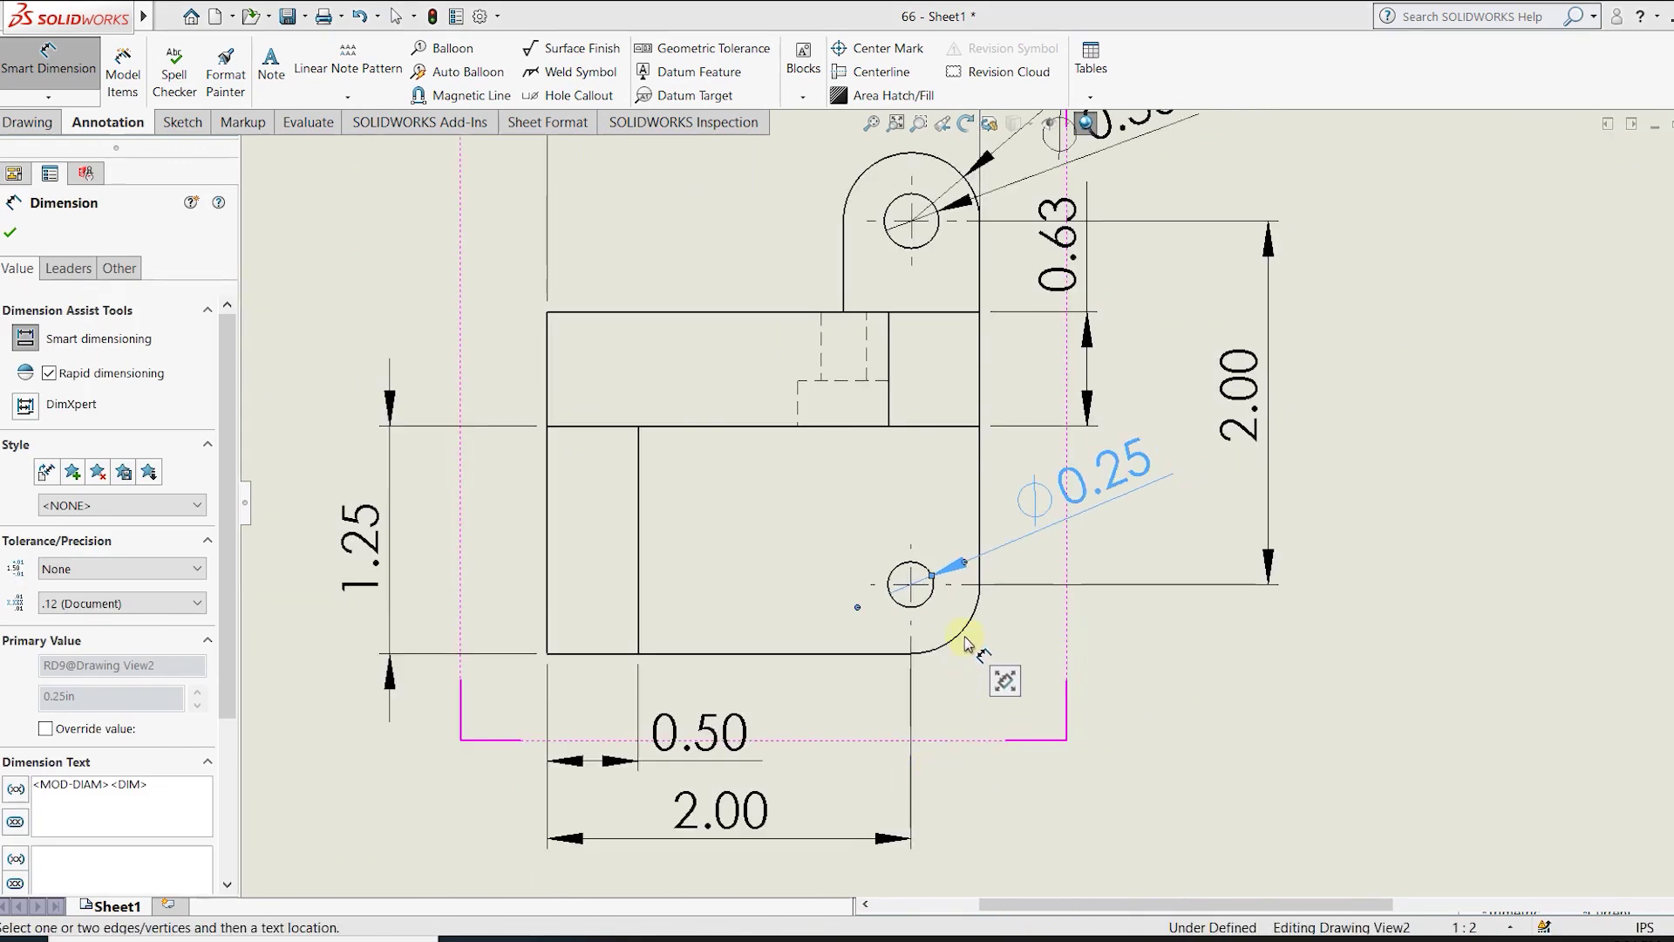
left_click(959, 634)
left_click(1247, 660)
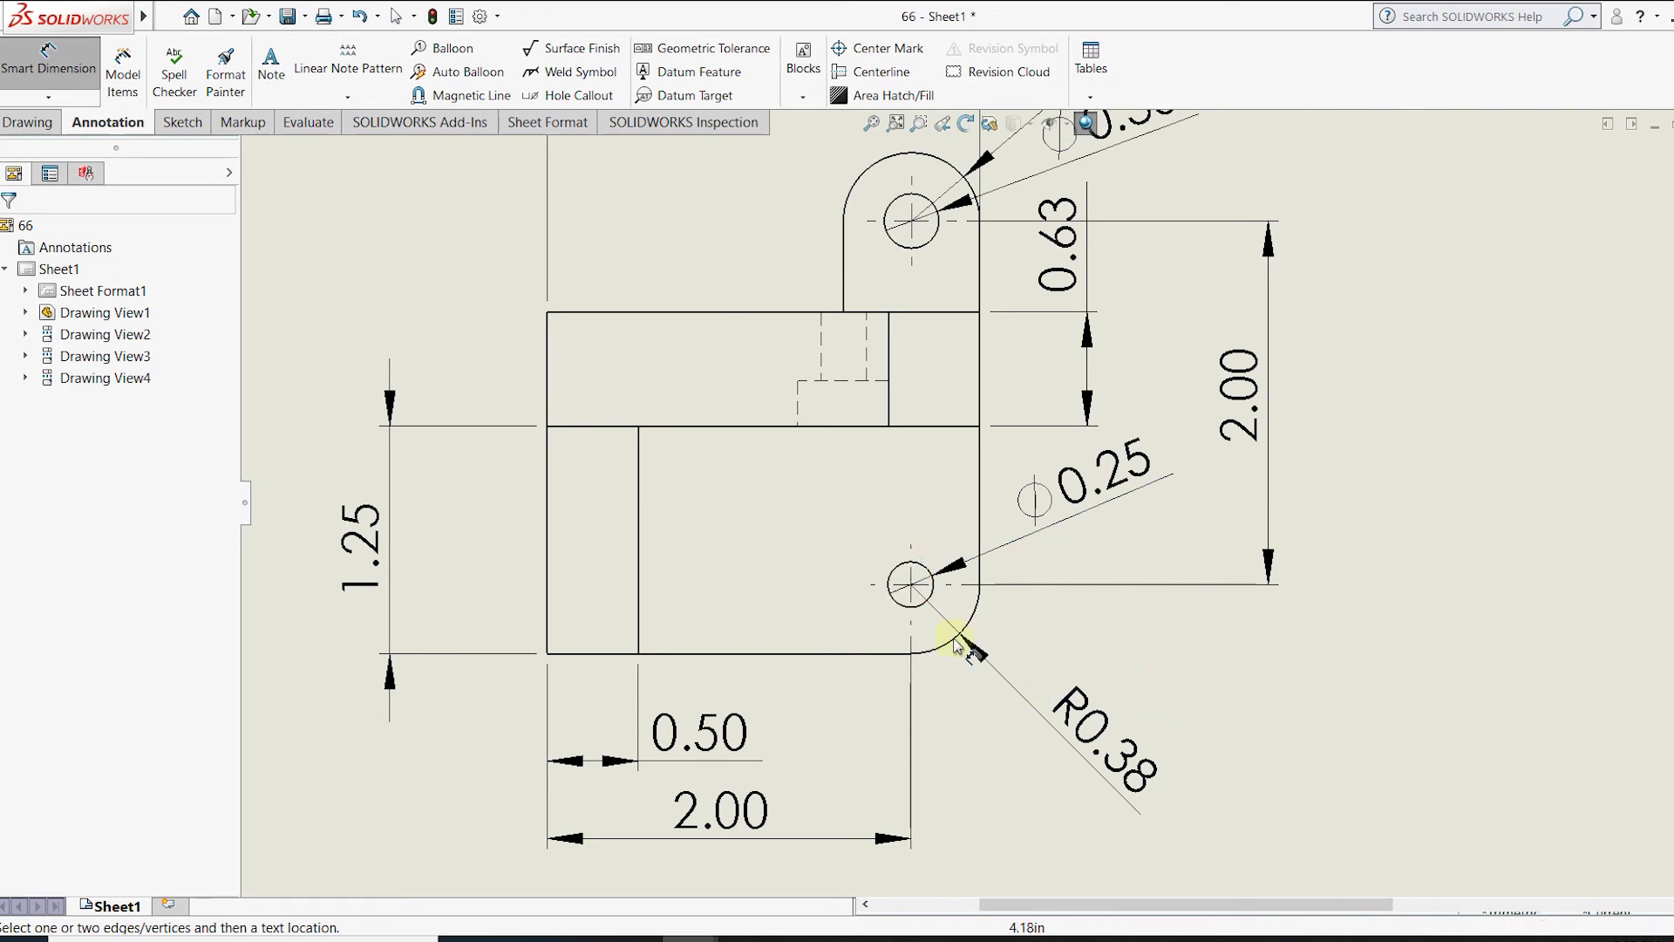
Dimension the vertical distance from the front view's top edge to the hole's centre, placed right of the view.
scroll(964, 641, "up", 5)
scroll(956, 717, "up", 2)
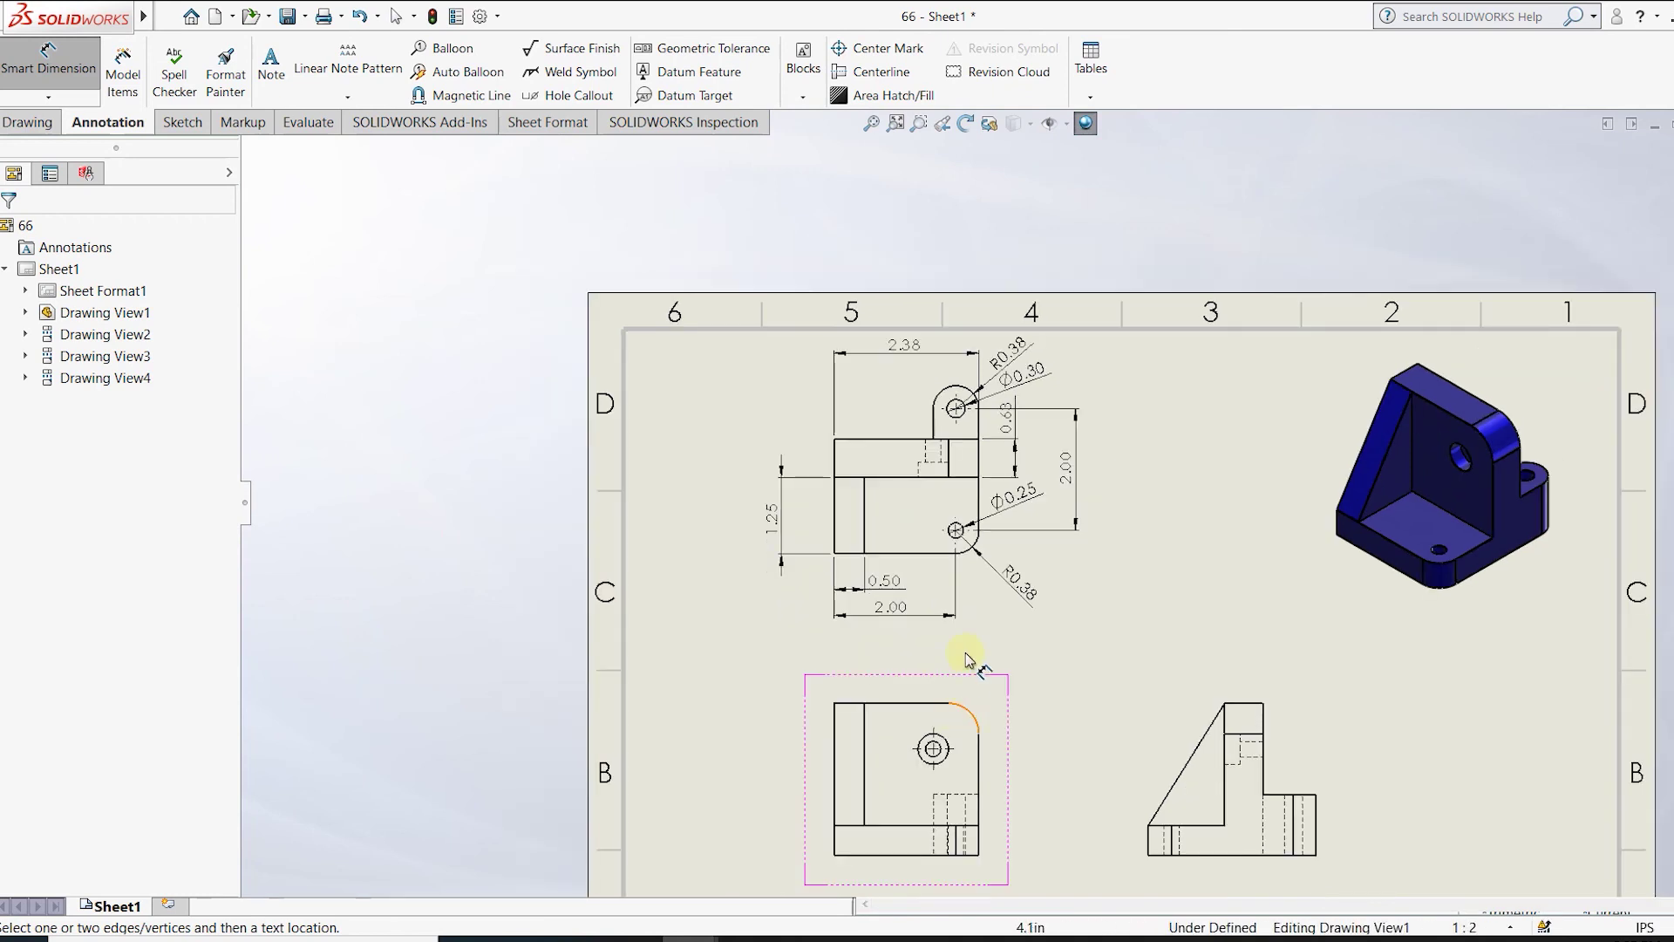
scroll(964, 600, "down", 5)
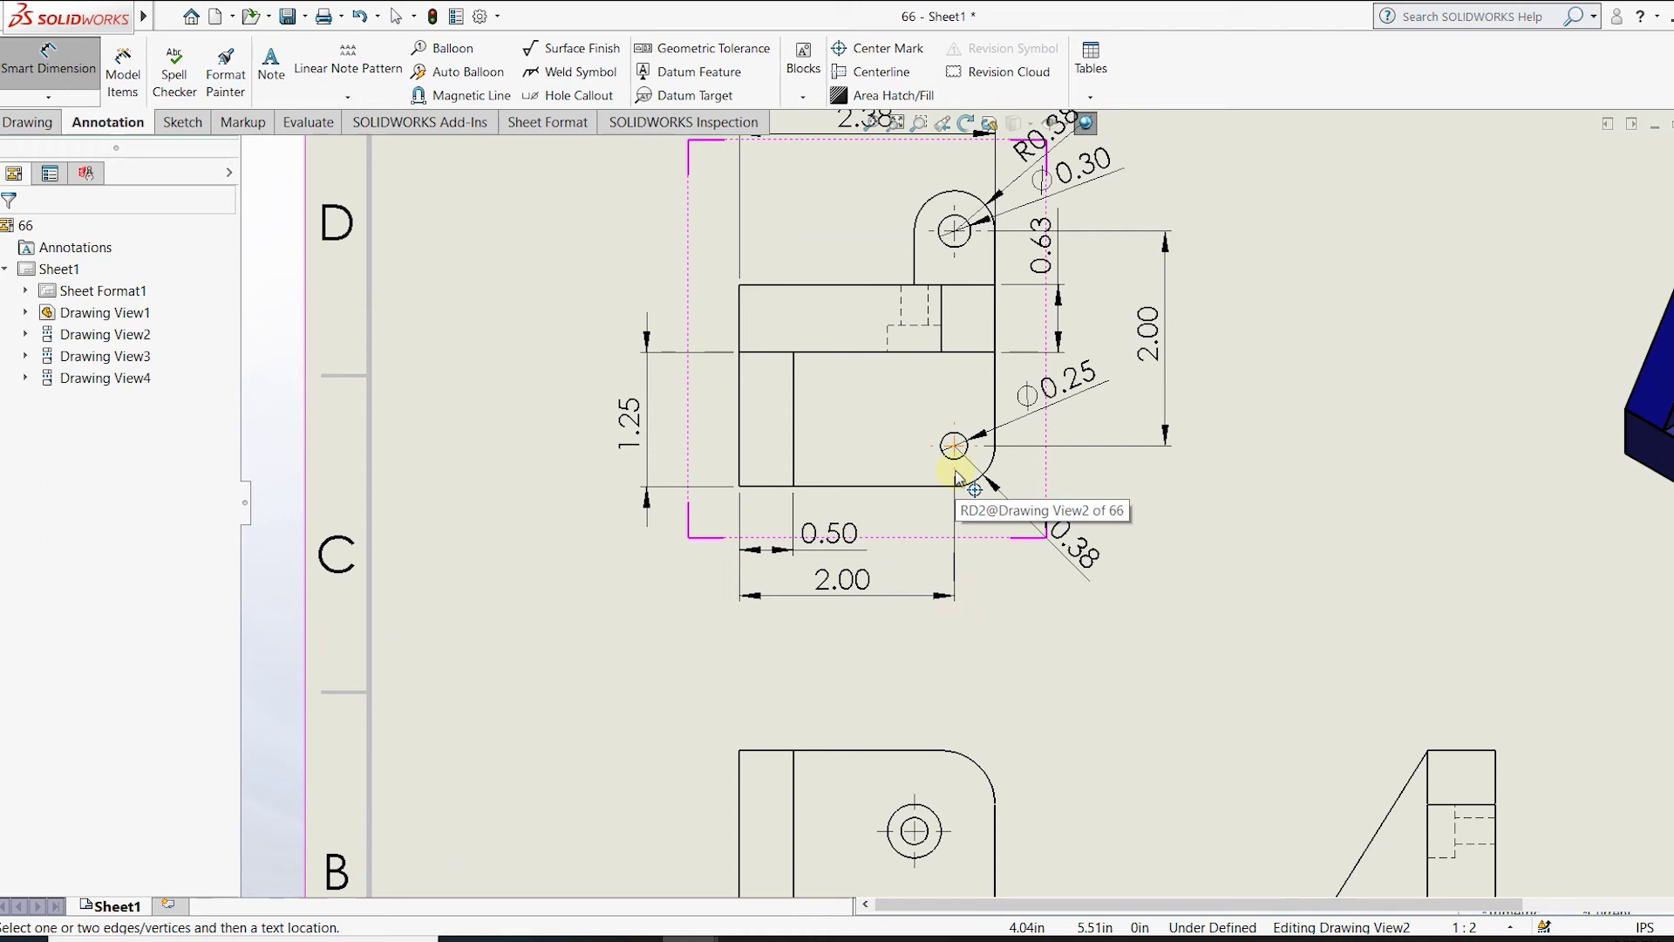
scroll(941, 750, "down", 5)
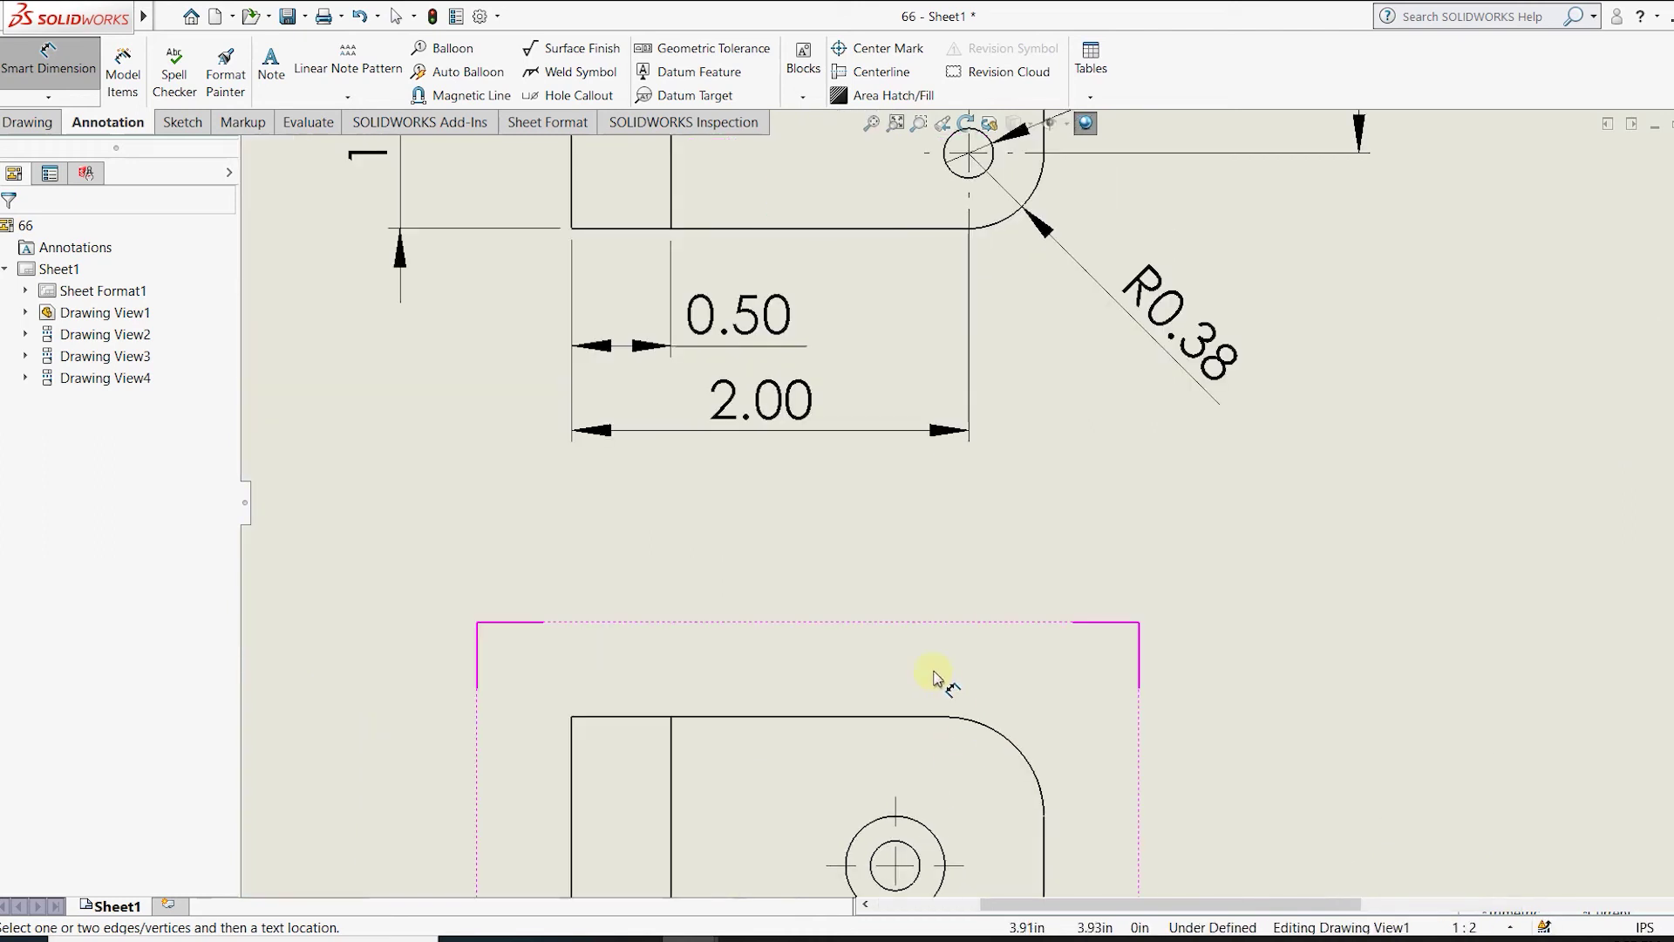
scroll(924, 671, "up", 3)
scroll(950, 632, "down", 1)
scroll(972, 619, "up", 2)
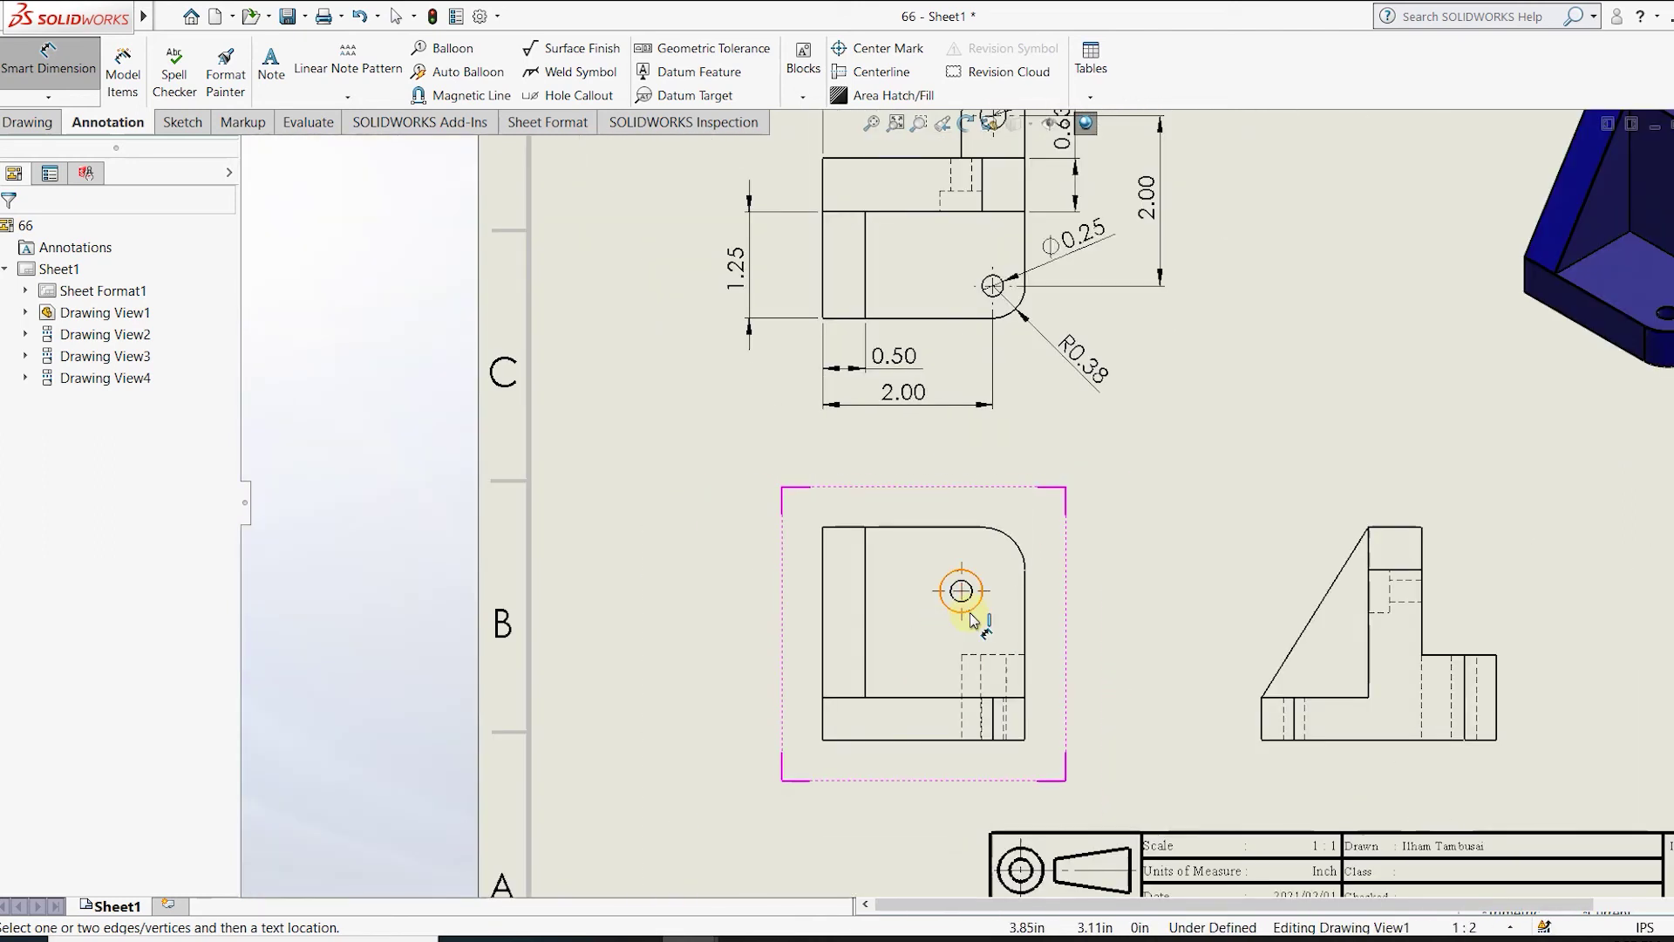
scroll(974, 620, "down", 2)
left_click(972, 563)
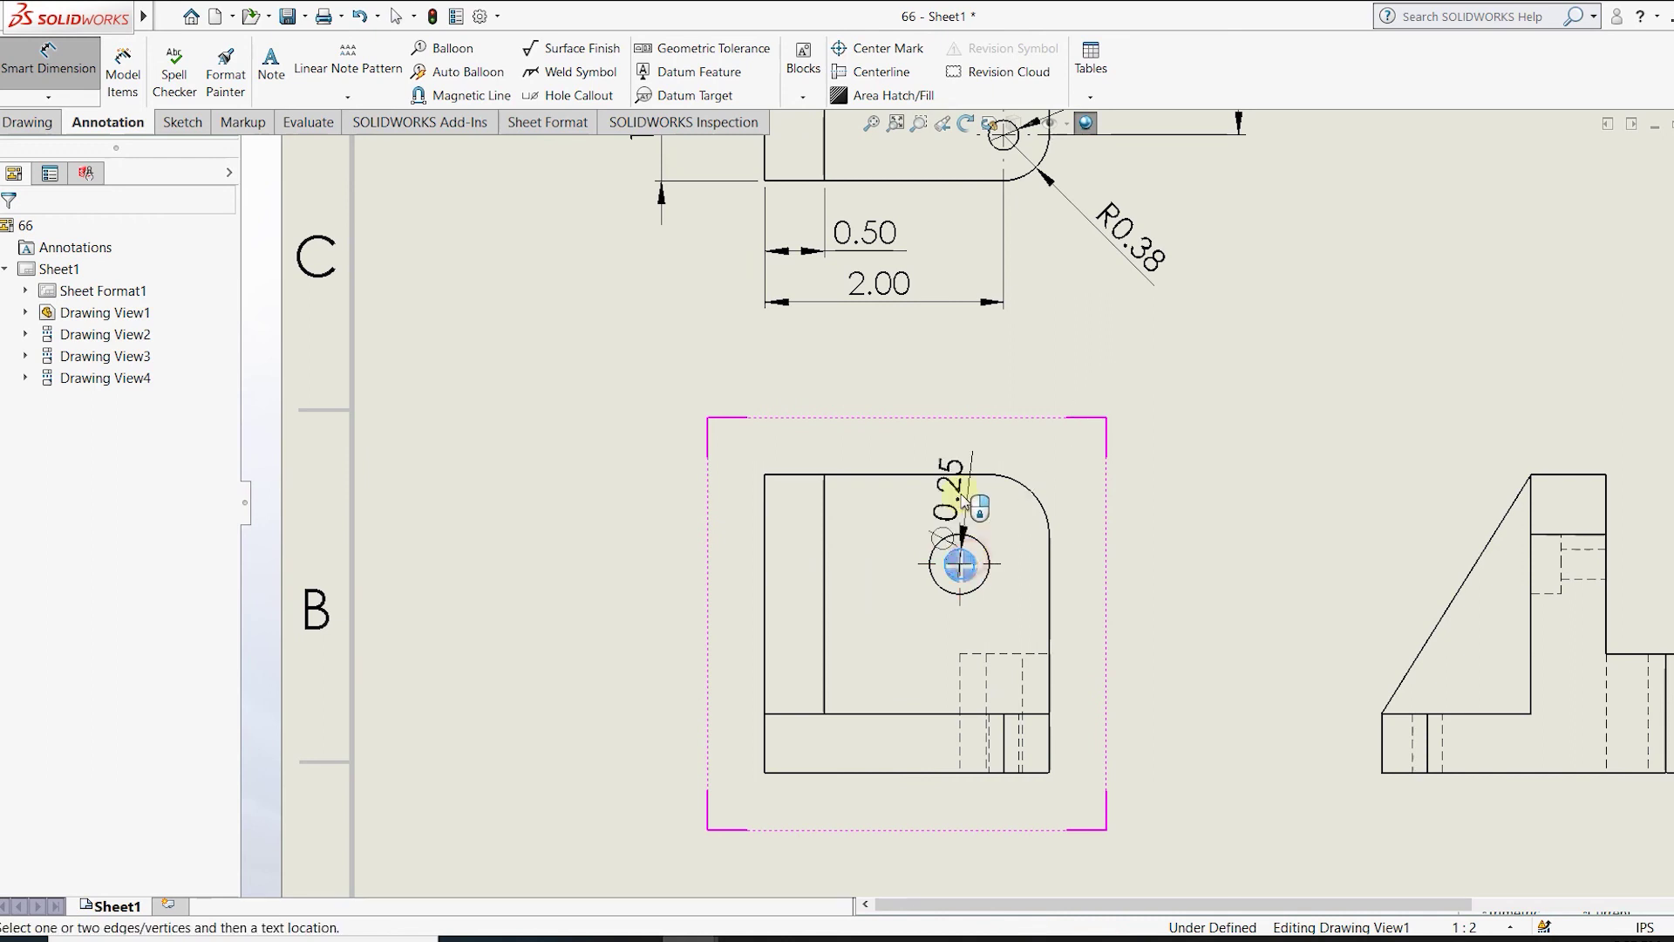
left_click(964, 475)
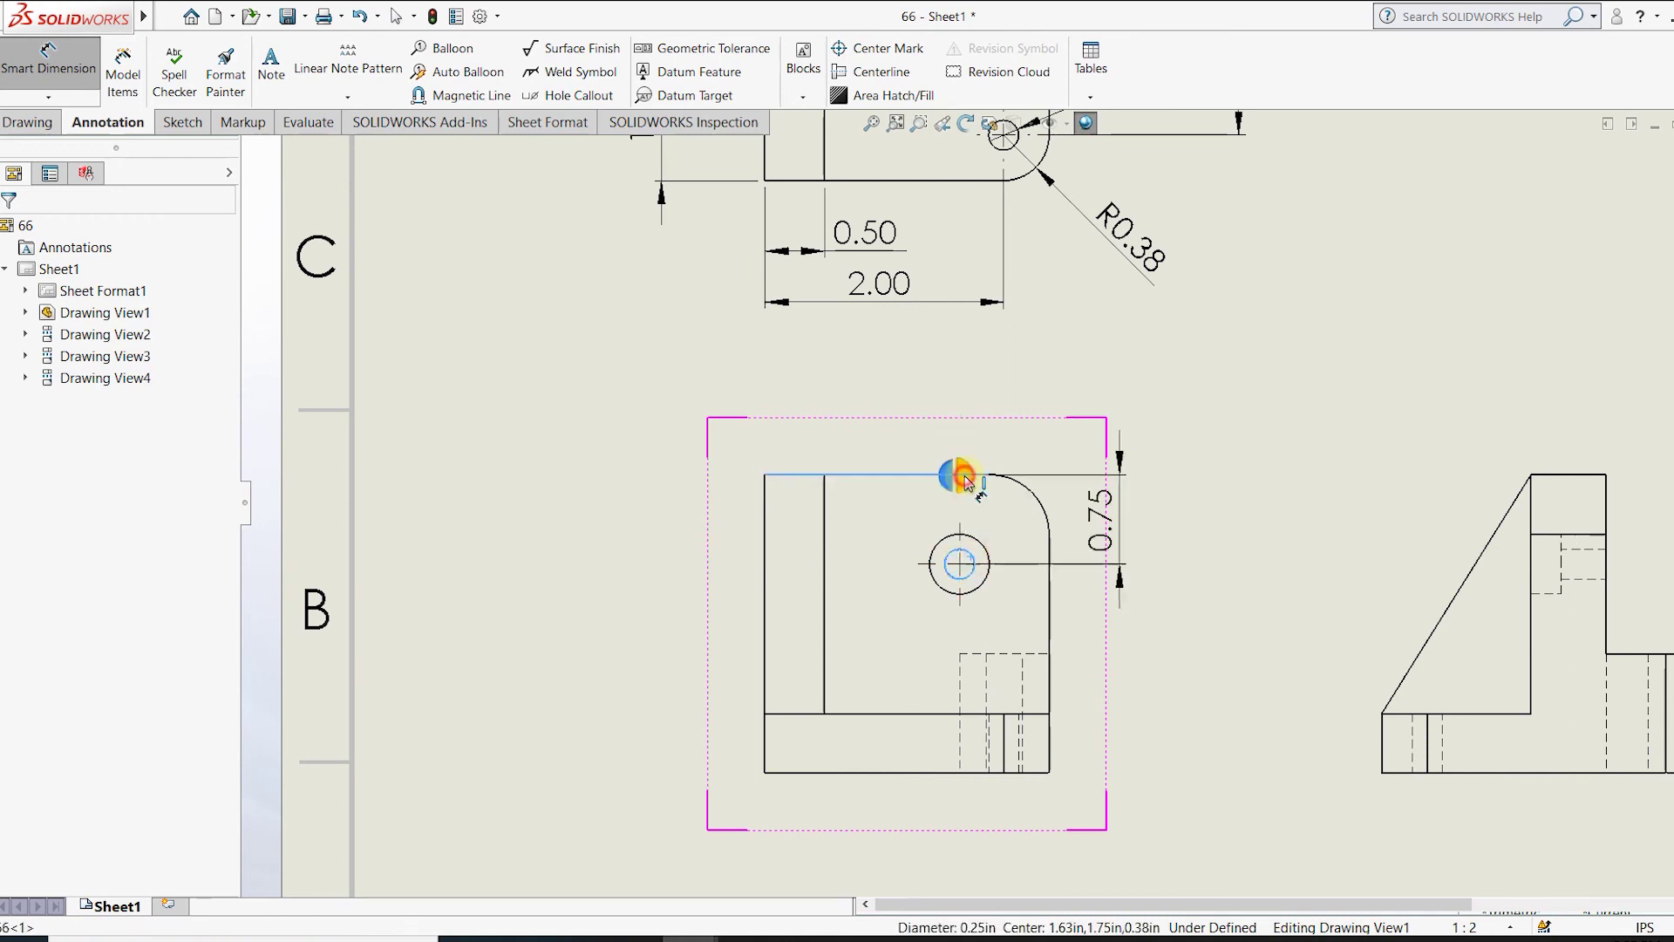
left_click(1129, 516)
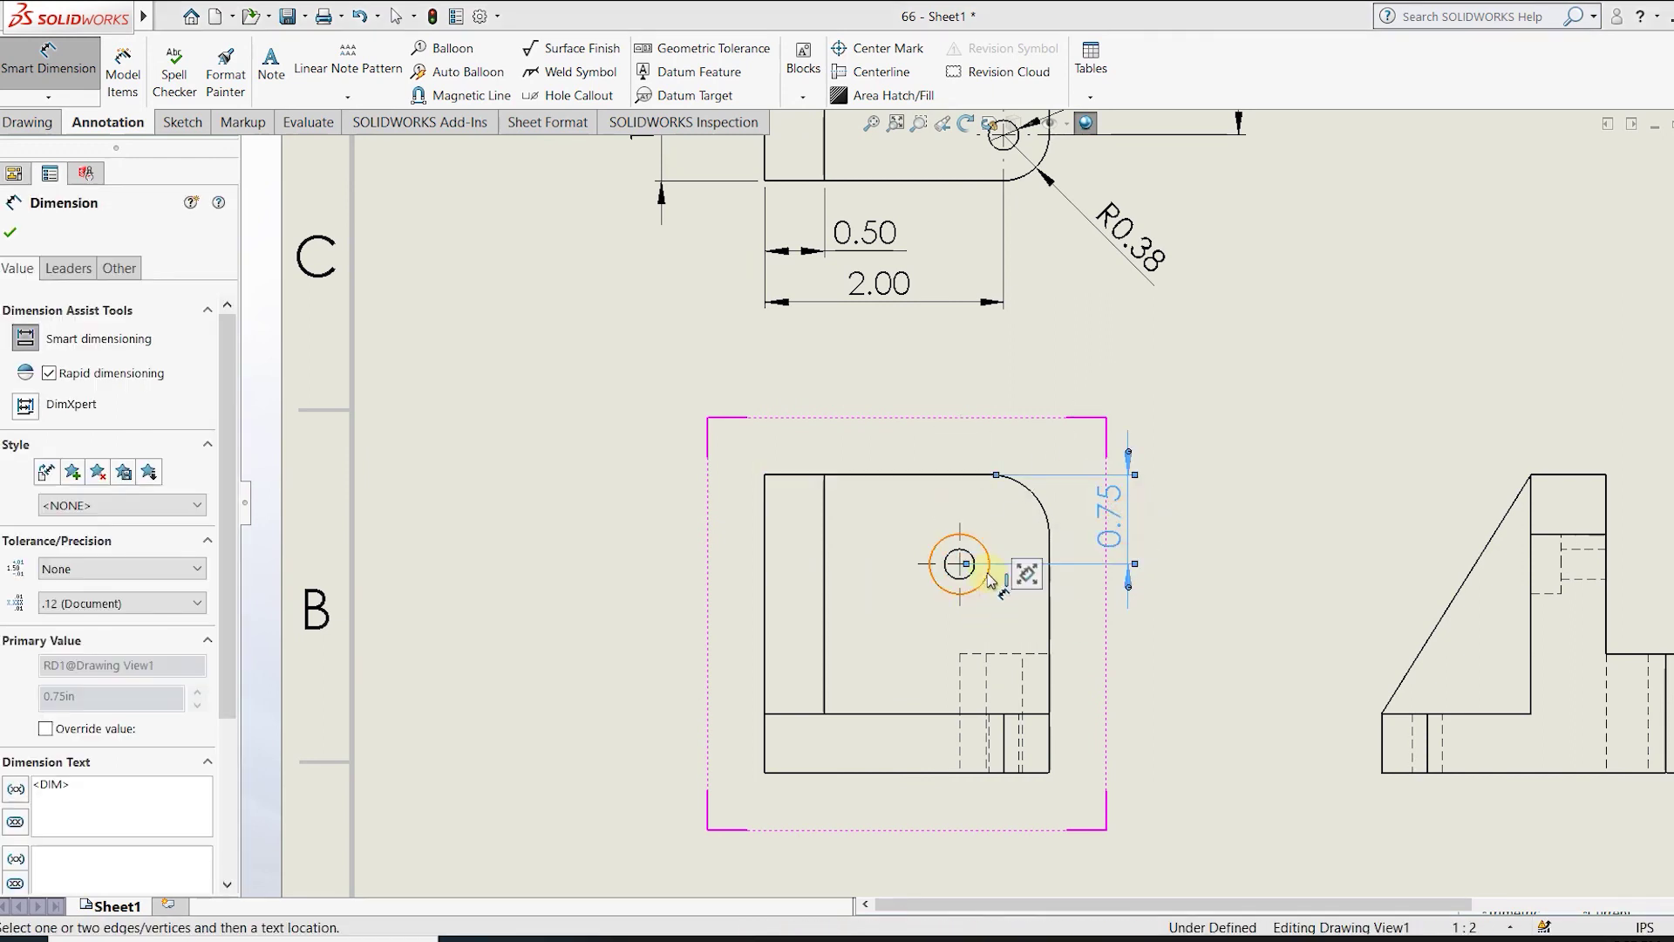
Dimension the horizontal distance from the hole's centre to the front view's right edge, and the radius of the rounded upper-right corner.
left_click(962, 562)
left_click(1049, 598)
left_click(1005, 425)
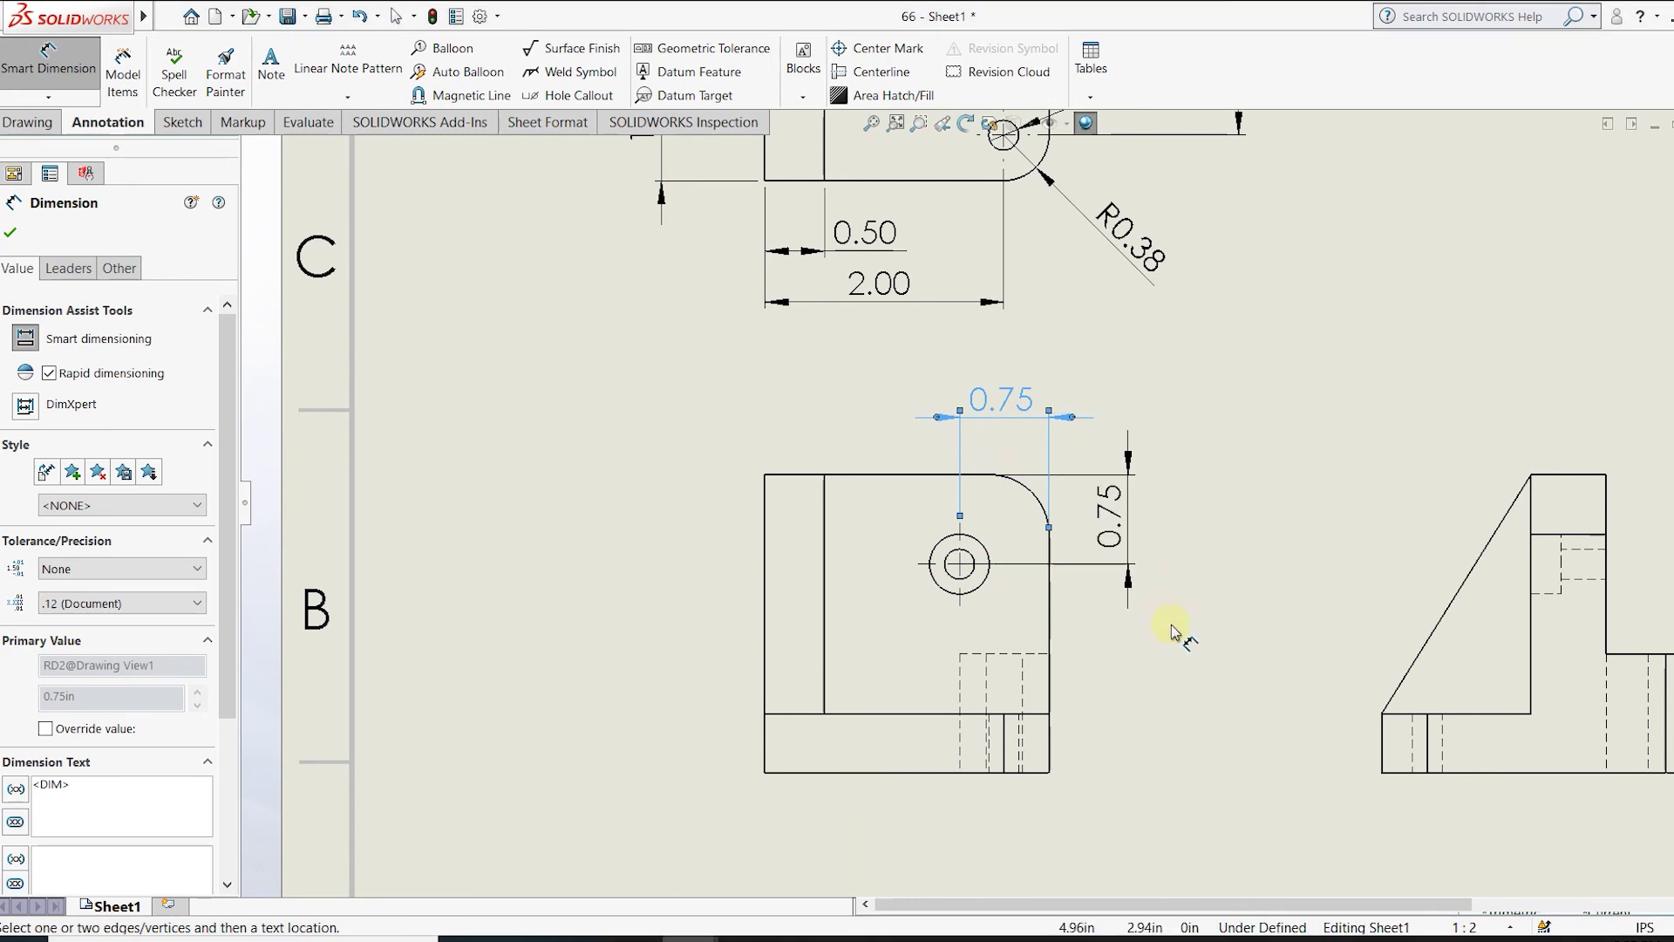
left_click(1036, 502)
left_click(1035, 501)
left_click(1217, 504)
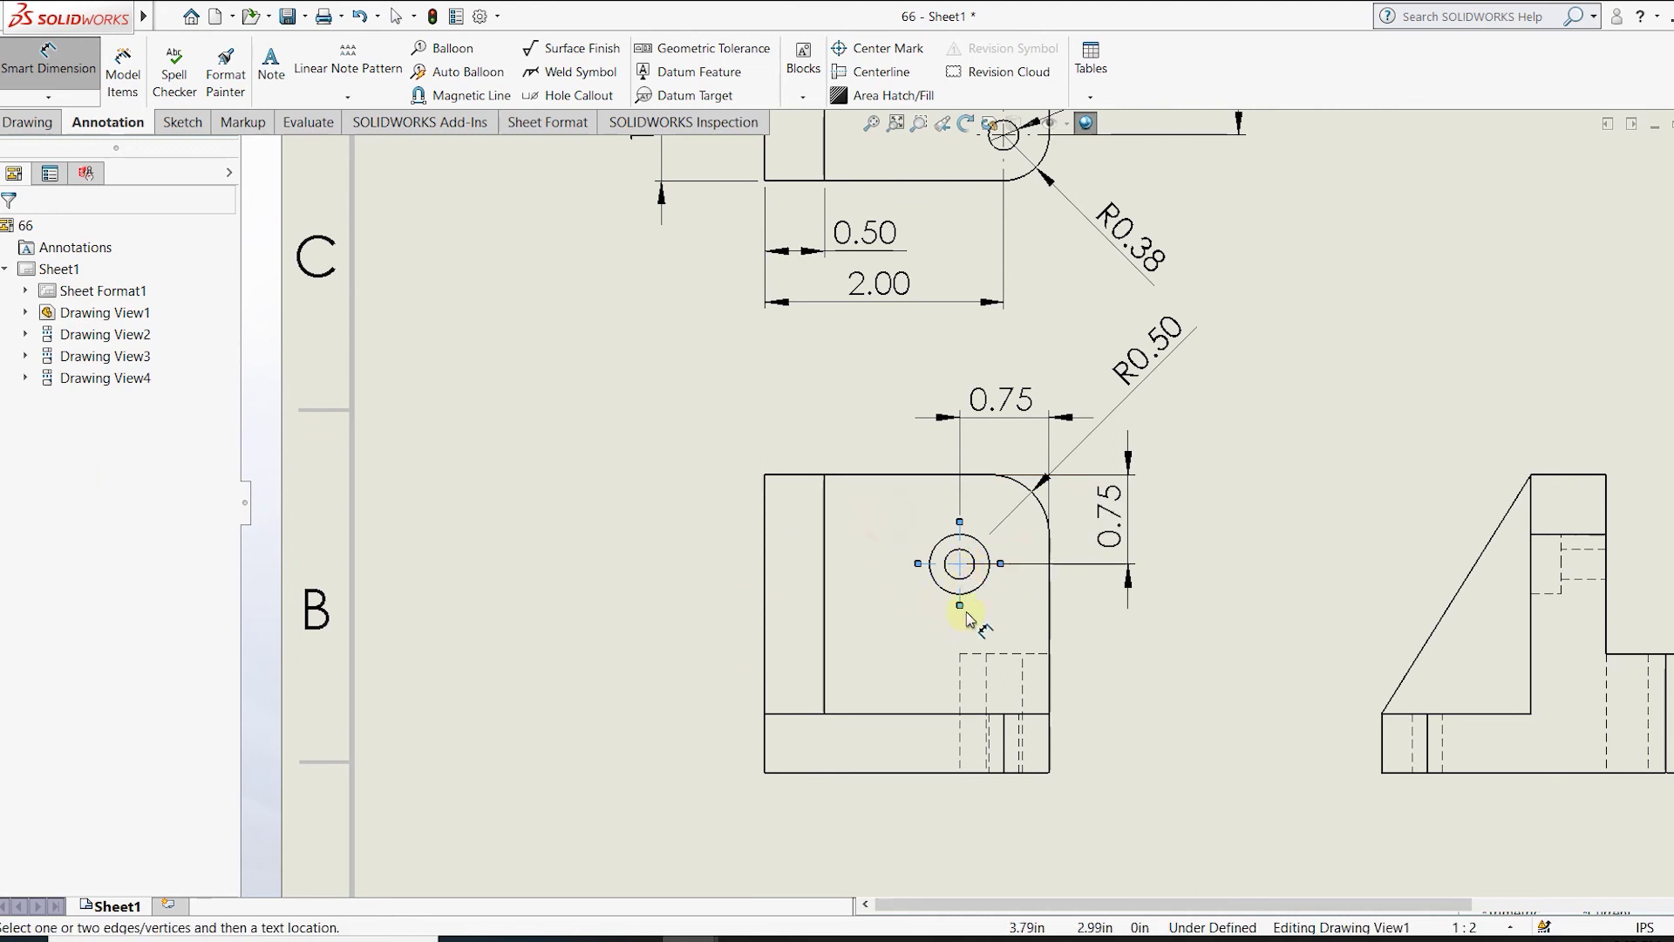
Dimension the diameters of the front view's inner hole and its counterbore, with both texts above and left of the hole.
scroll(964, 591, "down", 2)
left_click(47, 70)
left_click(68, 55)
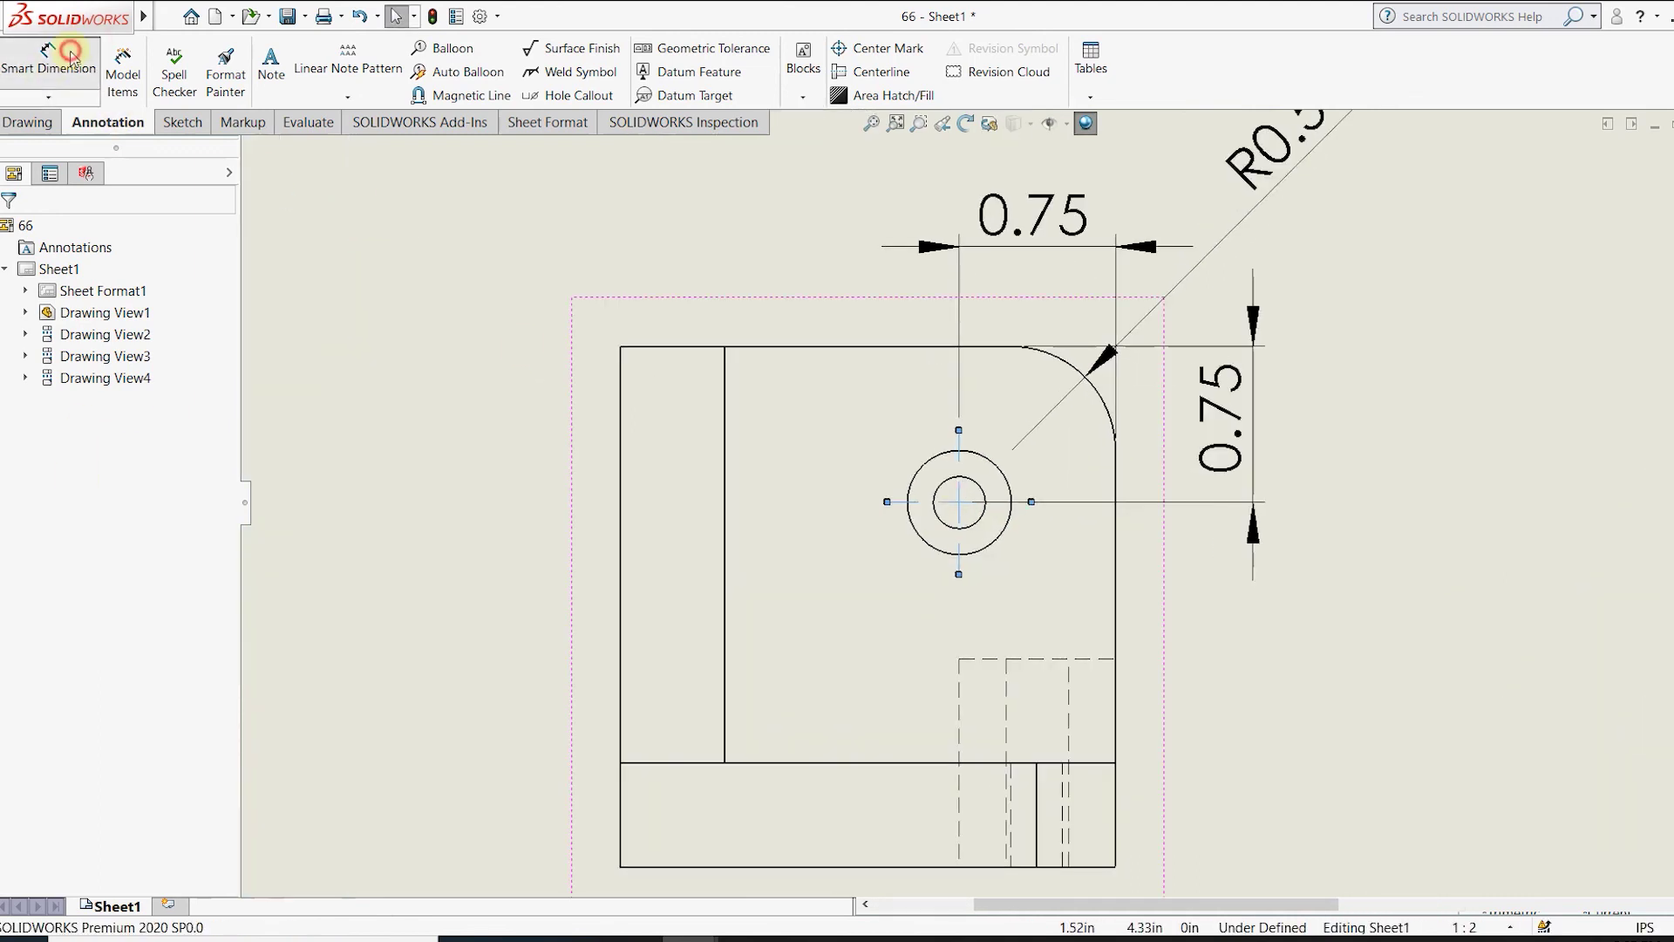
scroll(809, 475, "down", 1)
left_click(991, 548)
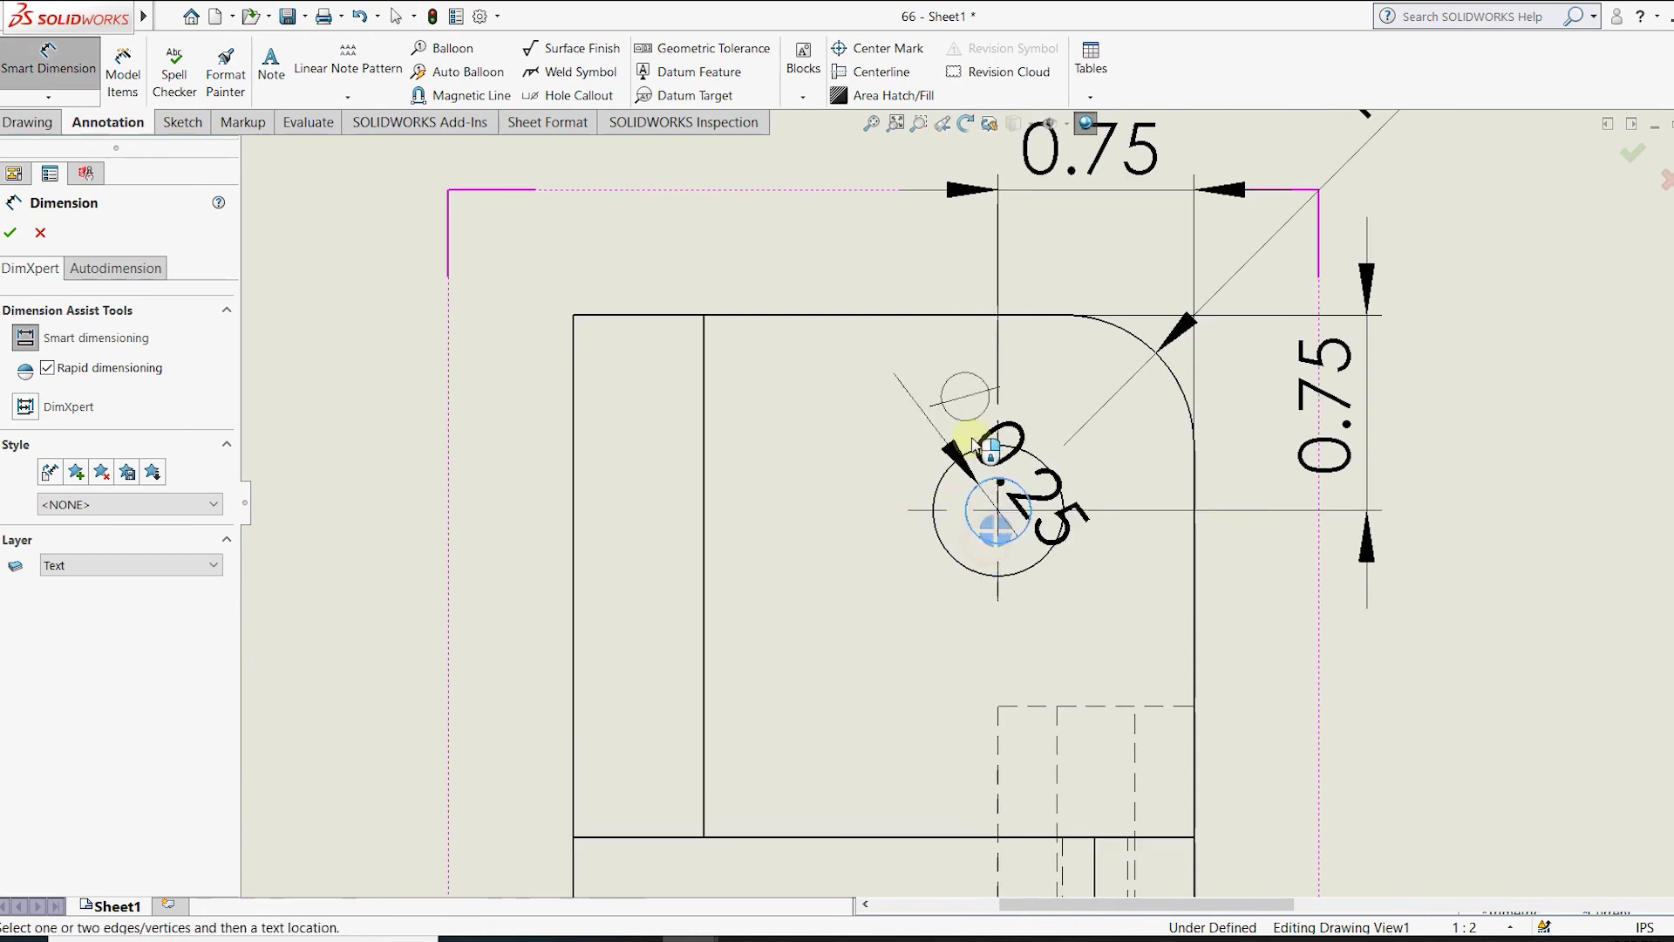
scroll(854, 314, "up", 2)
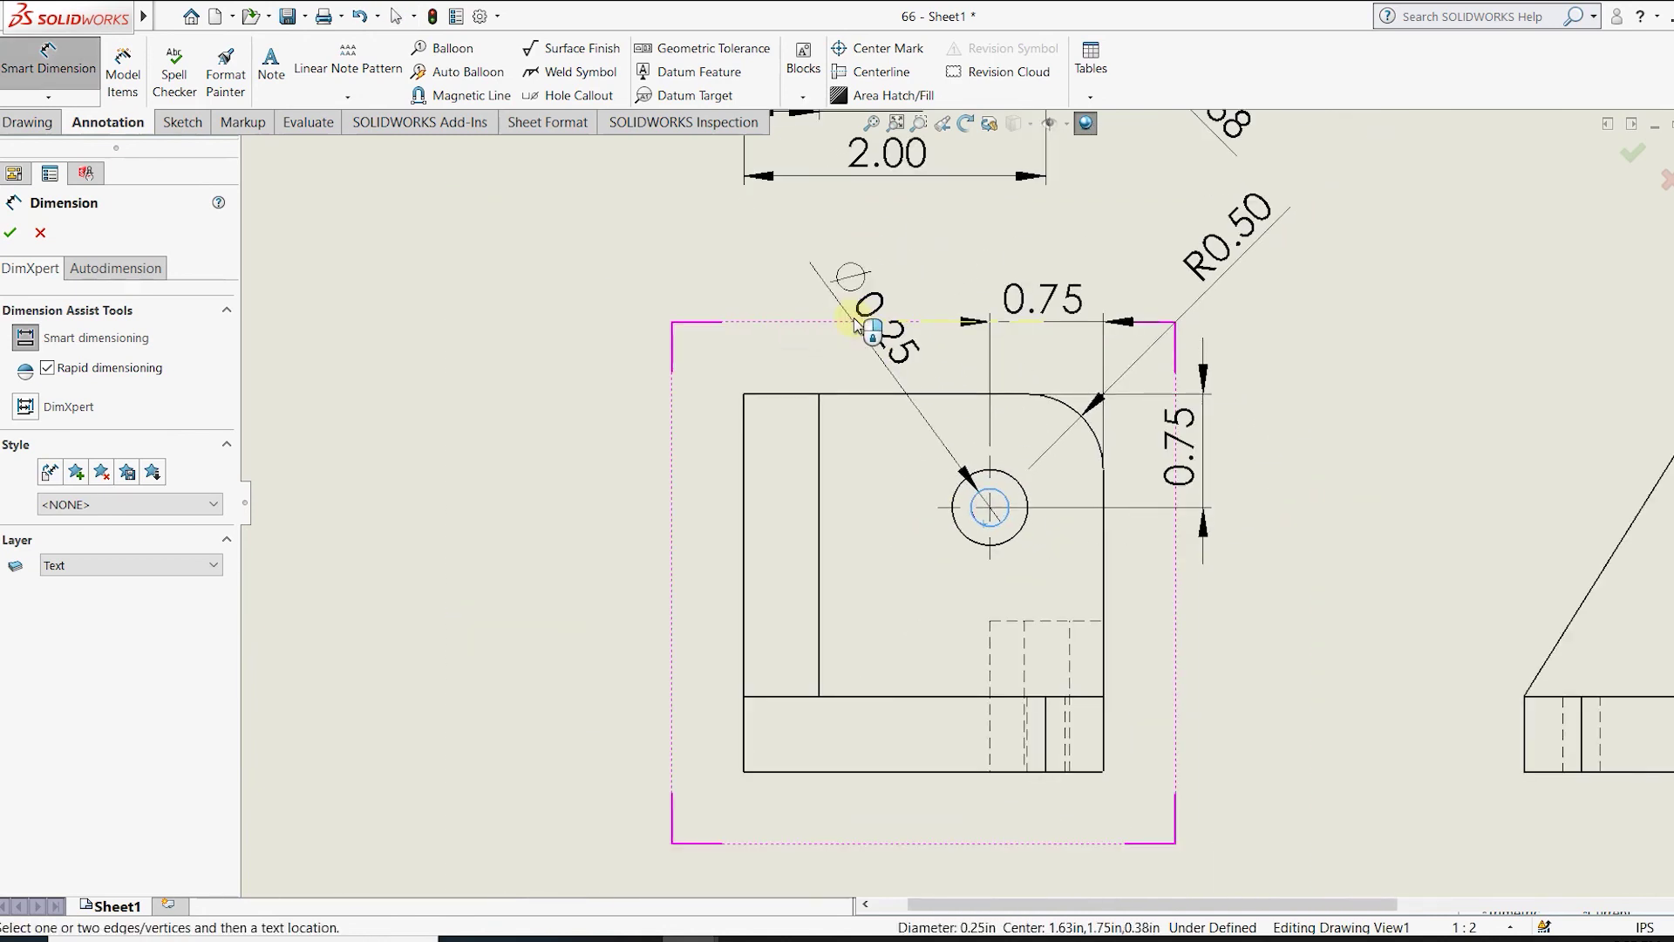
left_click(855, 327)
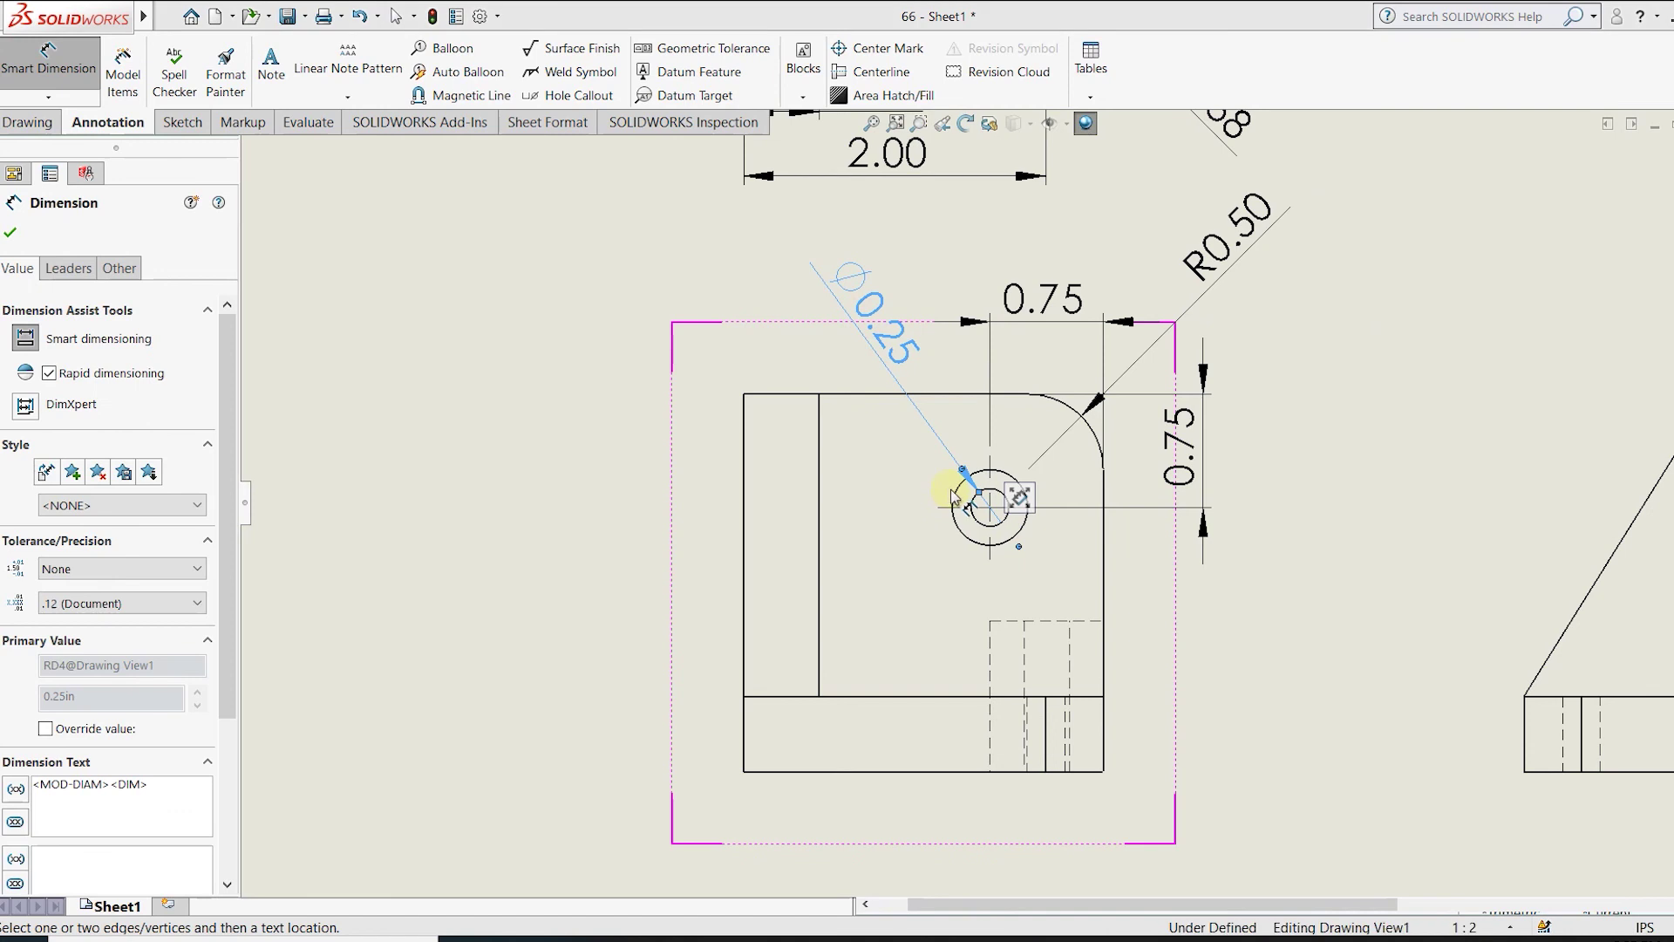
left_click(957, 499)
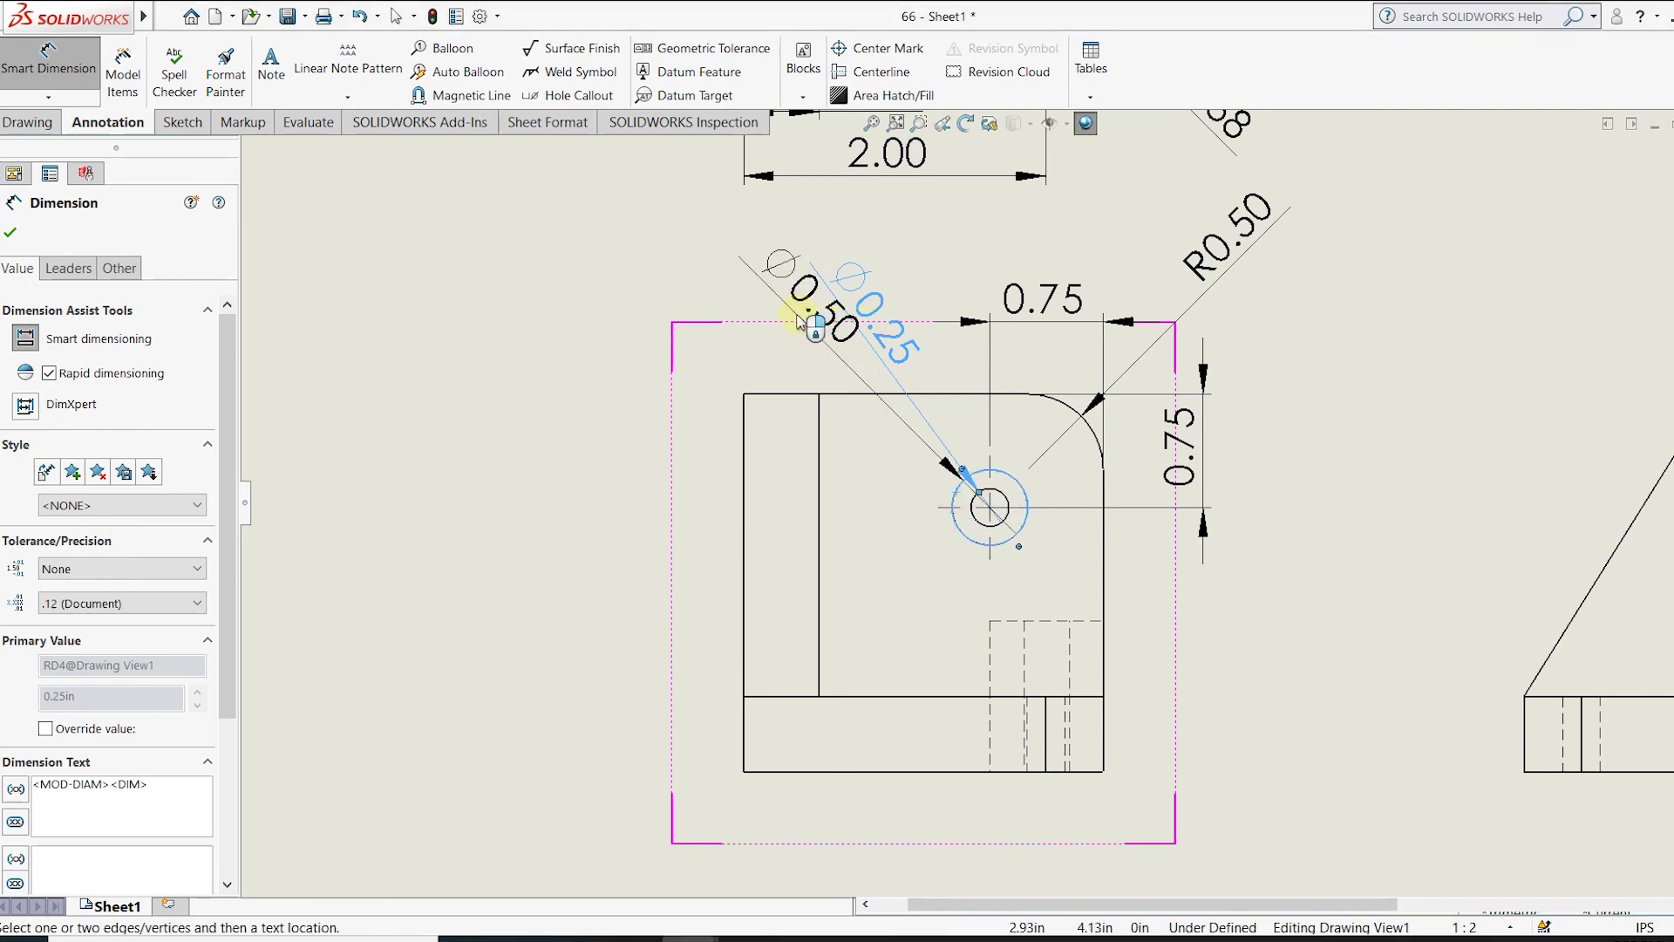
left_click(772, 334)
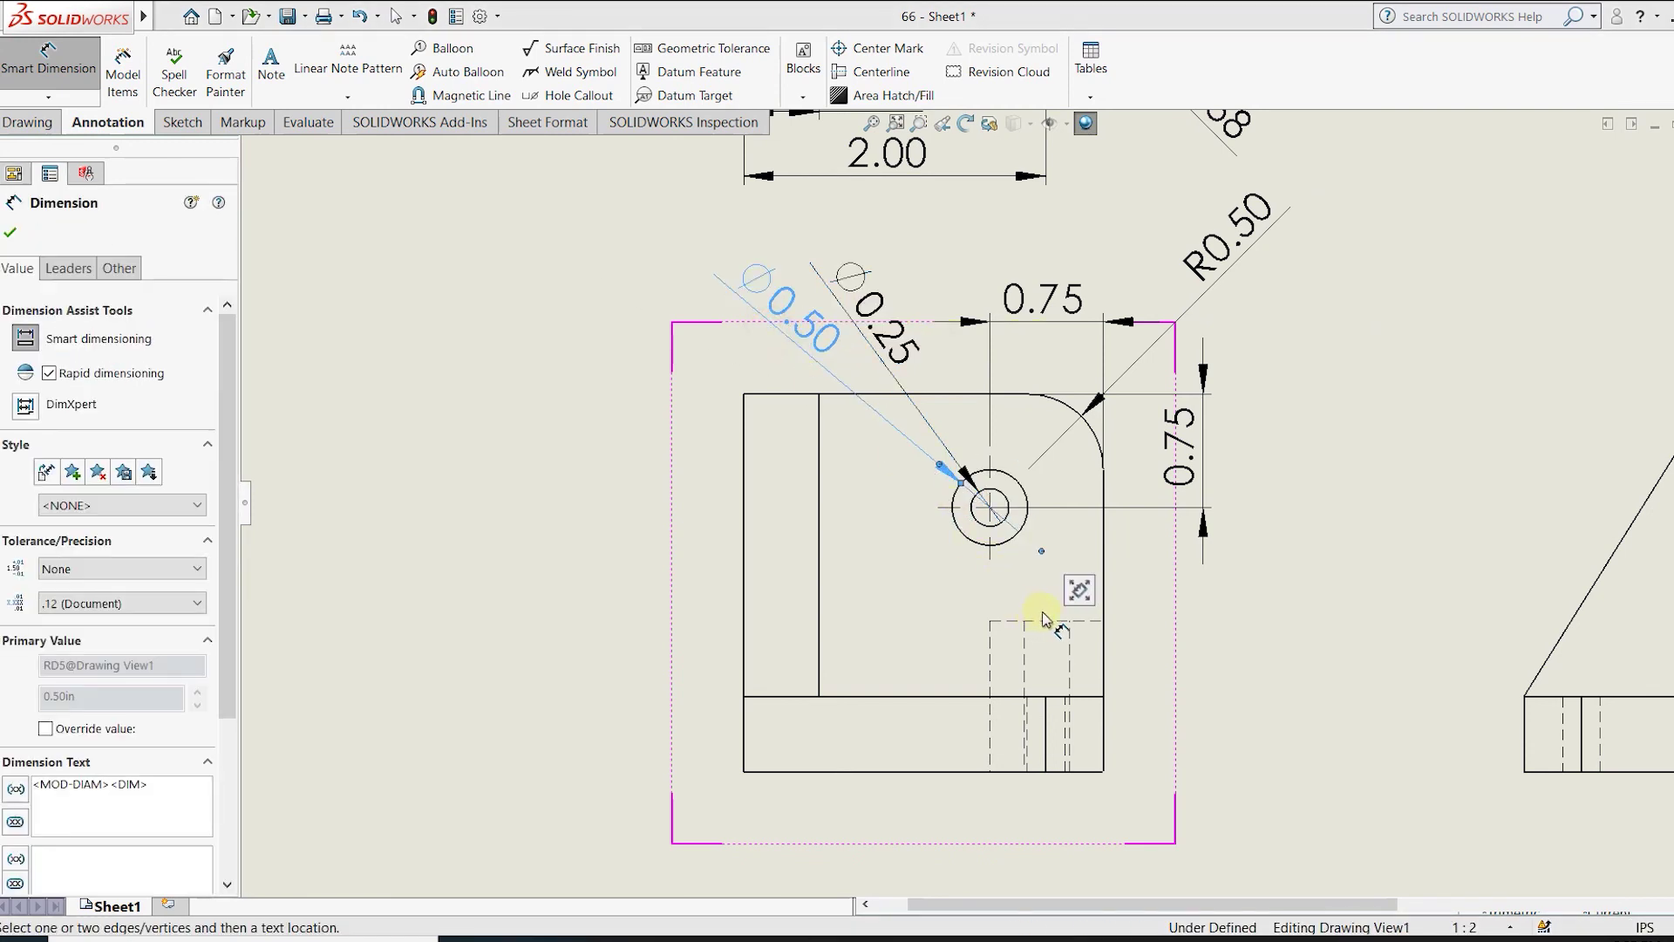
Dimension the front view's overall height on its left side and its overall width below it.
left_click(798, 395)
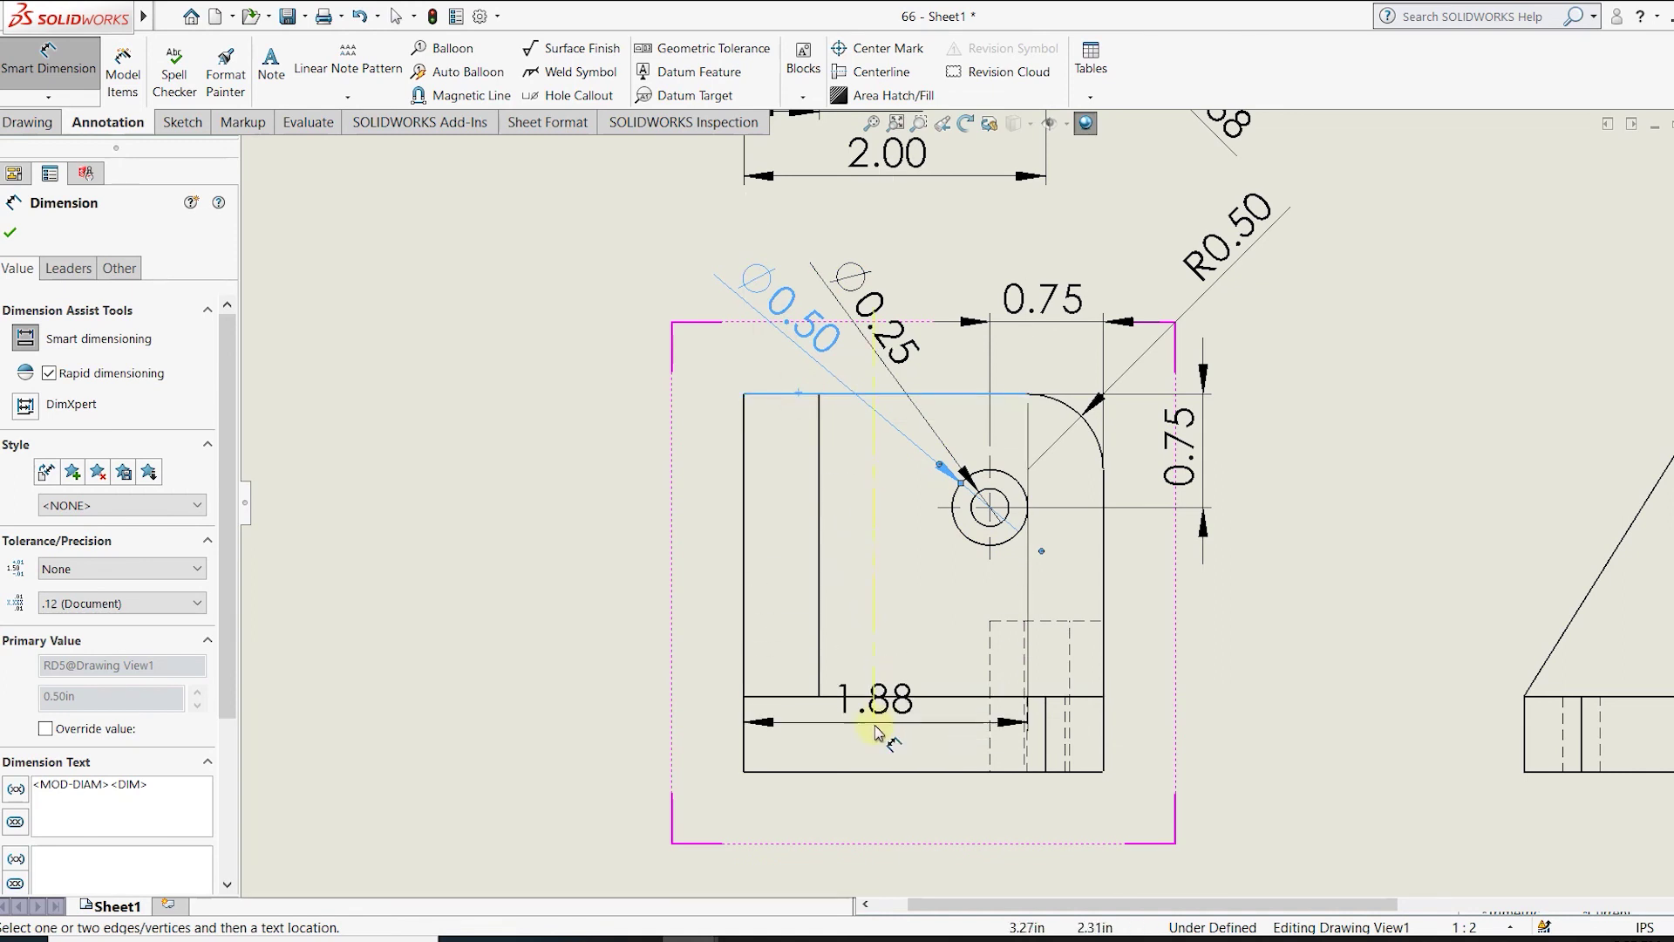
left_click(856, 771)
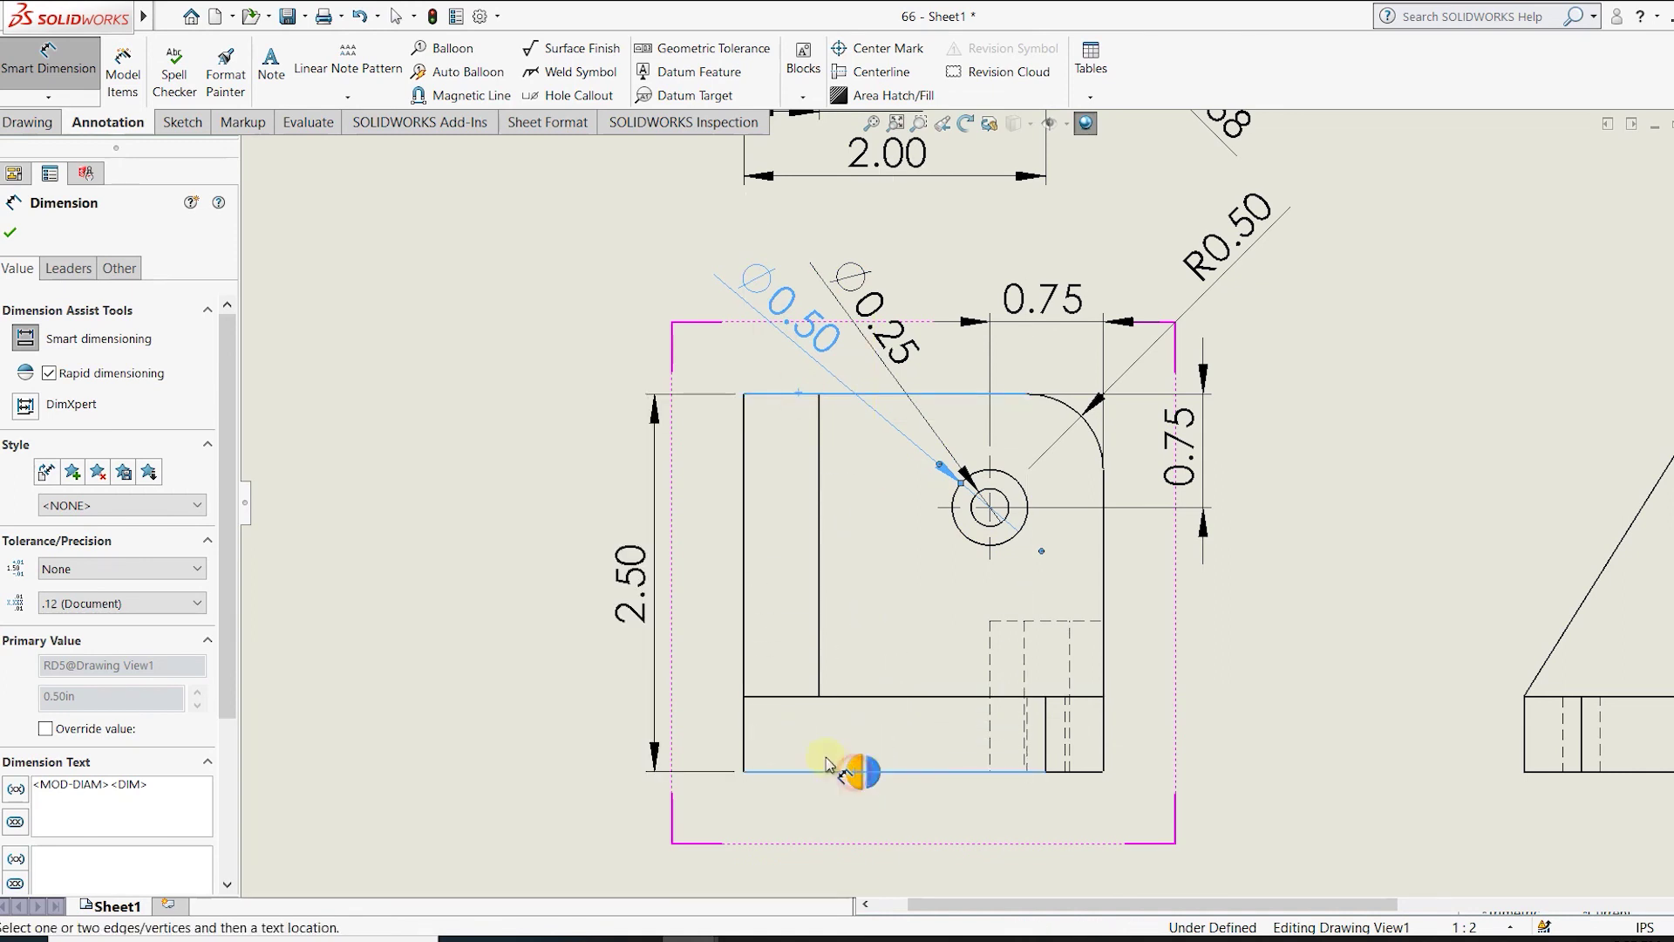
left_click(502, 575)
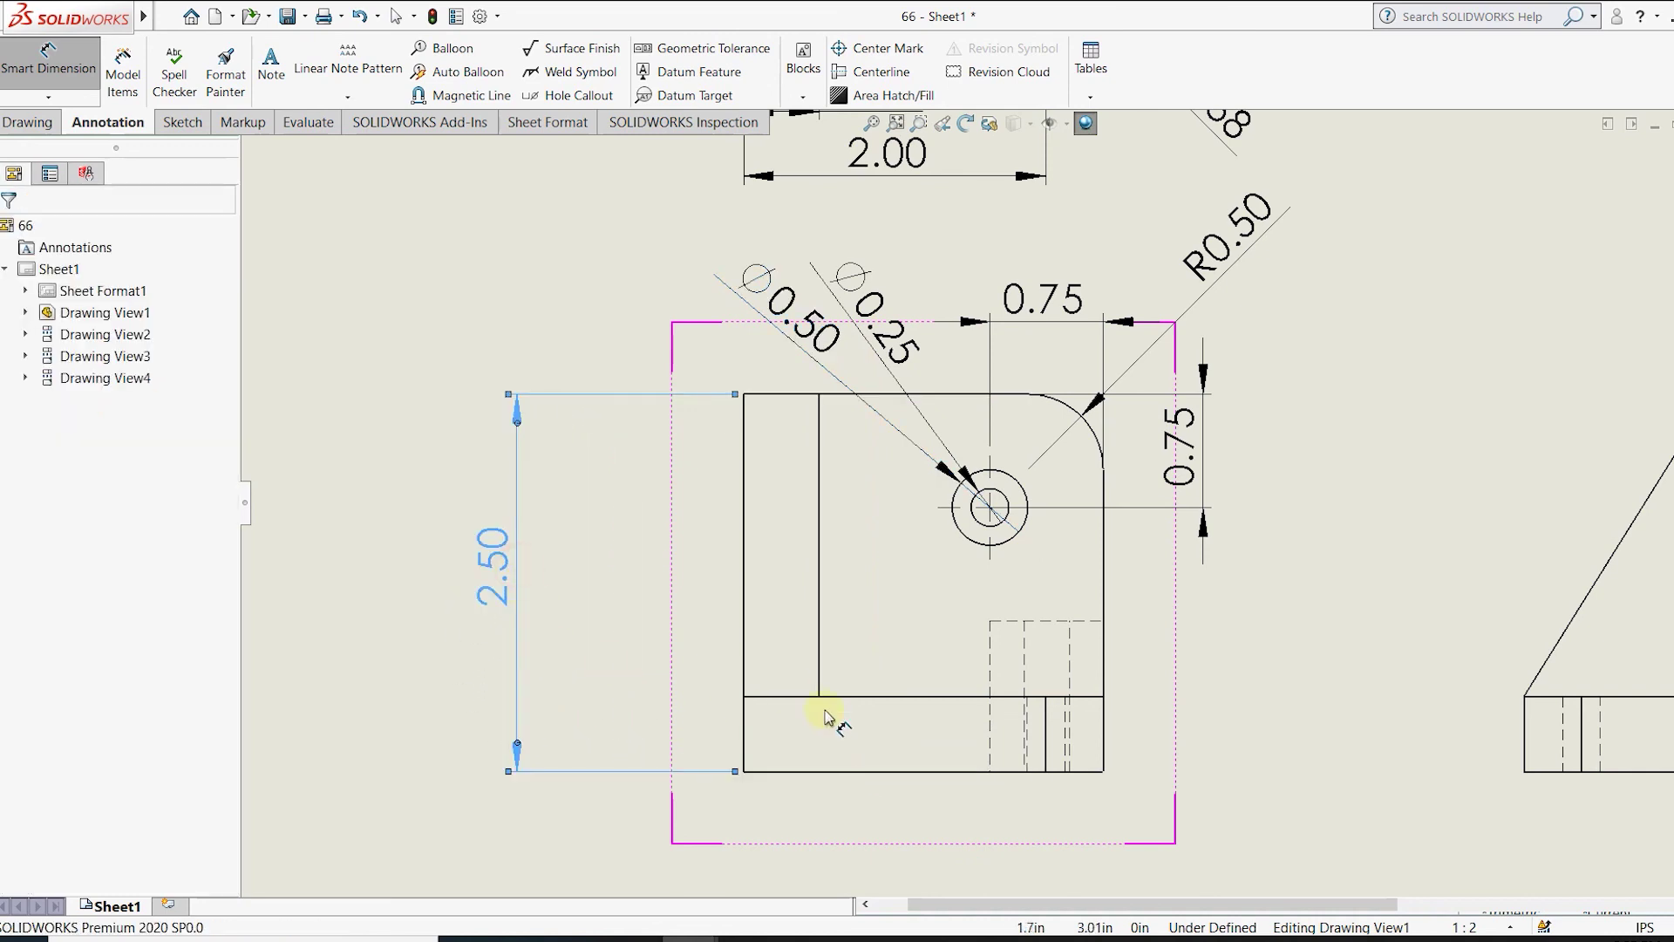
left_click(800, 697)
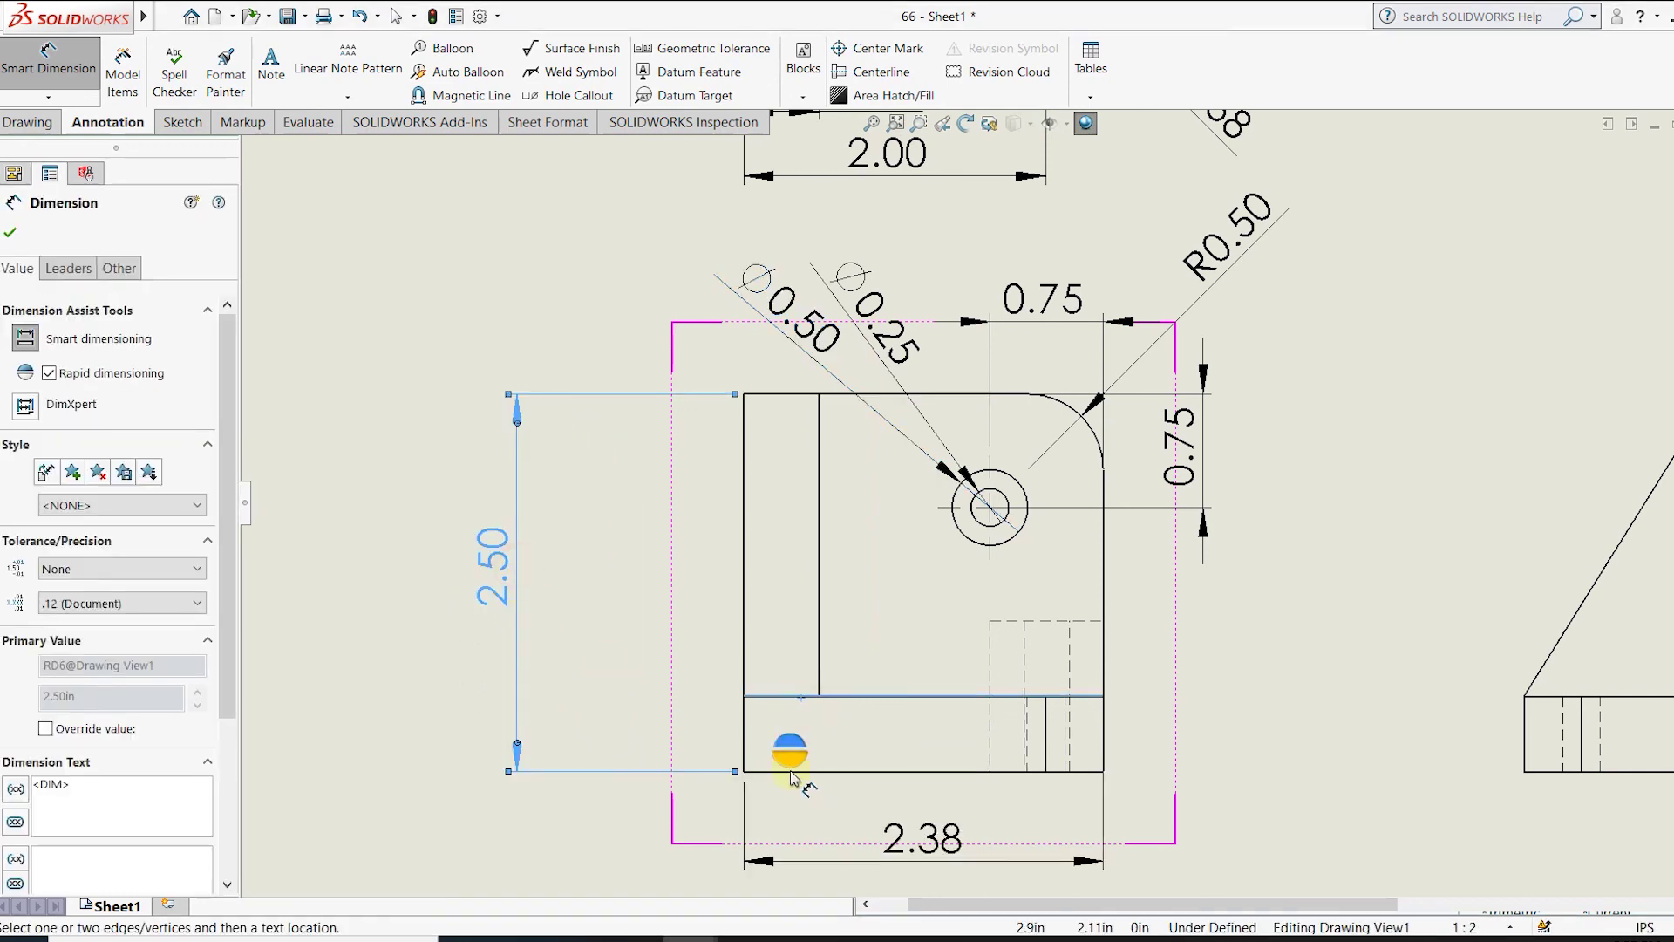
left_click(789, 771)
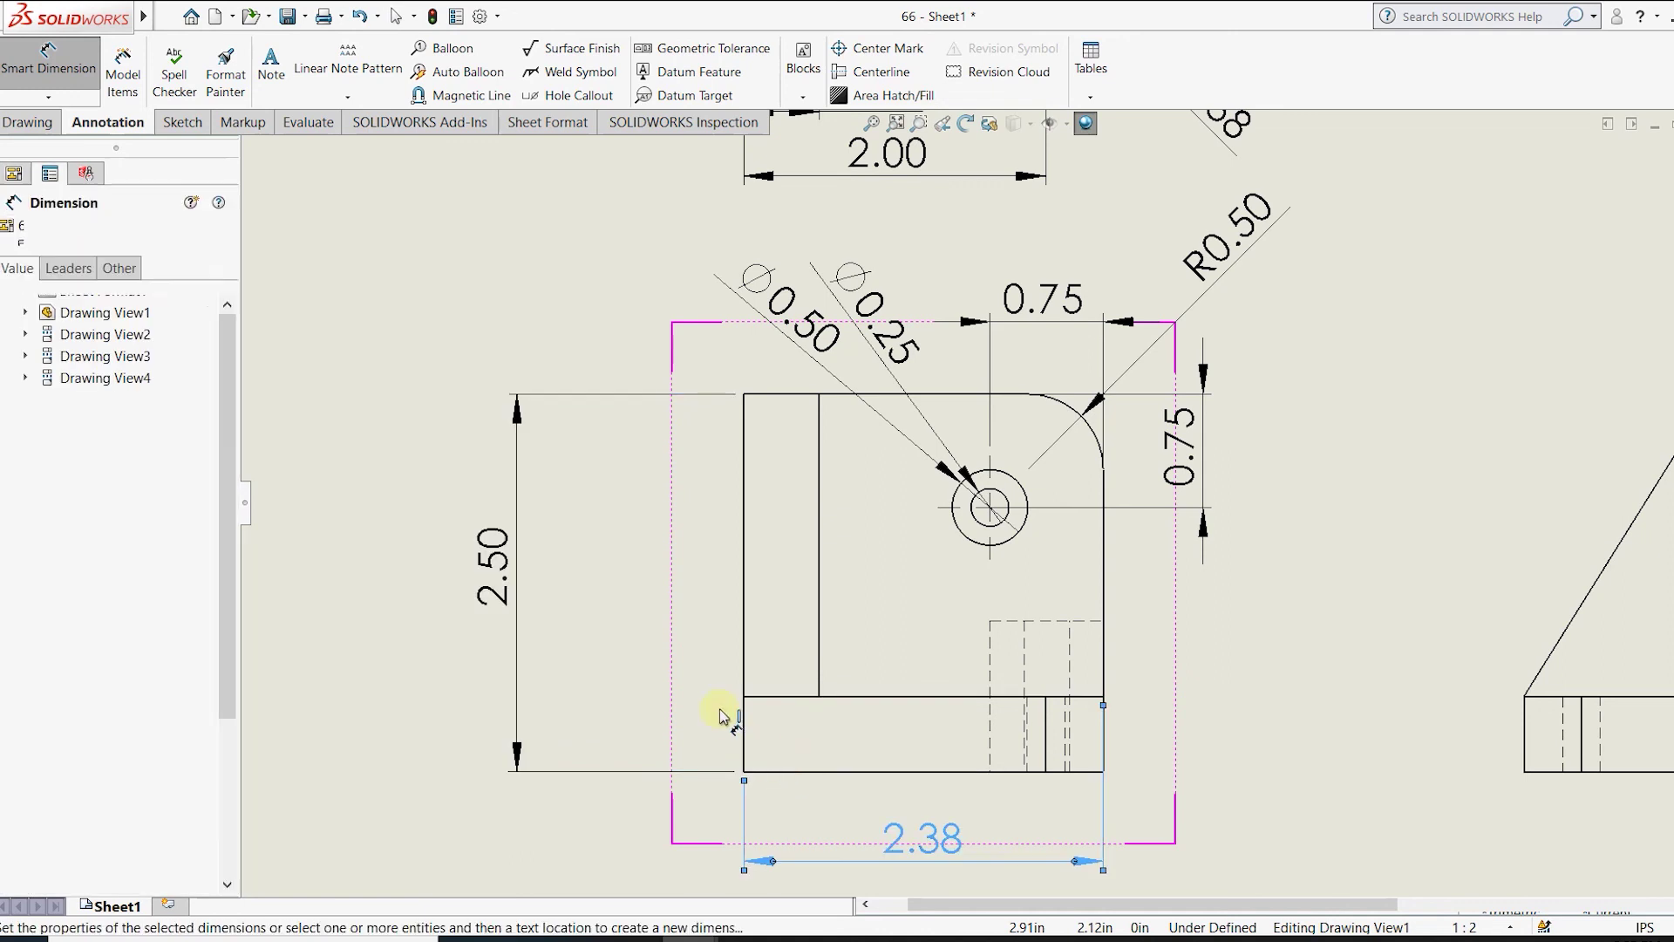
left_click(1275, 717)
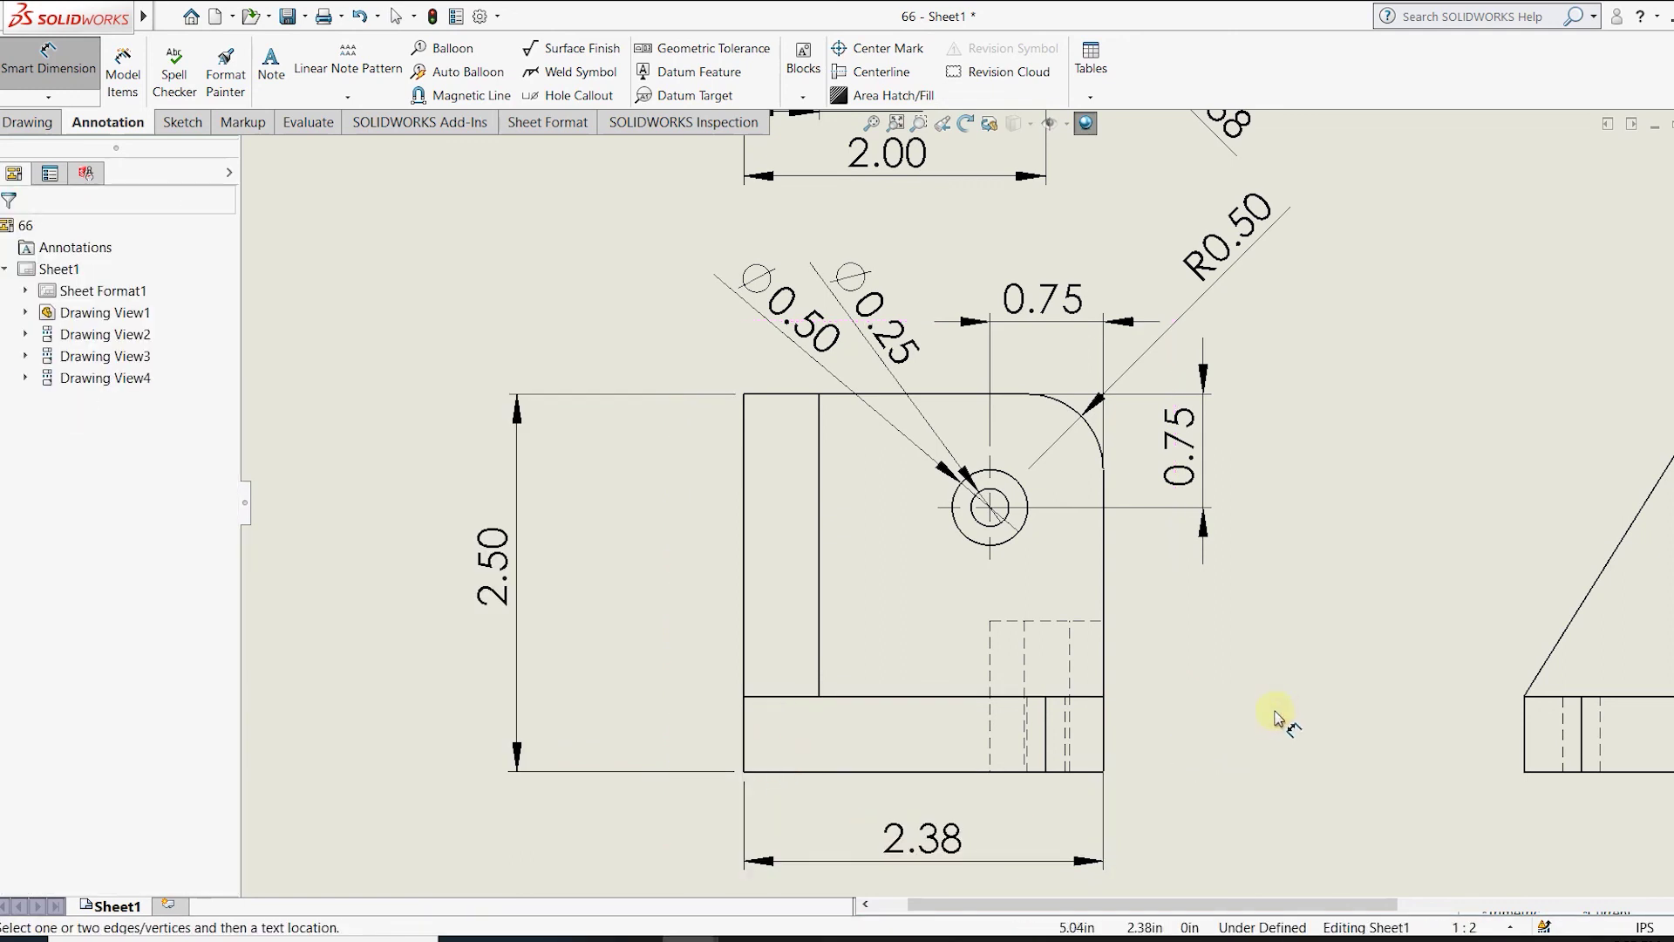
Dimension the base plate's thickness in the right view, placed left of the view.
scroll(1221, 721, "up", 1)
scroll(1427, 642, "up", 3)
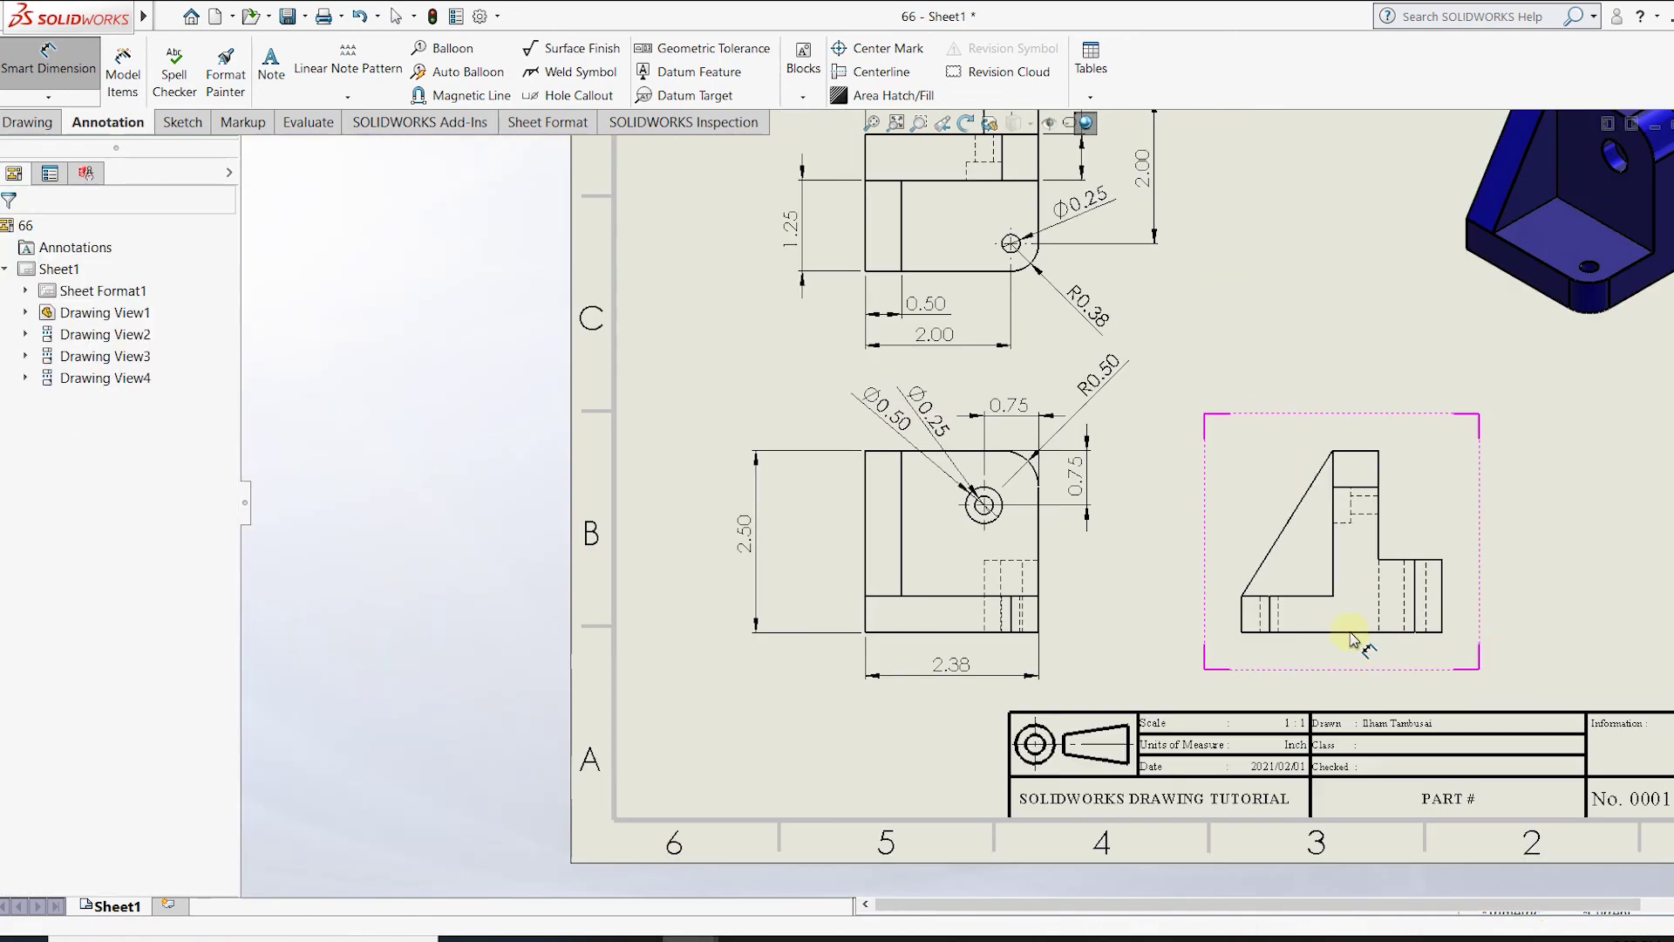
scroll(1352, 636, "down", 4)
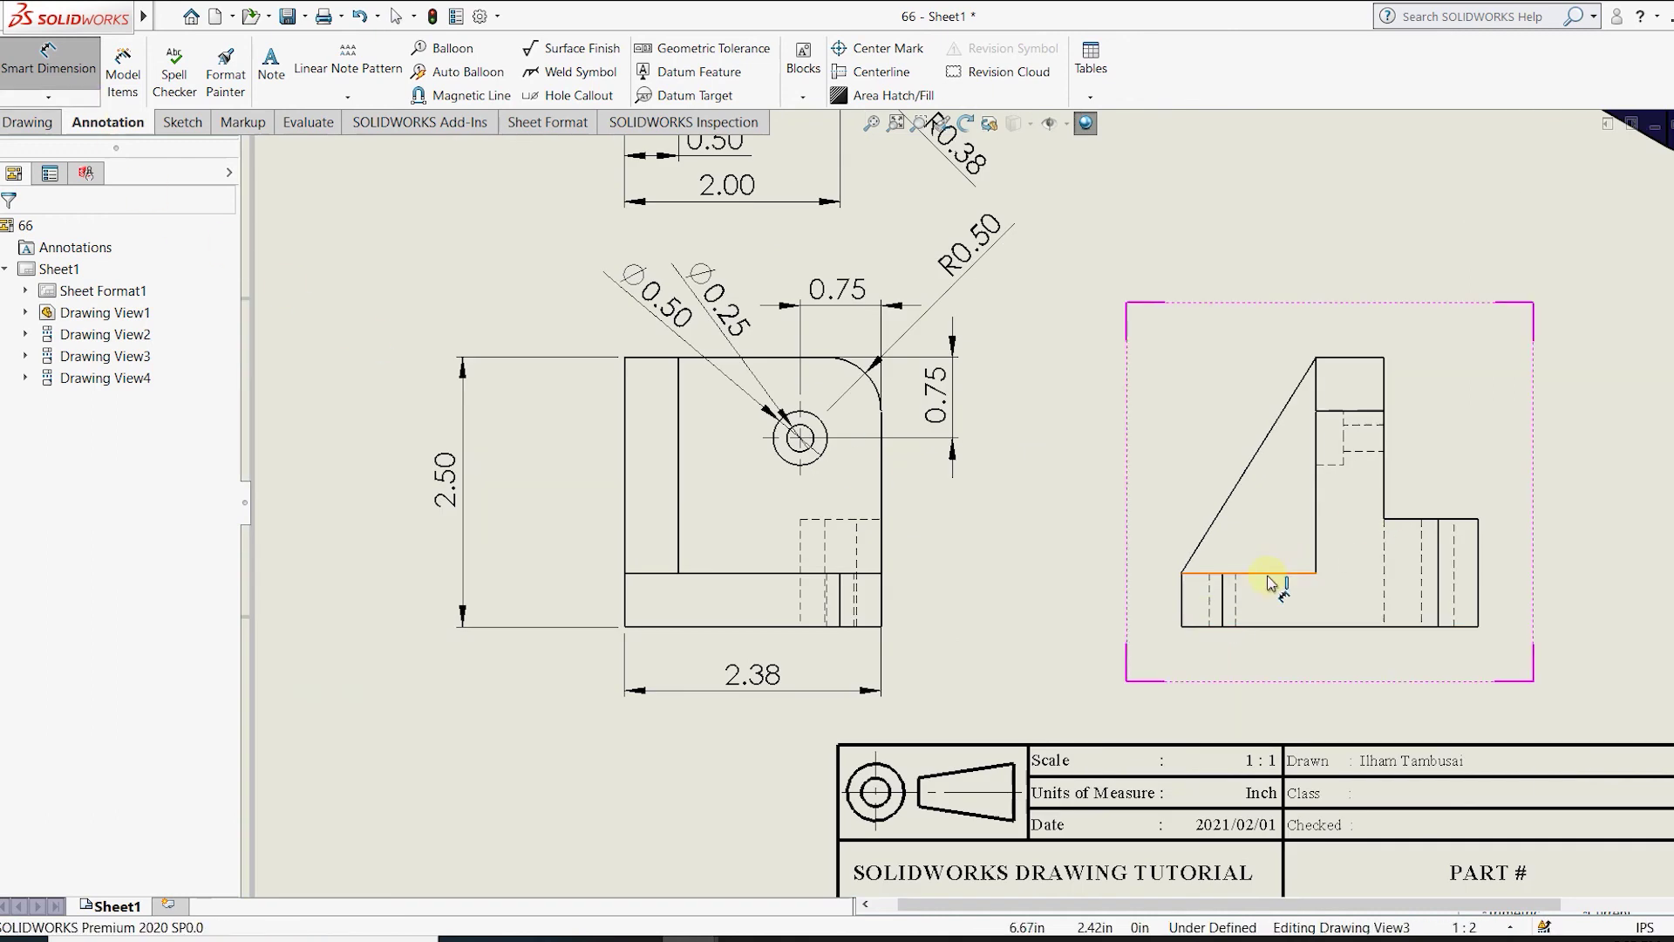
left_click(1265, 573)
left_click(1248, 626)
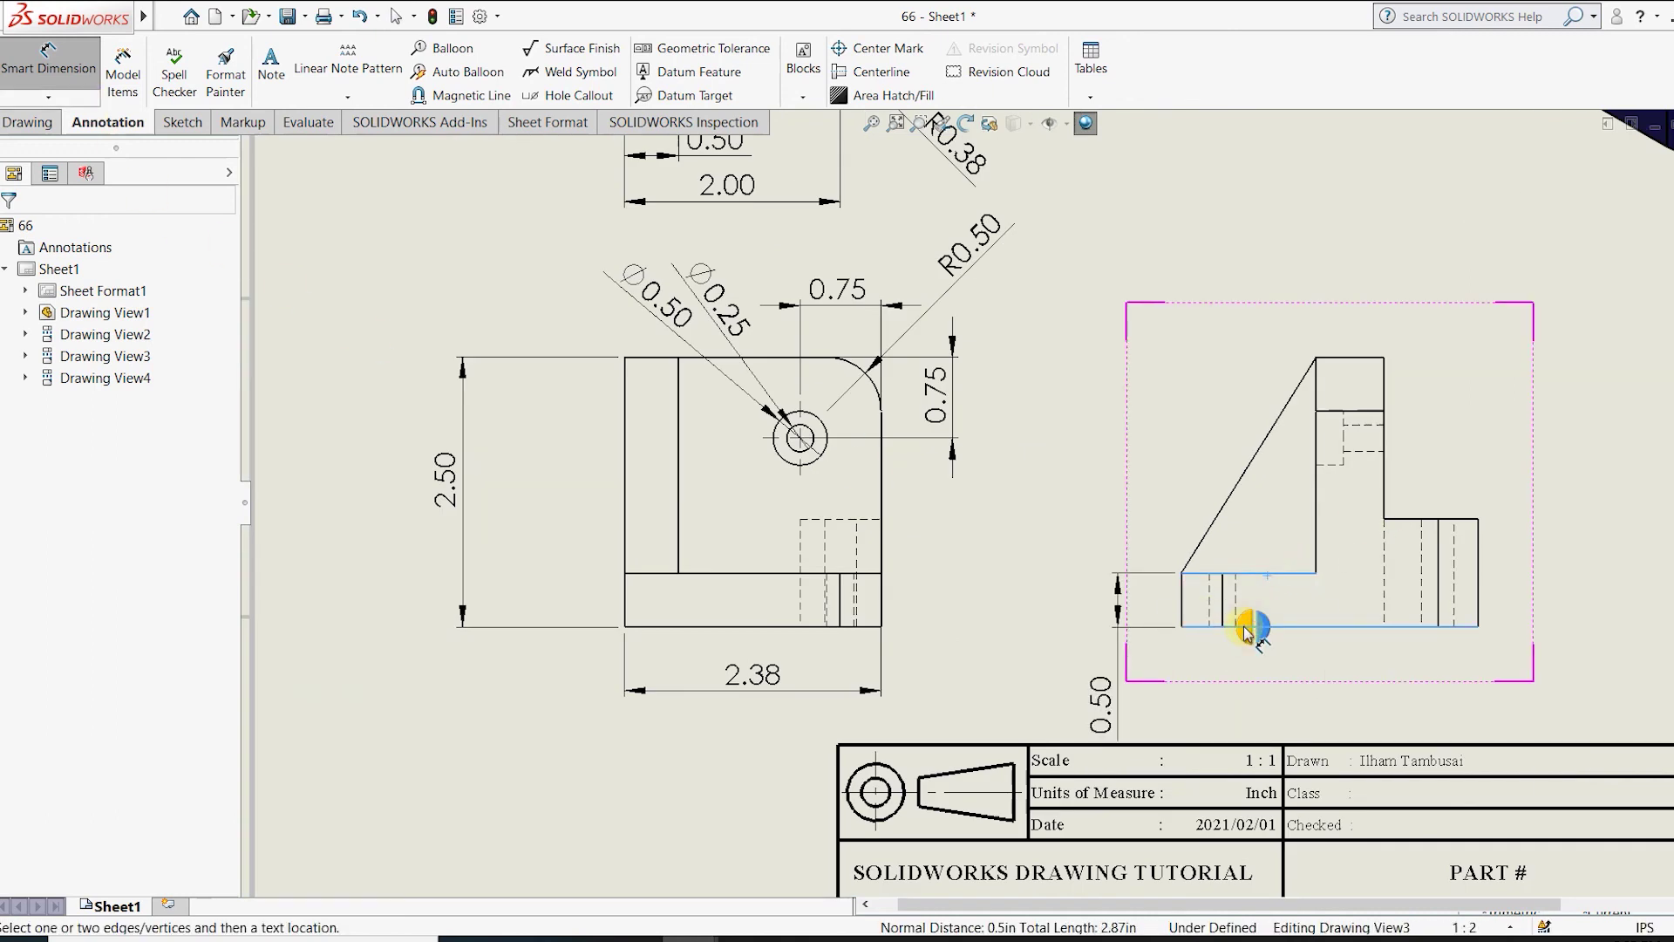
left_click(1244, 626)
mouse_move(1098, 716)
left_mouse_down()
mouse_move(1097, 657)
mouse_move(1104, 702)
left_mouse_up()
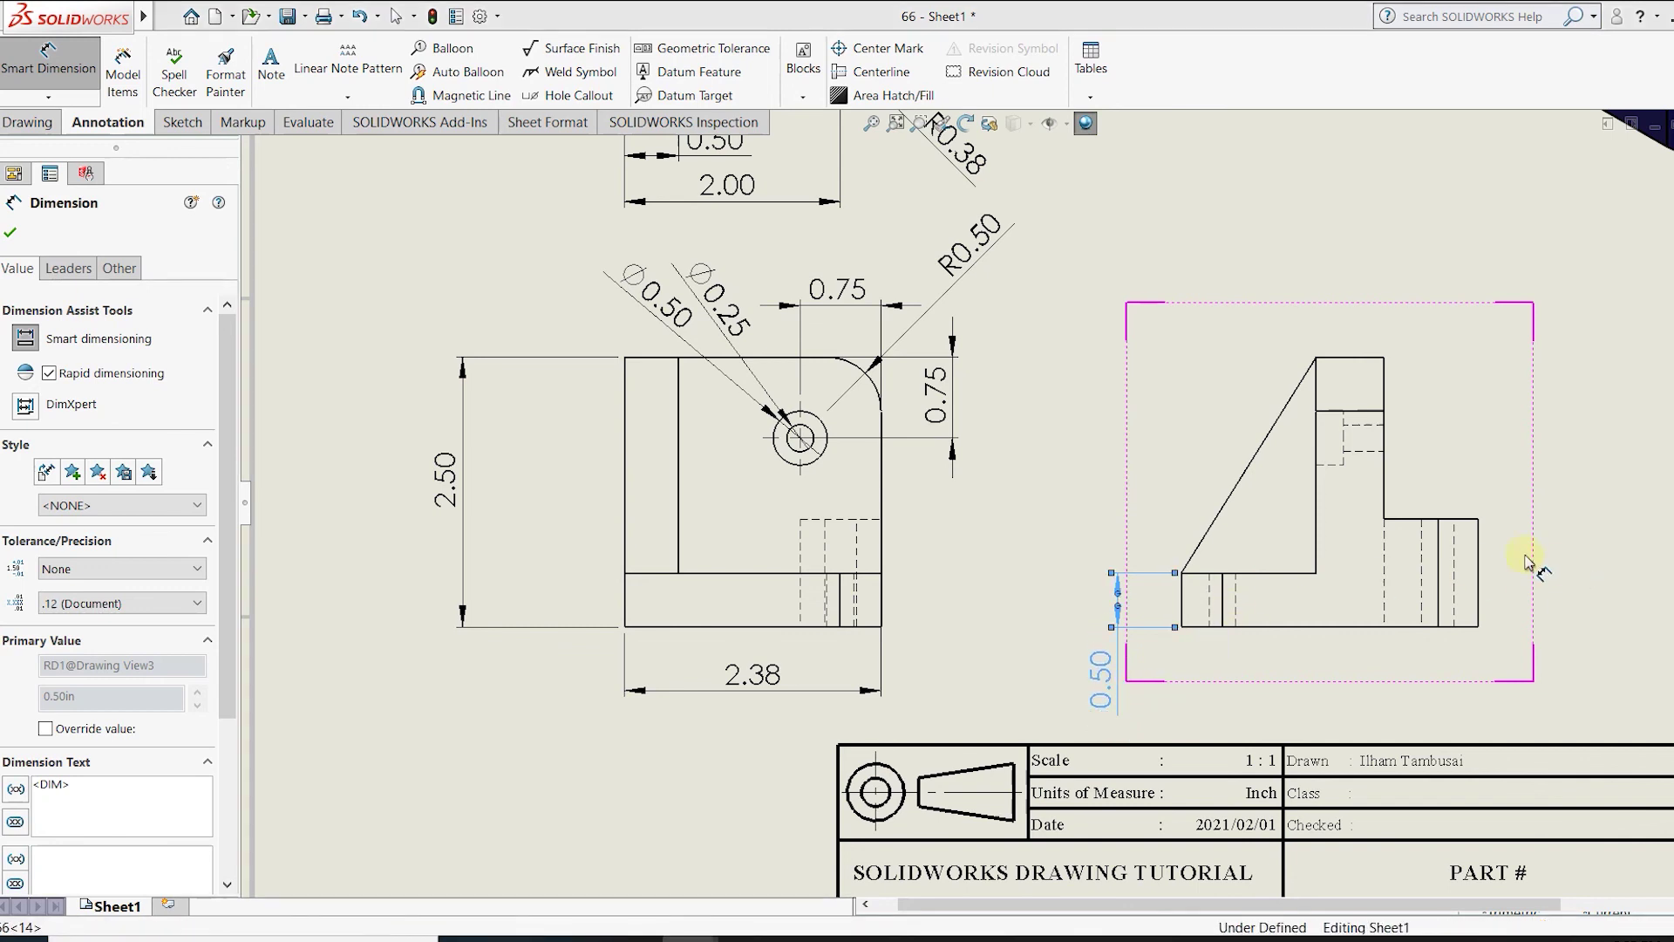
Dimension the lug's height on the right view's right side and the counterbore's depth above the view.
left_click(1460, 523)
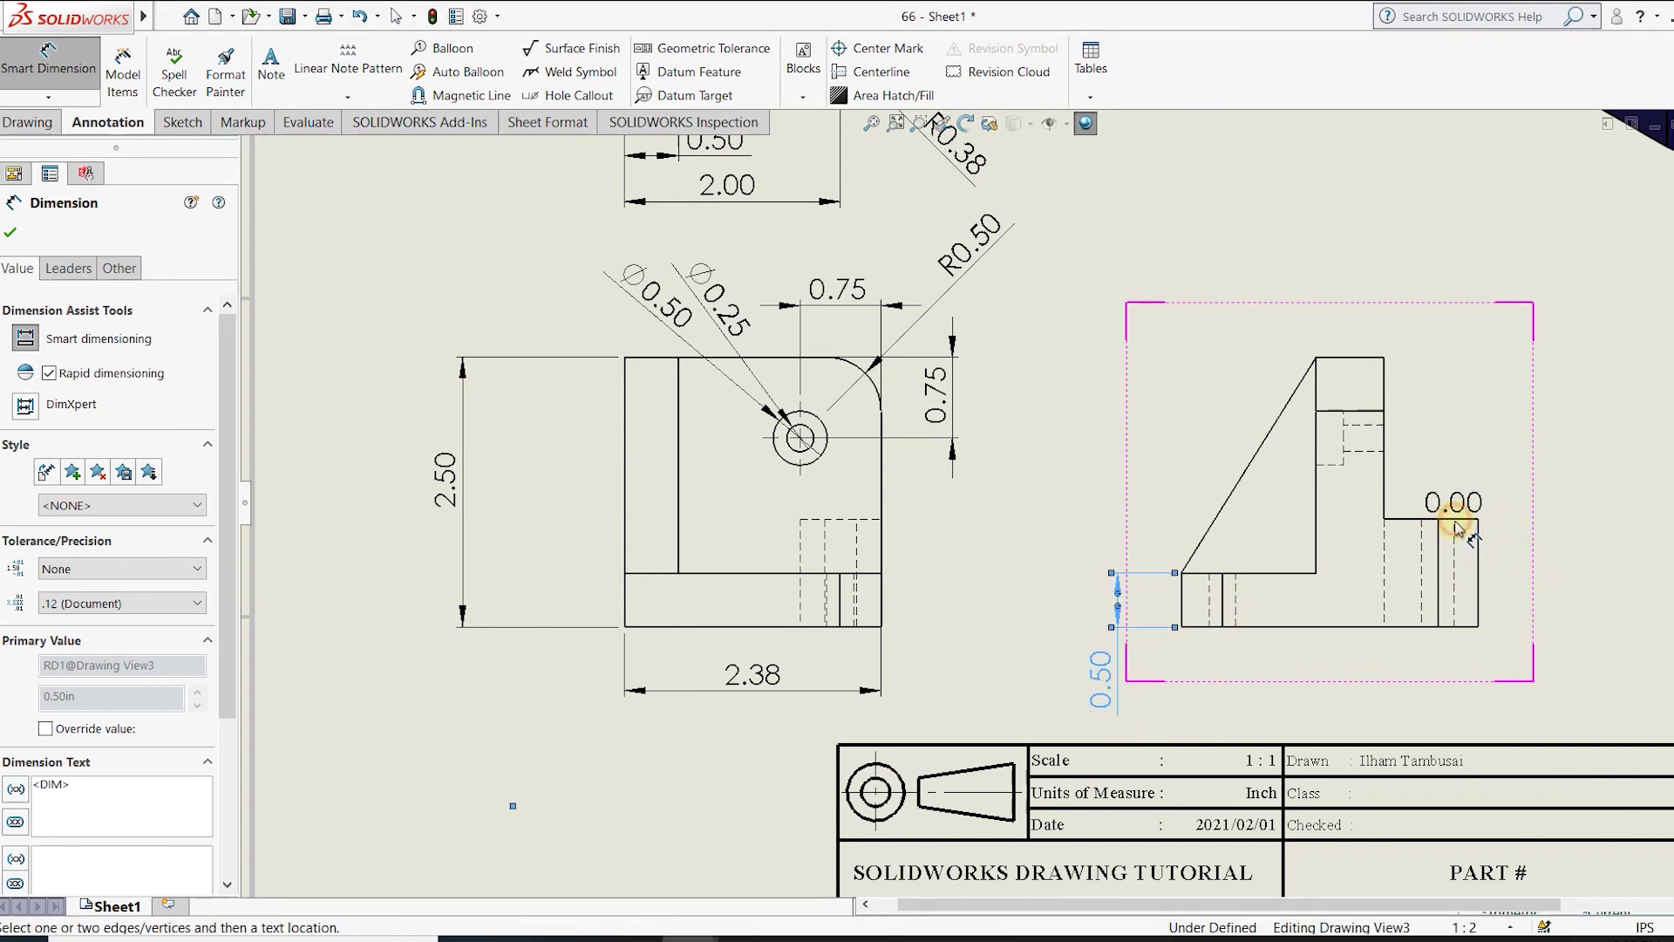
left_click(1421, 626)
left_click(1427, 625)
left_click(1347, 449)
left_click(1317, 455)
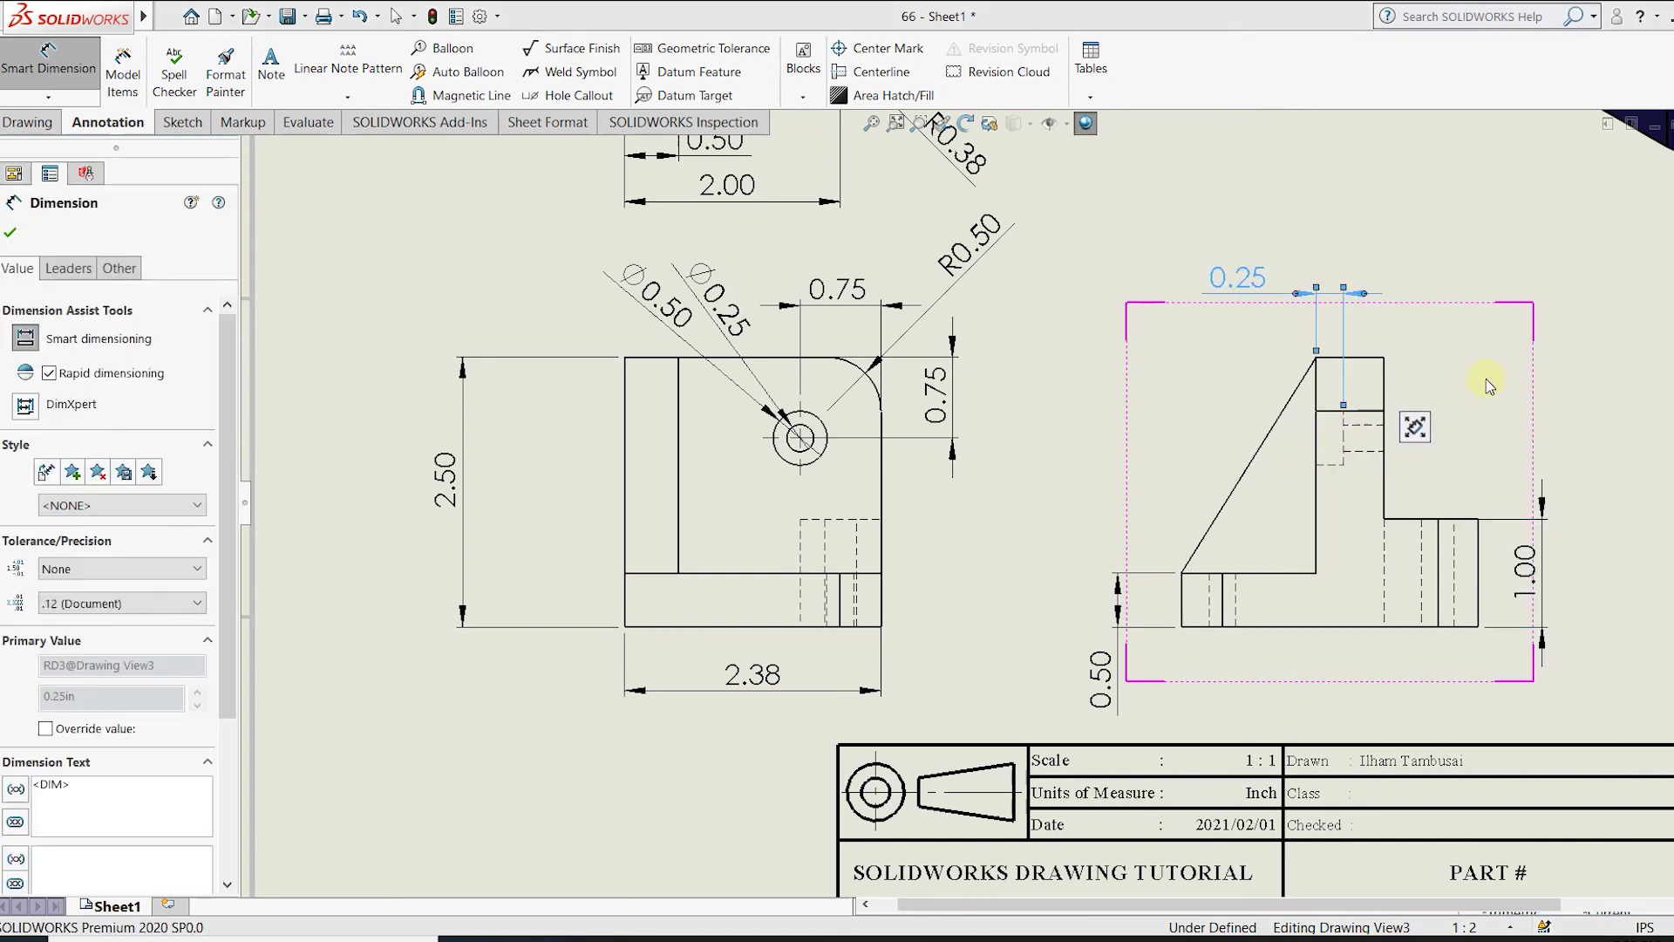
left_click(1482, 349)
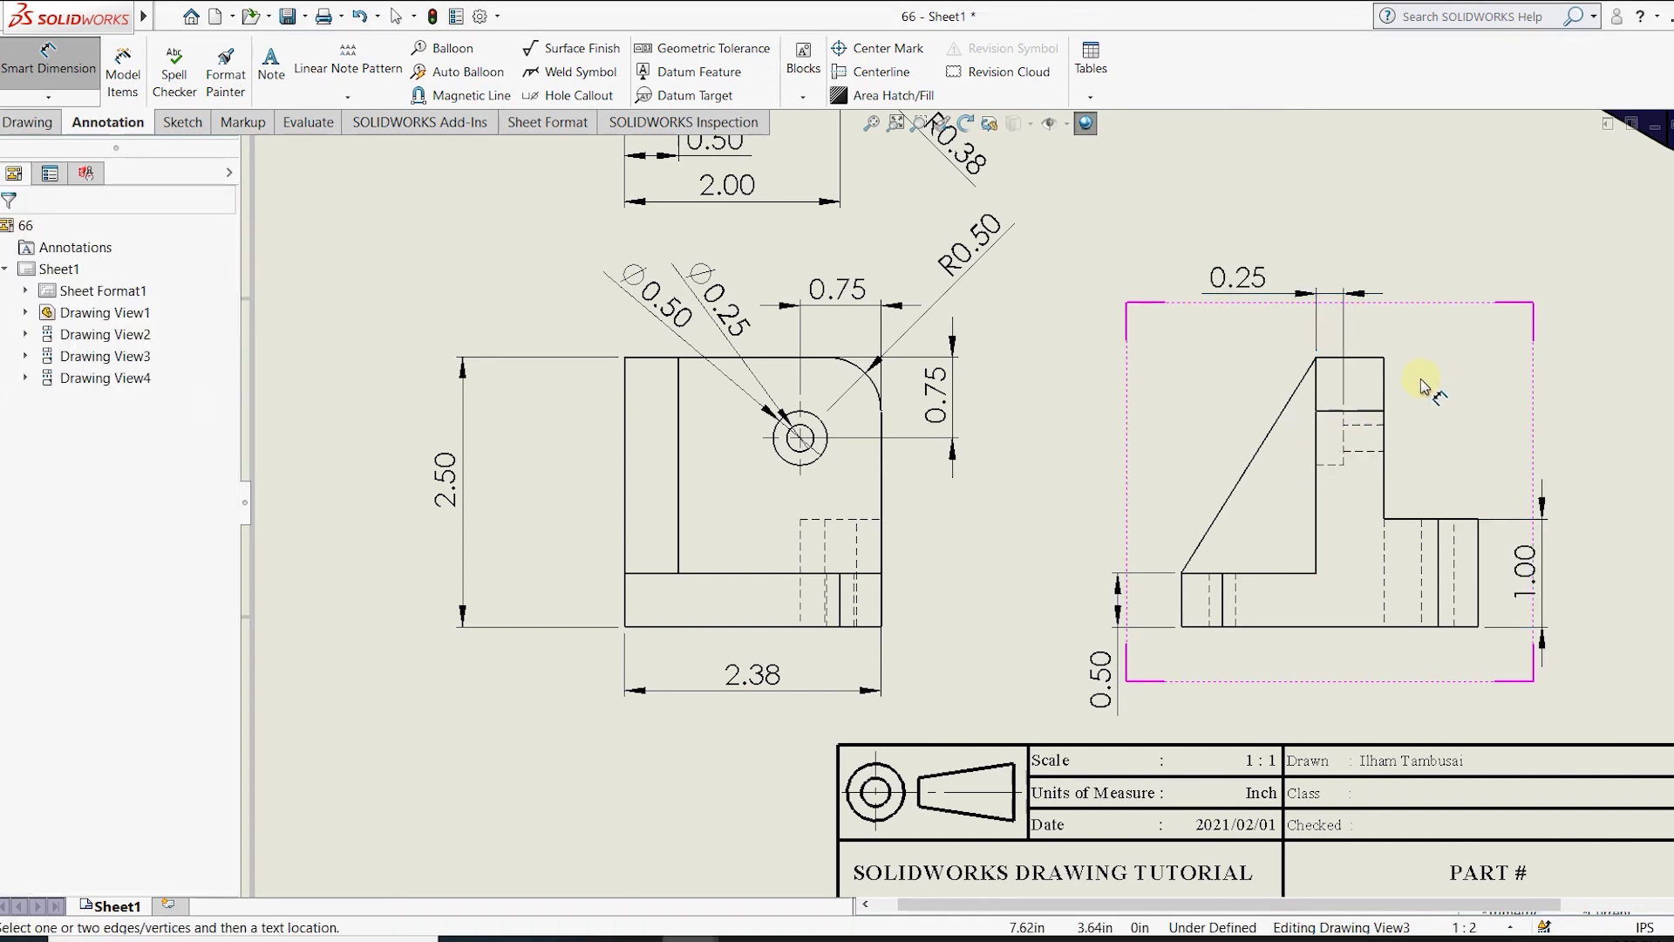
Open the sheet format for editing and set the title block's scale to 1 : 1.5.
scroll(1002, 489, "up", 3)
scroll(1132, 715, "down", 2)
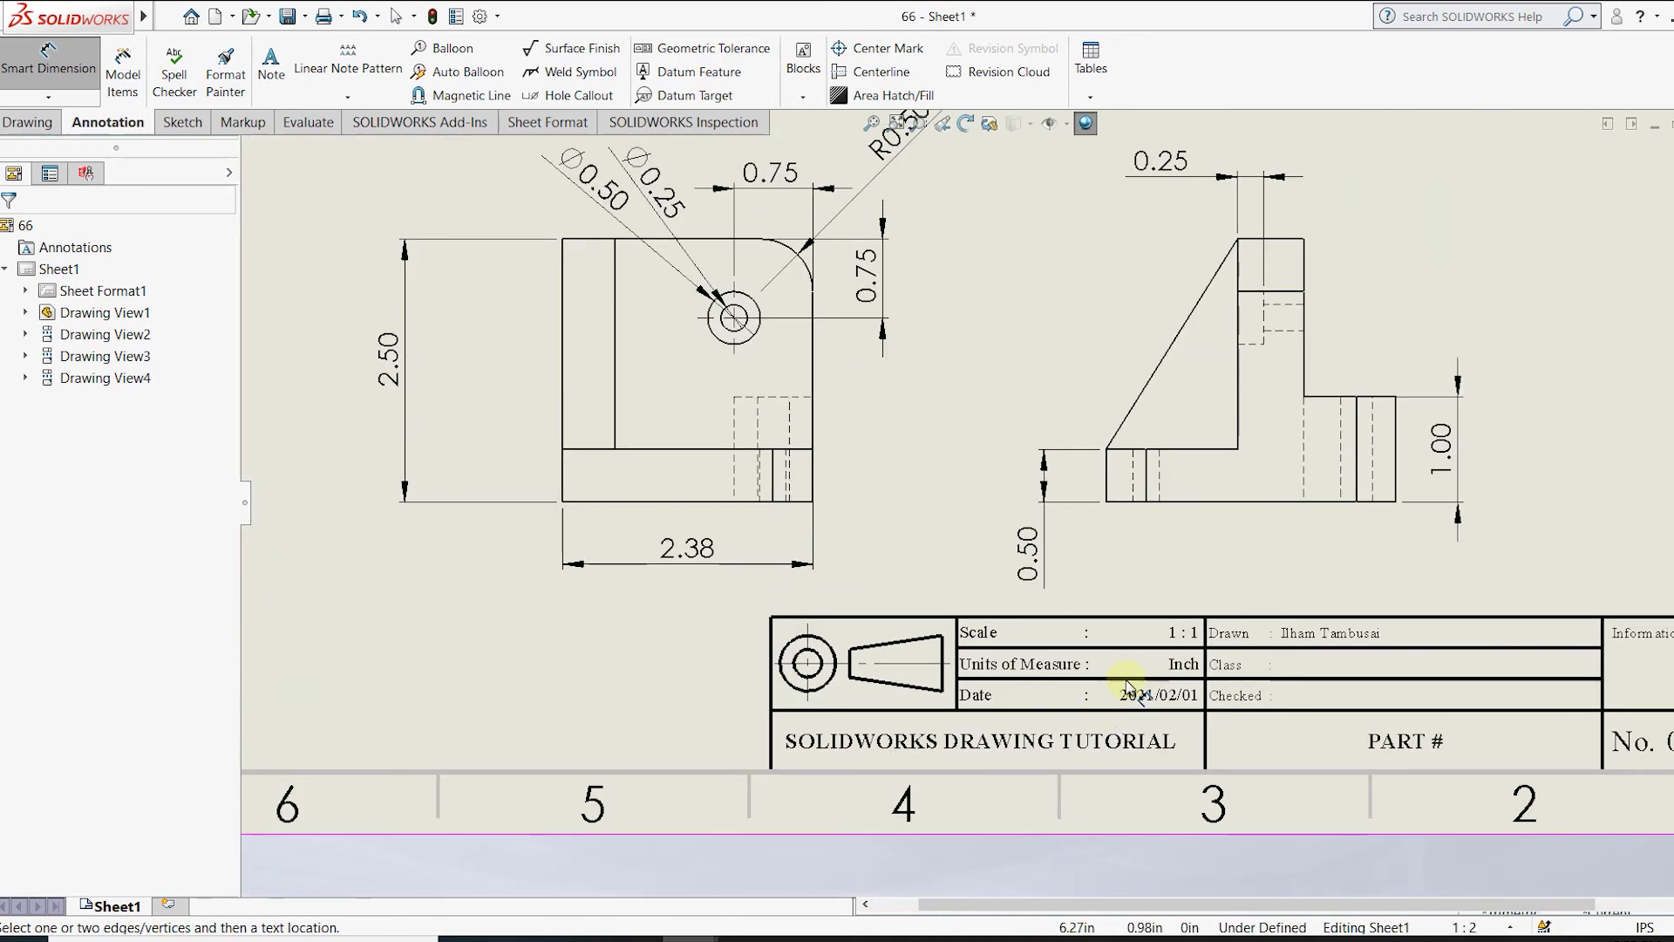
key("Escape")
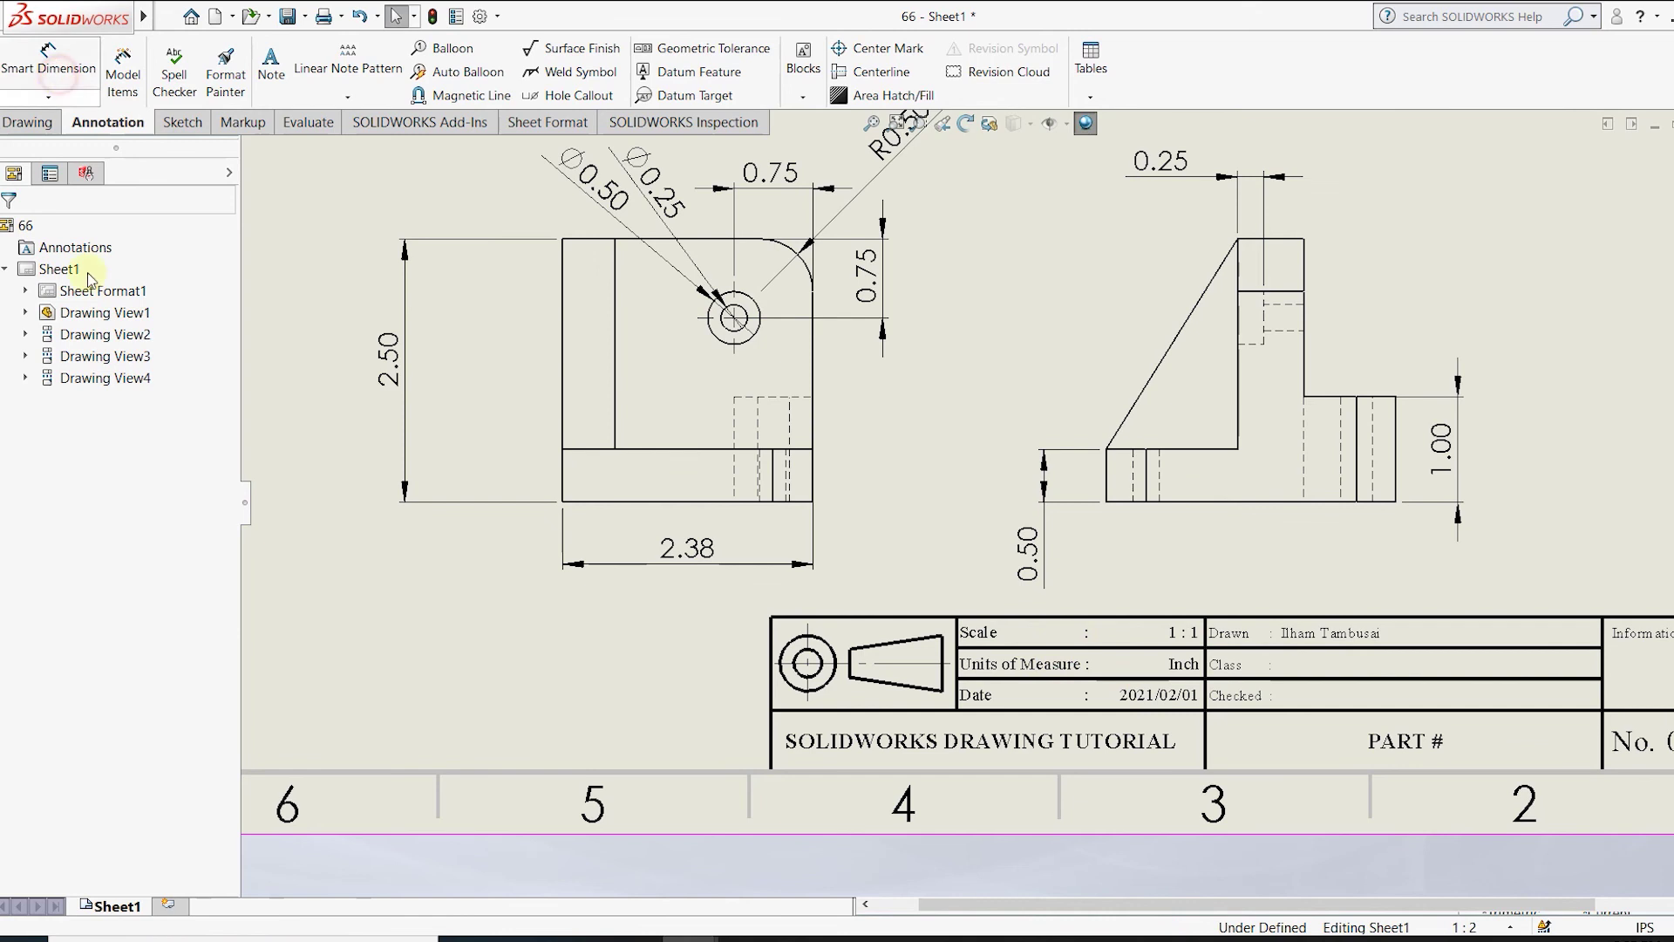
right_click(1238, 661)
left_click(1292, 344)
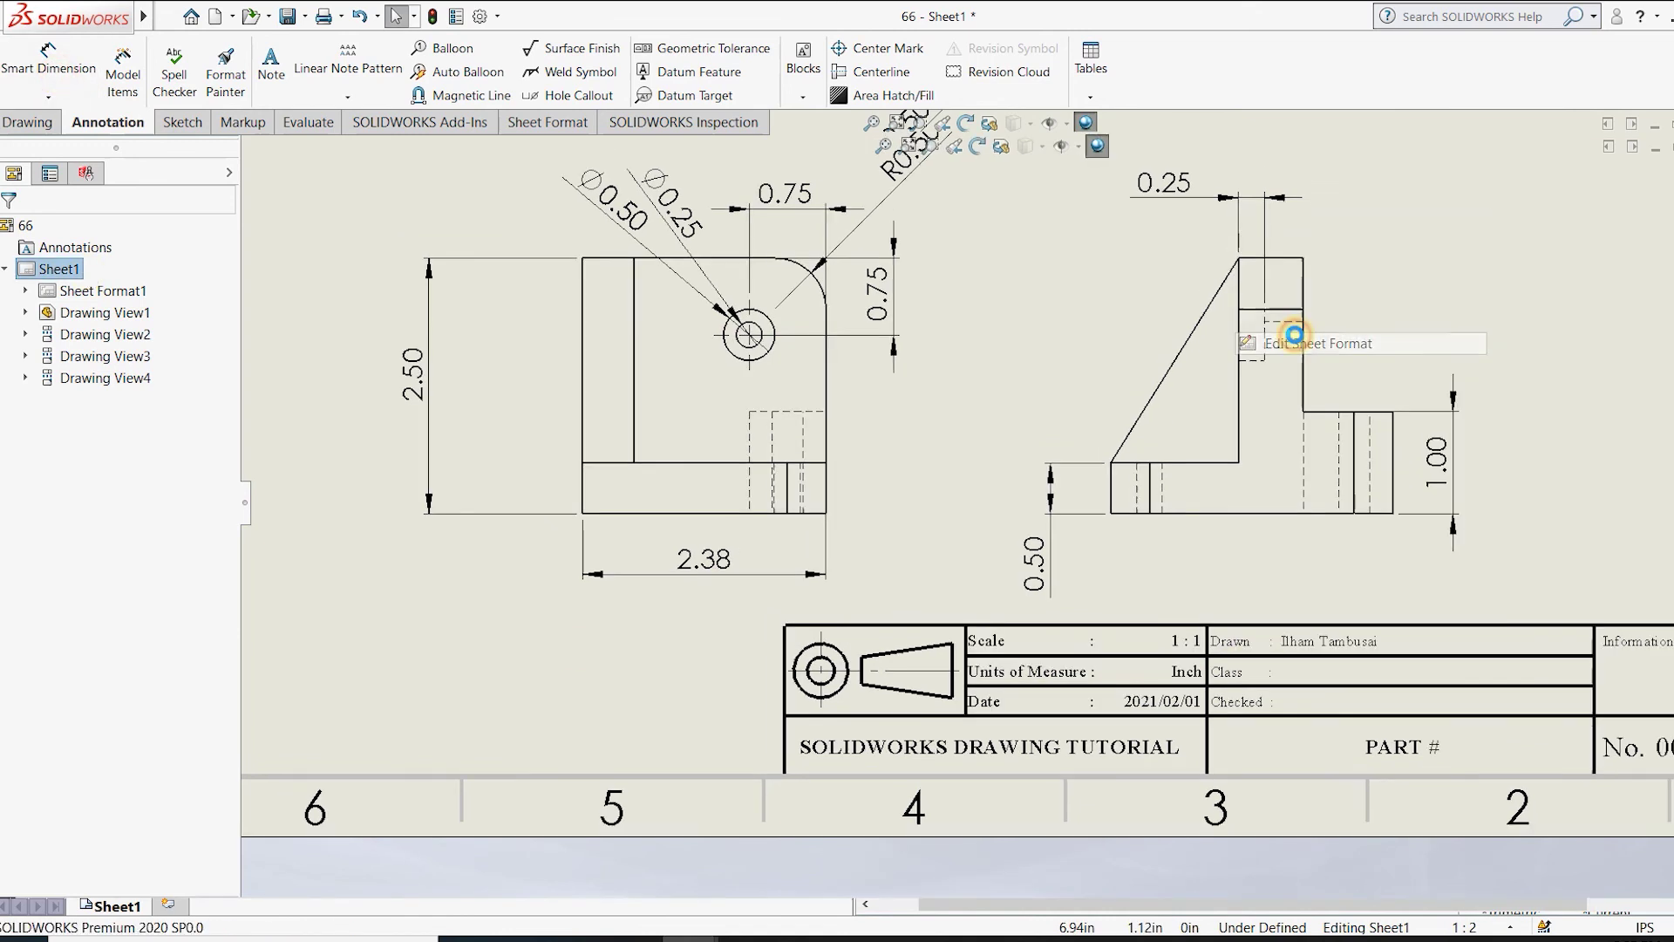
double_click(1187, 643)
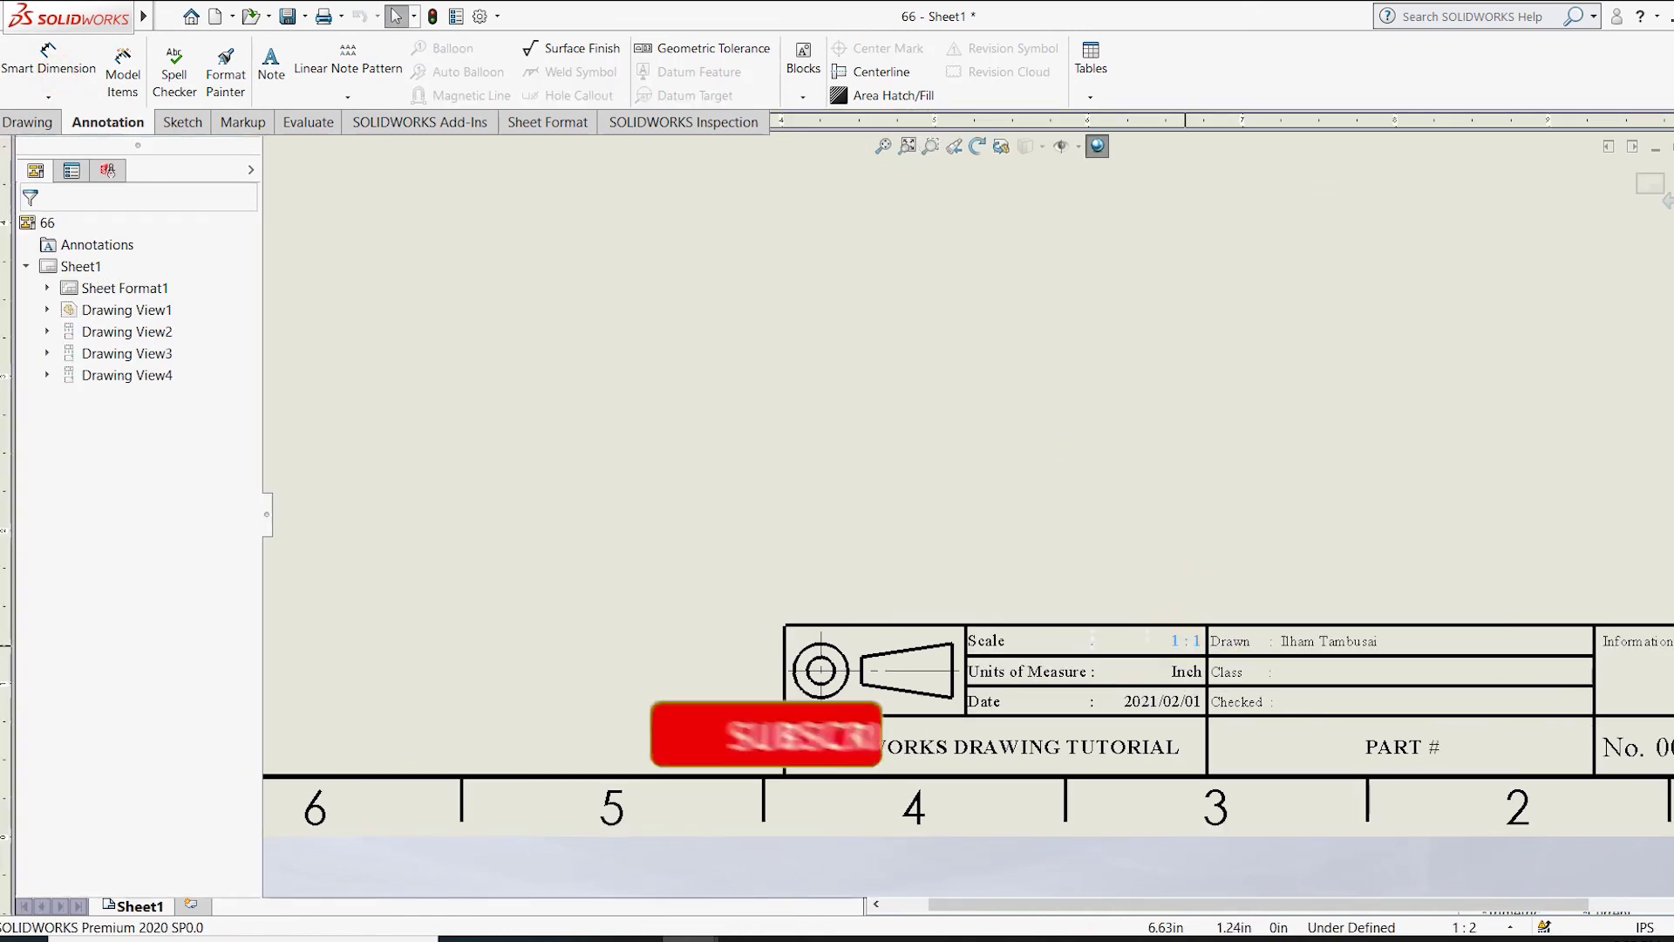
type(".5")
left_click(1225, 444)
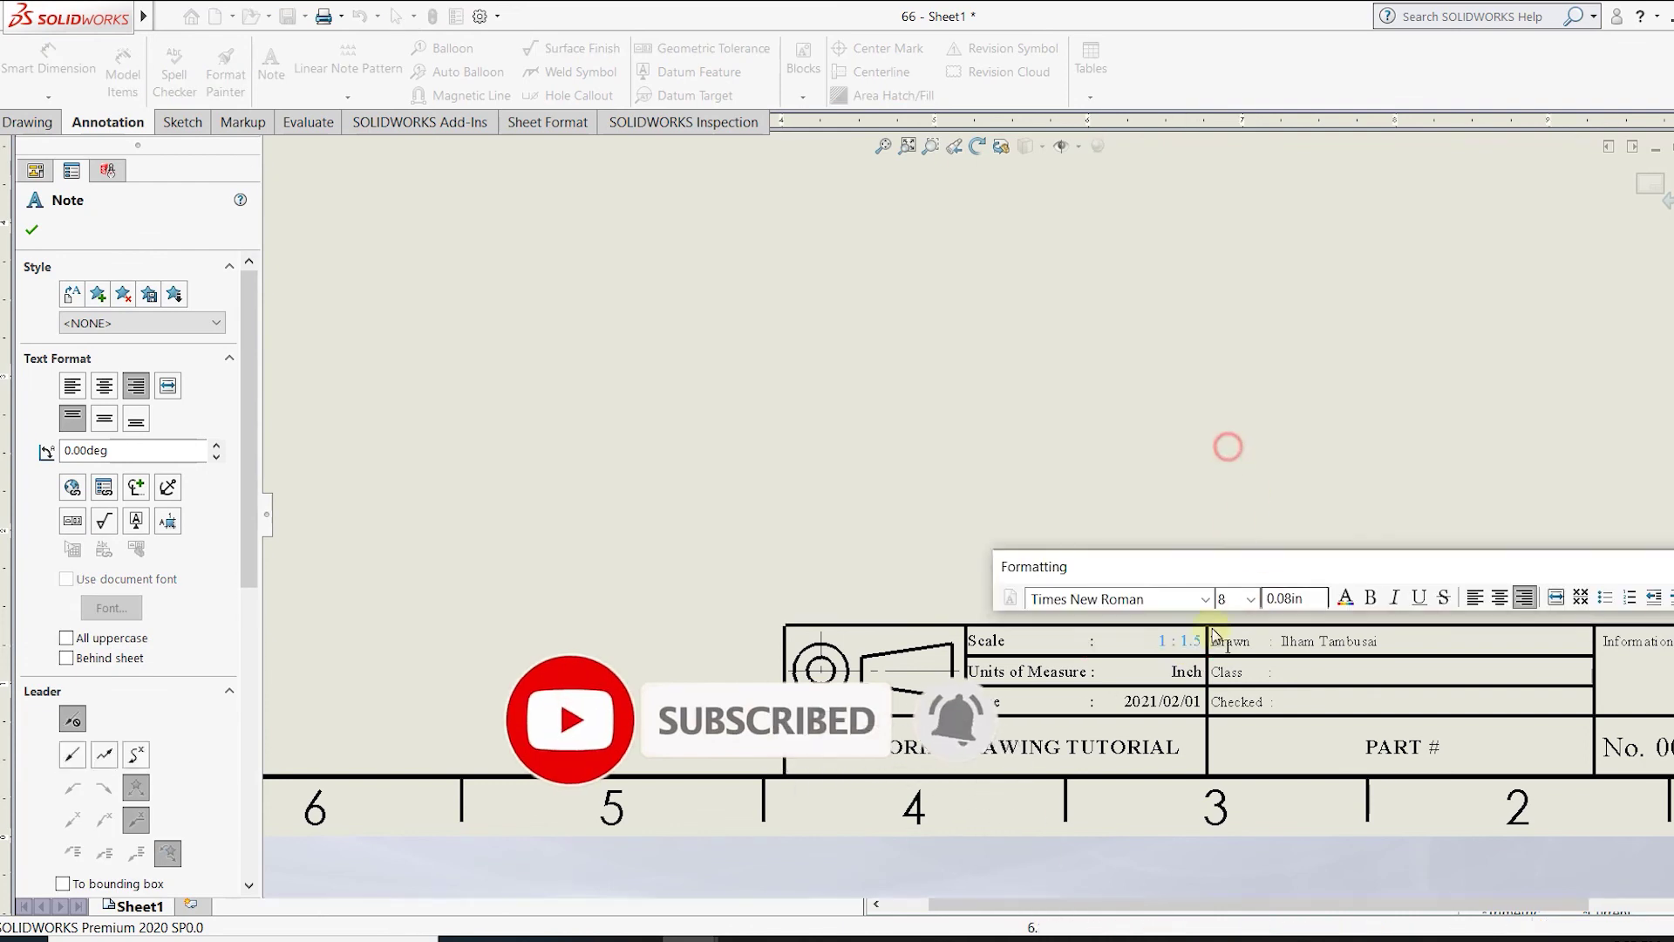
Change the title block's date to 2021/02/22.
double_click(1175, 698)
left_click(1186, 700)
key("BackSpace")
key("BackSpace")
type("22")
left_click(1101, 516)
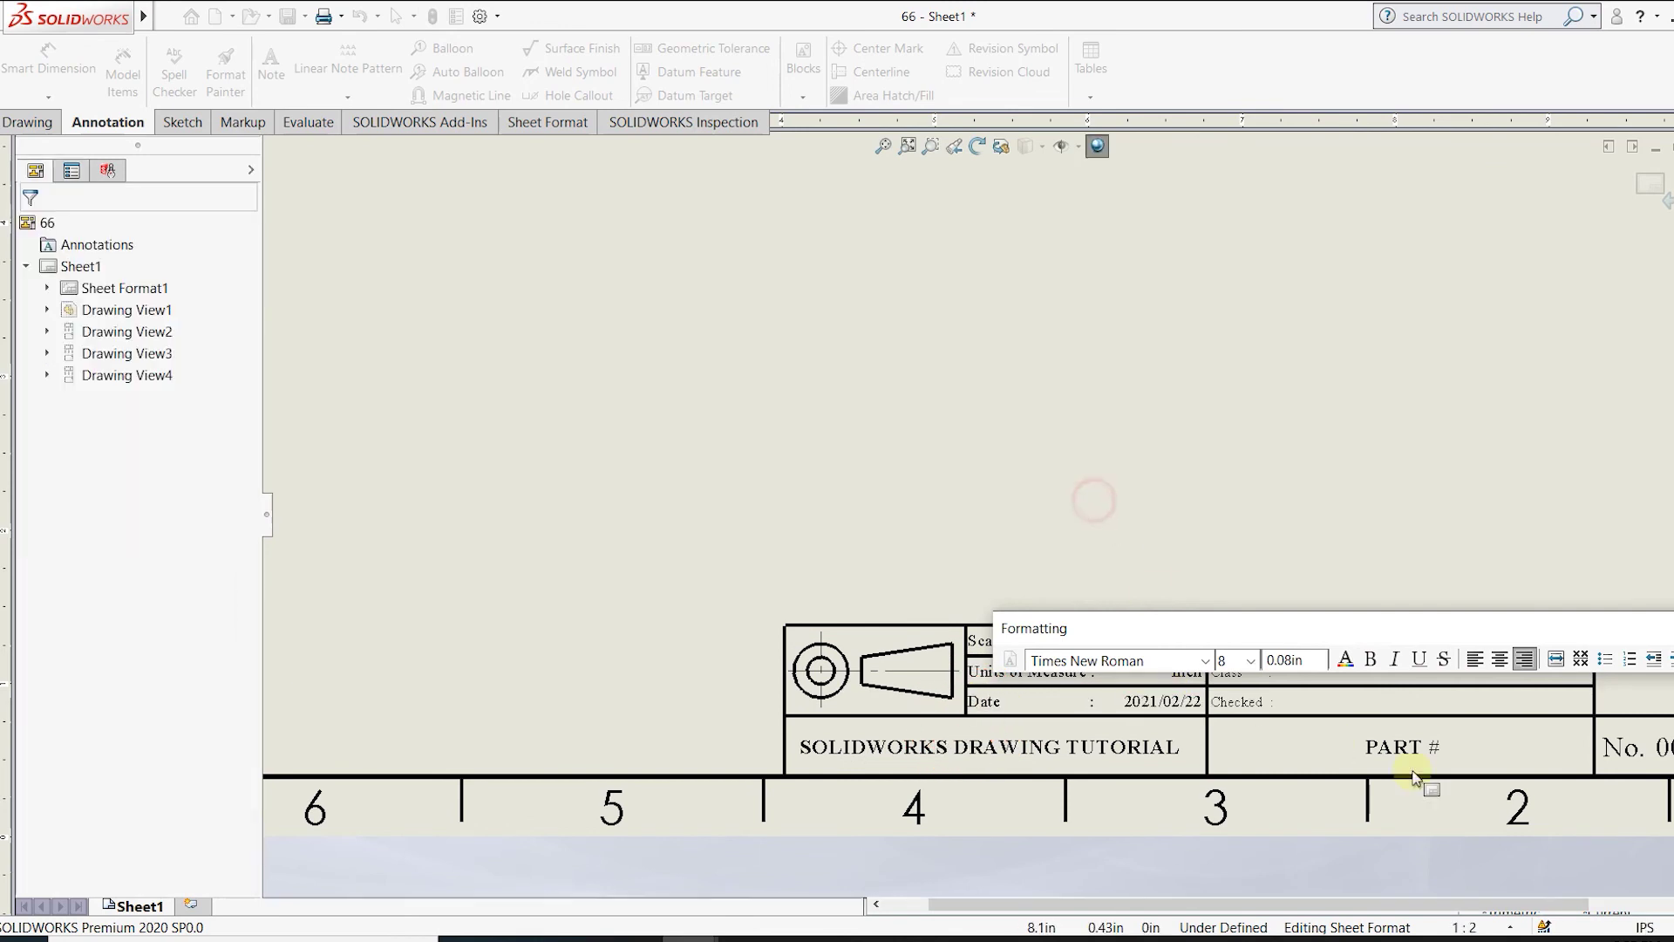
Change the title block's part name to PART #66 and its drawing number to 0066.
double_click(1403, 748)
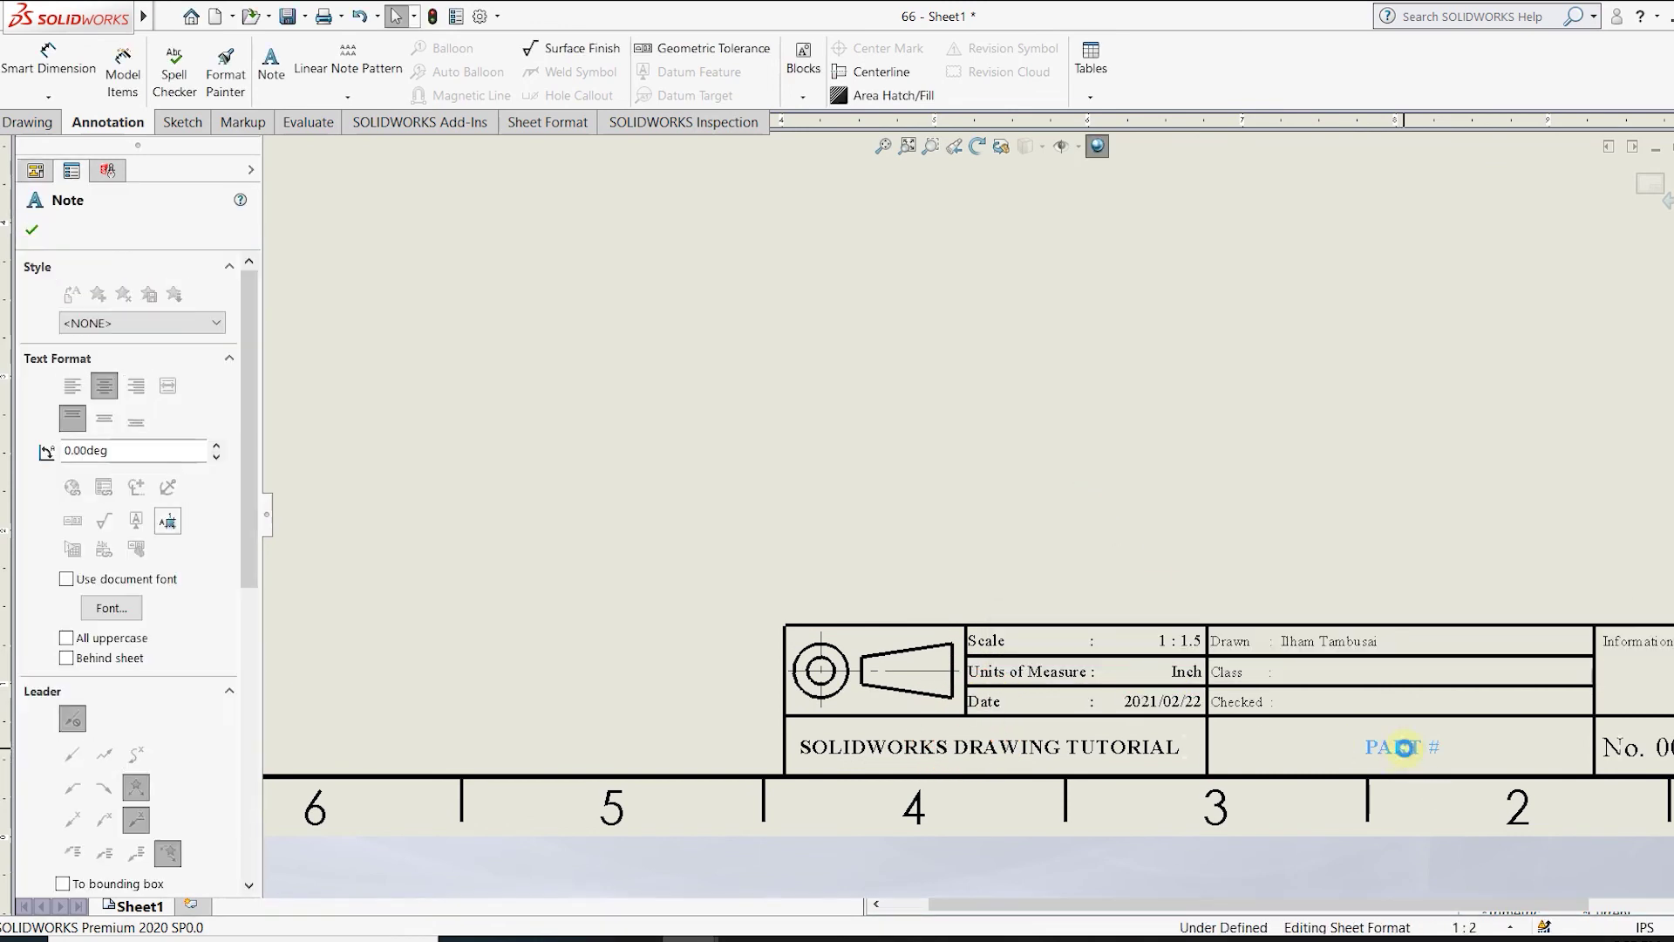
left_click(1133, 553)
scroll(1591, 724, "down", 2)
left_click(1591, 724)
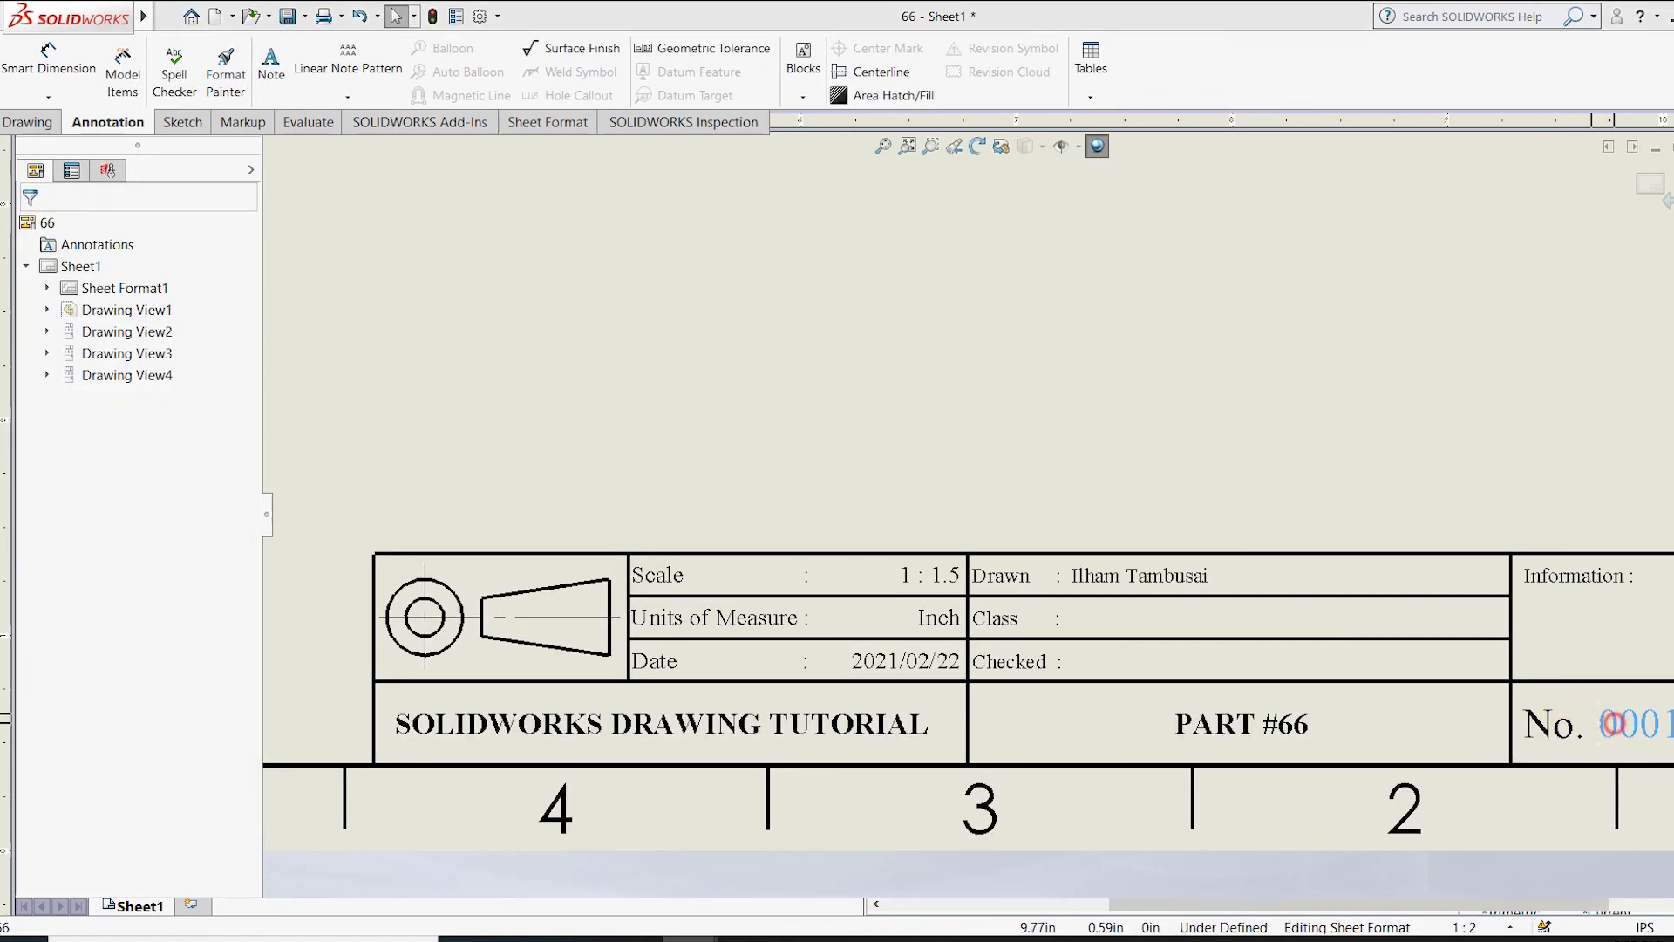
double_click(1619, 728)
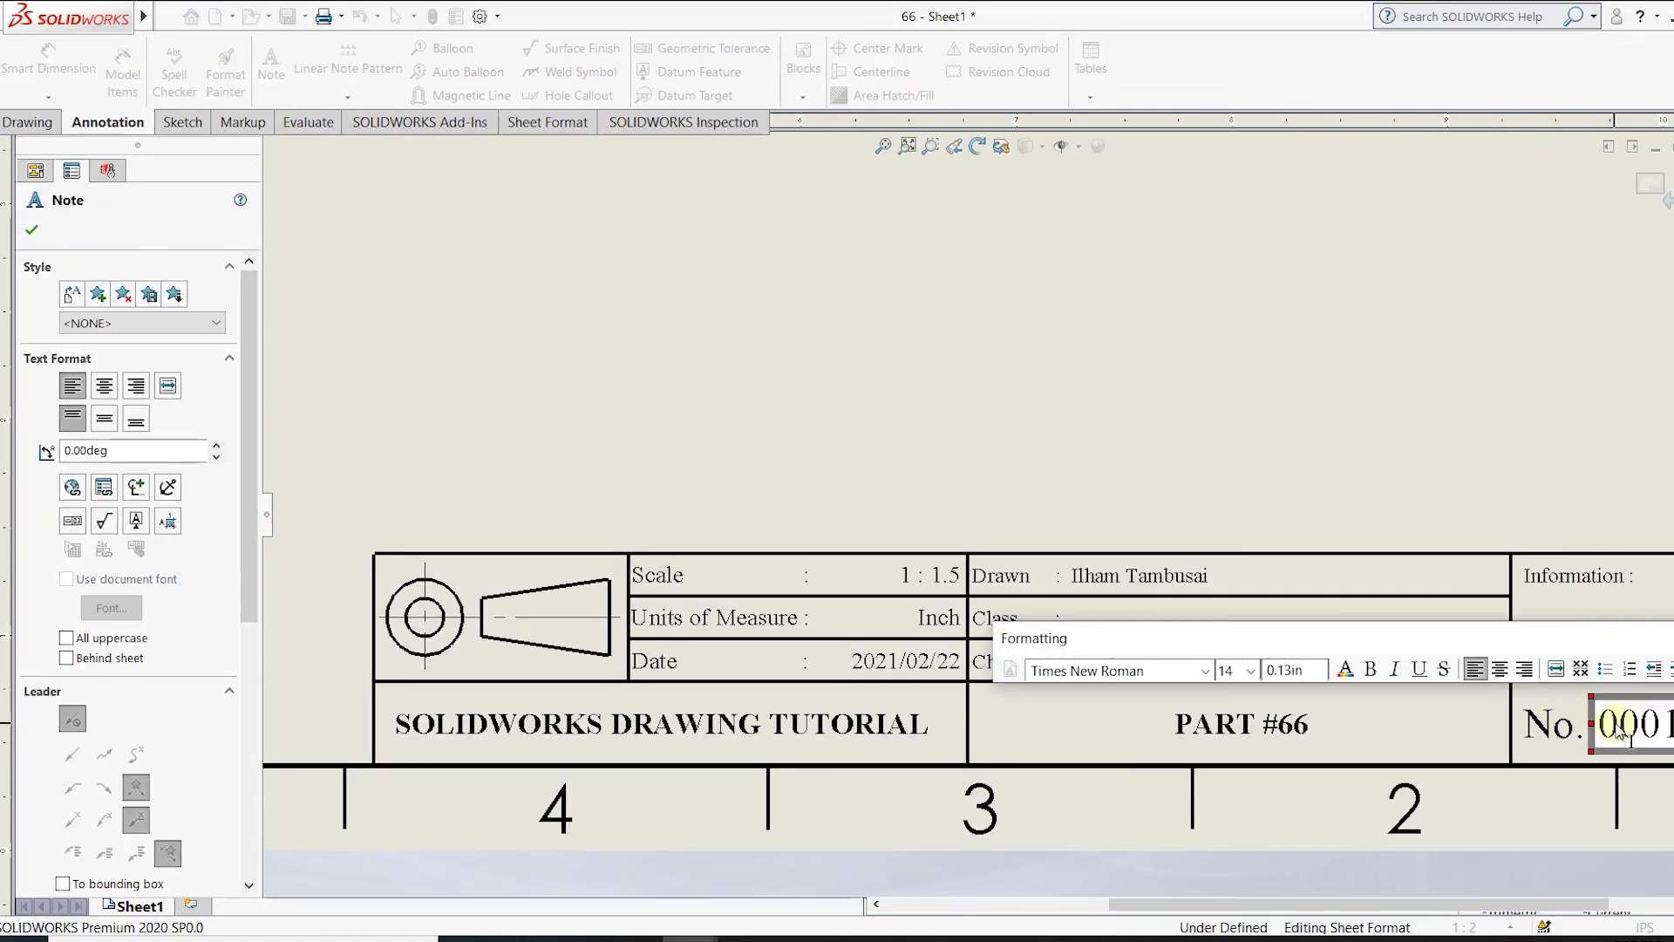
key("BackSpace")
key("BackSpace")
type("66")
left_click(1233, 393)
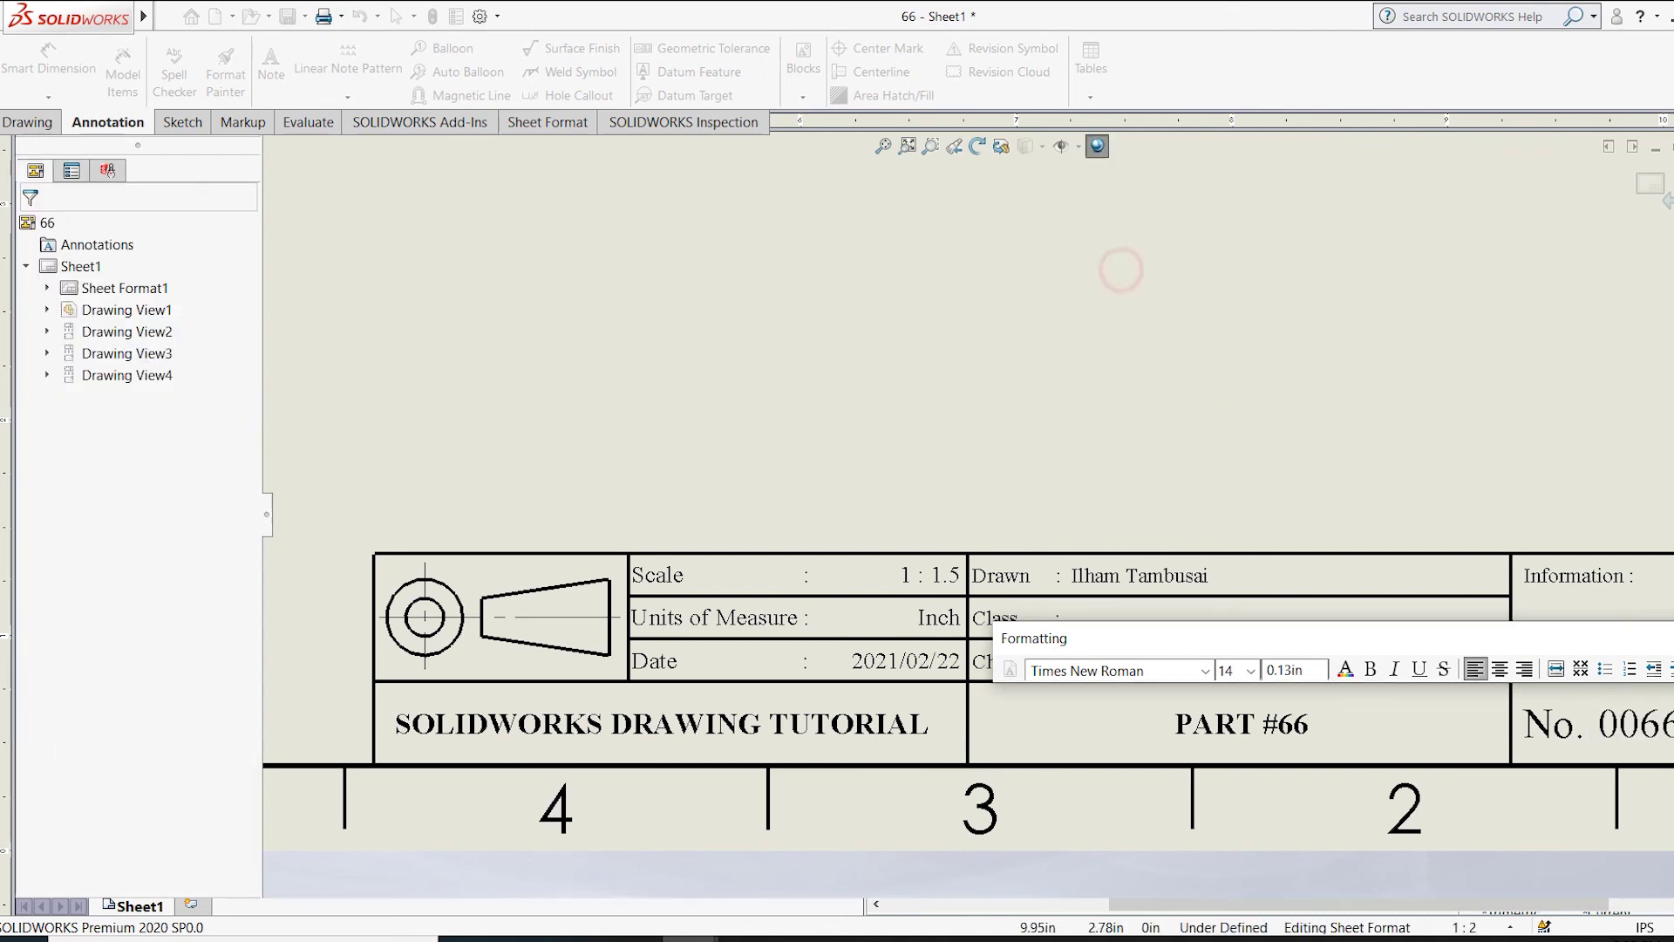
Finish editing the sheet format and fit the whole drawing sheet in the window.
left_click(1648, 185)
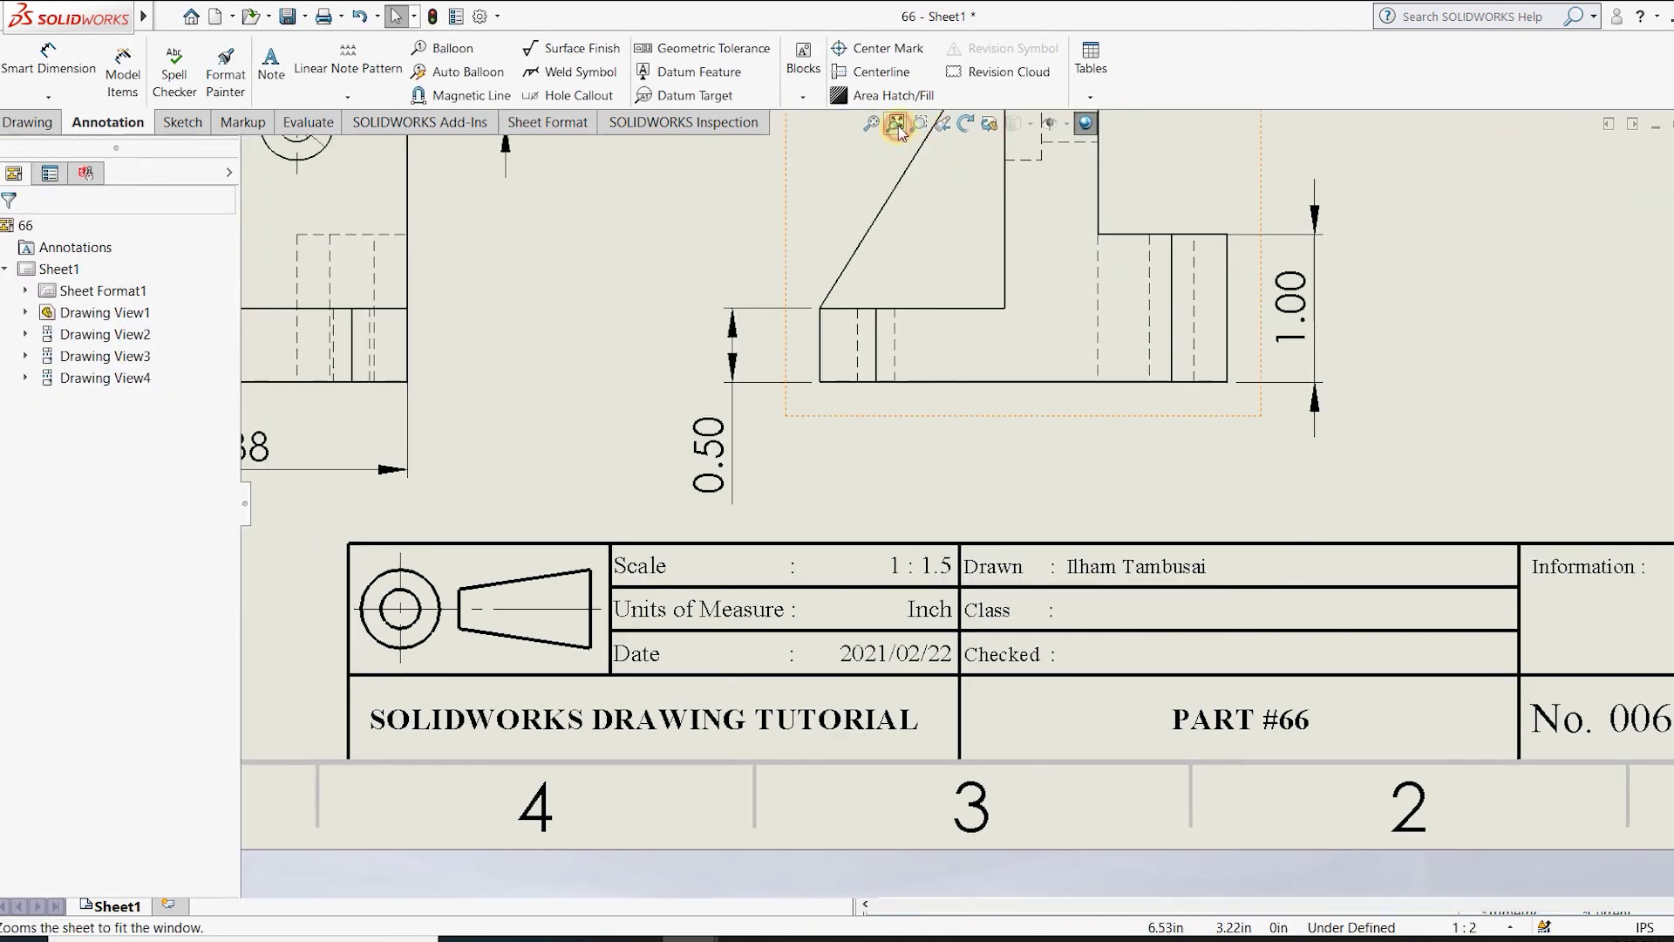
left_click(895, 123)
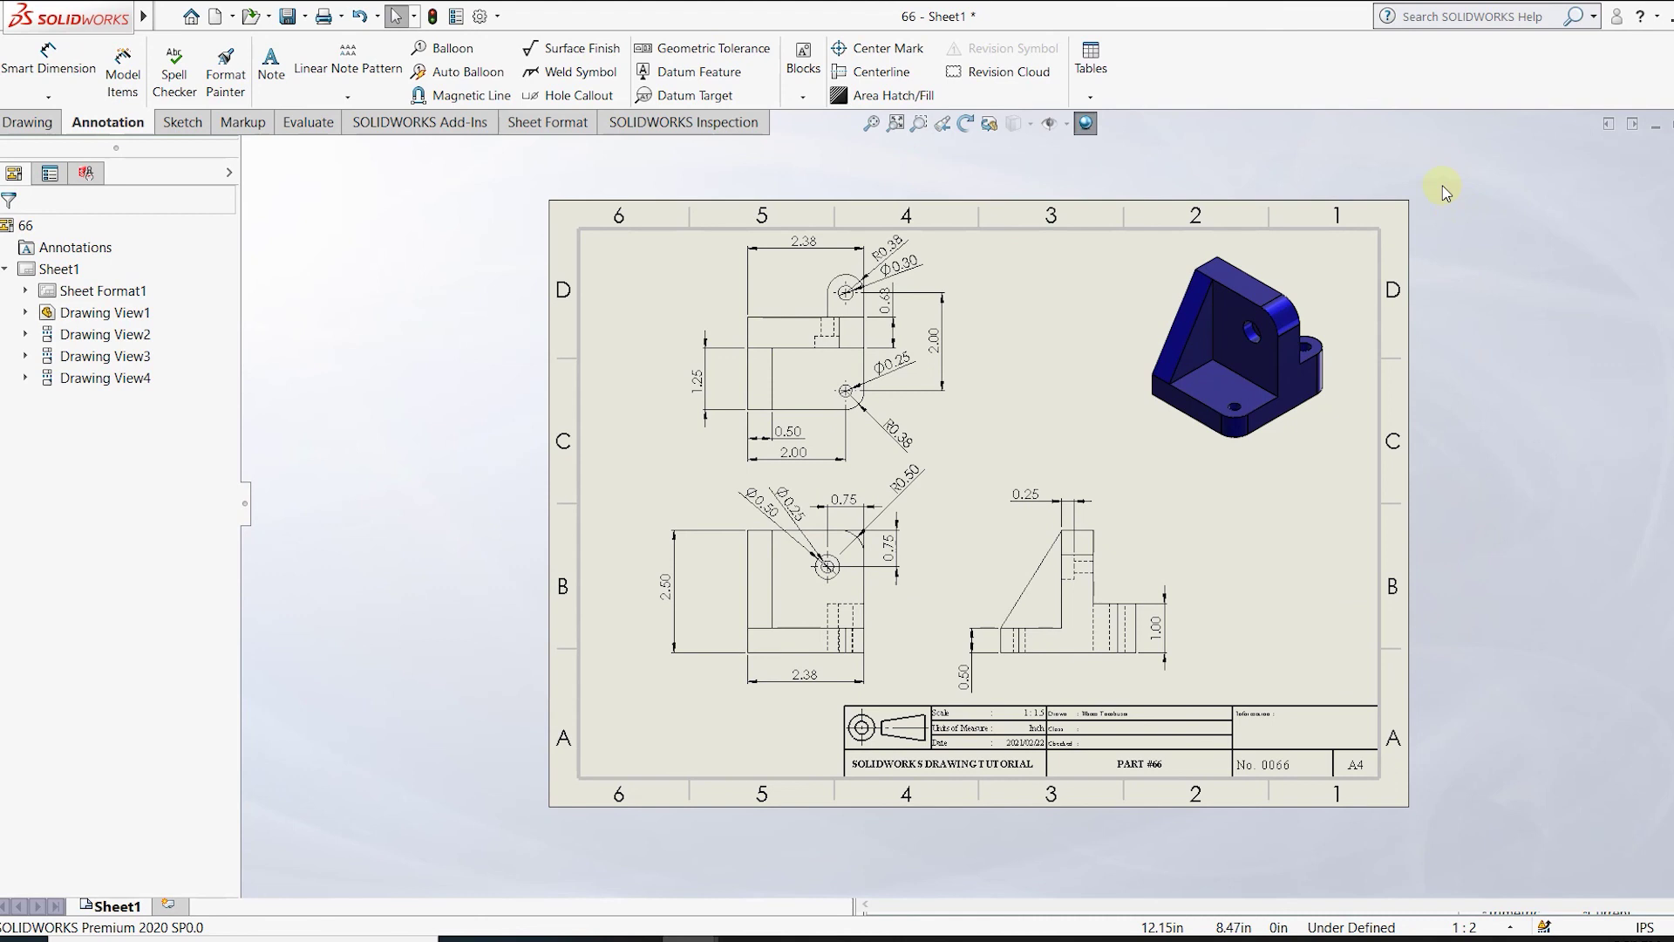
left_click(896, 123)
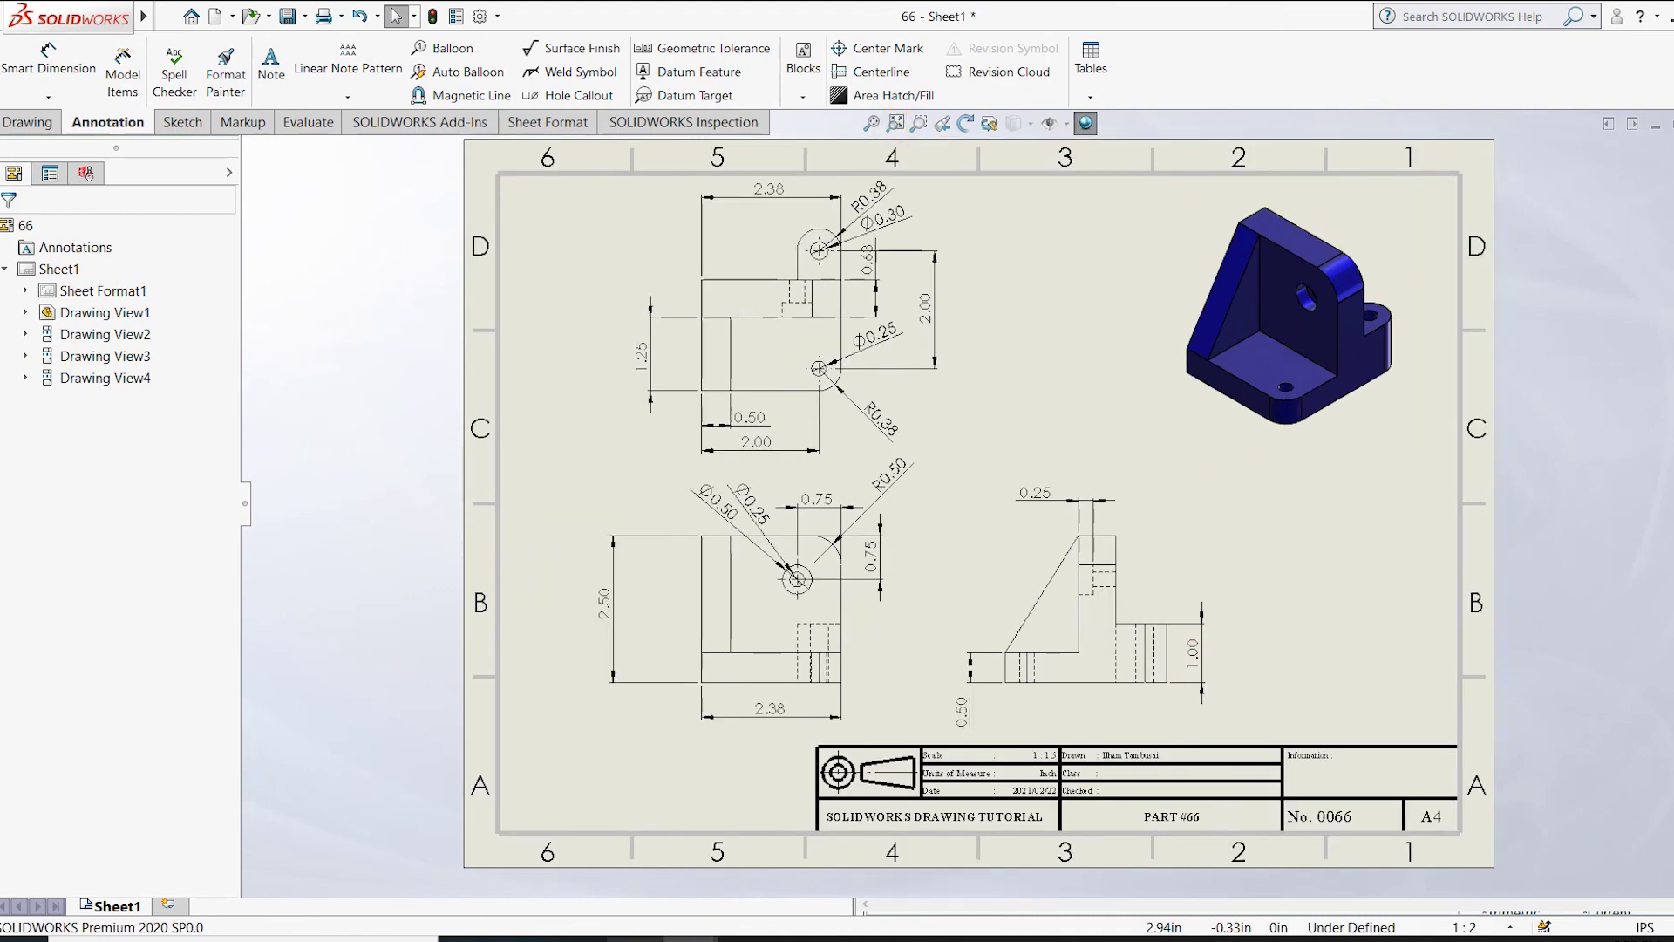